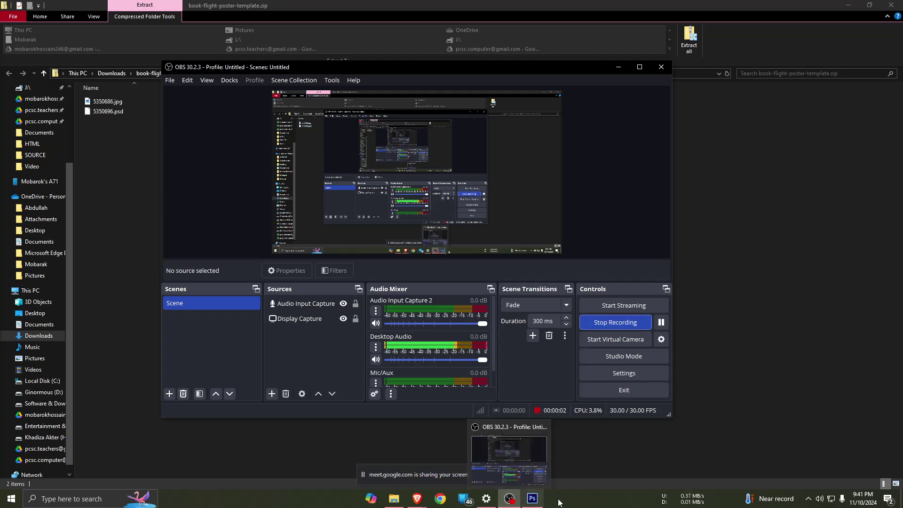
- Try opening the poster template zip from Downloads in Photoshop, then dismiss the error
click(532, 498)
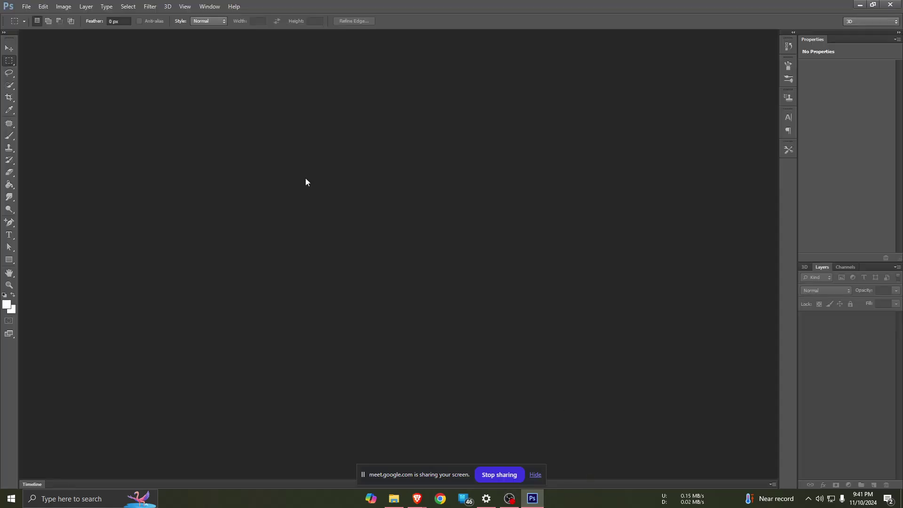
click(26, 7)
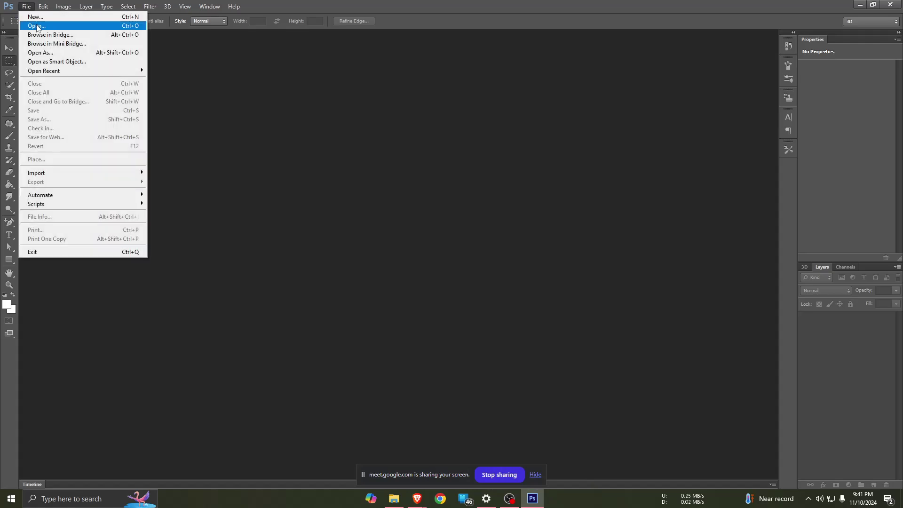
click(36, 25)
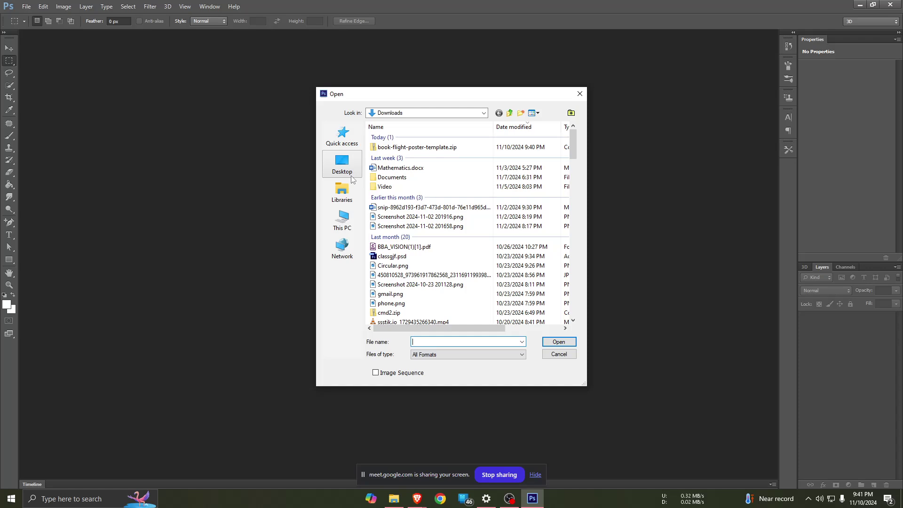
click(348, 191)
click(342, 219)
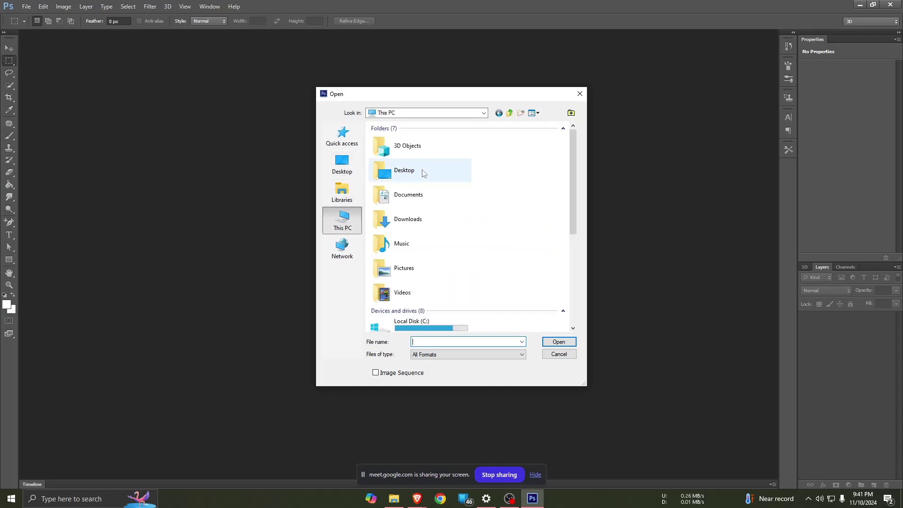
double_click(415, 227)
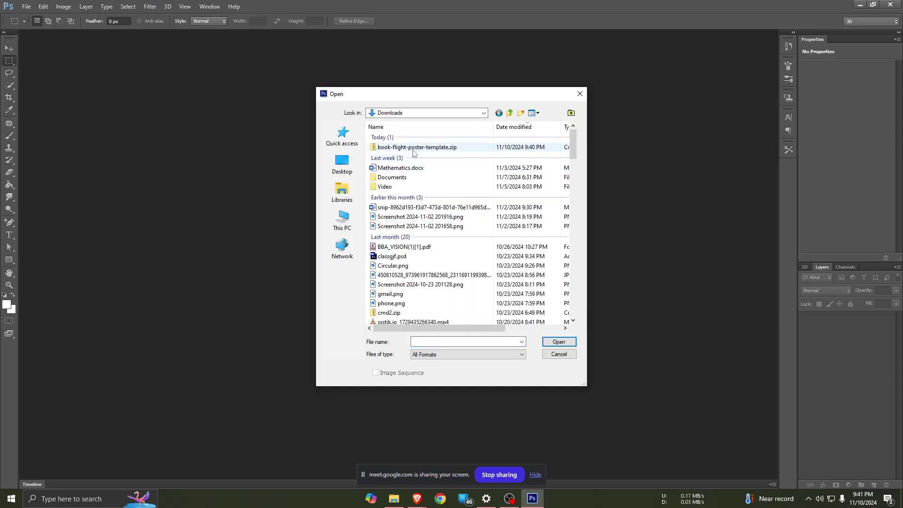
double_click(427, 147)
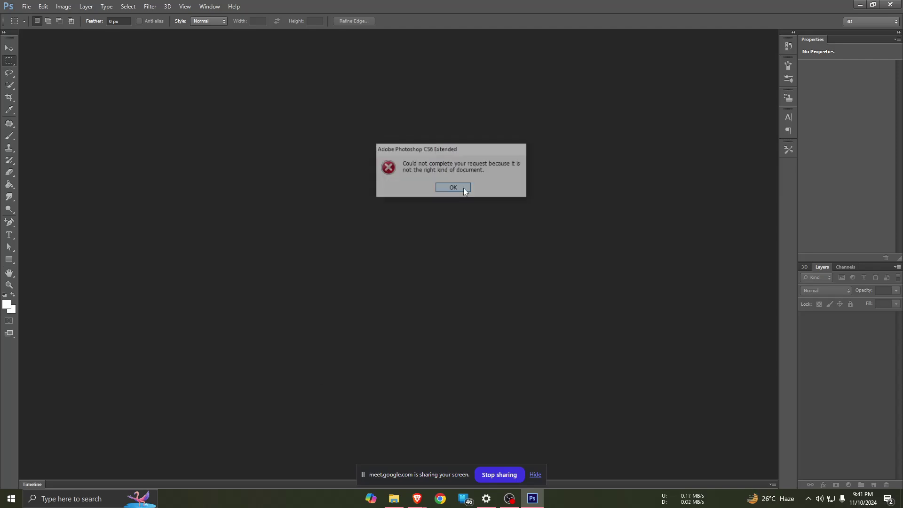
click(463, 188)
- Extract the template zip in Downloads with WinRAR and open the extracted folder
click(394, 499)
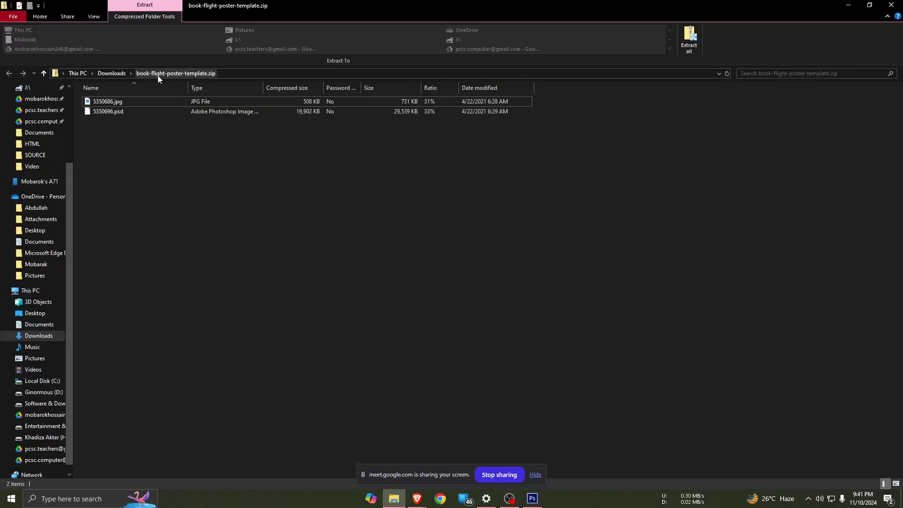
click(114, 75)
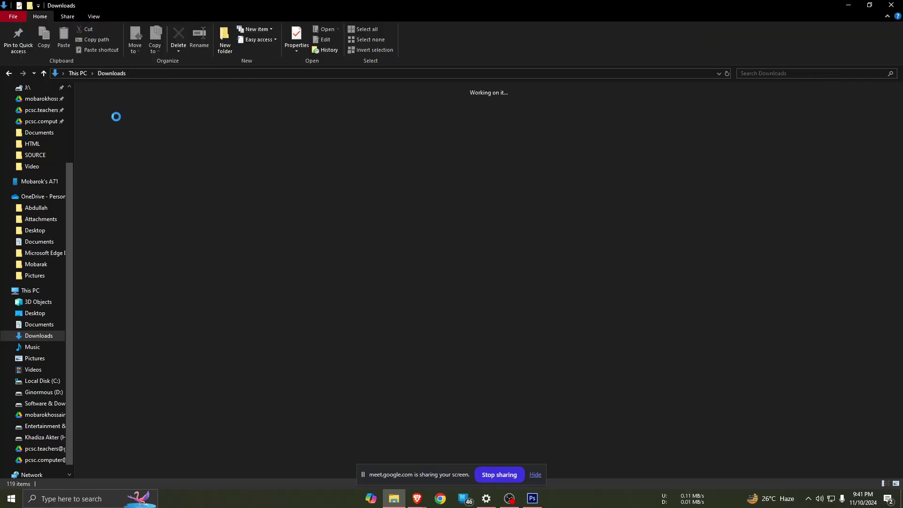
right_click(116, 126)
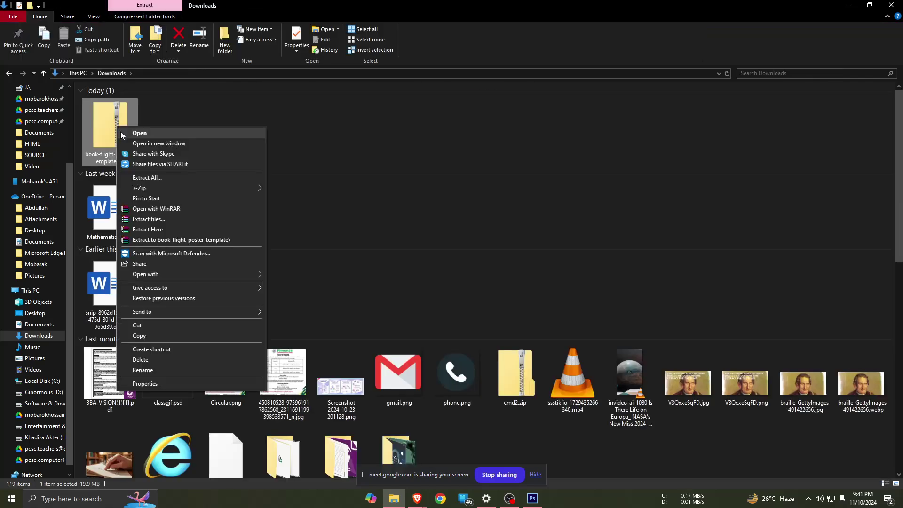
click(166, 219)
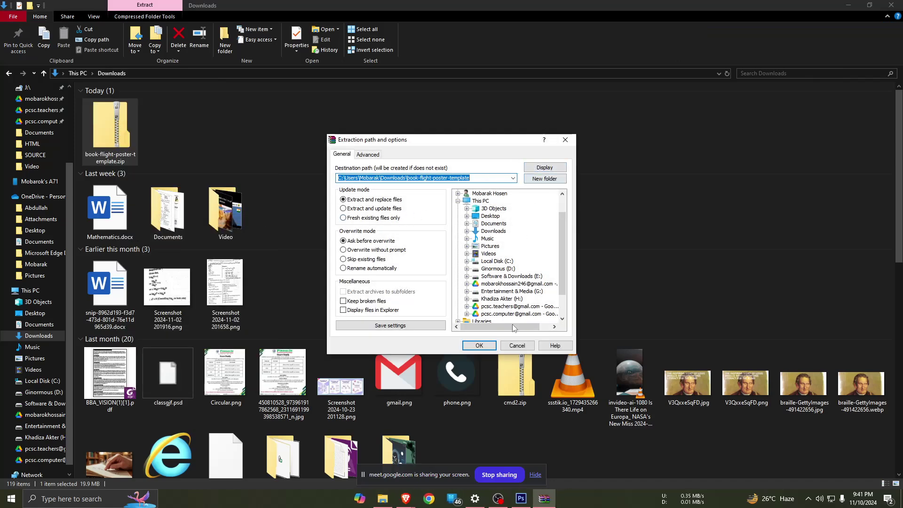
click(489, 344)
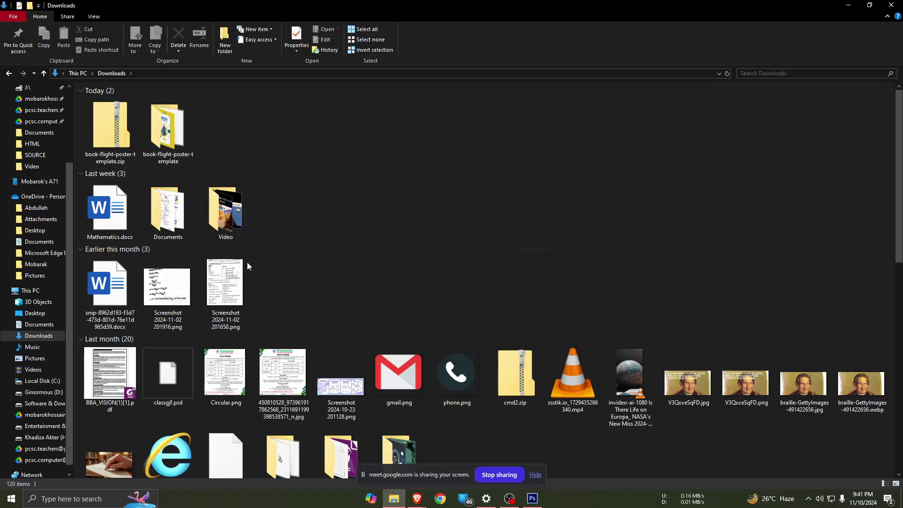
key(Return)
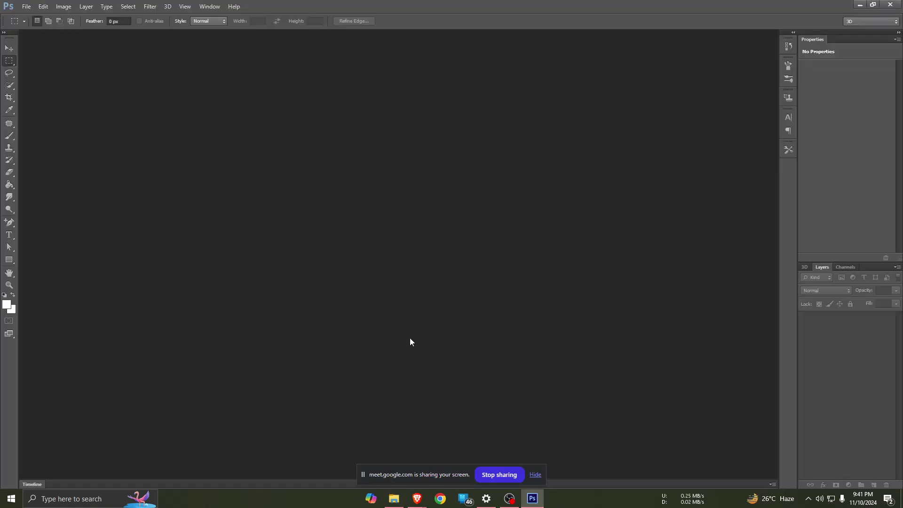
- Open 5350686.jpg from Downloads > book-flight-poster-template
click(27, 6)
click(36, 29)
click(342, 164)
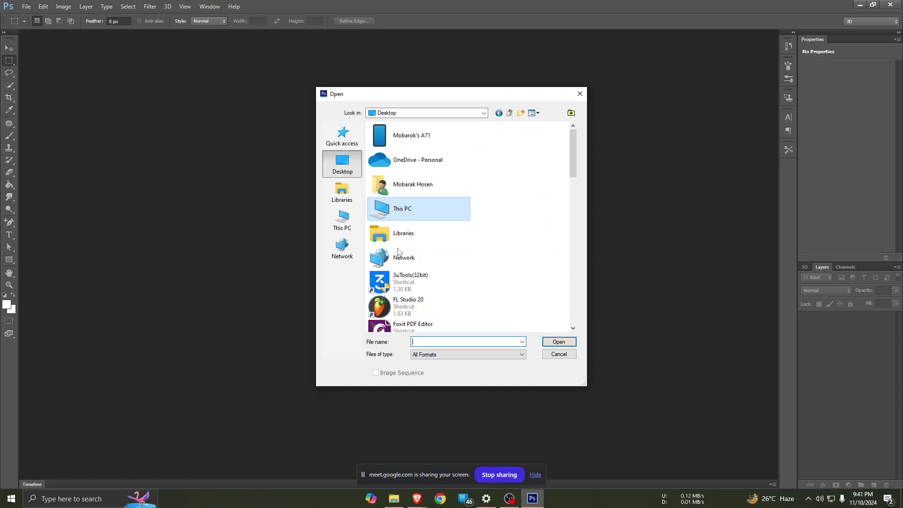
click(349, 221)
double_click(403, 219)
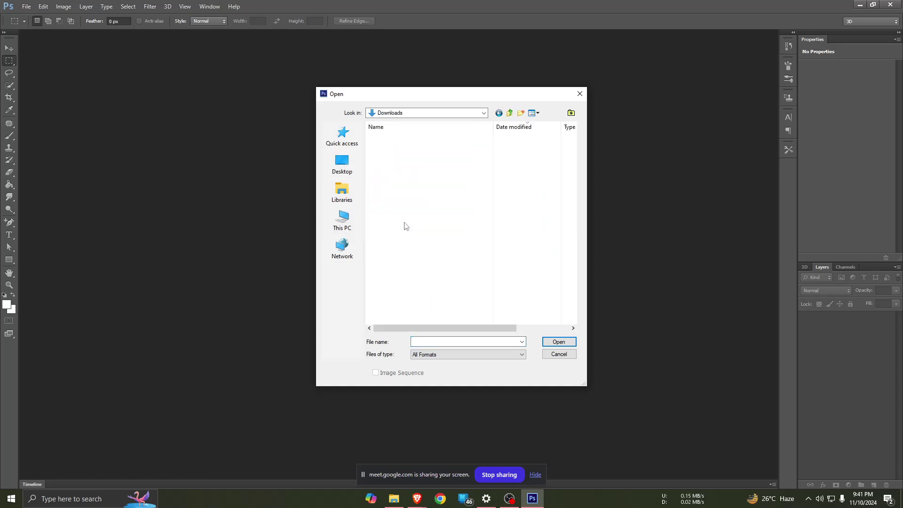
double_click(412, 158)
click(391, 148)
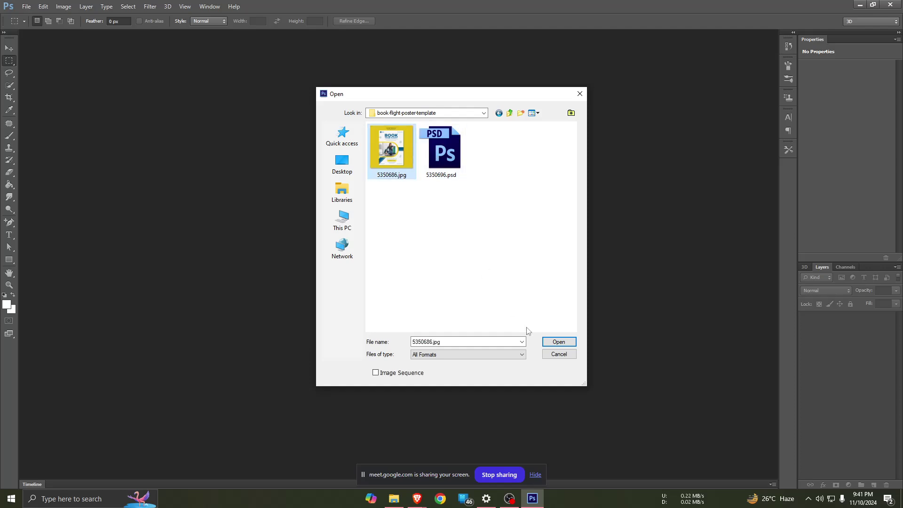
click(558, 339)
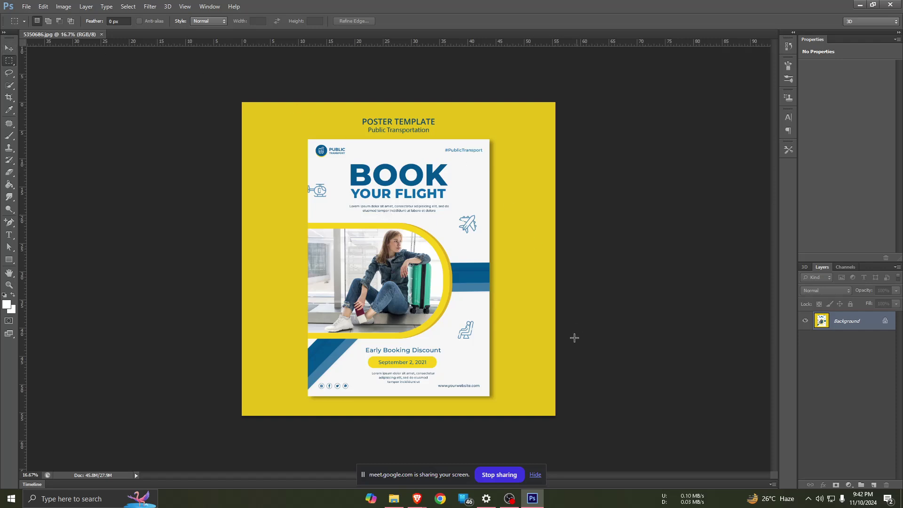
- Zoom the poster view in and out and switch to the Move tool
scroll(435, 193, up, 2)
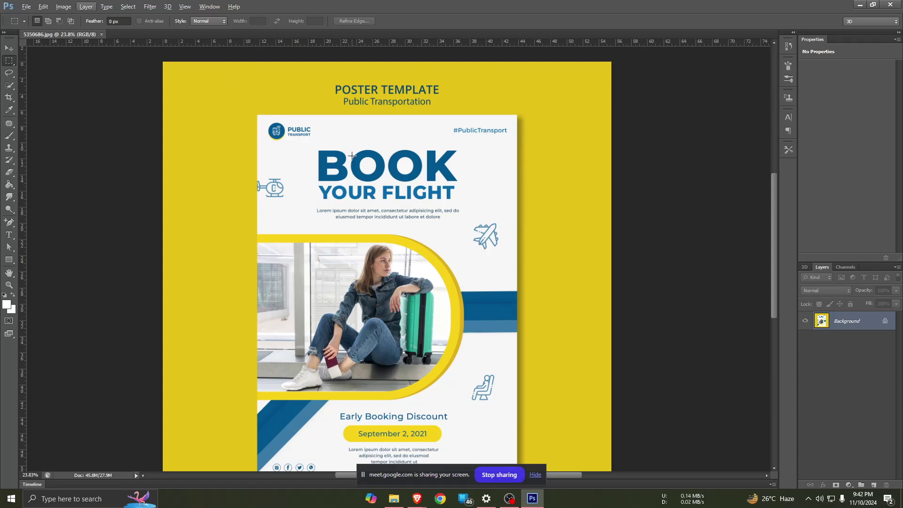
scroll(349, 206, down, 2)
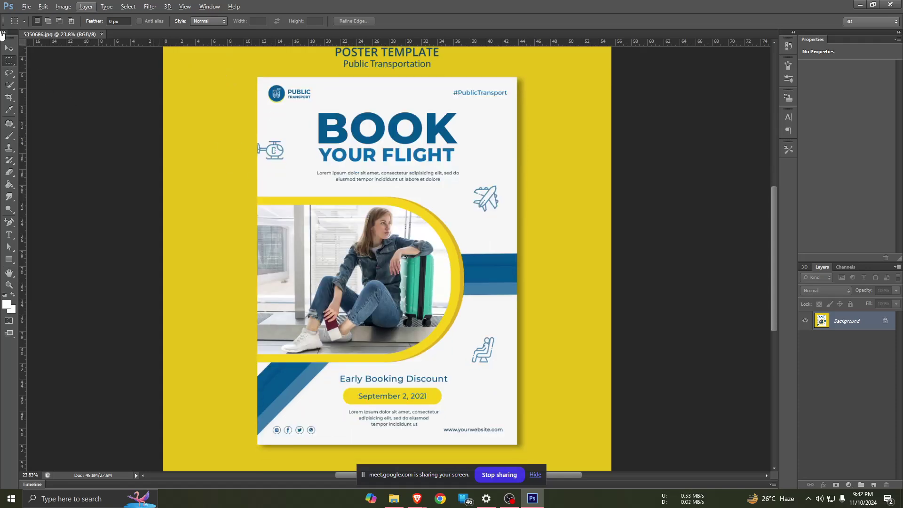
click(8, 48)
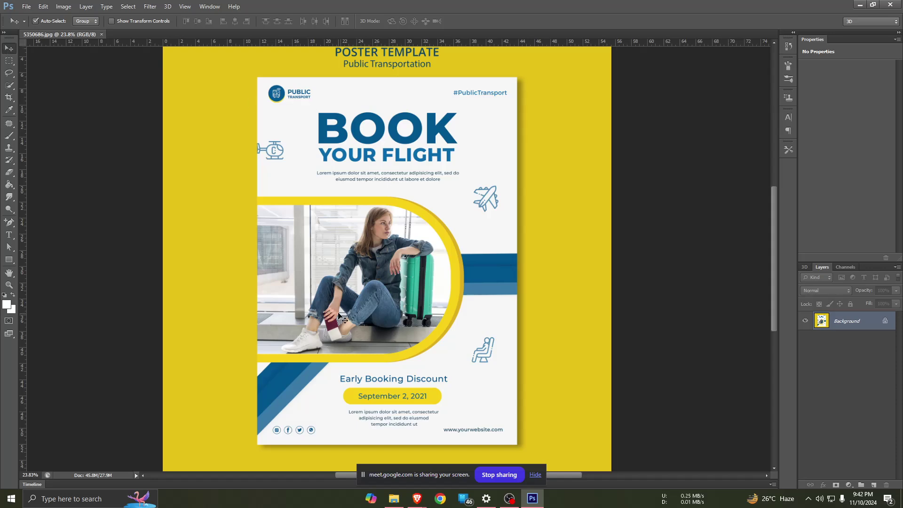
click(26, 6)
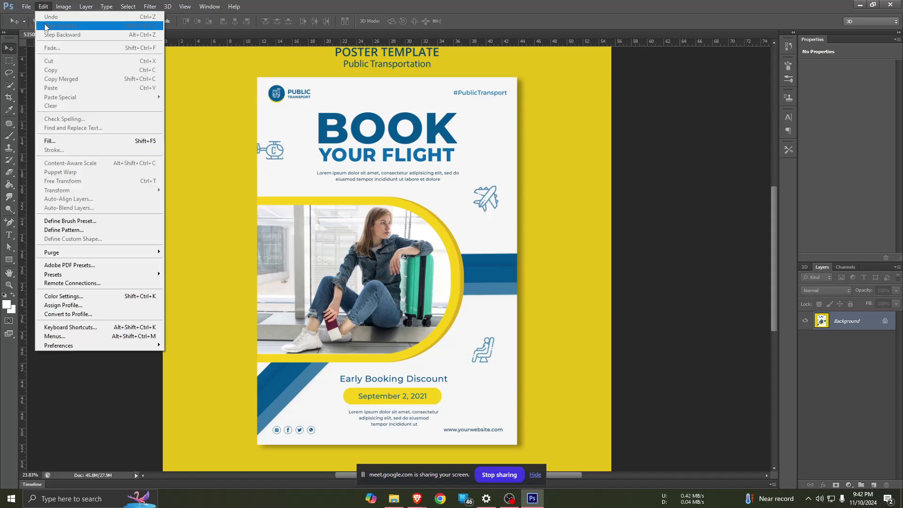
- Start a new document, trying the U.S. Paper preset with millimetre and inch units
mouse_move(26, 7)
click(33, 18)
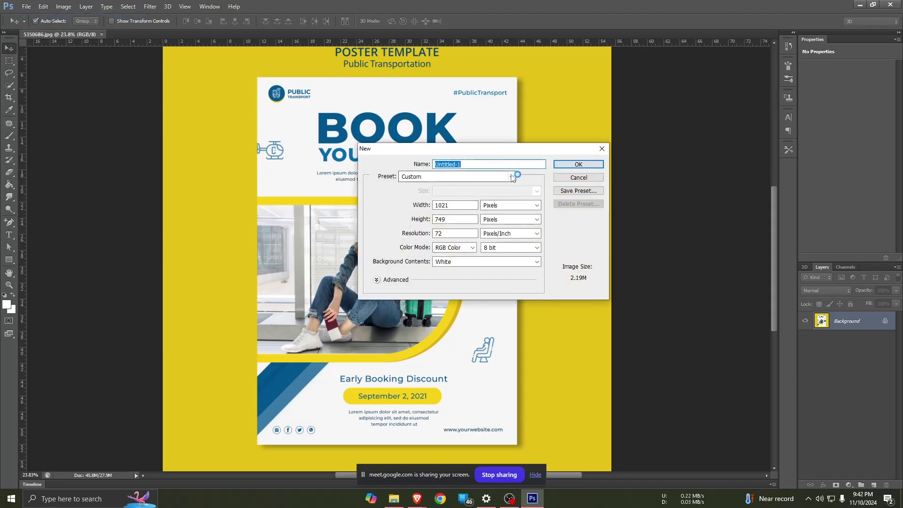
click(512, 177)
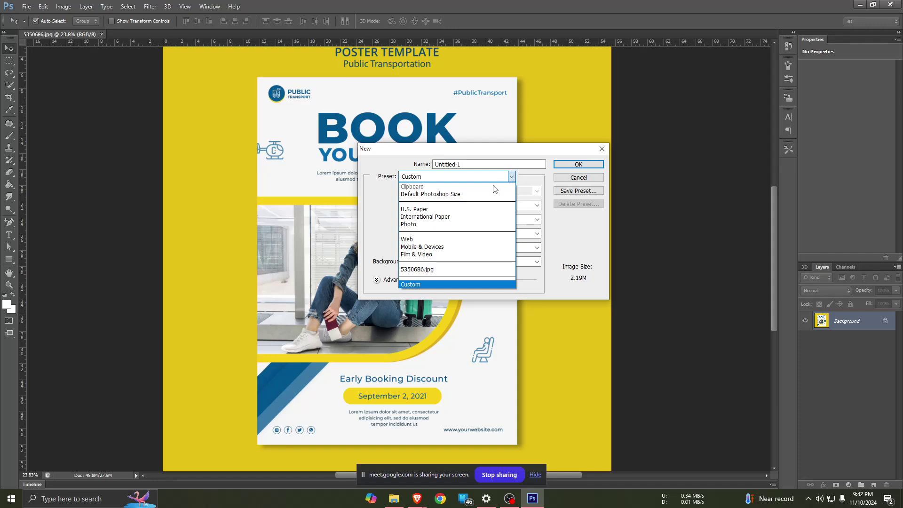
click(438, 210)
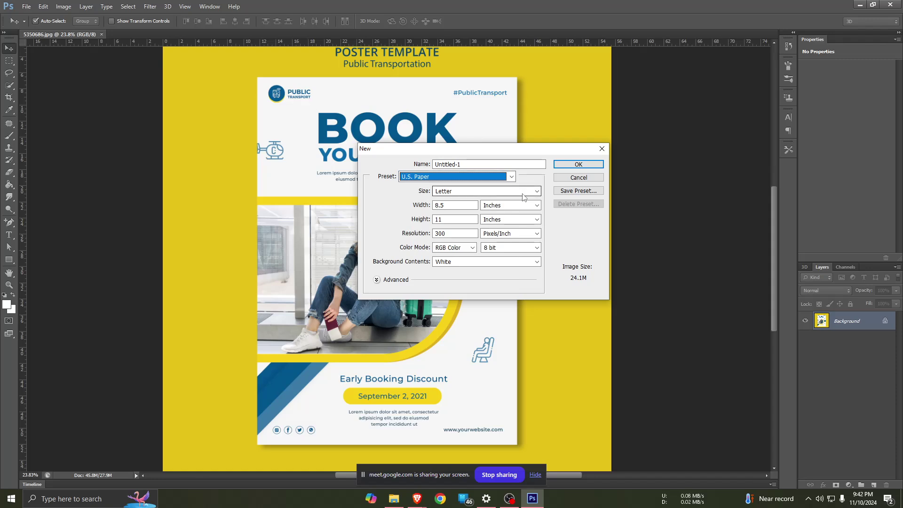
drag(499, 148, 578, 131)
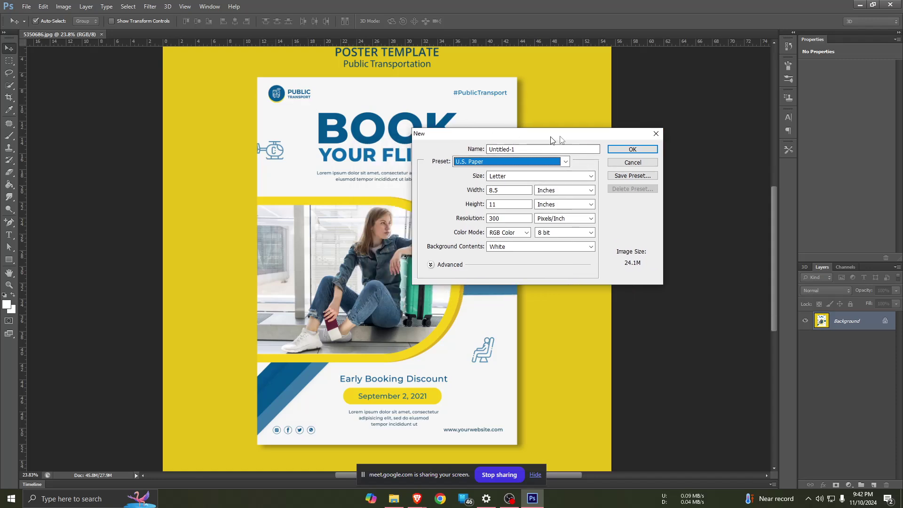
click(588, 189)
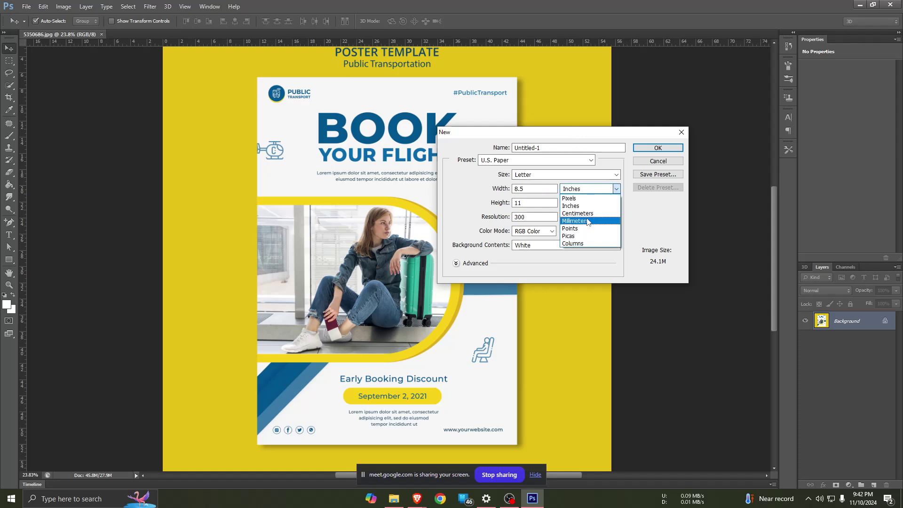
click(587, 221)
click(588, 203)
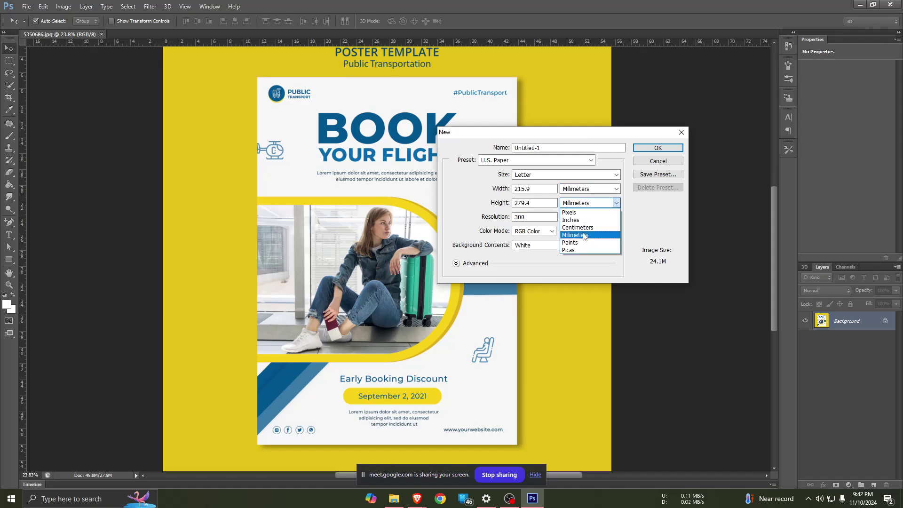
click(584, 235)
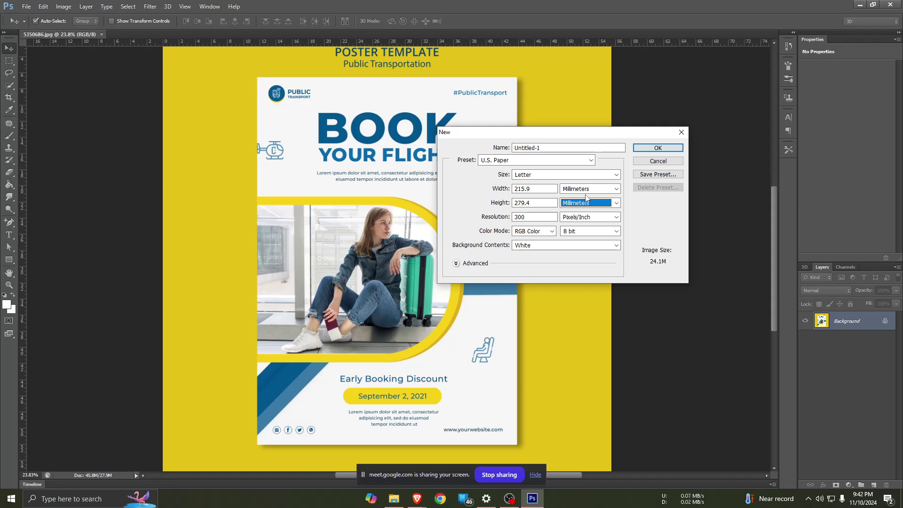
click(588, 188)
click(590, 209)
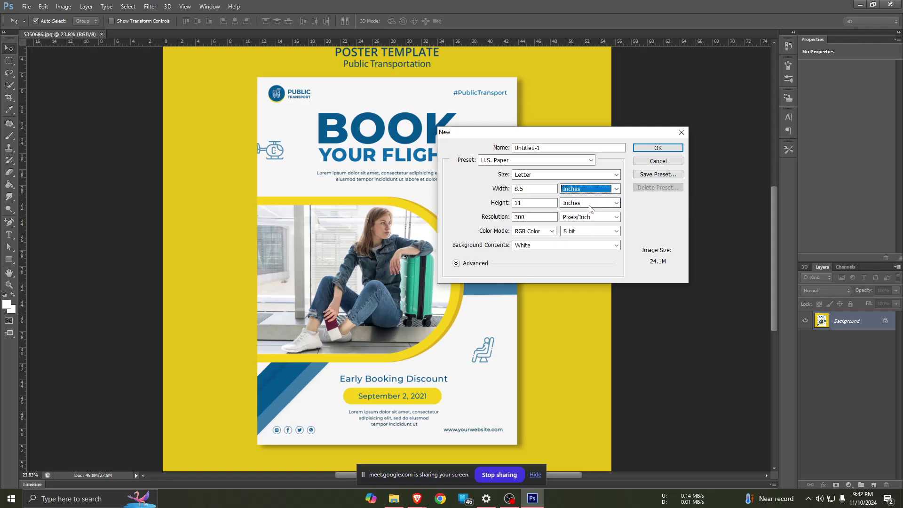
click(591, 207)
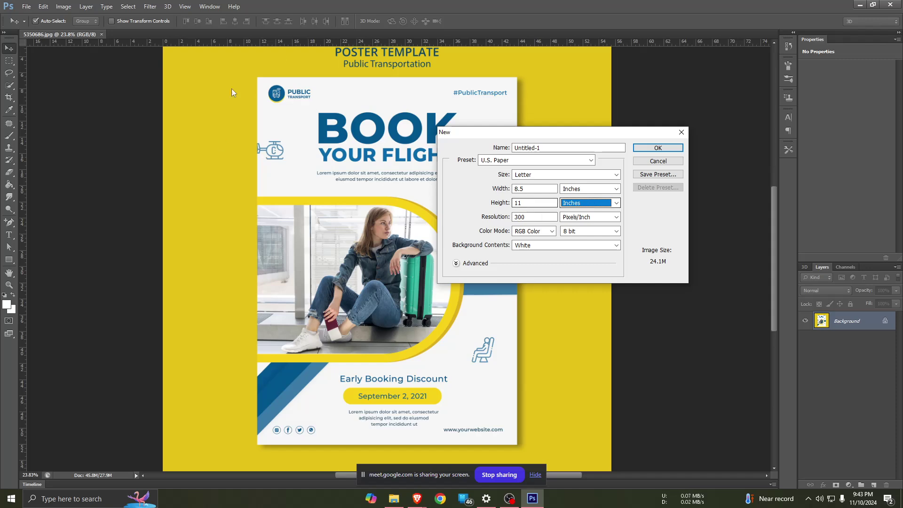
- Choose the International Paper A4 preset at 300 ppi and create the document
drag(526, 139, 486, 137)
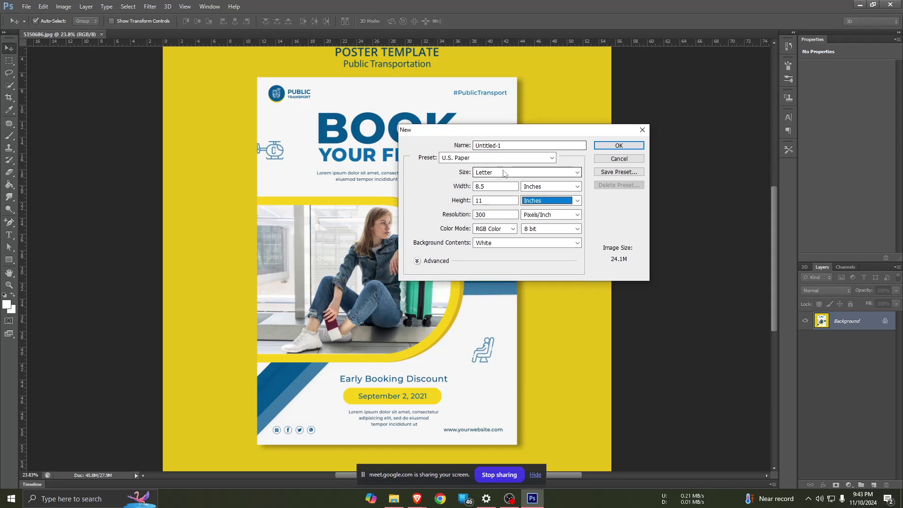
click(517, 158)
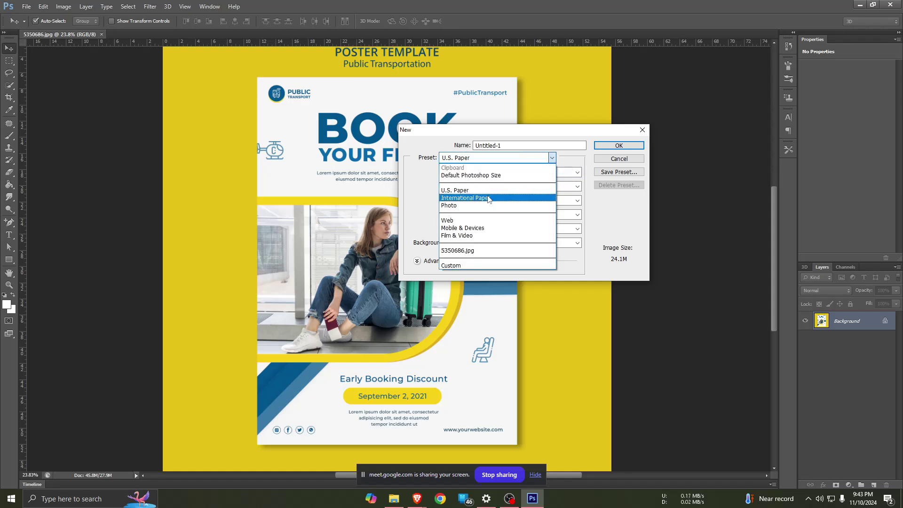
click(491, 198)
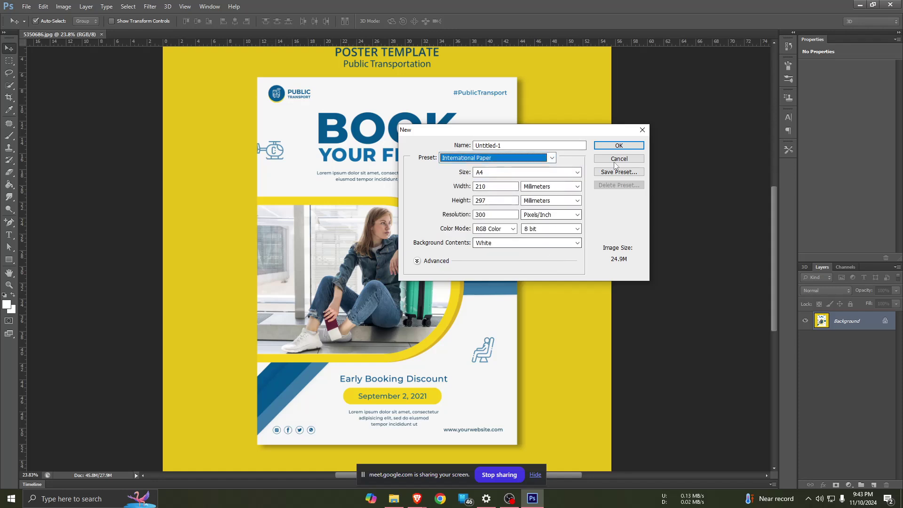
click(619, 145)
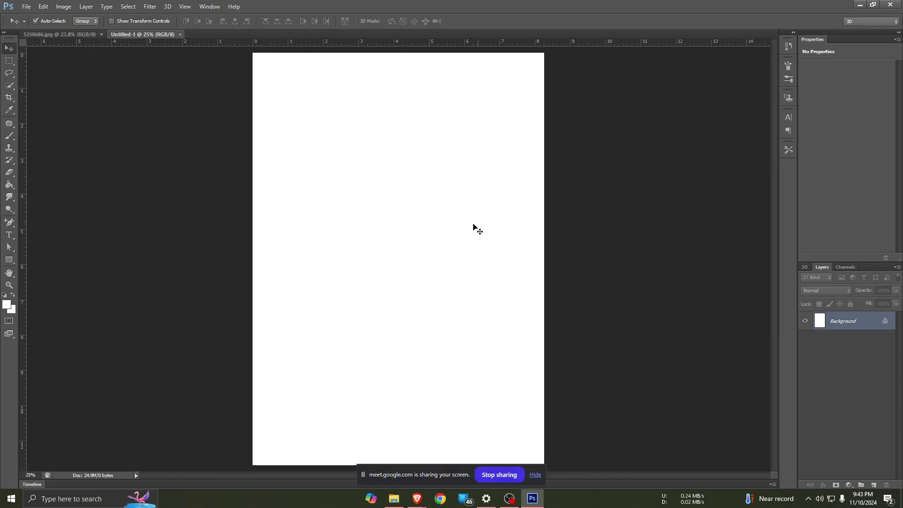
- Convert Untitled-1's Background into editable Layer 0, then return to the 5350686.jpg poster
key(alt)
scroll(435, 241, down, 2)
scroll(444, 296, up, 1)
scroll(441, 288, up, 1)
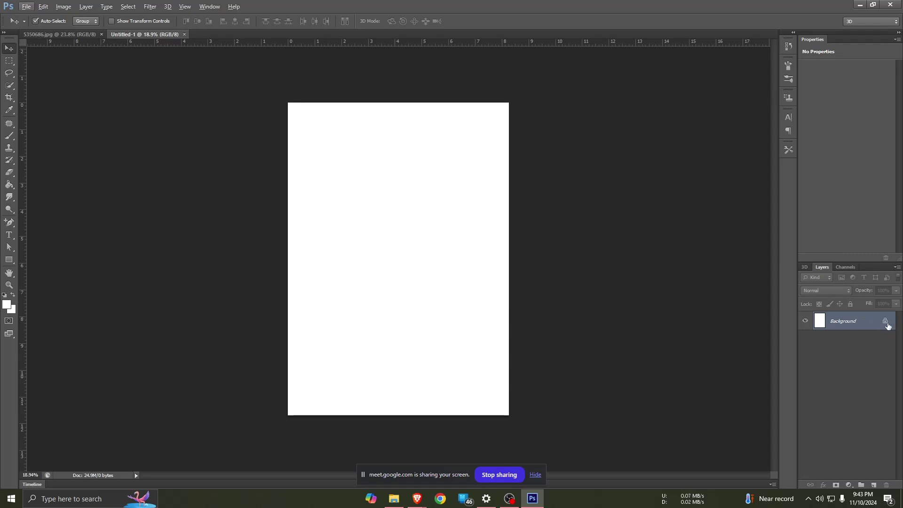
double_click(884, 324)
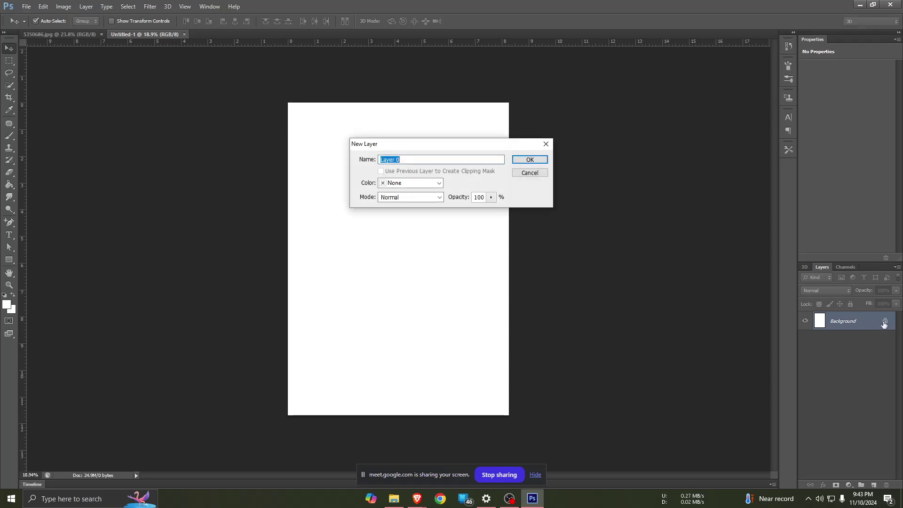
click(545, 161)
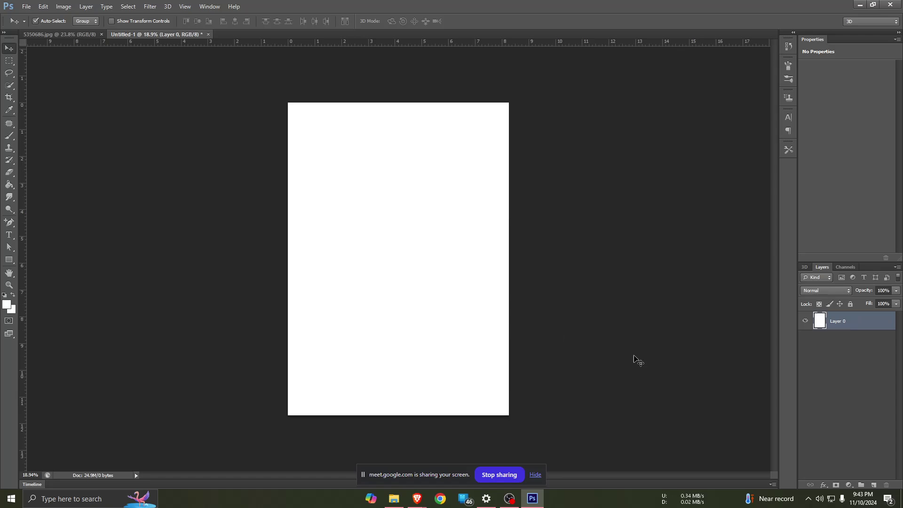
click(70, 39)
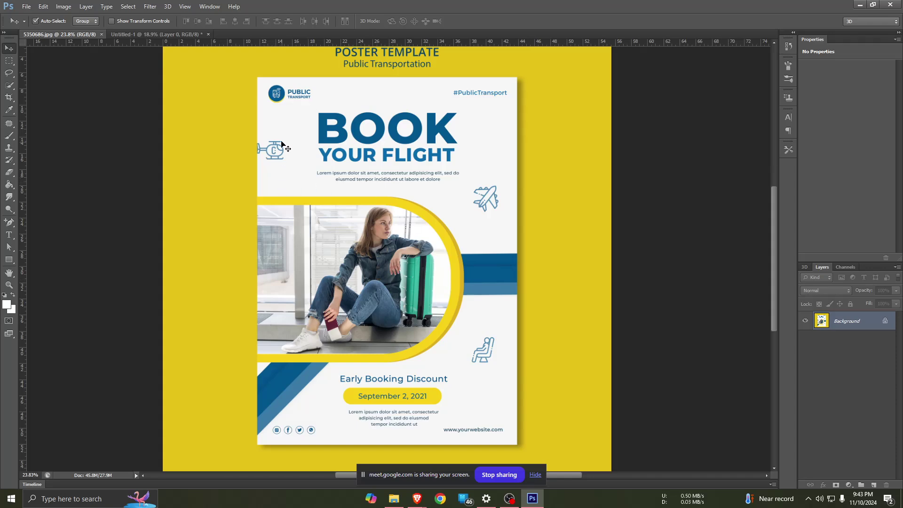
alt+scroll(276, 104, up, 2)
alt+scroll(339, 133, up, 1)
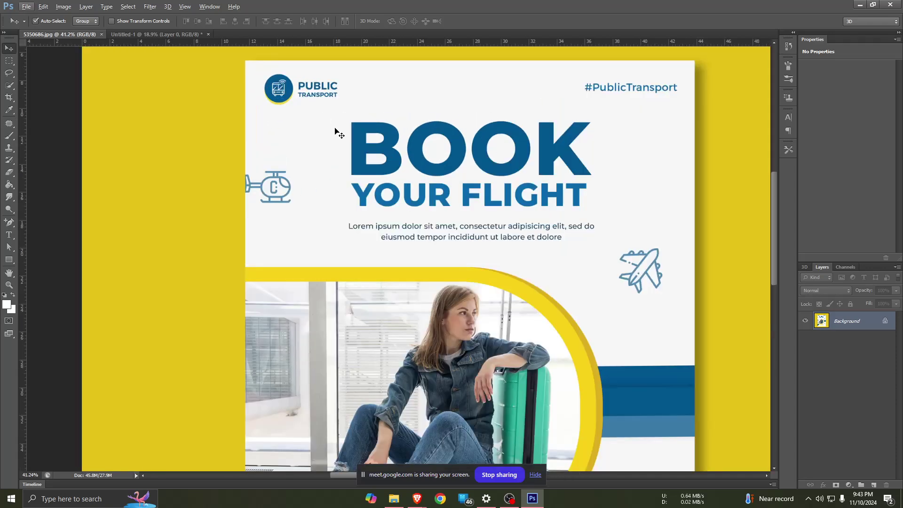
scroll(342, 145, up, 1)
alt+scroll(337, 133, down, 2)
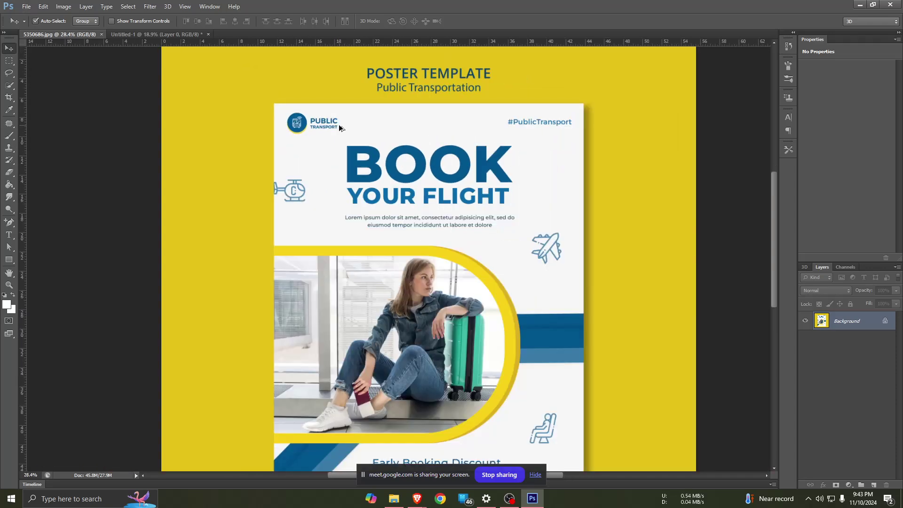
alt+scroll(339, 128, up, 2)
alt+scroll(349, 126, up, 1)
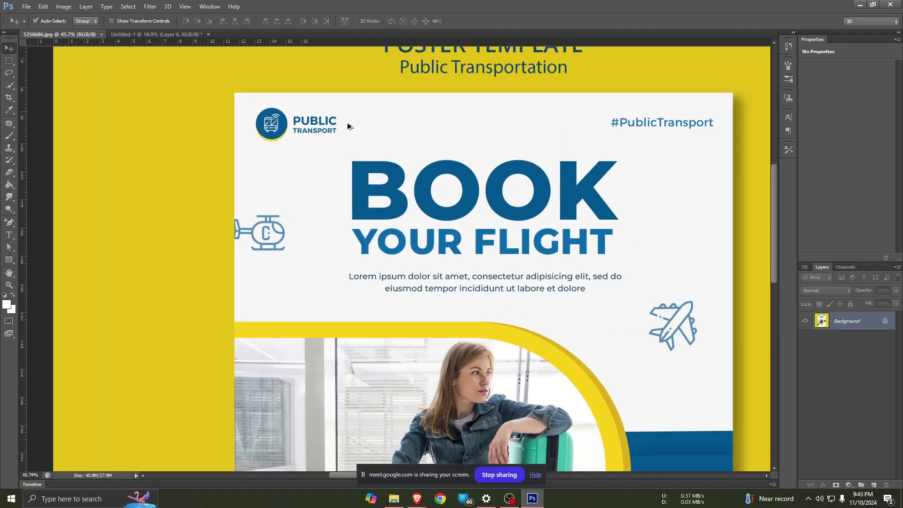
alt+scroll(348, 126, down, 1)
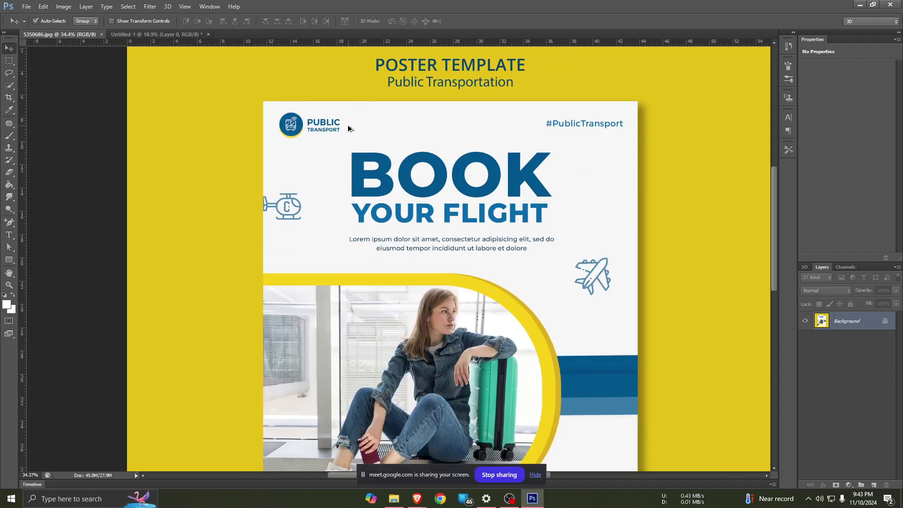
alt+scroll(349, 128, down, 1)
alt+scroll(349, 128, down, 1)
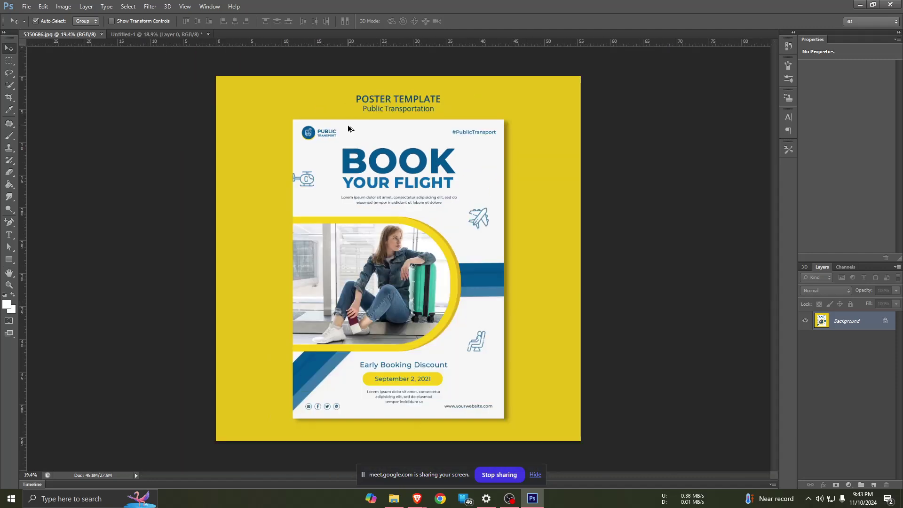
alt+scroll(348, 130, up, 1)
alt+scroll(349, 131, down, 1)
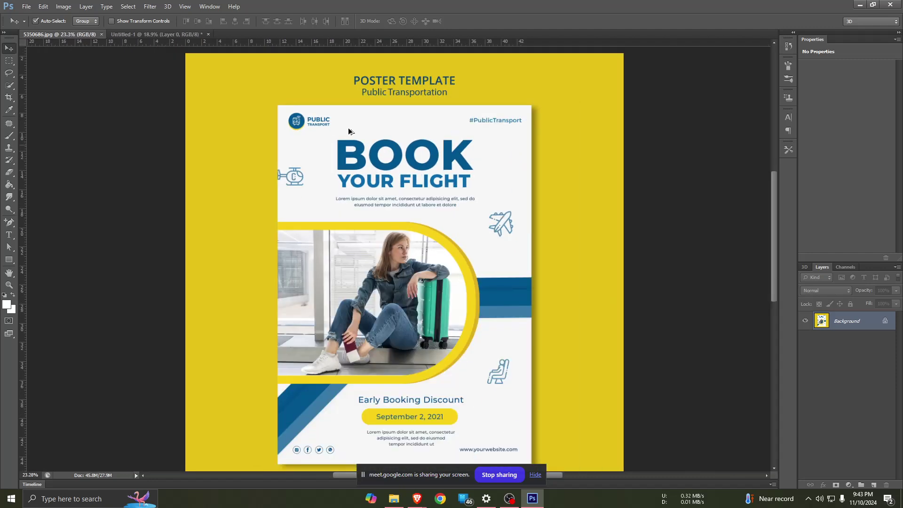
scroll(356, 144, up, 2)
scroll(356, 145, down, 3)
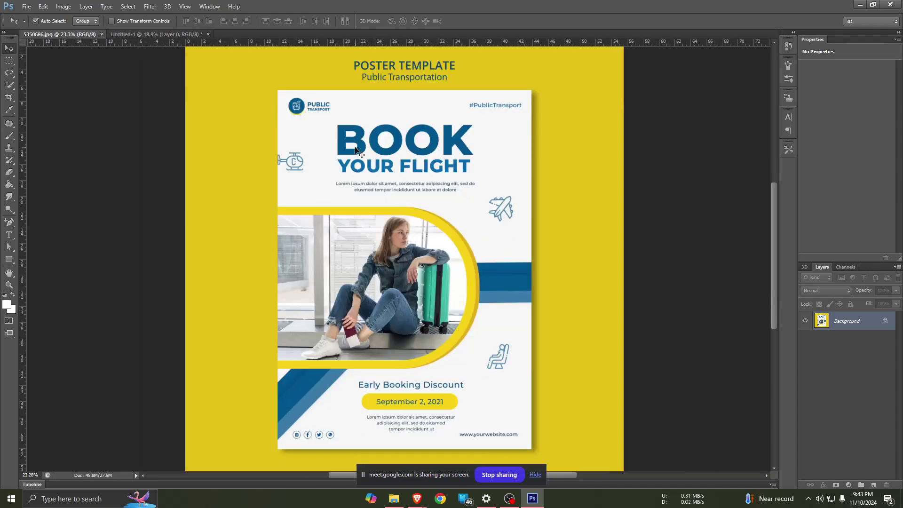
scroll(356, 146, up, 2)
scroll(357, 149, up, 1)
scroll(356, 150, down, 1)
scroll(357, 148, up, 1)
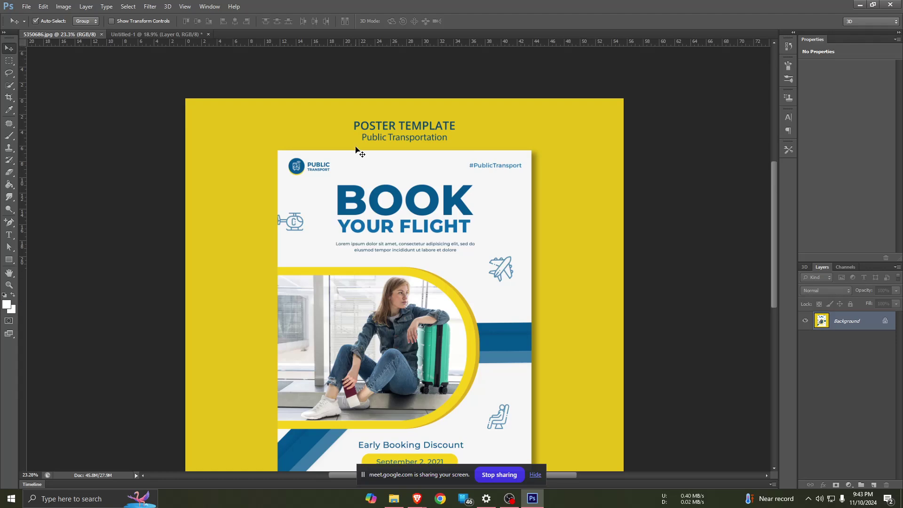
scroll(357, 150, up, 1)
scroll(358, 151, down, 2)
scroll(359, 149, up, 4)
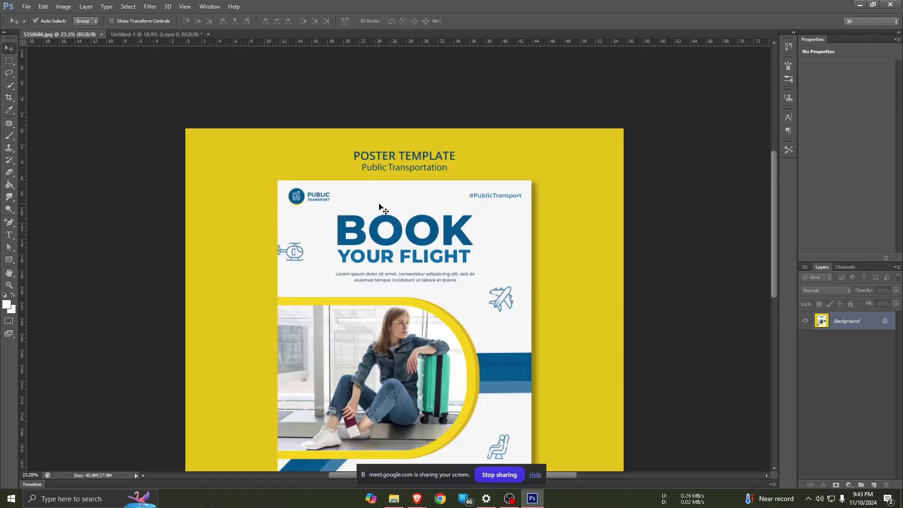
scroll(380, 210, left, 6)
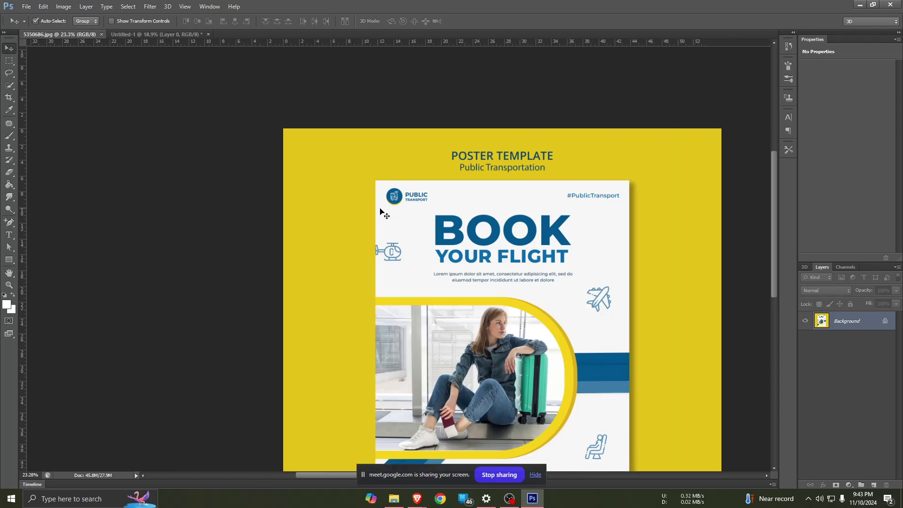
scroll(380, 210, right, 8)
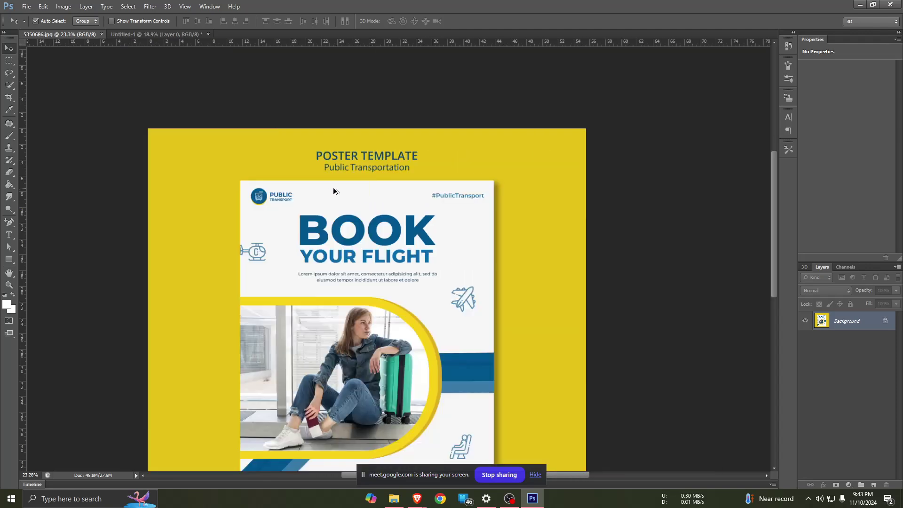
scroll(334, 191, up, 2)
scroll(240, 235, up, 4)
scroll(253, 225, up, 1)
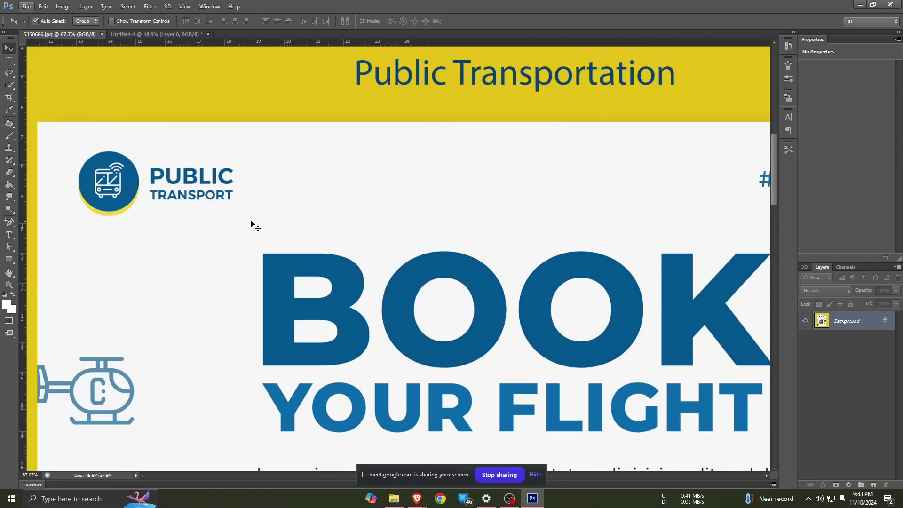
scroll(253, 222, left, 4)
scroll(254, 214, left, 2)
scroll(257, 216, right, 3)
scroll(261, 213, right, 4)
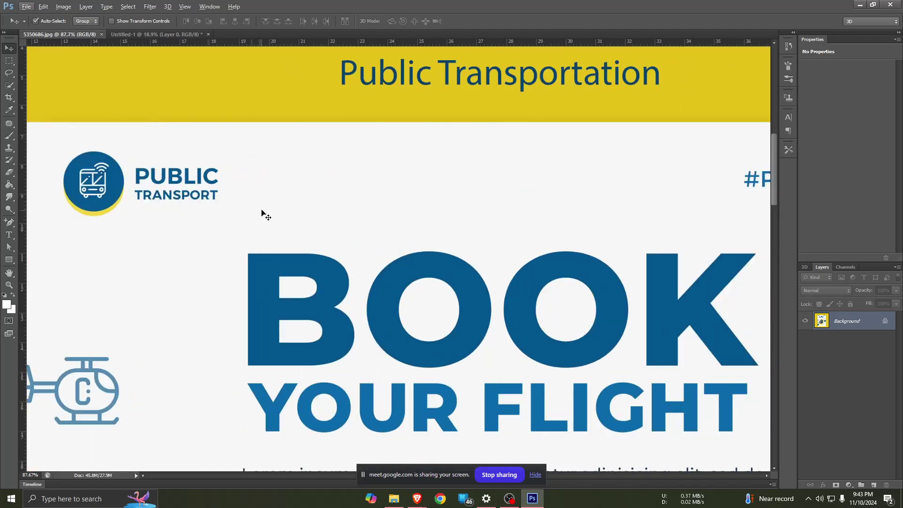
scroll(262, 211, right, 6)
scroll(264, 207, left, 3)
scroll(268, 211, left, 5)
scroll(267, 212, left, 6)
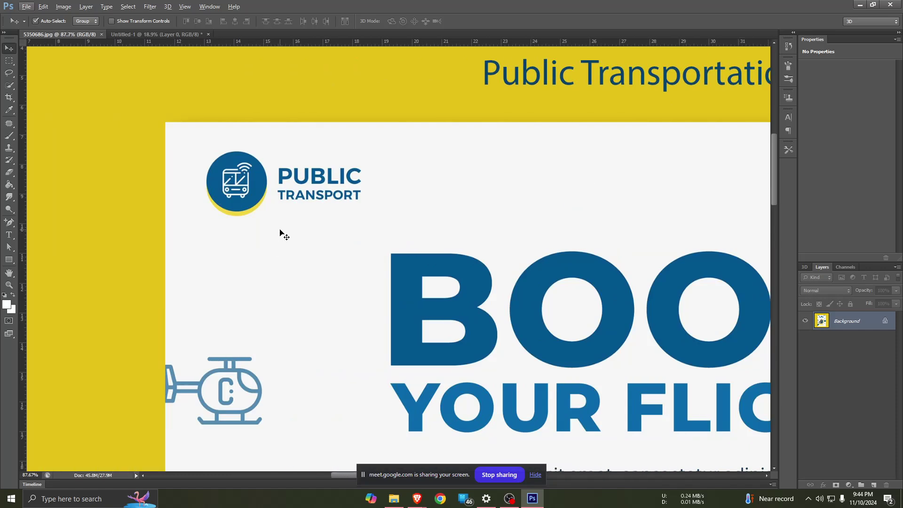
scroll(310, 229, down, 2)
scroll(310, 229, up, 1)
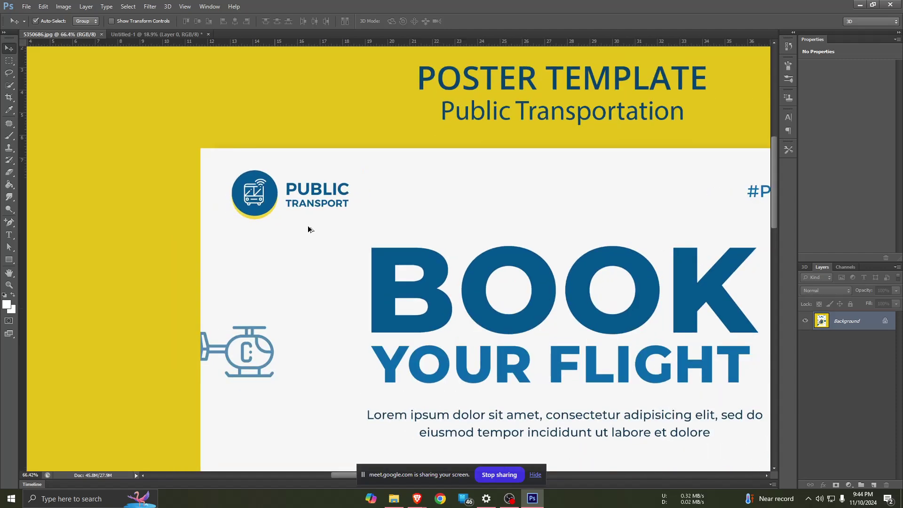
scroll(309, 228, up, 1)
scroll(308, 228, down, 3)
scroll(308, 227, down, 3)
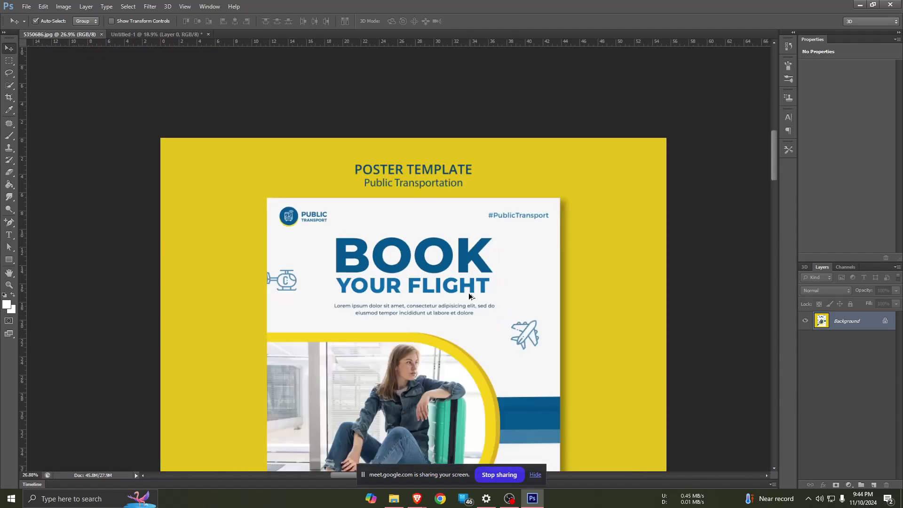
scroll(464, 308, up, 2)
scroll(204, 224, up, 2)
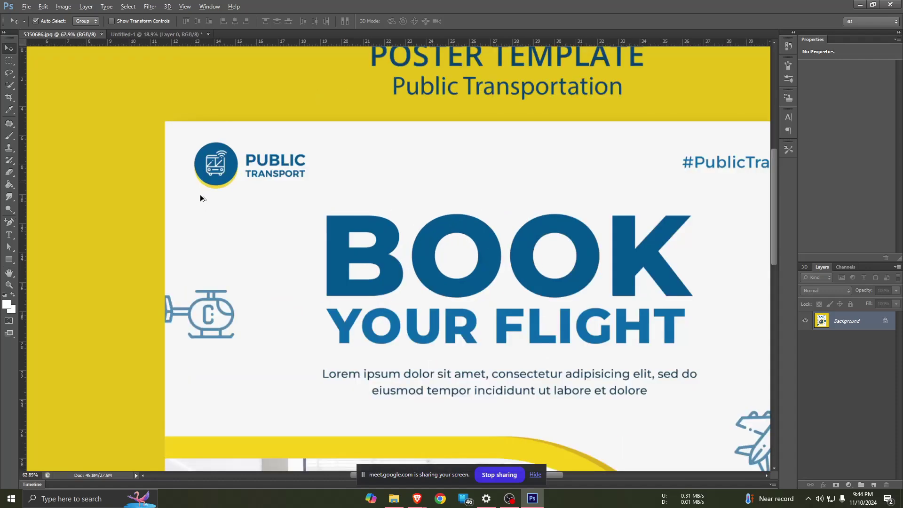
scroll(201, 195, down, 5)
scroll(414, 252, up, 2)
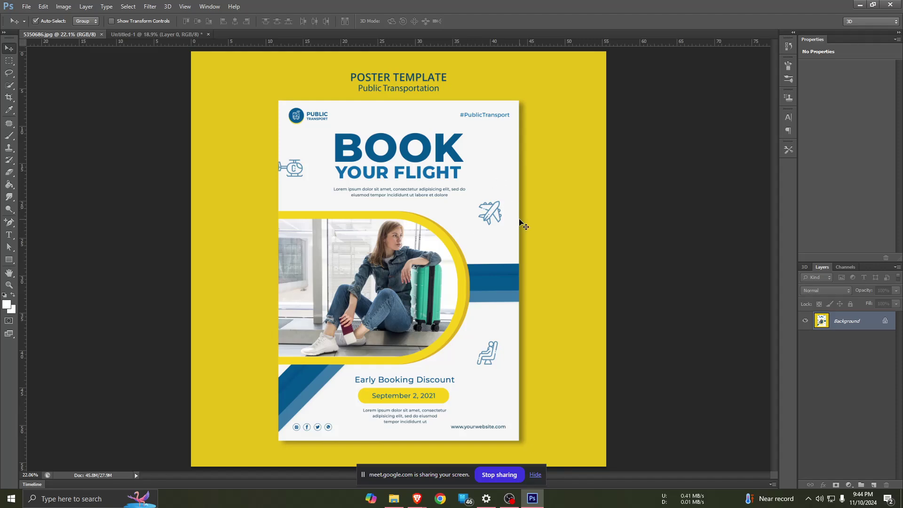
scroll(523, 224, up, 1)
scroll(522, 224, up, 1)
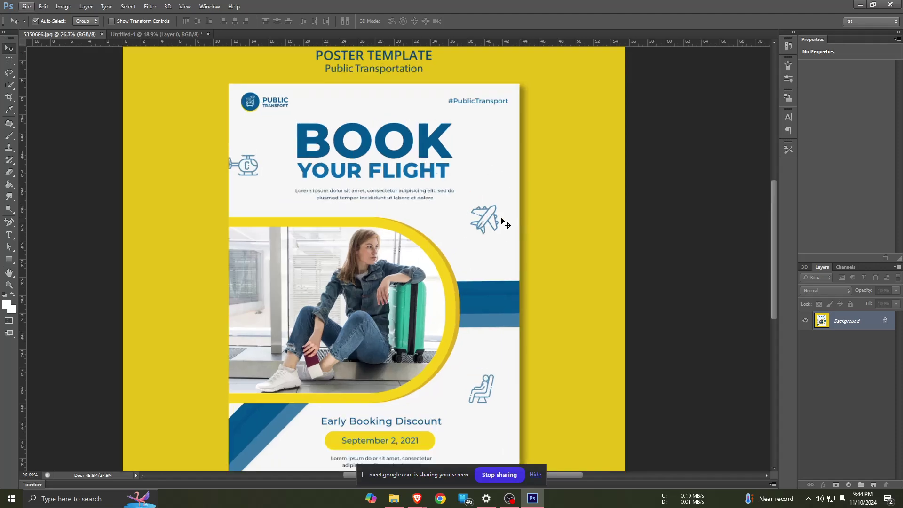
scroll(454, 203, up, 1)
scroll(454, 203, up, 2)
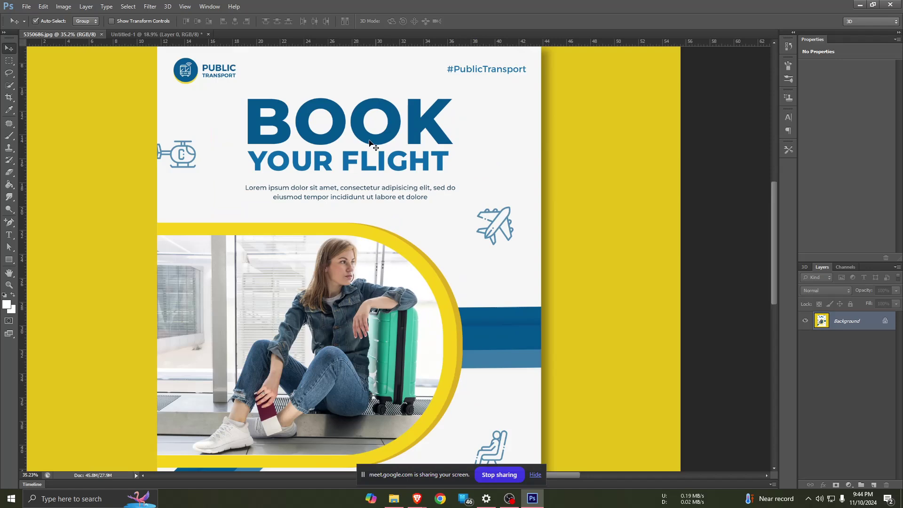
- Fill Untitled-1's Layer 0 with a light grey foreground colour
click(168, 35)
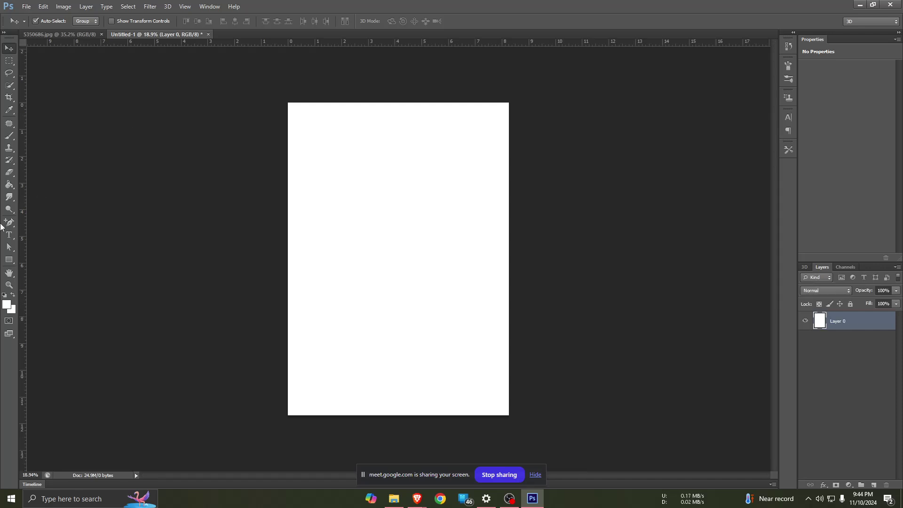
click(7, 302)
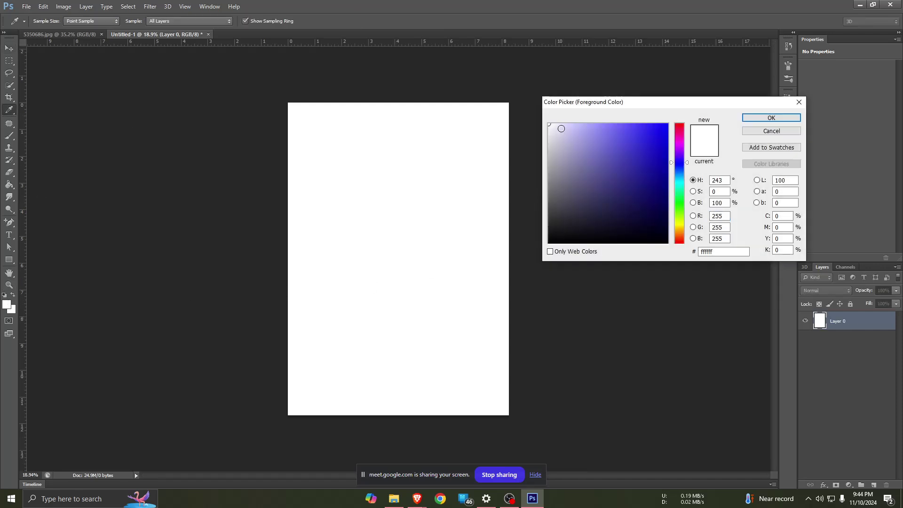
drag(549, 129, 544, 136)
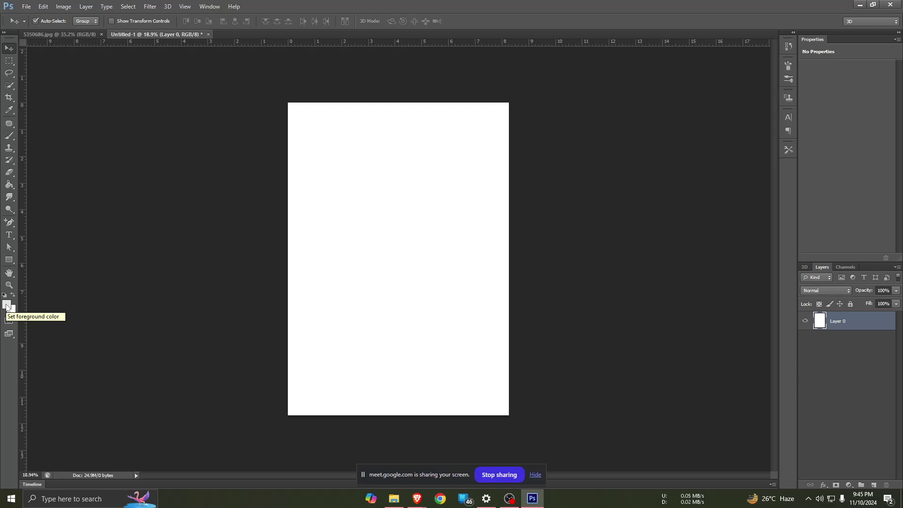
key(alt+BackSpace)
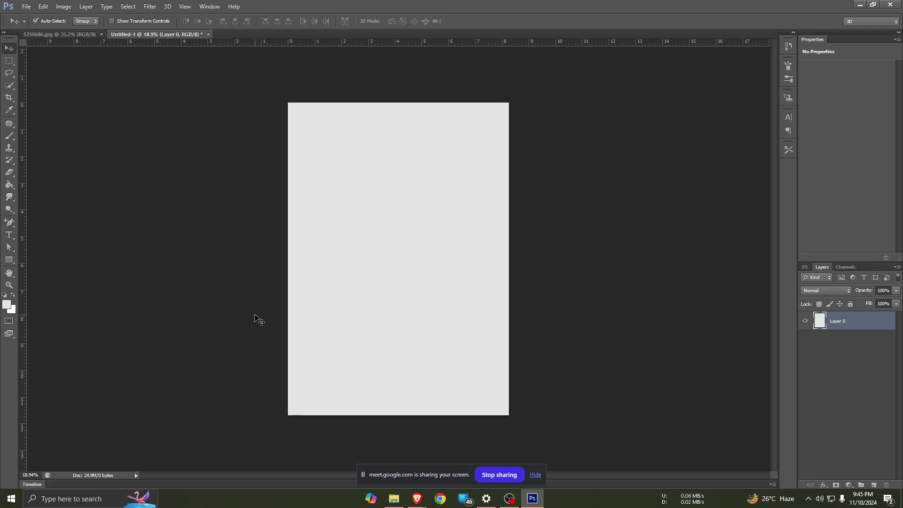
- Set the background colour to pure blue 0000ff, test-fill it, then refill grey
click(11, 310)
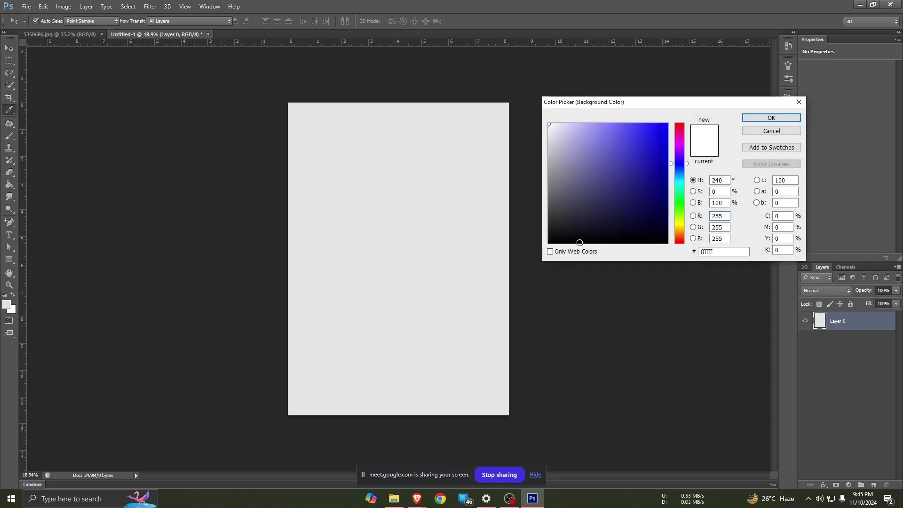
click(667, 124)
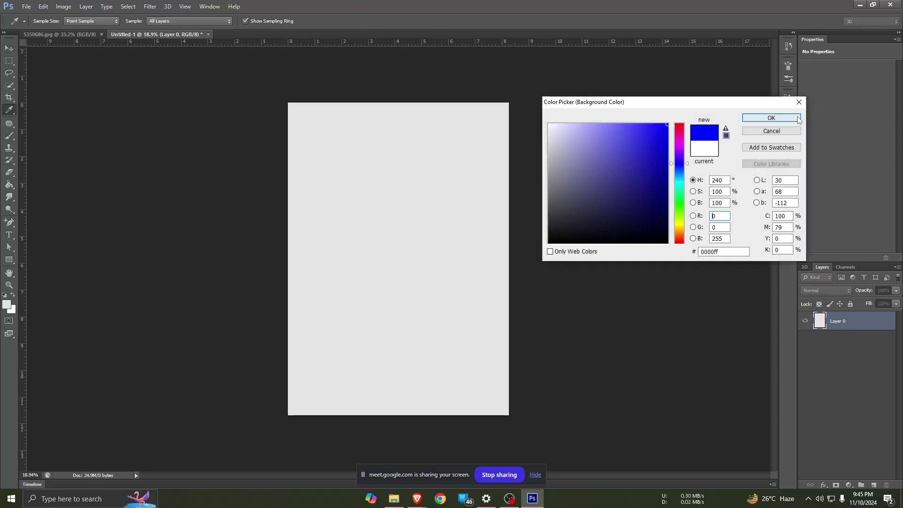
click(771, 117)
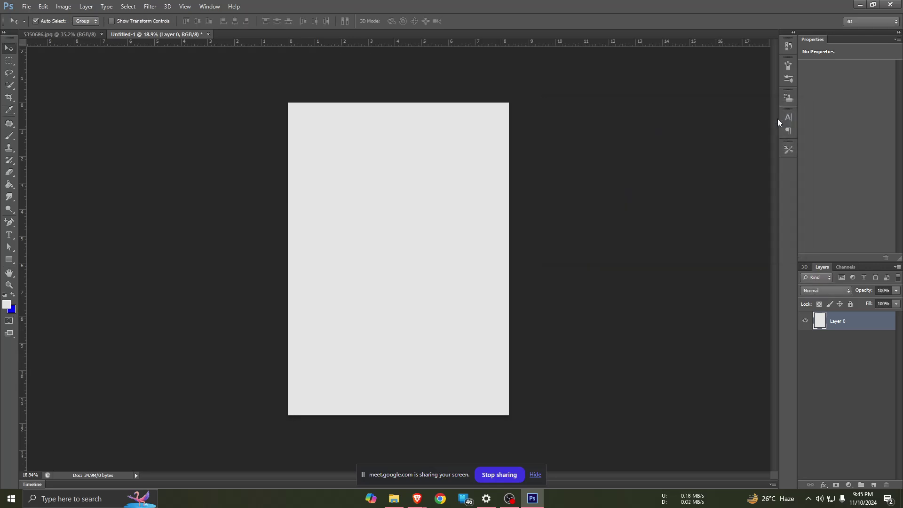
key(ctrl+BackSpace)
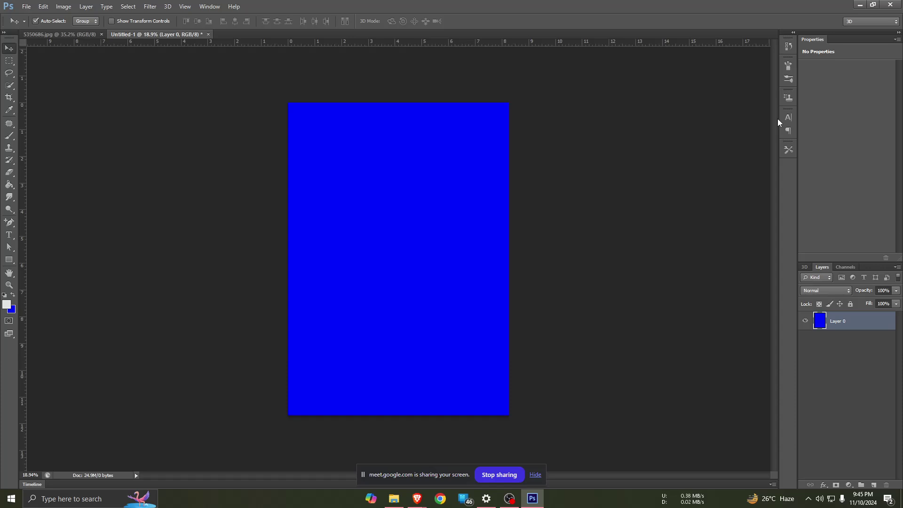
key(alt+BackSpace)
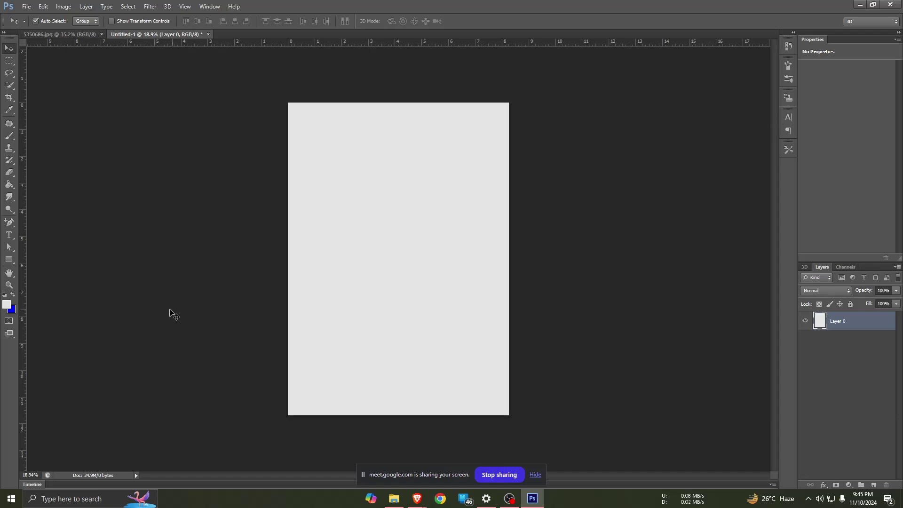
- Zoom and scroll the 5350686.jpg poster in on its PUBLIC TRANSPORT logo
click(58, 36)
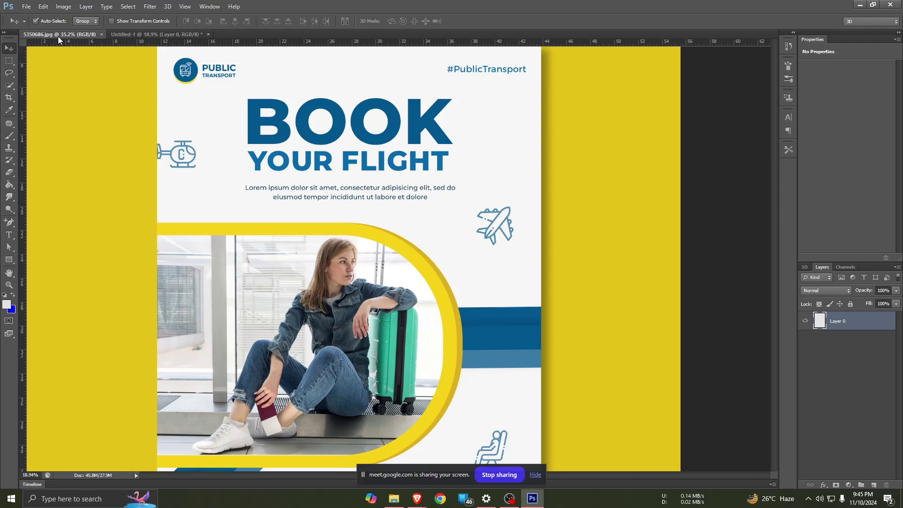
scroll(347, 195, up, 2)
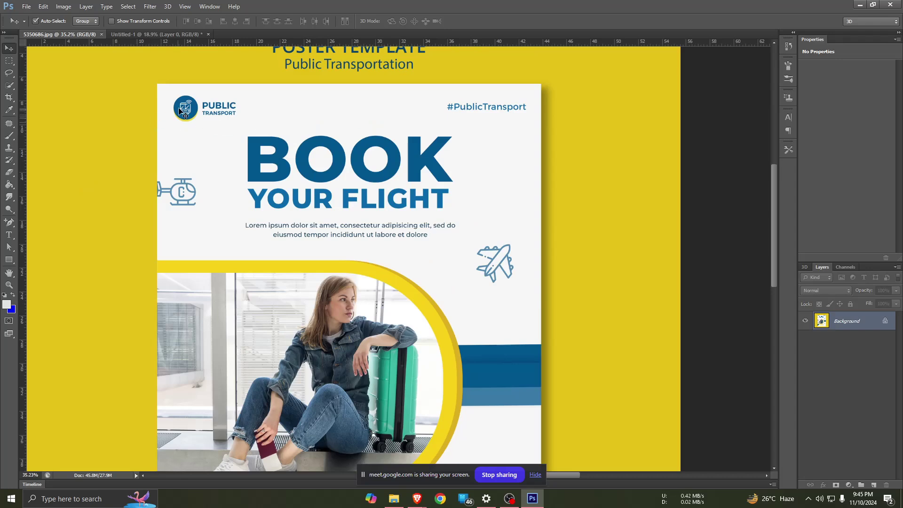
scroll(186, 117, up, 2)
scroll(174, 157, left, 2)
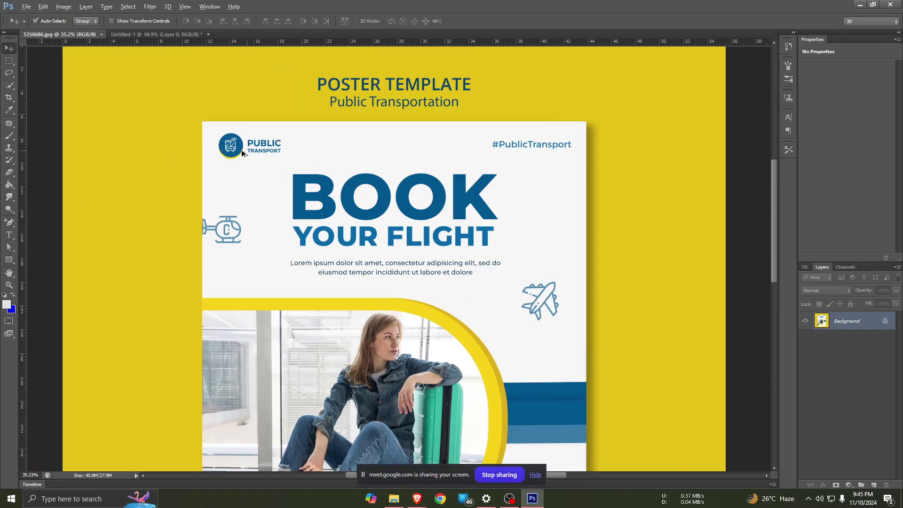
scroll(226, 152, up, 2)
scroll(225, 151, up, 4)
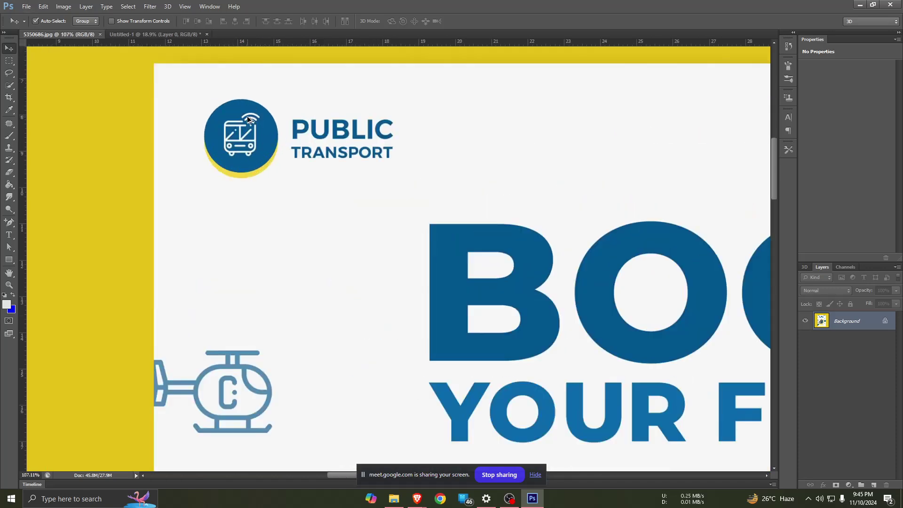
scroll(256, 155, up, 2)
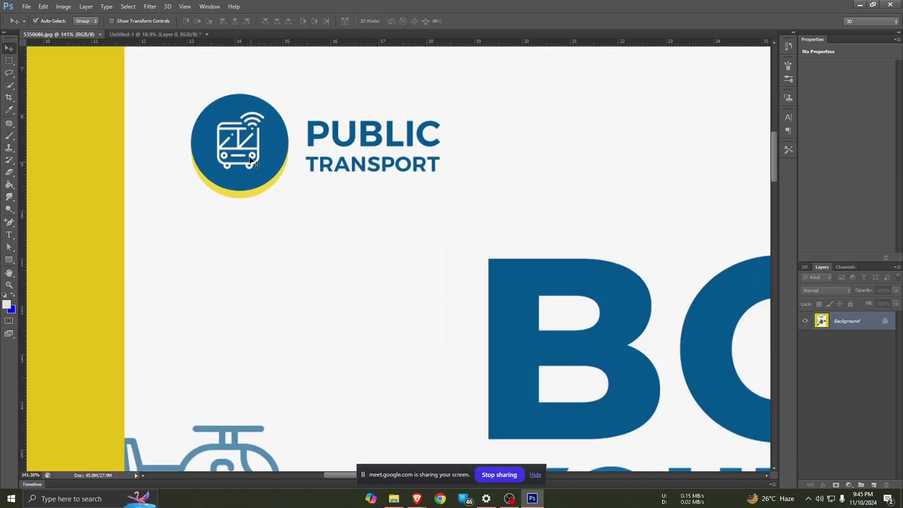
- Google 'public transport icon png' and open Flaticon's public transport icons page
mouse_move(417, 498)
click(367, 458)
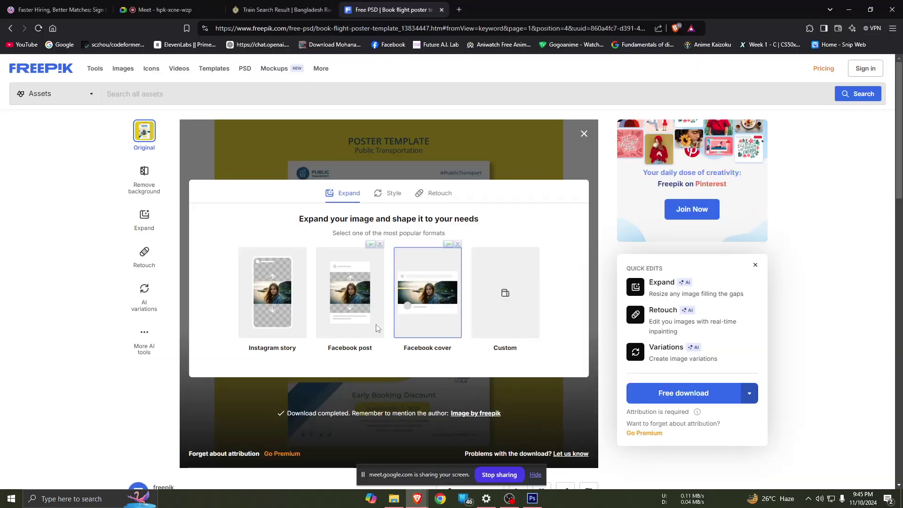
click(320, 30)
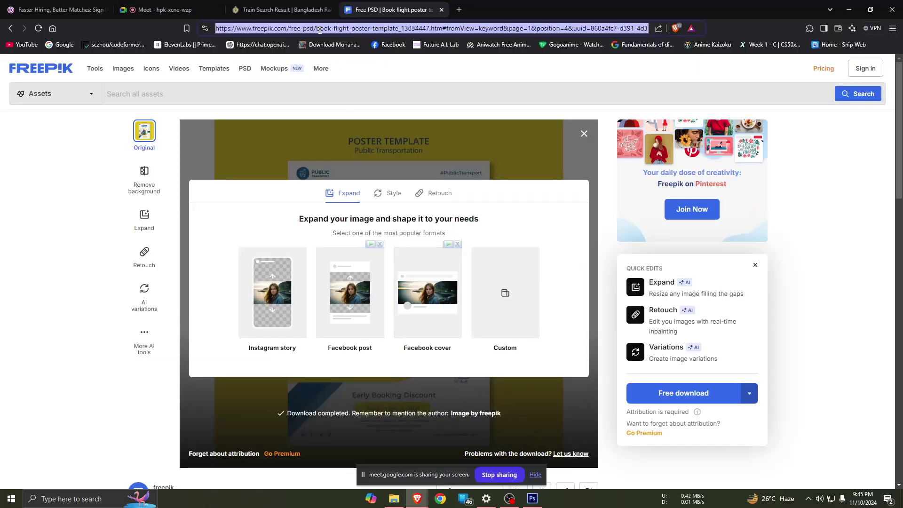
text(public tra)
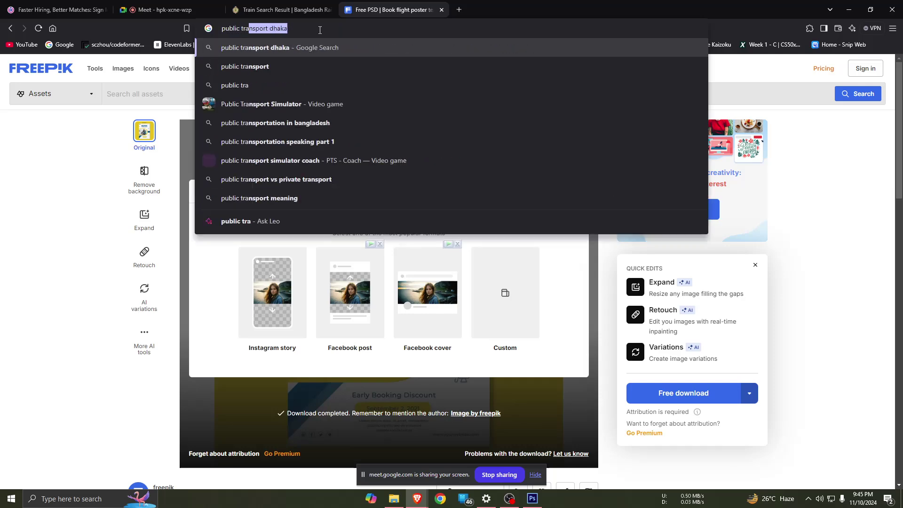
text(nsport icon)
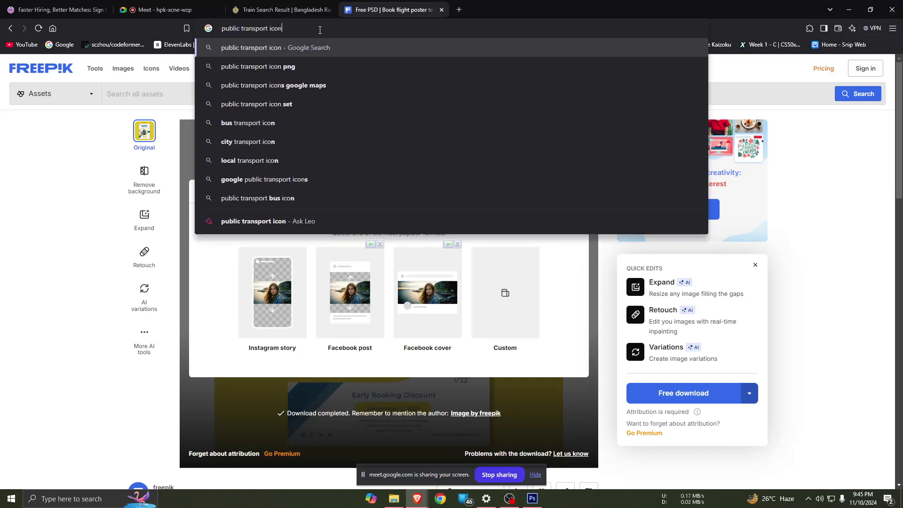
key(Return)
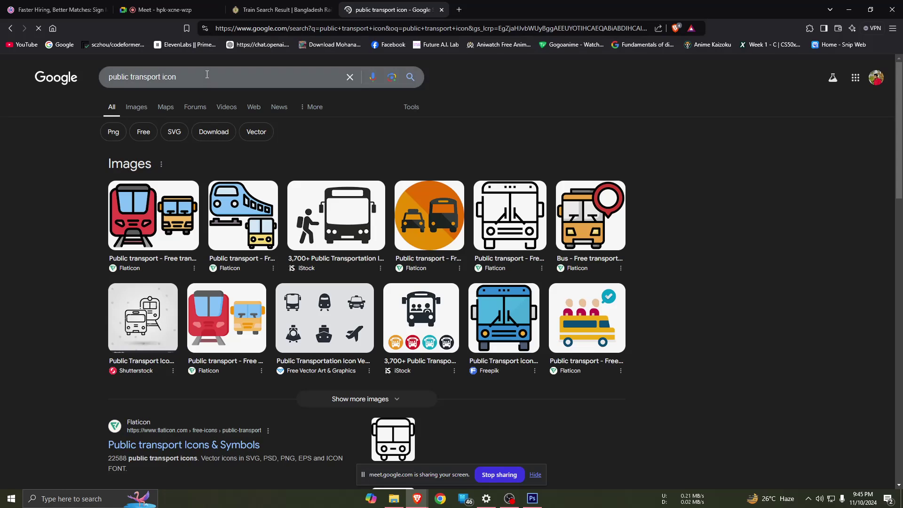
click(207, 74)
text(png)
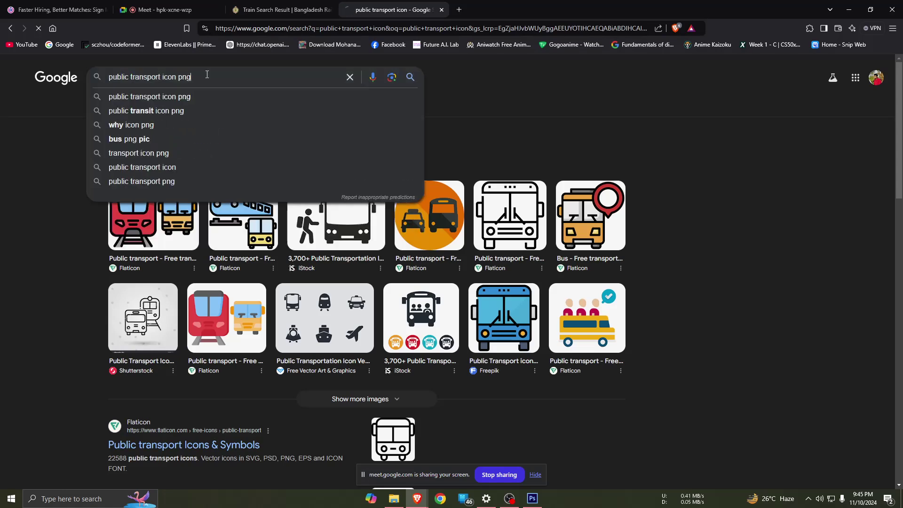
key(Return)
scroll(260, 303, down, 3)
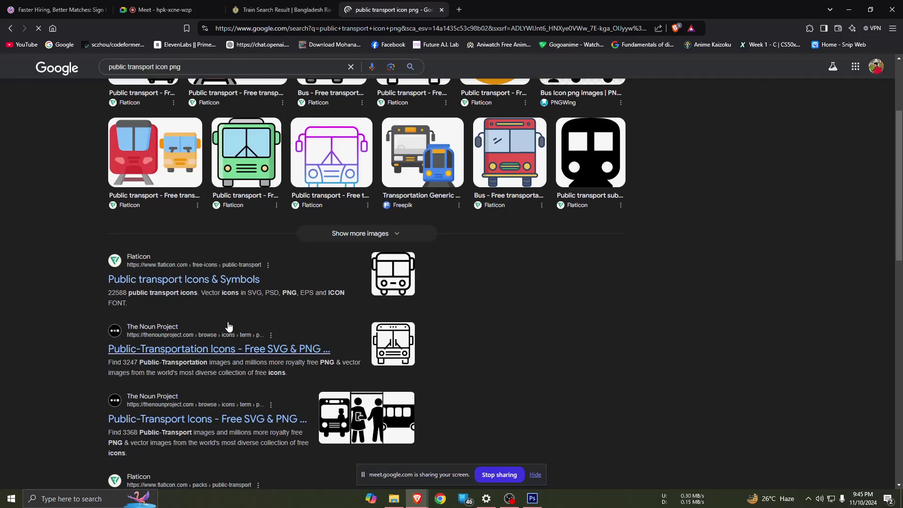
click(182, 280)
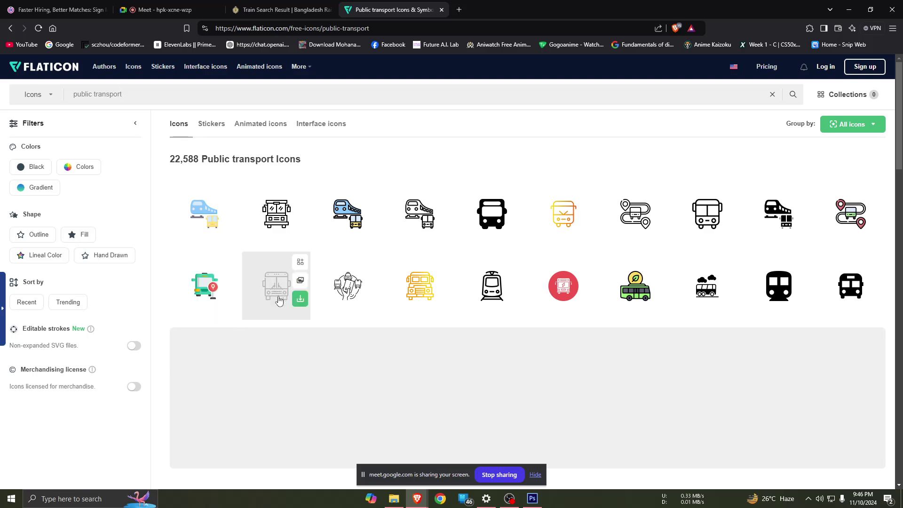
mouse_move(204, 285)
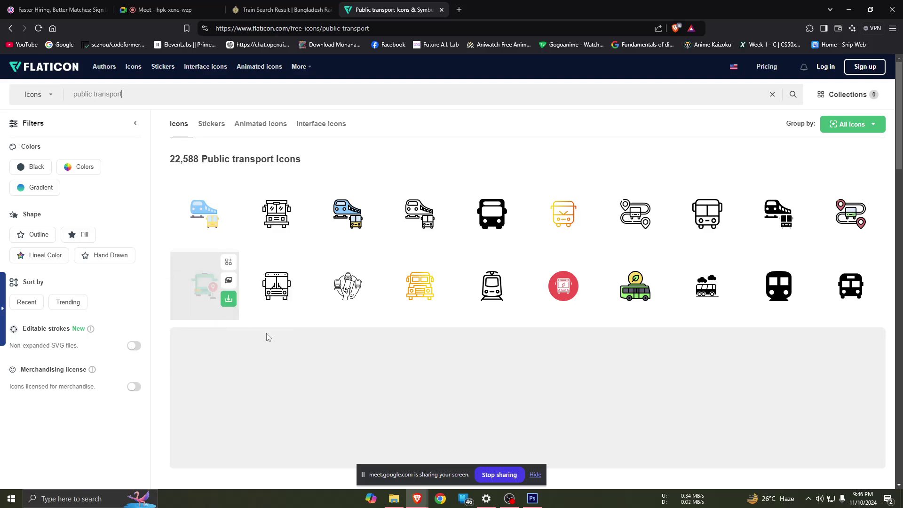
- Choose a bus icon's PNG free download on Flaticon
click(228, 298)
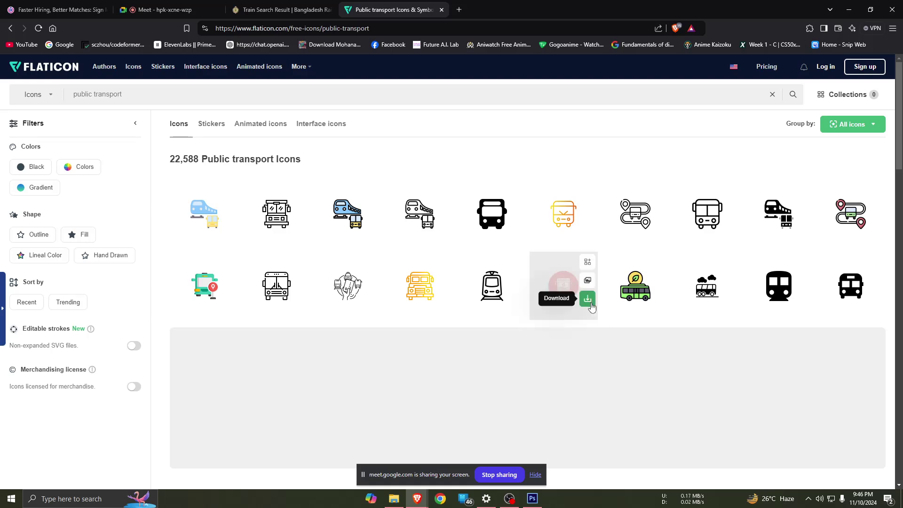
scroll(636, 348, down, 4)
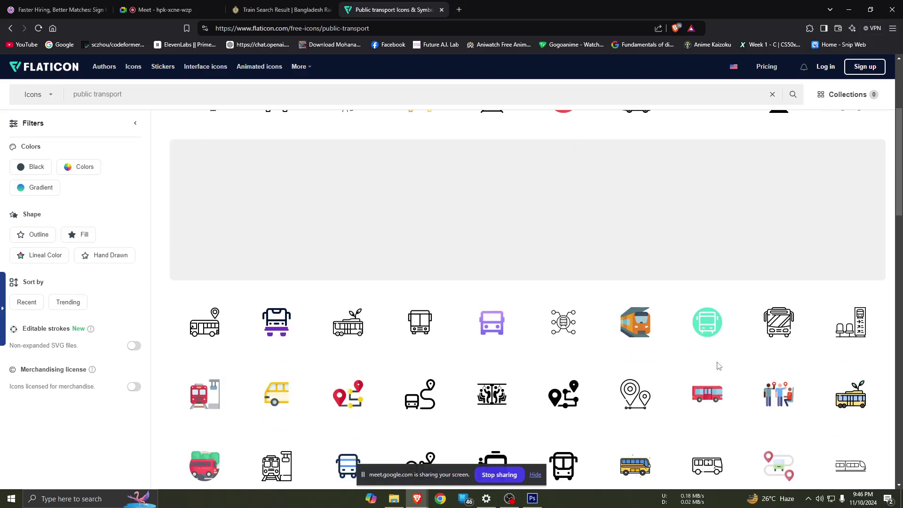
scroll(714, 365, down, 2)
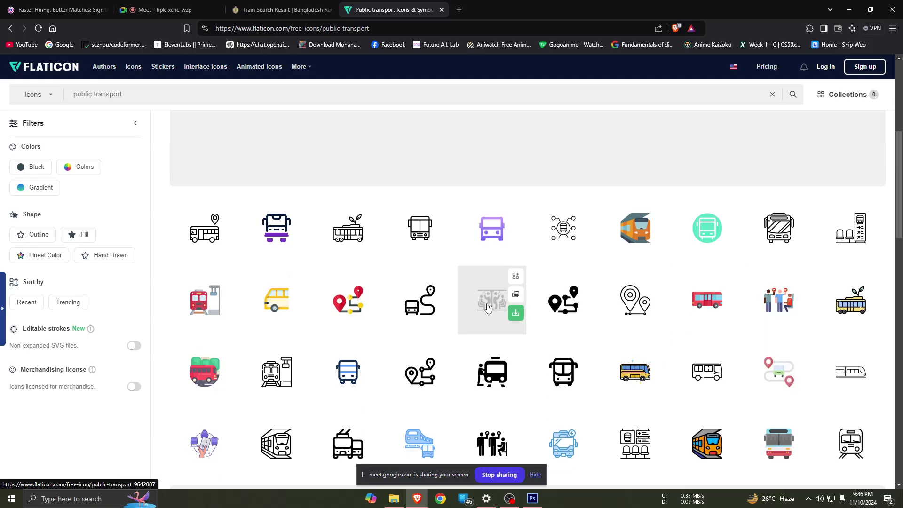
scroll(491, 301, up, 2)
scroll(238, 292, up, 3)
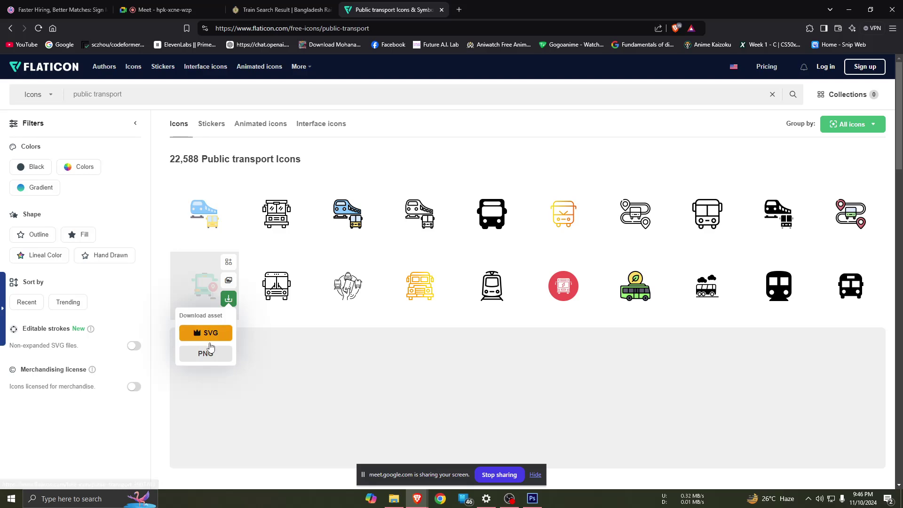
click(206, 354)
click(617, 256)
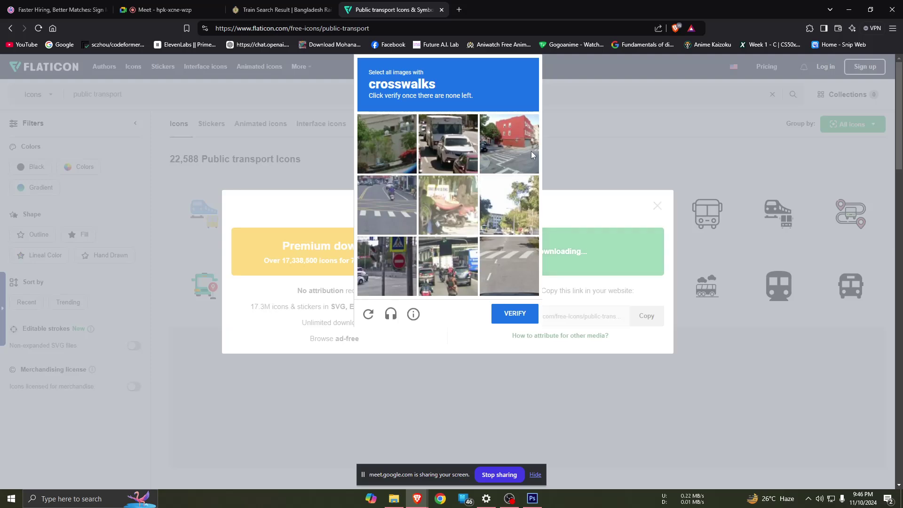
- Solve the reCAPTCHA, save public-transport.png to Downloads, and return to Photoshop
click(532, 151)
click(391, 213)
click(503, 260)
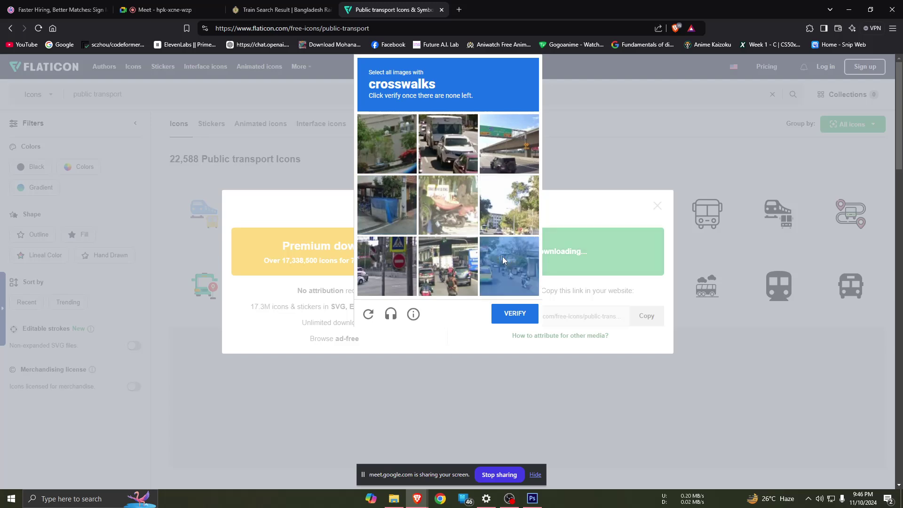
click(515, 319)
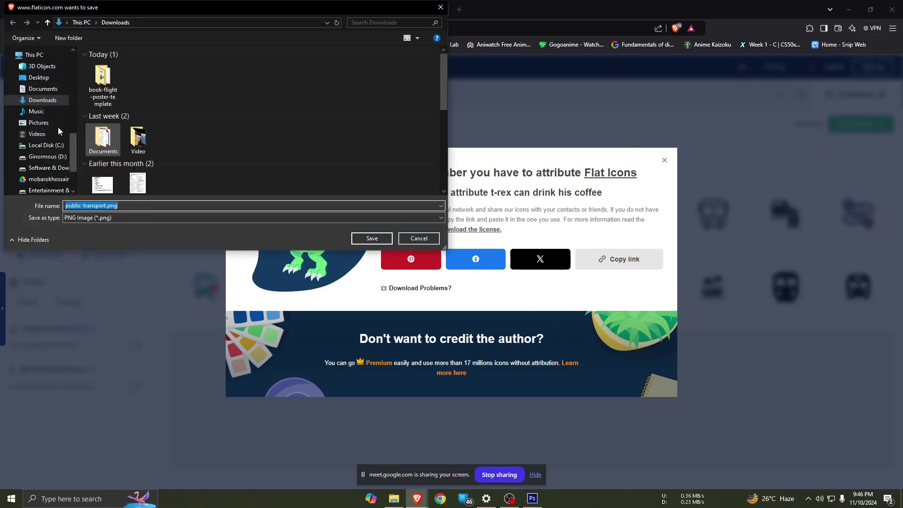
click(381, 239)
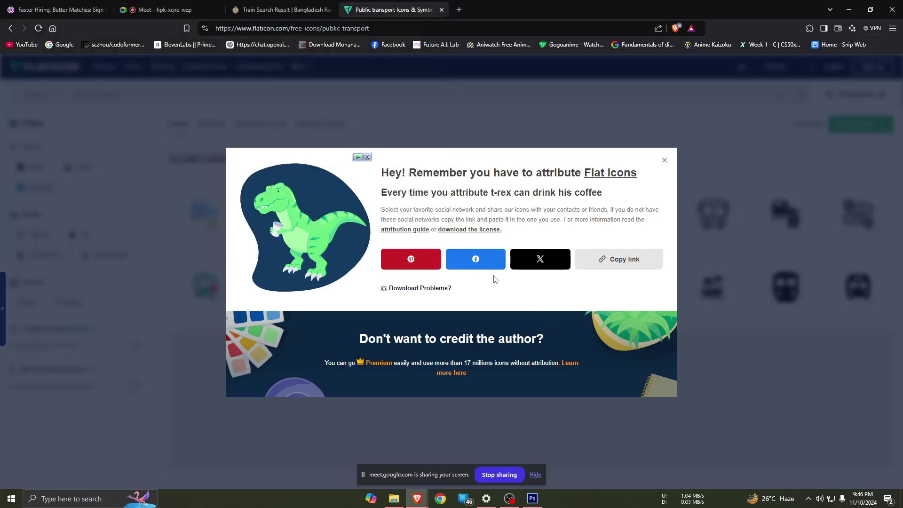
key(alt+Tab)
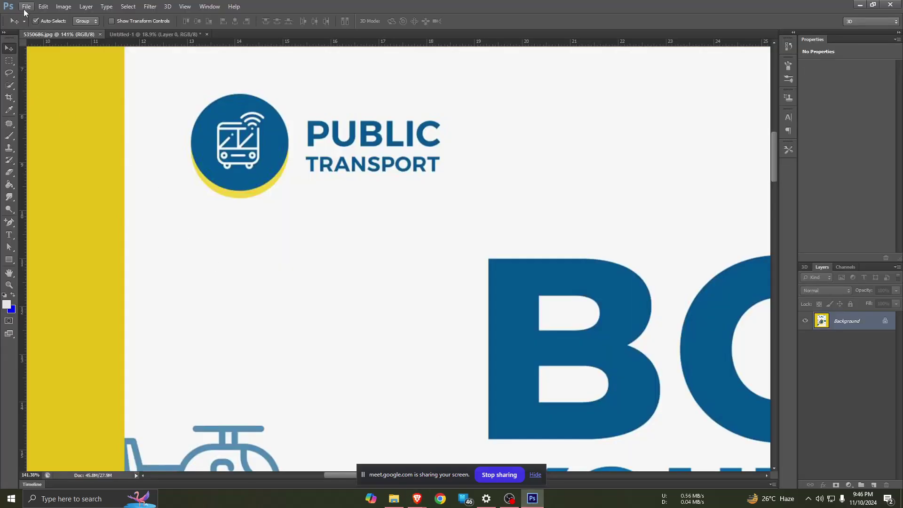
- Open public-transport.png from Downloads as a new Photoshop document
click(26, 7)
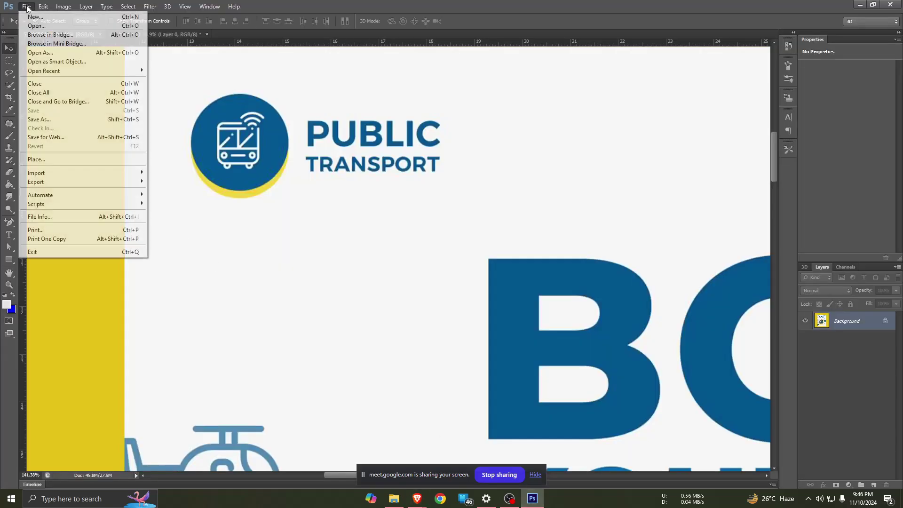
click(38, 27)
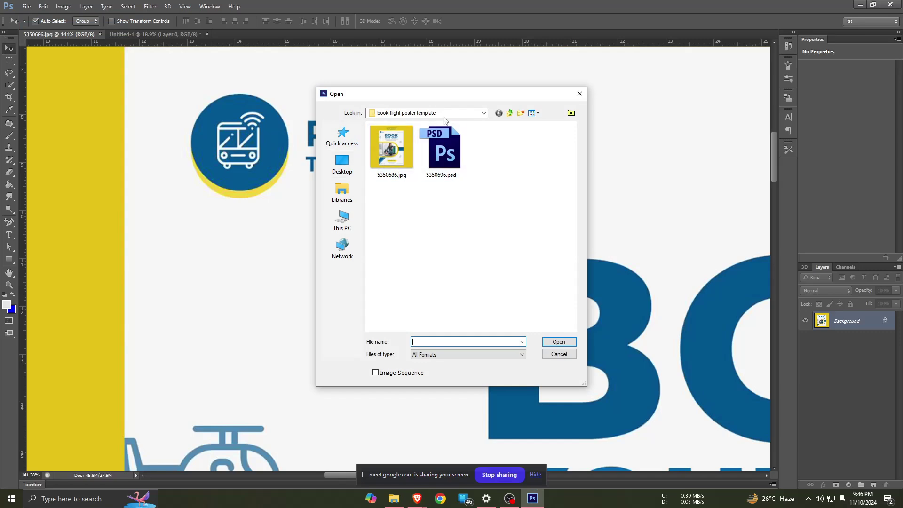
click(418, 252)
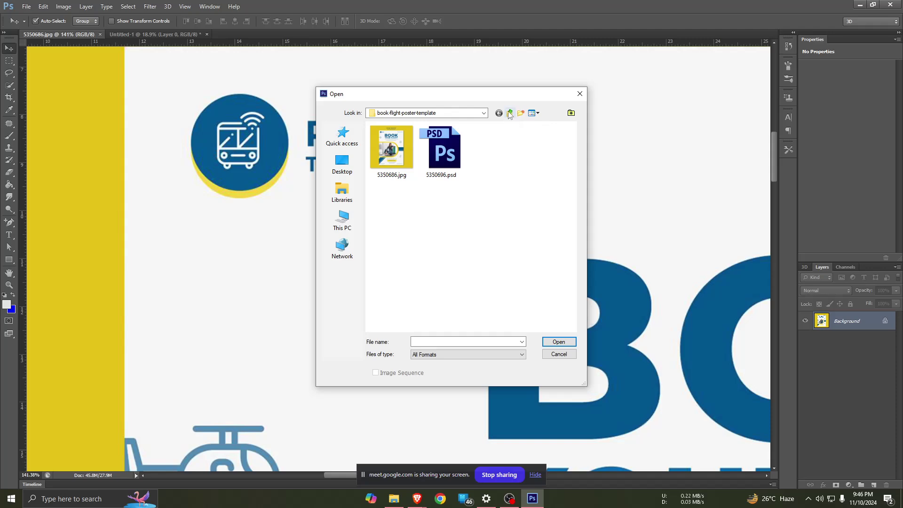
click(511, 114)
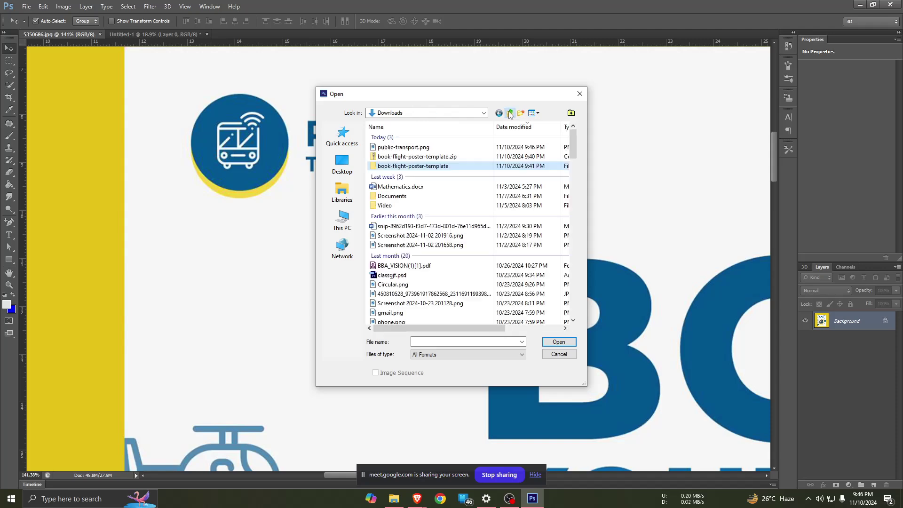
click(403, 147)
click(571, 343)
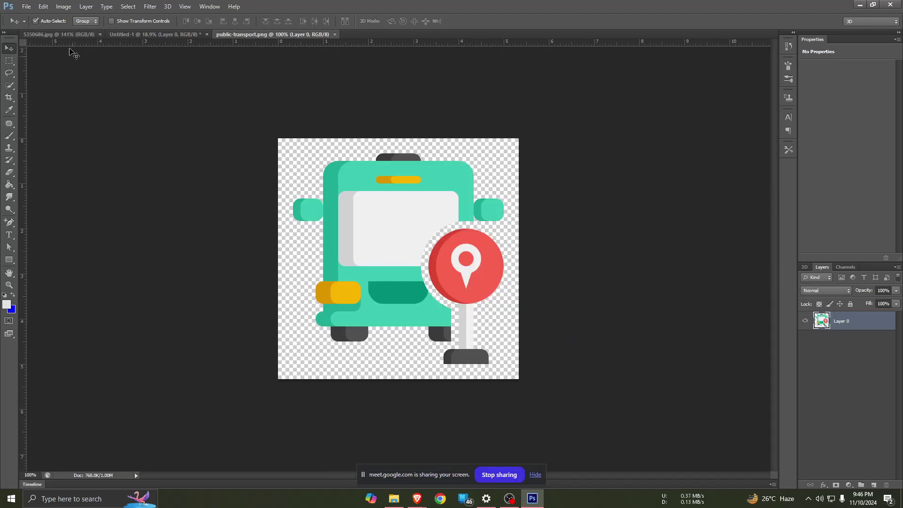
- Flip through the document tabs, ending on the 5350686.jpg poster
click(69, 35)
click(151, 35)
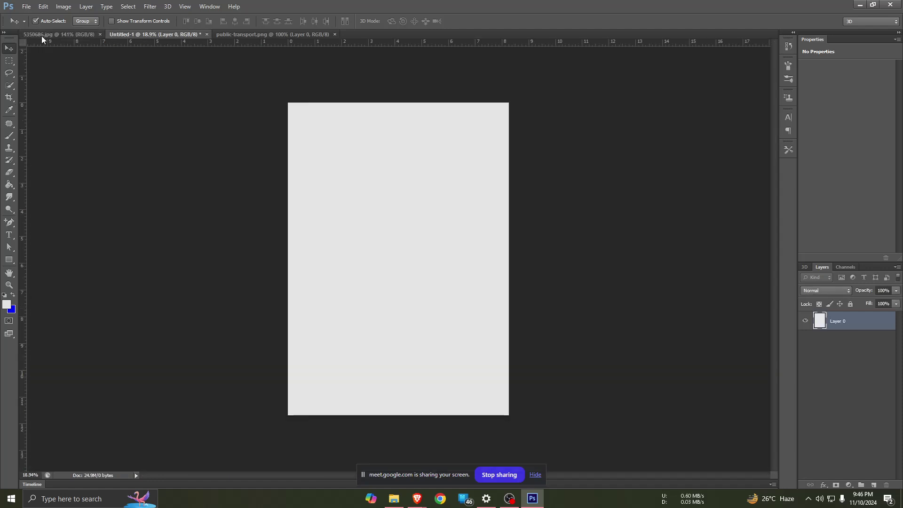
click(42, 36)
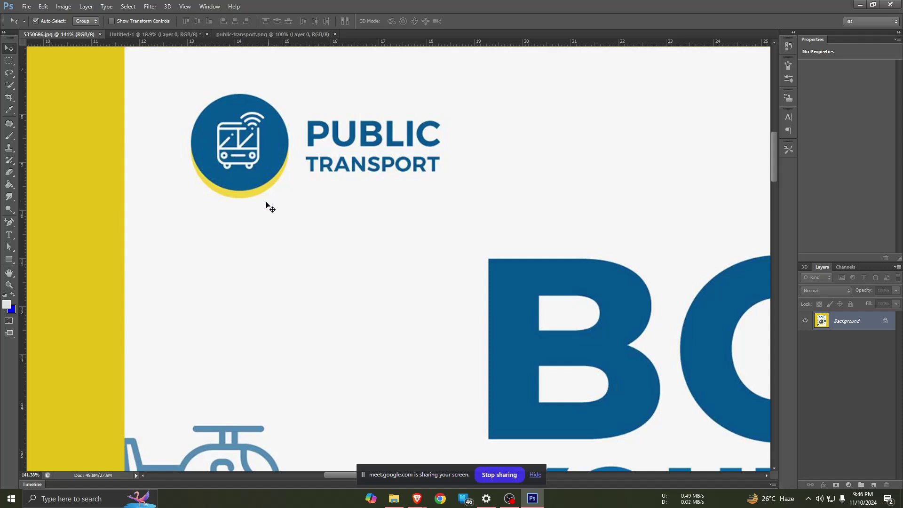
- Eyedropper the PUBLIC lettering's dark blue from the poster into the foreground swatch
click(7, 305)
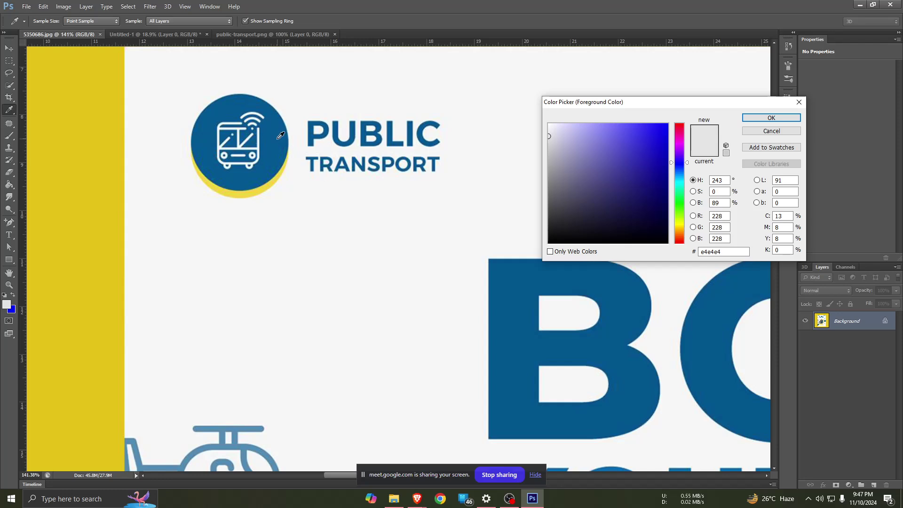
click(273, 134)
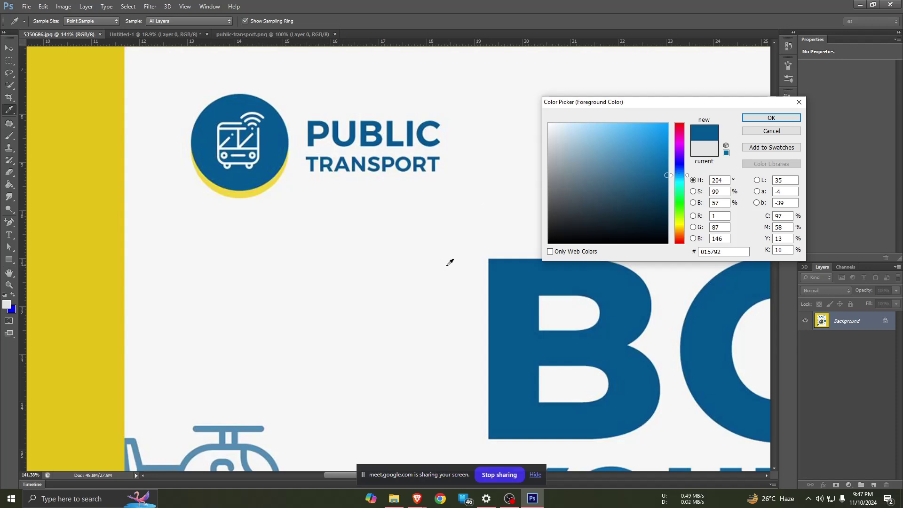
click(108, 198)
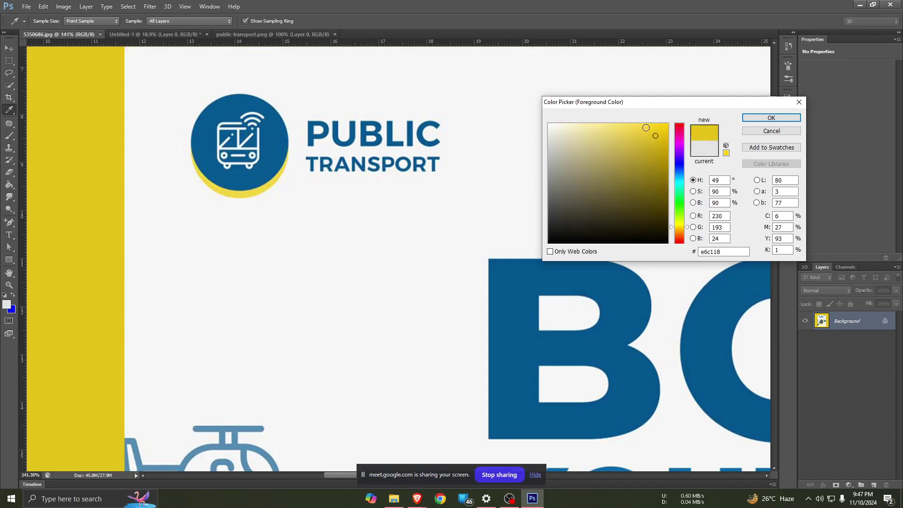
click(339, 133)
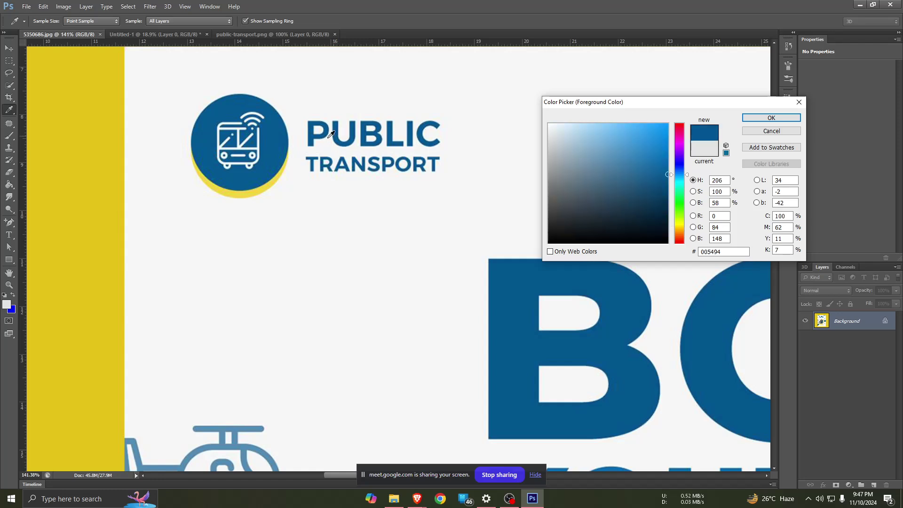
click(265, 142)
click(774, 118)
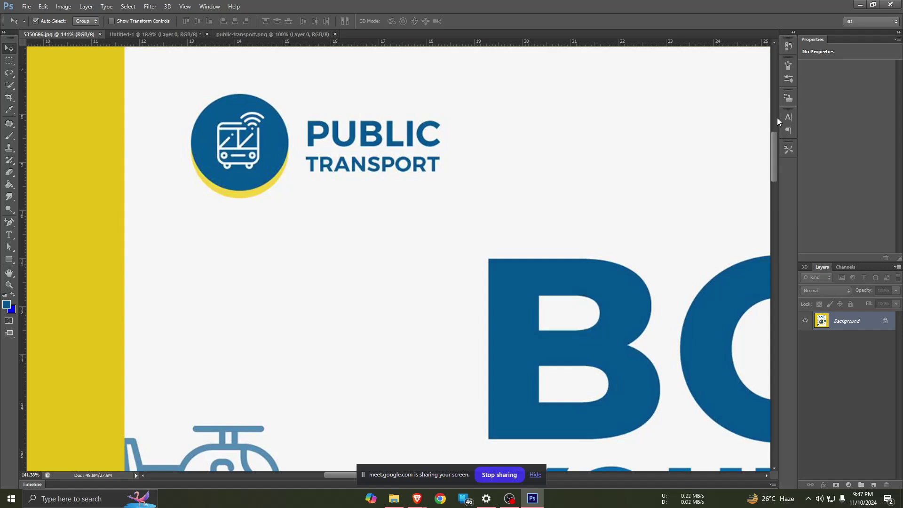
scroll(385, 175, up, 2)
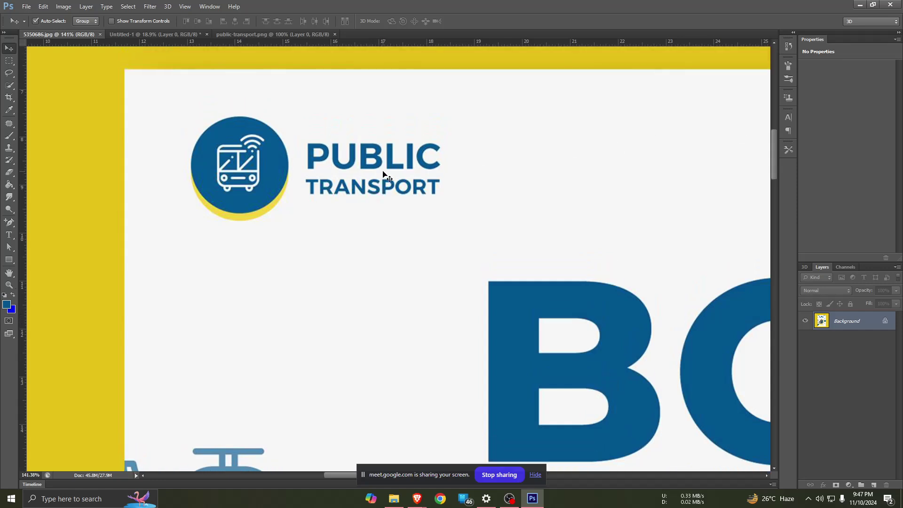
scroll(387, 173, down, 2)
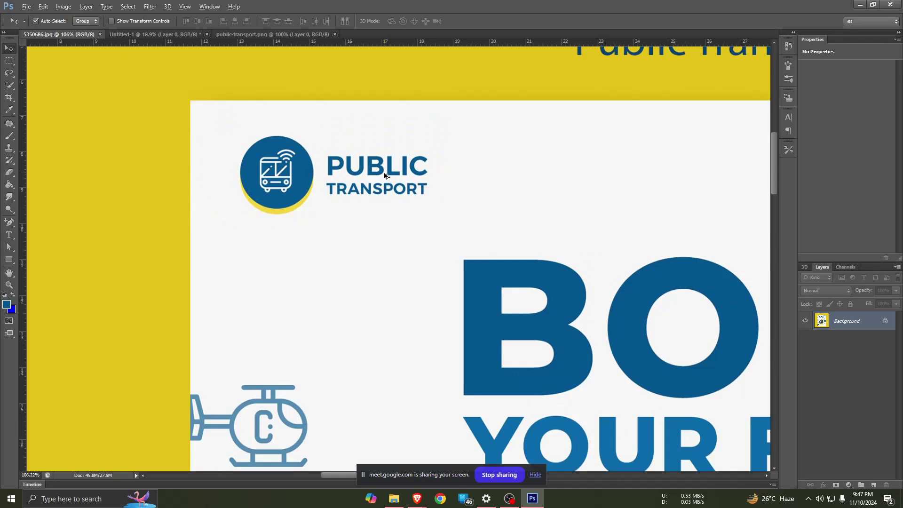
scroll(384, 172, down, 1)
scroll(387, 169, down, 1)
scroll(388, 168, down, 2)
scroll(388, 167, down, 1)
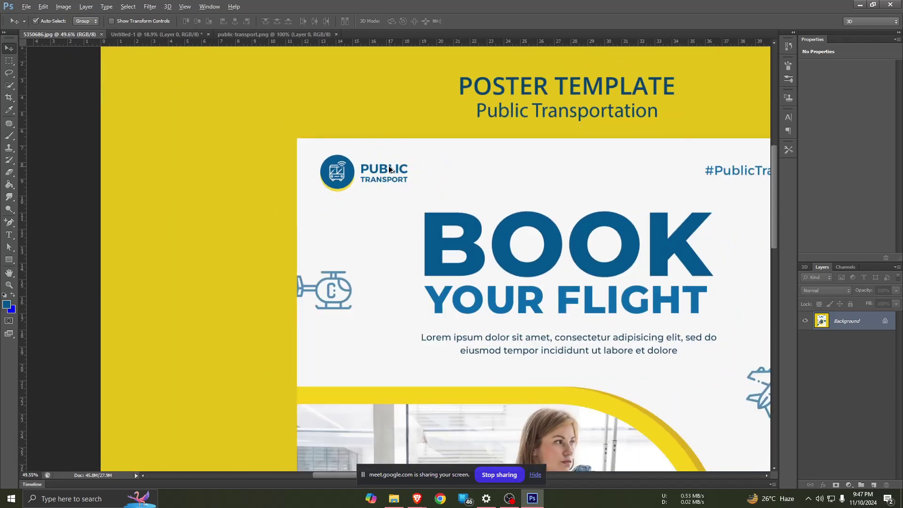
scroll(389, 165, down, 1)
scroll(389, 165, down, 1)
scroll(392, 168, up, 2)
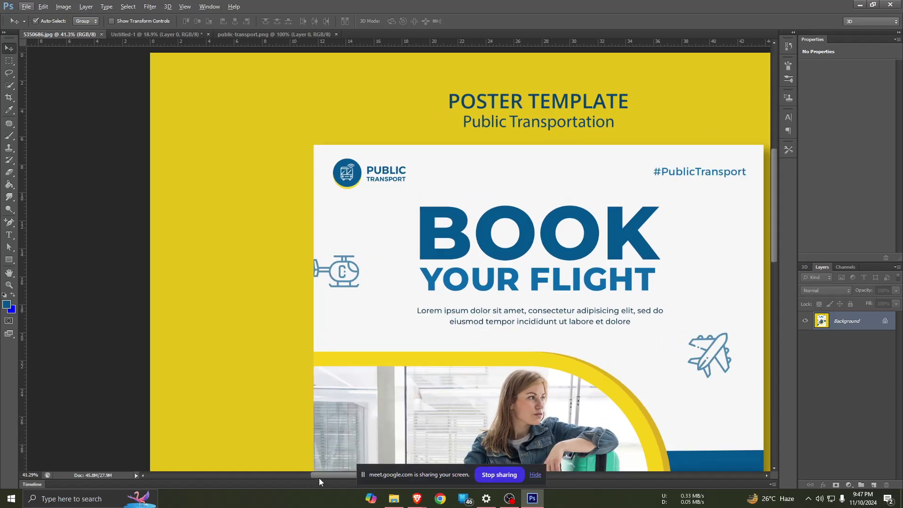
mouse_move(319, 477)
mouse_down()
mouse_move(392, 476)
mouse_move(337, 478)
mouse_move(346, 479)
mouse_up()
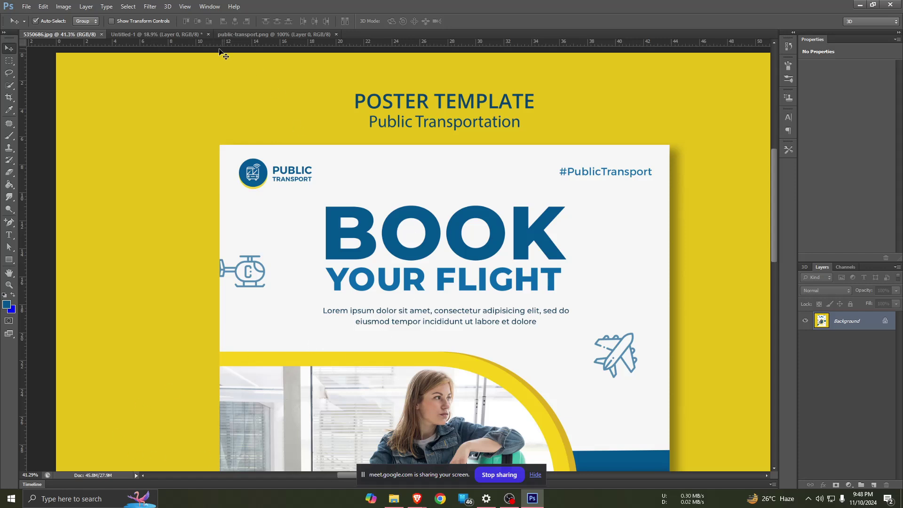
- Flip between the open documents and finish on the public-transport.png bus icon image
click(128, 34)
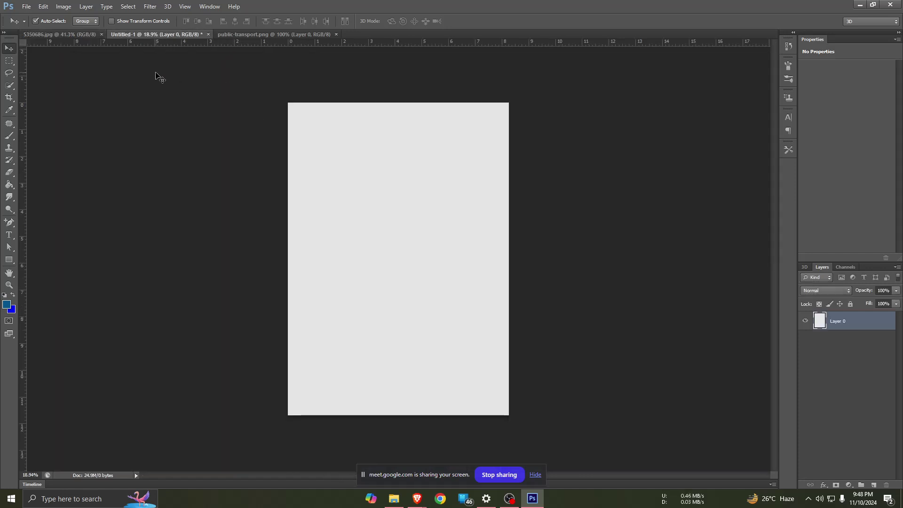
click(65, 36)
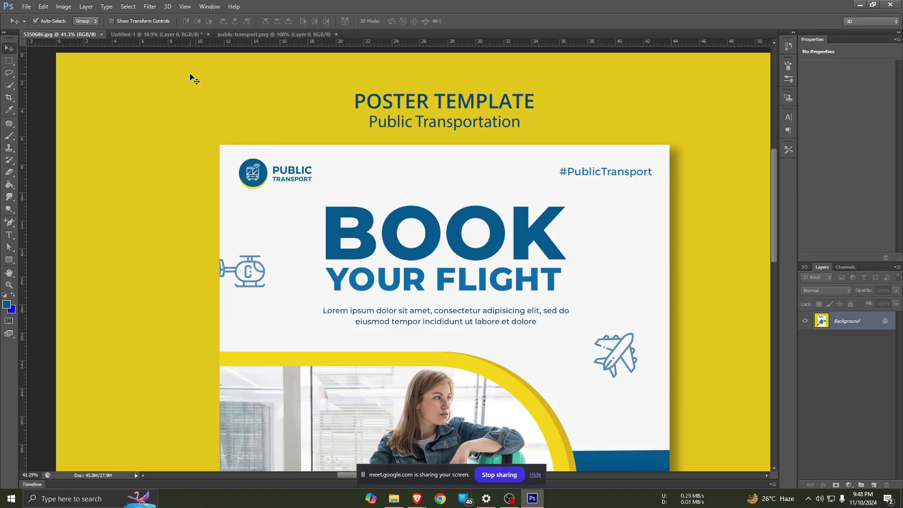
click(303, 33)
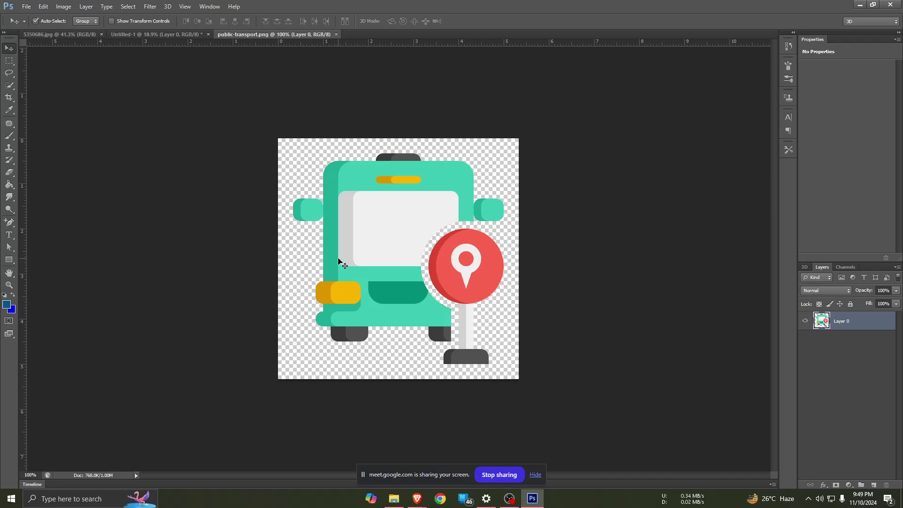
click(165, 37)
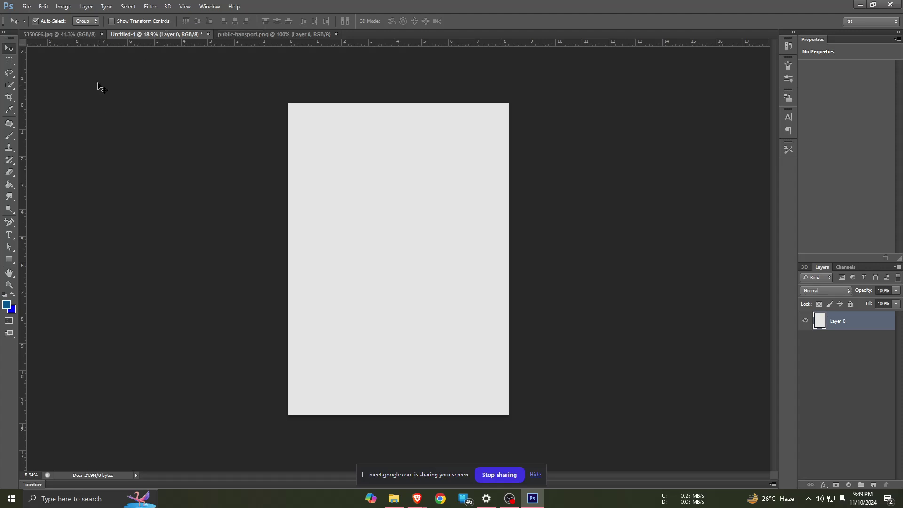
click(69, 34)
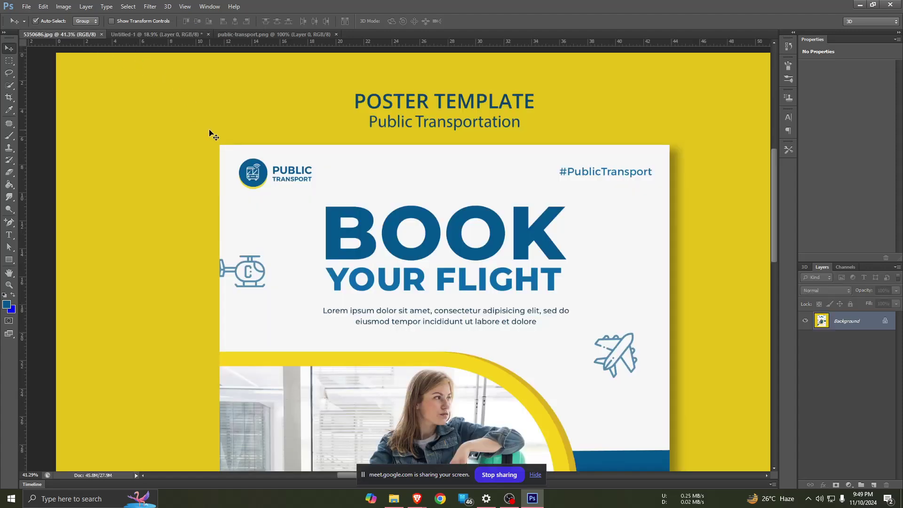
click(243, 36)
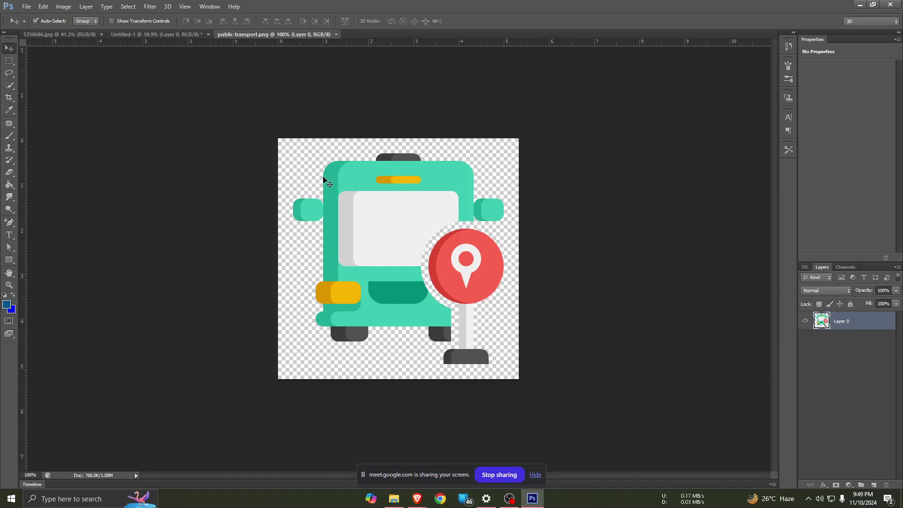
- Copy the bus icon into Untitled-1 as Layer 1, shrink it top-left, then view the reference poster
mouse_move(332, 197)
mouse_down()
mouse_move(162, 39)
mouse_move(357, 193)
mouse_up()
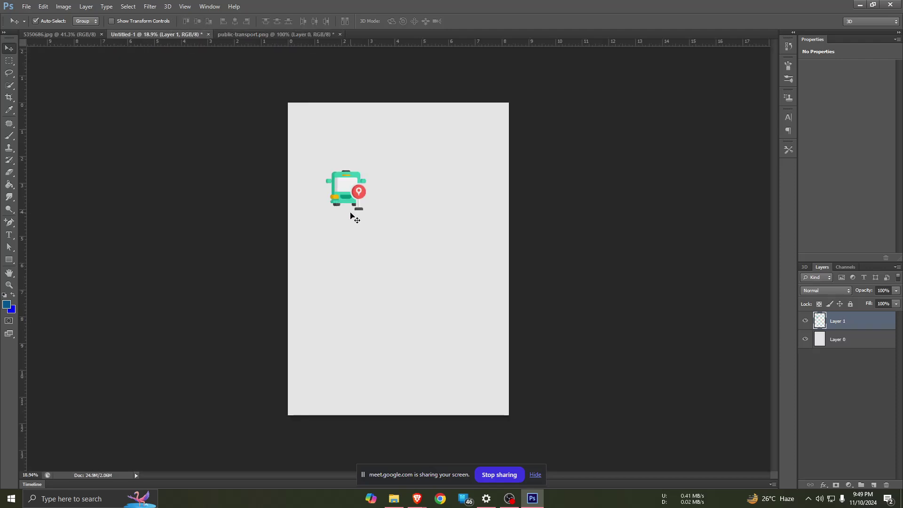
key(ctrl+t)
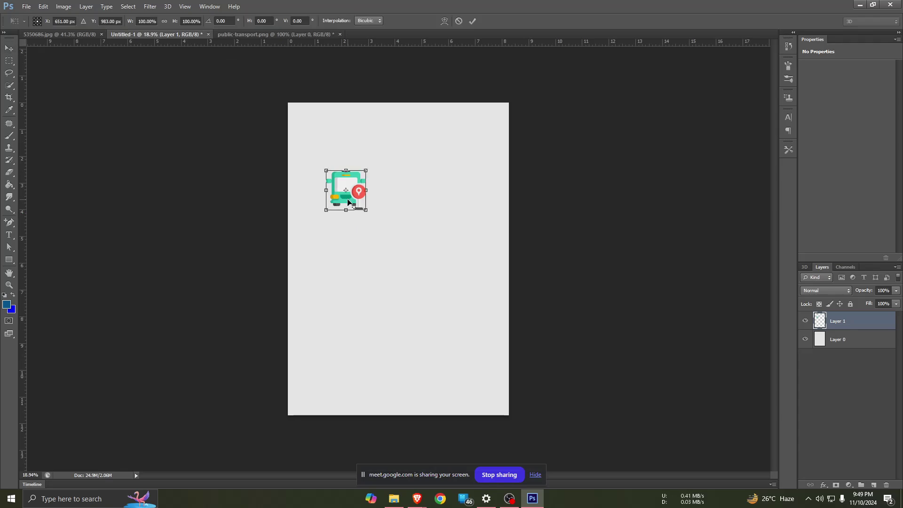
scroll(347, 199, up, 2)
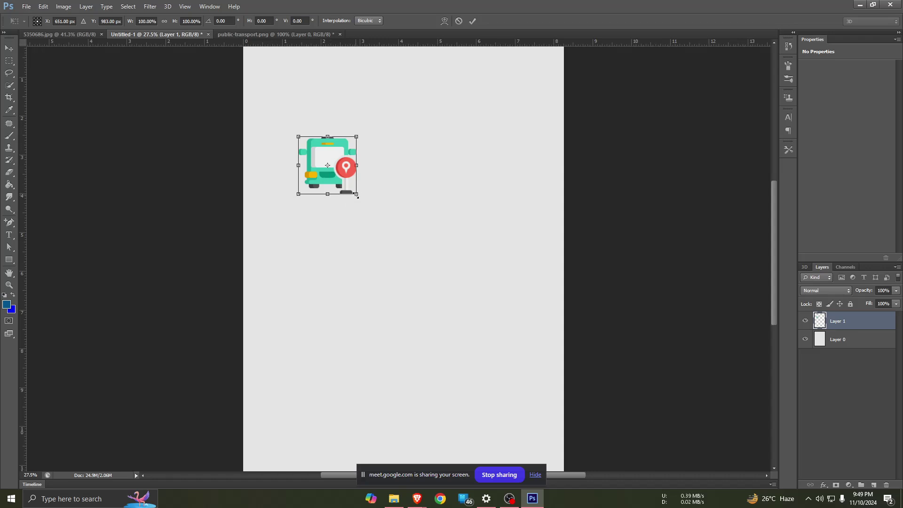
drag(356, 194, 318, 156)
scroll(322, 162, up, 2)
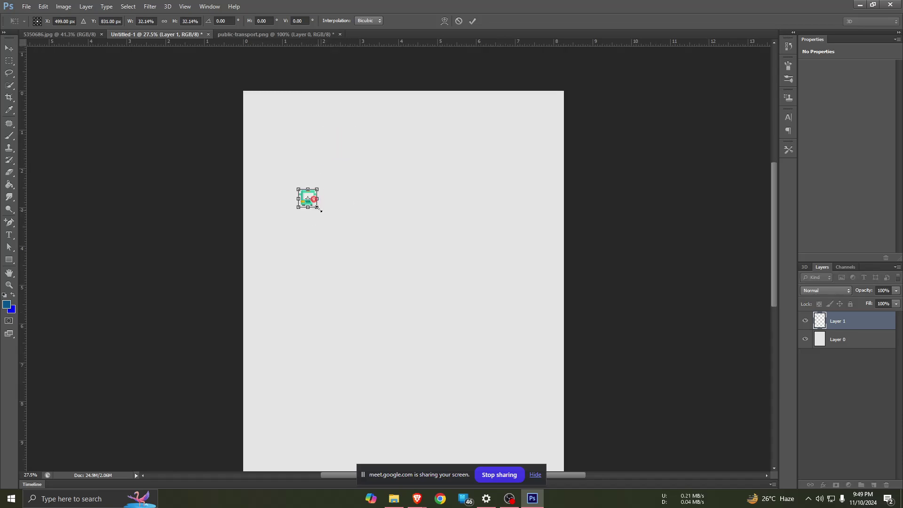
mouse_move(319, 210)
mouse_down()
mouse_move(426, 265)
mouse_move(319, 220)
mouse_move(285, 132)
mouse_up()
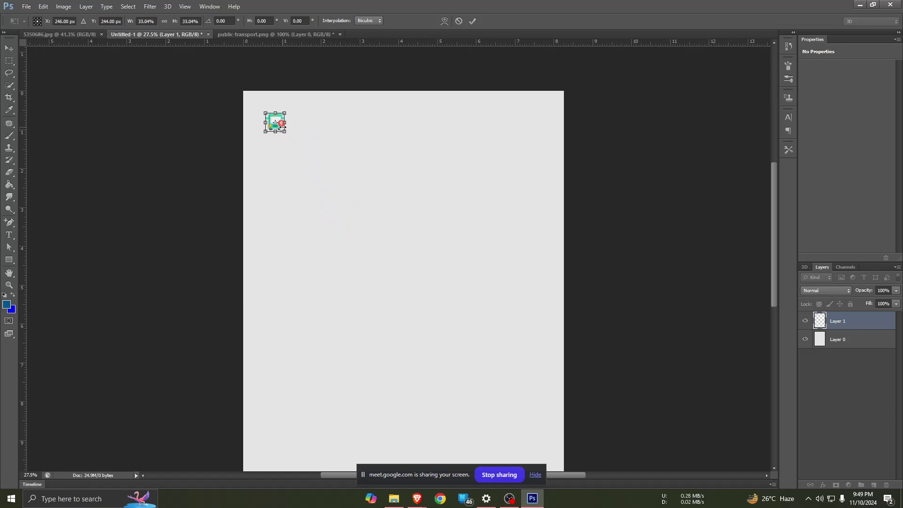
scroll(283, 127, up, 3)
scroll(281, 134, up, 3)
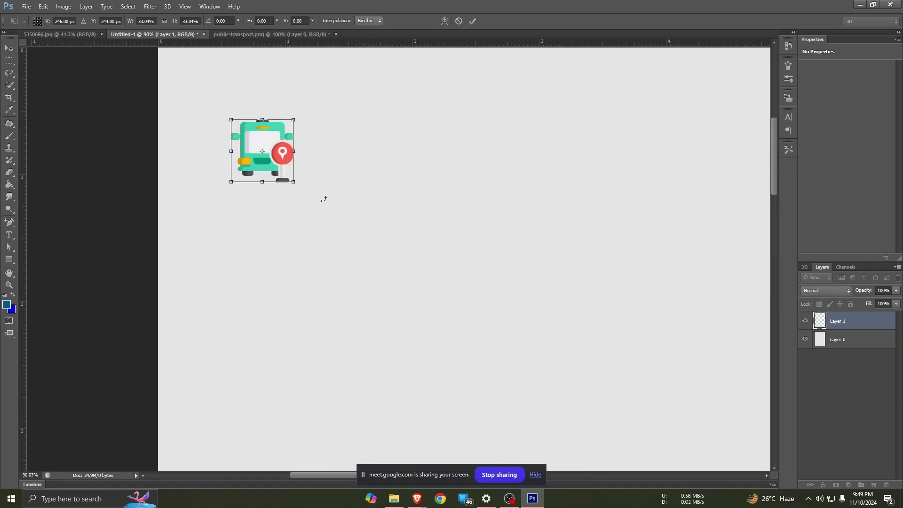
click(472, 21)
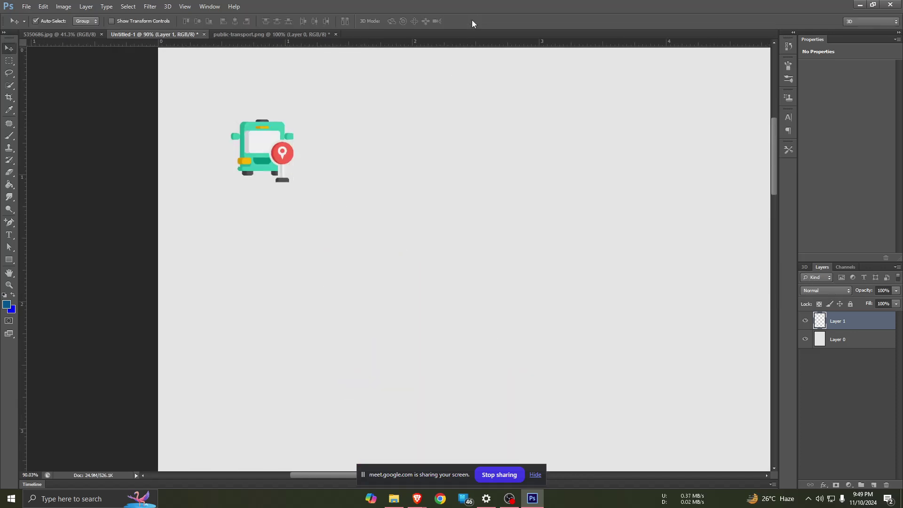
click(81, 33)
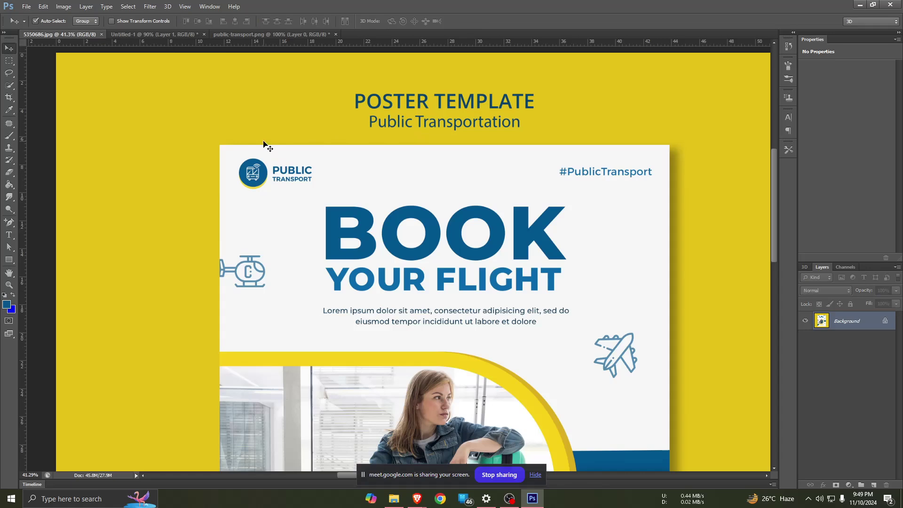
scroll(264, 144, up, 4)
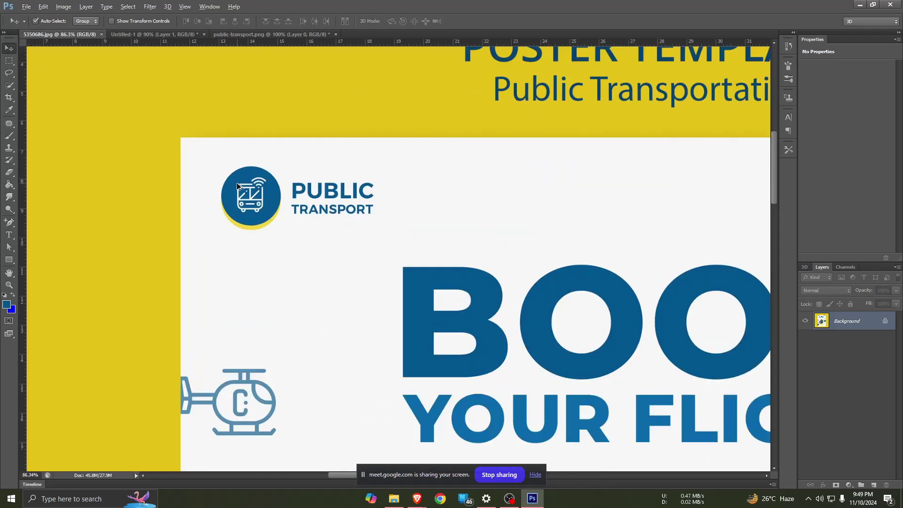
scroll(238, 186, up, 2)
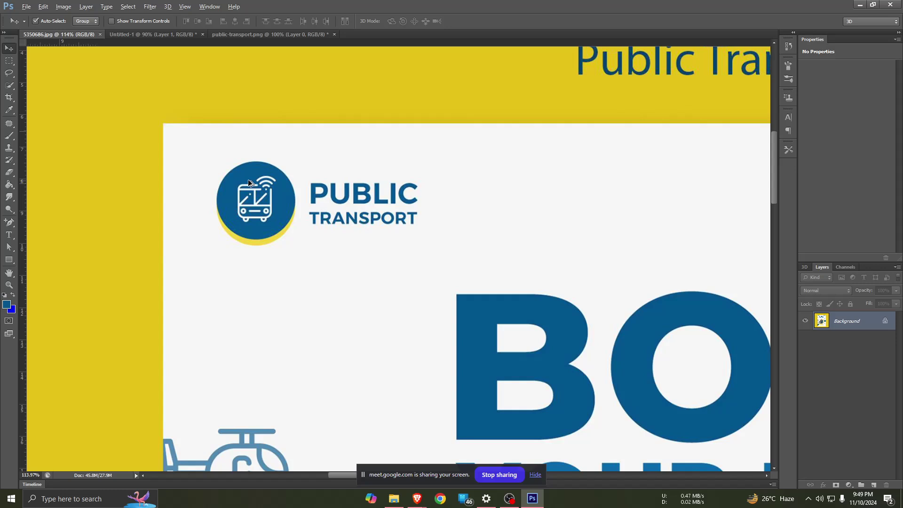
click(10, 308)
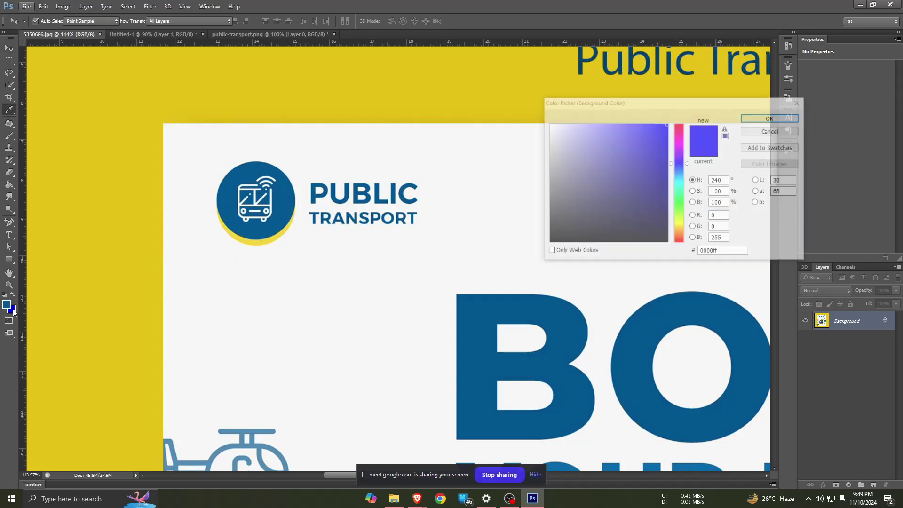
click(264, 240)
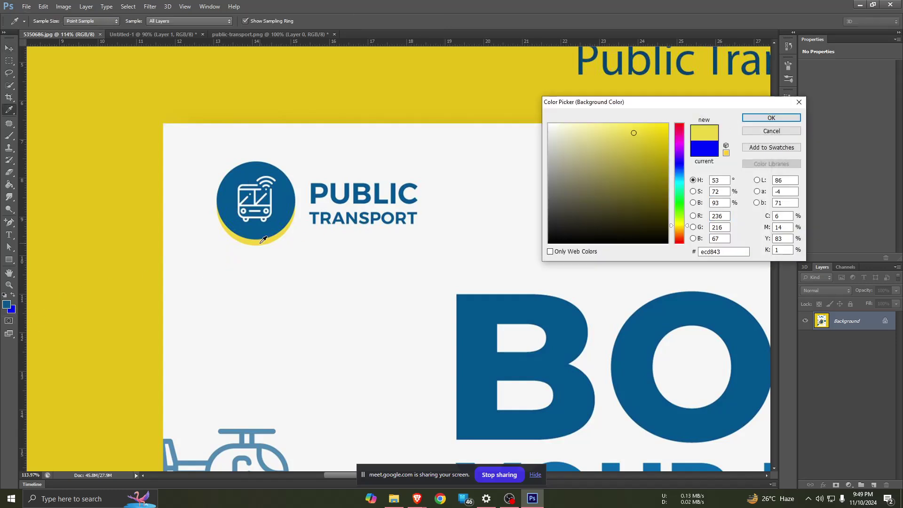
click(771, 118)
click(148, 35)
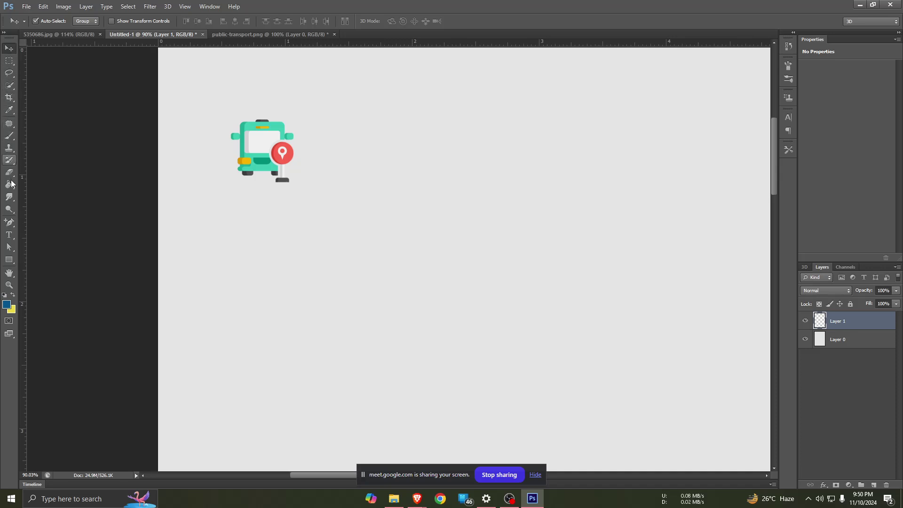
- Draw a dark blue circle with the Ellipse Tool below the bus icon
click(9, 260)
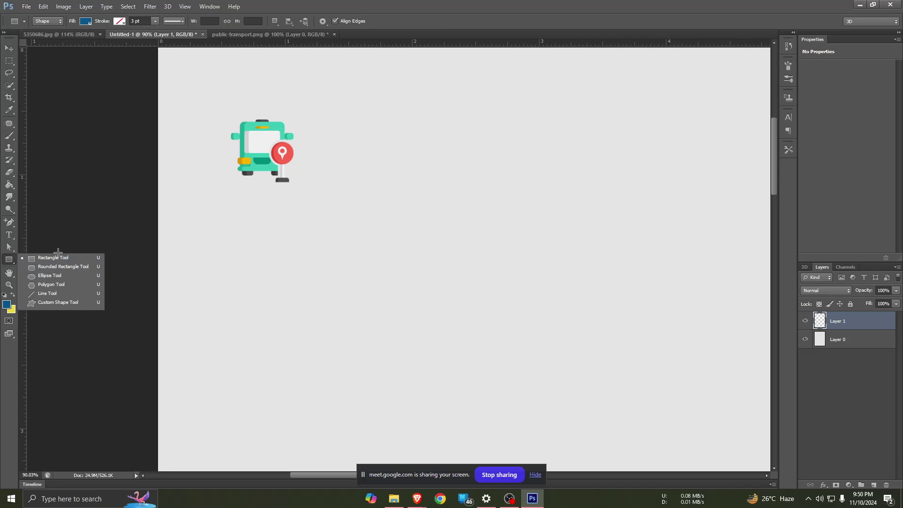
click(58, 278)
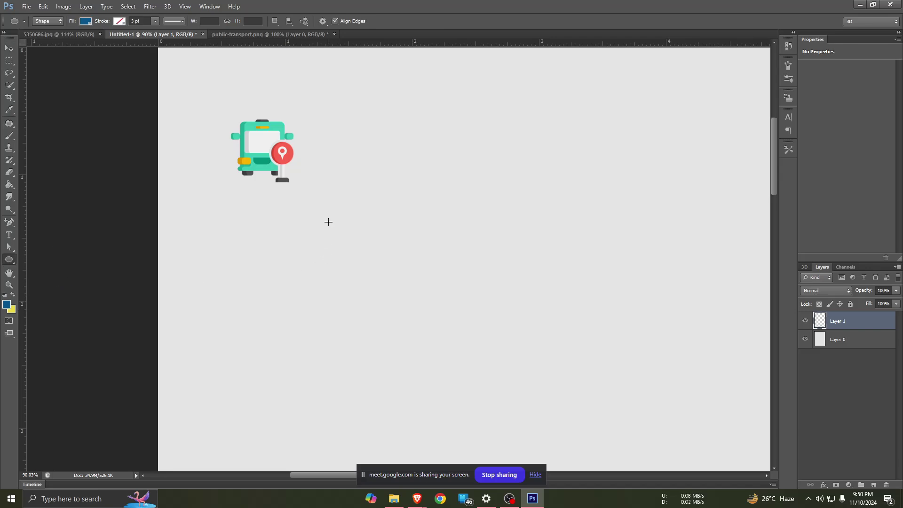
mouse_move(329, 220)
mouse_down()
mouse_move(417, 280)
mouse_move(396, 304)
mouse_up()
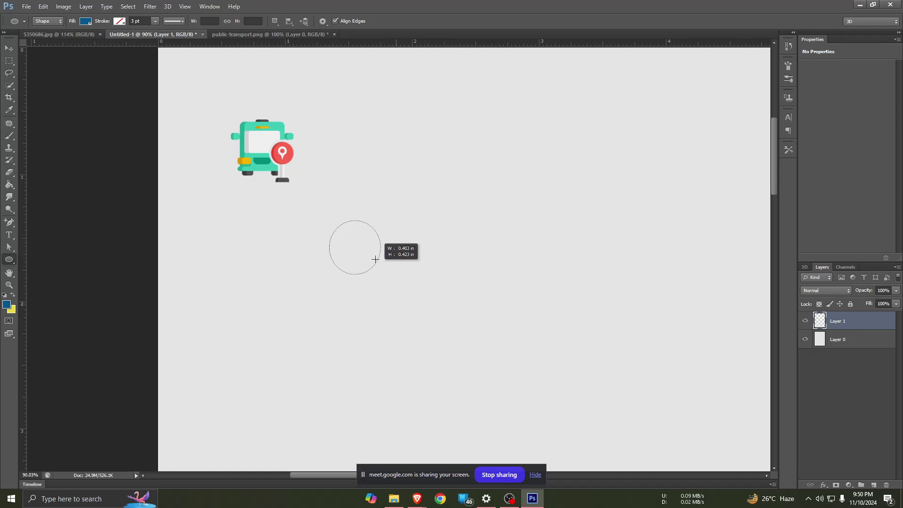
mouse_move(396, 304)
mouse_down()
mouse_move(533, 334)
mouse_move(504, 316)
mouse_up()
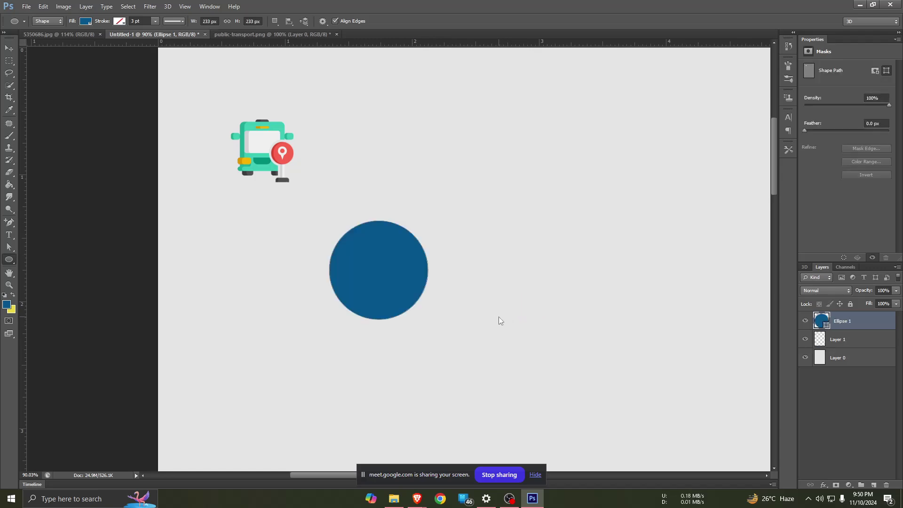
- Move the blue circle up over the bus icon, partly revealing the bus
click(9, 48)
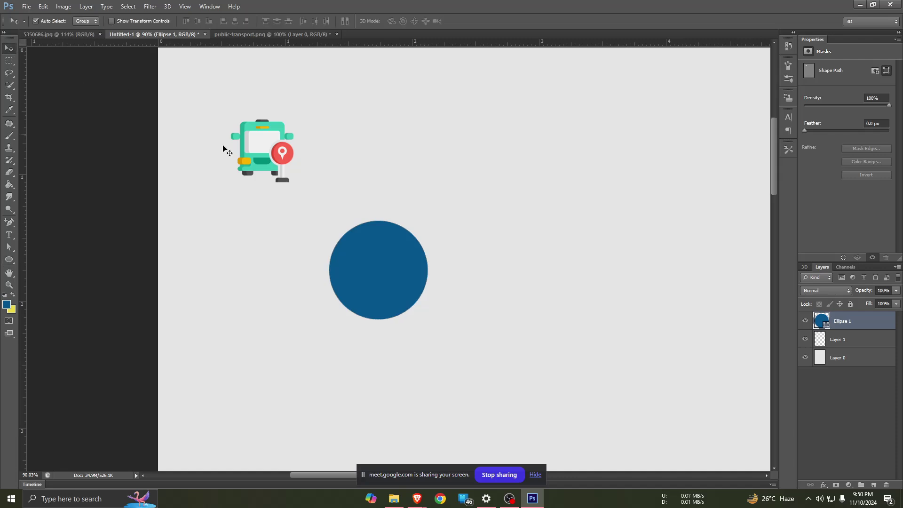
mouse_move(398, 286)
mouse_down()
mouse_move(278, 158)
mouse_move(282, 166)
mouse_up()
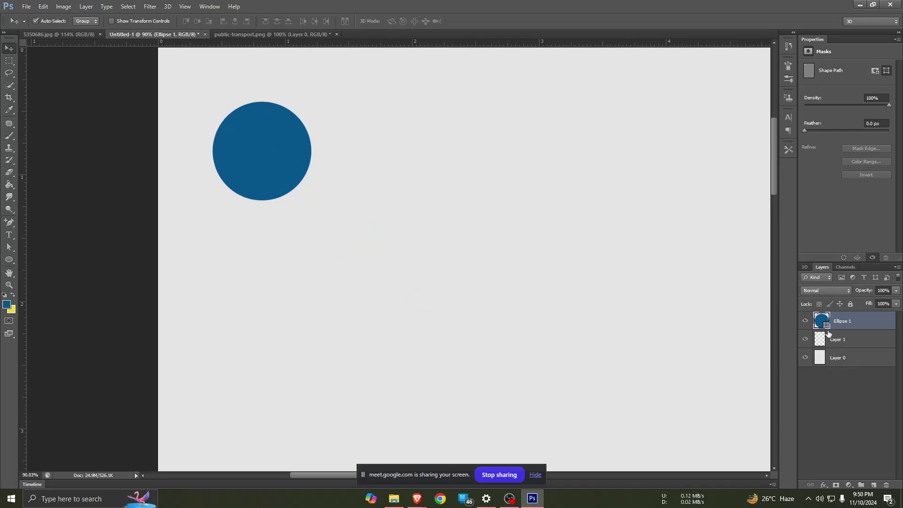
mouse_move(285, 151)
mouse_down()
mouse_move(253, 175)
mouse_move(253, 126)
mouse_up()
click(862, 340)
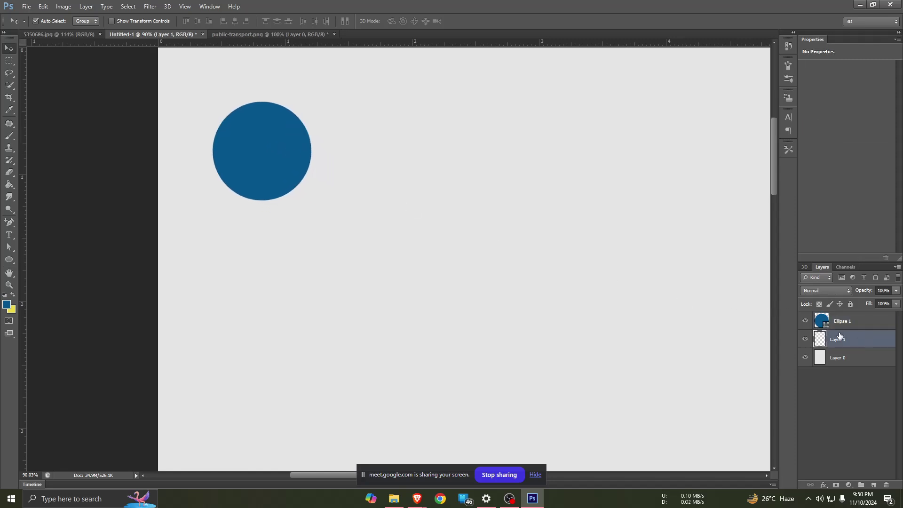
drag(278, 155, 278, 187)
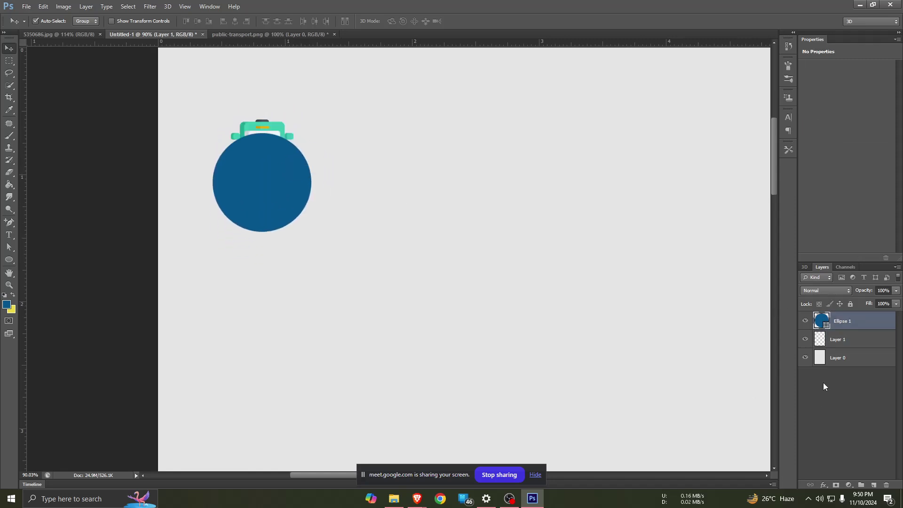
- Rename Layer 1 to 'Bus Icon'
click(839, 342)
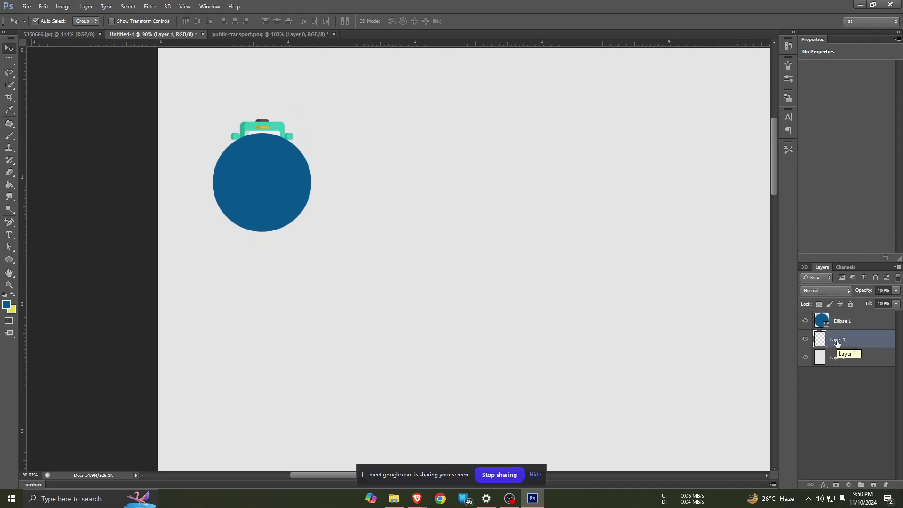
right_click(834, 343)
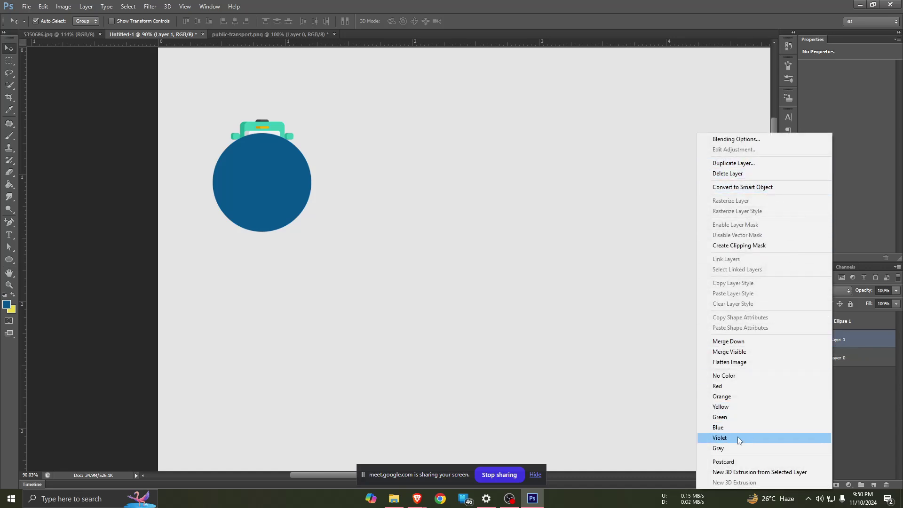
click(866, 336)
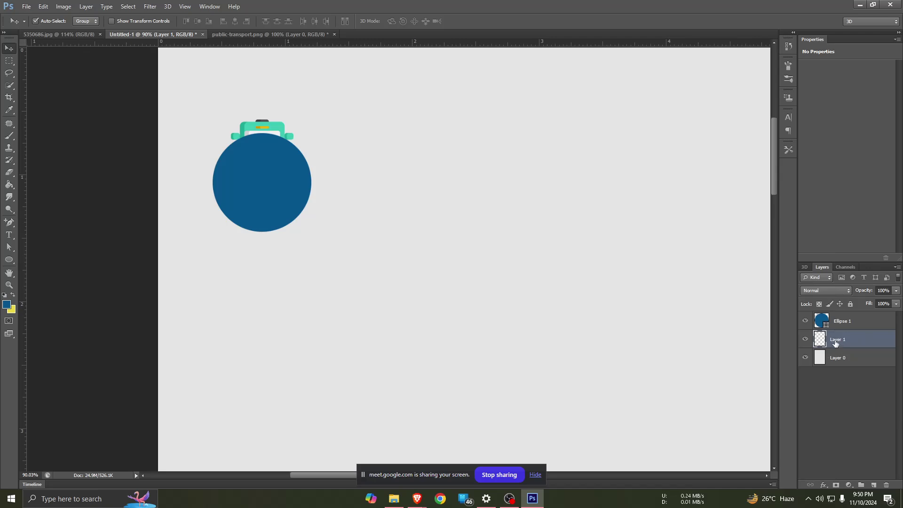
double_click(835, 340)
text(Bus 1)
text(con)
key(Return)
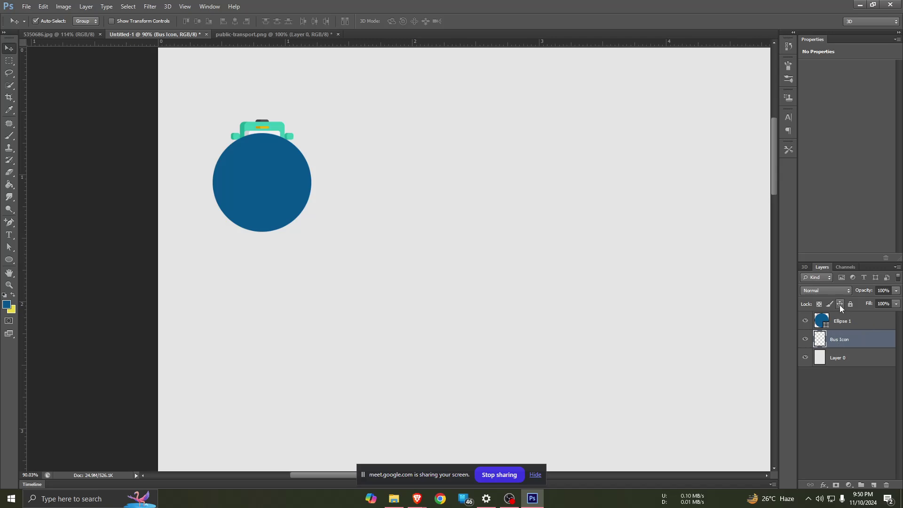
- Rename Ellipse 1 to 'Bus Icon shape'
double_click(842, 321)
text(B)
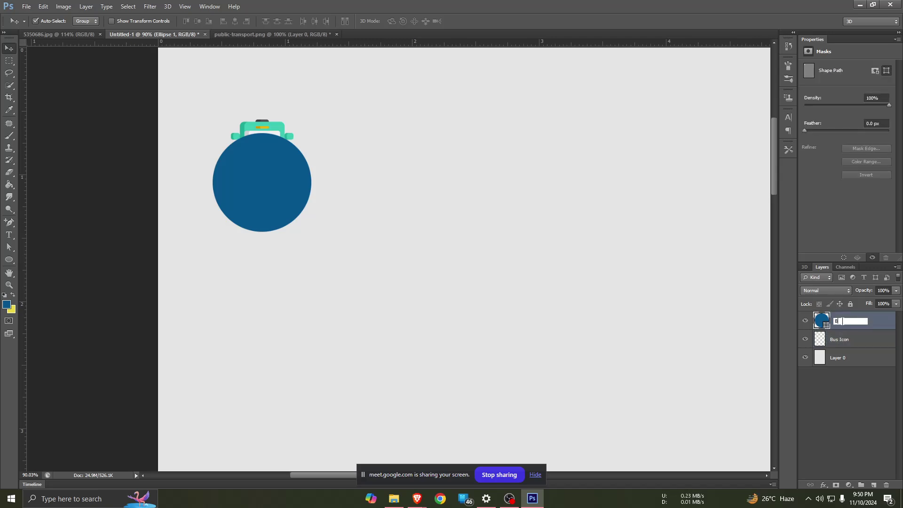
text(us Icon shape)
key(Return)
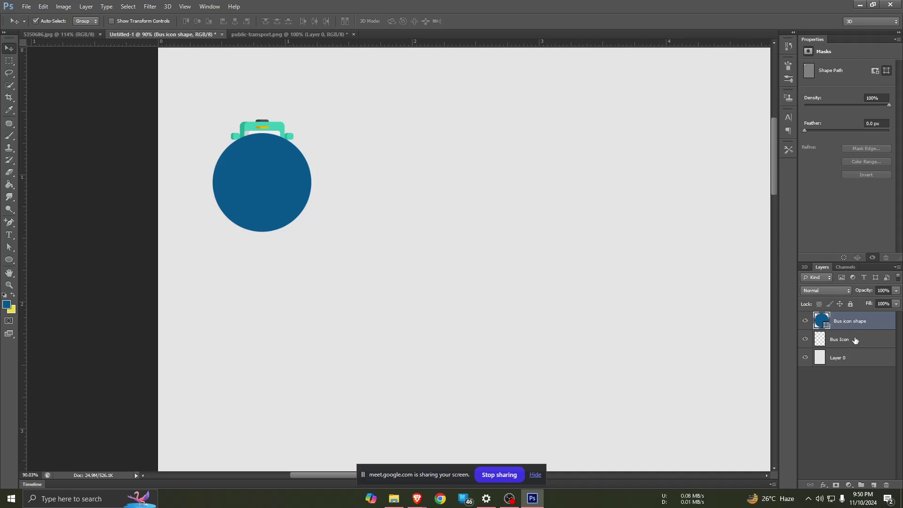
- Place the Bus icon shape layer below Bus Icon and centre the blue circle behind the bus
drag(859, 324, 859, 348)
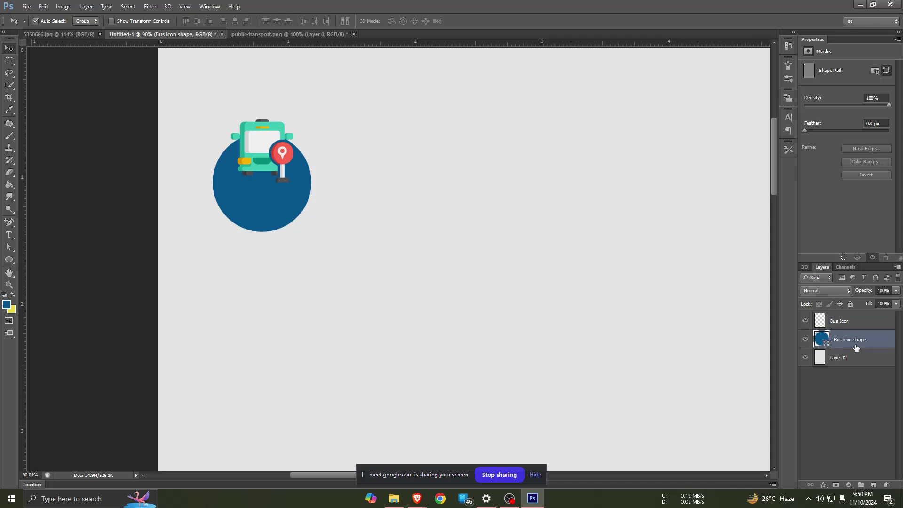
drag(286, 211, 291, 183)
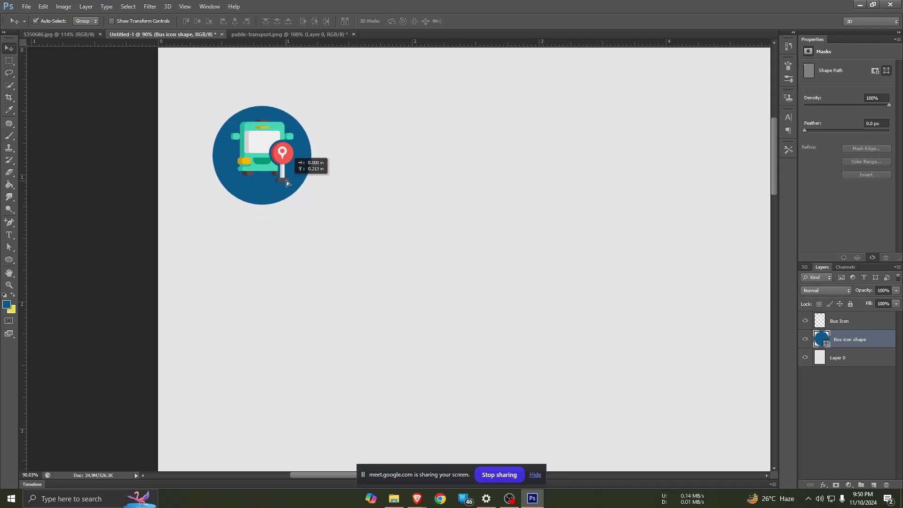
drag(291, 187, 284, 178)
click(304, 210)
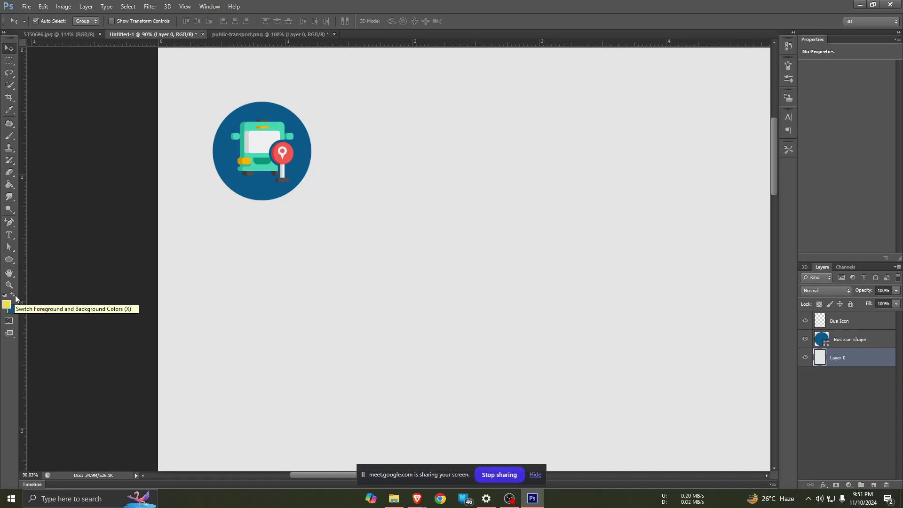
- Make yellow the foreground, draw a yellow circle, and tuck it slightly lower behind the blue one
click(13, 296)
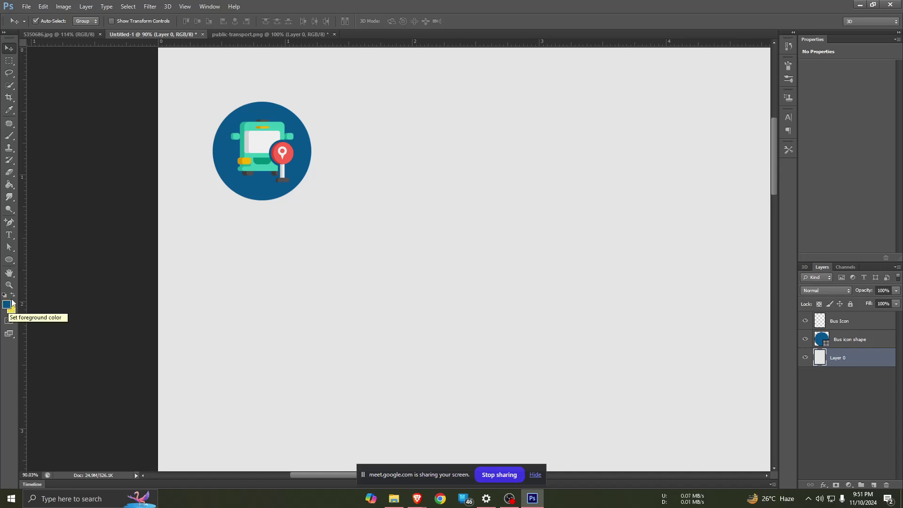
click(13, 296)
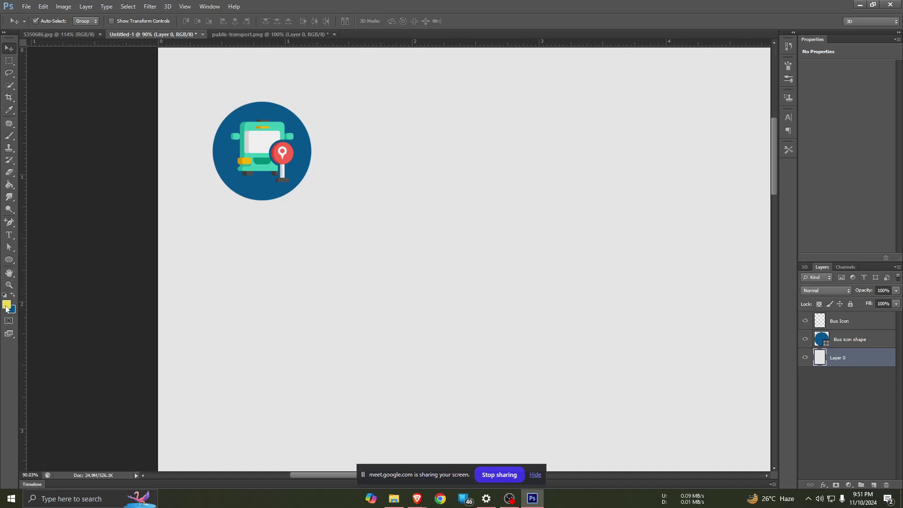
click(9, 260)
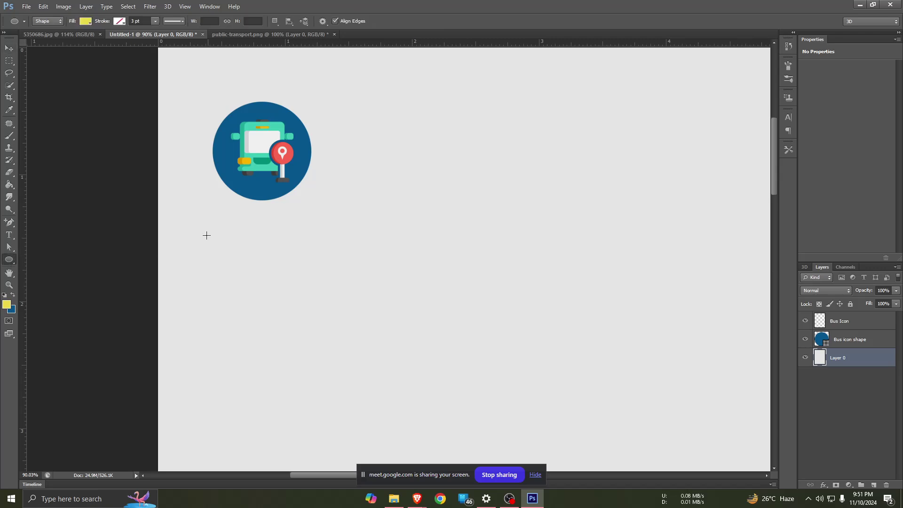
mouse_move(209, 218)
mouse_down()
mouse_move(303, 267)
mouse_move(333, 316)
mouse_up()
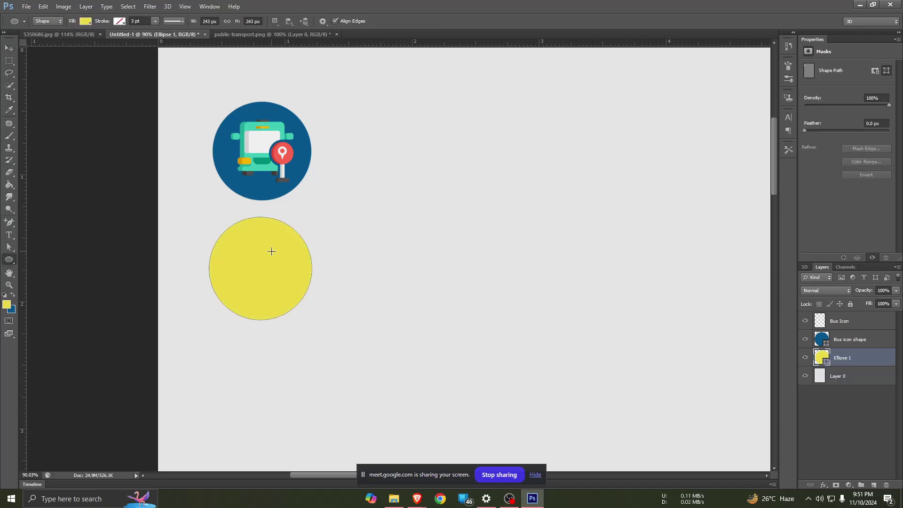
click(9, 48)
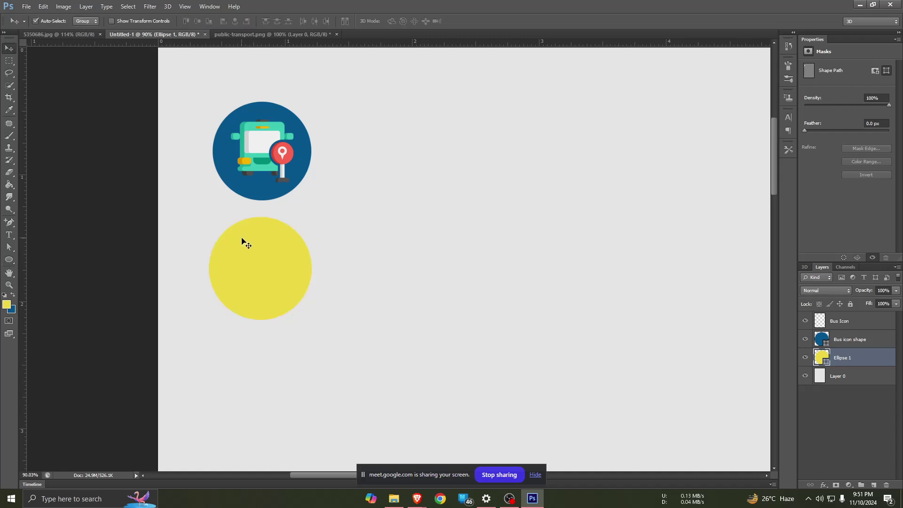
drag(246, 239, 250, 131)
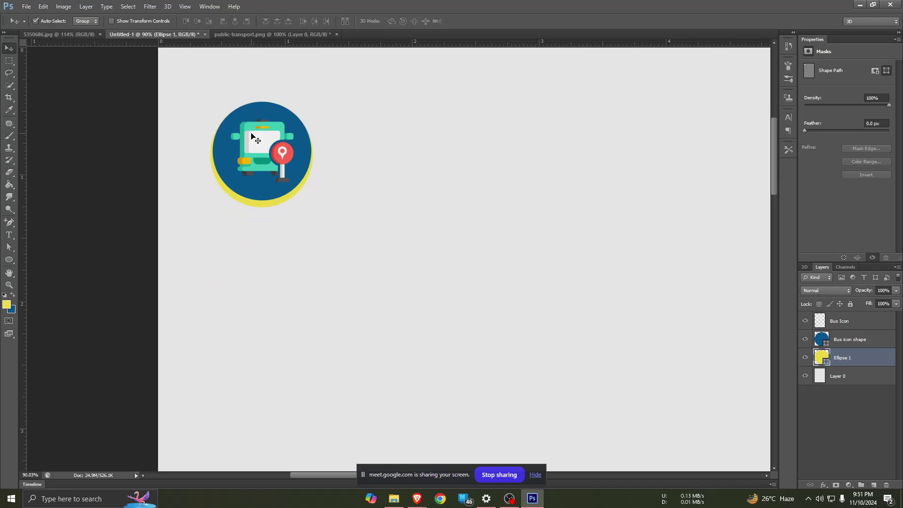
- Close public-transport.png without saving and go back to Untitled-1
click(45, 36)
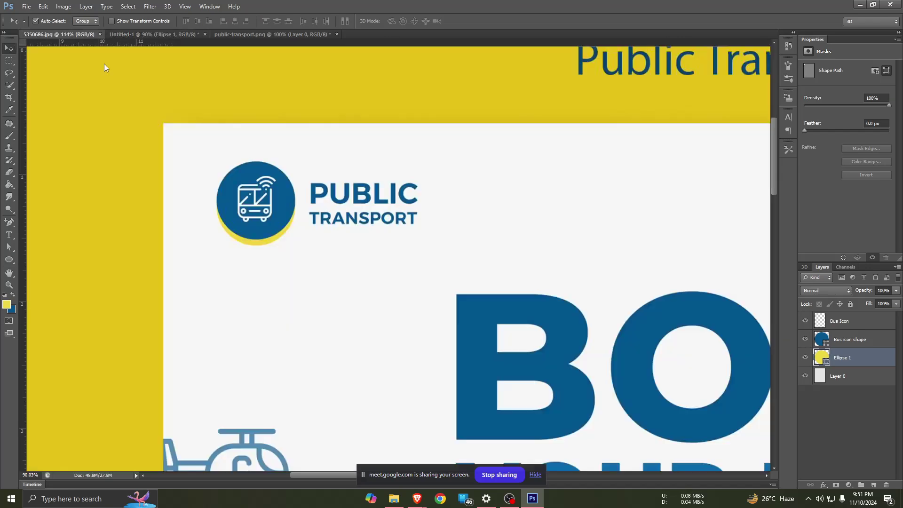
click(242, 34)
click(338, 36)
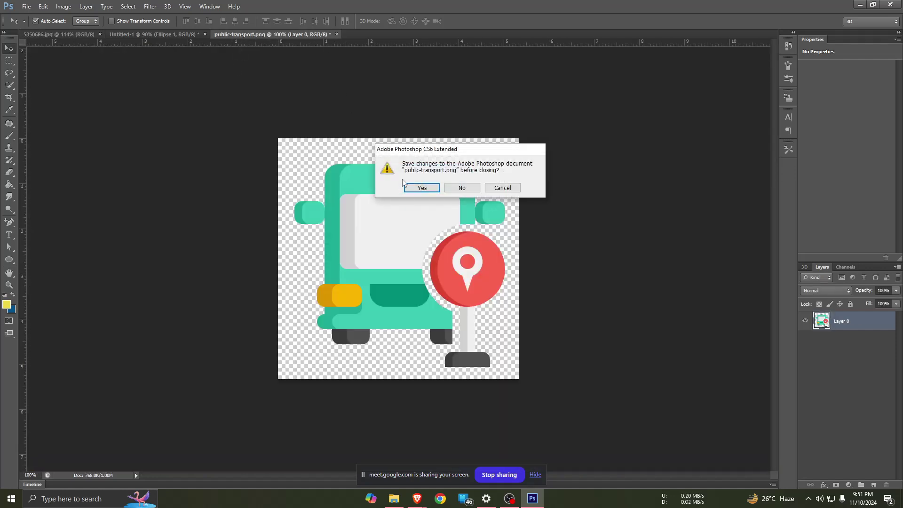
click(462, 187)
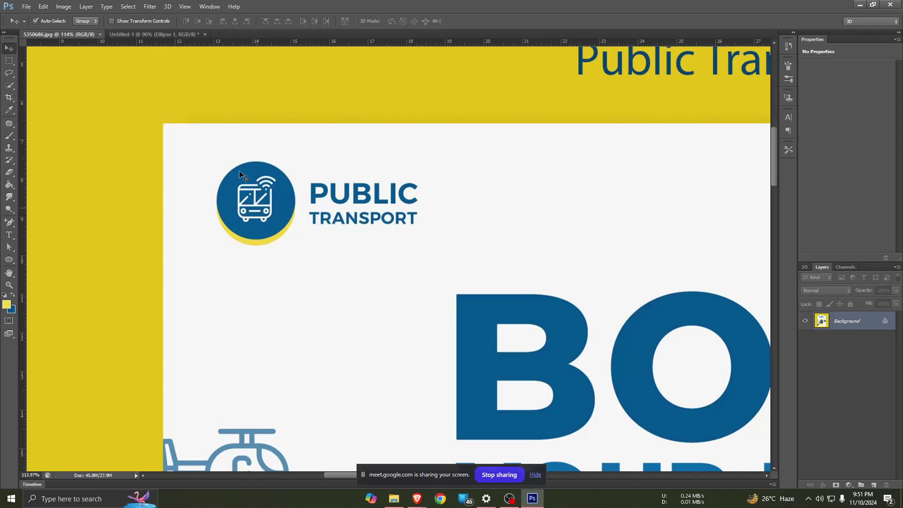
click(155, 34)
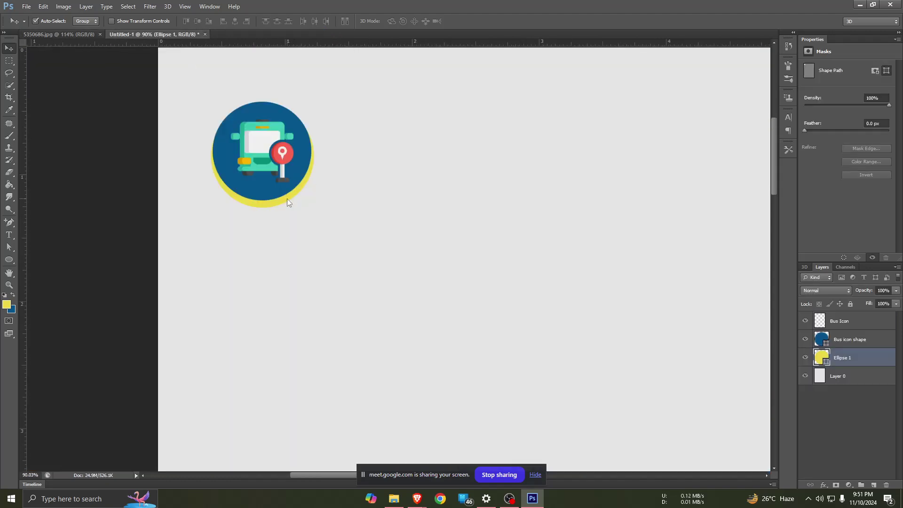
- Scale the yellow circle to about 91% and nudge the blue circle slightly down
key(ctrl+t)
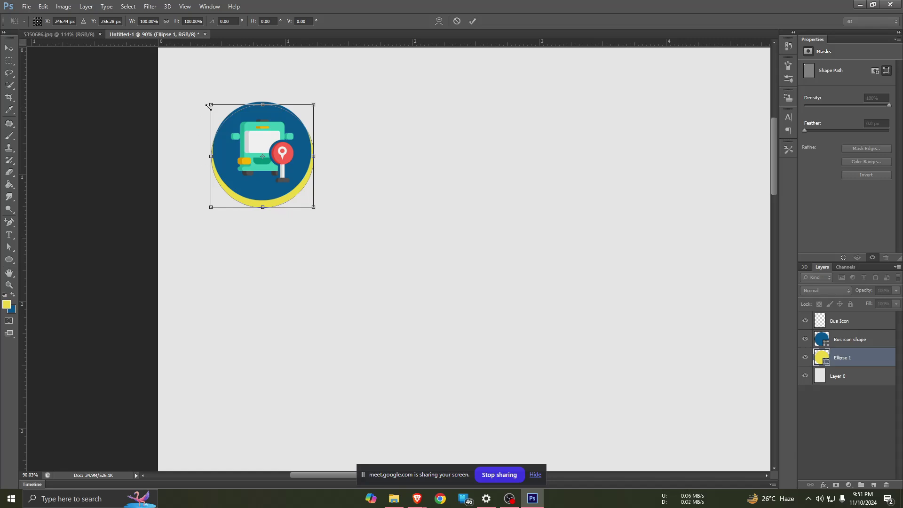
drag(210, 105, 220, 114)
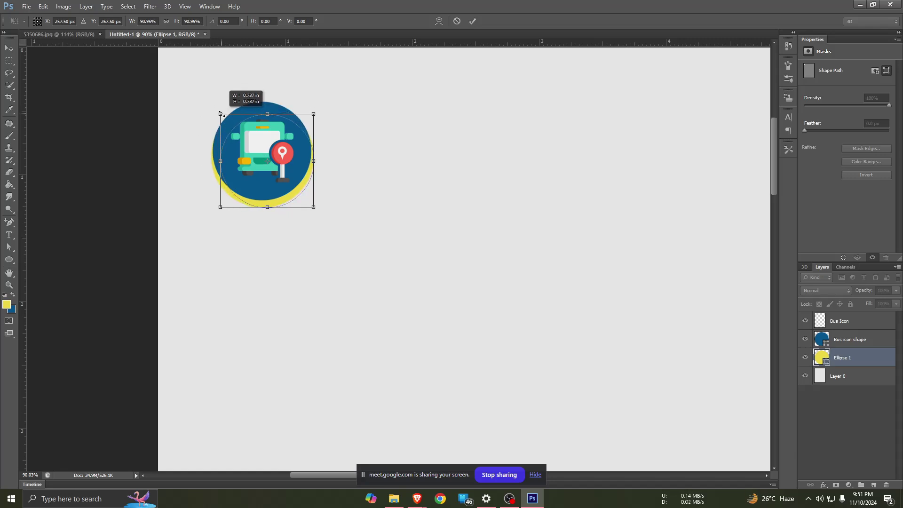
drag(297, 201, 293, 200)
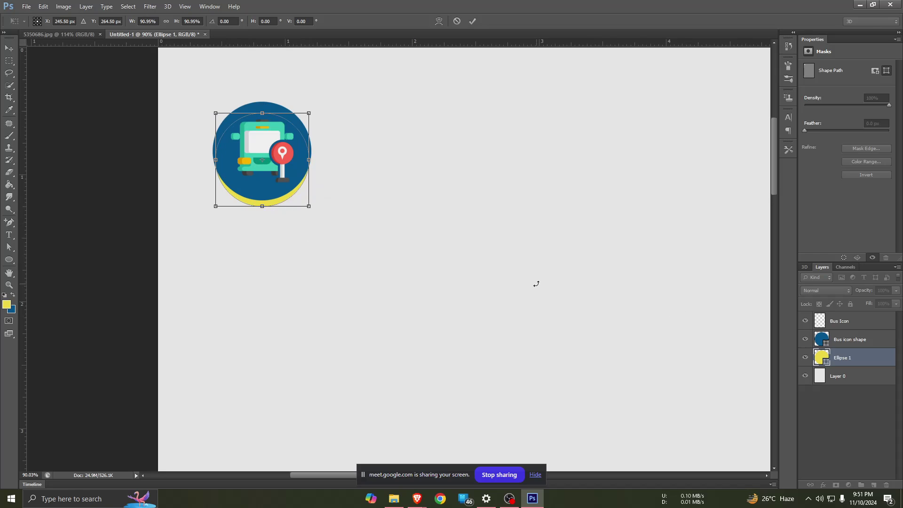
key(Return)
key(v)
click(268, 207)
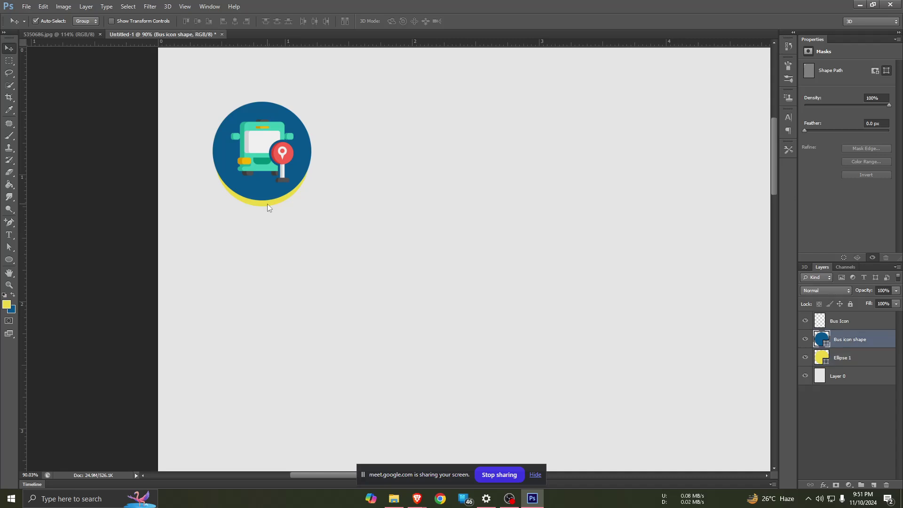
drag(268, 204, 263, 212)
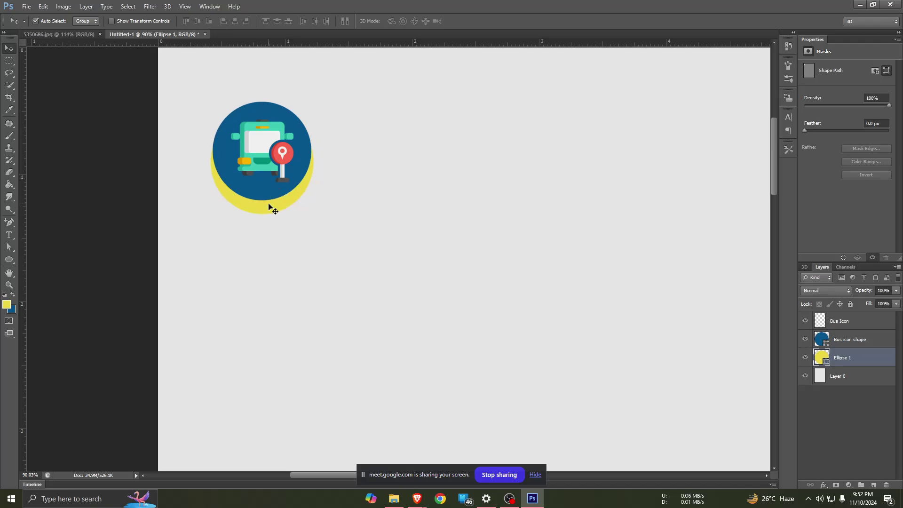
- Shrink the yellow ellipse slightly more and commit the transform
key(ctrl+t)
drag(211, 110, 213, 115)
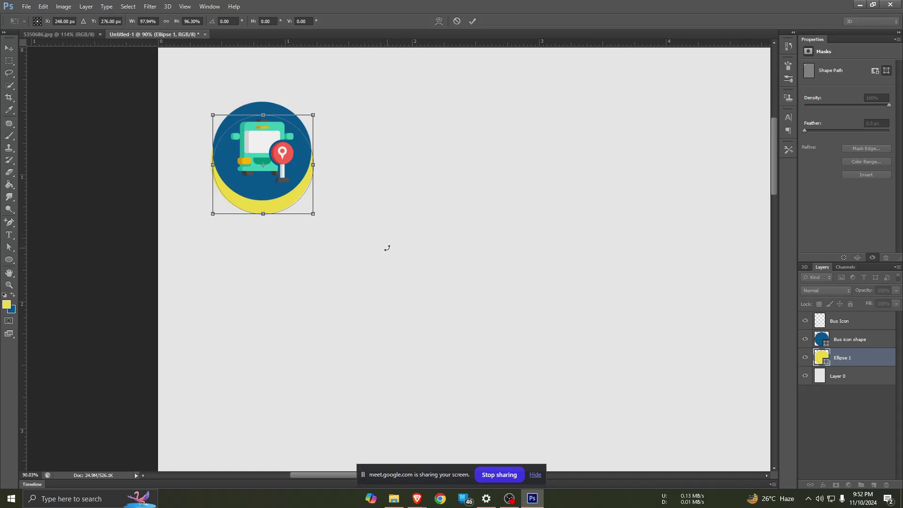
click(472, 20)
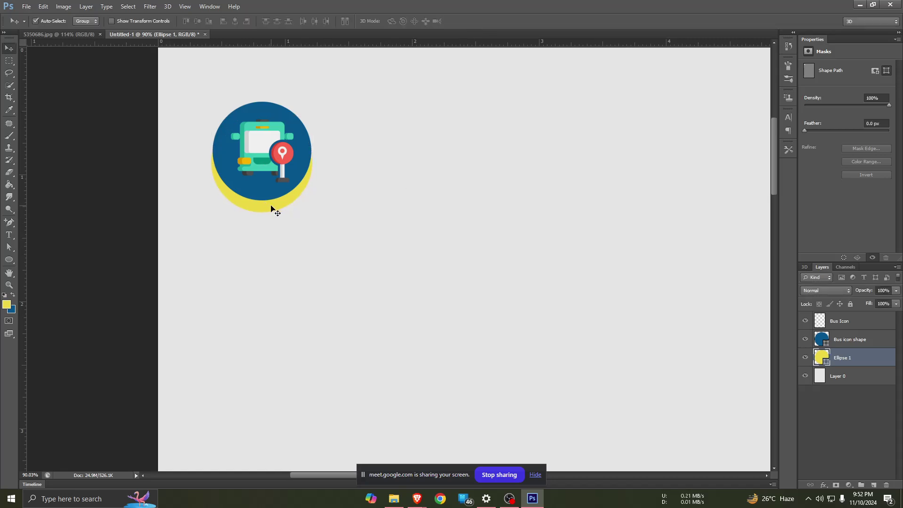
- Turn on Auto-Select and shift the yellow ellipse slightly up and right
click(353, 193)
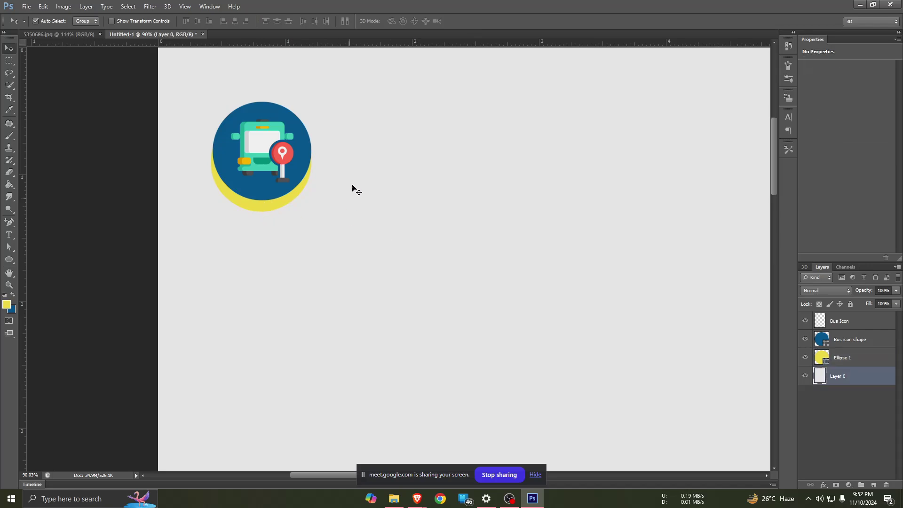
click(283, 163)
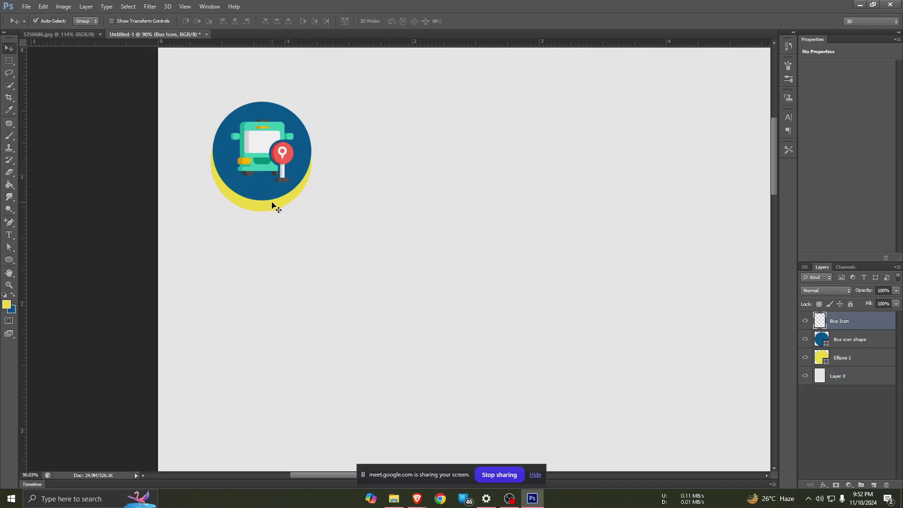
click(411, 228)
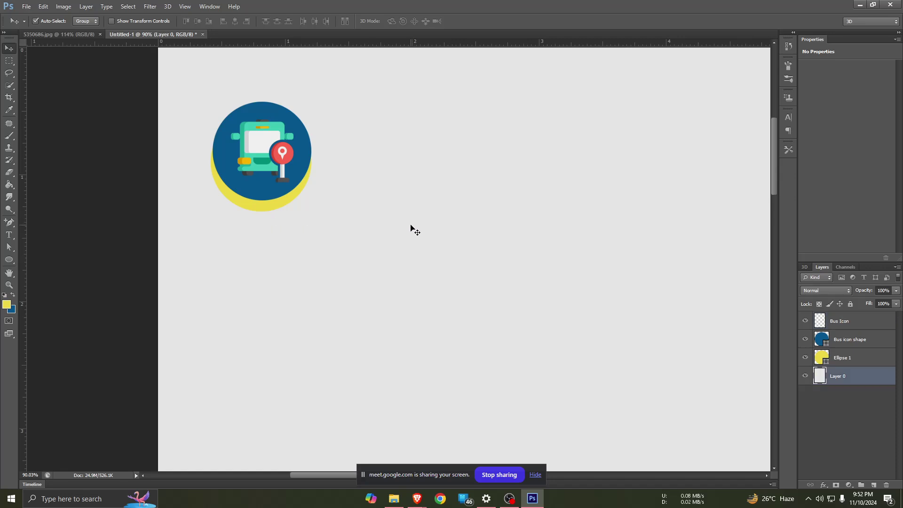
click(263, 189)
click(261, 157)
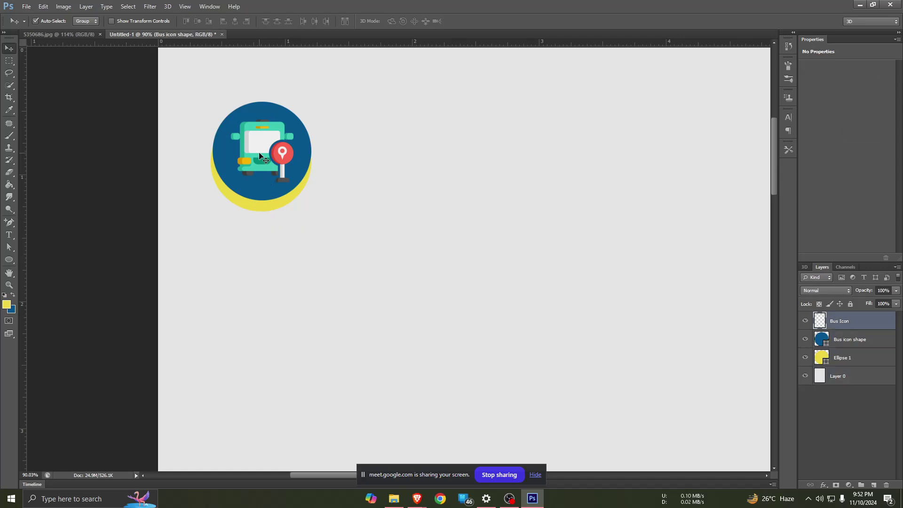
click(240, 189)
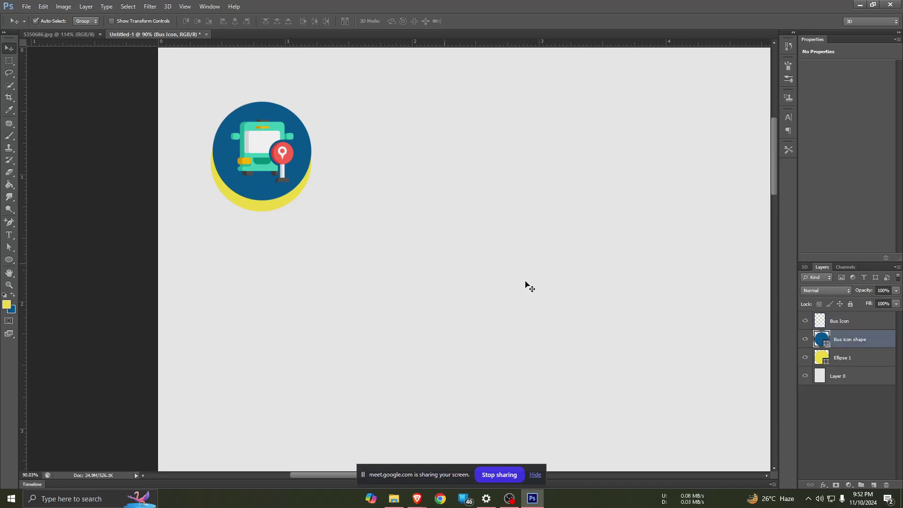
click(258, 209)
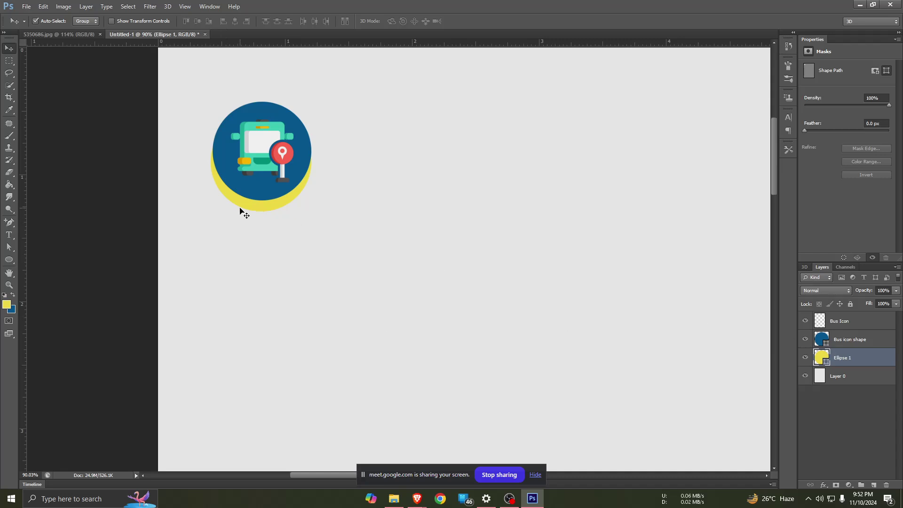
click(35, 22)
drag(264, 207, 262, 204)
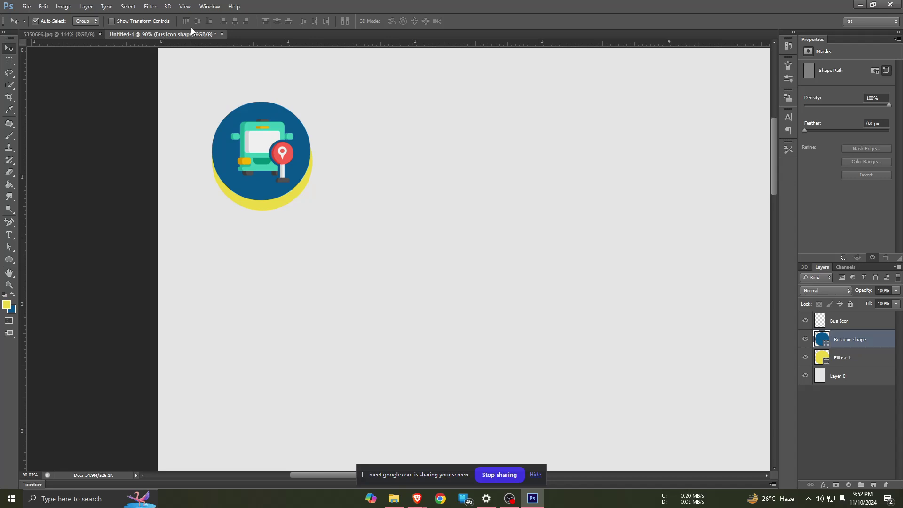
click(112, 21)
click(594, 351)
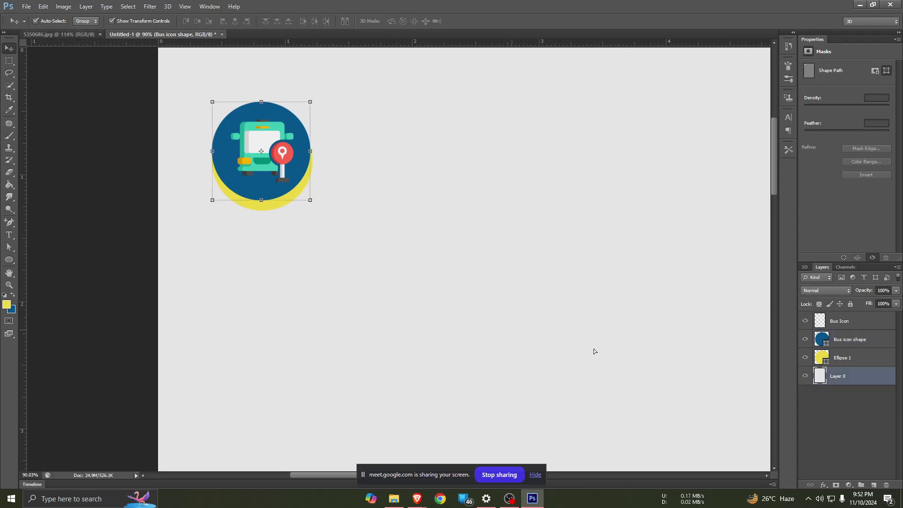
click(305, 162)
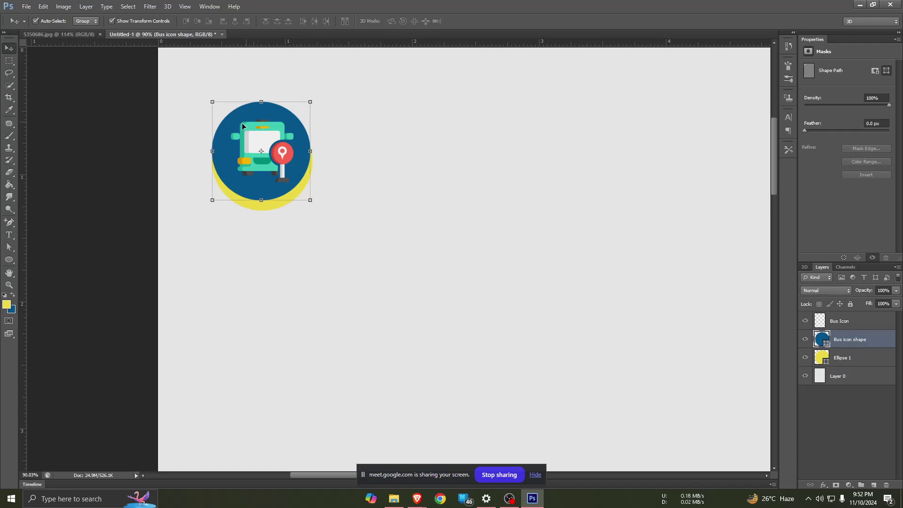
click(112, 21)
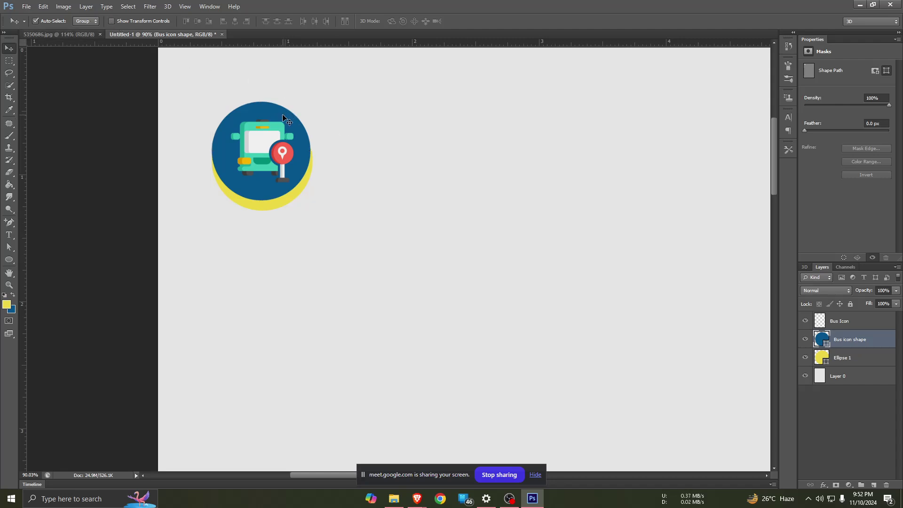
key(ctrl+t)
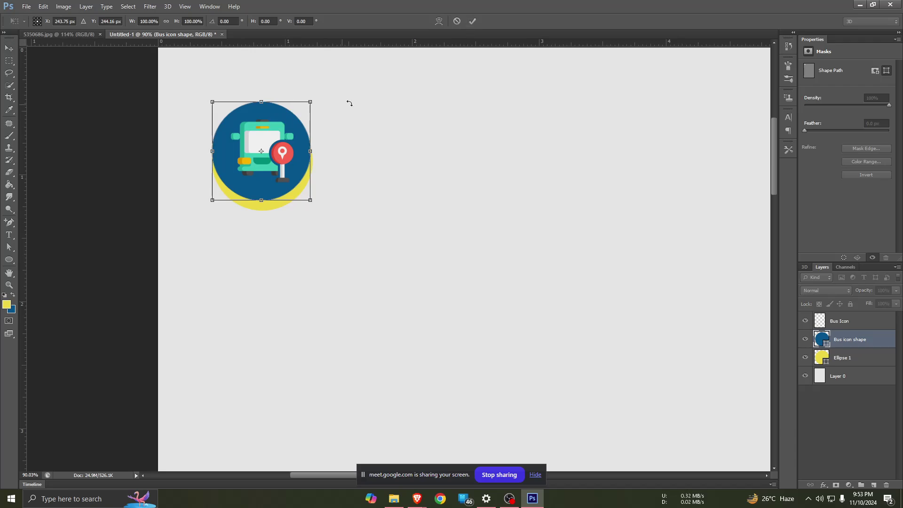
click(476, 19)
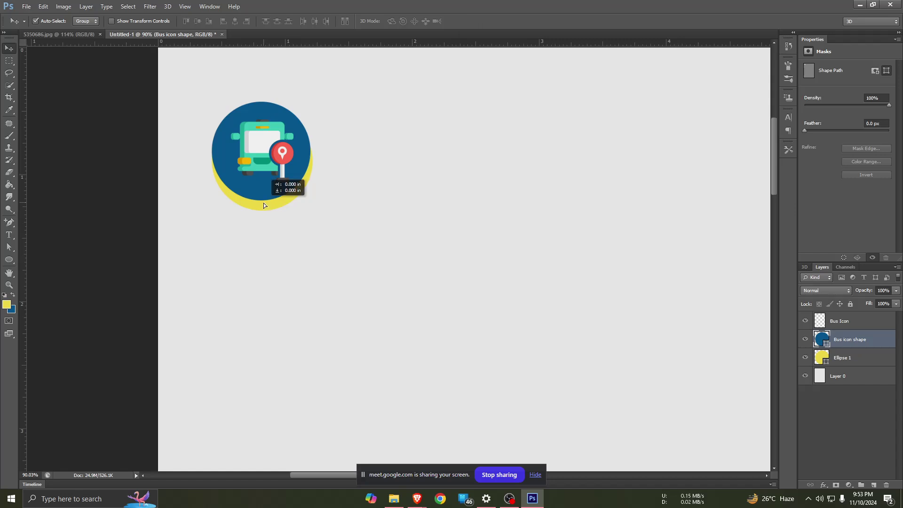
click(66, 34)
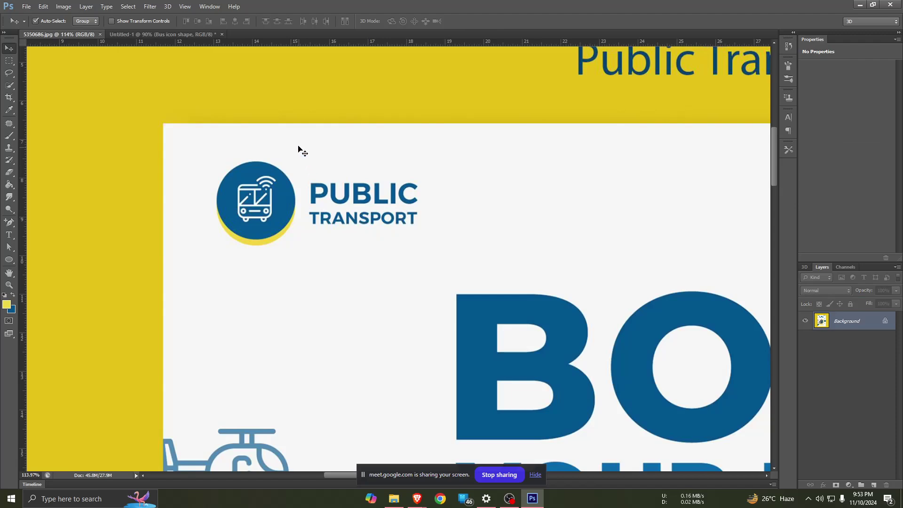
click(163, 36)
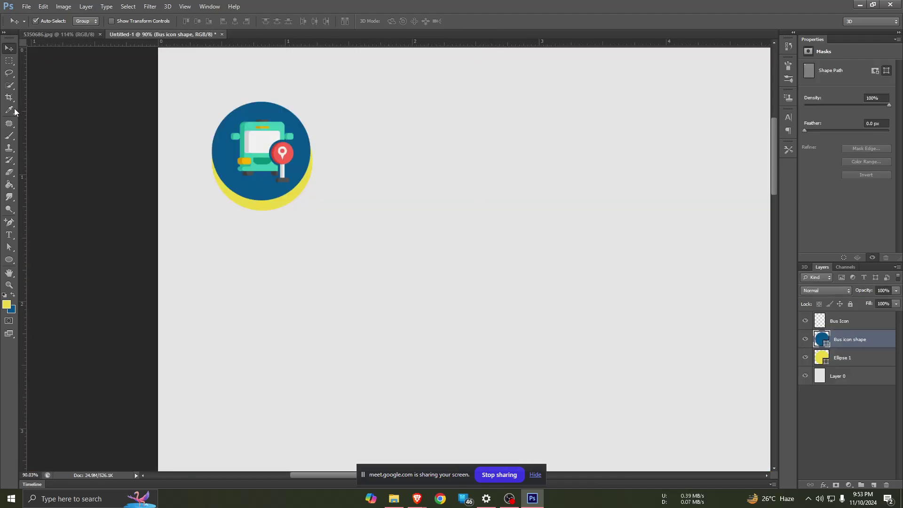
- Add a paragraph text box reading 'PUBLIC TRANSPORT' right of the bus circle and select TRANSPORT
click(11, 234)
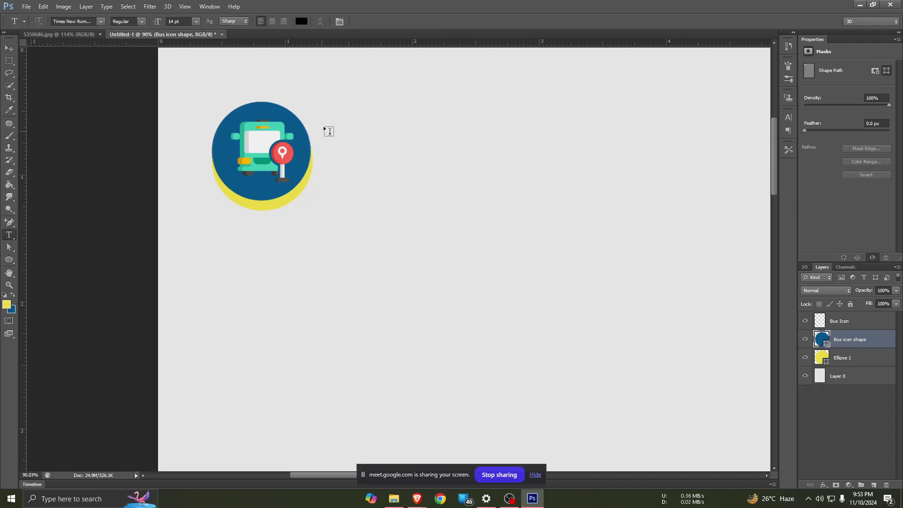
drag(324, 126, 456, 210)
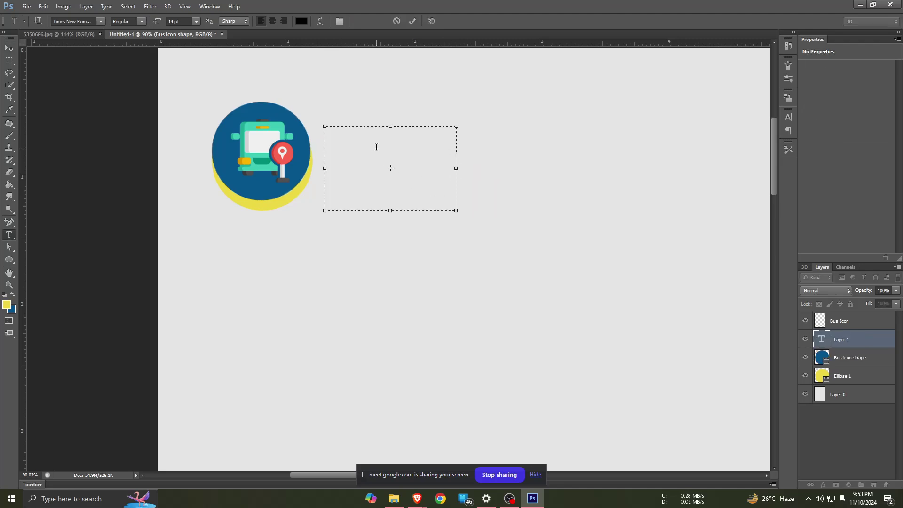
text(PUN)
key(BackSpace)
text(B)
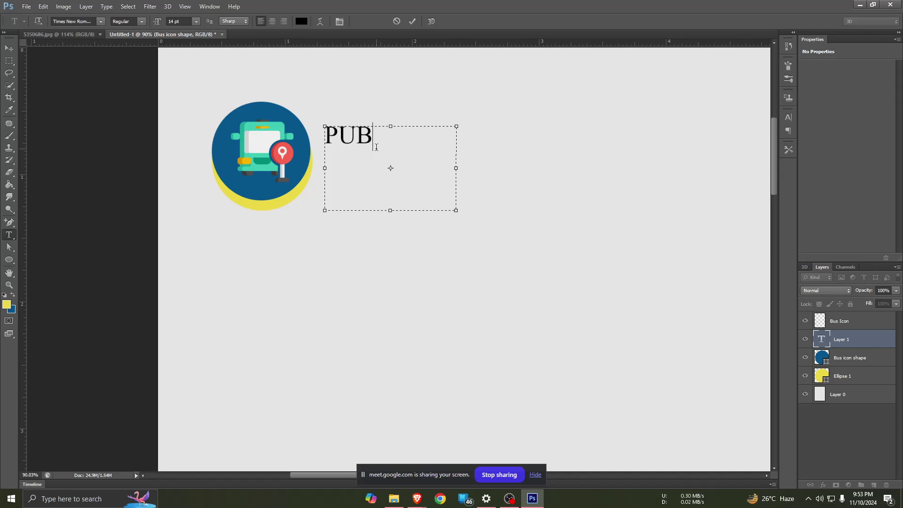
text(LIC )
text(TRA)
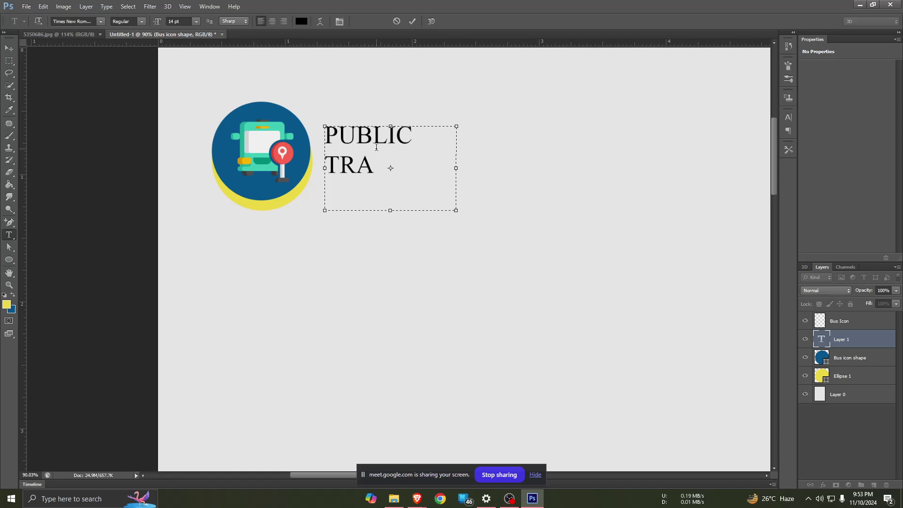
text(NSPORT)
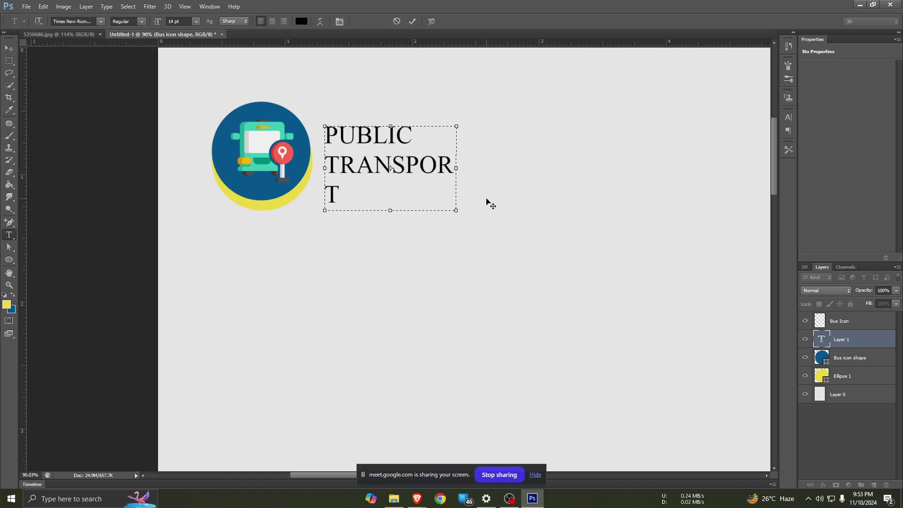
drag(341, 192, 330, 170)
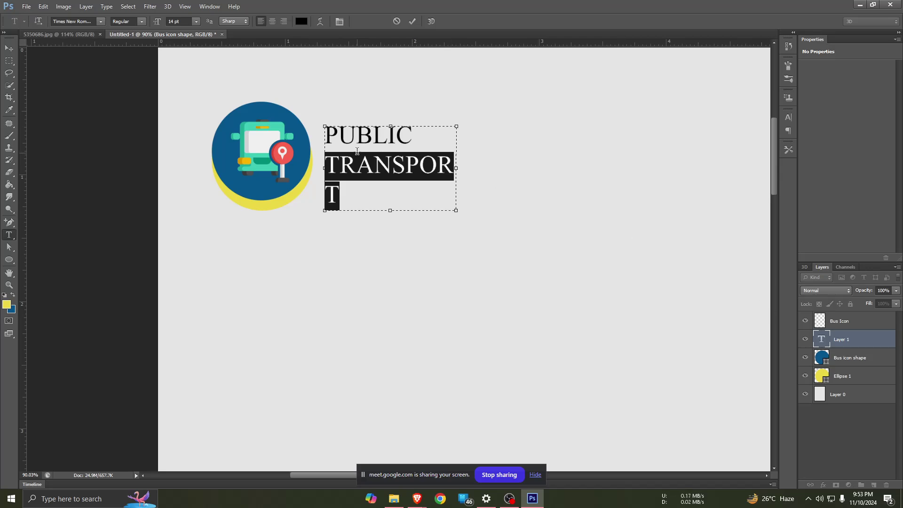
- Set both TRANSPORT and PUBLIC in Franklin Gothic Medium
click(100, 22)
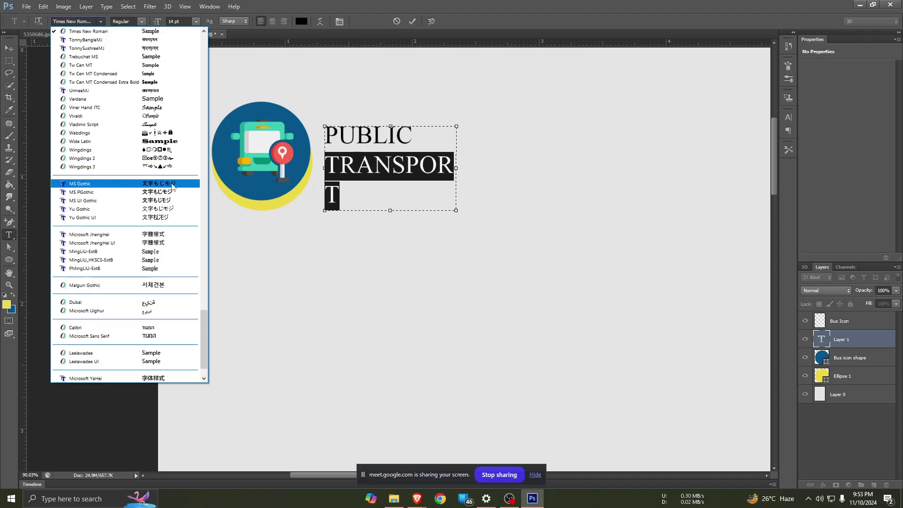
drag(205, 337, 211, 218)
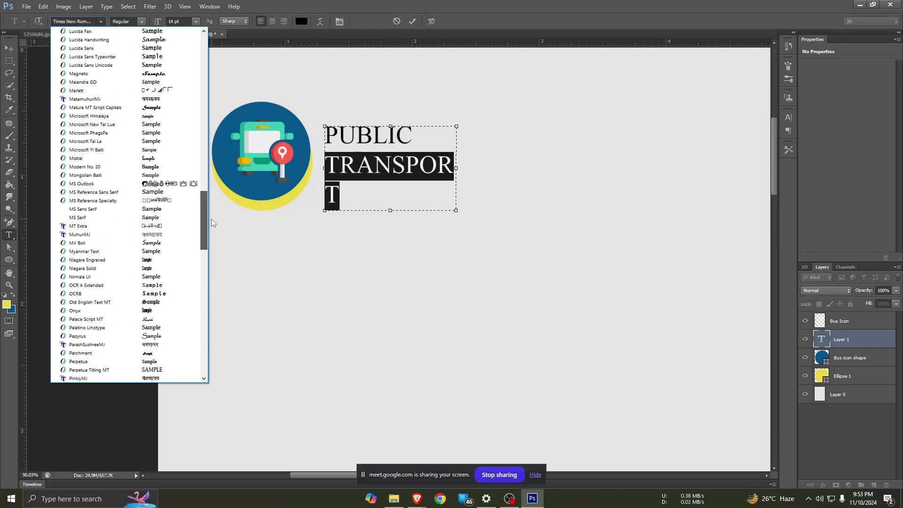
drag(211, 219, 223, 131)
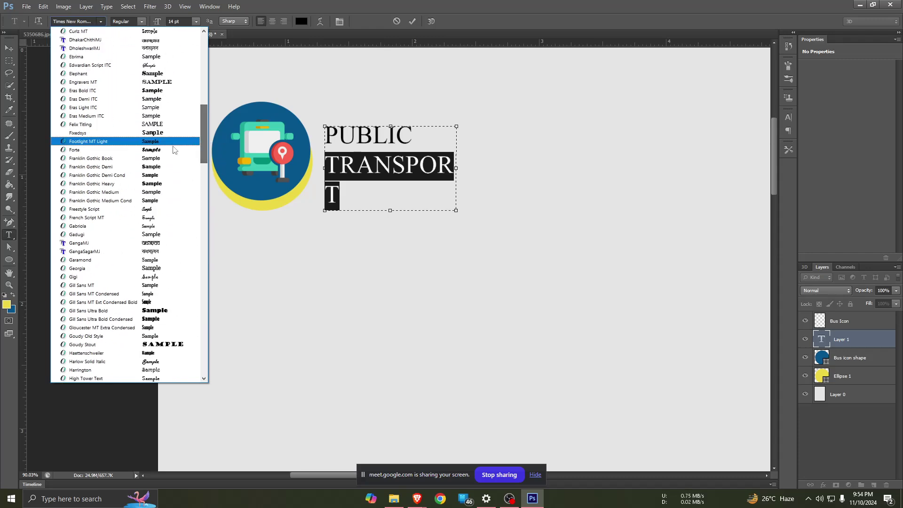
click(152, 158)
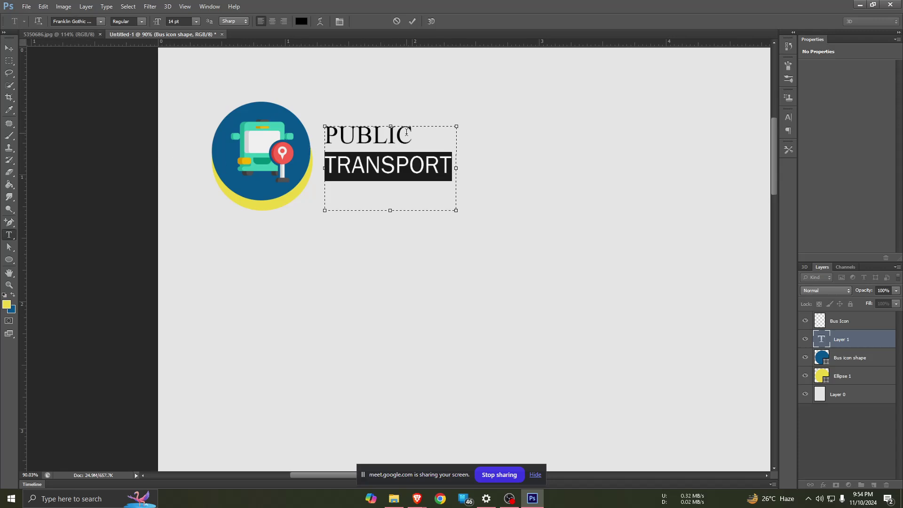
drag(407, 133, 316, 134)
click(101, 21)
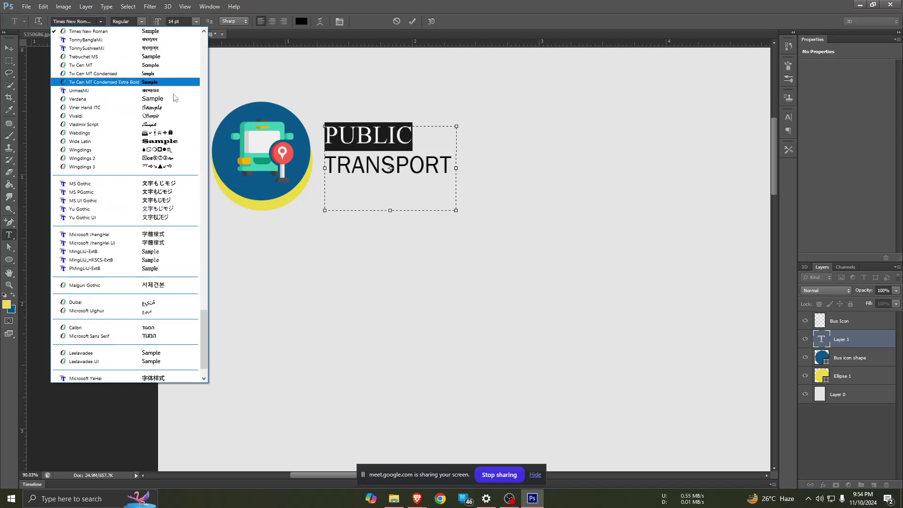
drag(202, 334, 230, 151)
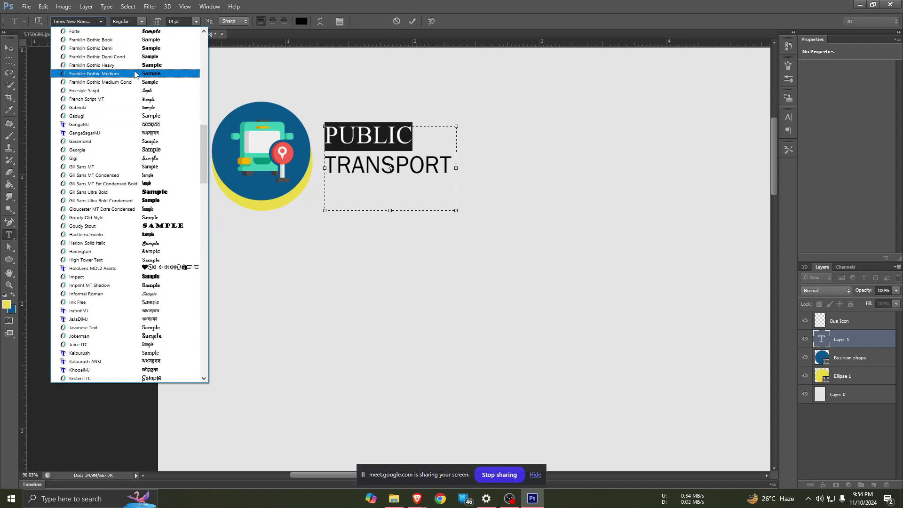
click(150, 40)
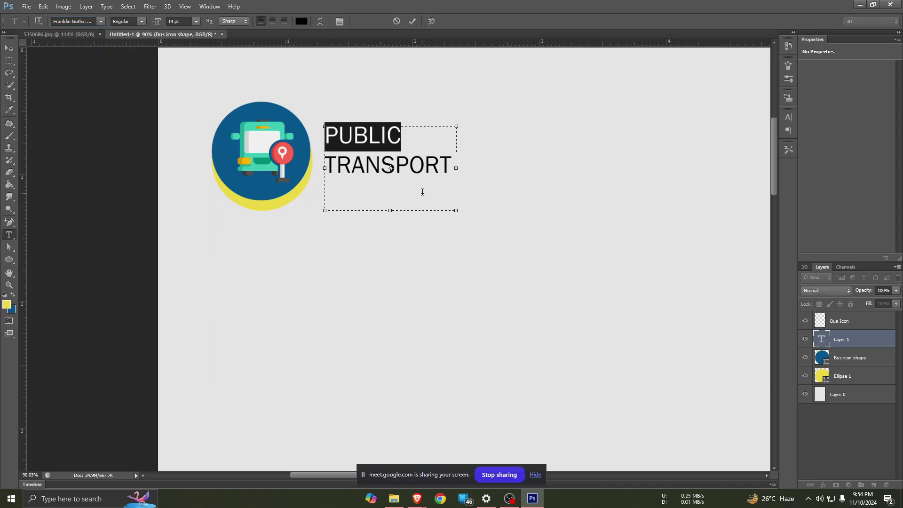
- Commit the text, compare against the reference poster, and return to Untitled-1
drag(452, 165, 325, 166)
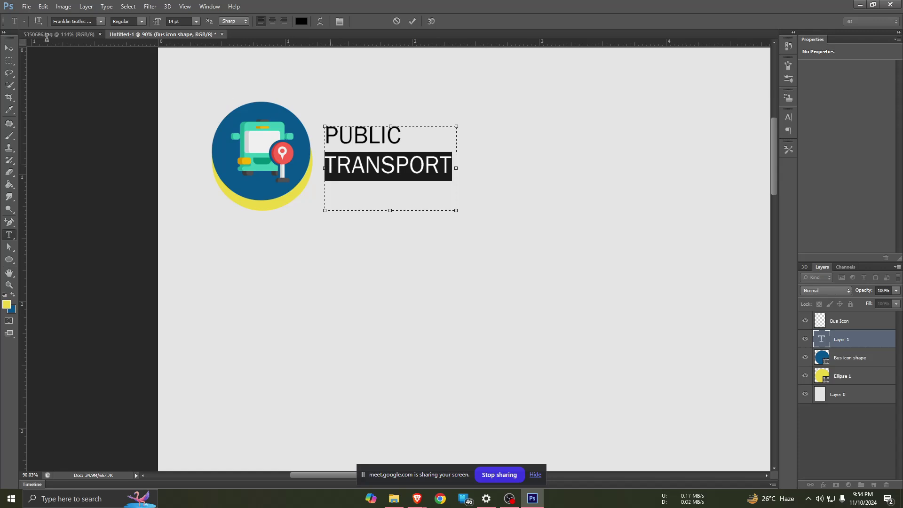
click(50, 33)
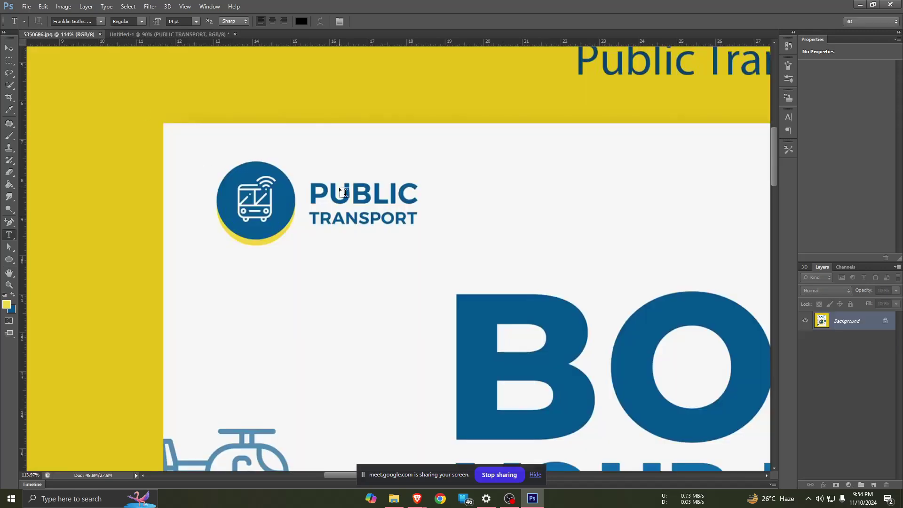
click(153, 33)
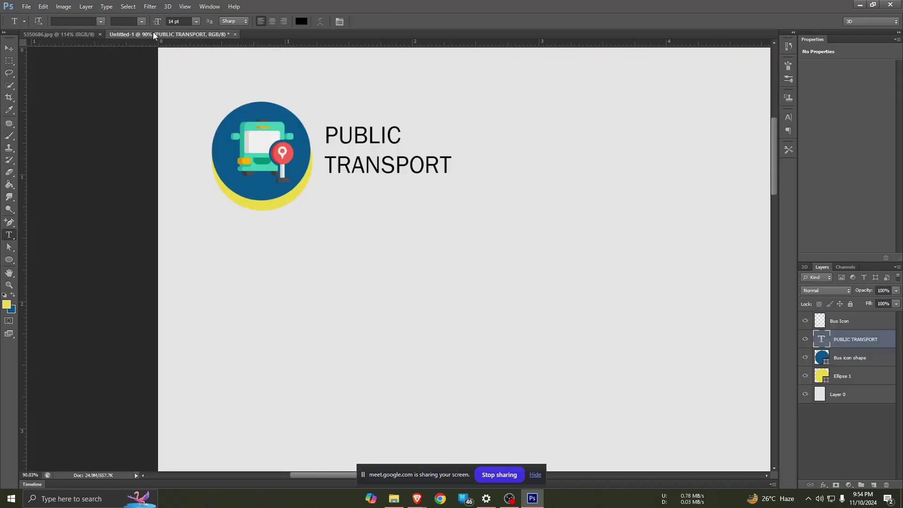
- Shrink TRANSPORT to 12 pt, then 11 pt, and compare it against the reference poster's logo
click(391, 171)
drag(452, 165, 318, 165)
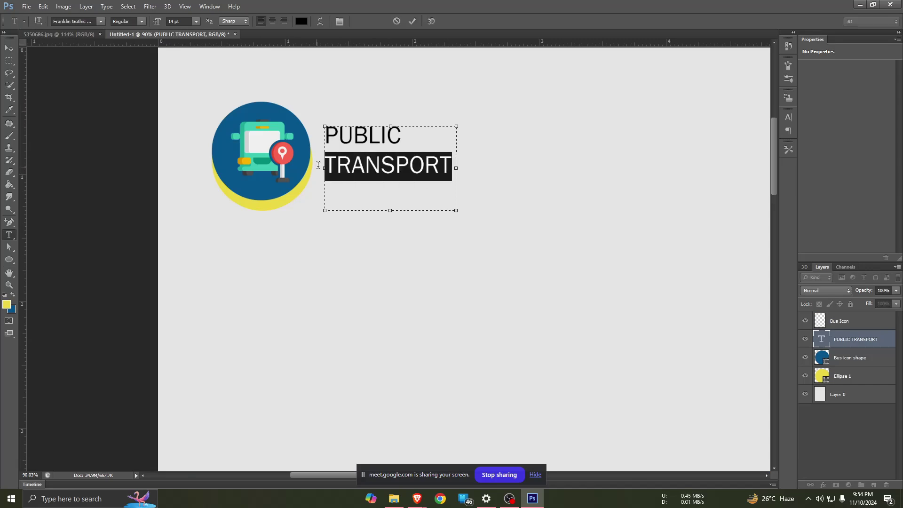
click(196, 22)
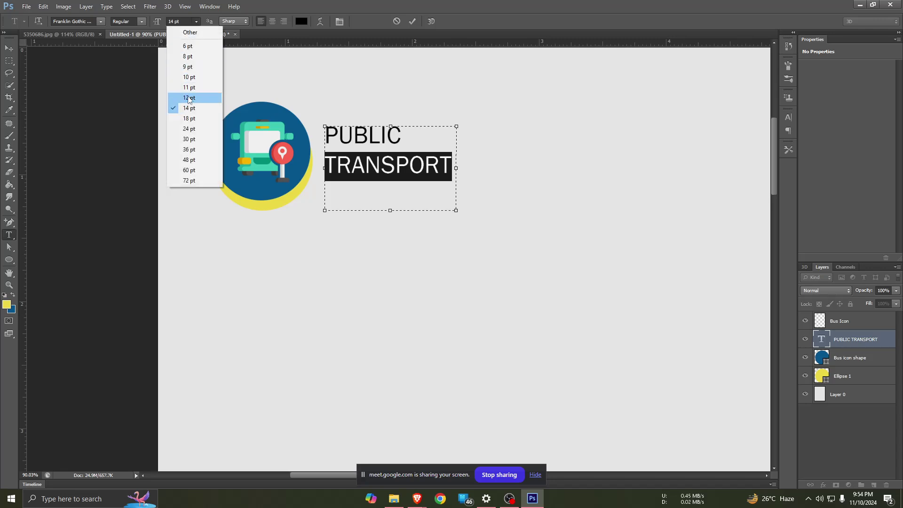
click(188, 97)
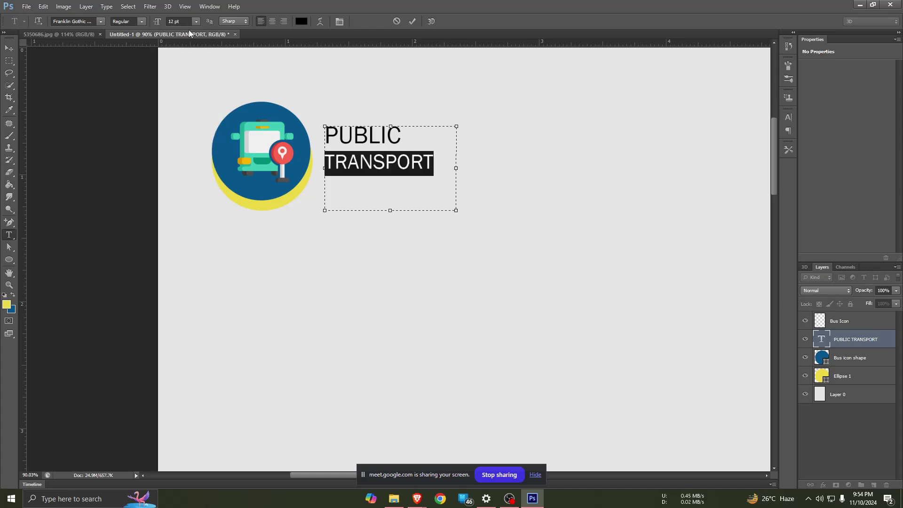
click(196, 21)
click(191, 88)
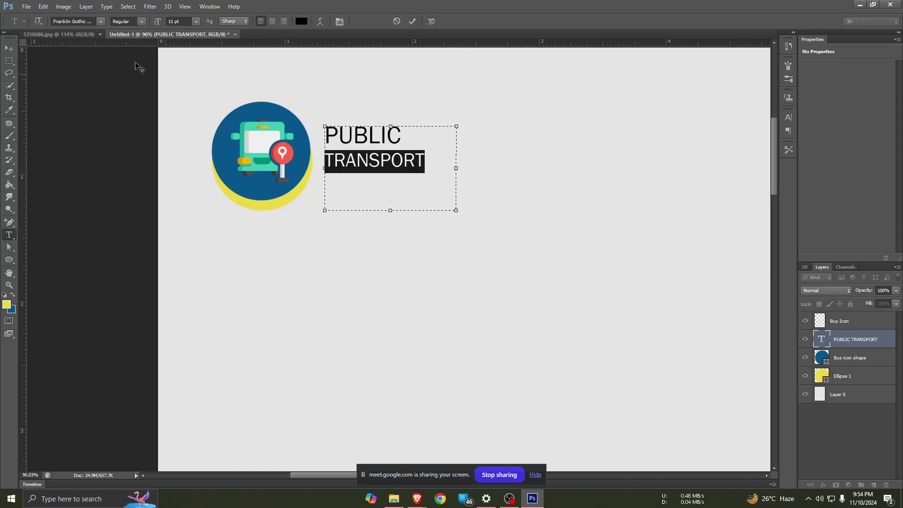
click(55, 35)
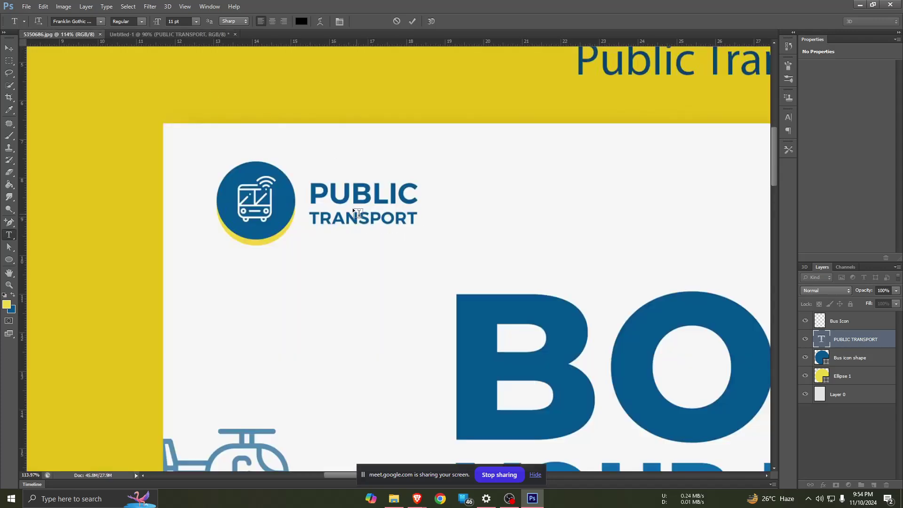
click(152, 34)
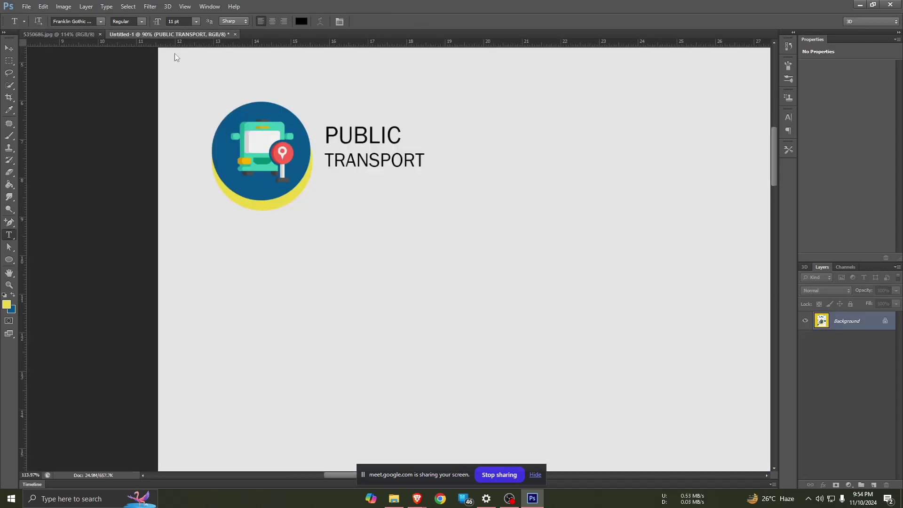
- Reduce TRANSPORT further, trying 9 pt and 8 pt, and settle on 9 pt
click(418, 149)
drag(424, 160, 323, 160)
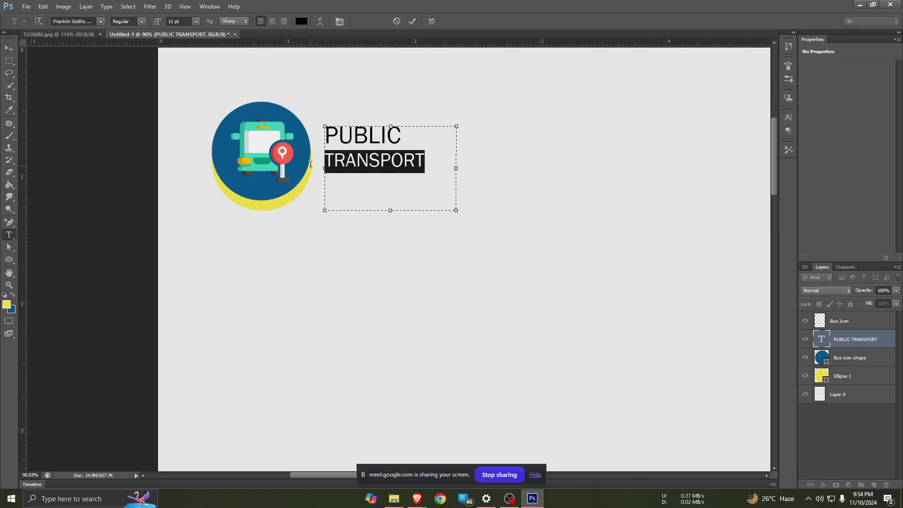
click(196, 21)
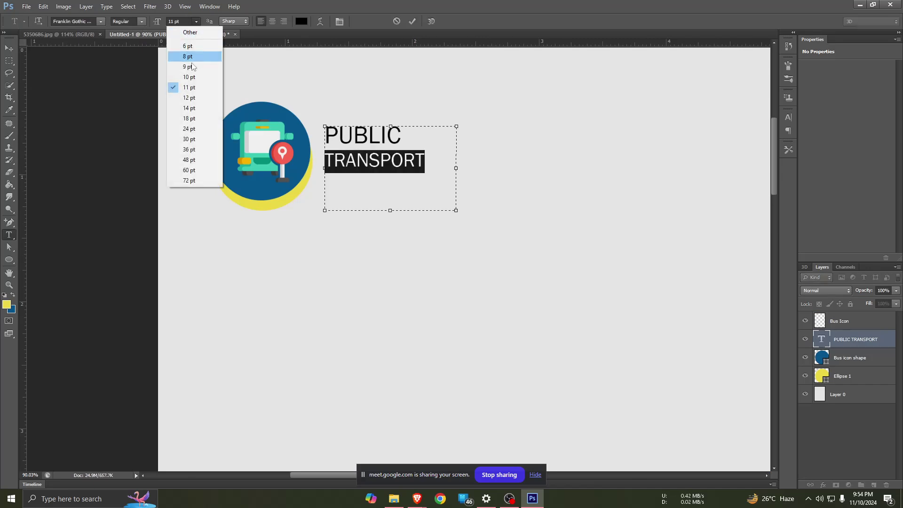
click(192, 69)
click(195, 21)
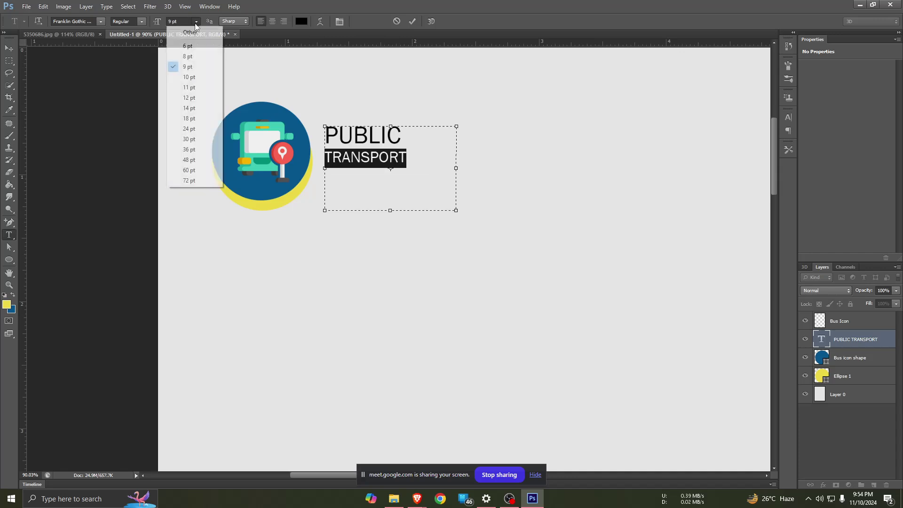
click(196, 57)
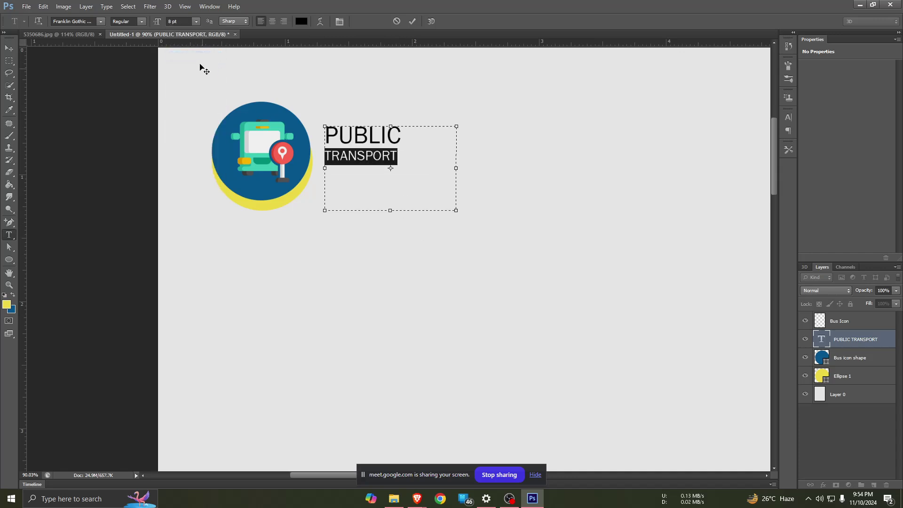
click(193, 67)
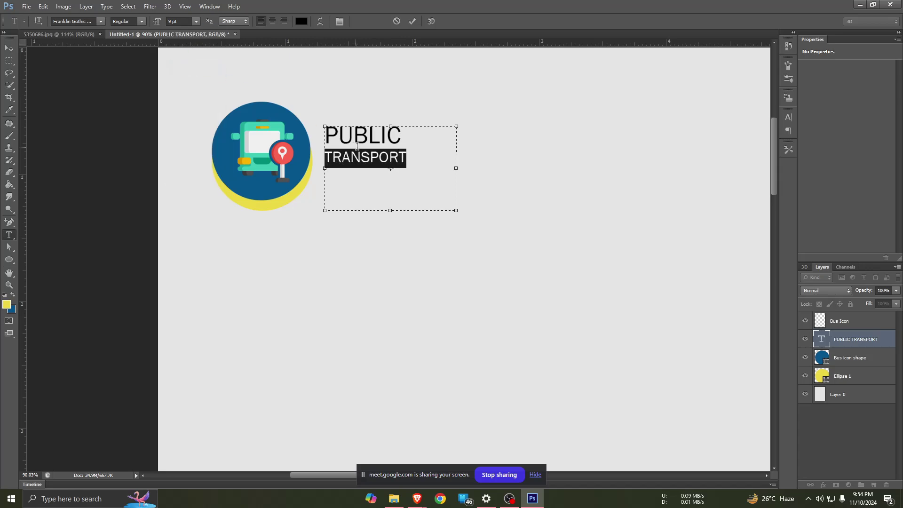
click(385, 134)
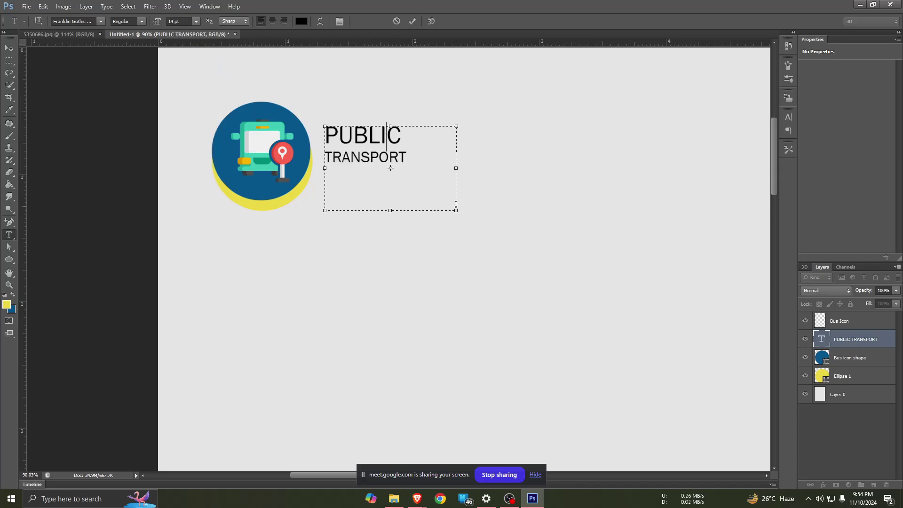
- Shrink the text box tightly around the two words and commit the text
click(424, 175)
mouse_move(438, 190)
mouse_down()
mouse_move(415, 168)
mouse_move(574, 182)
mouse_move(526, 165)
mouse_move(404, 167)
mouse_move(412, 167)
mouse_up()
click(412, 21)
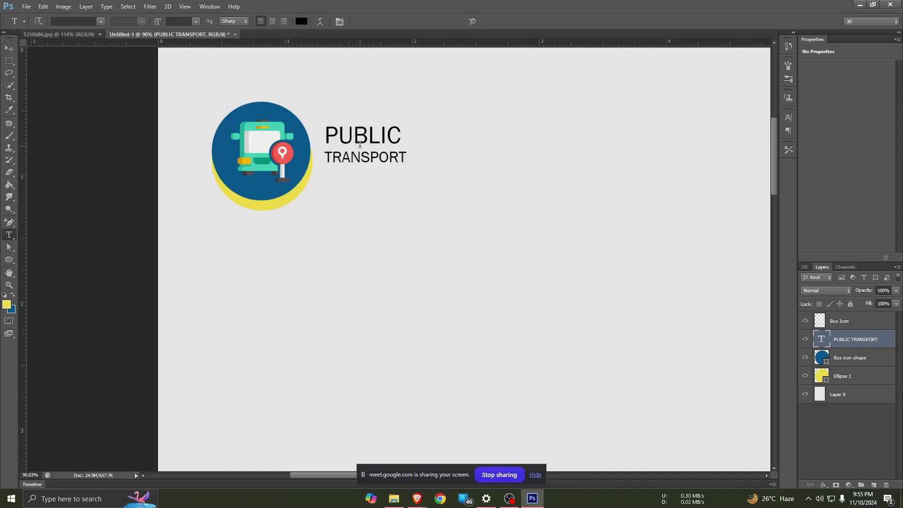
click(9, 49)
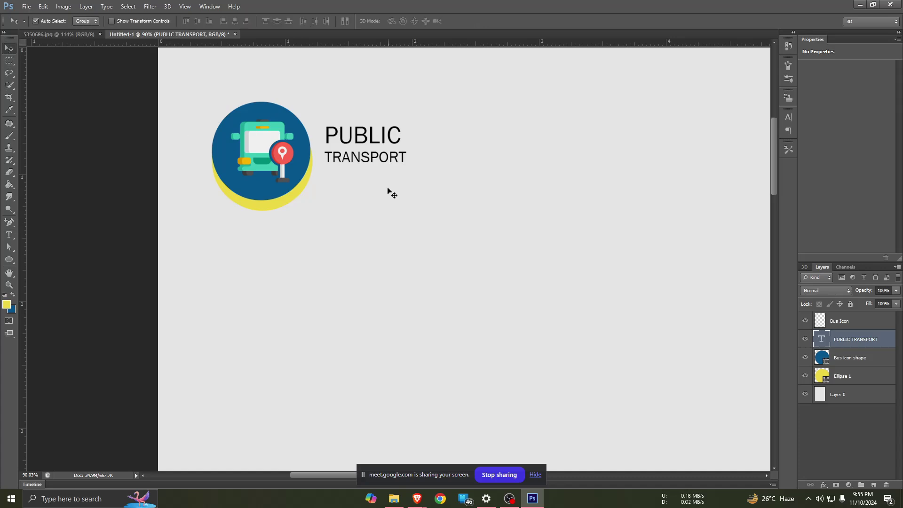
- Start a Free Transform on Layer 0, then end it without changes
click(382, 126)
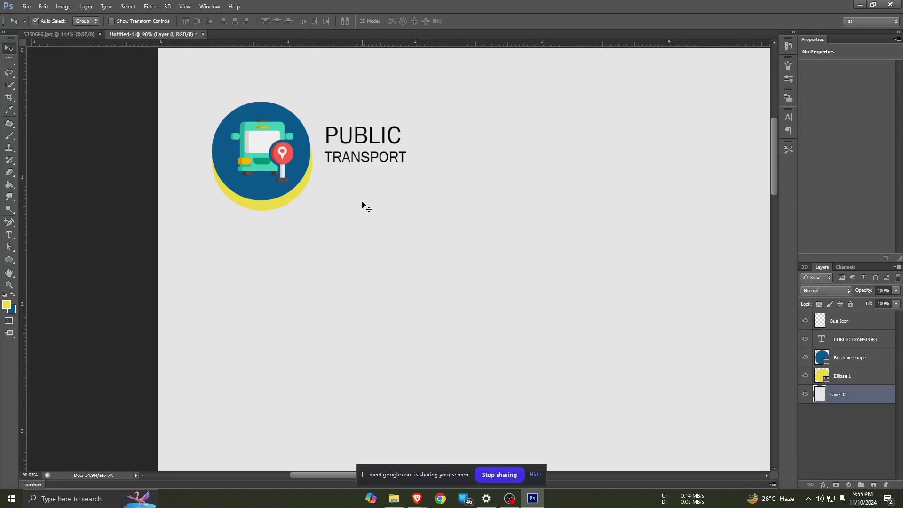
key(ctrl+t)
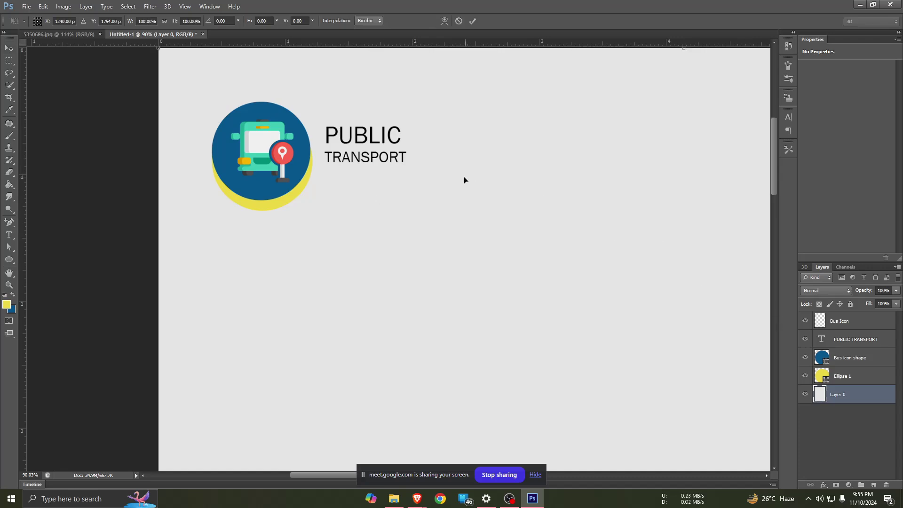
key(Return)
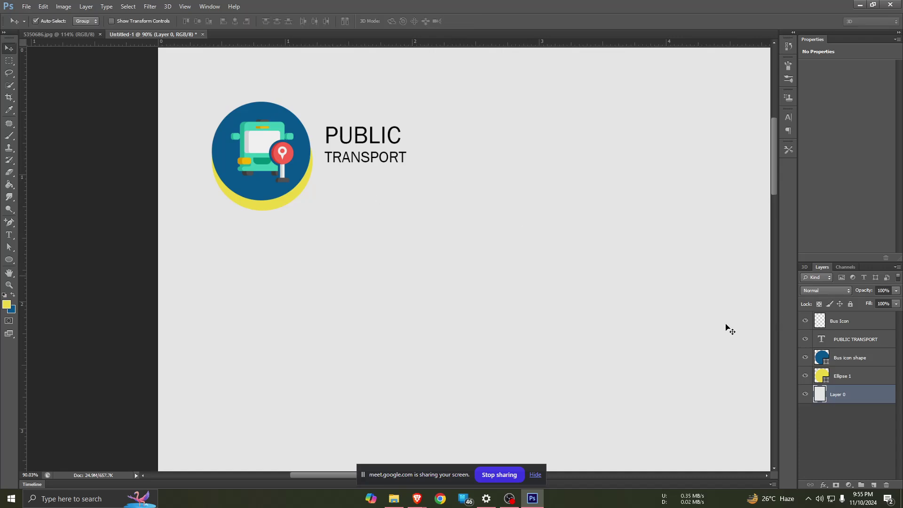
click(846, 424)
- Scale up the PUBLIC TRANSPORT text layer with Free Transform and apply it
click(843, 341)
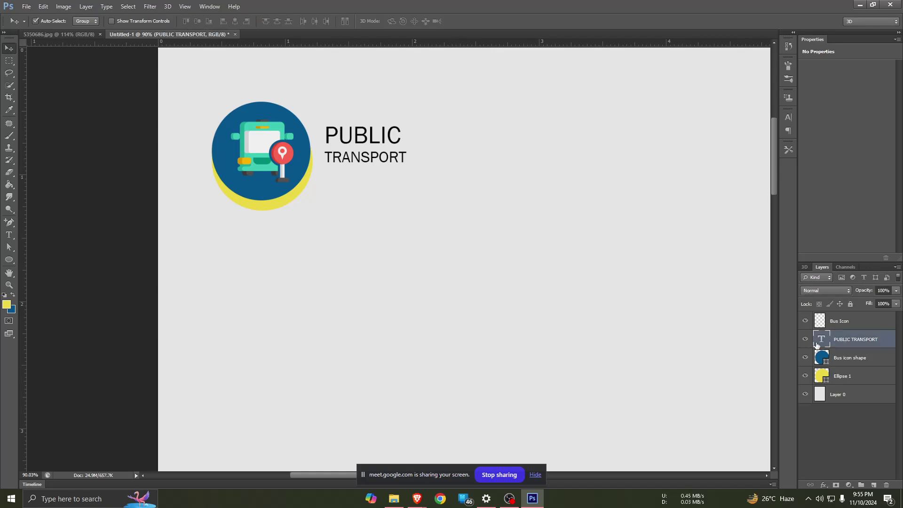
key(ctrl+t)
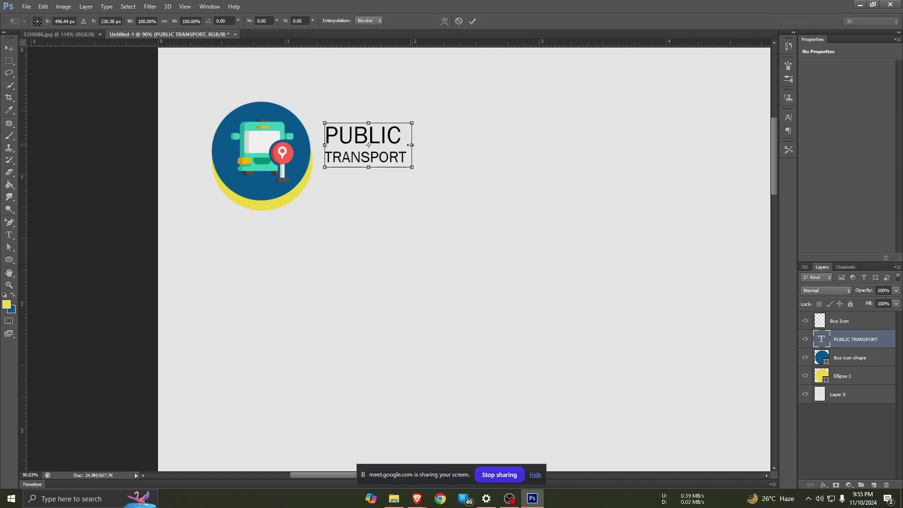
drag(423, 141, 429, 146)
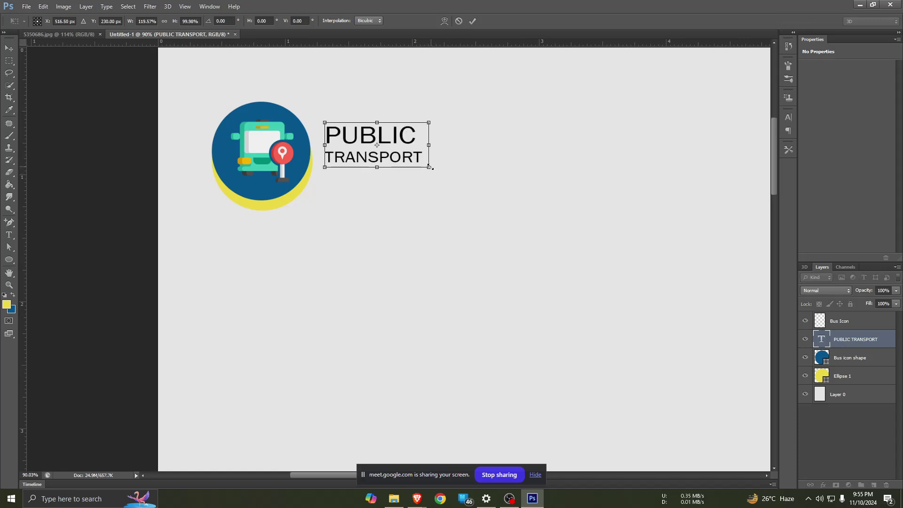
drag(431, 167, 466, 182)
drag(413, 152, 412, 156)
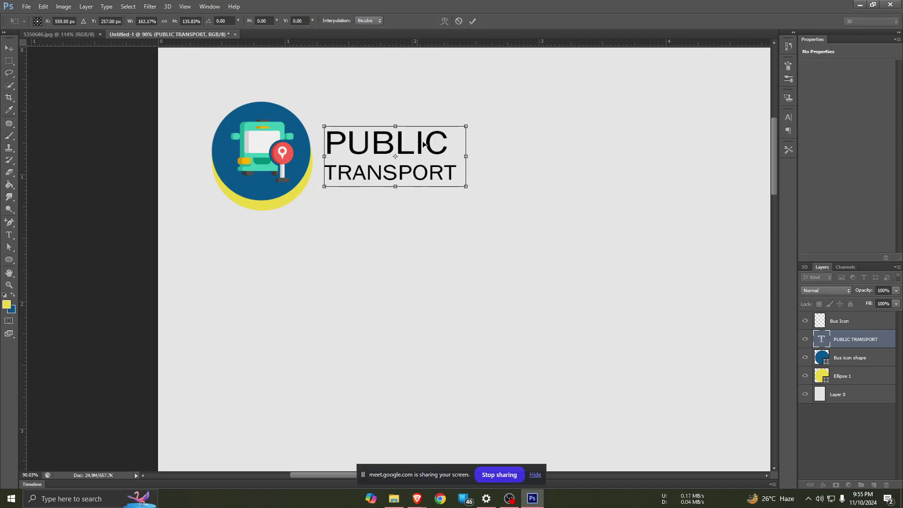
click(473, 20)
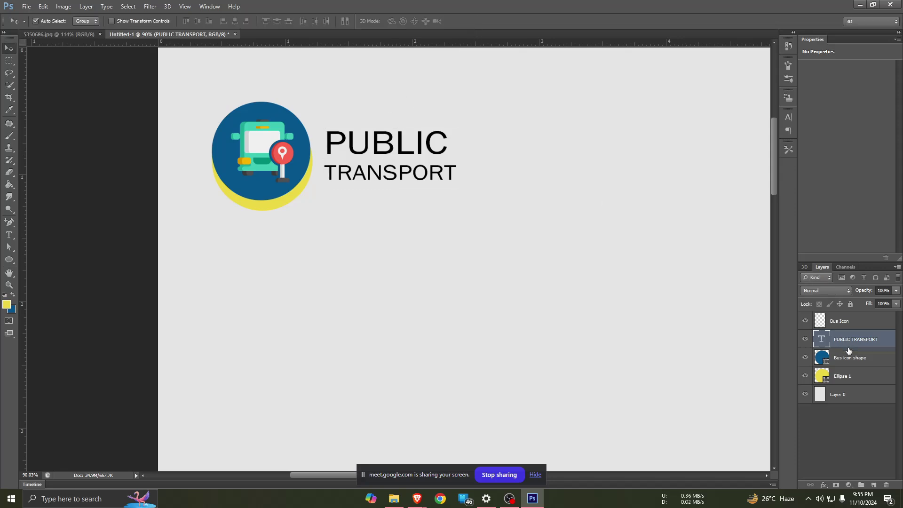
- Select all the heading text, open and close its Color Picker, and nudge the text box up-right
double_click(823, 339)
click(465, 156)
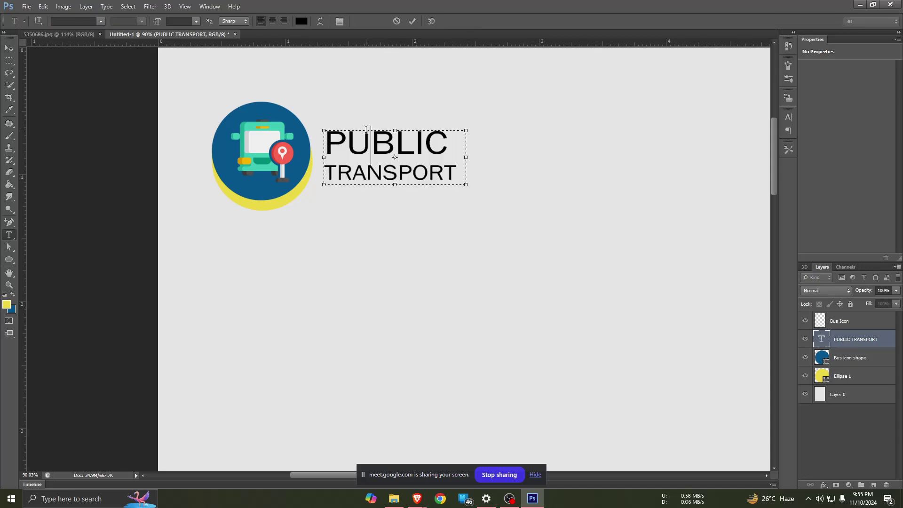
key(ctrl+a)
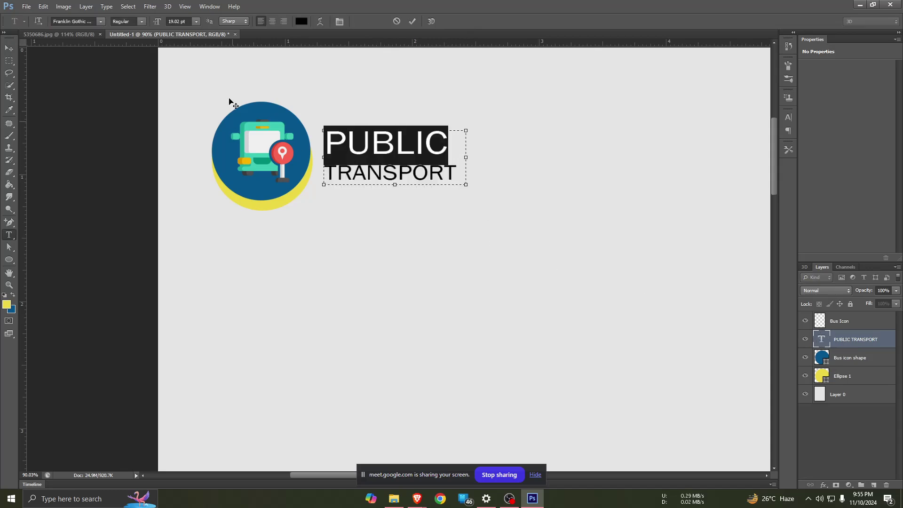
click(301, 21)
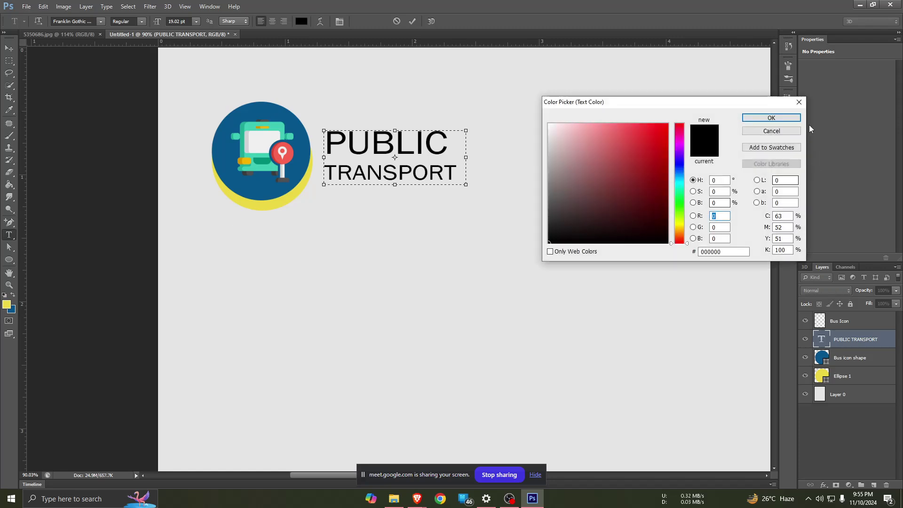
click(799, 102)
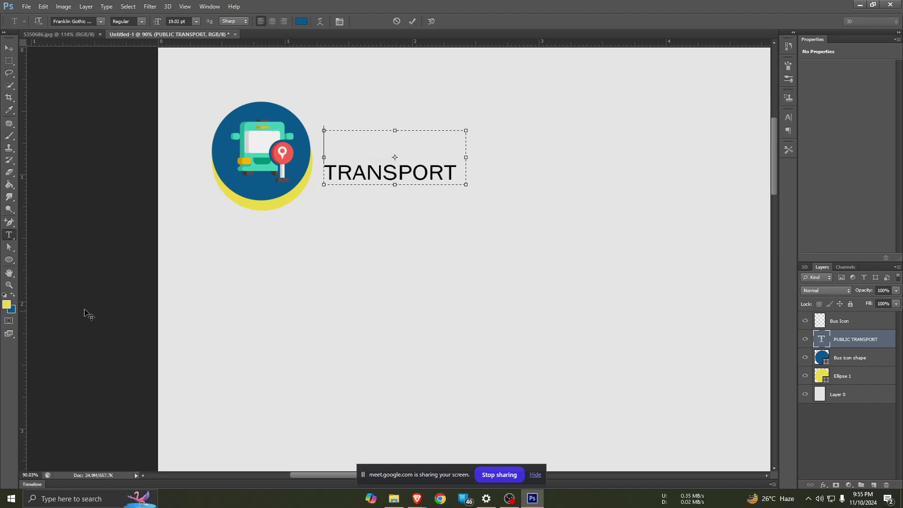
drag(368, 154, 375, 149)
key(ctrl+Return)
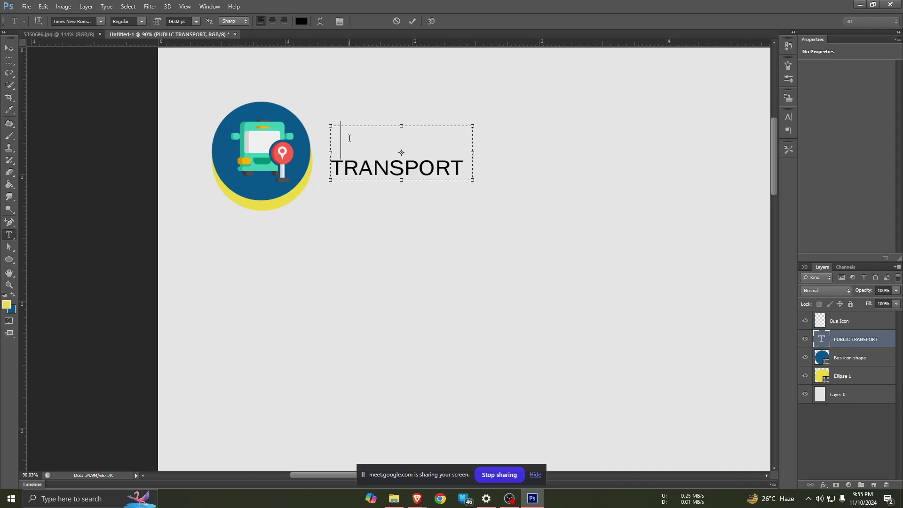
- Complete the word PUBLIC with LIC and narrow the text box so TRANSPORT wraps to a second line
key(Delete)
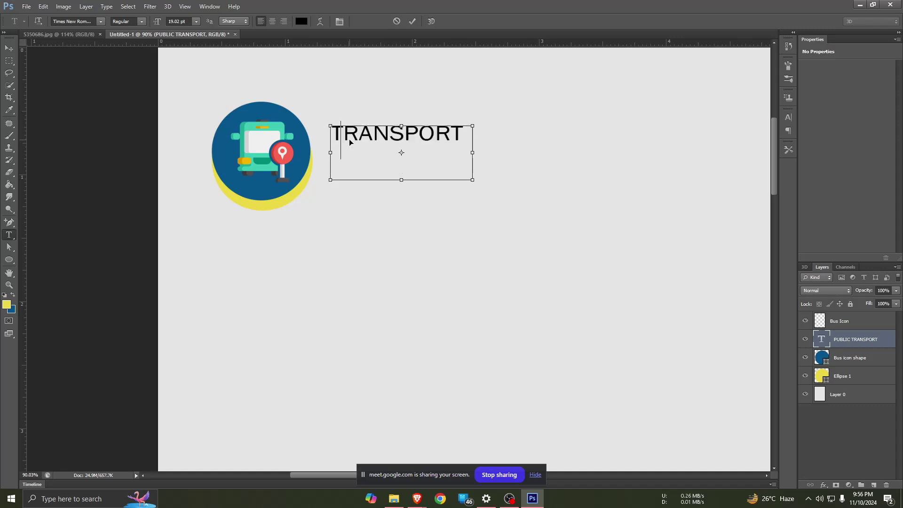
key(Return)
key(Return)
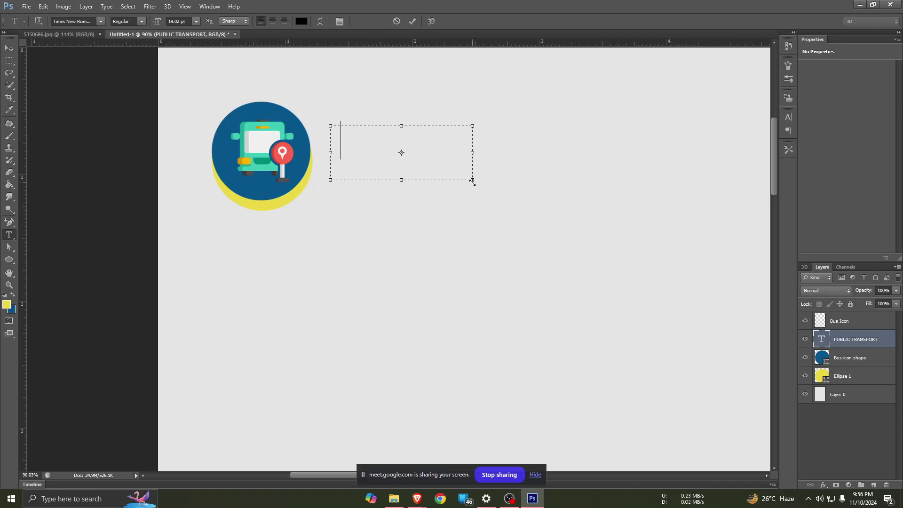
drag(472, 180, 682, 394)
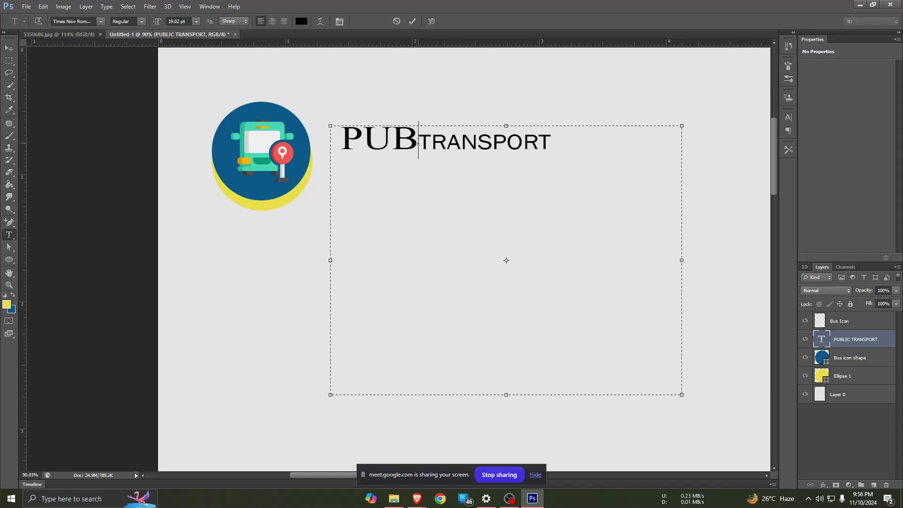
text(LIC)
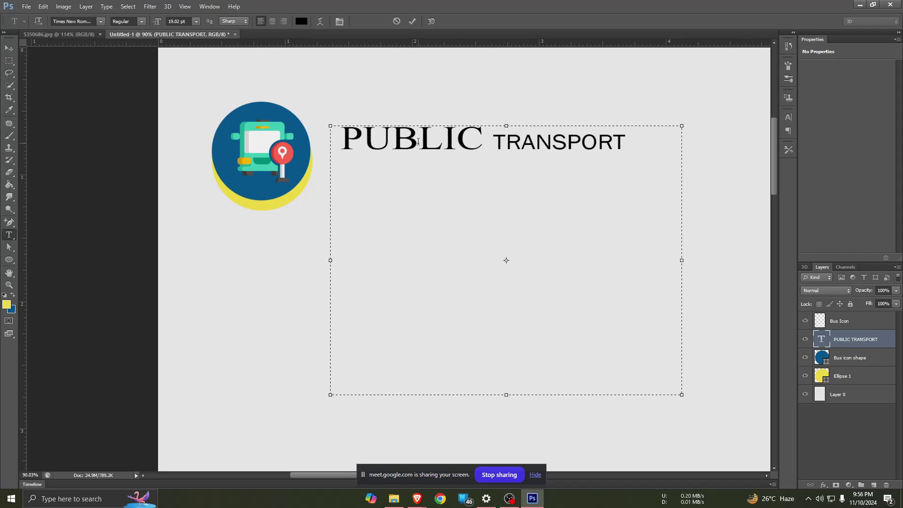
drag(681, 394, 483, 212)
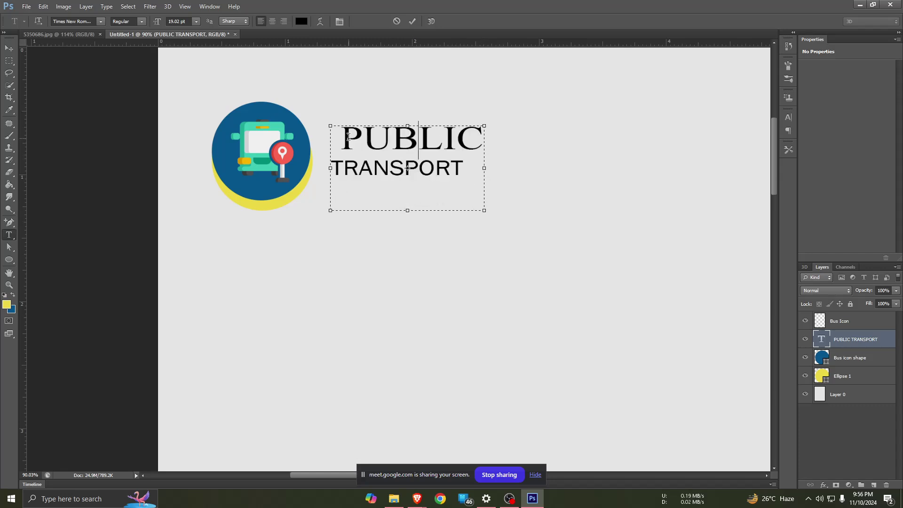
drag(340, 139, 482, 136)
- Set PUBLIC in Franklin Gothic Book
click(101, 21)
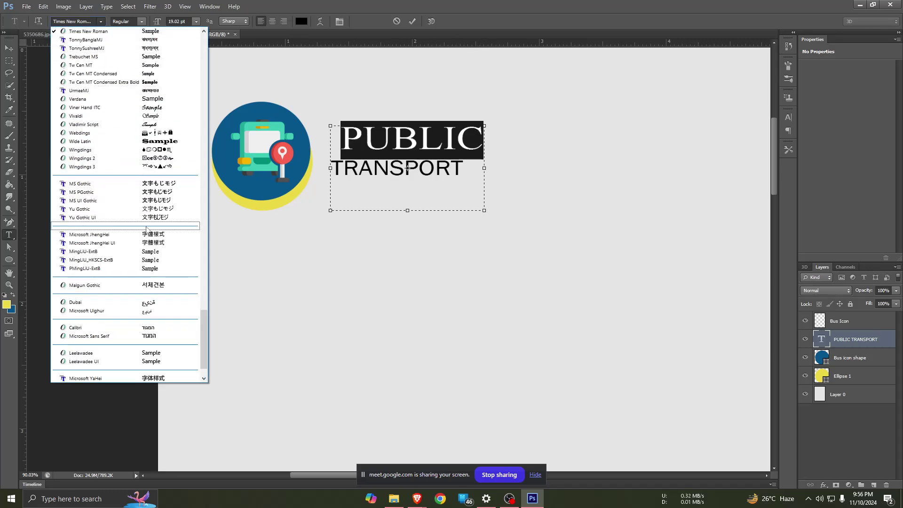
scroll(144, 219, up, 5)
scroll(144, 219, up, 5)
scroll(144, 219, up, 5)
scroll(144, 219, up, 5)
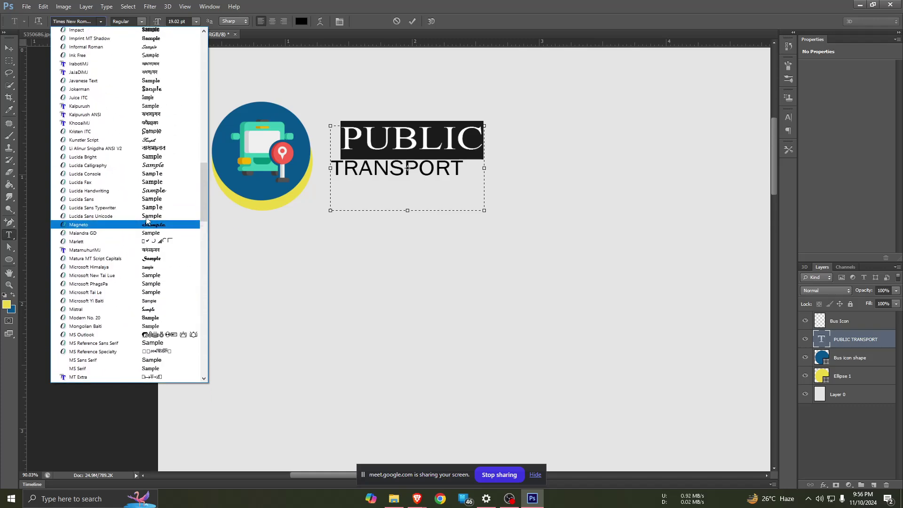
scroll(144, 218, up, 5)
scroll(145, 218, up, 5)
scroll(144, 216, up, 3)
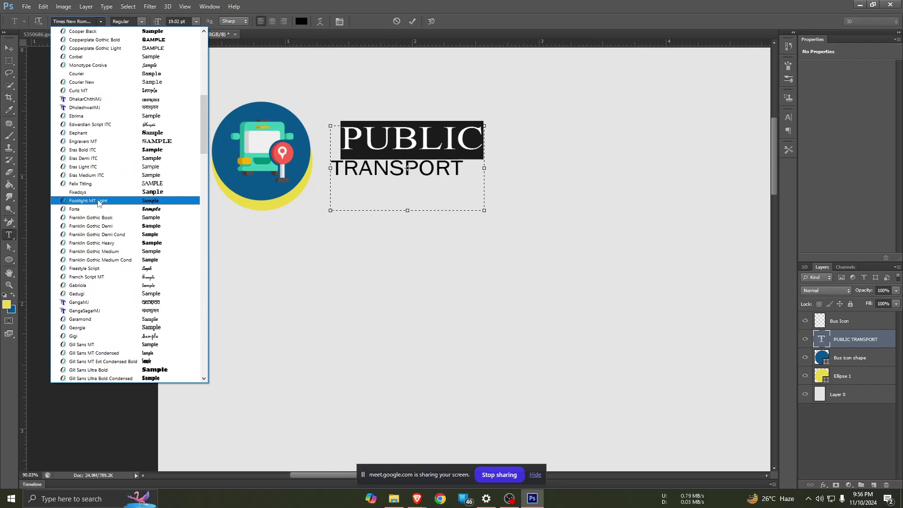
click(146, 219)
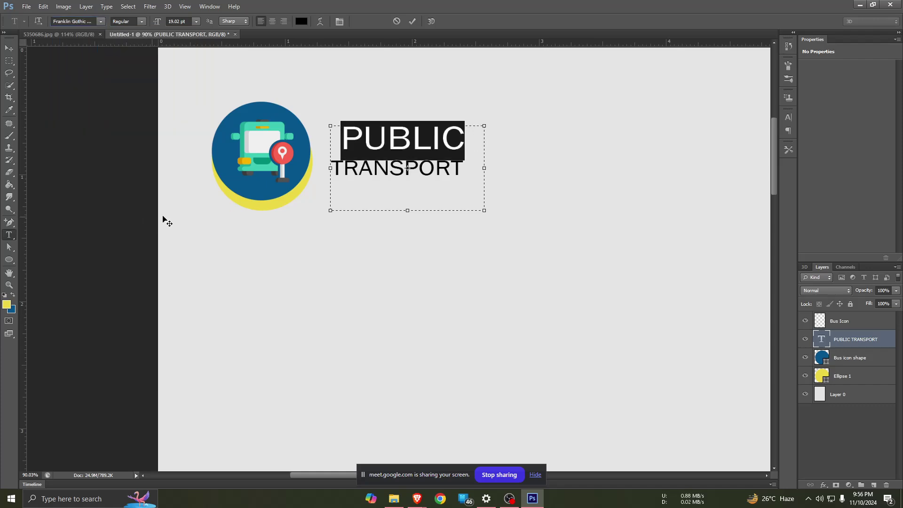
- Delete the leading space before PUBLIC and reselect the word
click(342, 137)
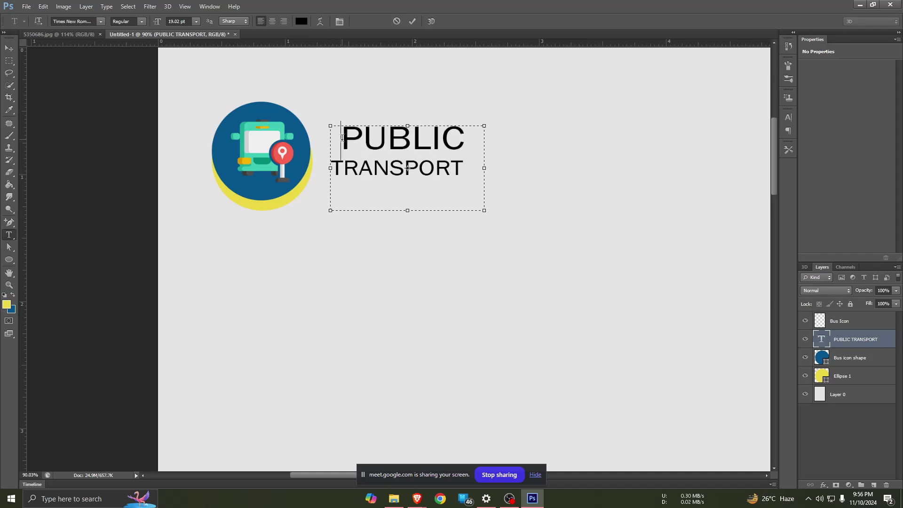
key(Delete)
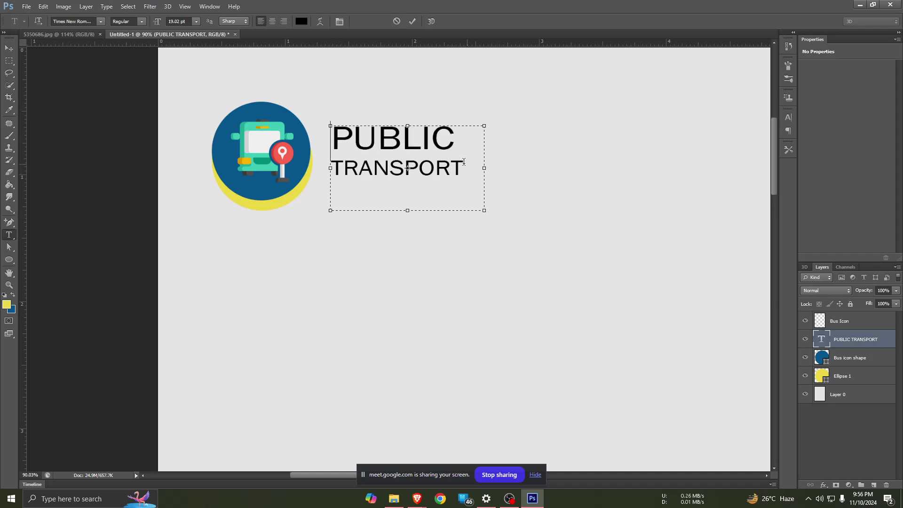
drag(457, 138, 329, 139)
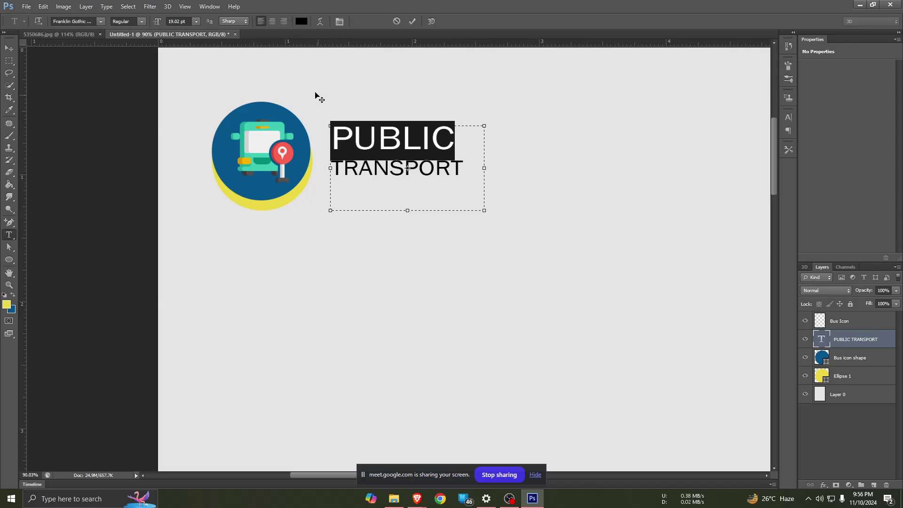
- Colour PUBLIC dark blue #06558d, sampled from the logo circle
click(301, 21)
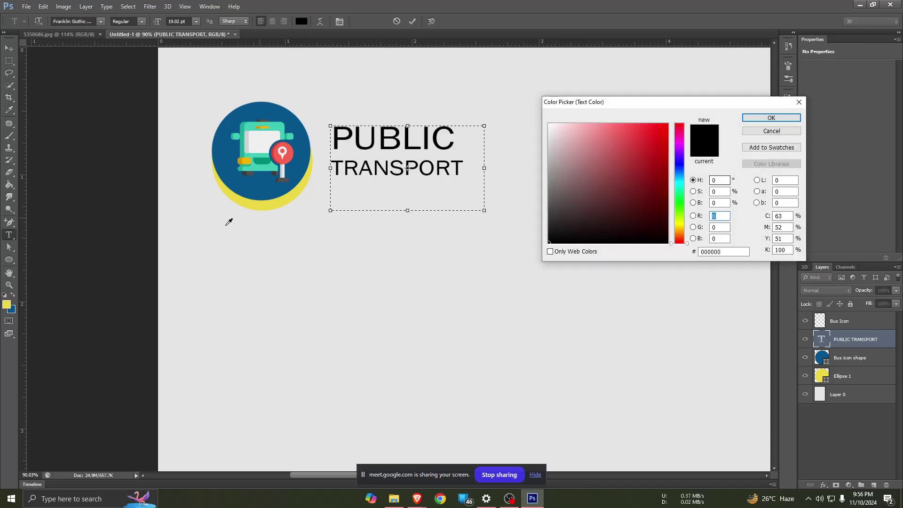
click(13, 310)
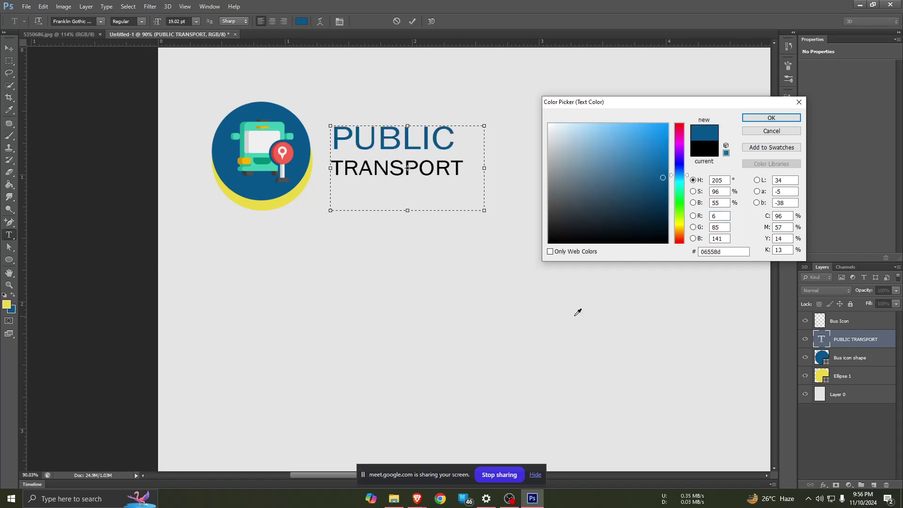
click(755, 119)
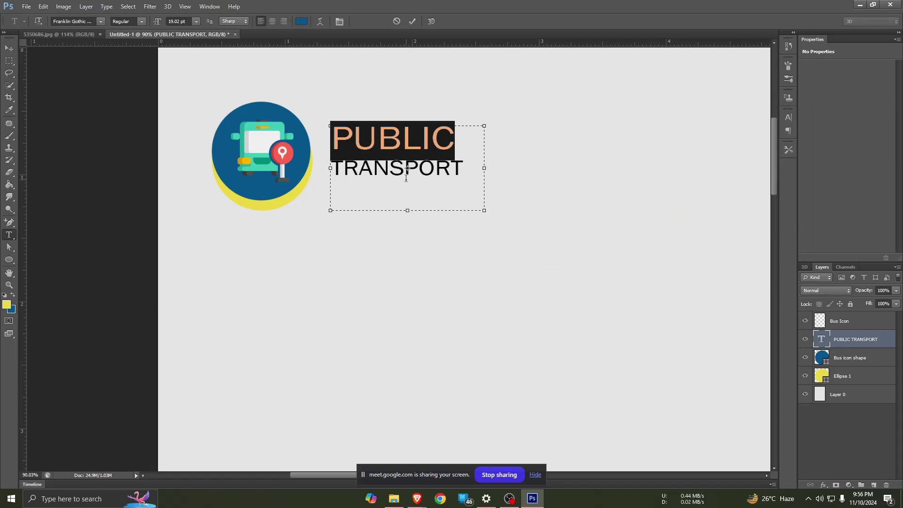
- Colour TRANSPORT the same dark blue #06558d, then reselect PUBLIC
click(444, 168)
drag(464, 169, 334, 172)
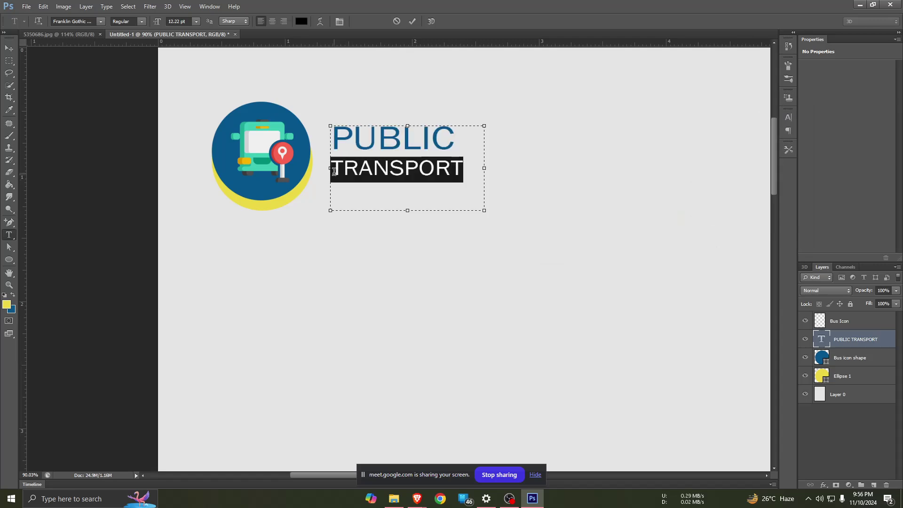
click(298, 23)
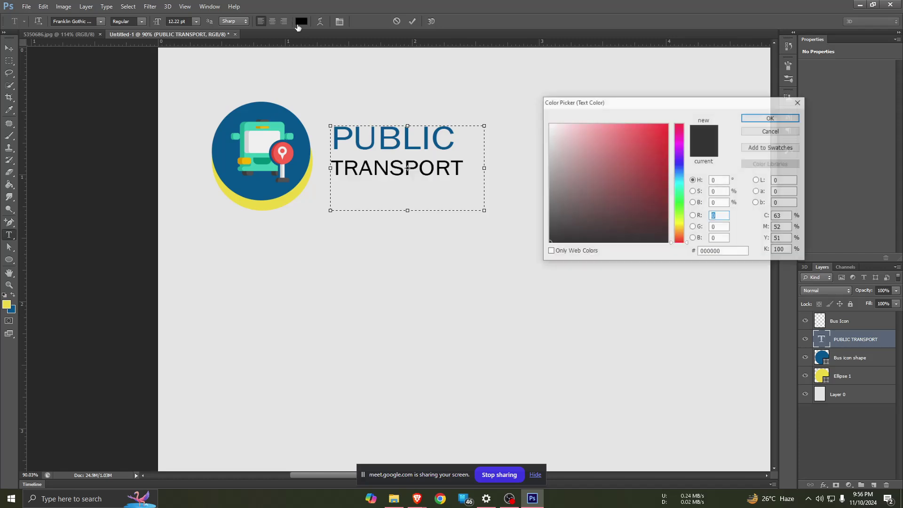
click(14, 310)
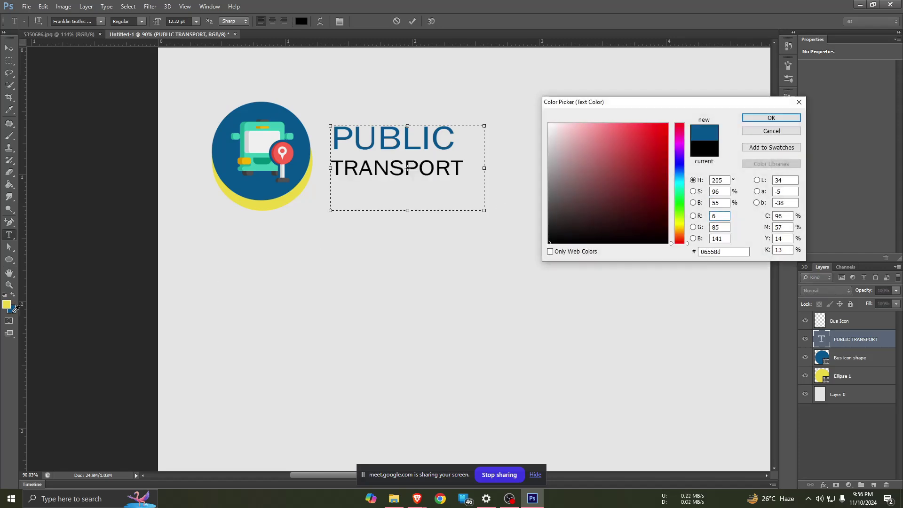
click(772, 118)
click(421, 136)
drag(455, 138, 332, 137)
- Browse the anti-aliasing, font style and font lists without changes, then commit the text
click(234, 21)
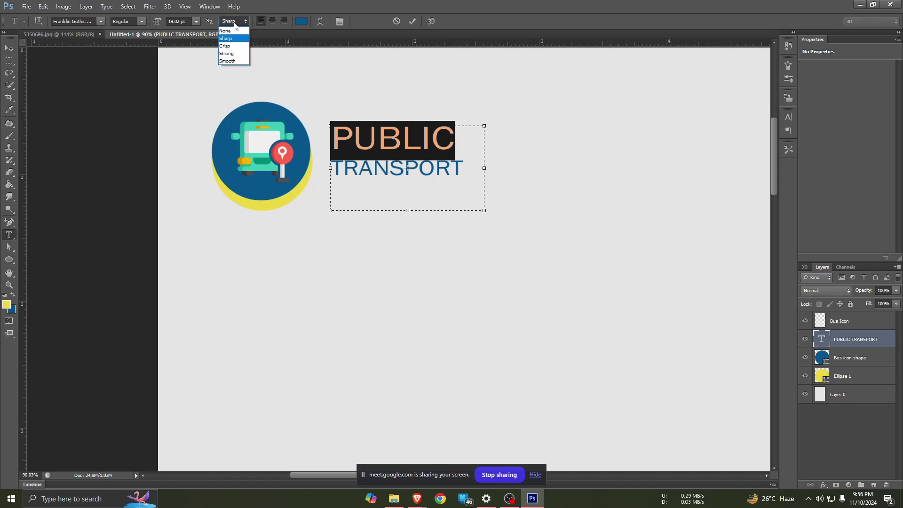
click(140, 22)
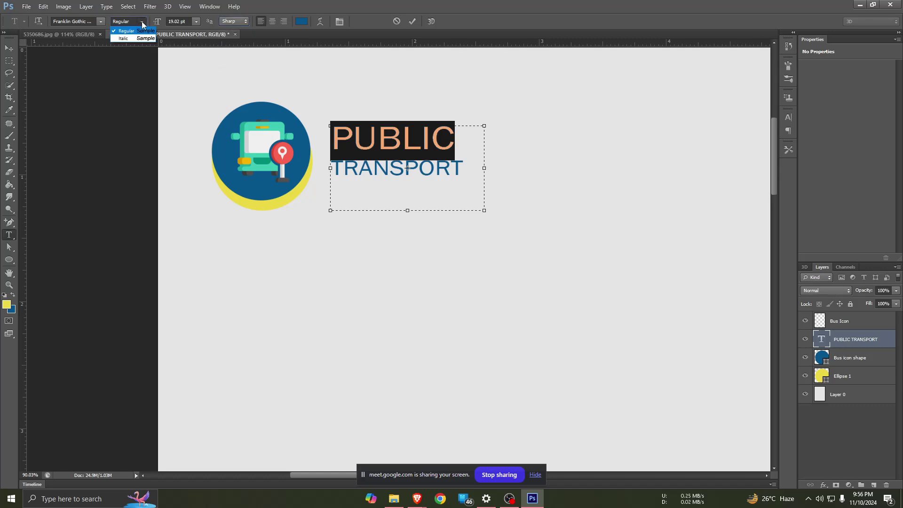
click(100, 22)
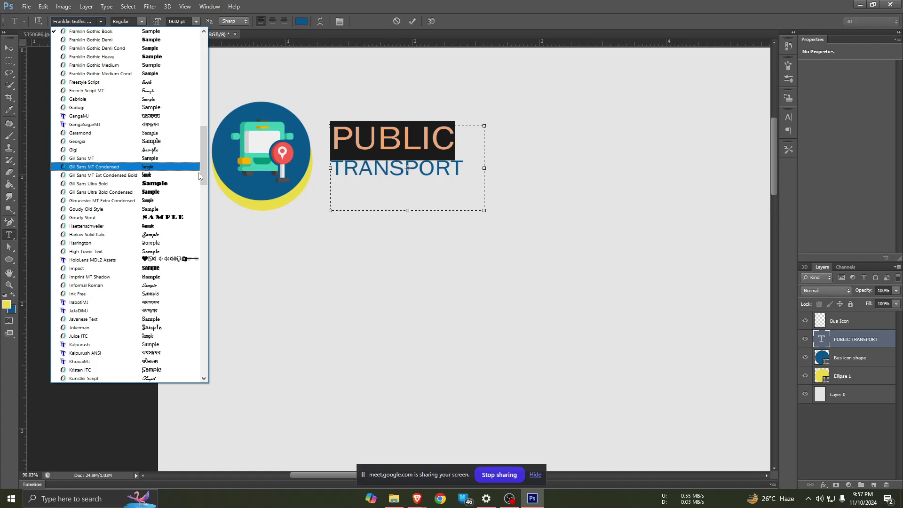
drag(206, 167, 213, 141)
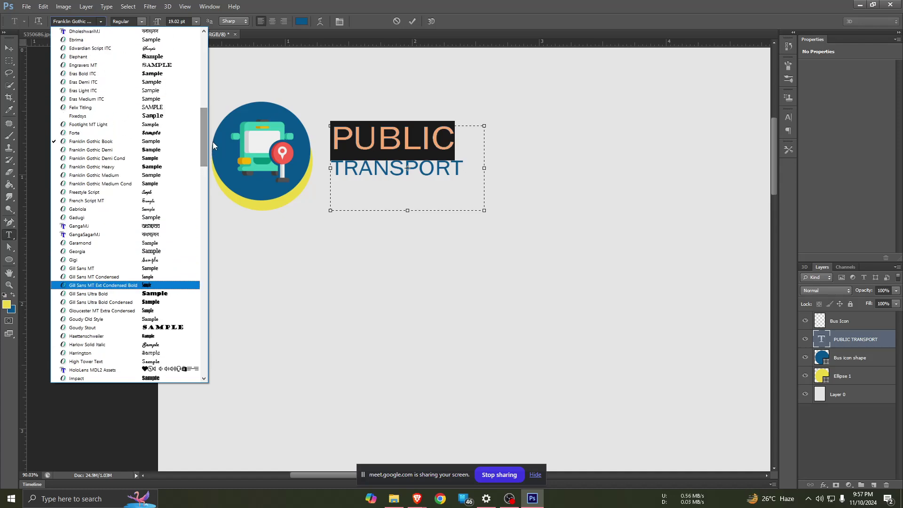
click(393, 153)
click(445, 175)
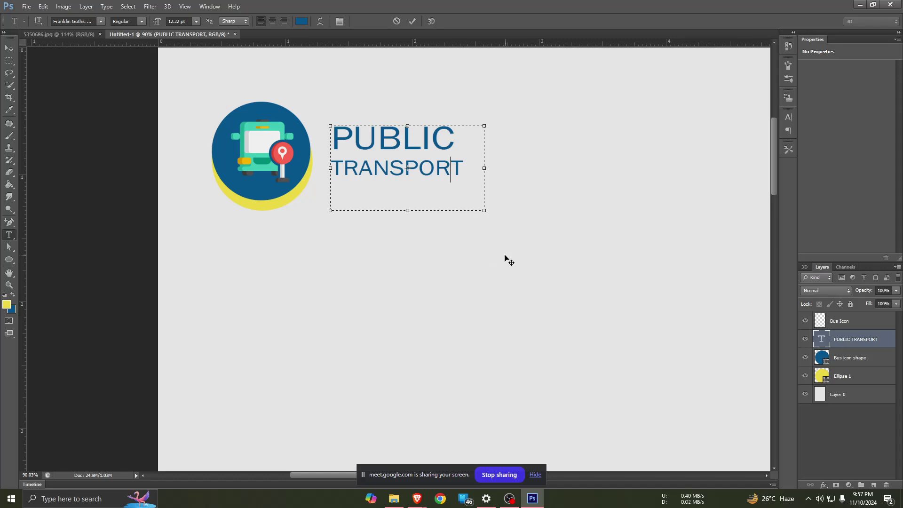
click(413, 20)
- Enlarge the PUBLIC TRANSPORT text to about 120% and shift it slightly right beside the logo
key(v)
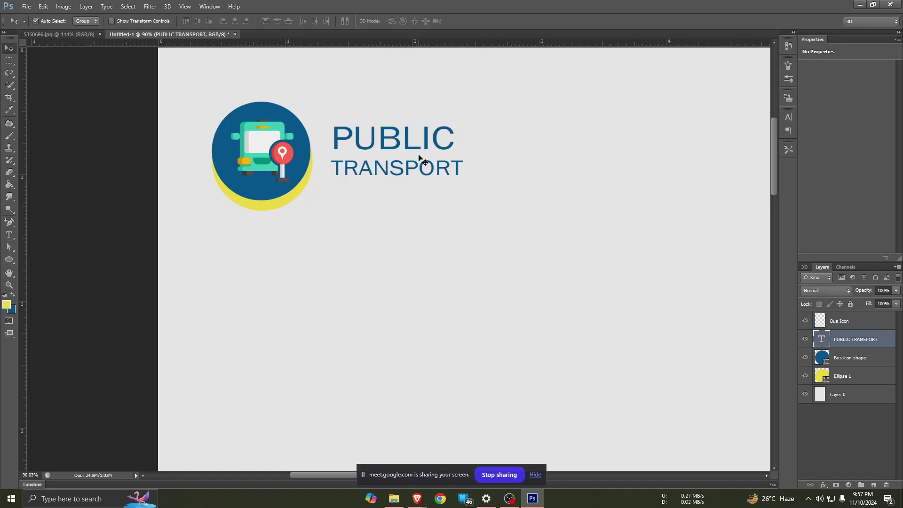
scroll(420, 160, right, 2)
scroll(415, 167, down, 2)
scroll(413, 168, down, 2)
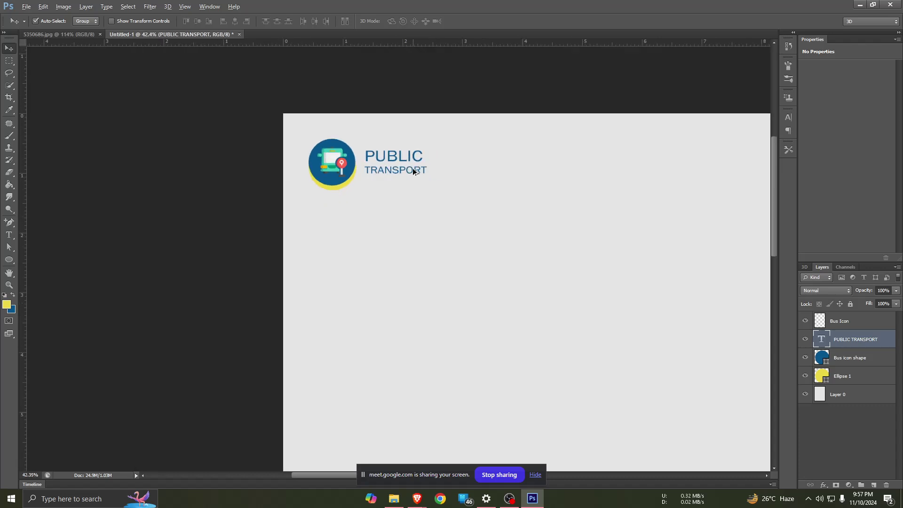
key(ctrl+t)
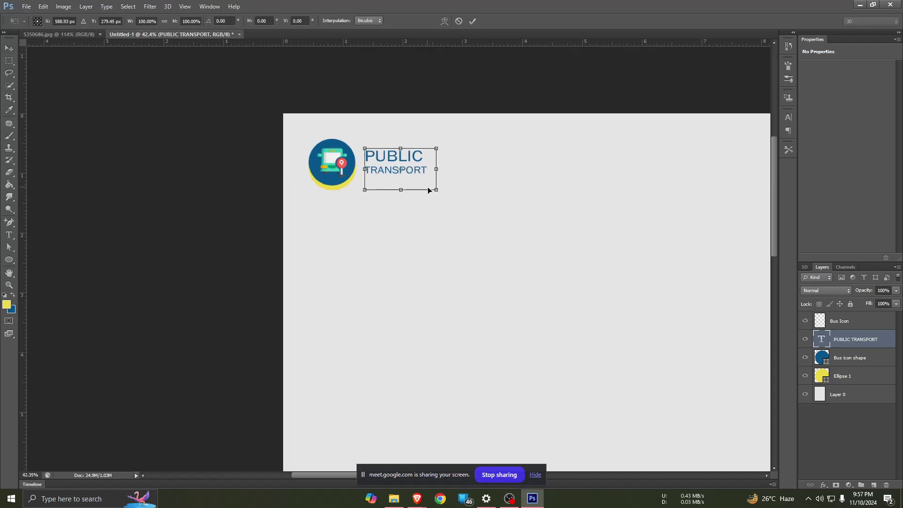
shift+drag(437, 189, 461, 224)
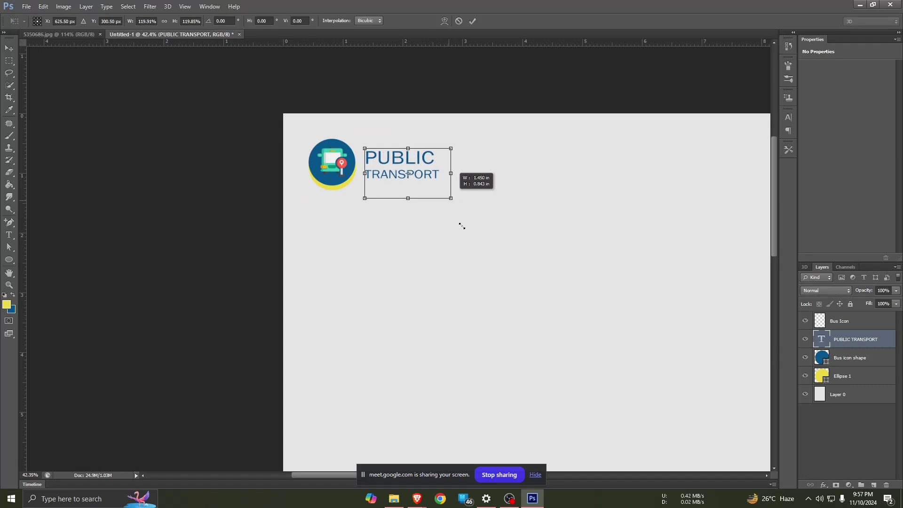
click(472, 21)
drag(400, 158, 405, 159)
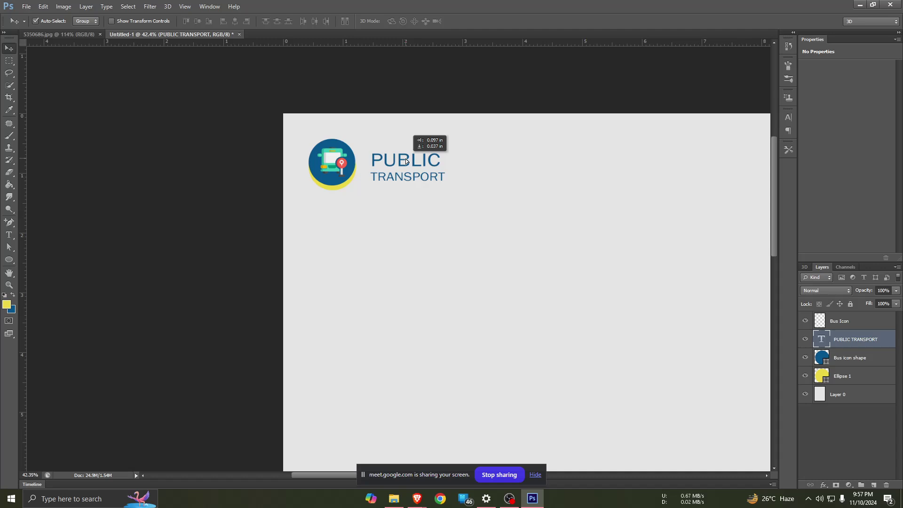
- Compare the layout with the 5350686.jpg reference poster and return to the design
click(66, 33)
scroll(372, 209, down, 1)
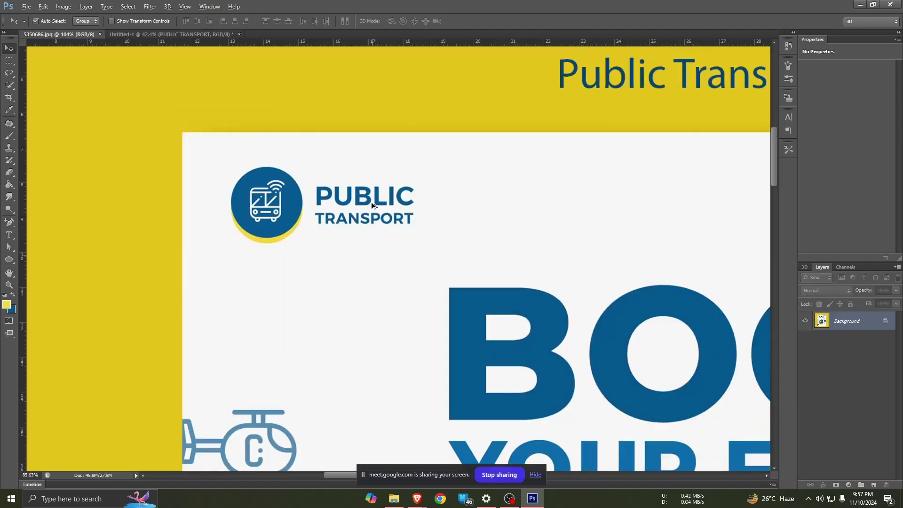
scroll(375, 195, down, 1)
key(alt)
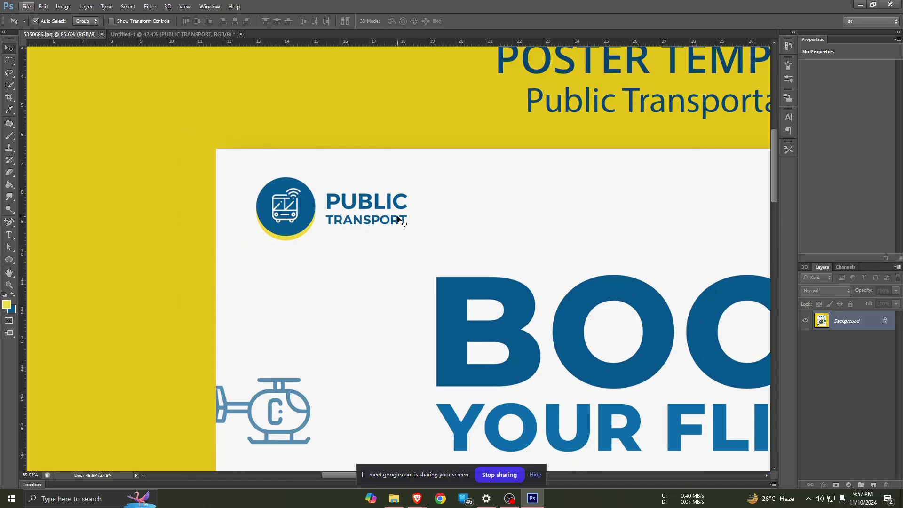
click(194, 31)
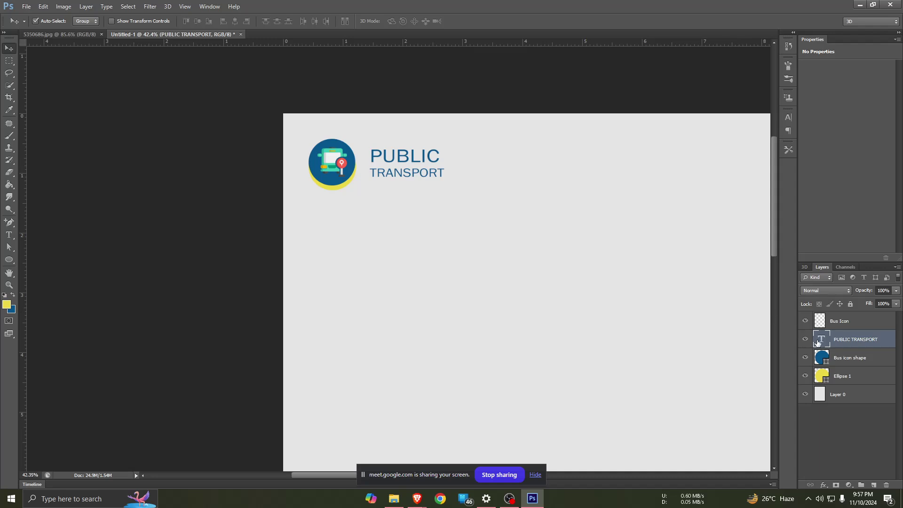
- Set the PUBLIC TRANSPORT text in Franklin Gothic Demi Cond and nudge it up beside the icon
key(t)
key(Return)
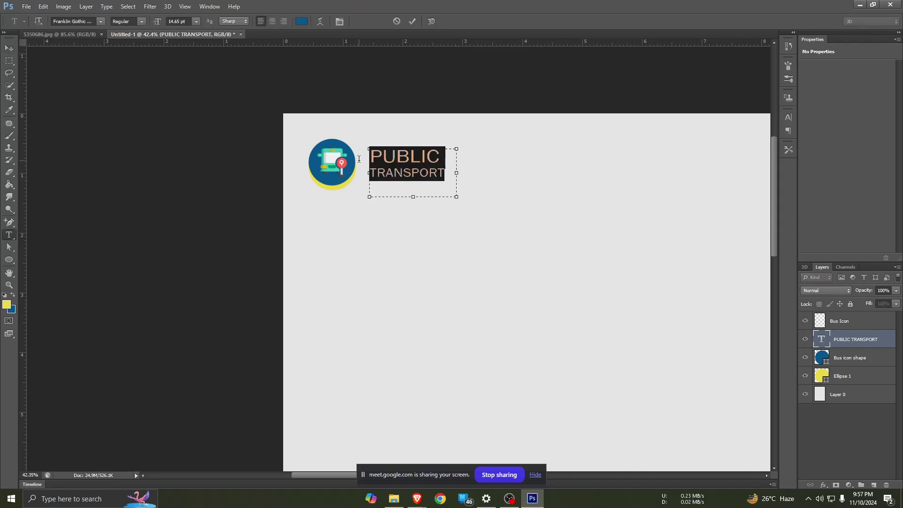
click(98, 24)
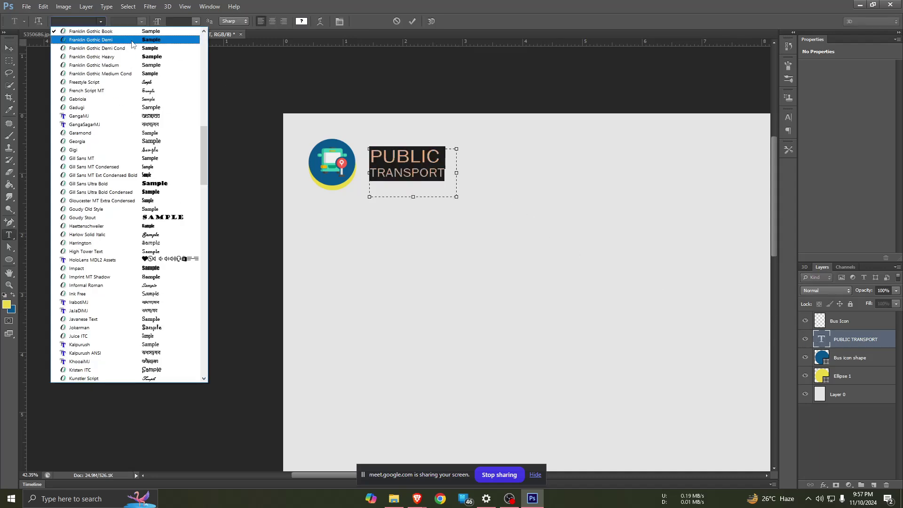
click(138, 48)
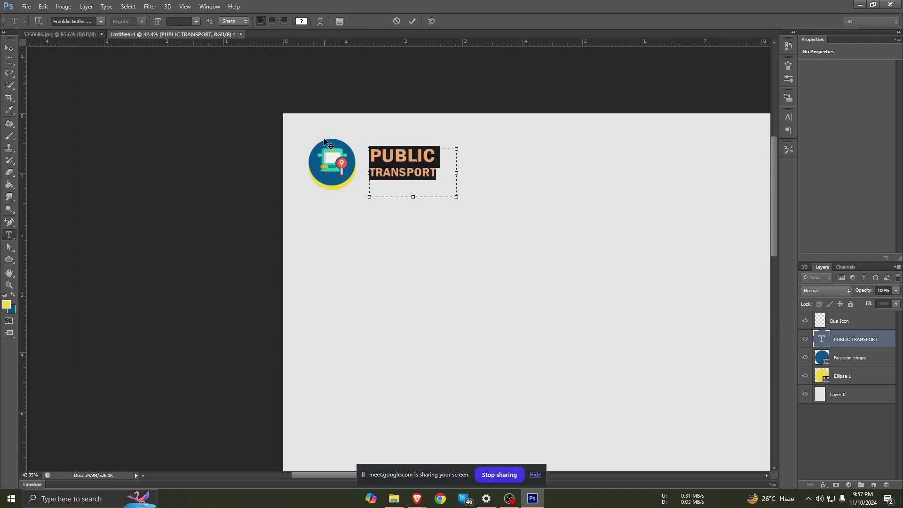
drag(446, 263, 449, 263)
drag(440, 262, 441, 256)
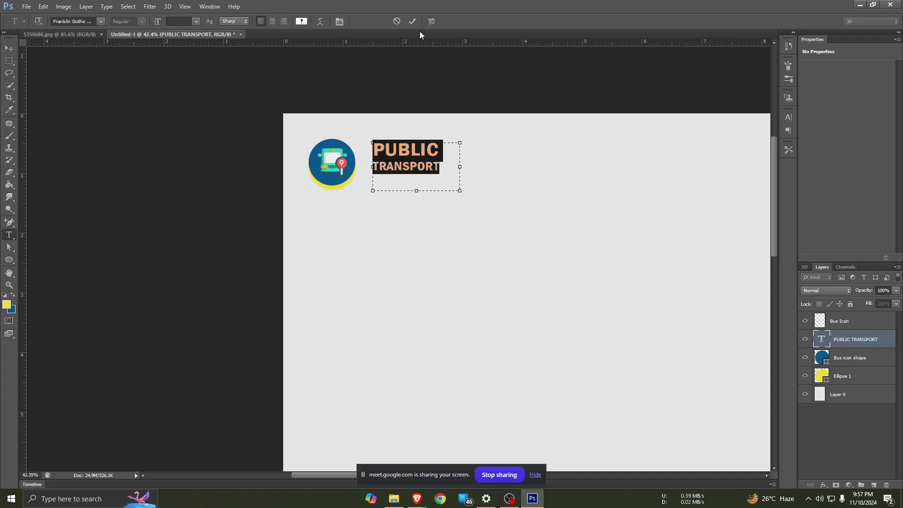
click(412, 21)
key(v)
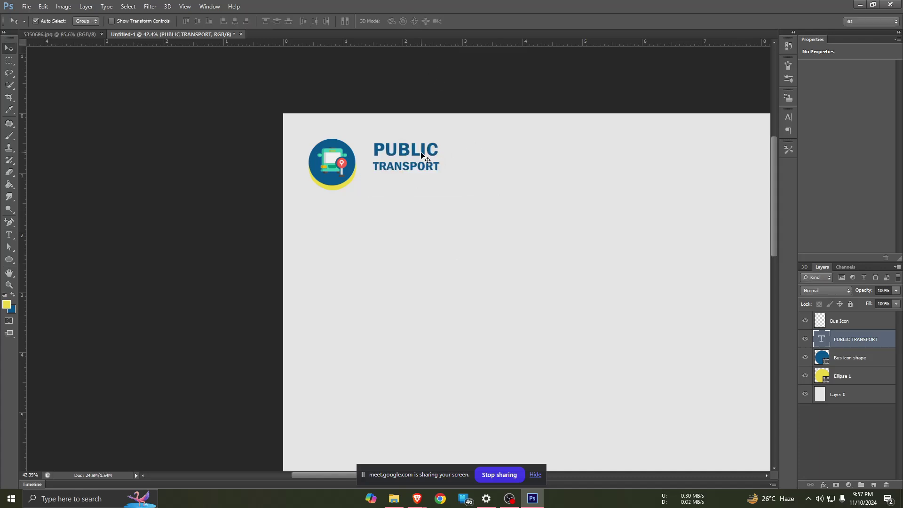
- Stretch the title slightly wider and move it next to the bus icon
key(ctrl+t)
drag(460, 165, 471, 165)
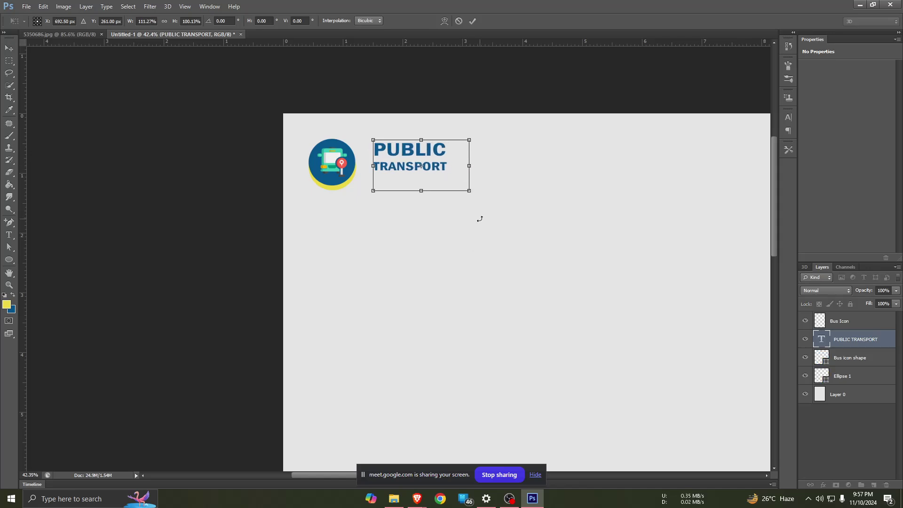
click(477, 24)
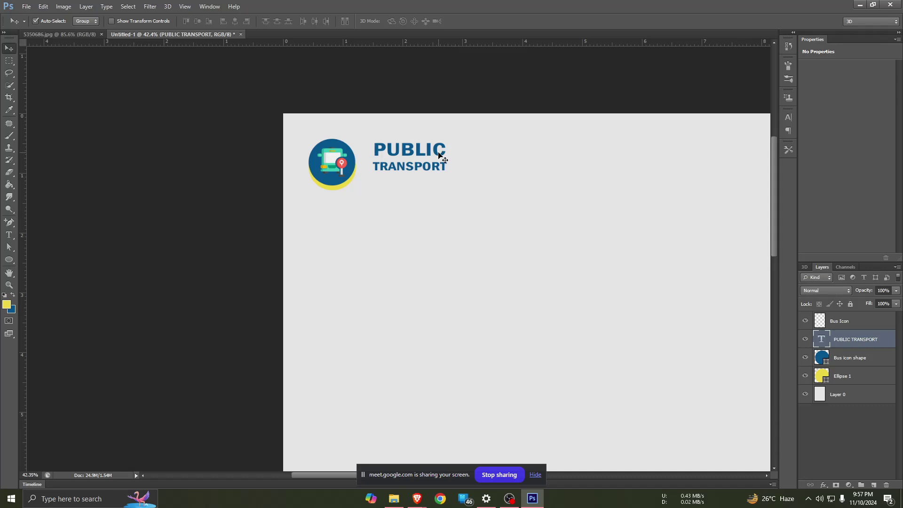
drag(414, 148, 409, 152)
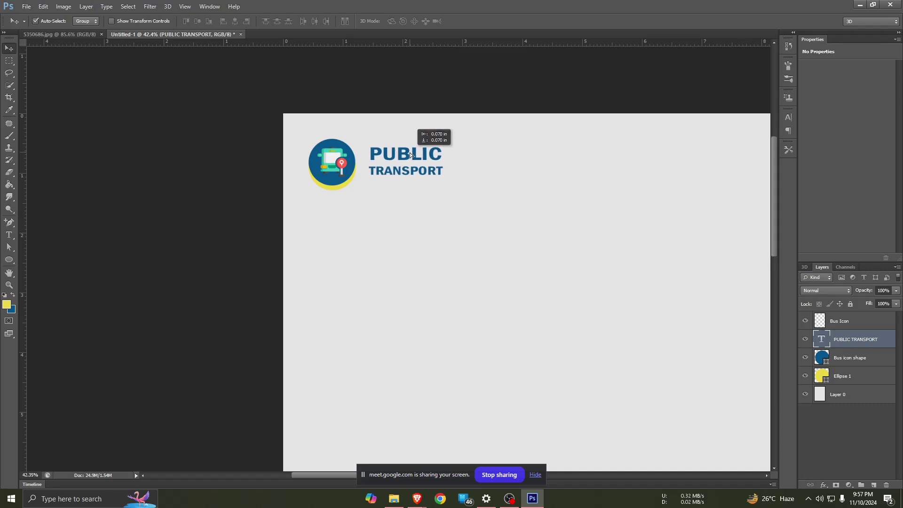
- Review the whole reference poster fitted in view, then return to the design
click(75, 33)
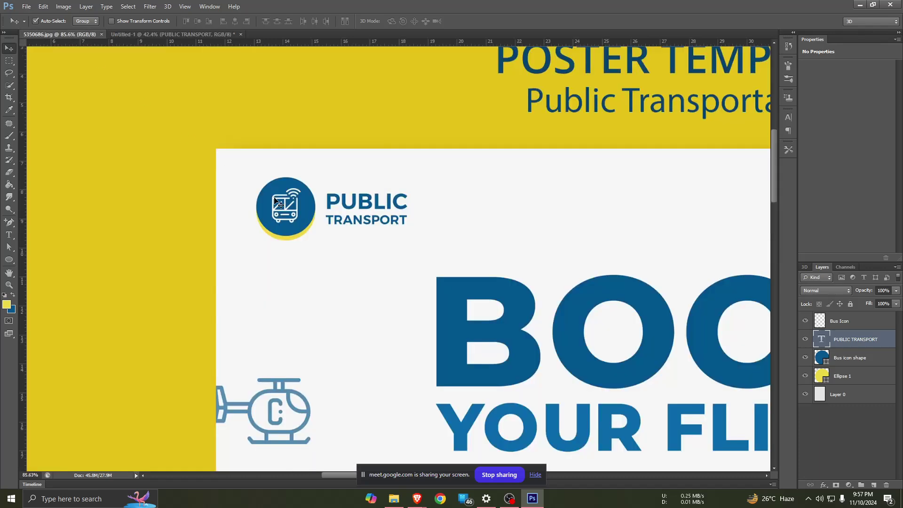
scroll(501, 349, down, 3)
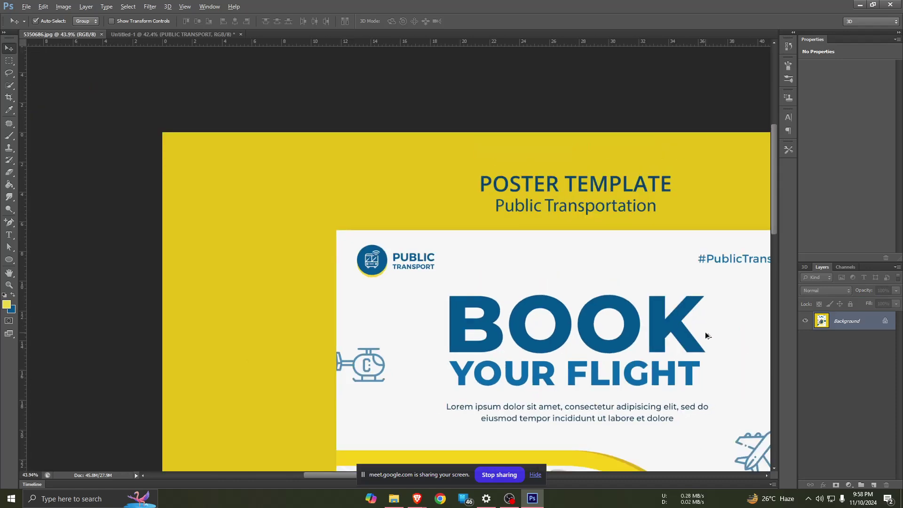
scroll(701, 325, up, 1)
scroll(678, 326, up, 1)
scroll(672, 326, down, 1)
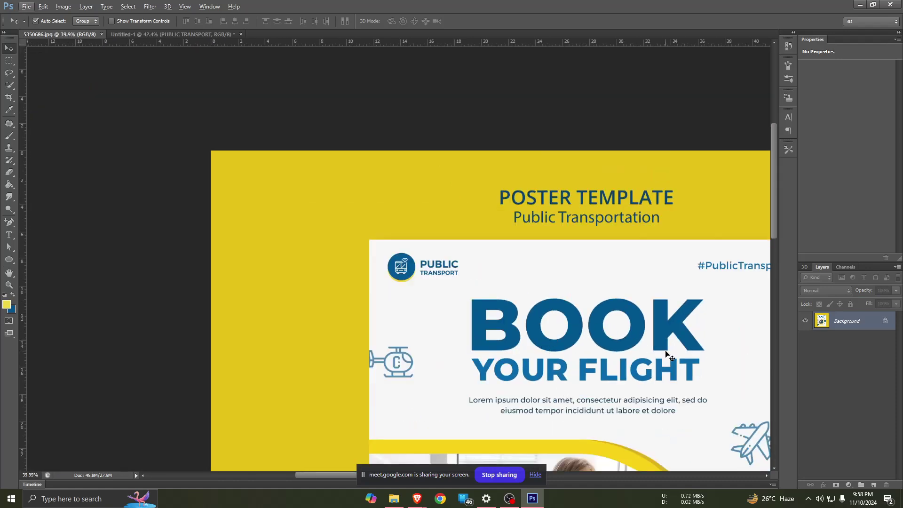
click(170, 34)
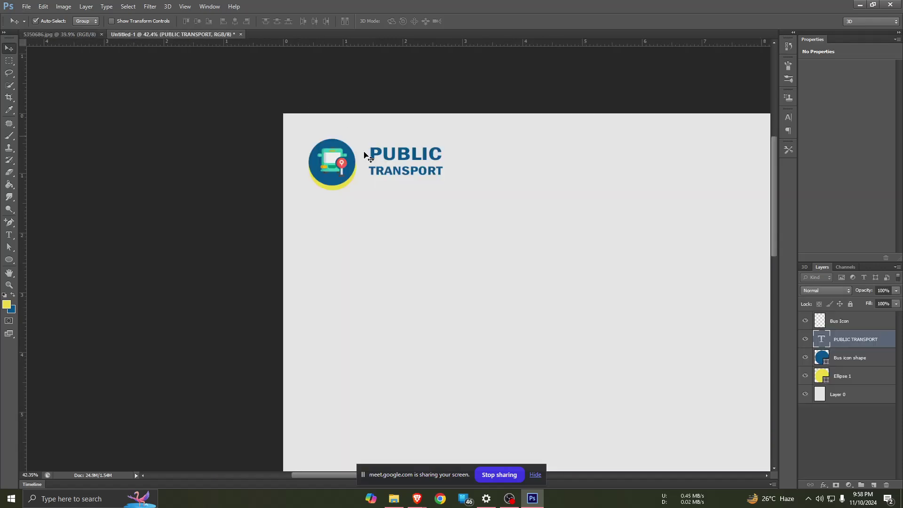
key(ctrl+Tab)
scroll(541, 325, down, 2)
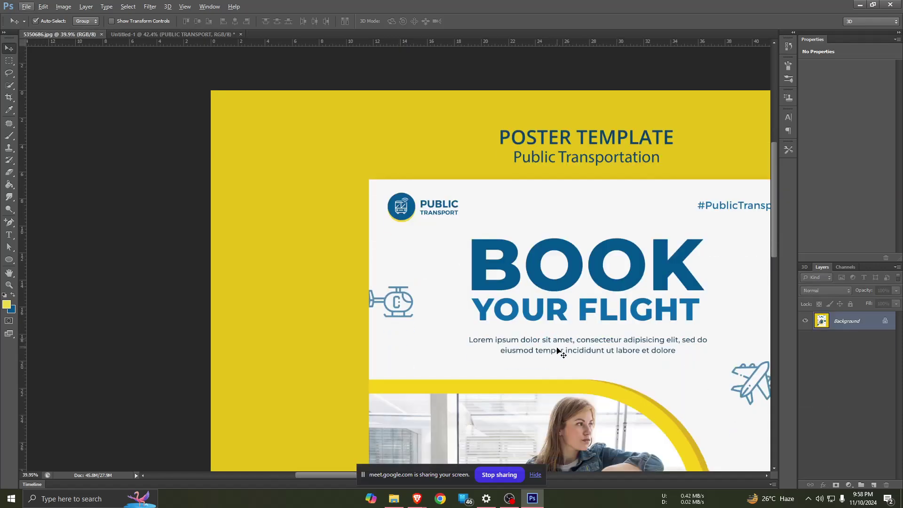
scroll(570, 329, down, 2)
scroll(606, 328, down, 2)
scroll(607, 328, down, 1)
key(ctrl+0)
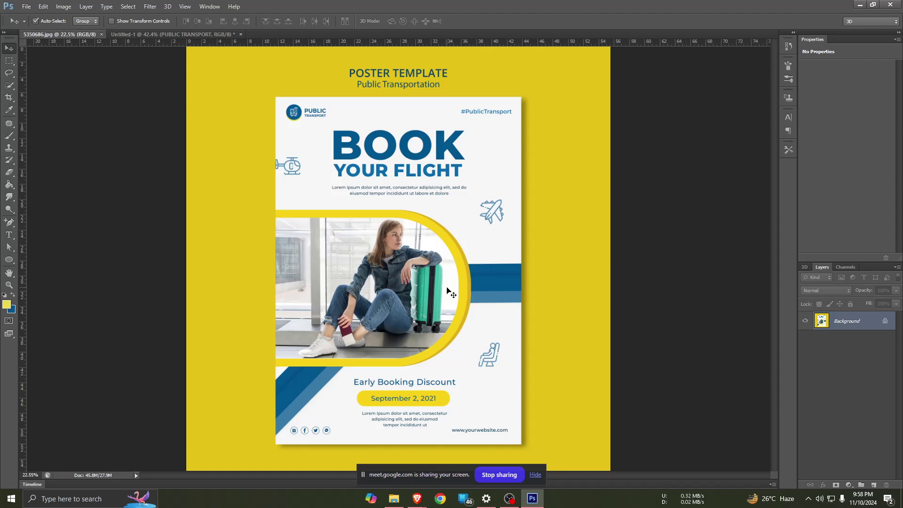
click(158, 36)
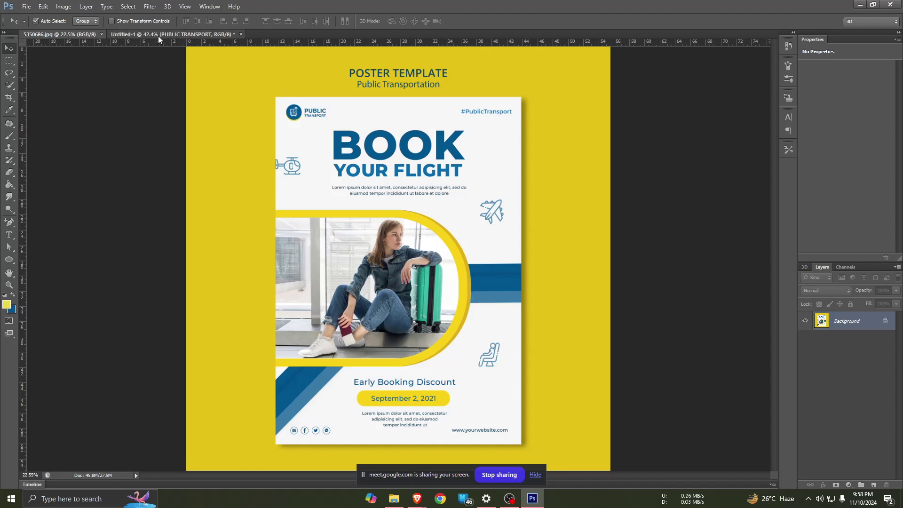
scroll(228, 254, down, 2)
scroll(353, 336, down, 3)
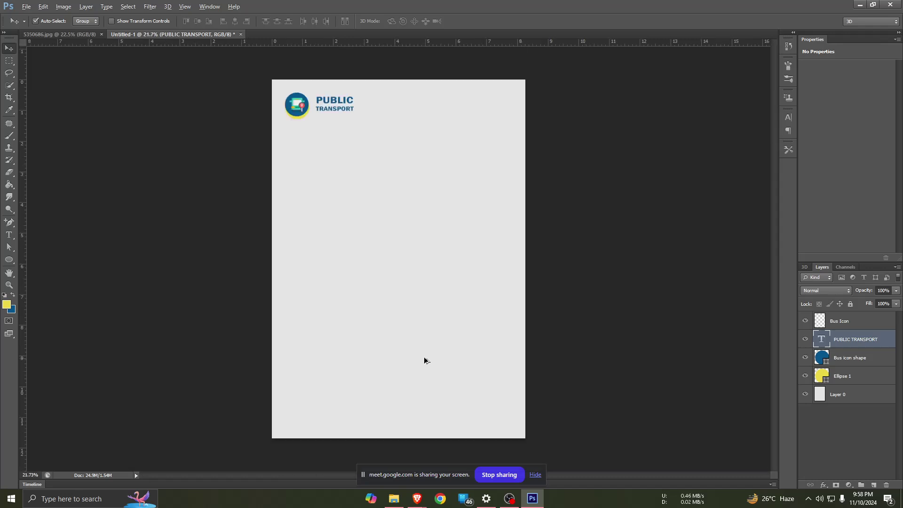
scroll(43, 248, up, 1)
drag(9, 259, 67, 267)
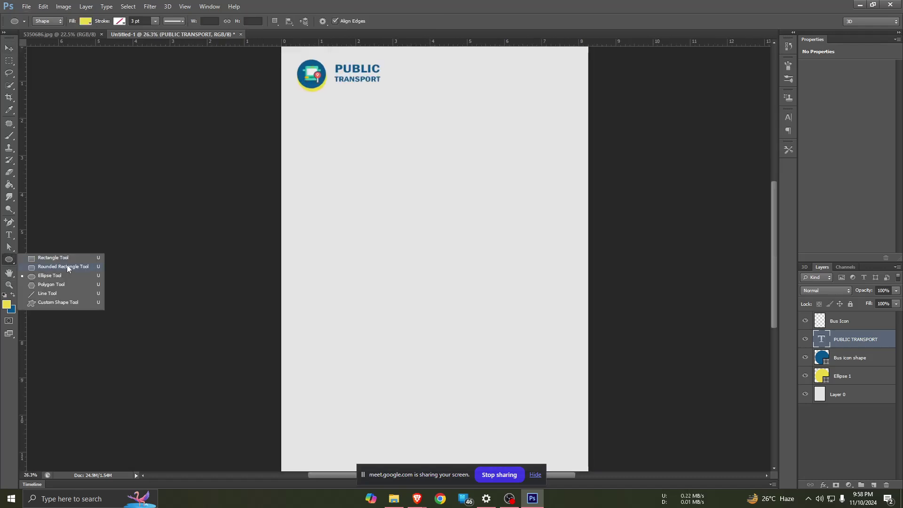
click(67, 266)
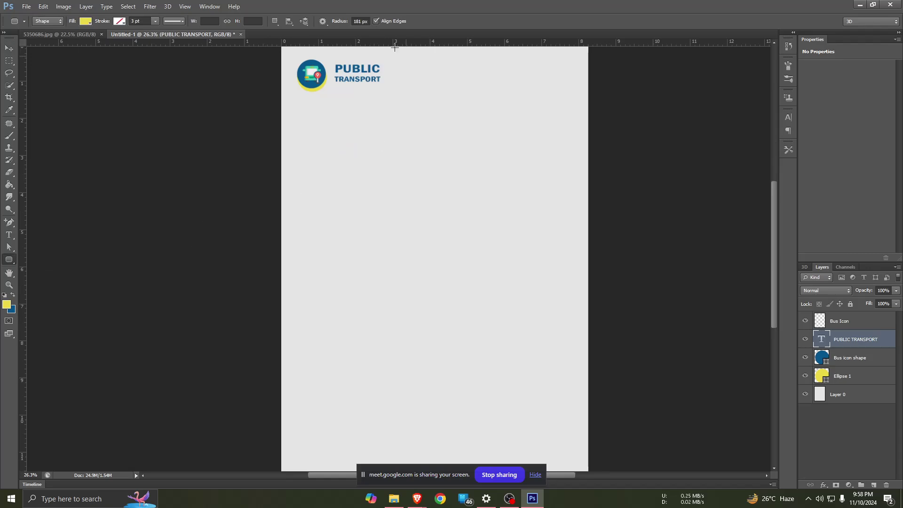
click(326, 24)
drag(322, 167, 548, 308)
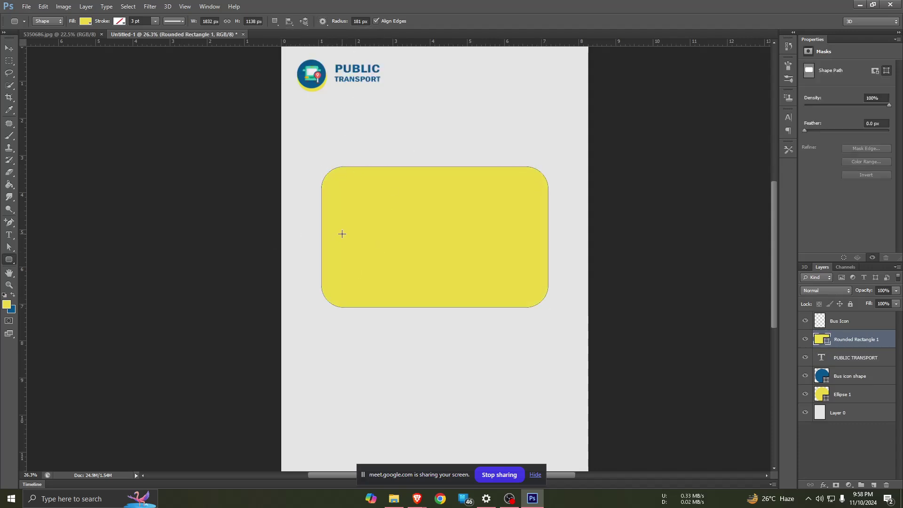
click(353, 21)
text(224)
click(411, 106)
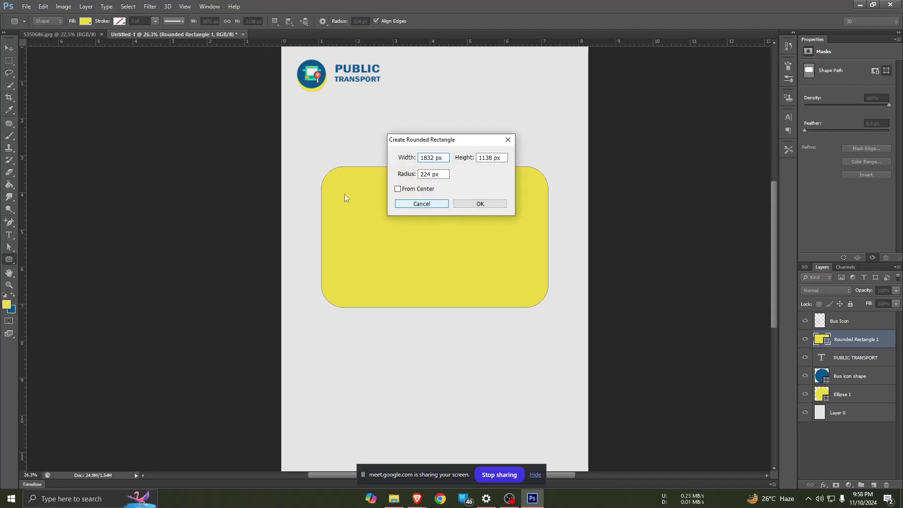
key(Escape)
click(9, 247)
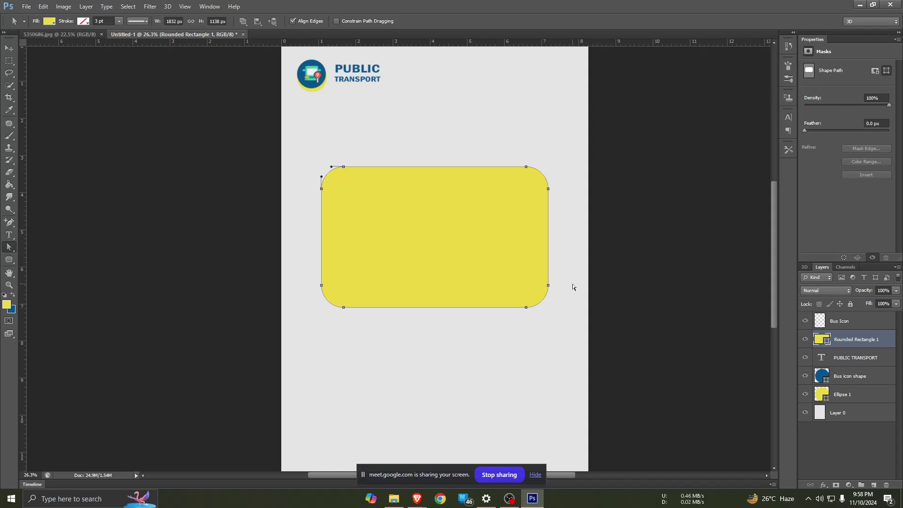
drag(548, 286, 515, 266)
key(ctrl+z)
key(ctrl+z)
key(ctrl+z)
key(ctrl+alt+z)
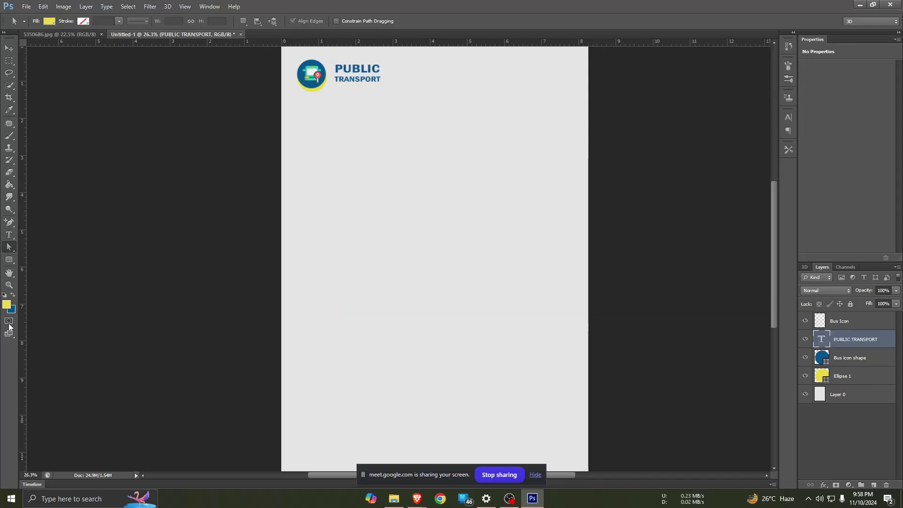
- Draw a yellow rounded rectangle with a 500 px corner radius as a pill shape
drag(9, 260, 28, 258)
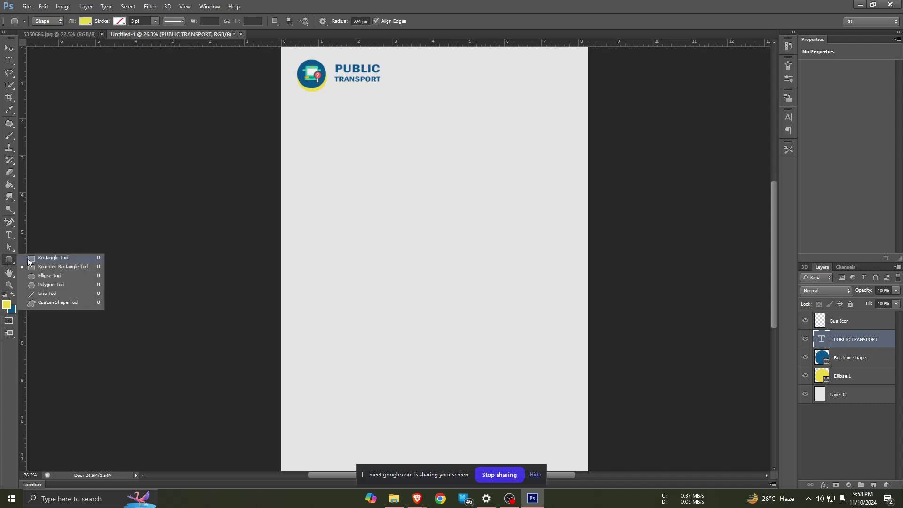
click(47, 266)
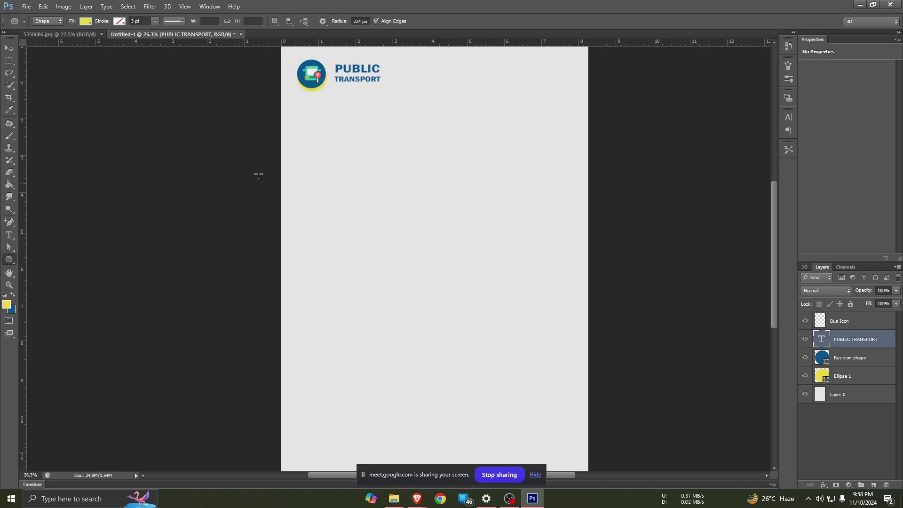
drag(332, 143, 556, 287)
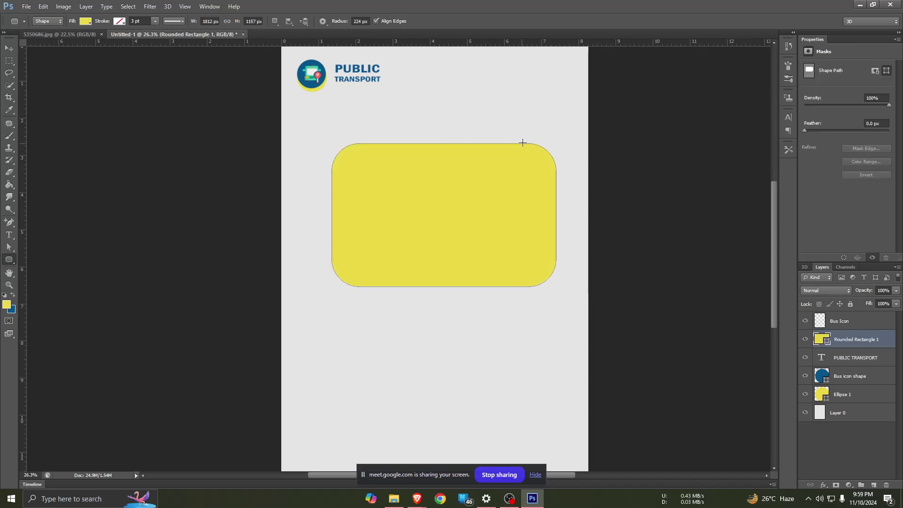
key(ctrl+z)
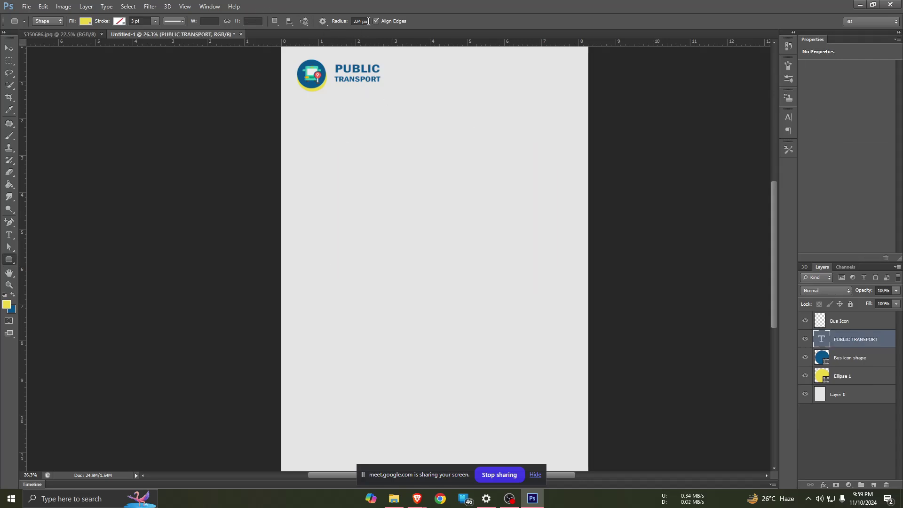
drag(368, 21, 332, 19)
text(500)
key(Return)
mouse_move(367, 137)
mouse_down()
mouse_move(555, 322)
mouse_move(591, 250)
mouse_up()
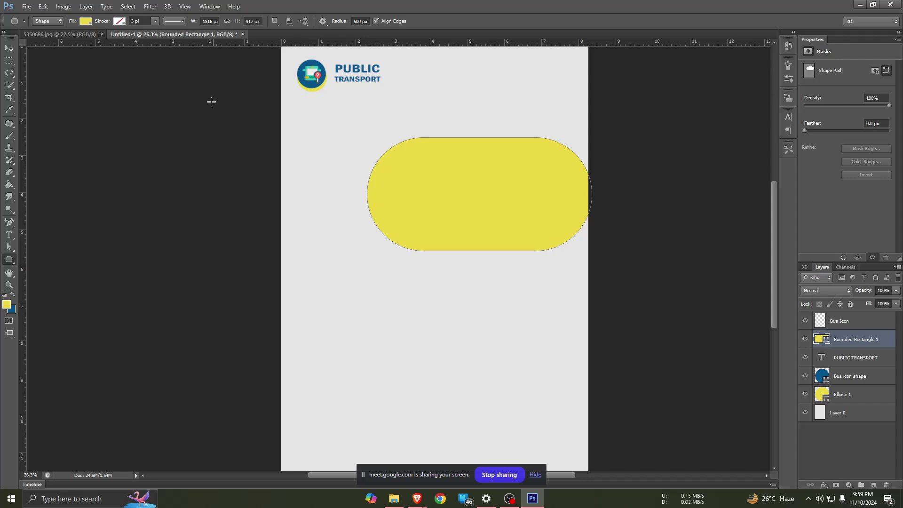
- Move the pill toward the left edge, enlarge it about 120%, and select it
key(v)
mouse_move(444, 192)
mouse_down()
mouse_move(329, 257)
mouse_move(292, 253)
mouse_up()
key(ctrl+t)
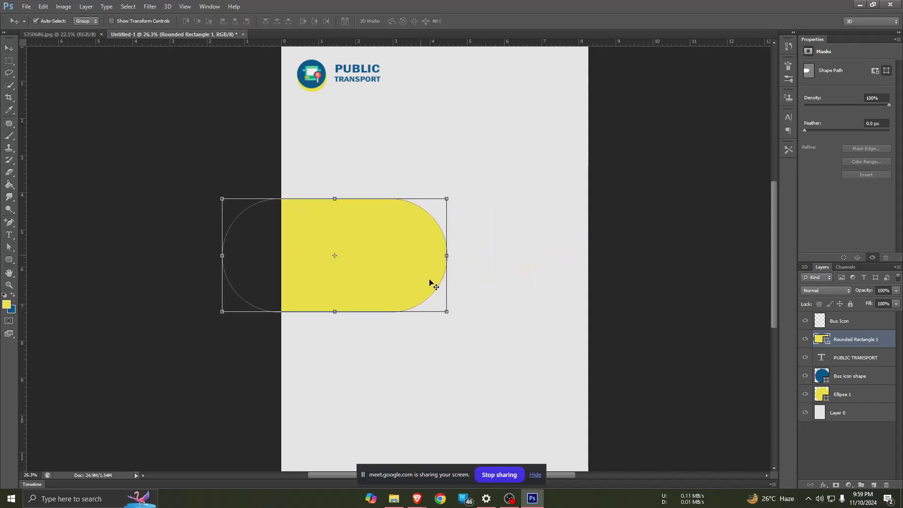
drag(446, 311, 494, 334)
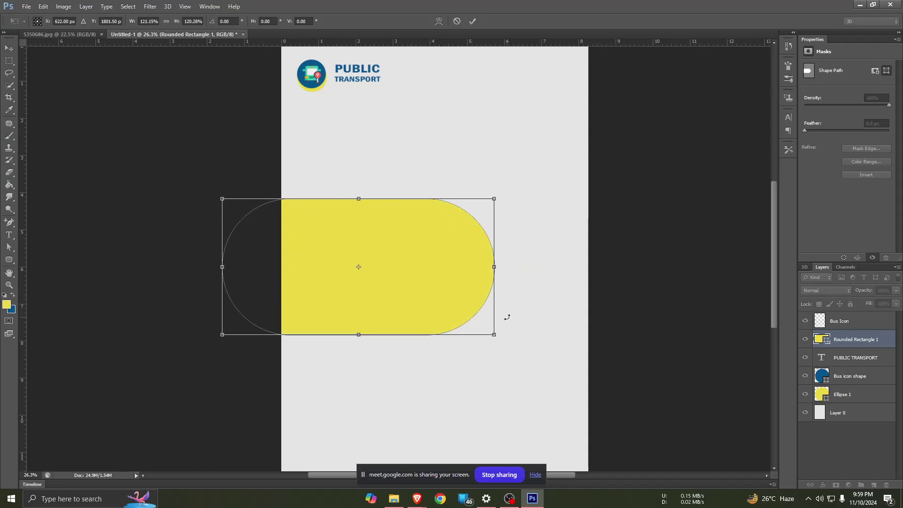
key(Return)
click(516, 222)
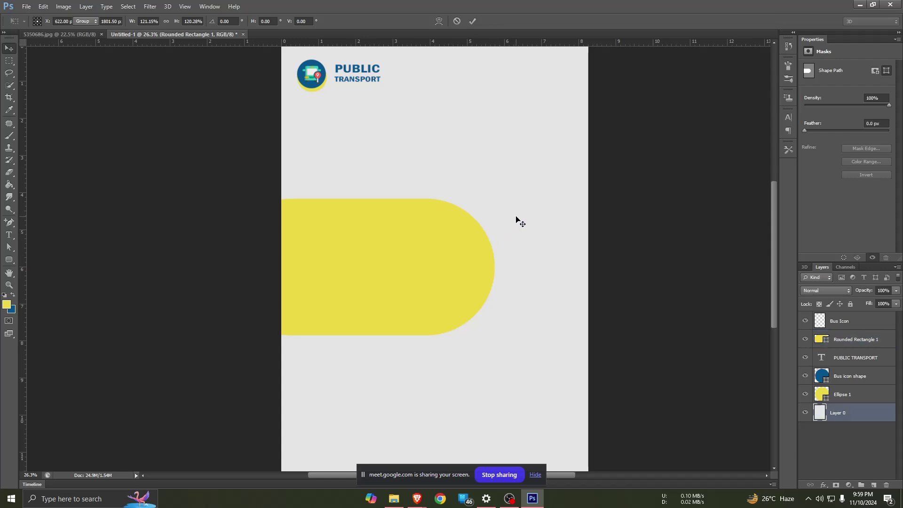
click(426, 245)
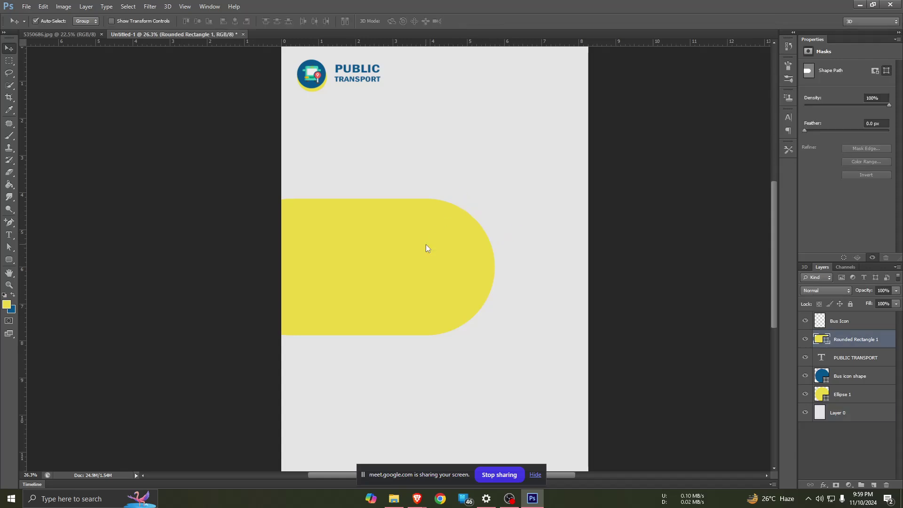
- Duplicate the pill slightly right, fill the copy with darker yellow #ddca3b, and place it behind
drag(396, 265, 414, 266)
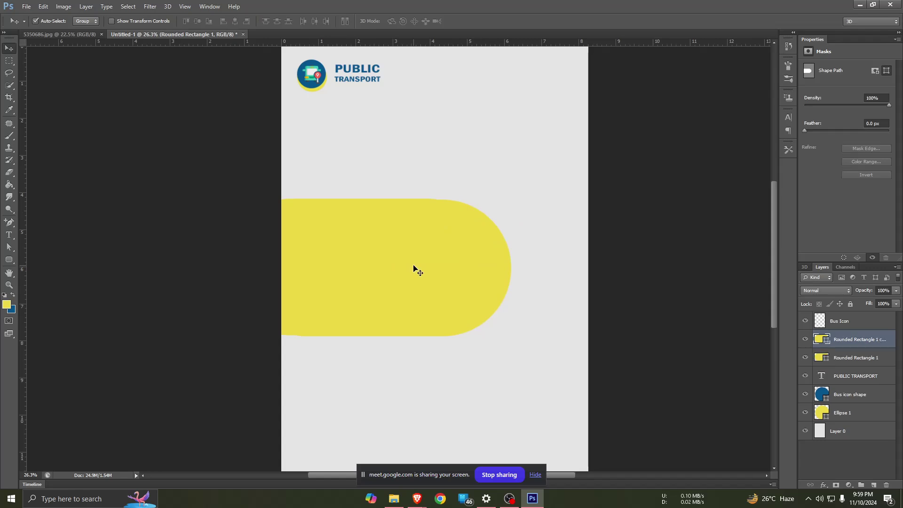
click(6, 308)
click(636, 140)
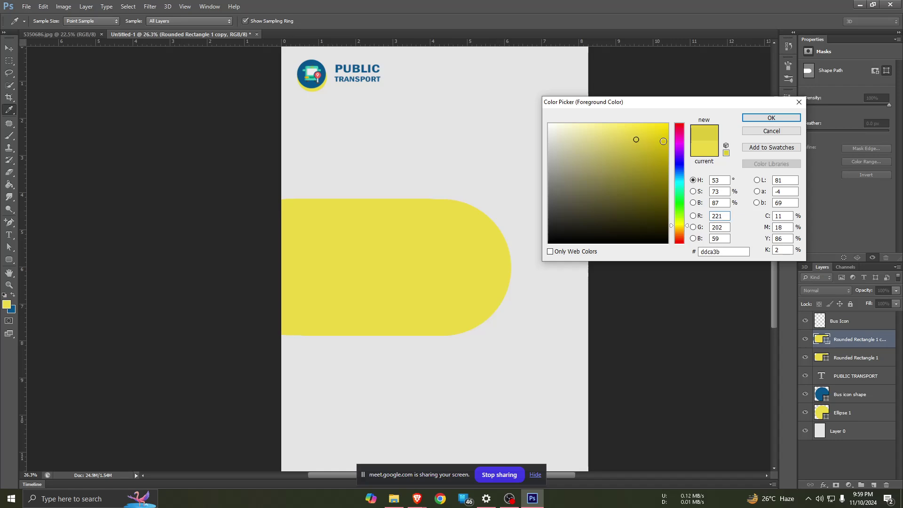
click(783, 119)
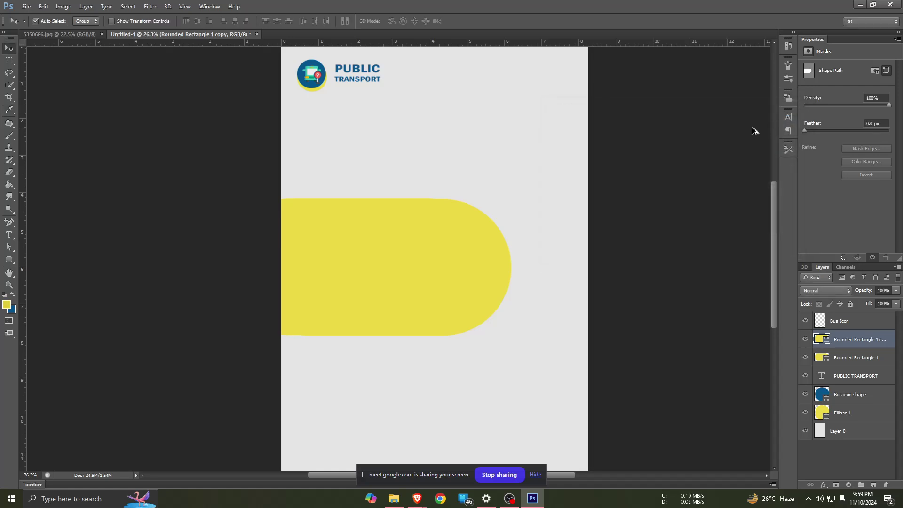
key(alt+BackSpace)
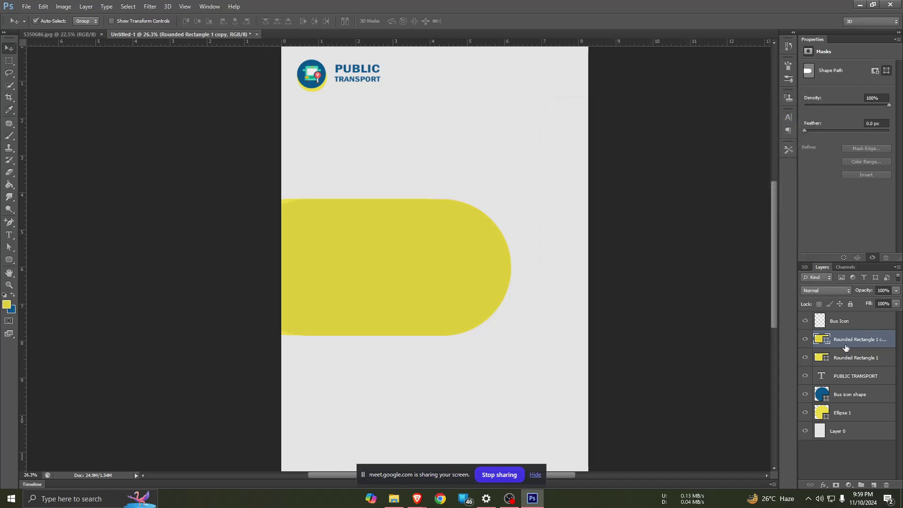
drag(851, 358, 852, 335)
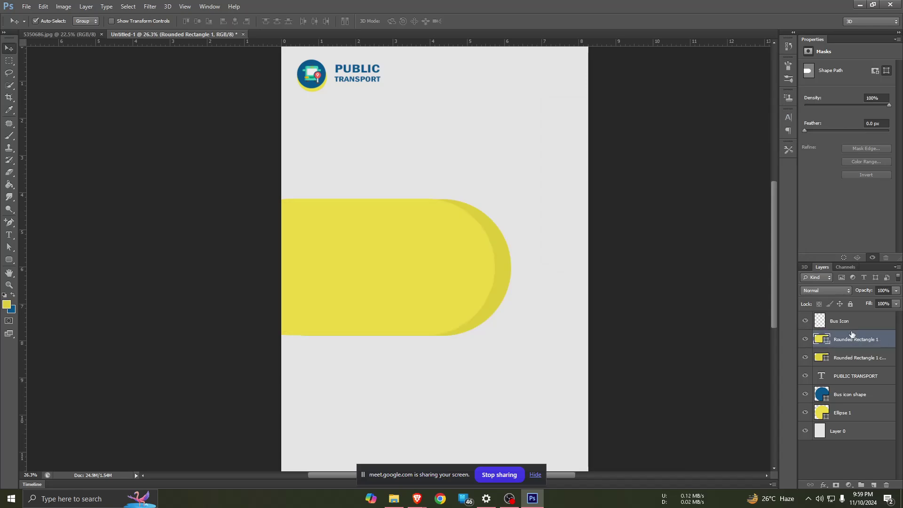
drag(505, 259, 506, 261)
click(473, 282)
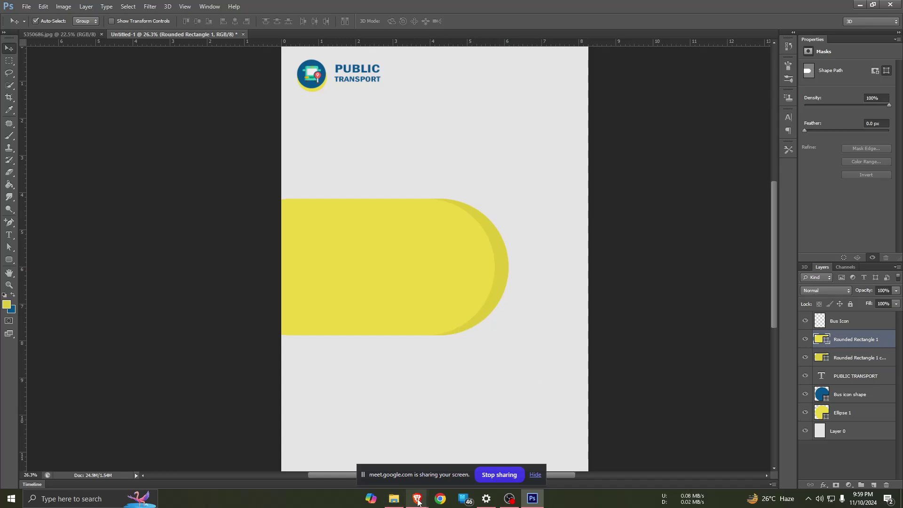
- Briefly check the Downloads folder in File Explorer, then return to Photoshop
click(394, 498)
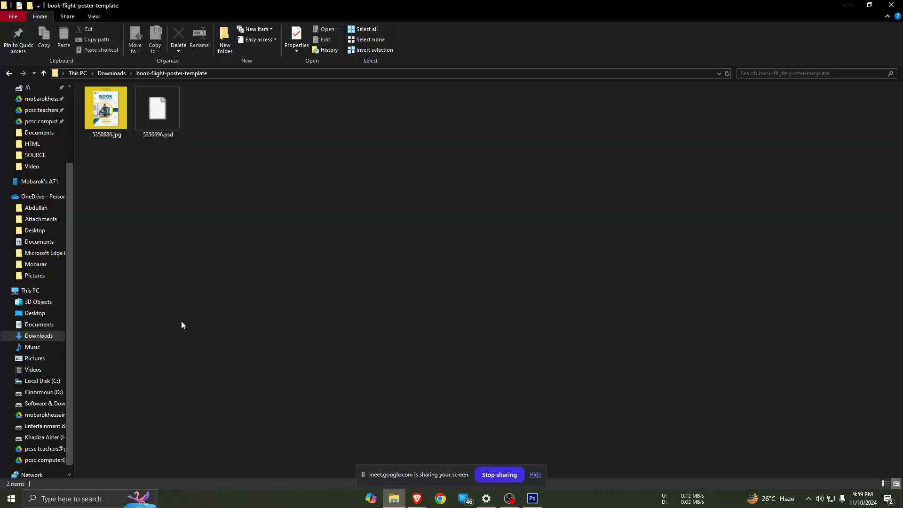
click(112, 73)
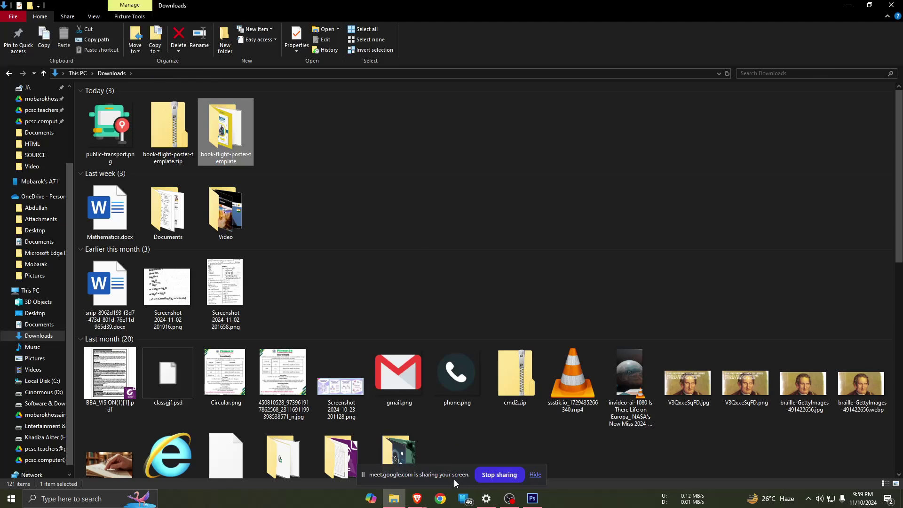
click(533, 499)
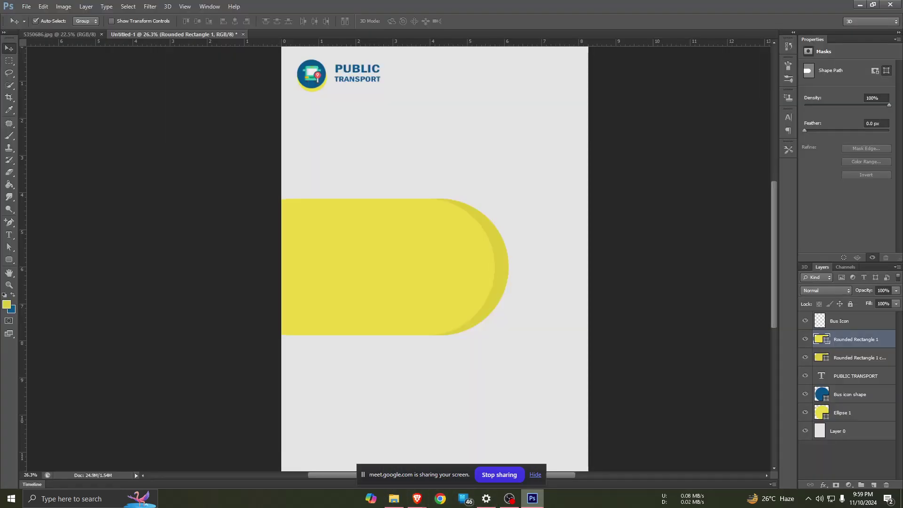
- Marquee the traveller photo on 5350686.jpg and drag it into the poster as a new layer
click(61, 35)
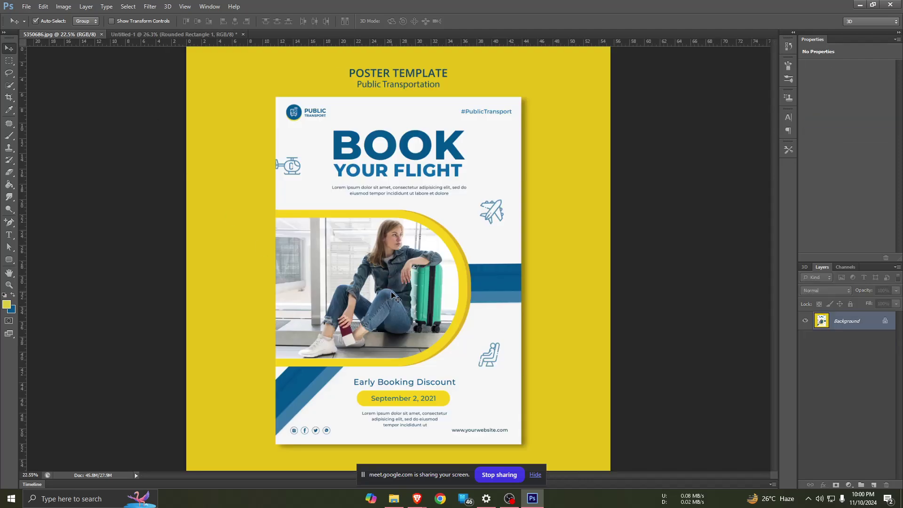
click(9, 61)
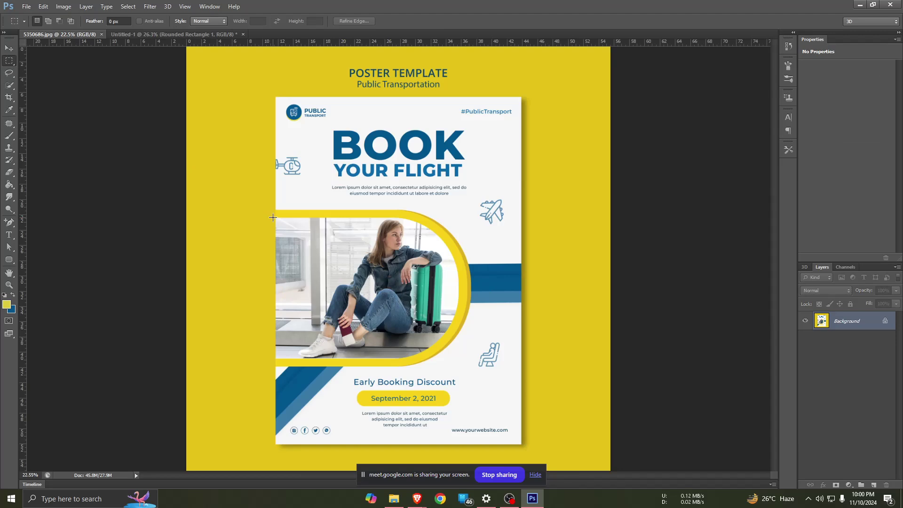
drag(273, 217, 462, 357)
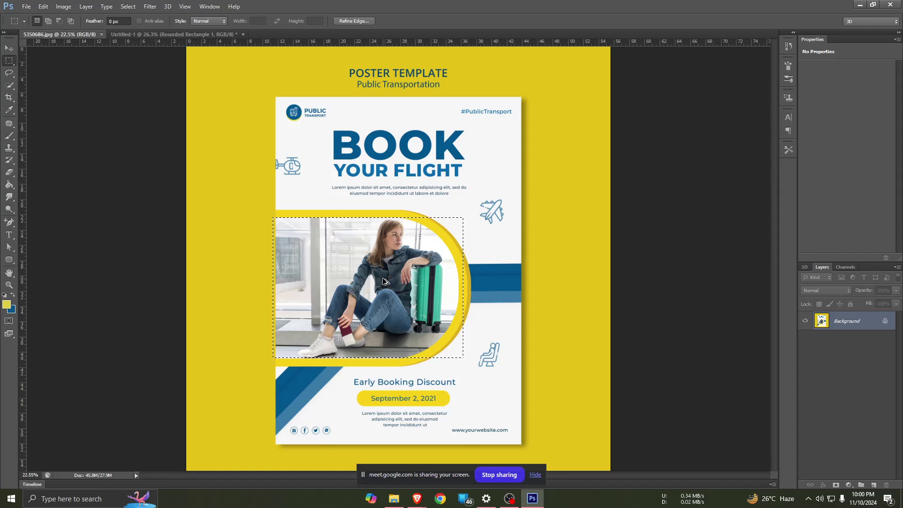
mouse_move(381, 295)
mouse_down()
mouse_move(237, 128)
mouse_move(192, 40)
mouse_move(385, 278)
mouse_up()
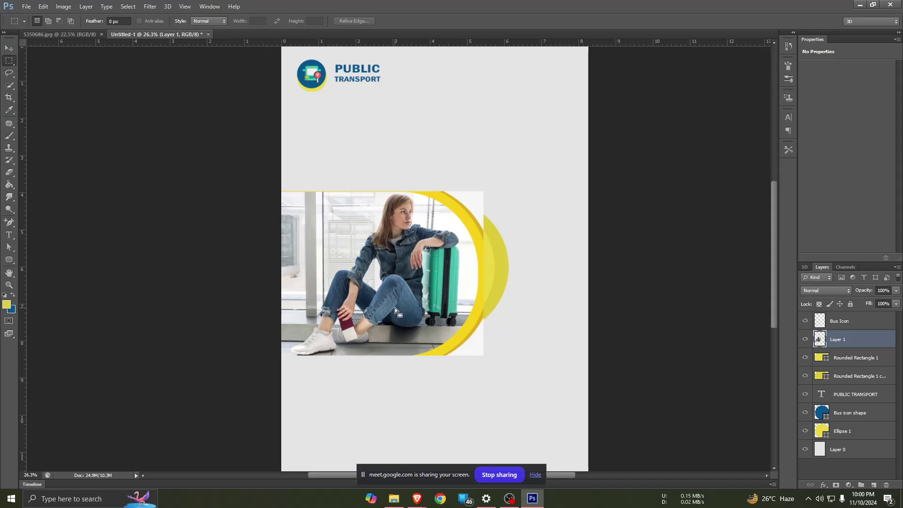
- Move the traveller photo lower and left over the yellow pill
click(10, 49)
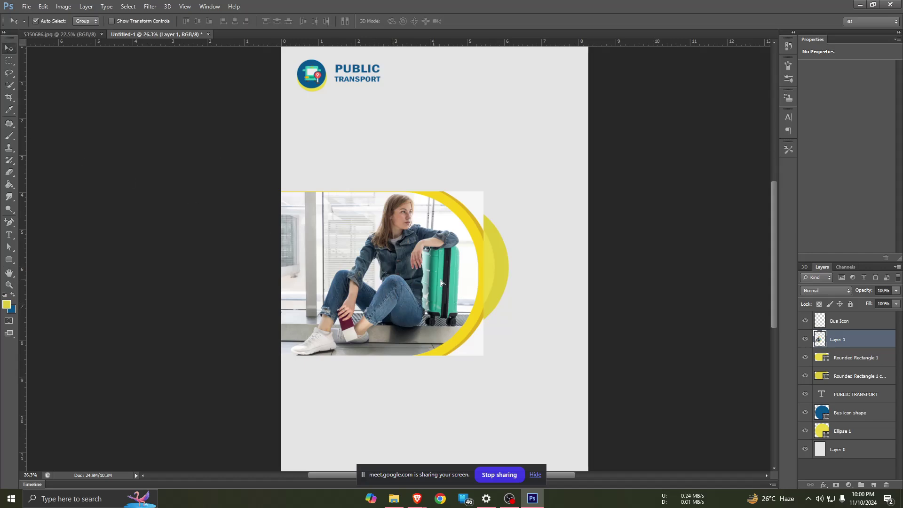
drag(441, 280, 466, 255)
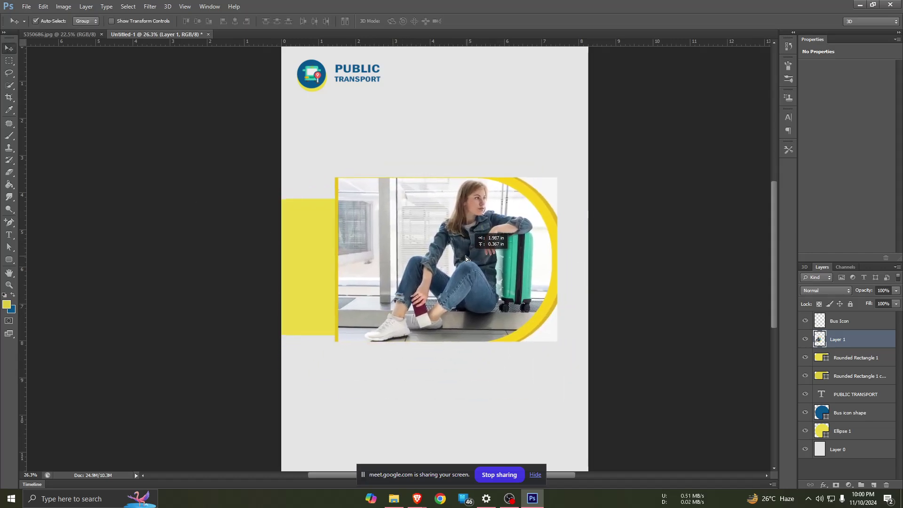
drag(465, 256, 428, 296)
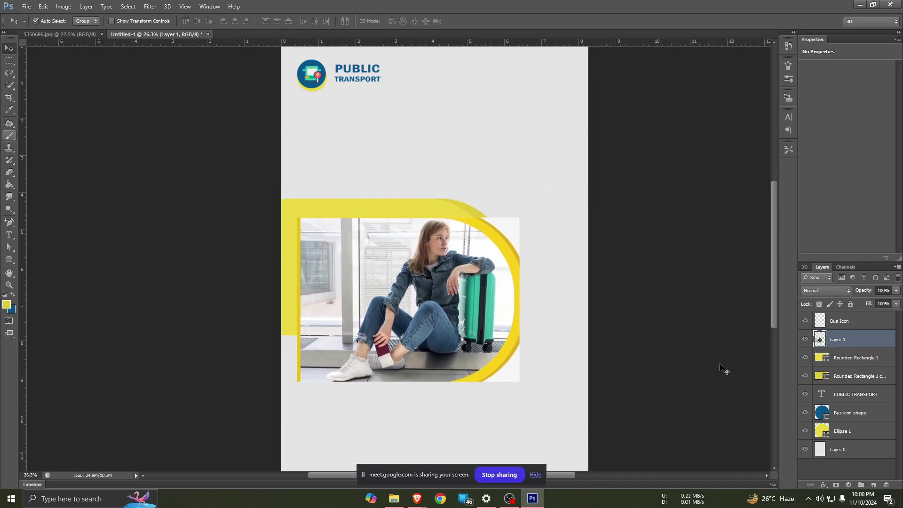
- Trim the photo's right side, align it to the left edge, and stack the bright pill above it
click(8, 60)
mouse_move(486, 204)
mouse_down()
mouse_move(532, 235)
mouse_move(538, 252)
mouse_move(519, 207)
mouse_move(503, 210)
mouse_move(549, 280)
mouse_move(541, 368)
mouse_move(541, 359)
mouse_move(511, 393)
mouse_up()
key(ctrl+d)
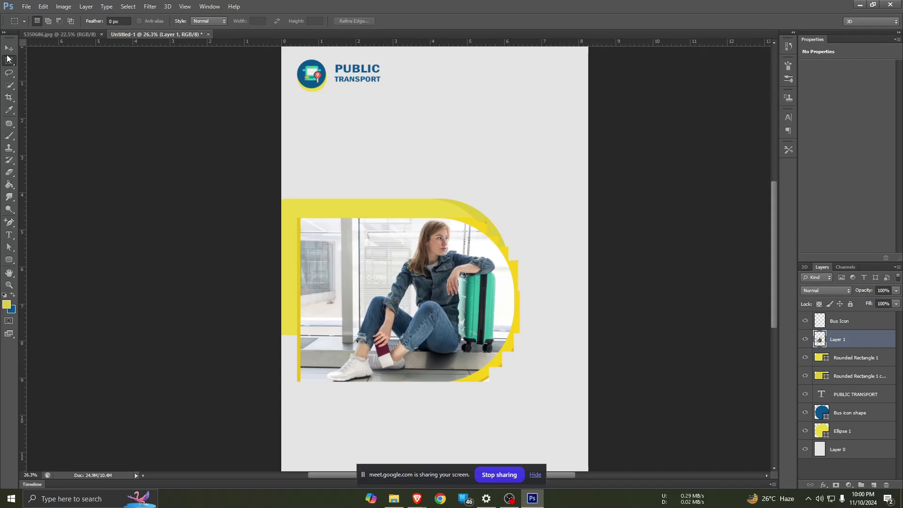
key(v)
mouse_move(435, 324)
mouse_down()
mouse_move(396, 333)
mouse_move(487, 402)
mouse_move(425, 333)
mouse_move(423, 305)
mouse_move(418, 324)
mouse_up()
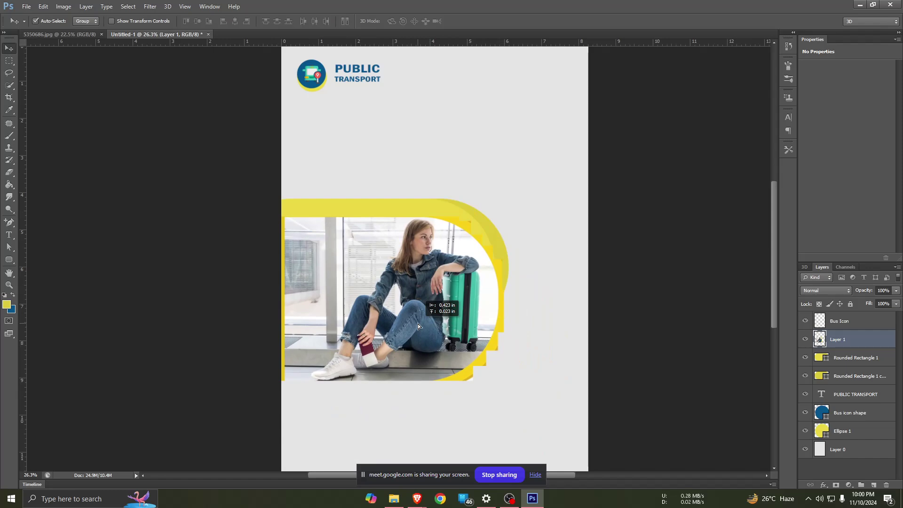
mouse_move(846, 358)
mouse_down()
mouse_move(849, 329)
mouse_move(854, 335)
mouse_up()
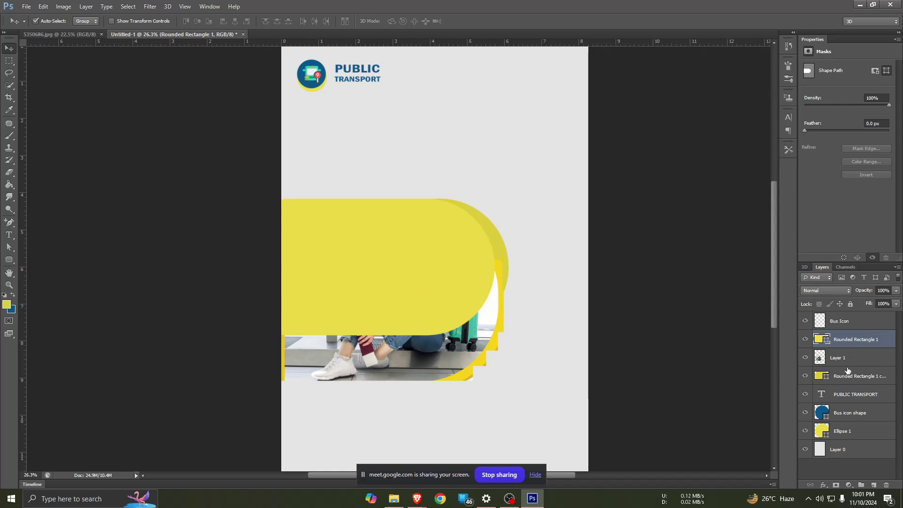
- Move the photo layer above the bright yellow pill, adding then undoing a trial mask
click(864, 359)
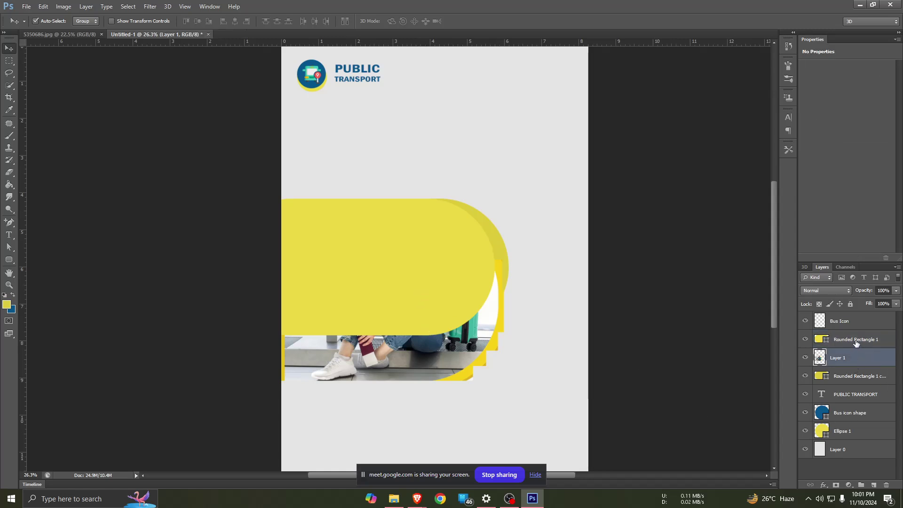
ctrl+click(855, 340)
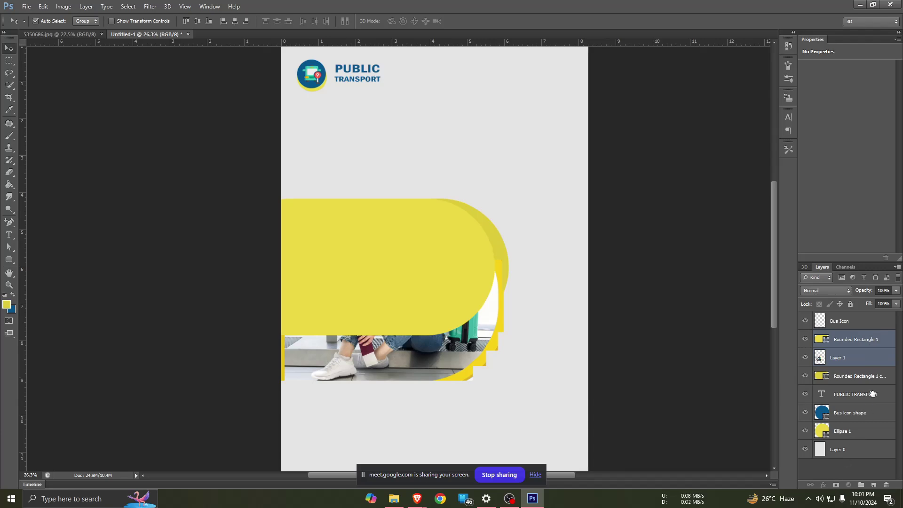
click(869, 341)
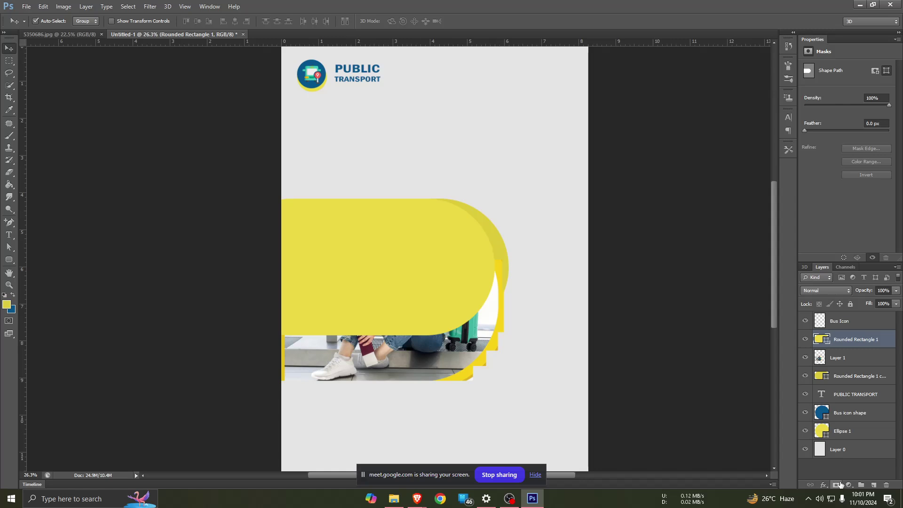
click(838, 485)
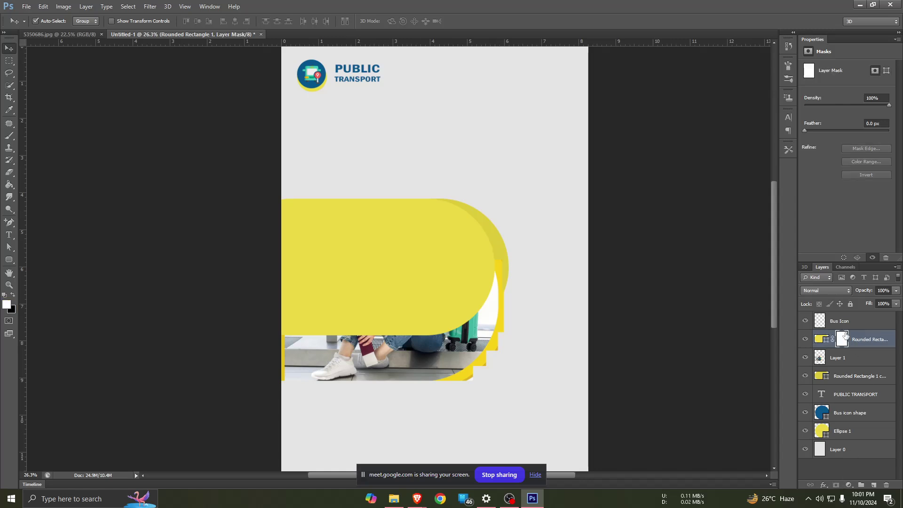
click(834, 358)
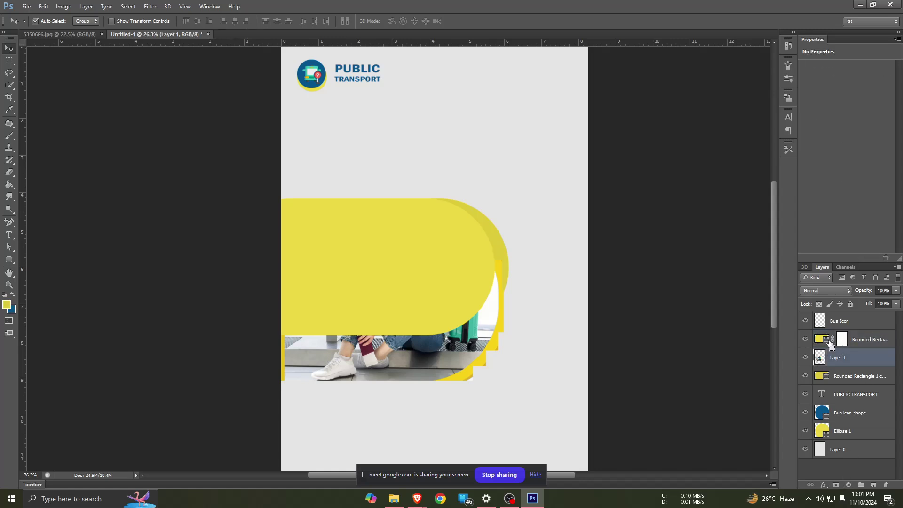
drag(830, 345, 842, 332)
click(851, 340)
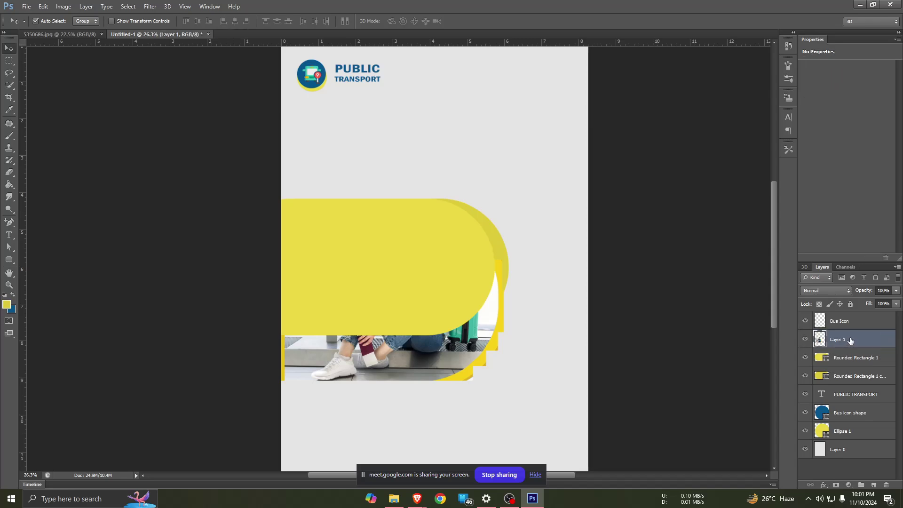
click(836, 485)
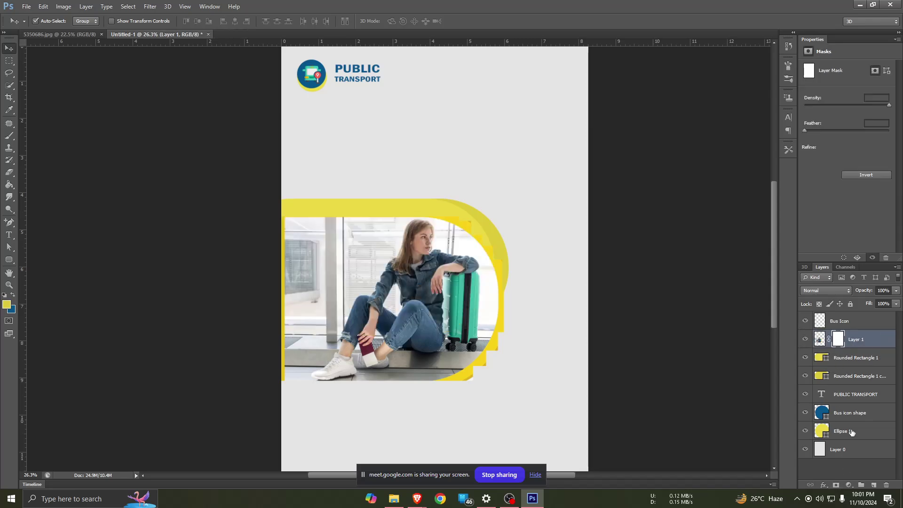
key(ctrl+z)
- Add a layer mask to the bright yellow pill layer
click(850, 360)
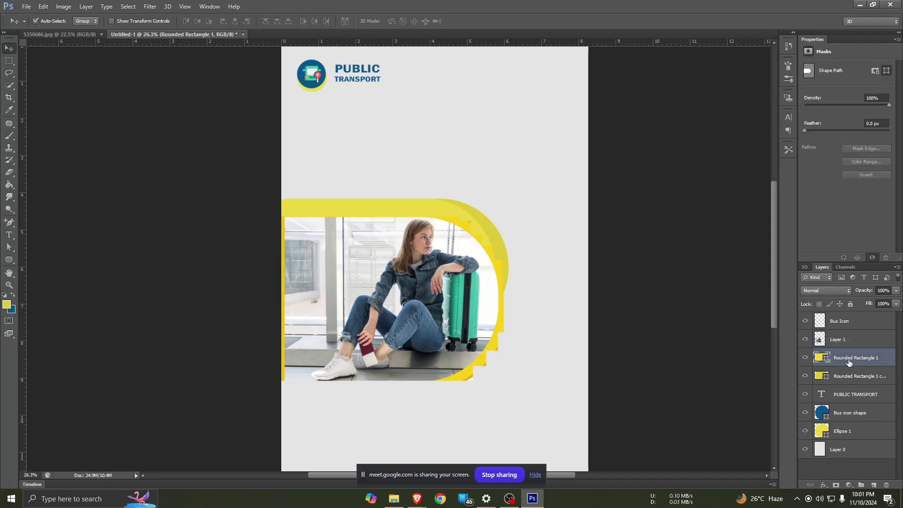
shift+click(849, 347)
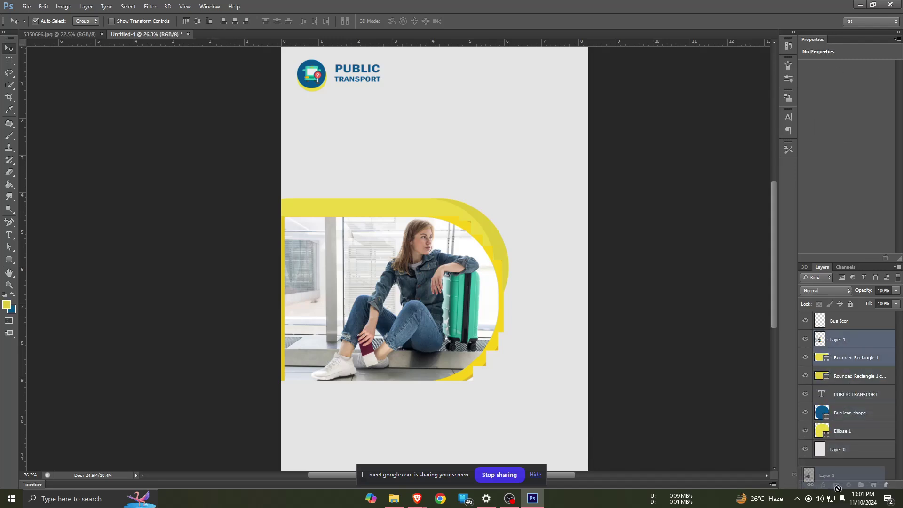
click(851, 363)
click(845, 381)
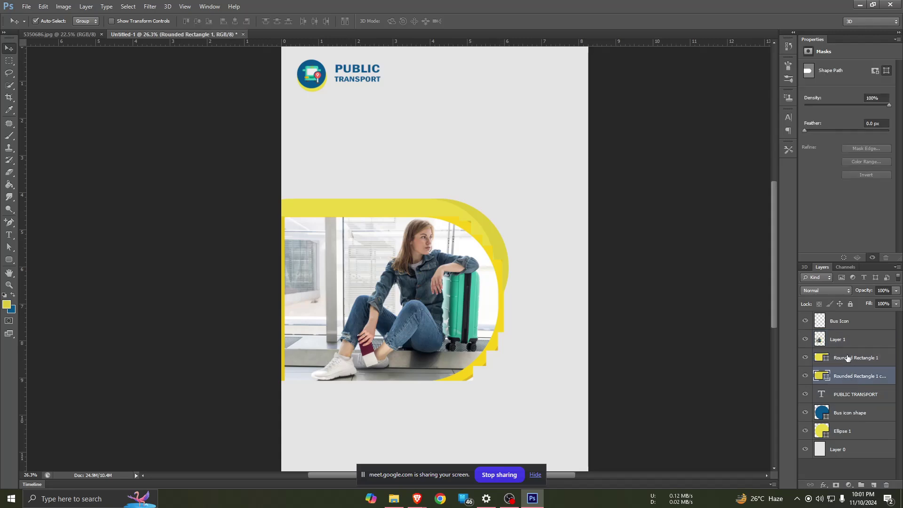
click(849, 364)
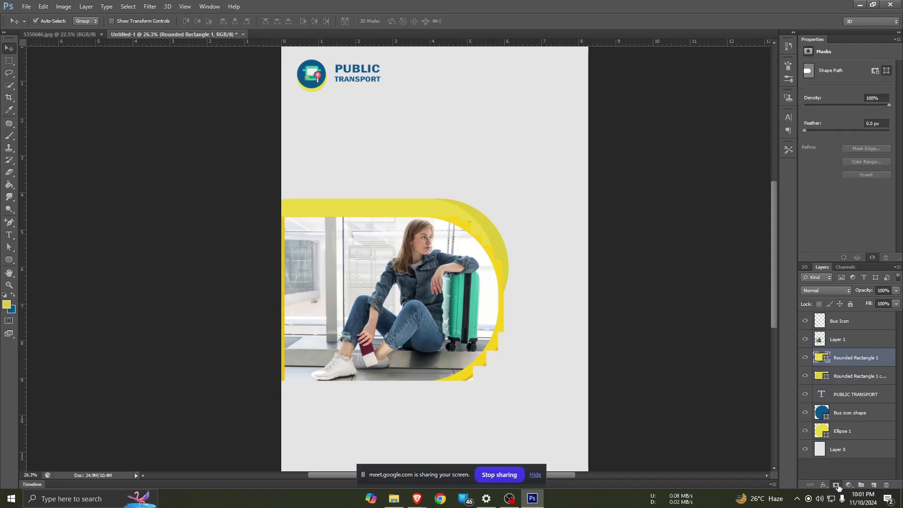
click(836, 485)
- Test the photo layer below and above the yellow rounded shape, undoing to compare
click(837, 341)
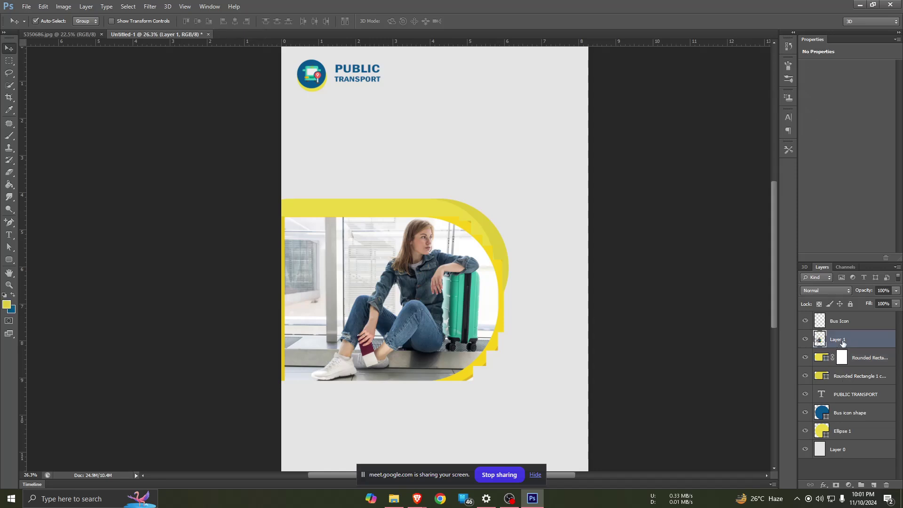
drag(825, 343, 846, 360)
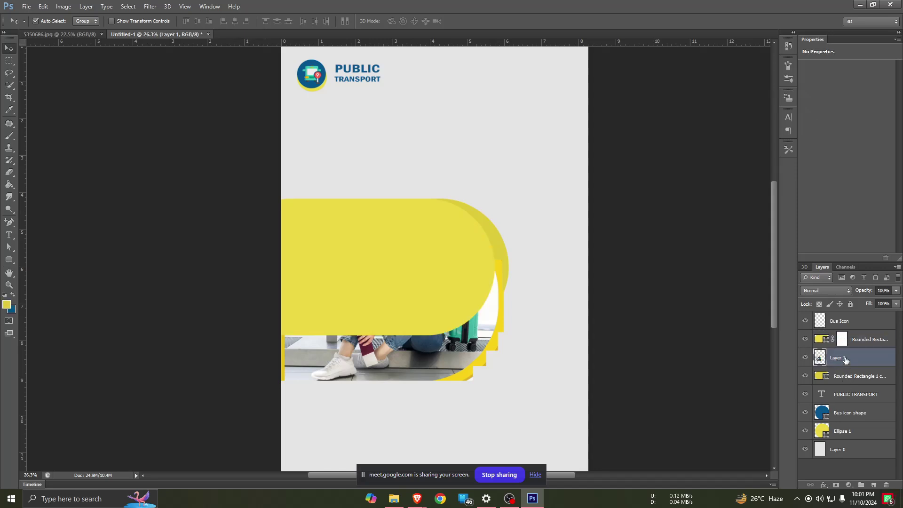
click(842, 340)
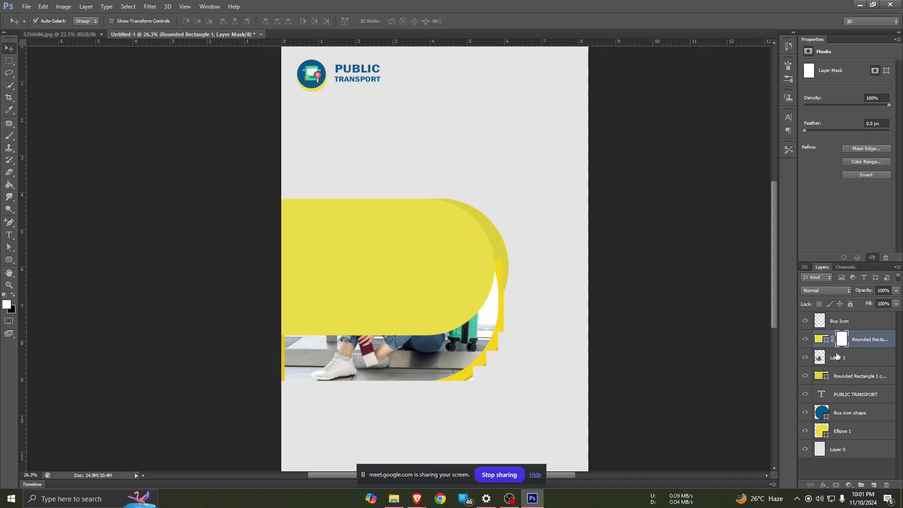
double_click(836, 358)
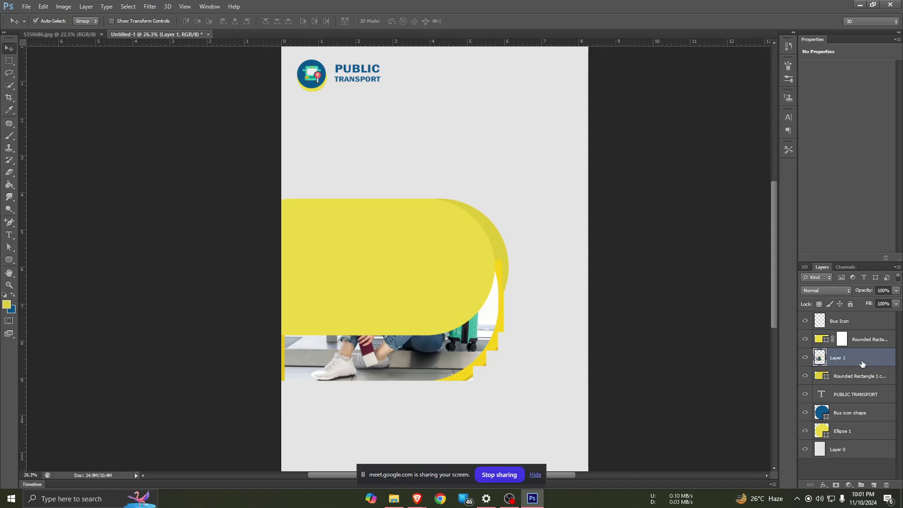
mouse_move(872, 362)
mouse_down()
mouse_move(847, 331)
mouse_move(836, 366)
mouse_up()
key(ctrl+z)
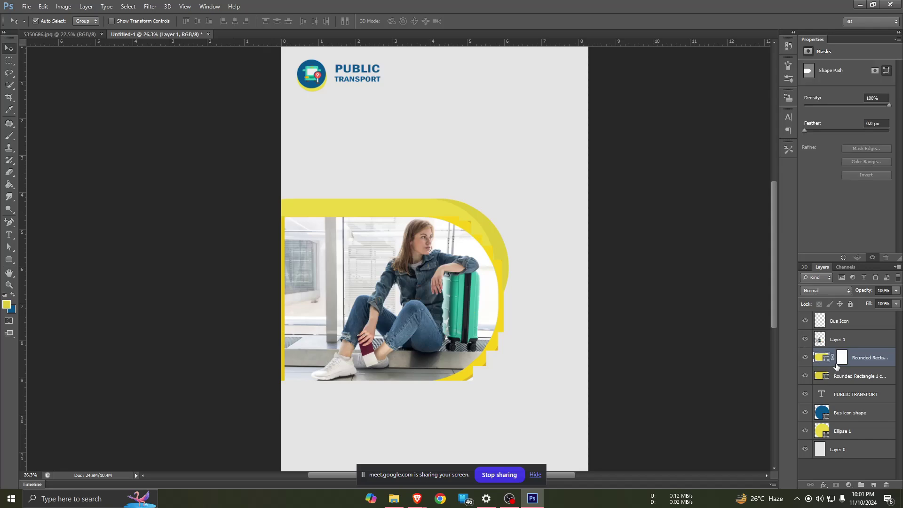
key(ctrl+z)
key(ctrl+z)
- Select the photo and rounded shape layers together and create a clipping mask
click(836, 347)
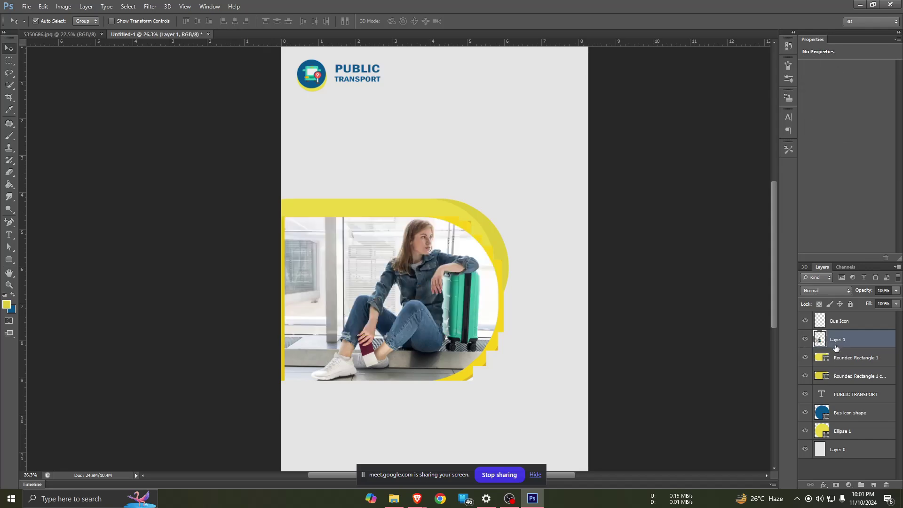
ctrl+click(836, 359)
right_click(836, 358)
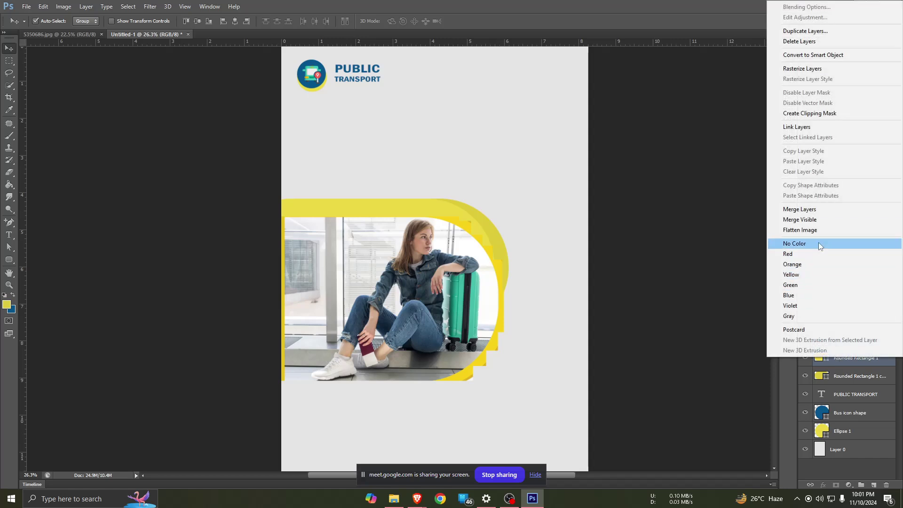
click(806, 115)
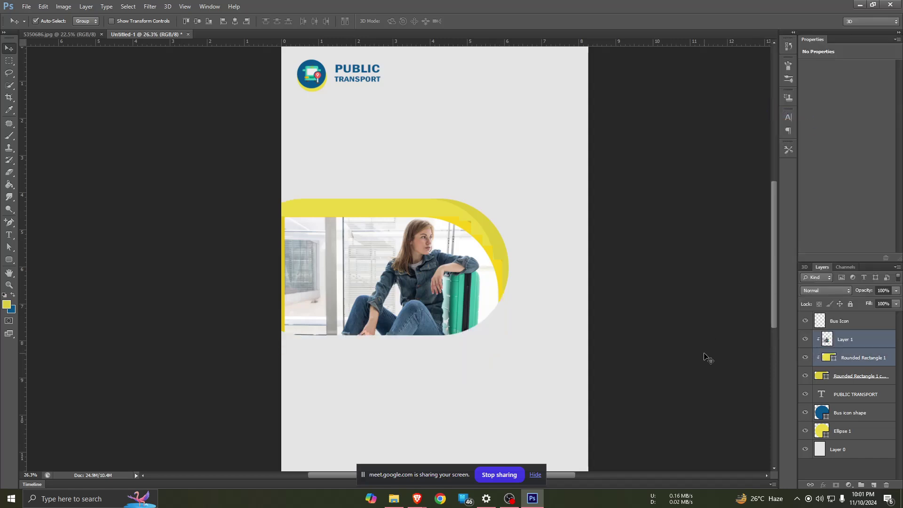
- Undo the clip and shift the traveller photo up and left
key(ctrl+z)
click(845, 358)
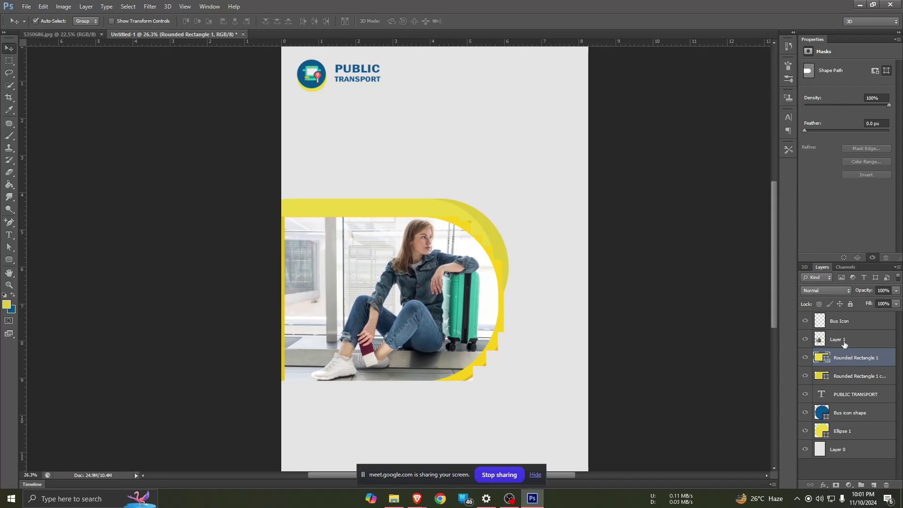
shift+click(844, 344)
click(839, 345)
drag(506, 324, 455, 277)
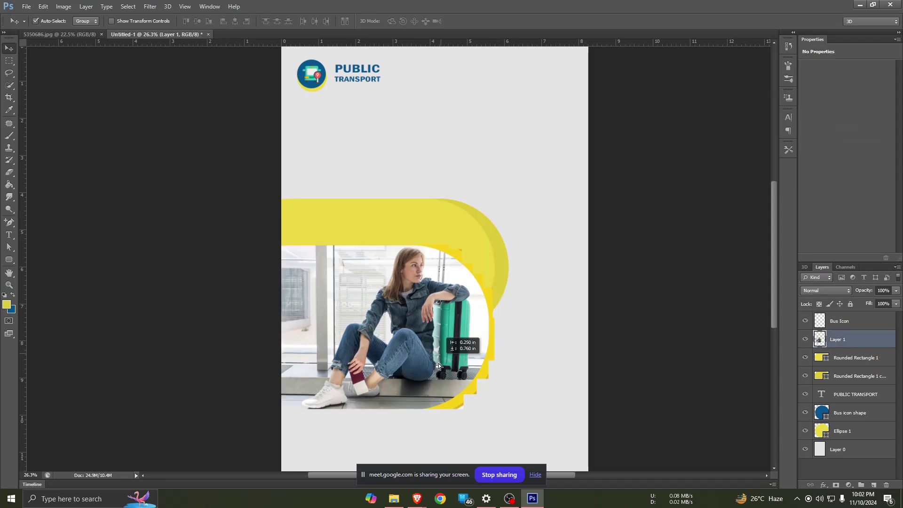
- Re-clip the photo inside the rounded shape and nudge it up-left within the pill
click(494, 262)
key(alt+bracketright)
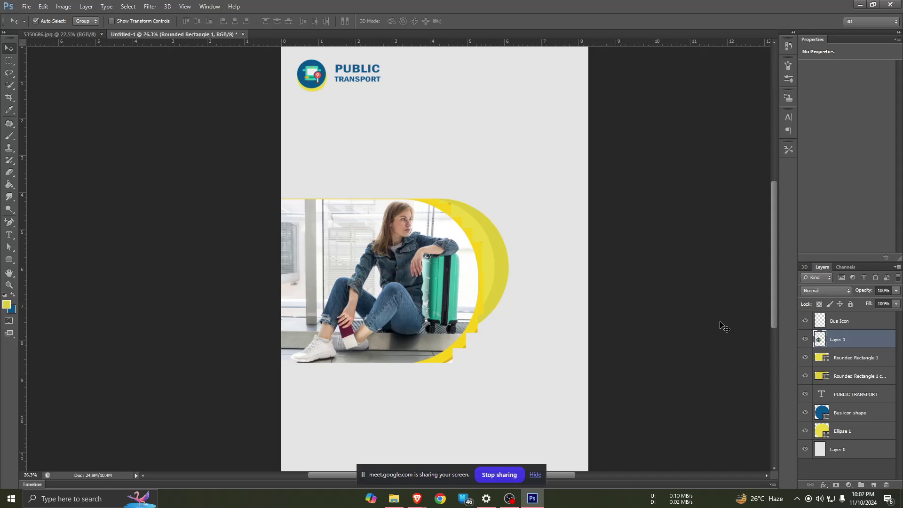
click(846, 356)
shift+click(842, 340)
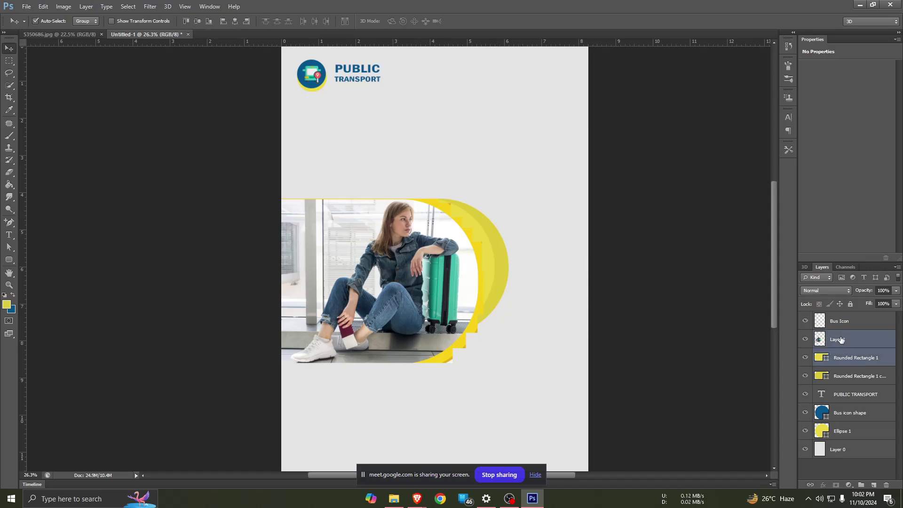
right_click(842, 340)
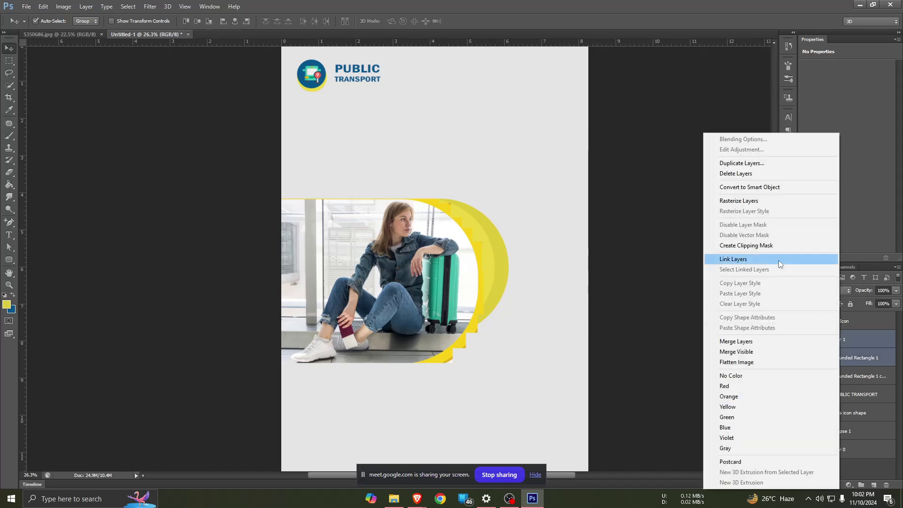
click(754, 249)
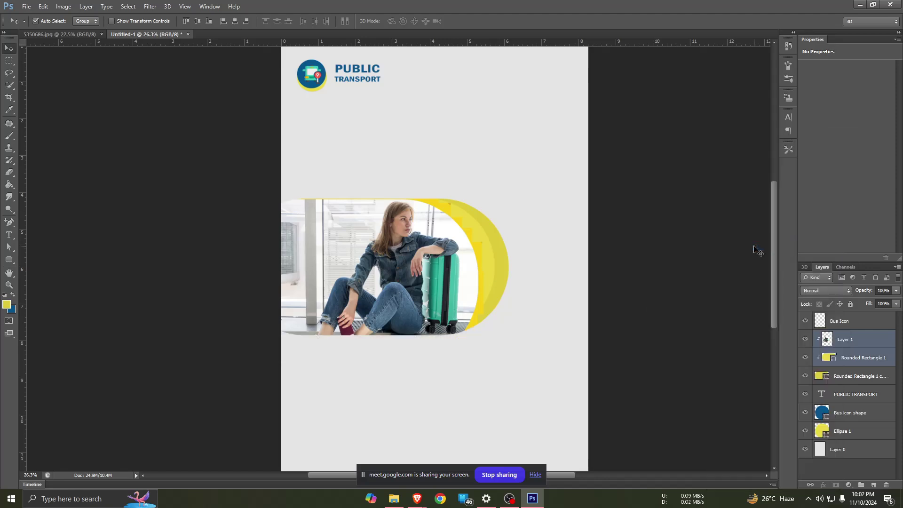
mouse_move(418, 287)
mouse_down()
mouse_move(394, 259)
mouse_move(416, 278)
mouse_move(449, 281)
mouse_move(422, 283)
mouse_up()
- Scale the traveller photo up to about 113% and move it slightly down
key(ctrl+t)
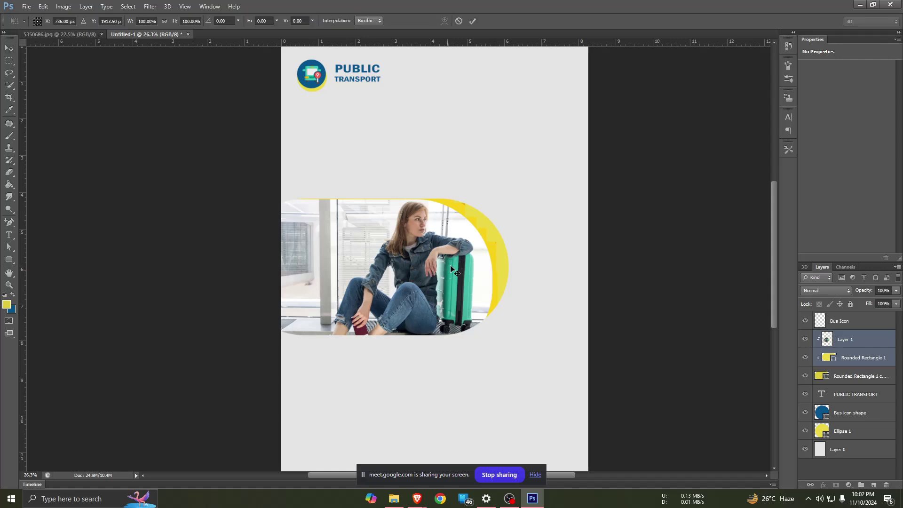
drag(508, 198, 543, 177)
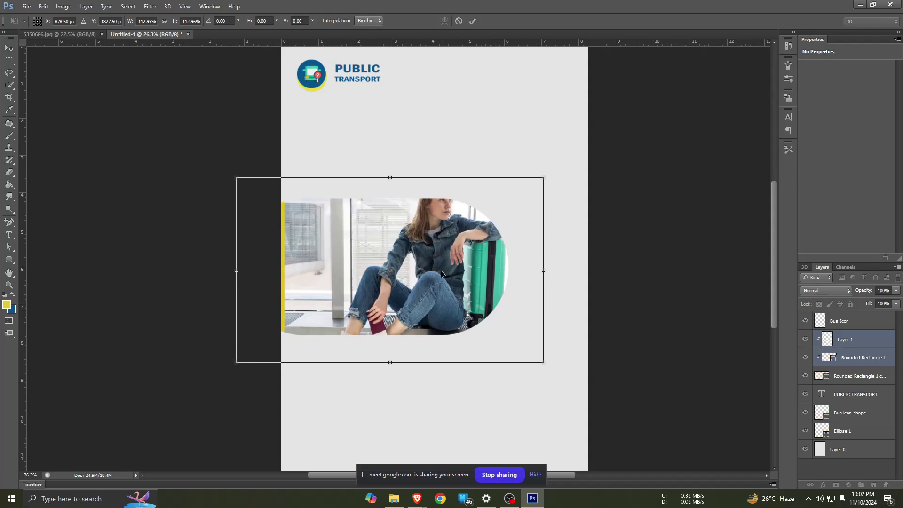
drag(441, 271, 442, 283)
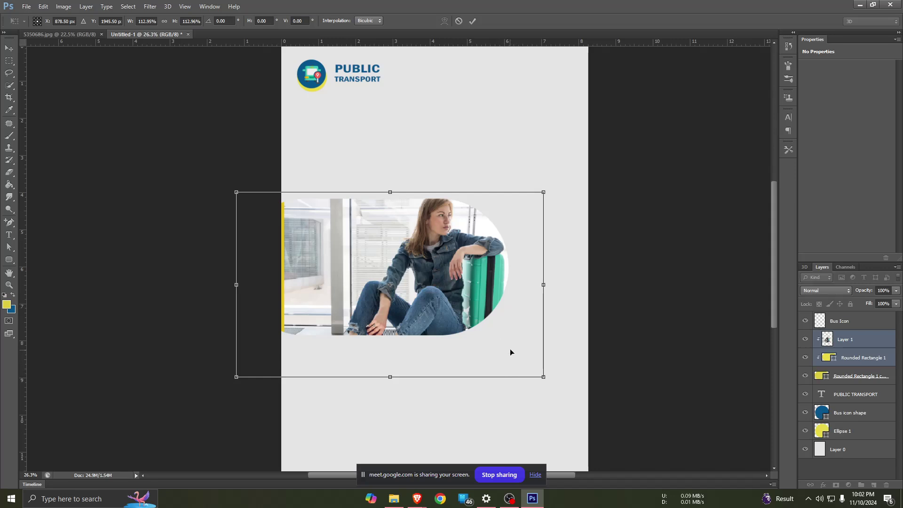
key(Return)
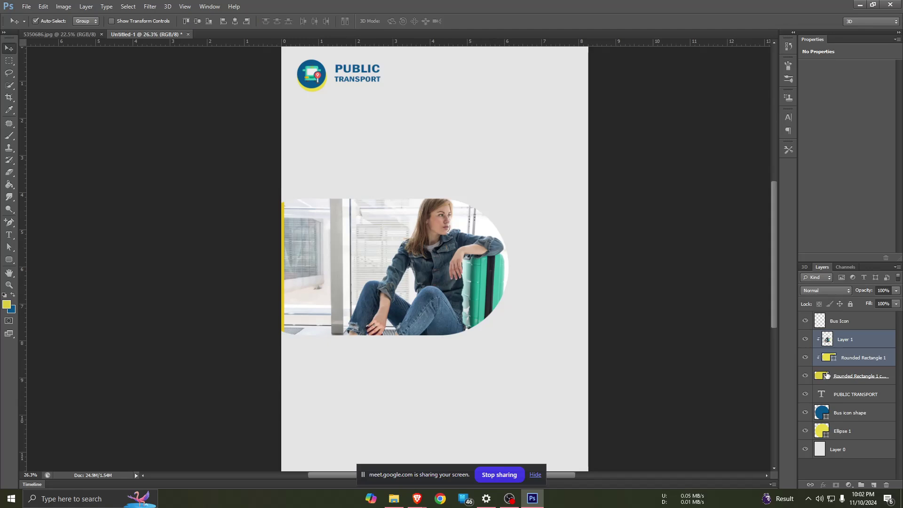
- Trial-transform the Rounded Rectangle 1 copy, undoing the move so it stays unchanged
click(847, 376)
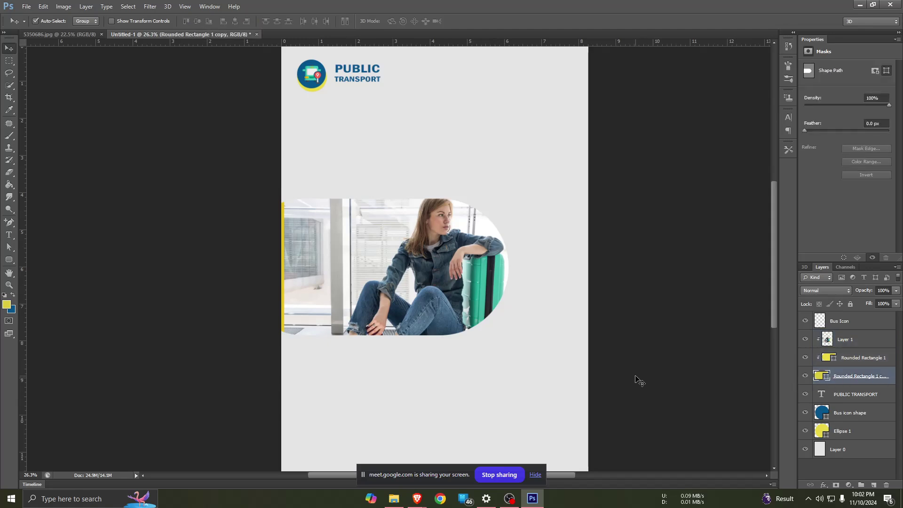
key(ctrl+t)
drag(516, 320, 501, 325)
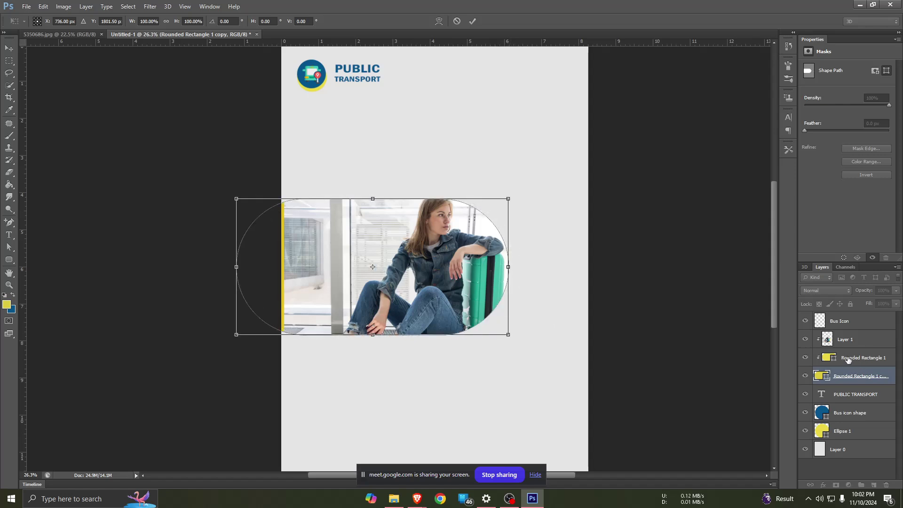
drag(369, 285, 361, 279)
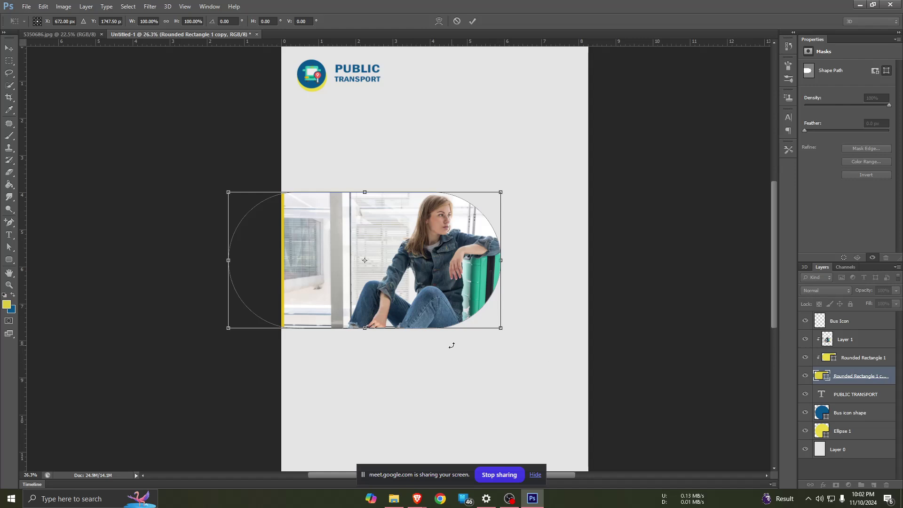
key(ctrl+z)
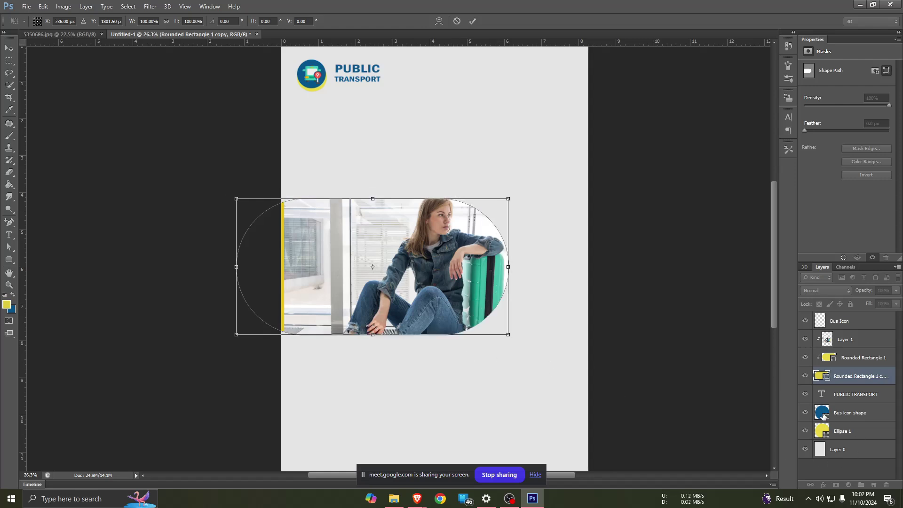
key(Return)
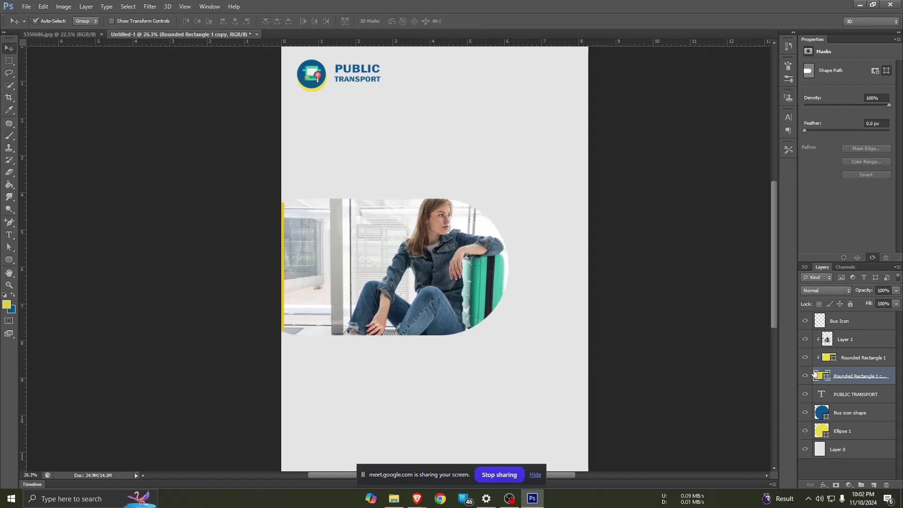
- Release and recreate the photo's clipping mask, then shift the photo right inside the pill
right_click(819, 359)
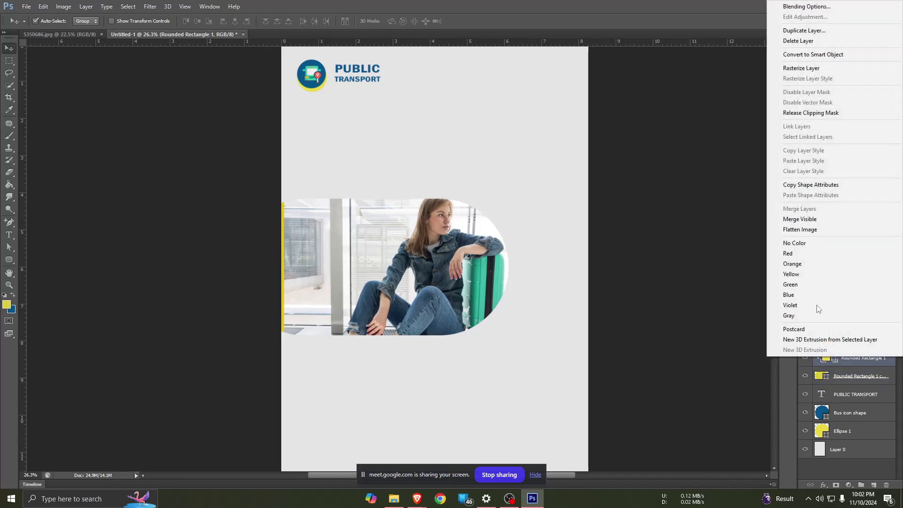
click(818, 112)
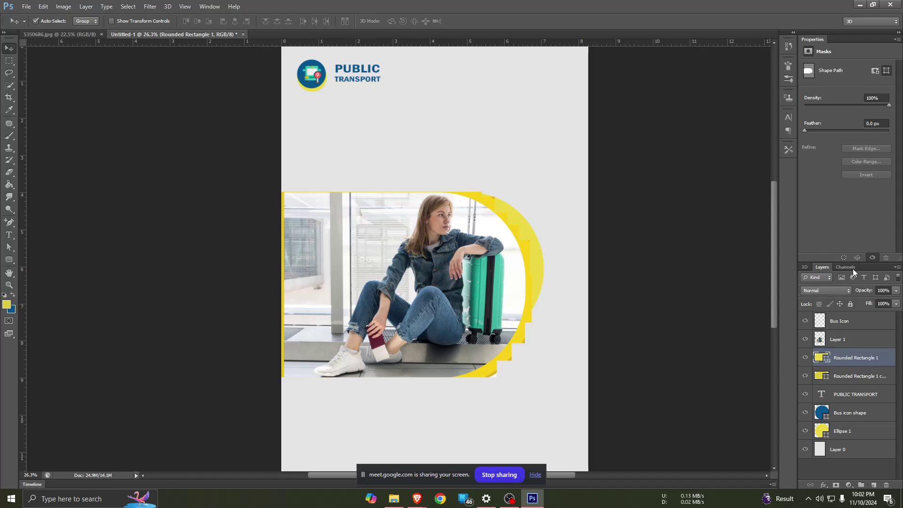
right_click(835, 343)
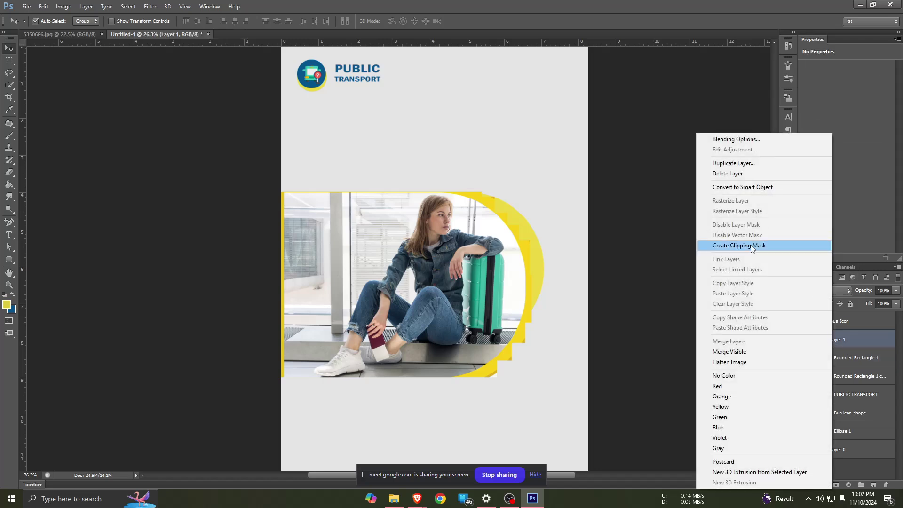
click(751, 245)
click(850, 358)
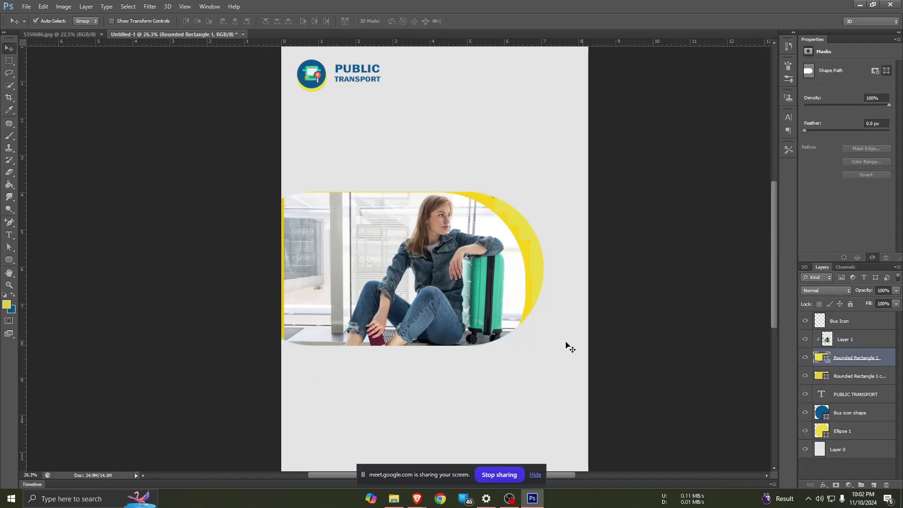
drag(476, 286, 494, 284)
- Stretch the photo outward and down-right so it fills the pill edge to edge
key(ctrl+t)
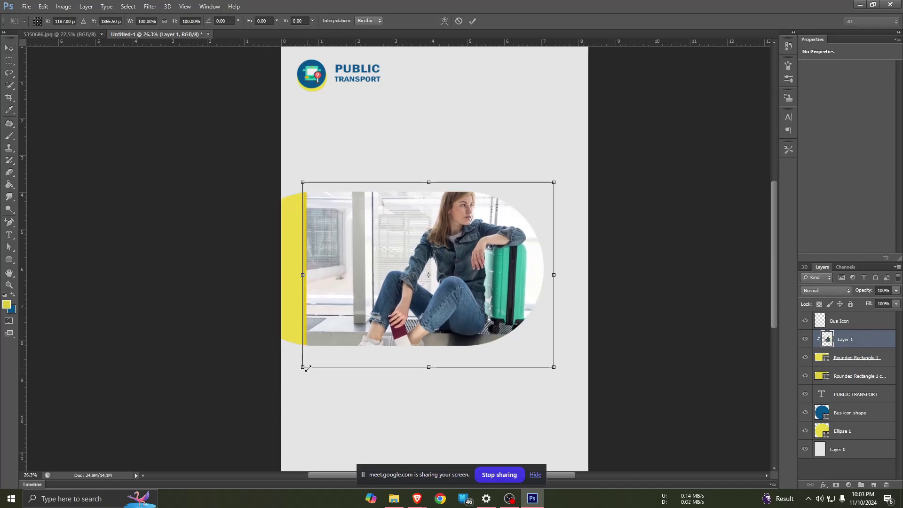
mouse_move(303, 368)
mouse_down()
mouse_move(264, 381)
mouse_move(298, 371)
mouse_move(232, 378)
mouse_move(254, 399)
mouse_move(249, 373)
mouse_up()
drag(396, 330, 404, 335)
key(Return)
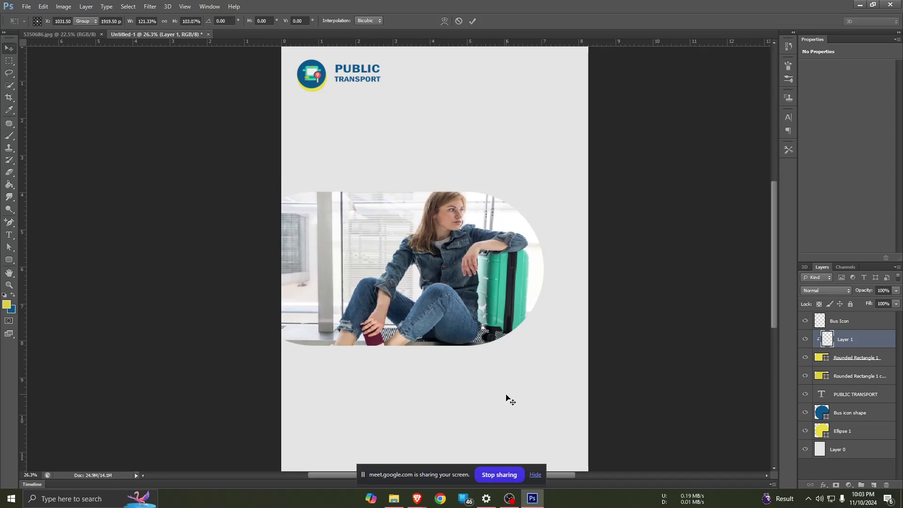
click(505, 397)
click(847, 378)
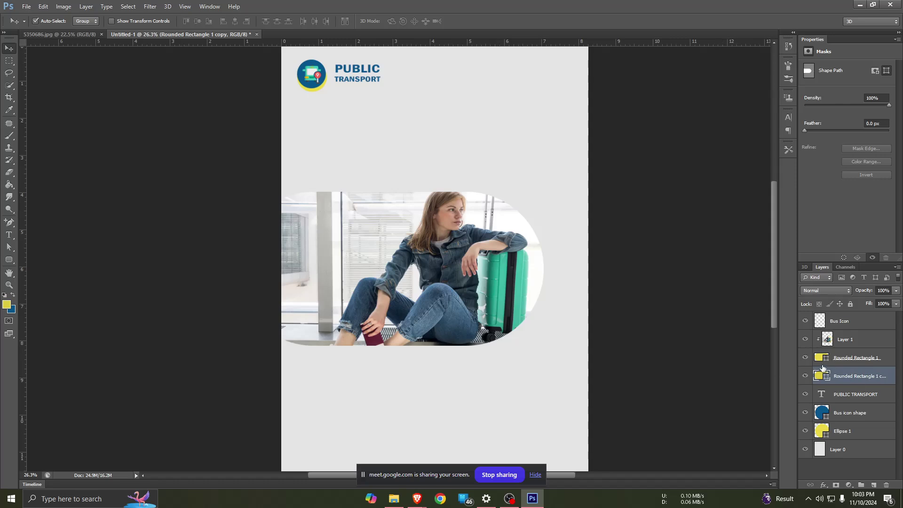
- Trial-move the yellow shape copy, undoing the move before committing
key(ctrl+t)
mouse_move(496, 310)
mouse_down()
mouse_move(573, 341)
mouse_move(519, 366)
mouse_up()
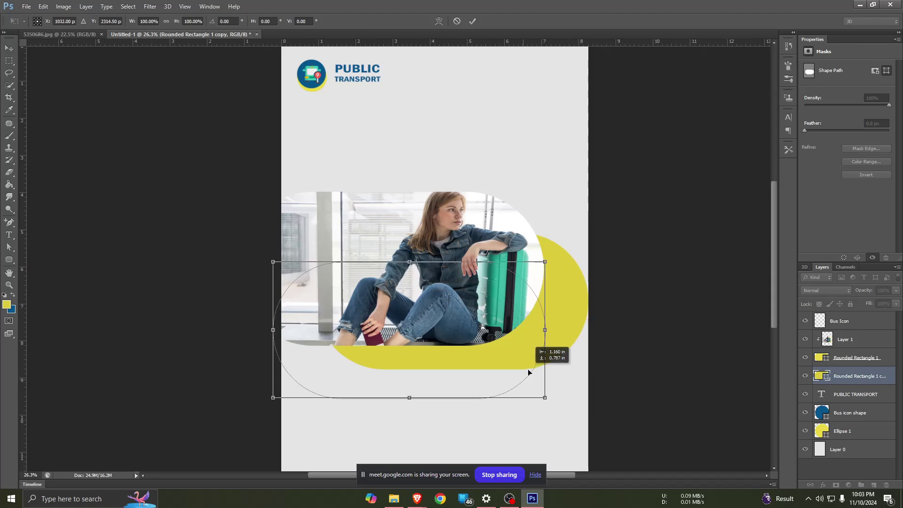
key(ctrl+z)
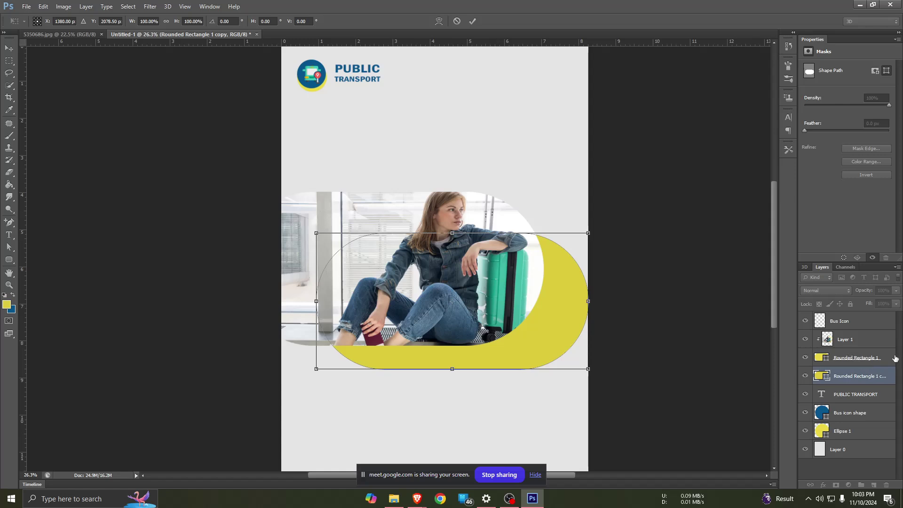
key(Return)
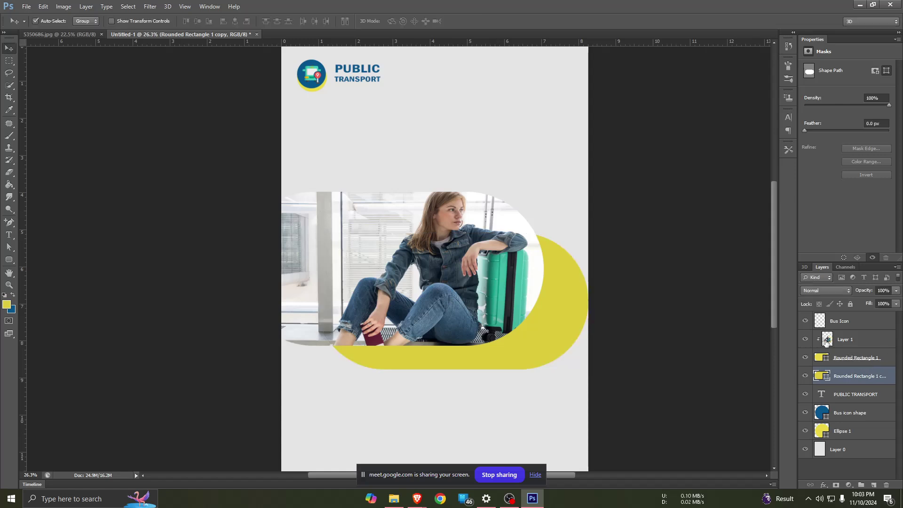
- Shrink the rounded photo frame shape from its corner
click(886, 358)
key(ctrl+t)
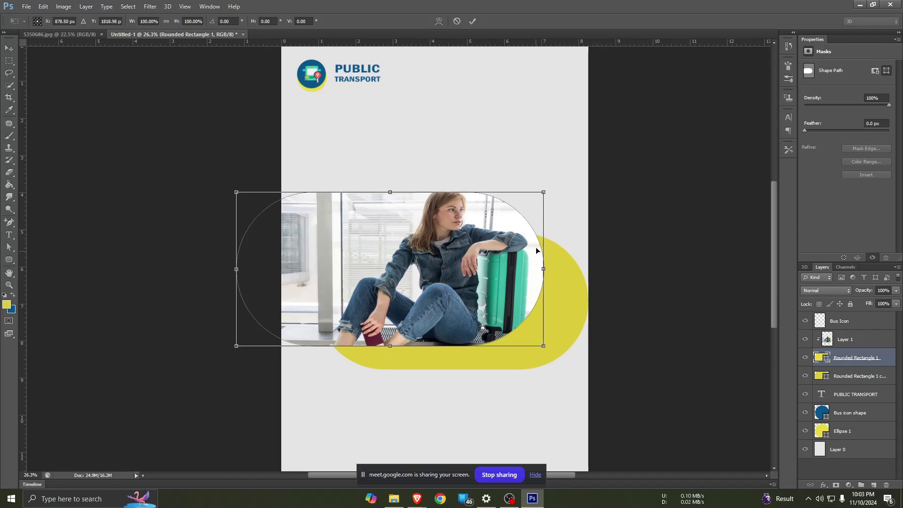
drag(544, 192, 483, 206)
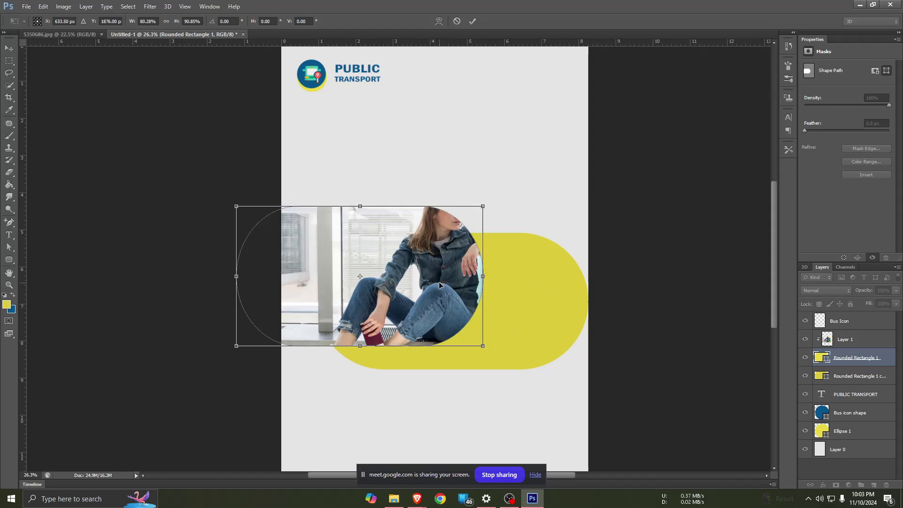
key(Return)
- Shrink and refit the photo in the frame, then move the yellow pill up-left behind it
drag(441, 279, 423, 294)
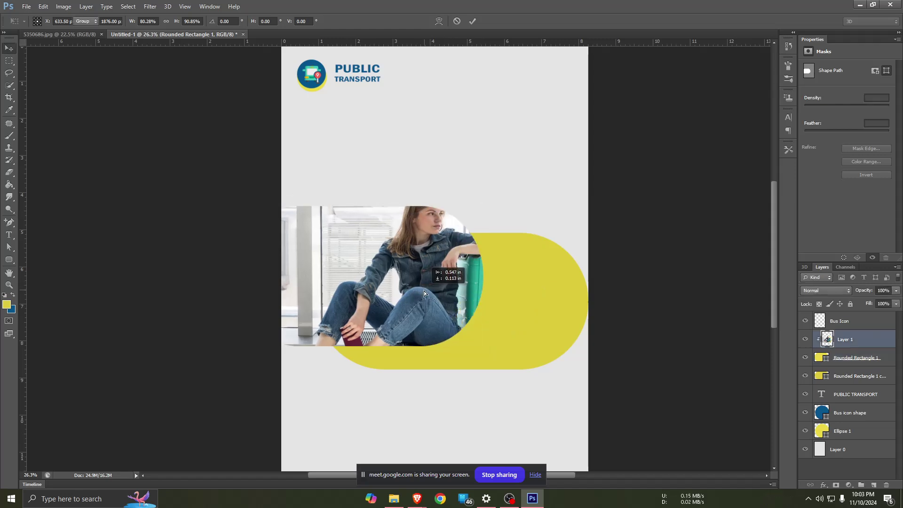
key(ctrl+t)
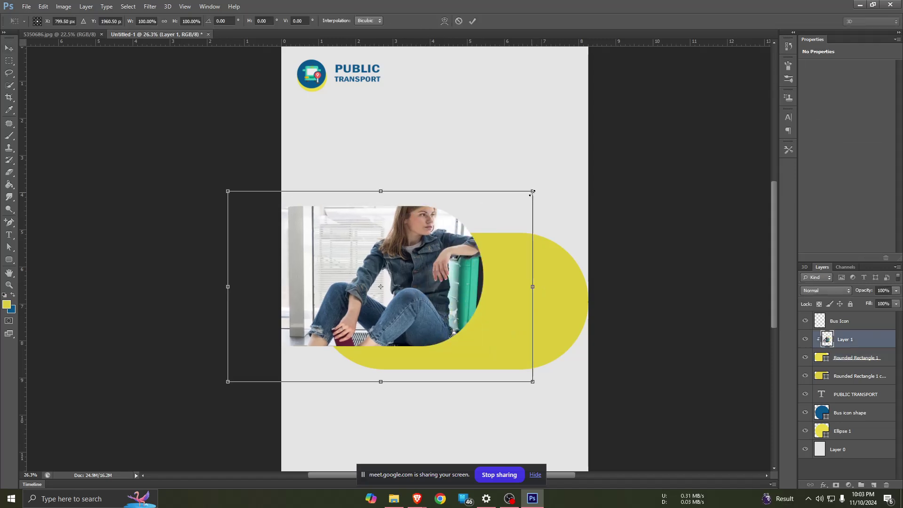
drag(532, 192, 497, 198)
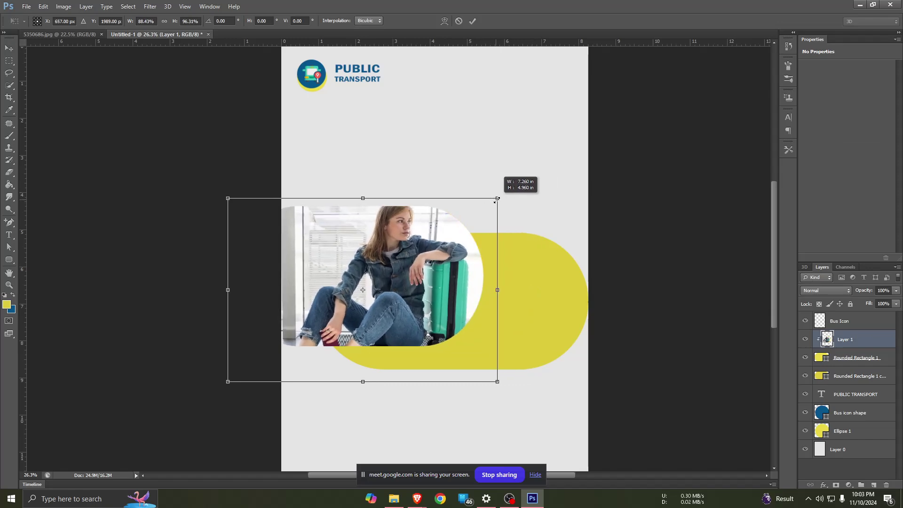
drag(411, 266, 413, 267)
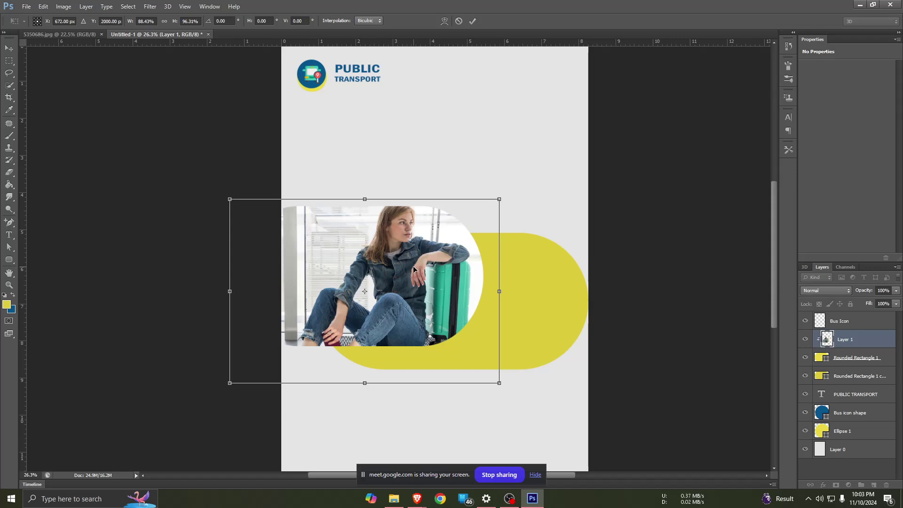
key(Return)
mouse_move(510, 320)
mouse_down()
mouse_move(469, 297)
mouse_move(431, 295)
mouse_up()
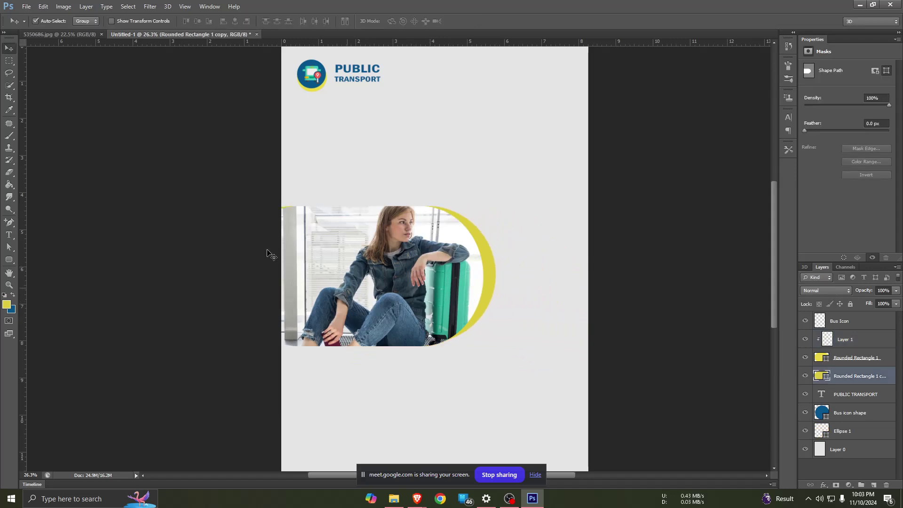
- Inspect the photo, frame and yellow pill layers, then switch to the 5350686.jpg reference poster
click(849, 348)
right_click(846, 346)
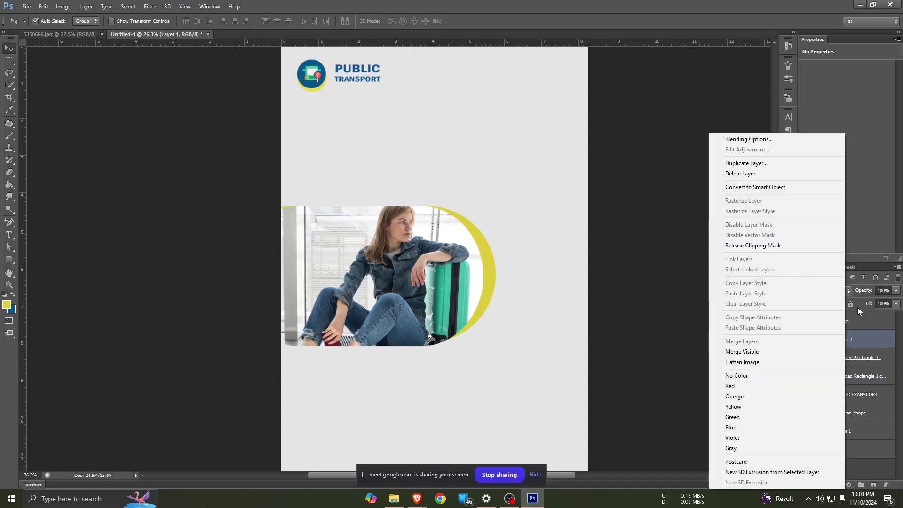
click(861, 343)
click(851, 361)
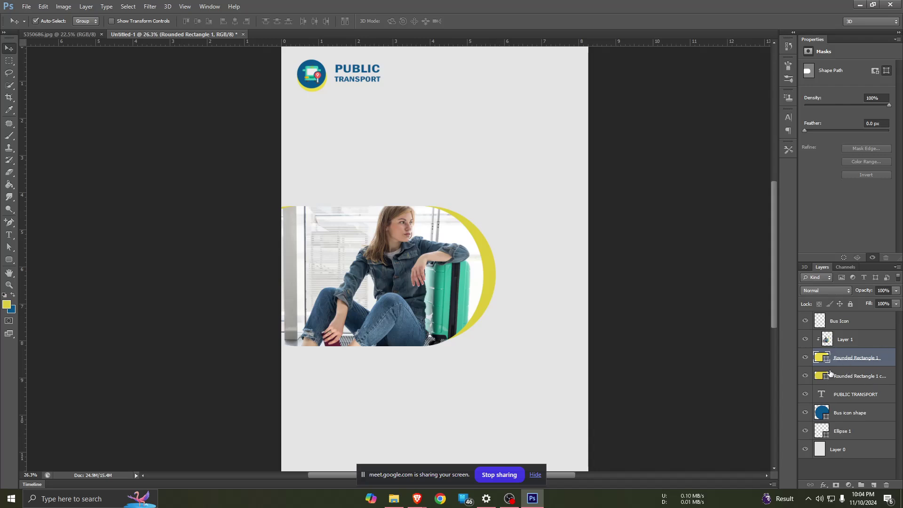
click(834, 377)
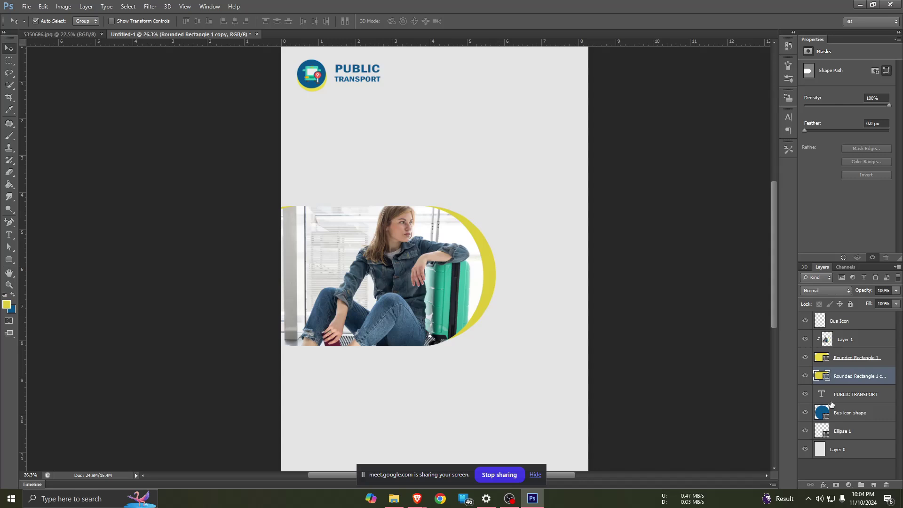
click(853, 340)
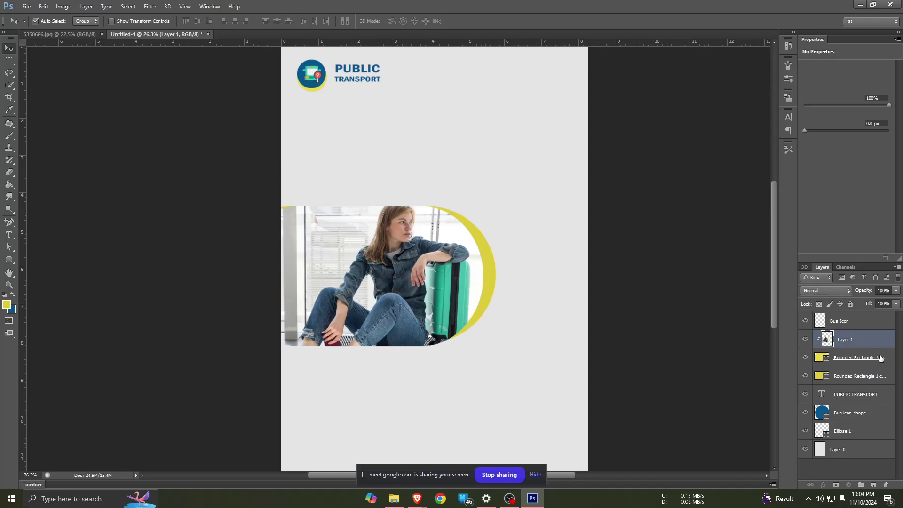
click(878, 359)
click(856, 339)
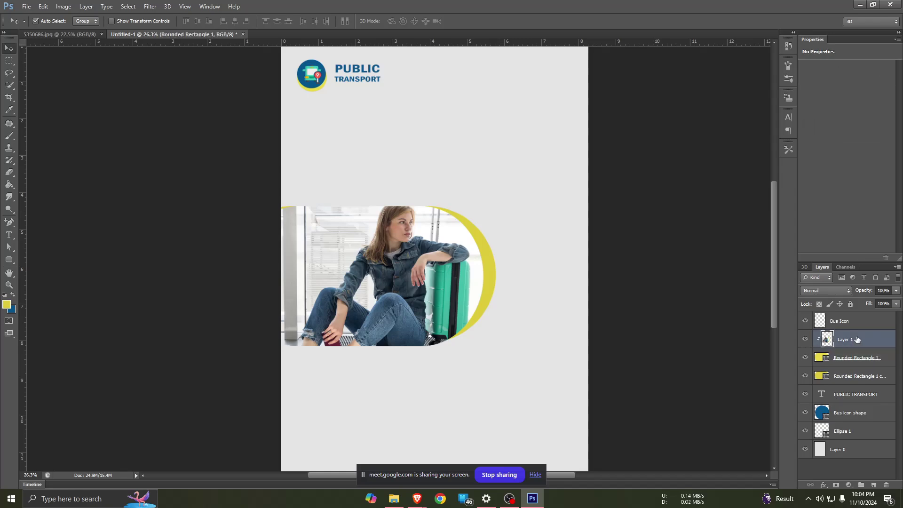
right_click(845, 340)
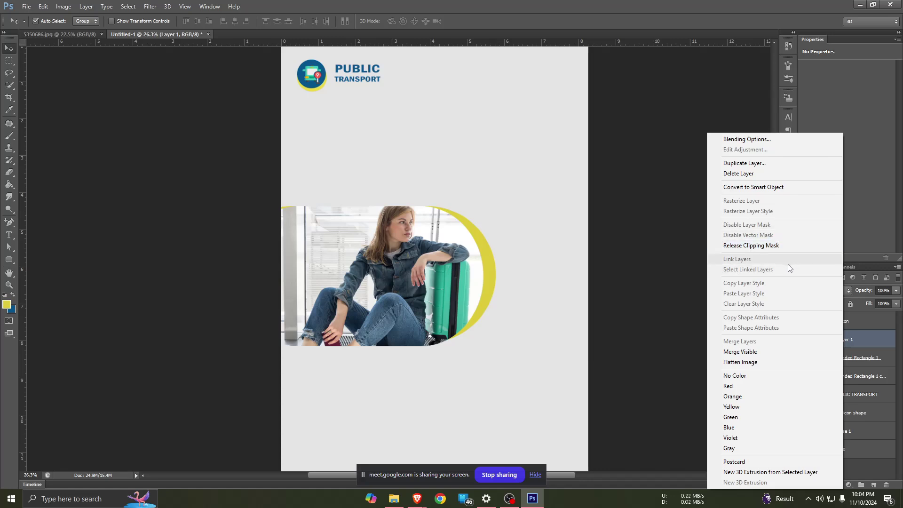
click(386, 290)
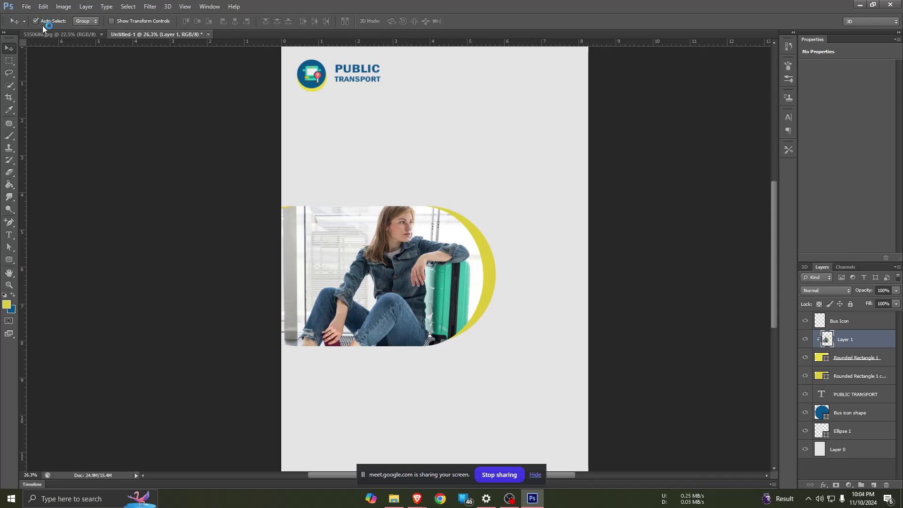
key(ctrl+Tab)
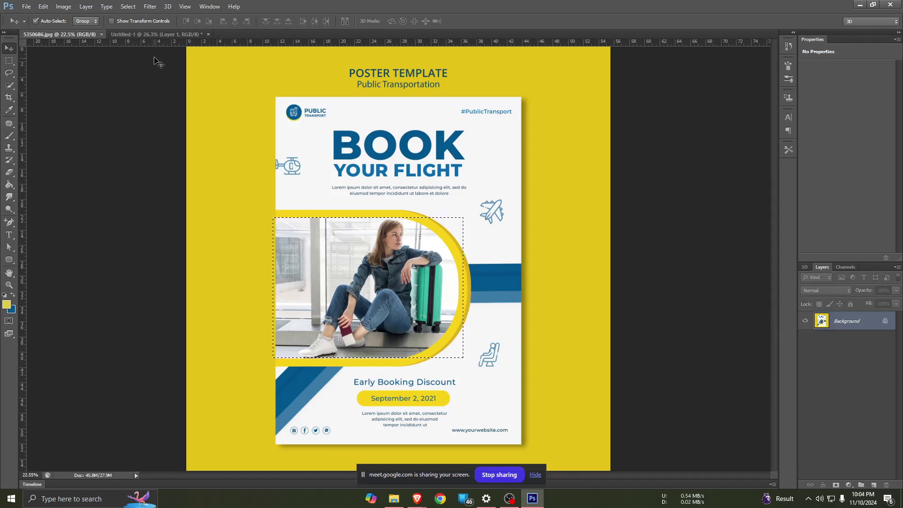
- Back in Untitled-1, free-transform the yellow pill to enlarge and narrow it around the photo
click(152, 34)
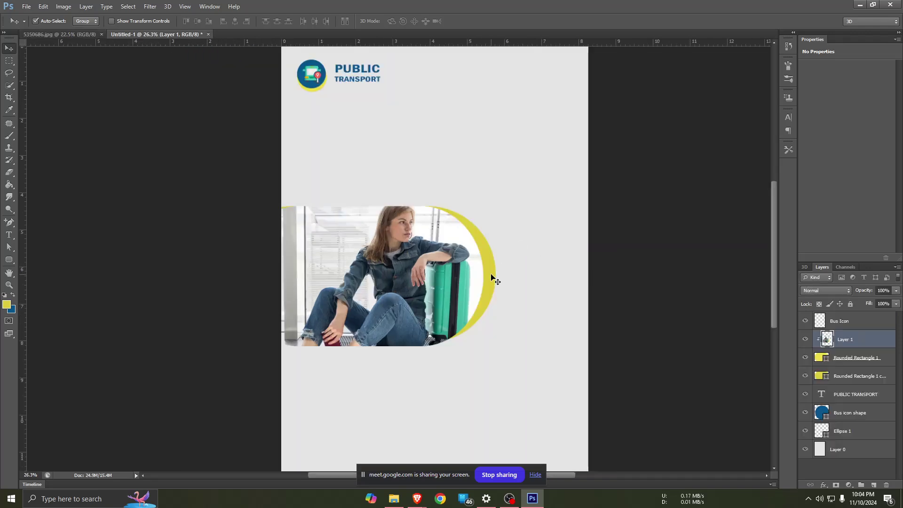
click(493, 275)
key(ctrl+t)
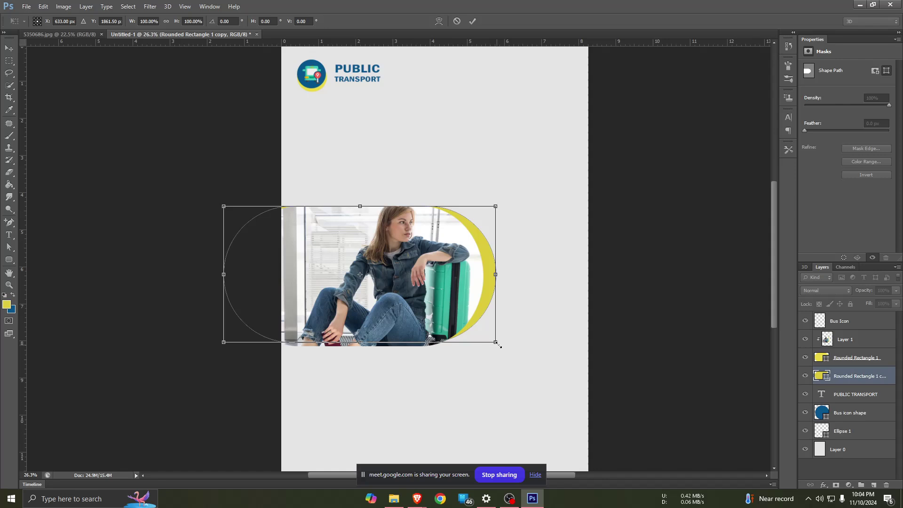
mouse_move(497, 344)
mouse_down()
mouse_move(510, 348)
mouse_move(476, 323)
mouse_up()
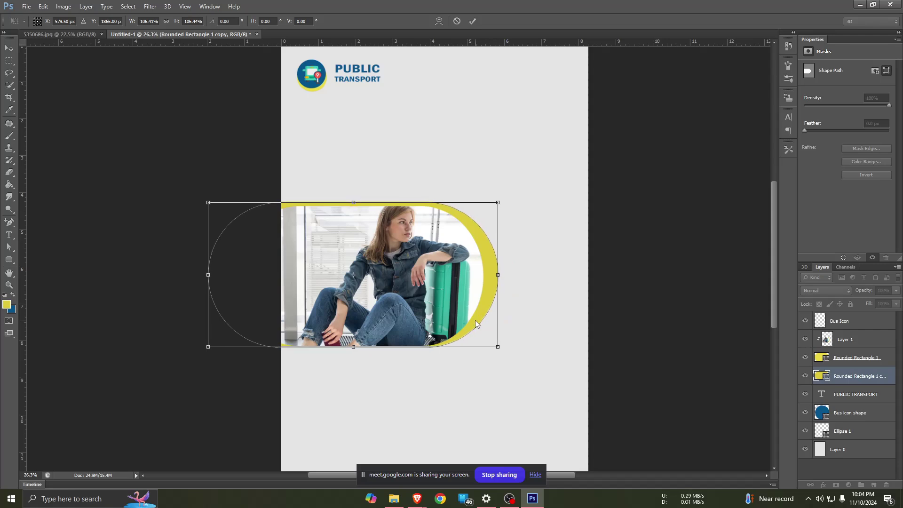
key(Down)
key(Down)
key(Down)
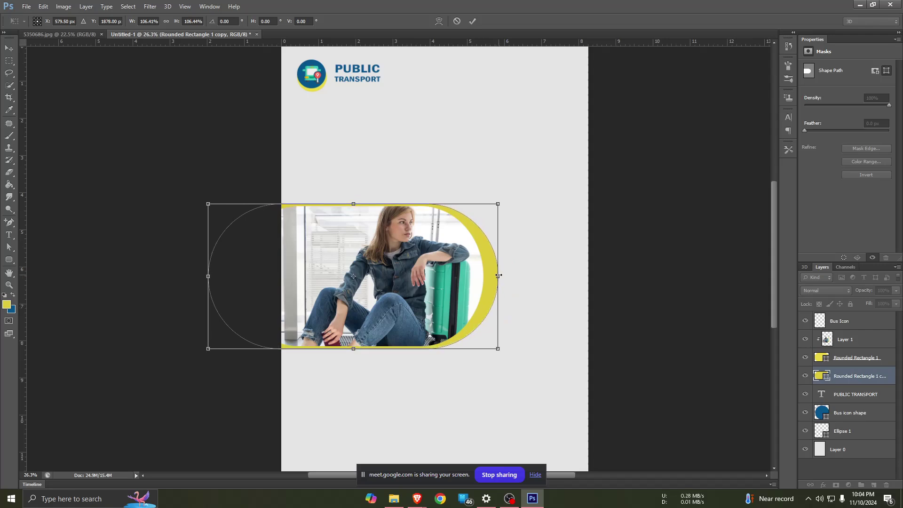
drag(498, 276, 488, 276)
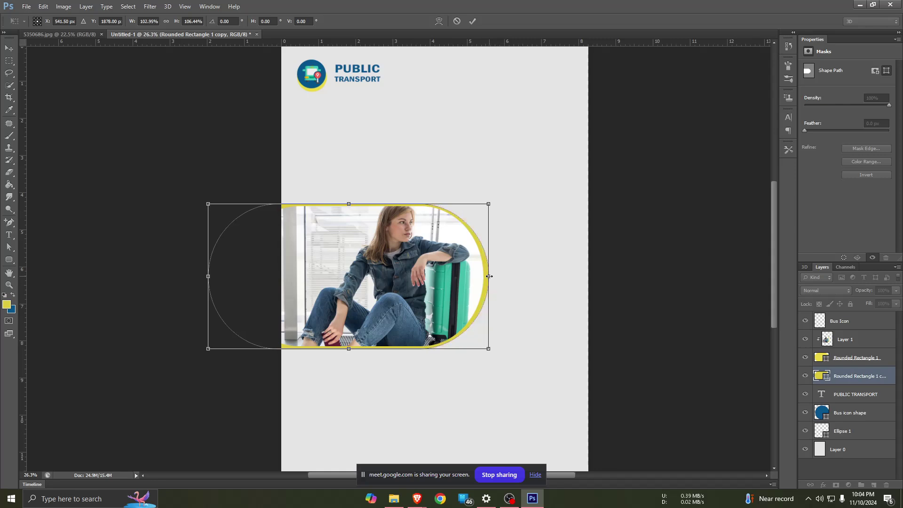
key(Right)
key(Right)
key(Right)
key(Right)
key(Right)
key(Right)
key(Right)
key(Right)
key(Right)
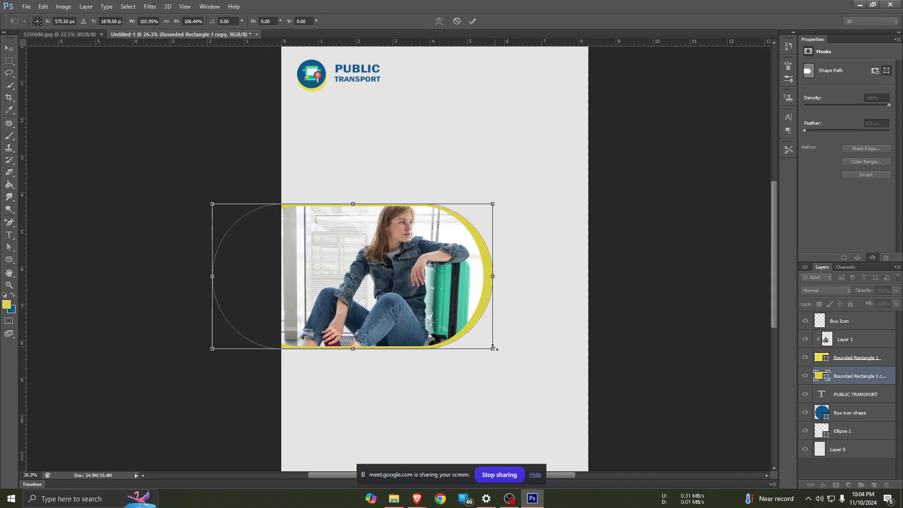
- Refine the pill into an even thick border, making it taller and nudging it down
drag(494, 349, 502, 354)
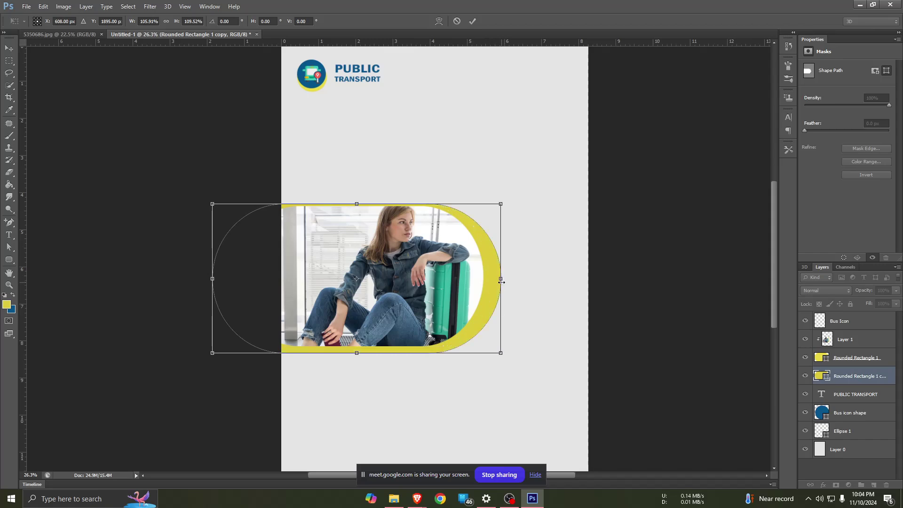
drag(500, 278, 494, 278)
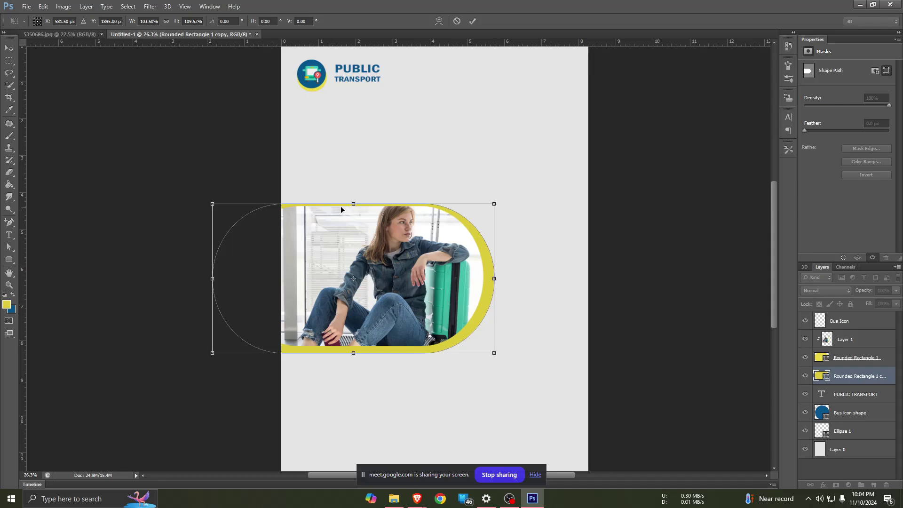
drag(353, 203, 354, 199)
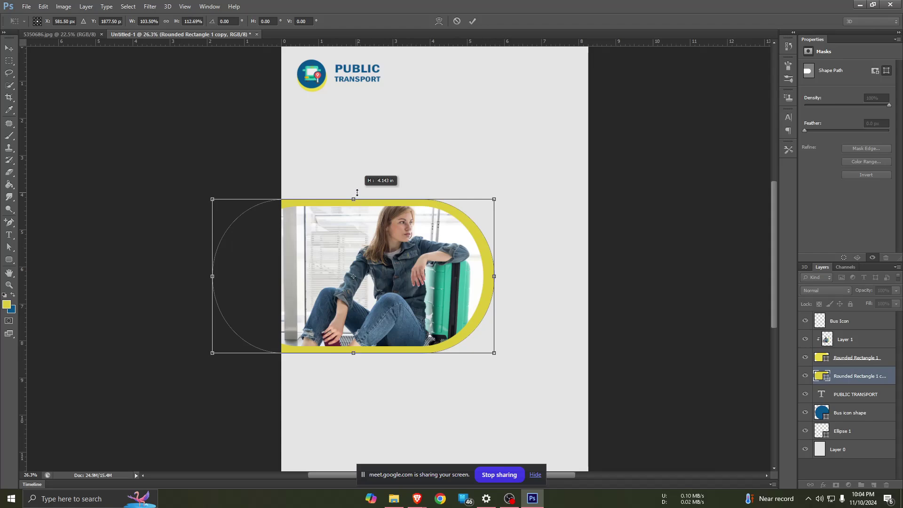
drag(356, 199, 354, 195)
key(Down)
key(Down)
key(Down)
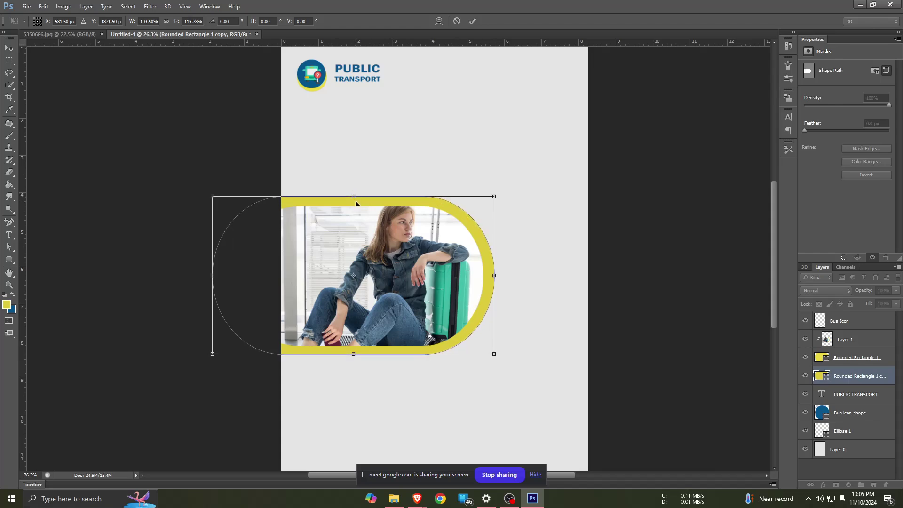
key(Down)
key(Down)
key(Down)
key(Down)
key(Down)
key(Down)
key(Down)
key(Down)
key(Down)
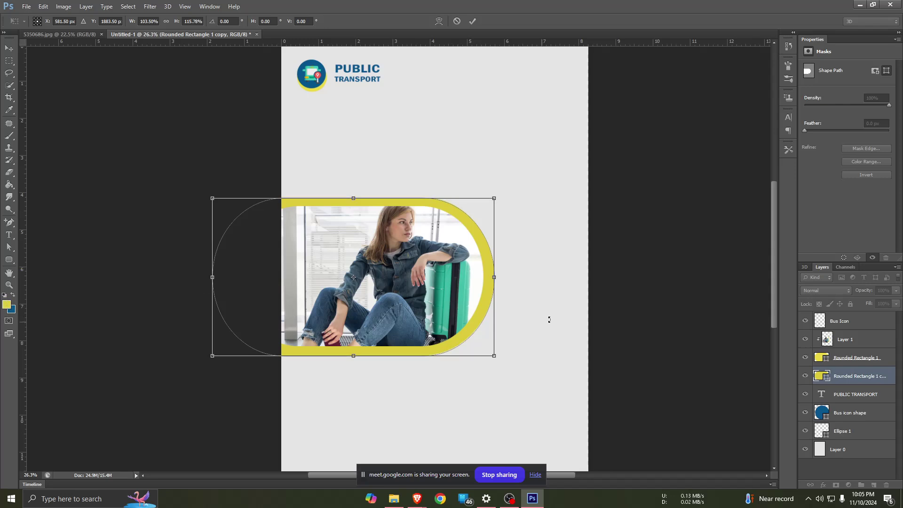
key(Return)
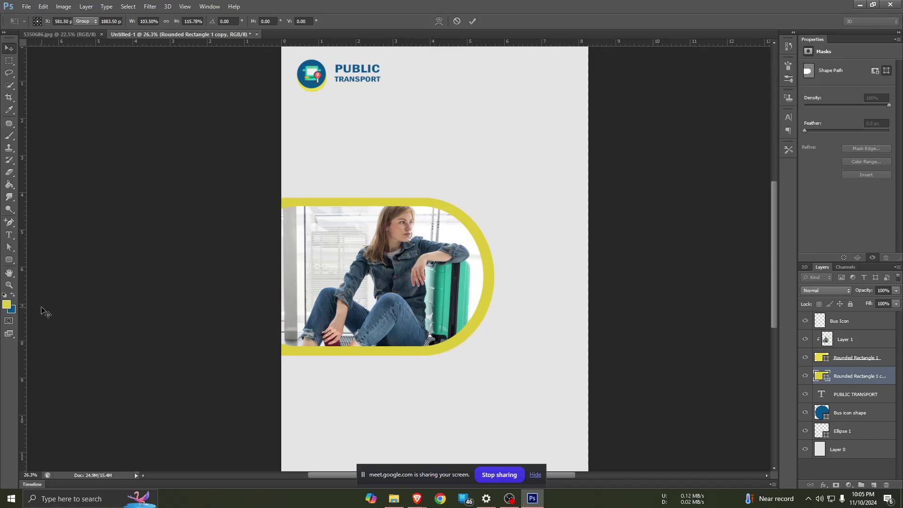
- Fill the pill border with a brighter yellow foreground, then compare against the reference poster
click(6, 306)
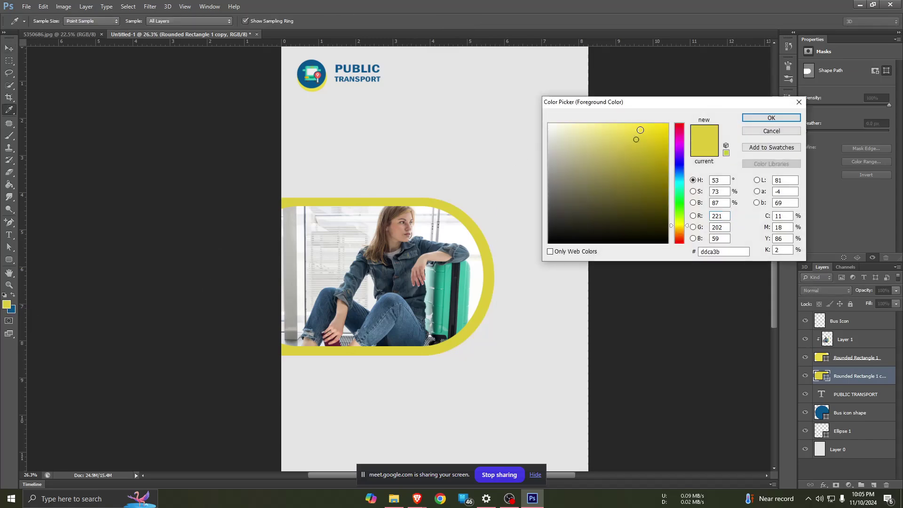
click(646, 127)
click(786, 117)
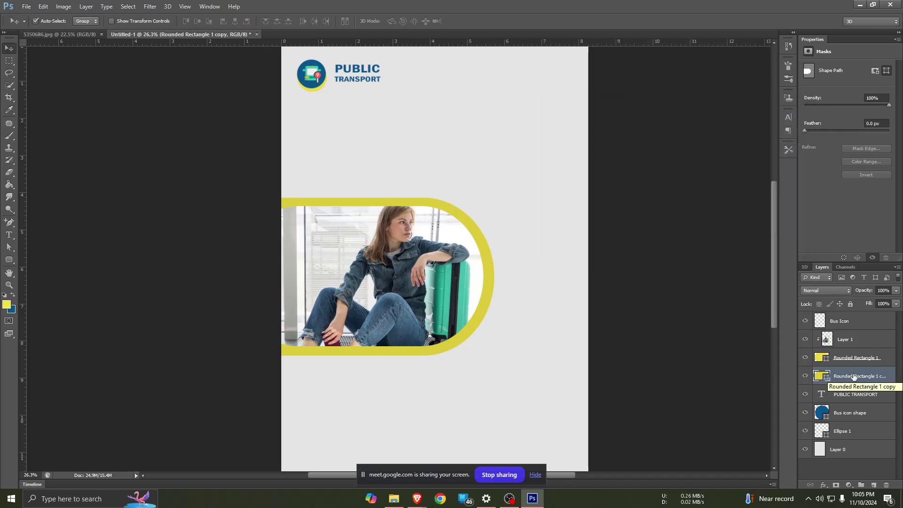
key(ctrl+BackSpace)
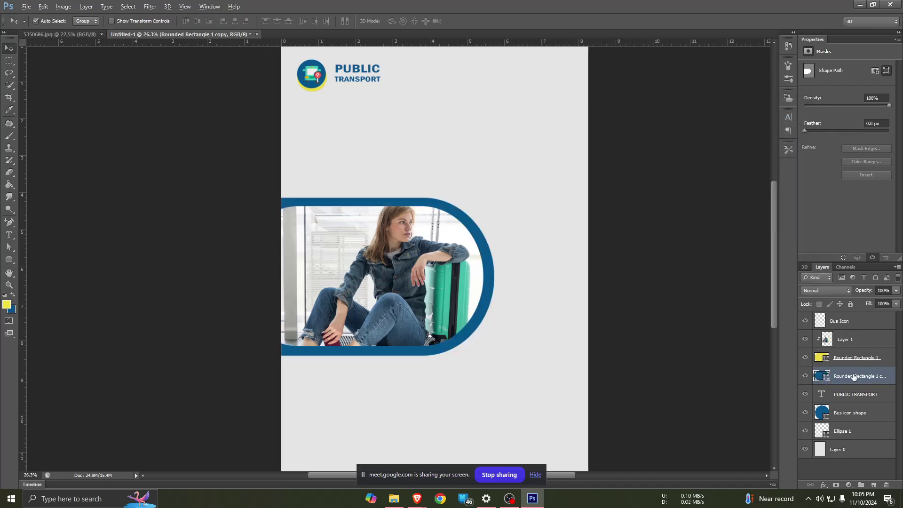
key(alt+BackSpace)
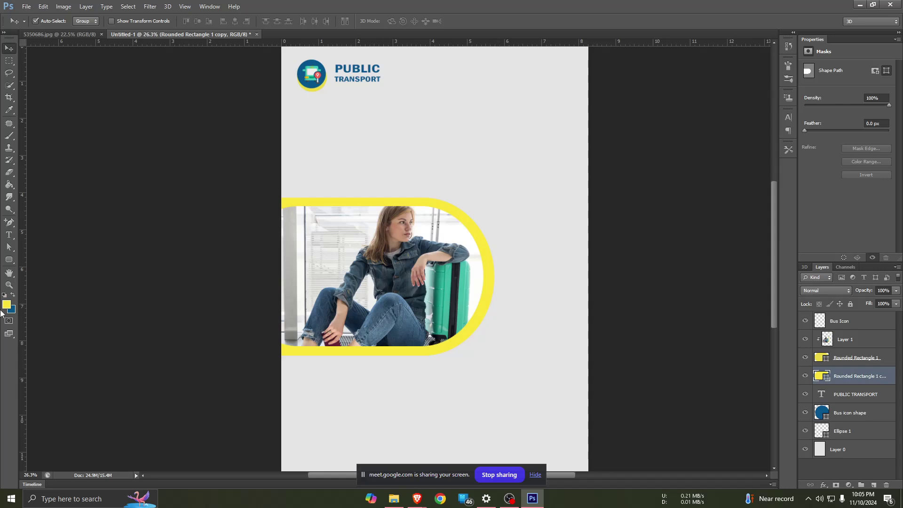
click(65, 35)
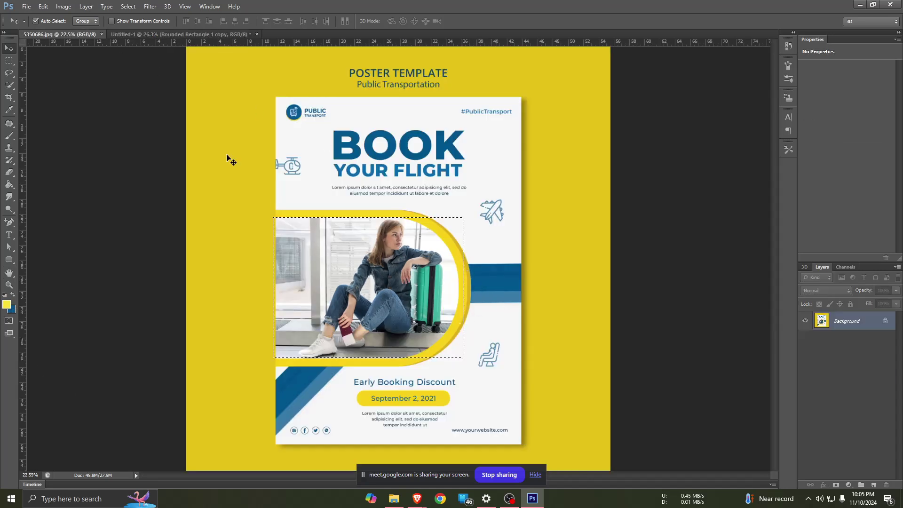
click(172, 35)
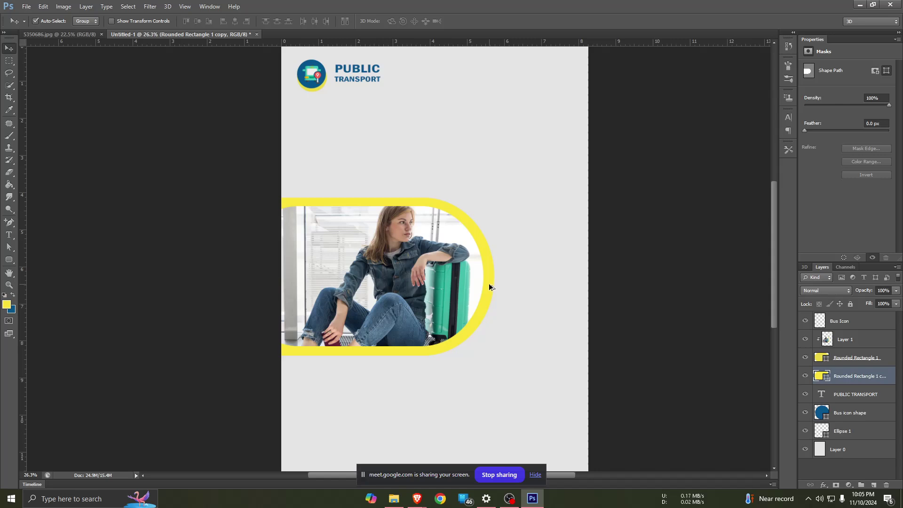
- Duplicate the pill border offset right, fill it blue, and place it beneath the original
drag(492, 288, 514, 288)
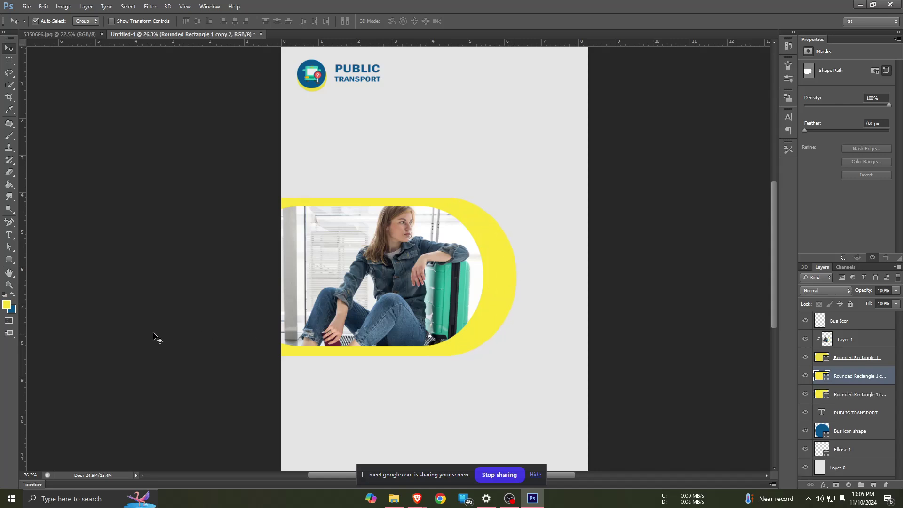
key(ctrl+BackSpace)
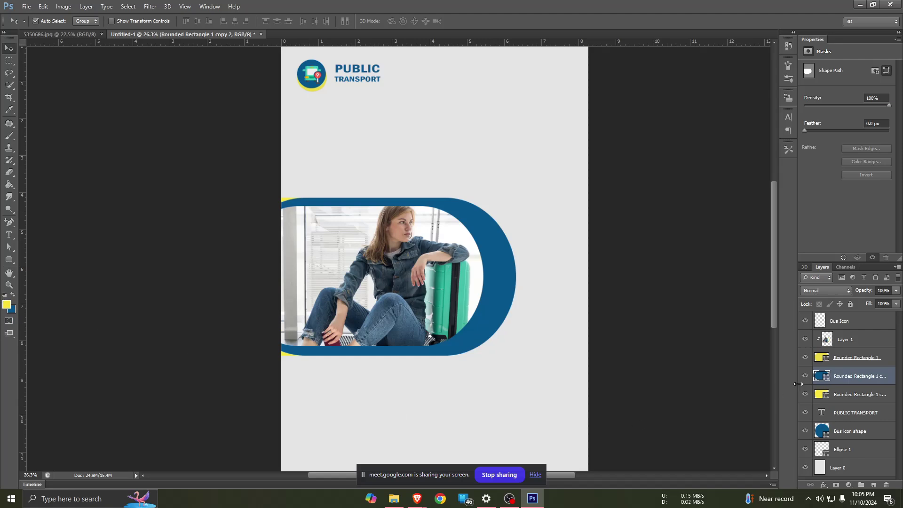
drag(855, 379, 857, 400)
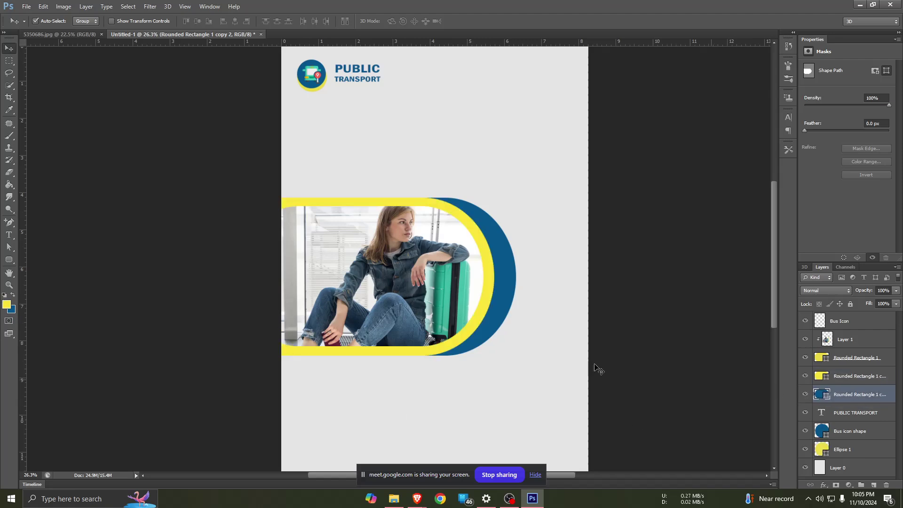
drag(504, 291, 495, 292)
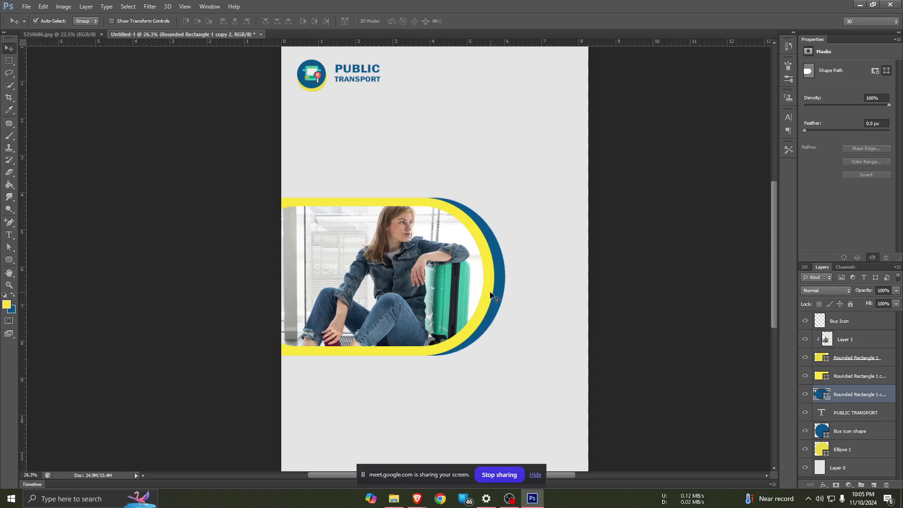
- Refill the back border copy with a darker yellow, then view the reference poster
click(7, 304)
click(638, 178)
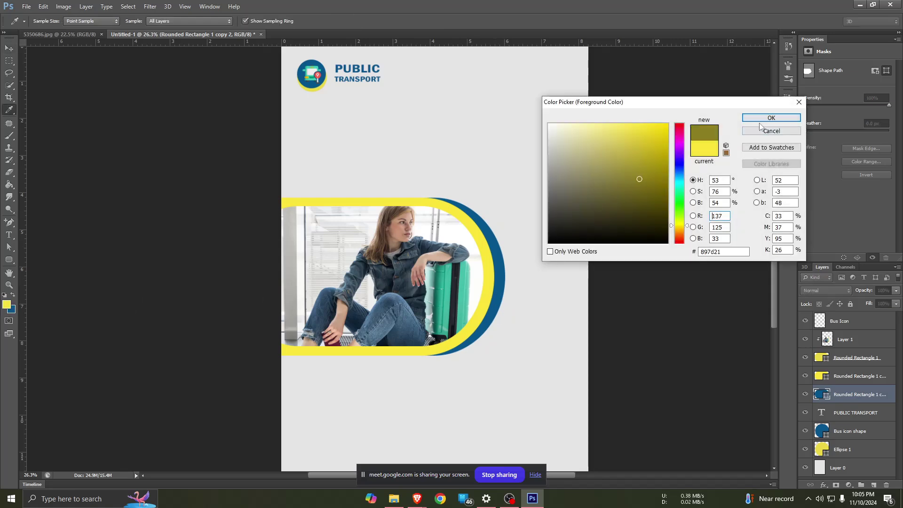
click(658, 137)
click(771, 117)
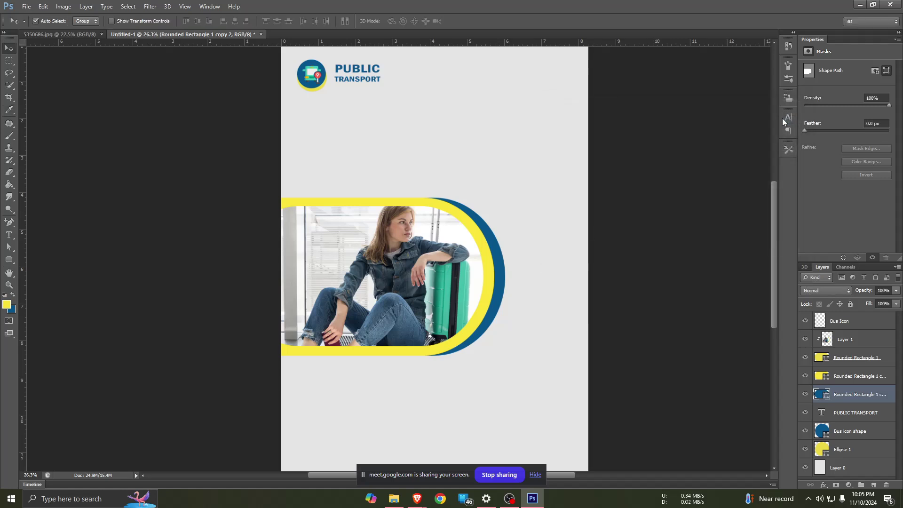
key(alt+BackSpace)
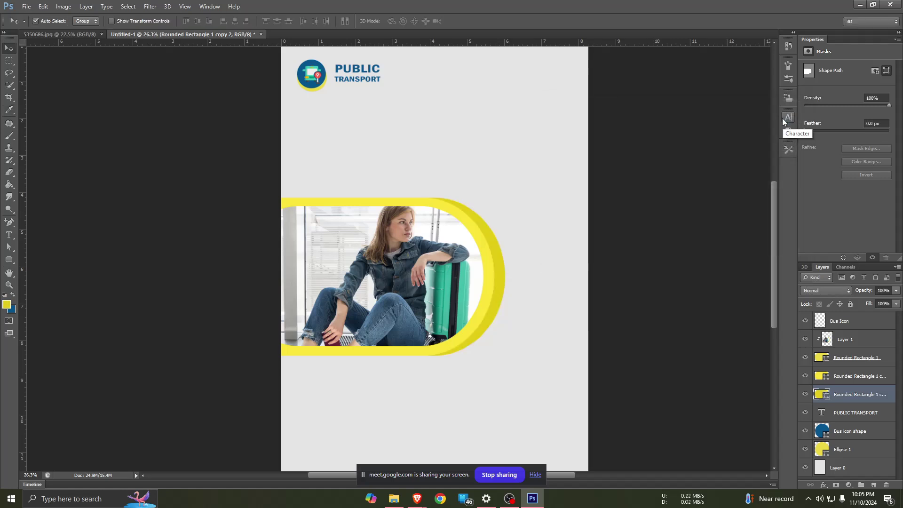
click(74, 31)
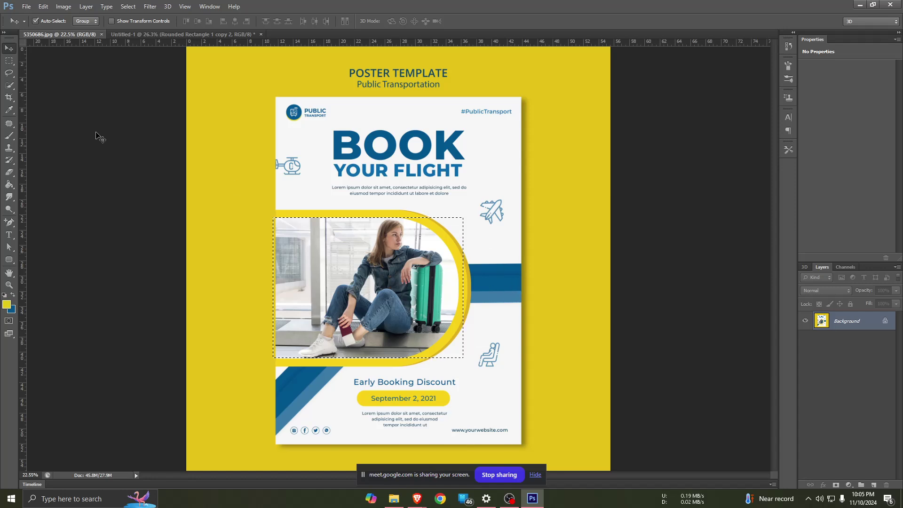
- Clear the selection with the Rectangular Marquee and zoom into the reference poster
click(9, 60)
click(492, 196)
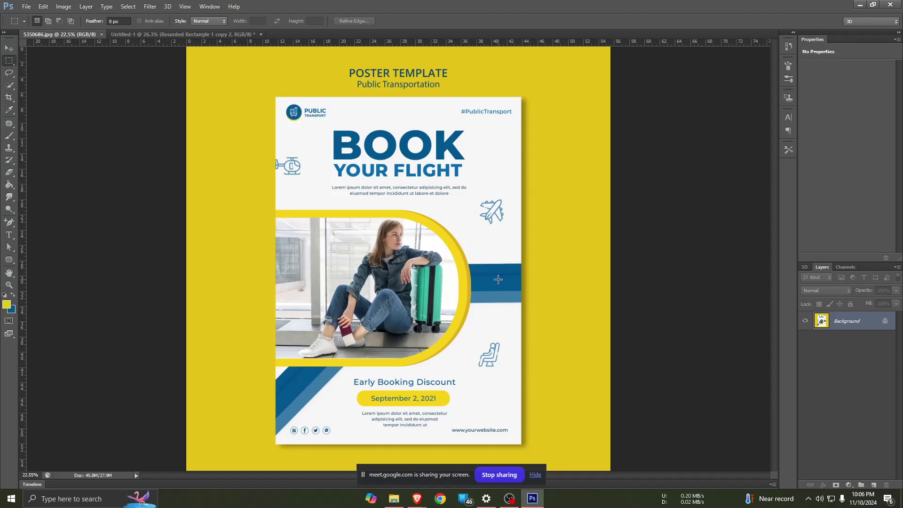
scroll(498, 279, up, 3)
scroll(506, 282, up, 2)
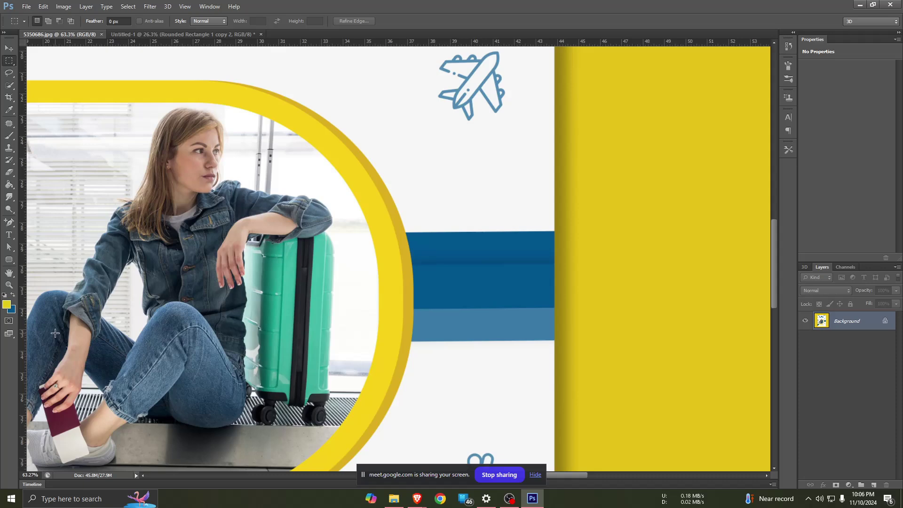
- Eyedrop the dark blue band (00558e) as the background colour
click(12, 310)
click(469, 248)
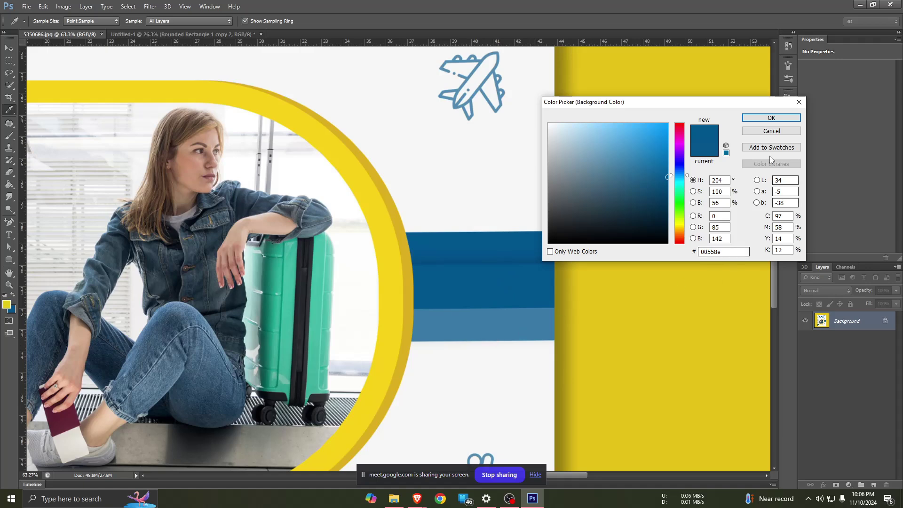
click(758, 118)
key(m)
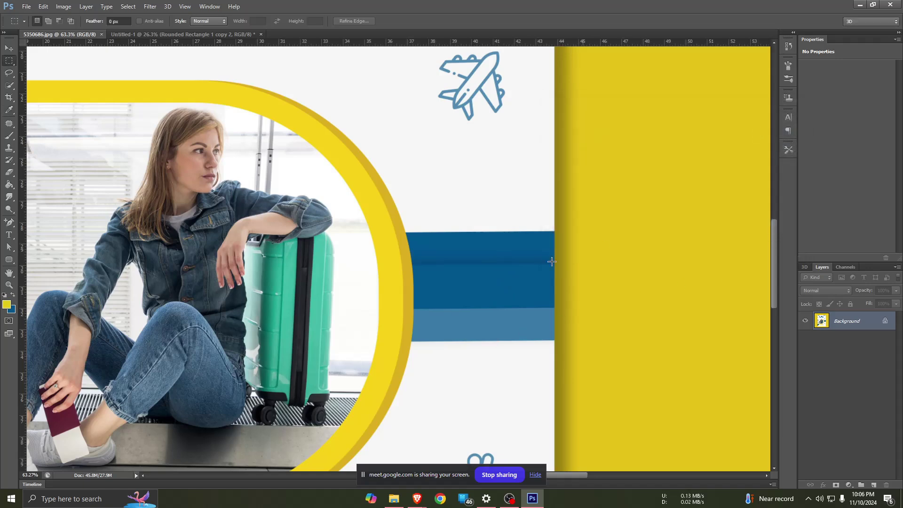
scroll(758, 131, down, 2)
scroll(470, 94, up, 1)
scroll(329, 71, up, 1)
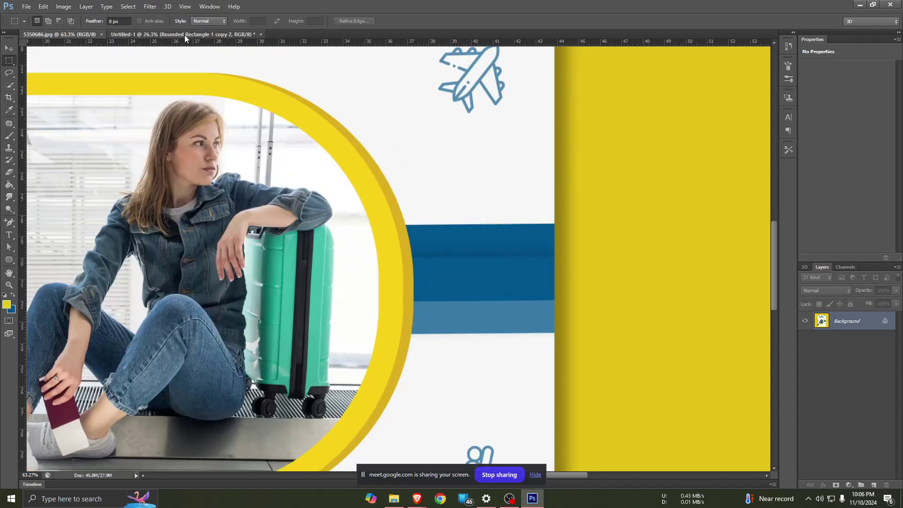
- Return to the Untitled-1 layout after another reference check and select the traveller photo layer
click(185, 35)
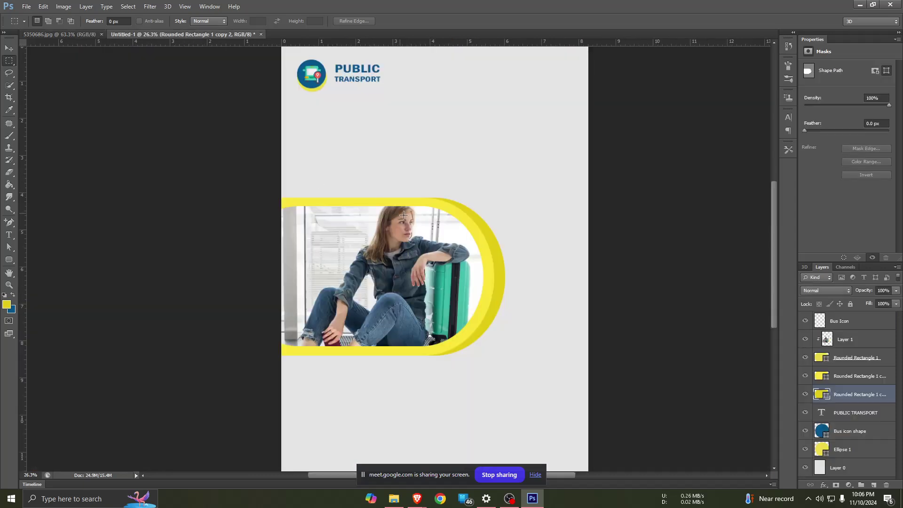
click(43, 36)
key(alt)
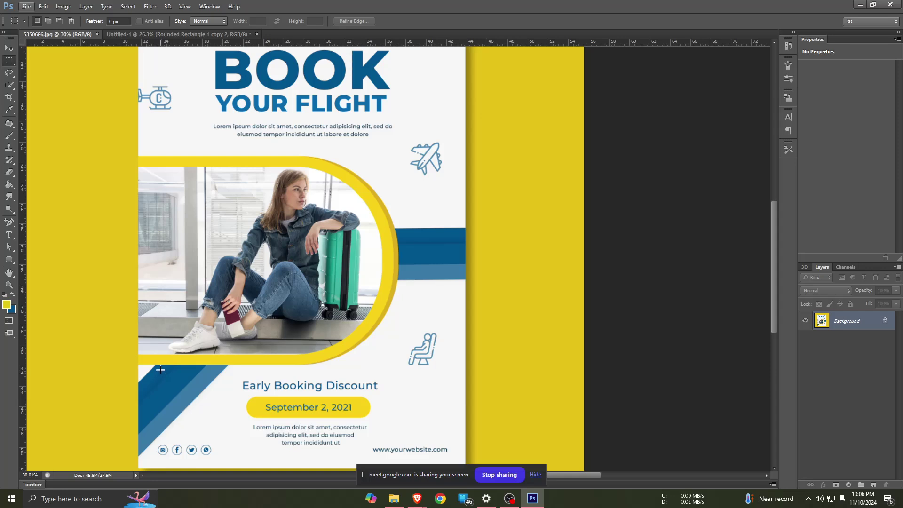
click(133, 36)
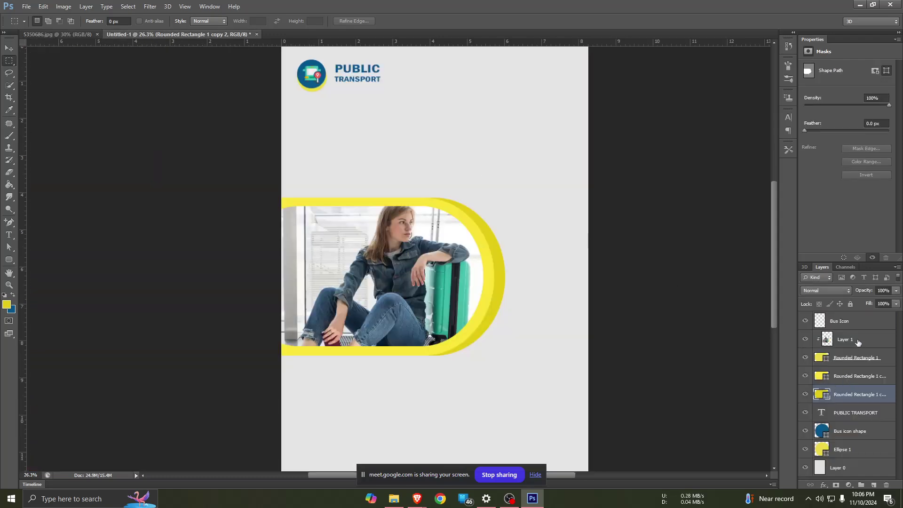
click(858, 342)
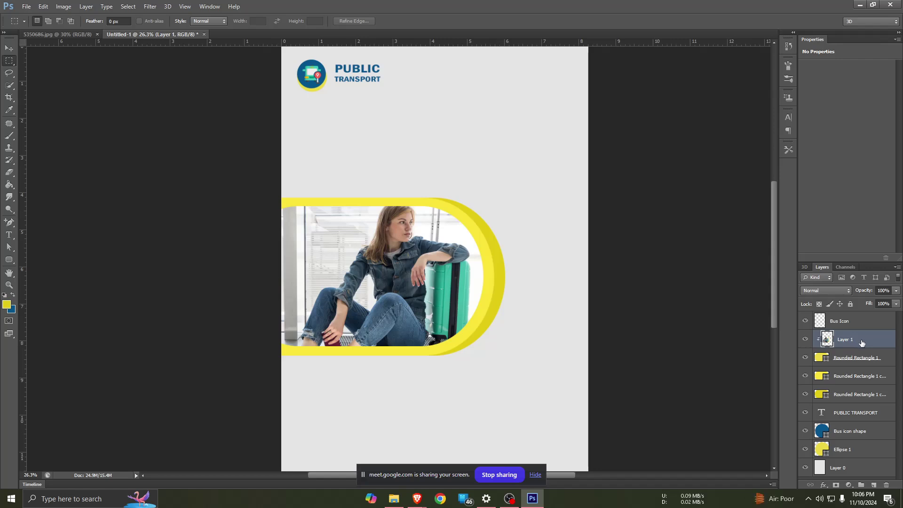
- Group the photo and pill border layers and name the group 'Image and shapes'
click(888, 358)
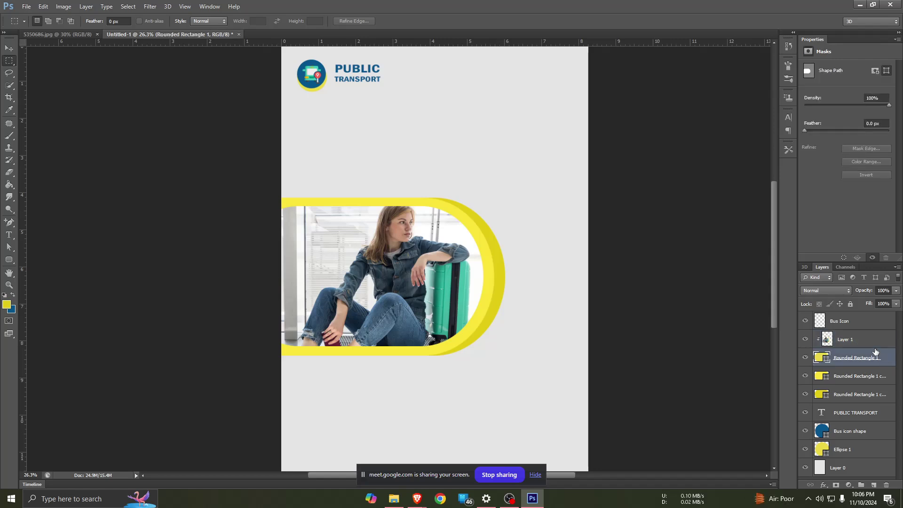
shift+click(885, 343)
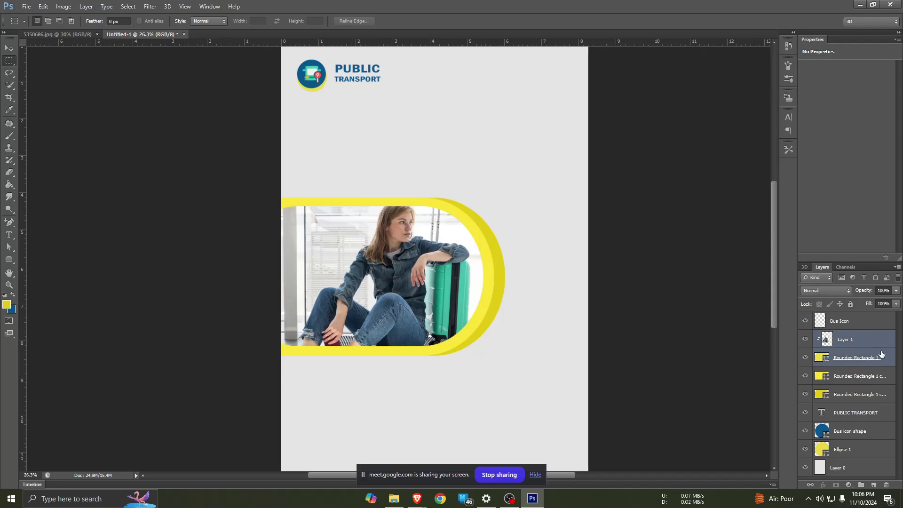
shift+click(868, 378)
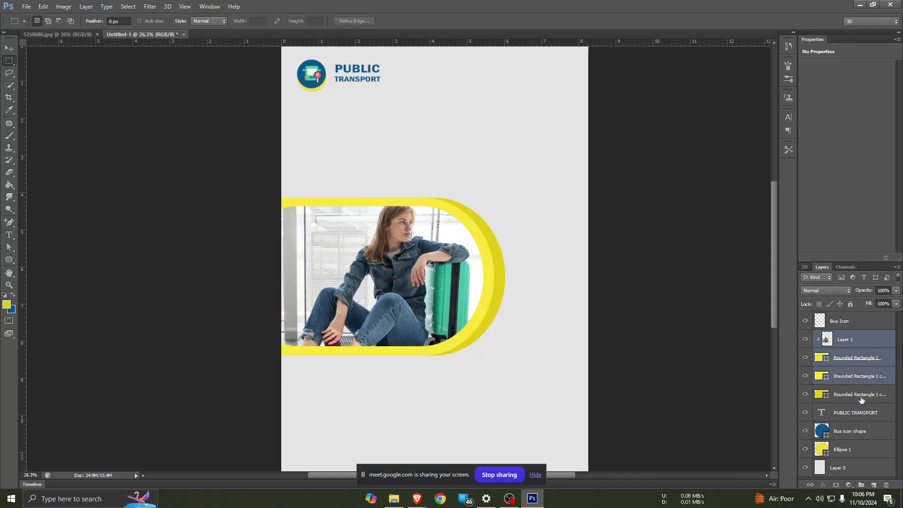
shift+click(862, 399)
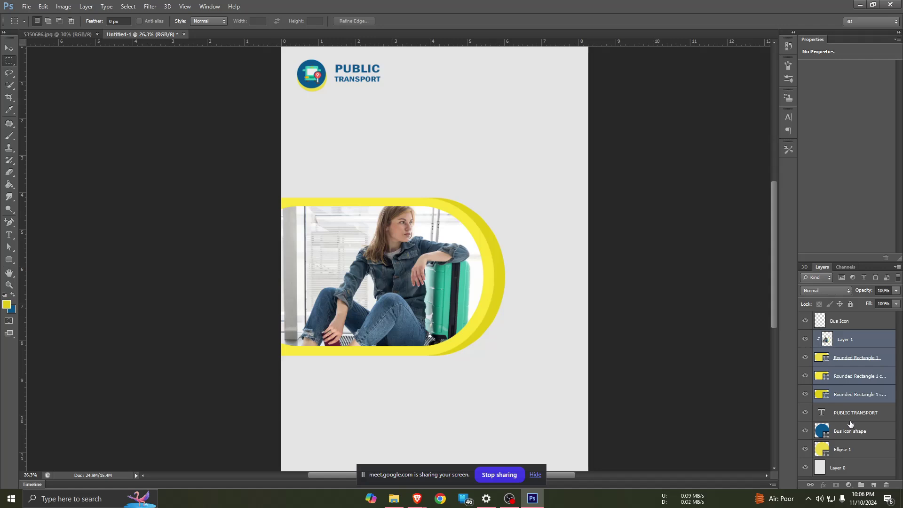
drag(873, 345, 863, 485)
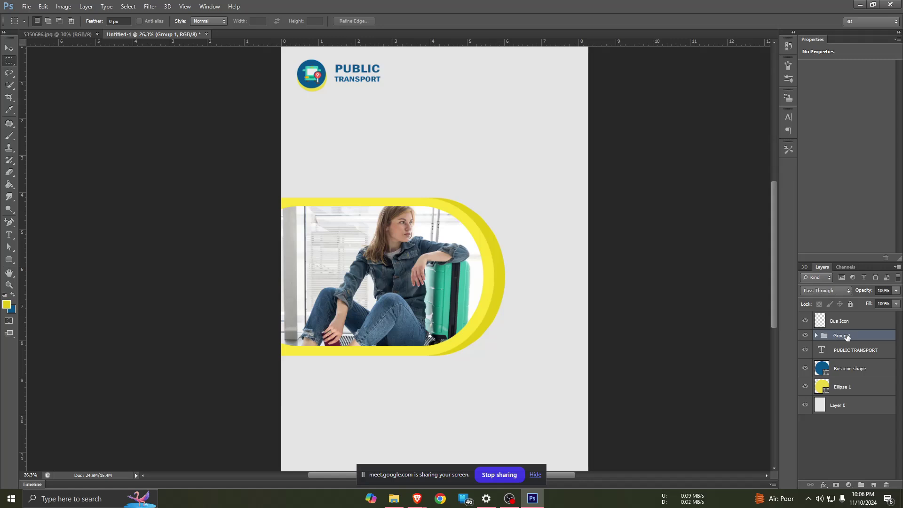
double_click(846, 336)
text(Image and sha)
text(pes)
key(Return)
- Group the logo's text and icon layers and name the group 'Public Transport'
click(858, 352)
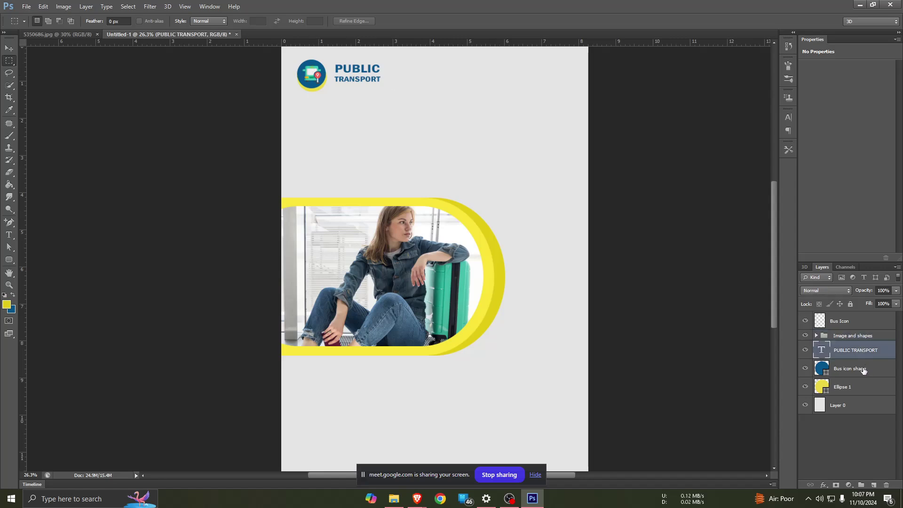
shift+click(864, 371)
shift+click(865, 390)
drag(862, 352, 863, 484)
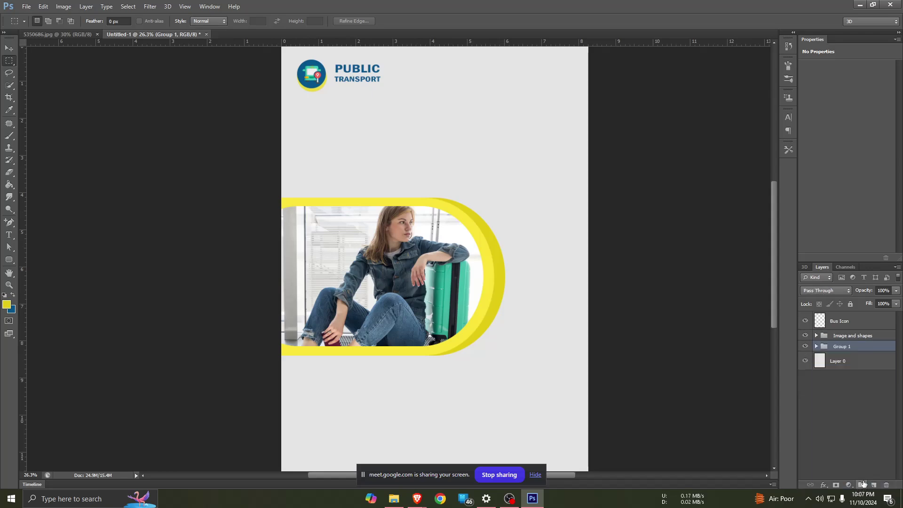
double_click(844, 346)
text(Public Tran)
text(sport)
key(Return)
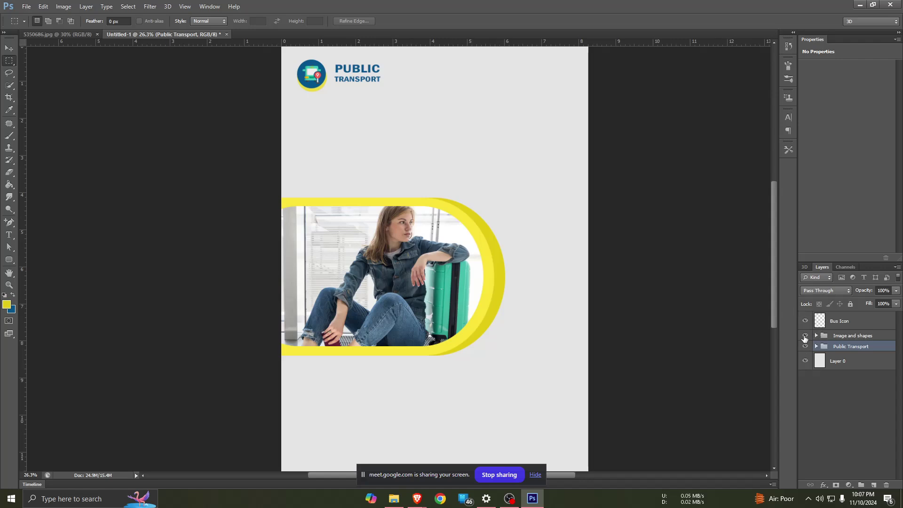
- Check the reference poster and keep the sampled dark blue as the background colour
click(53, 35)
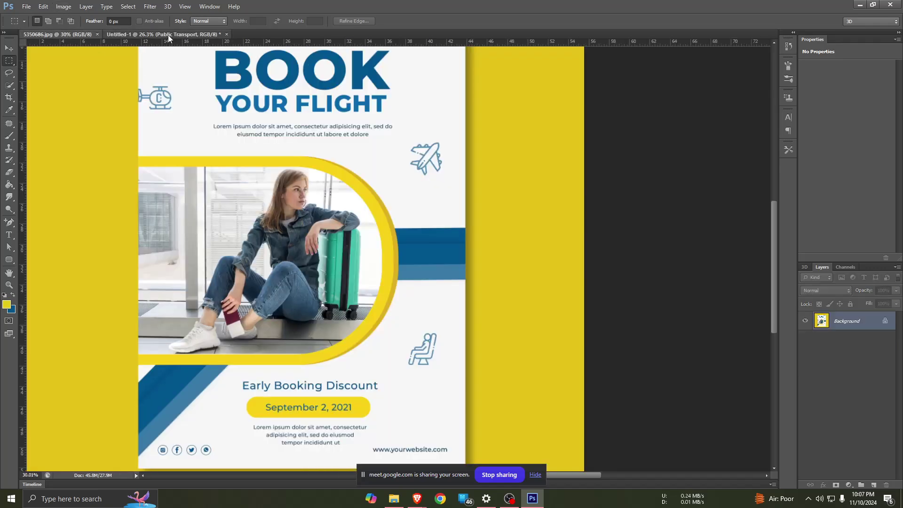
click(168, 35)
click(61, 34)
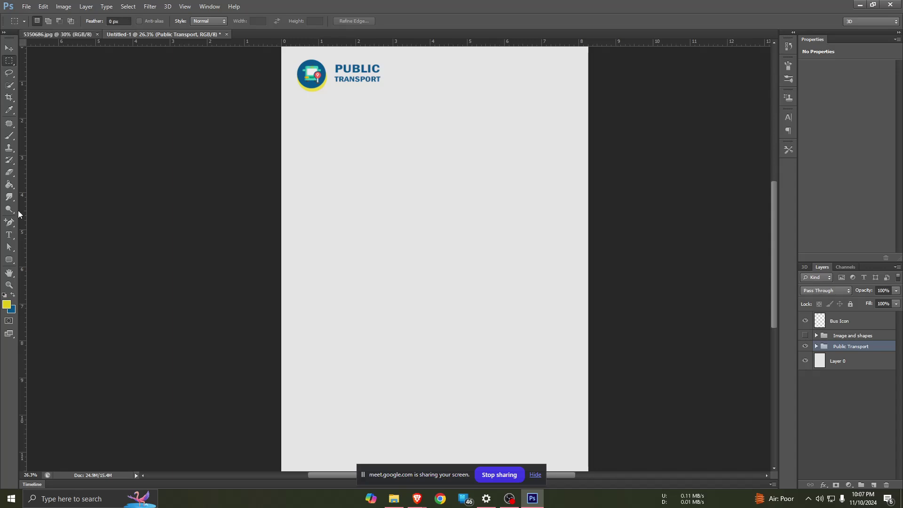
click(11, 310)
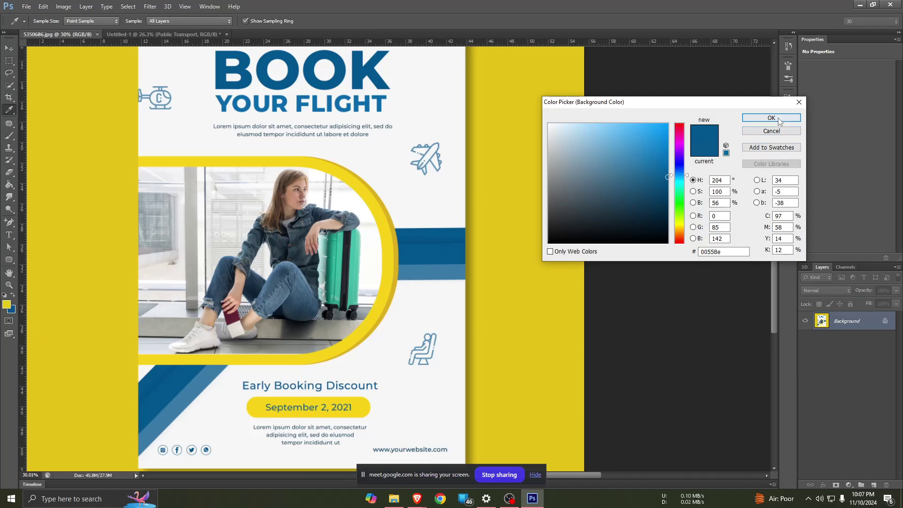
click(748, 118)
- Back on the Public Transport poster, draw a trial yellow rectangle, then undo it
click(150, 33)
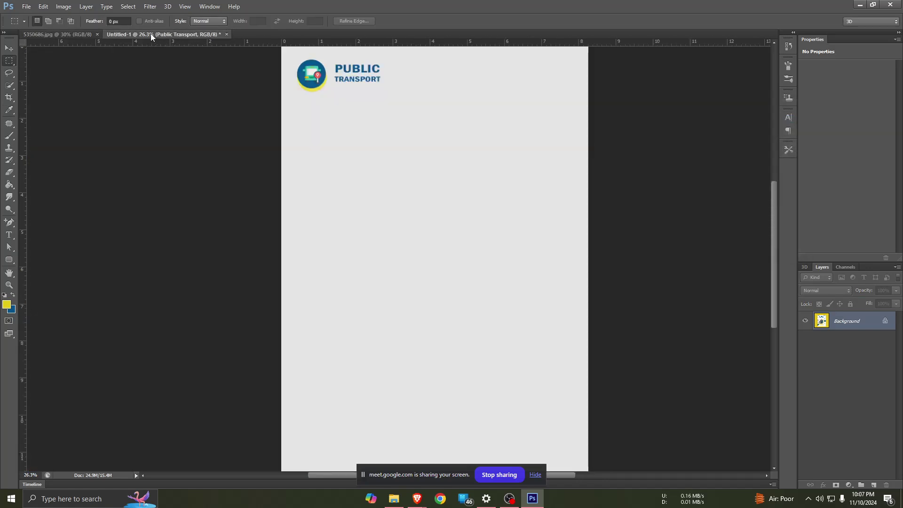
click(9, 259)
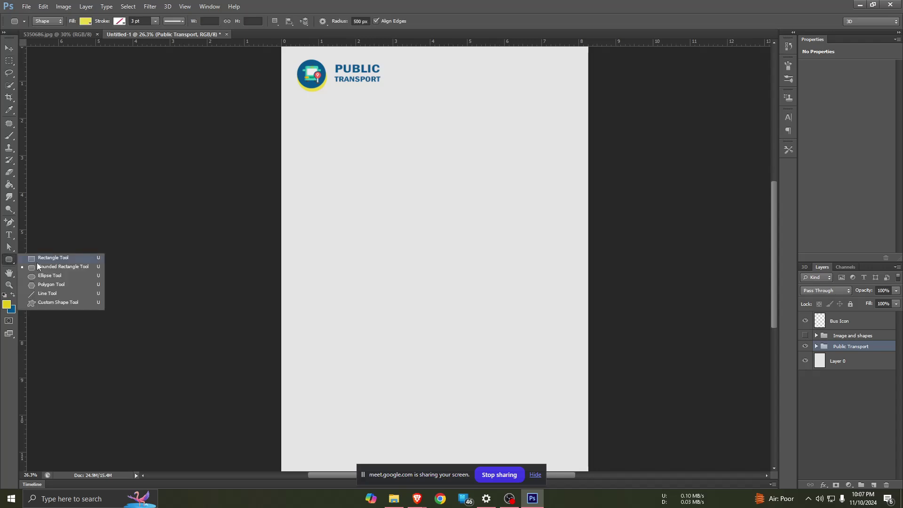
click(40, 266)
mouse_move(322, 176)
mouse_down()
mouse_move(406, 208)
mouse_move(567, 213)
mouse_up()
key(ctrl+alt+z)
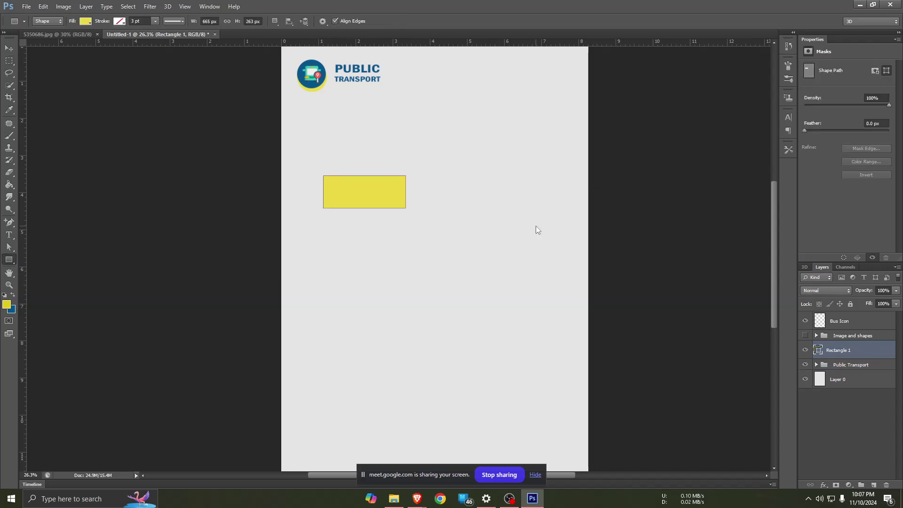
key(ctrl+alt+z)
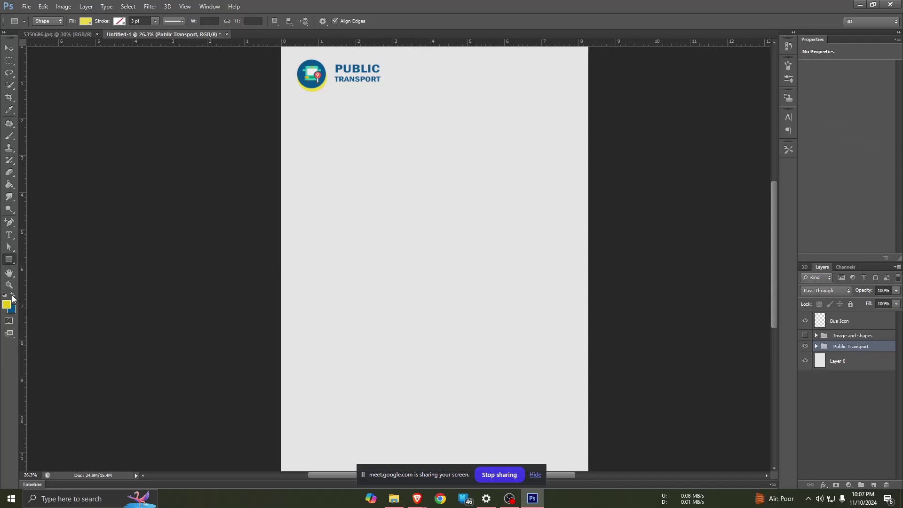
- Draw a long dark blue horizontal bar across the poster and duplicate it just below
click(12, 295)
drag(301, 203, 602, 227)
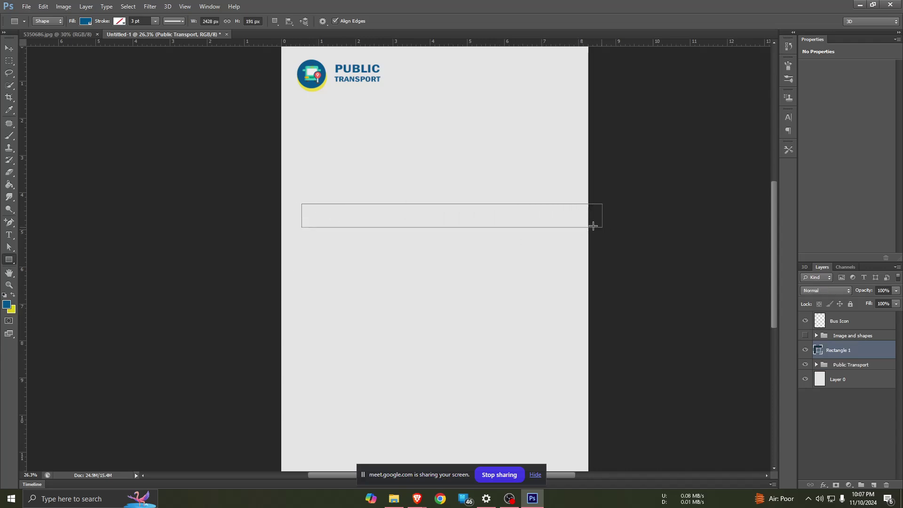
click(7, 52)
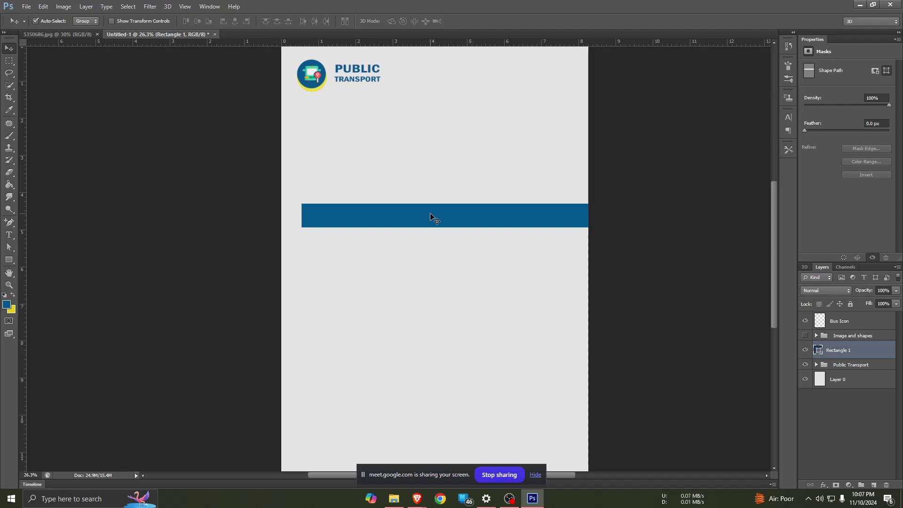
drag(438, 217, 421, 279)
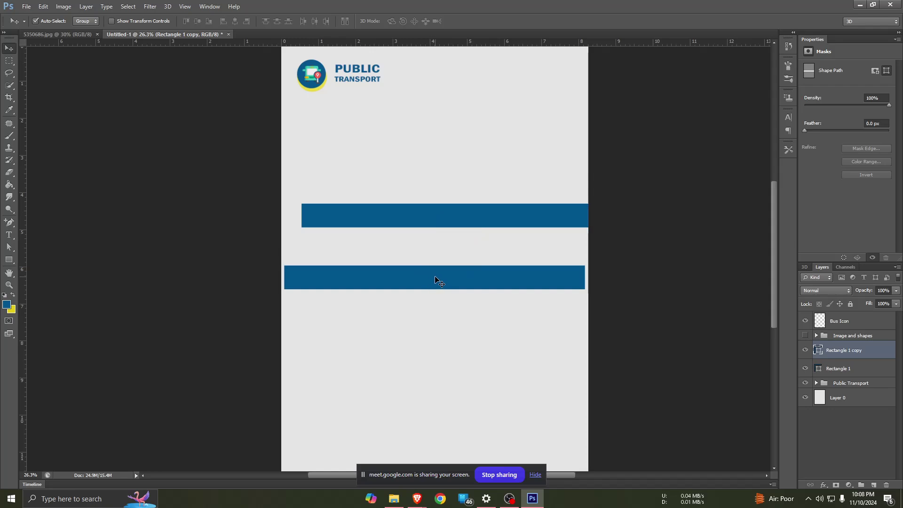
- Try rotating the lower blue bar steeply, then compare with the reference flight flyer
key(ctrl+t)
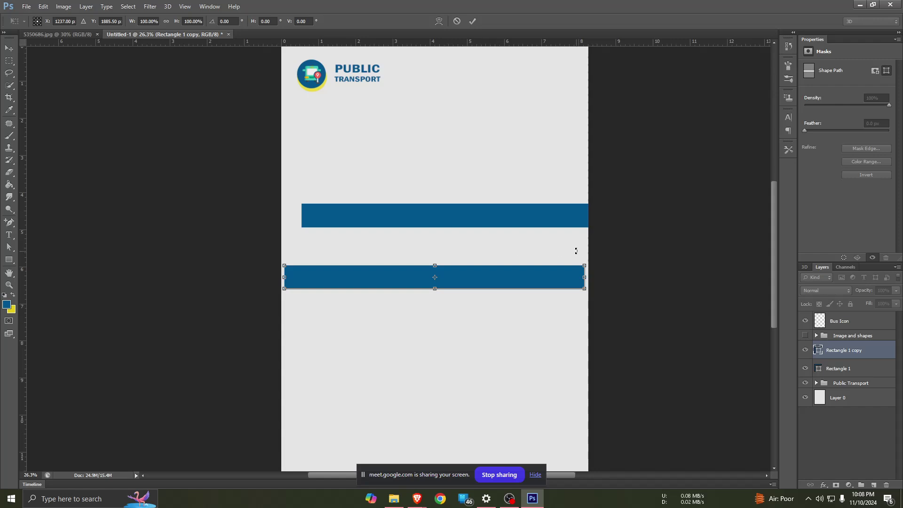
drag(576, 251, 387, 426)
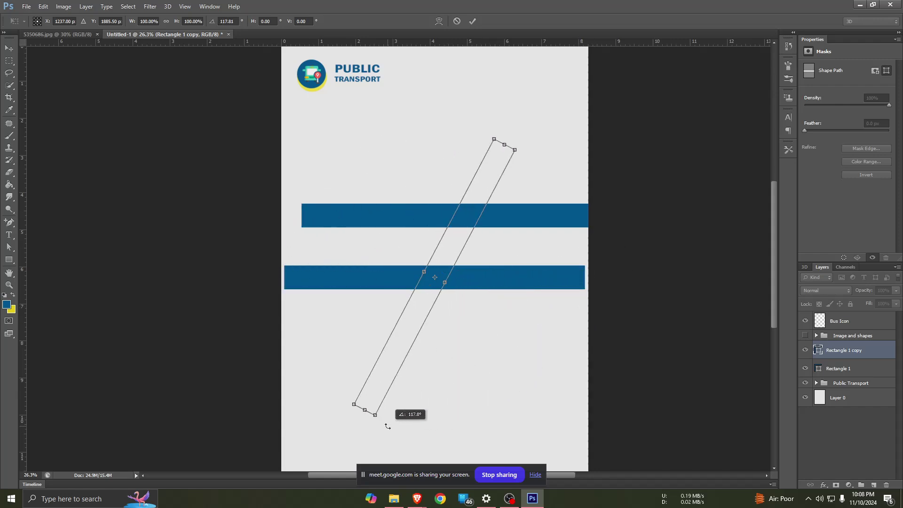
click(58, 34)
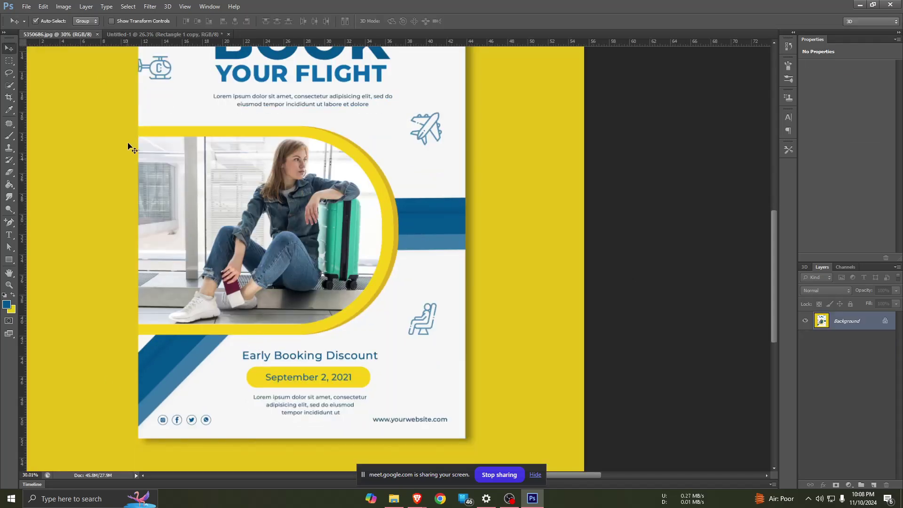
click(170, 33)
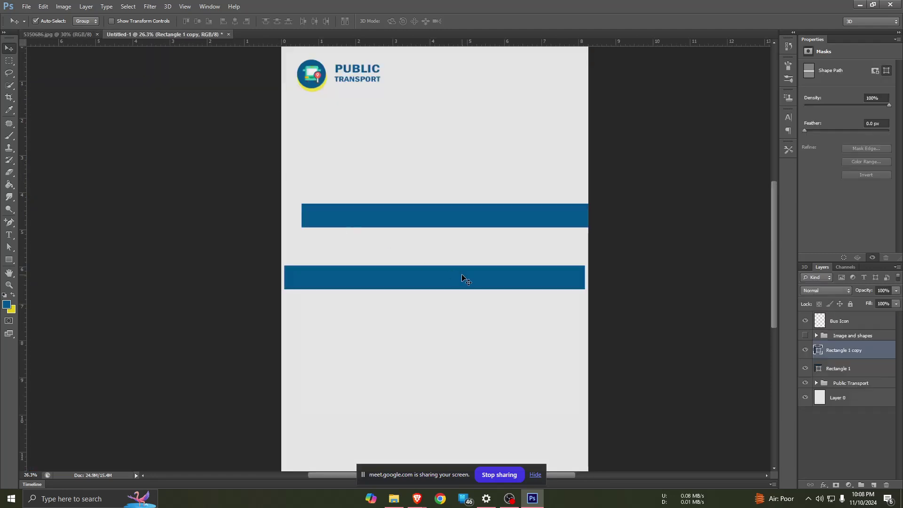
- Rotate the lower bar into a shallow diagonal and push it toward the lower left
key(ctrl+t)
drag(588, 256, 569, 174)
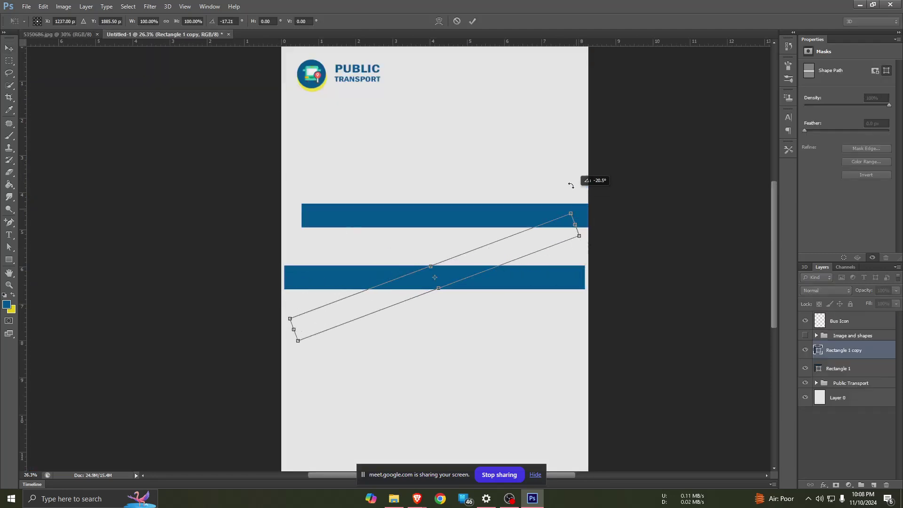
drag(485, 253, 364, 322)
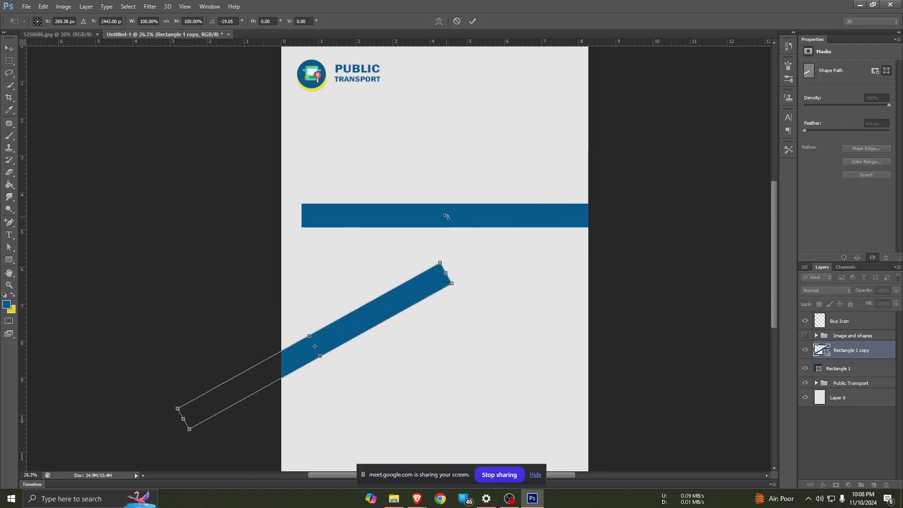
drag(449, 288, 444, 276)
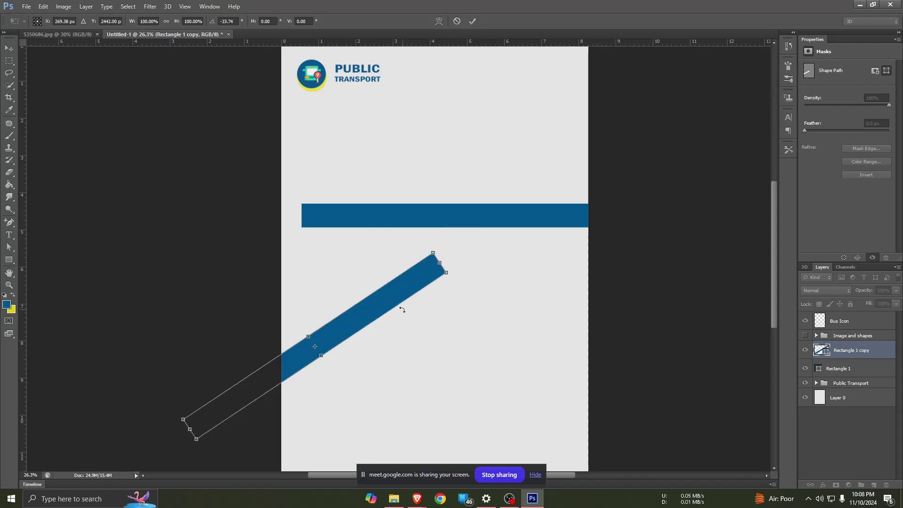
drag(365, 322, 319, 350)
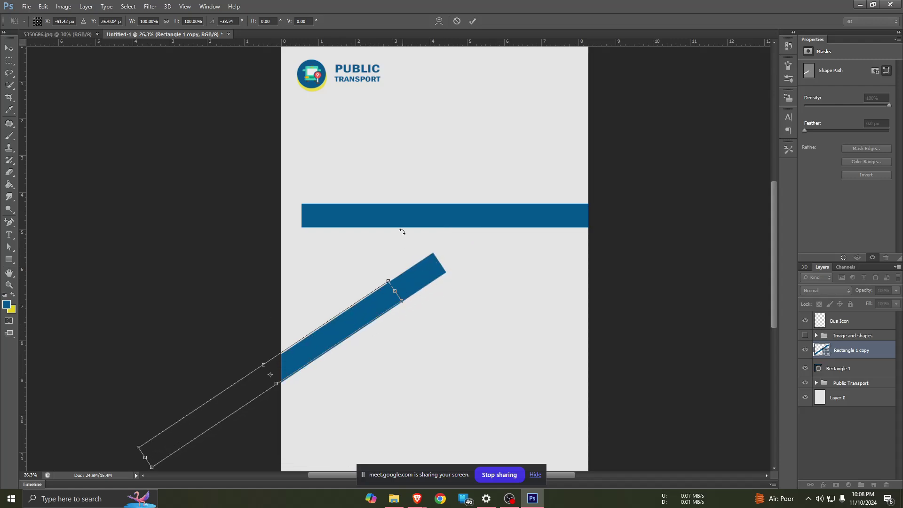
click(60, 35)
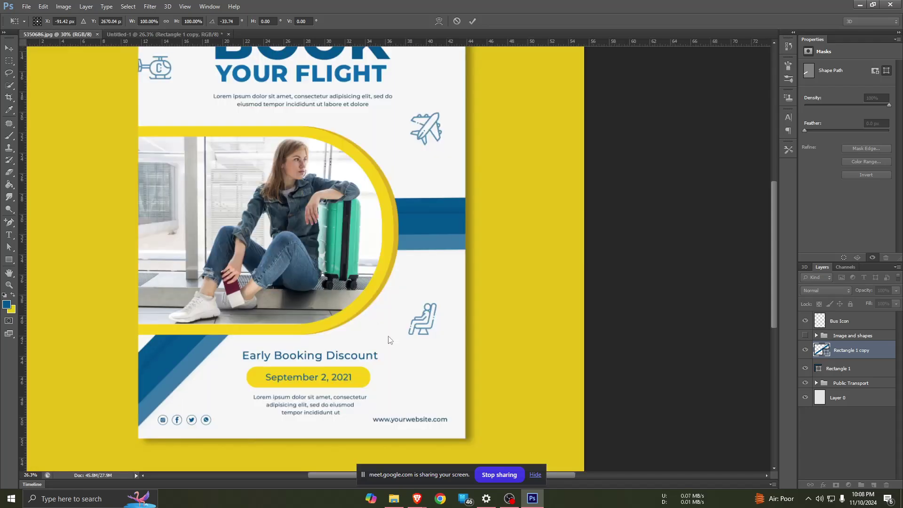
click(192, 35)
- Make the diagonal steeper so it meets the horizontal bar, then shift that bar right
scroll(350, 399, down, 3)
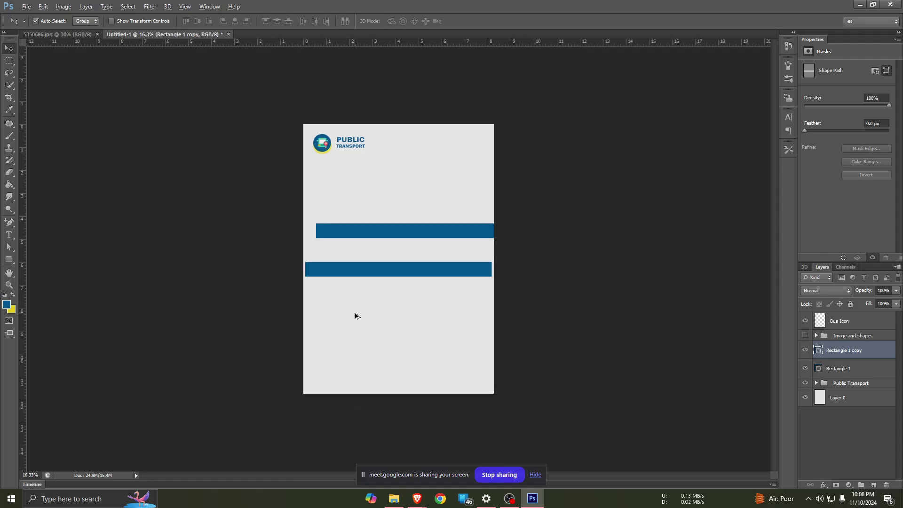
scroll(373, 269, up, 1)
key(ctrl+t)
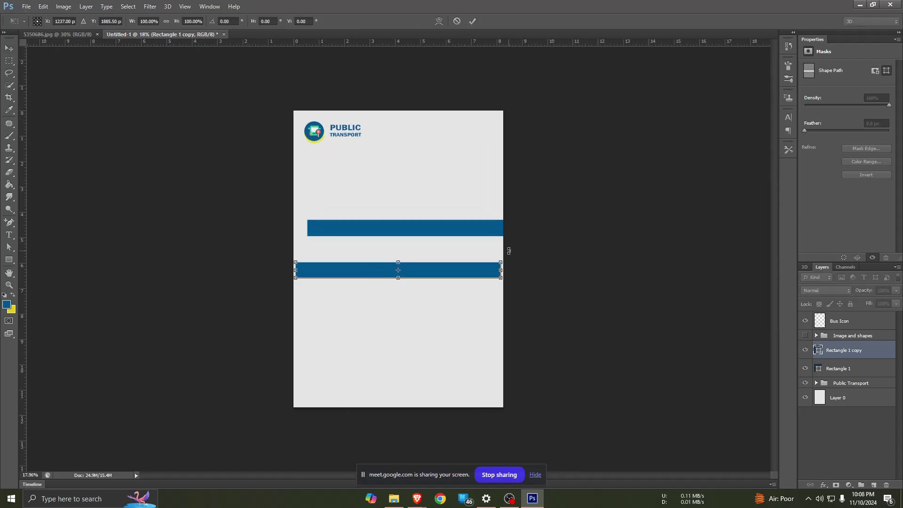
drag(508, 250, 492, 157)
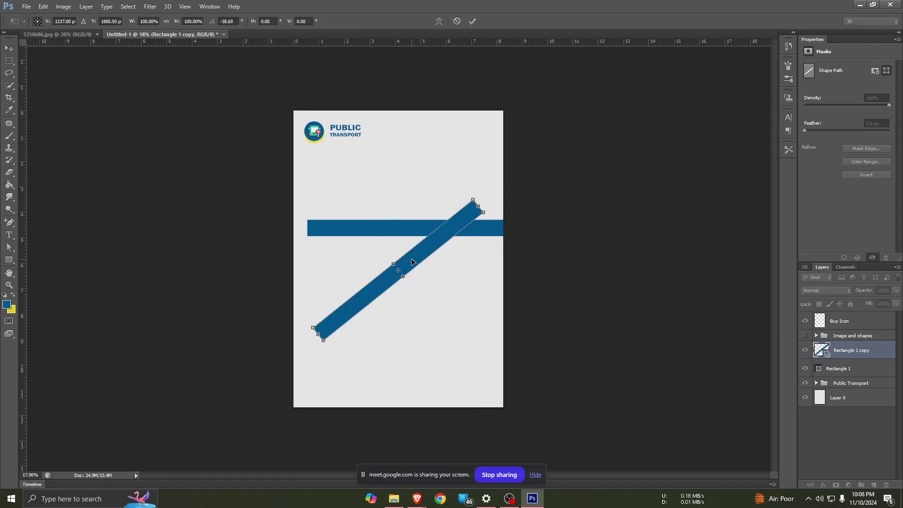
drag(412, 261, 364, 291)
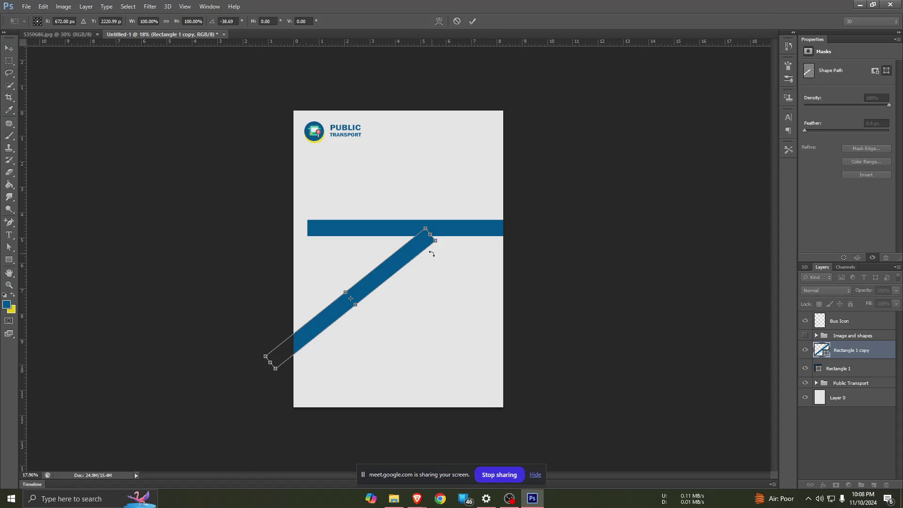
key(Return)
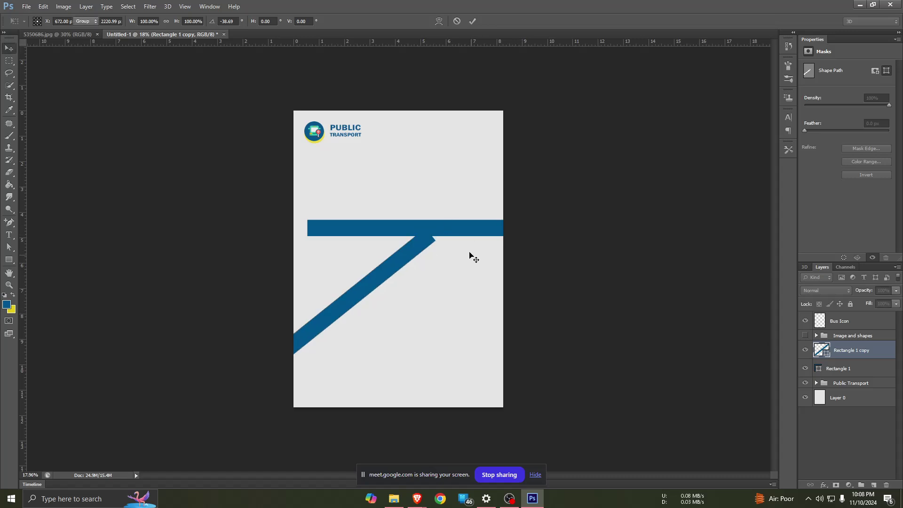
click(459, 232)
drag(408, 231, 481, 240)
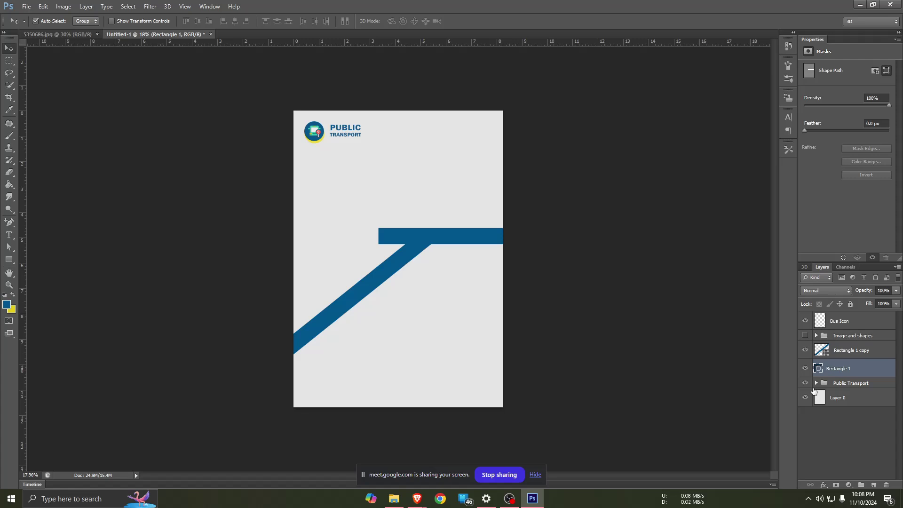
- Select both the diagonal and horizontal bar layers and Alt-drag a copy slightly down-right
click(833, 359)
click(451, 239)
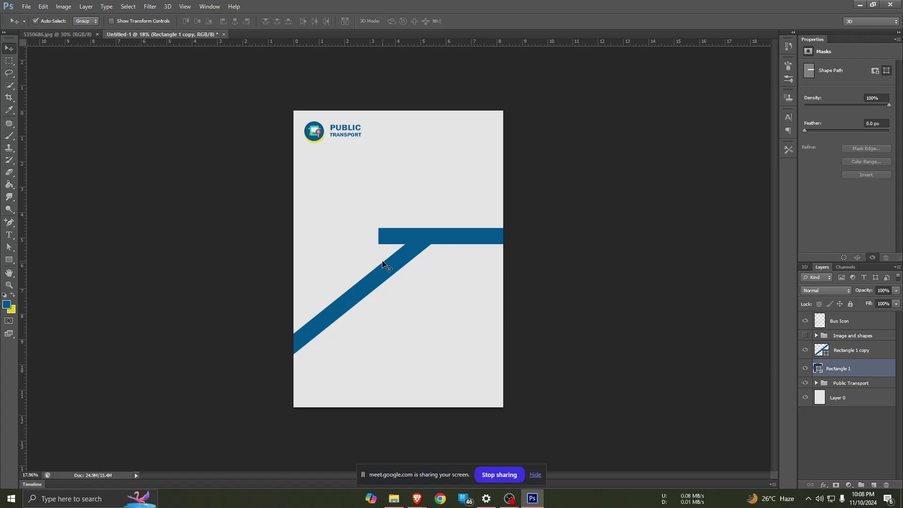
click(386, 267)
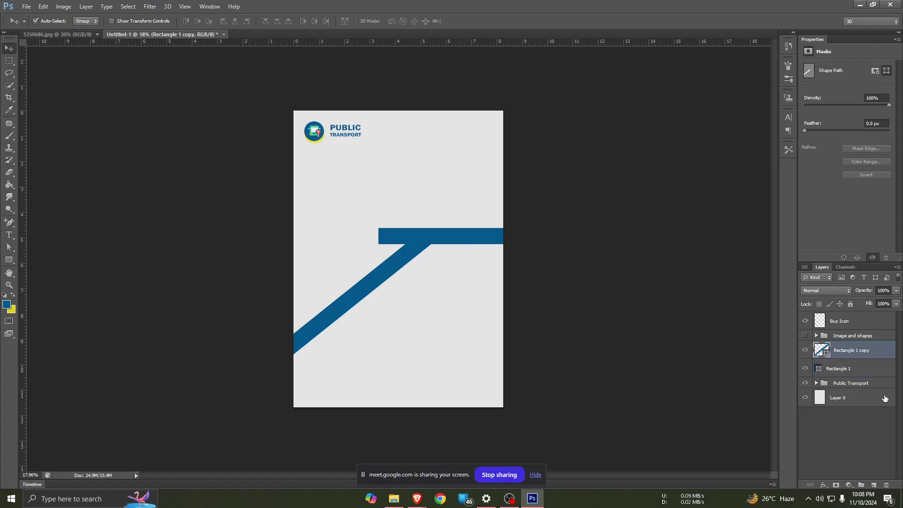
click(446, 241)
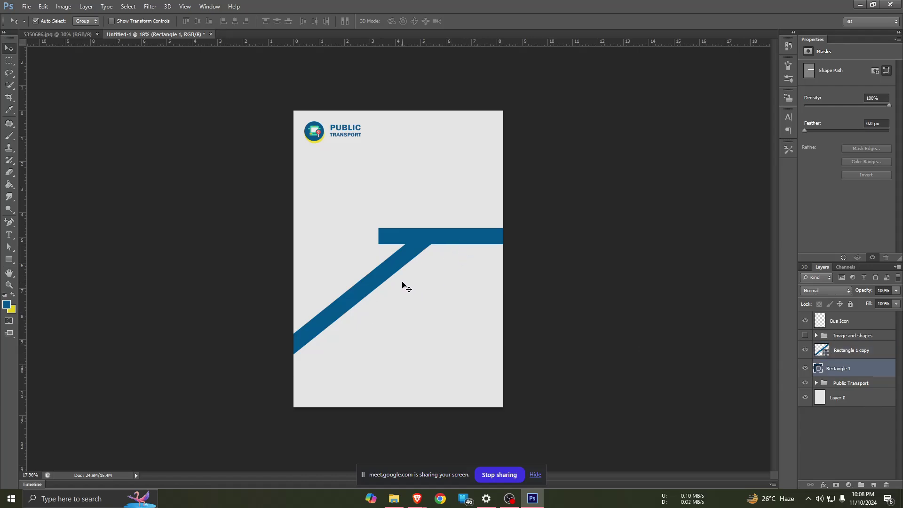
click(58, 36)
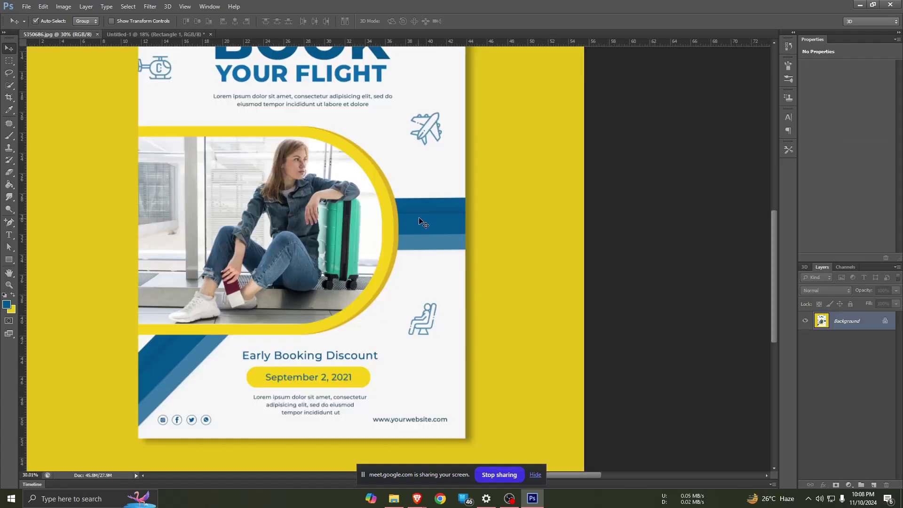
click(167, 35)
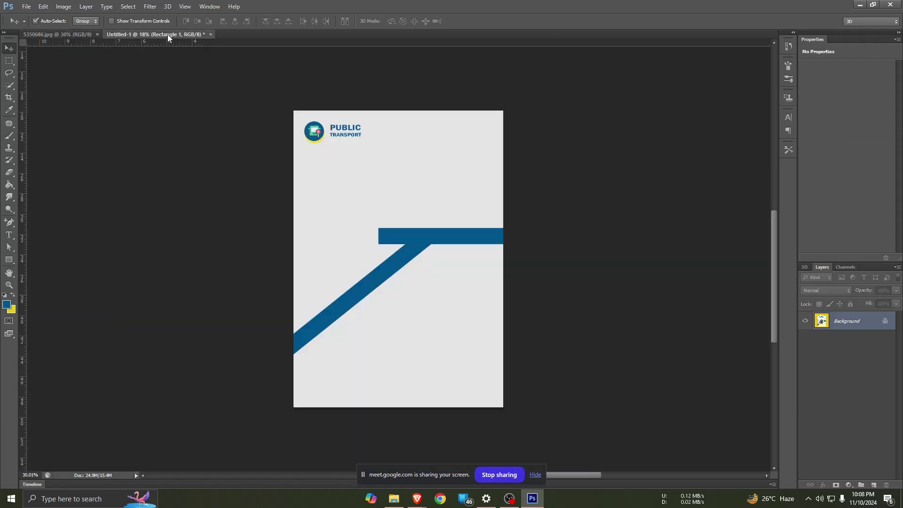
click(387, 277)
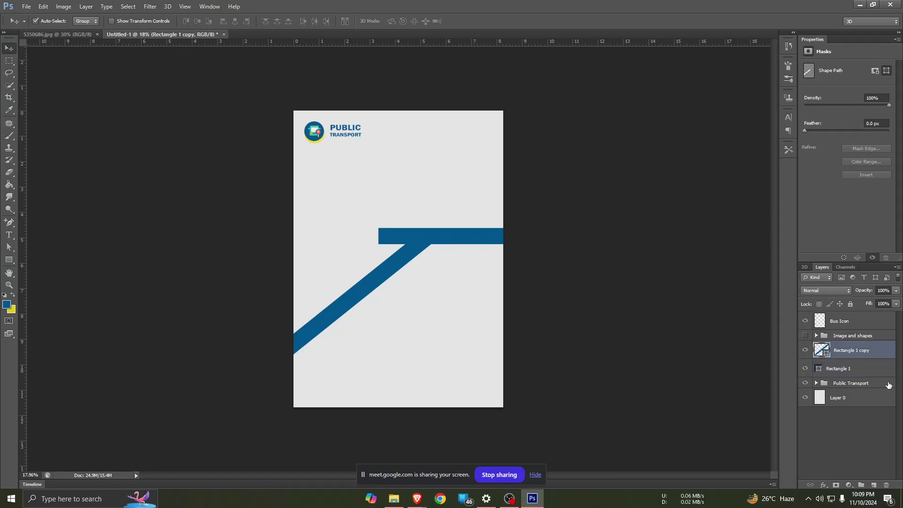
ctrl+click(851, 370)
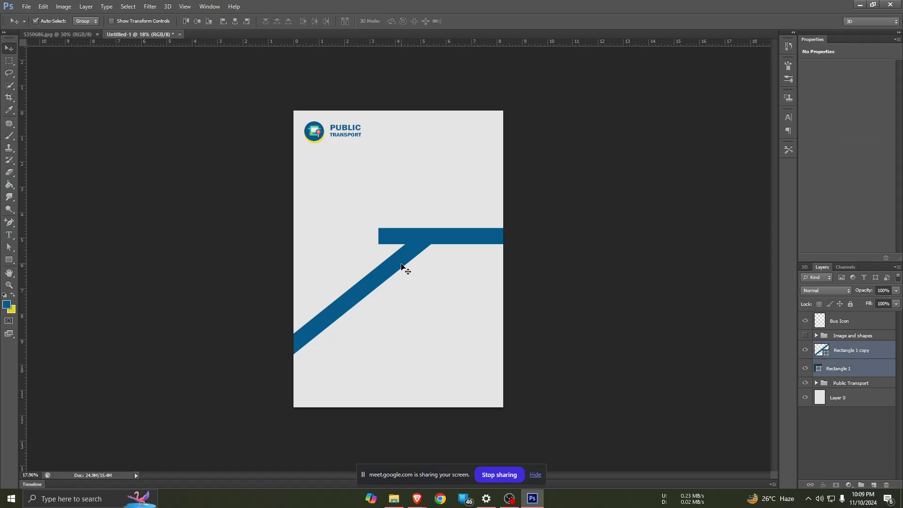
drag(402, 258, 408, 263)
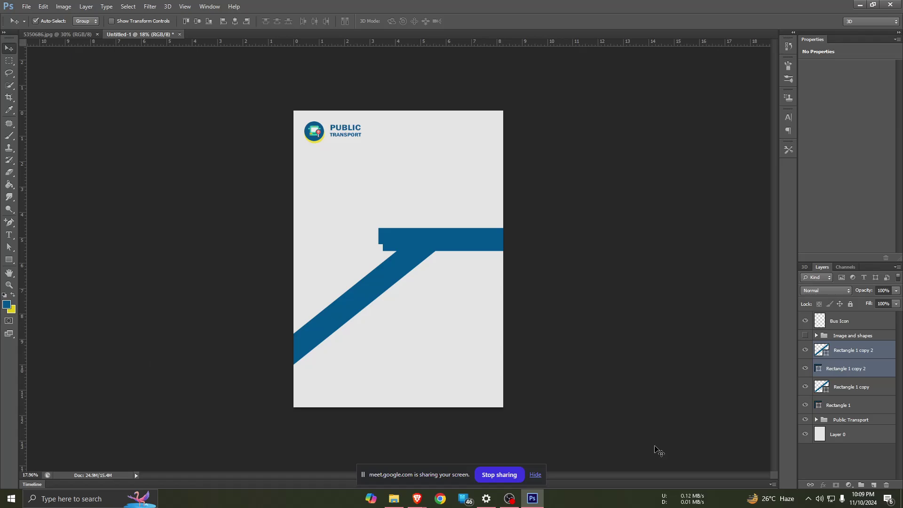
- Fill the copied diagonal stripe and horizontal bar with yellow
click(863, 351)
key(ctrl+BackSpace)
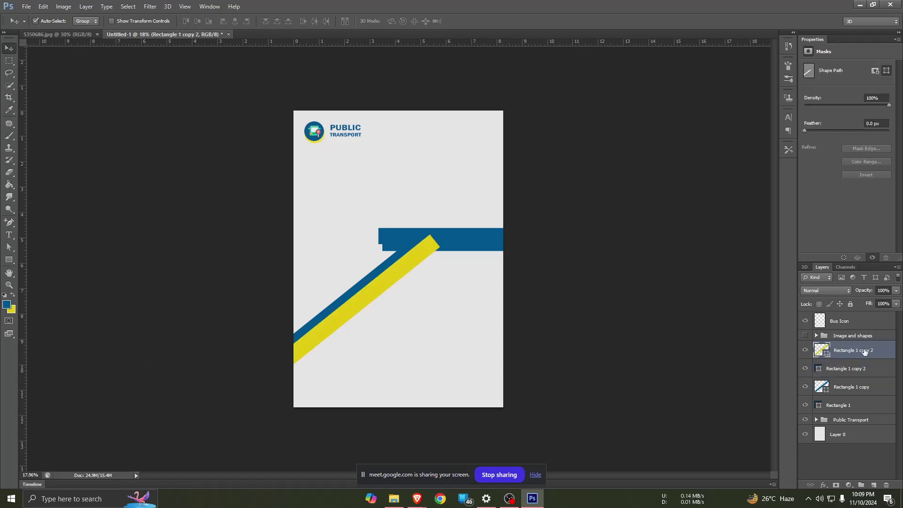
click(867, 368)
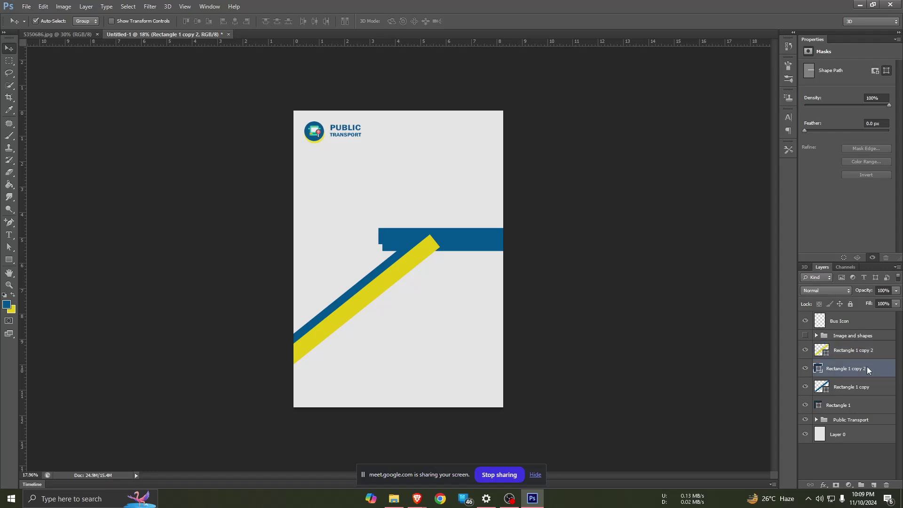
key(ctrl+BackSpace)
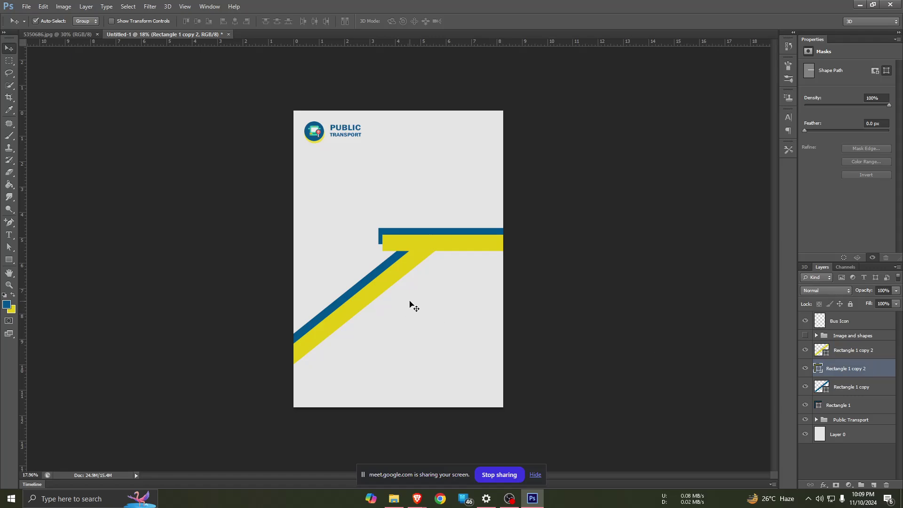
- Move the yellow stripe and bar below the blue ones and duplicate them
click(863, 352)
ctrl+click(859, 370)
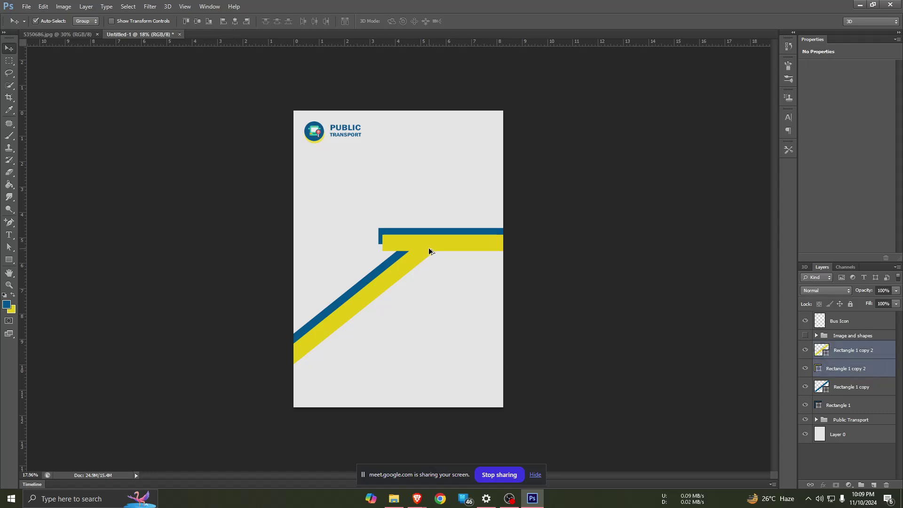
drag(428, 251, 437, 258)
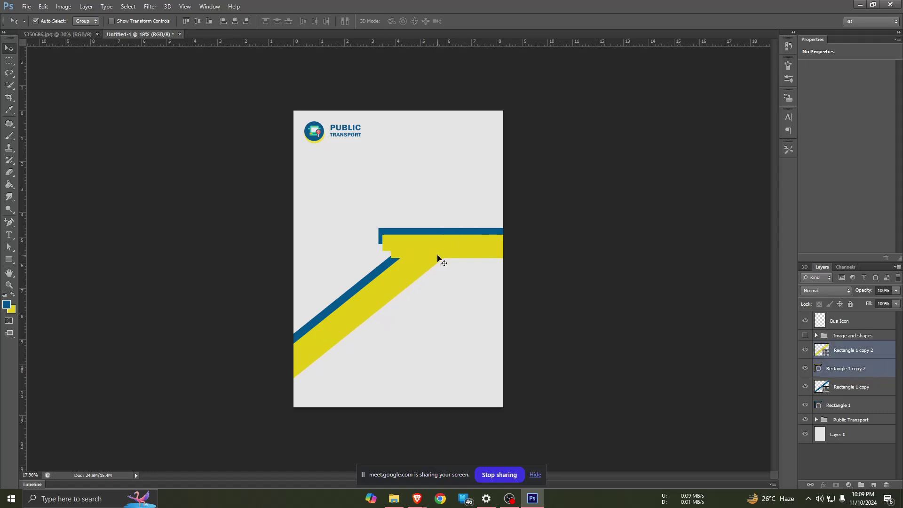
key(ctrl+j)
- Fill the duplicated diagonal stripe and bar with blue
click(864, 422)
click(857, 350)
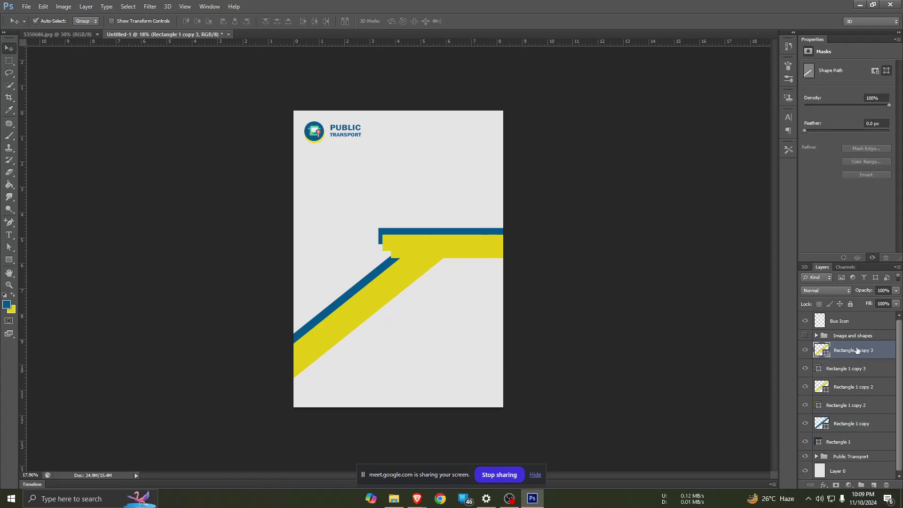
key(alt+BackSpace)
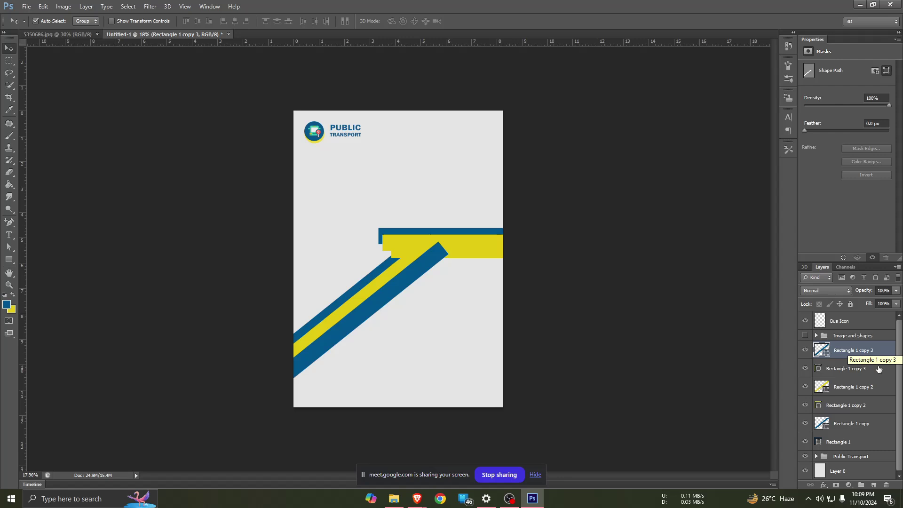
click(878, 369)
key(alt+BackSpace)
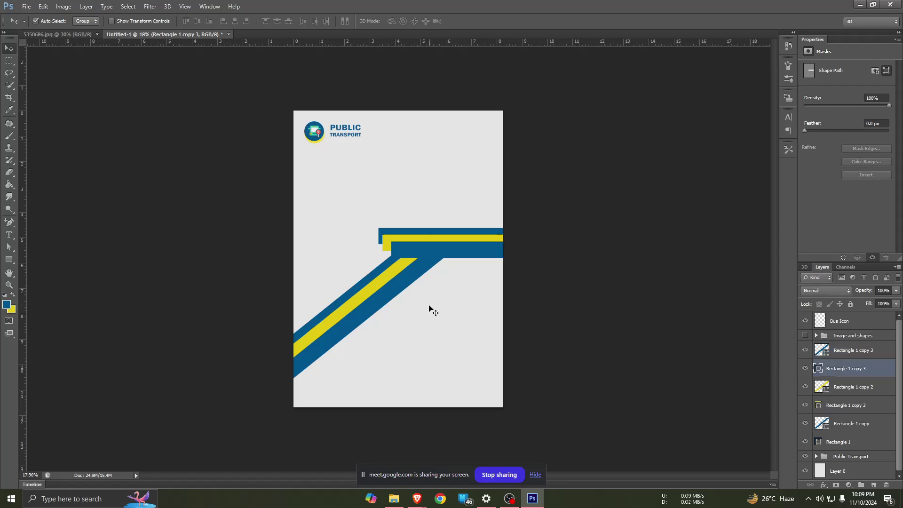
click(429, 308)
- Nudge the lower blue stripe and bar down two steps
scroll(408, 288, up, 1)
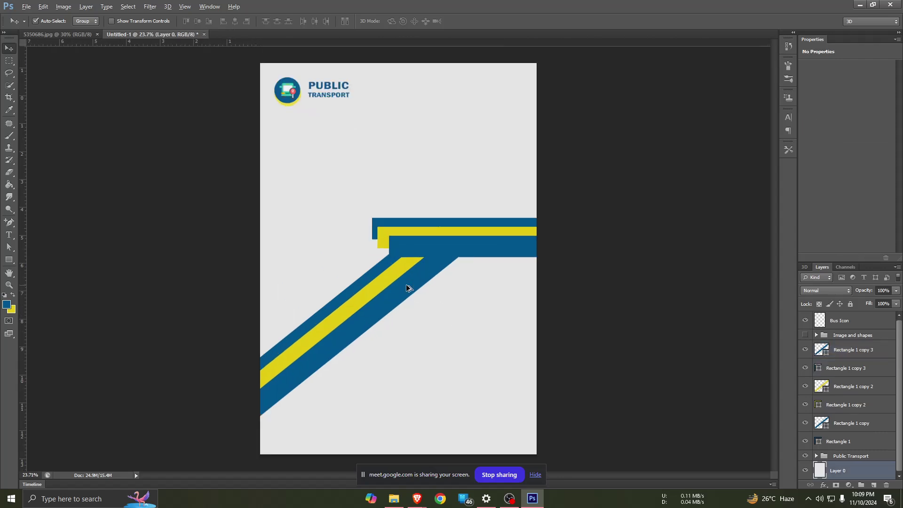
scroll(407, 288, up, 1)
click(381, 264)
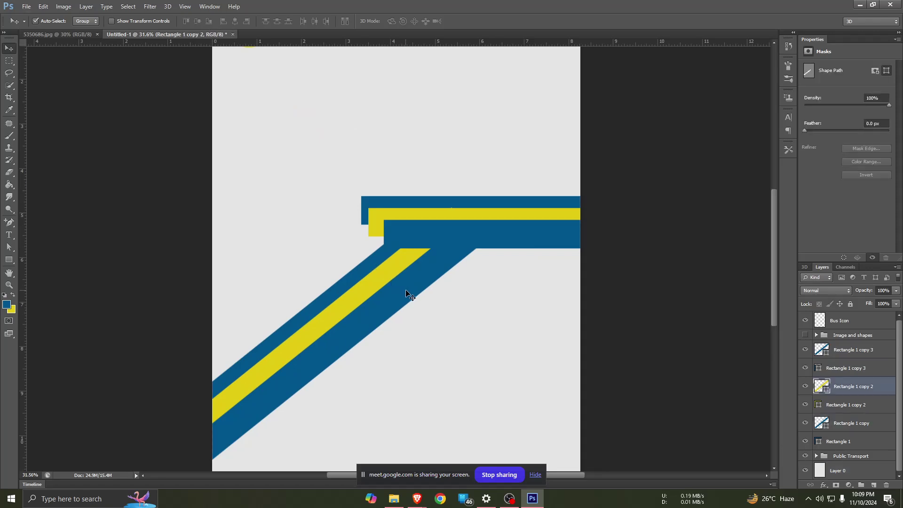
click(407, 293)
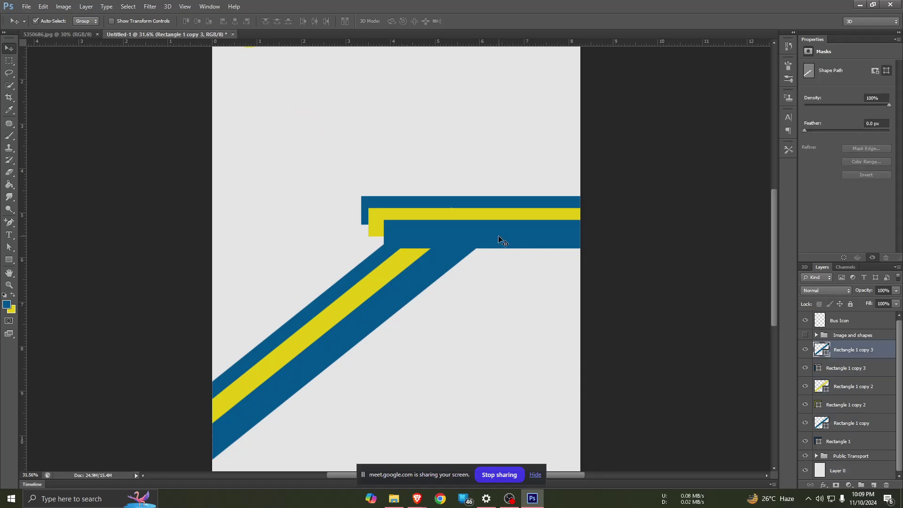
ctrl+click(863, 369)
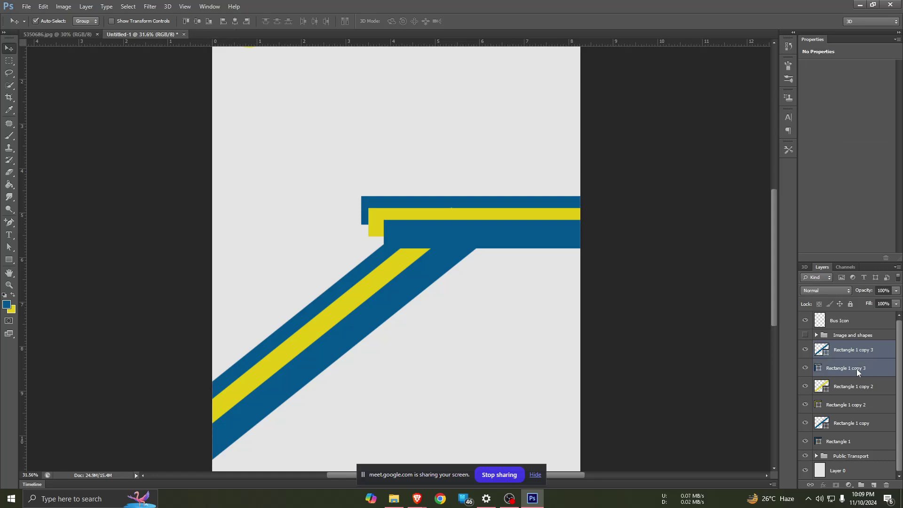
key(Down)
key(Down)
key(Down)
key(Down)
key(Down)
key(Down)
key(Down)
key(Down)
key(Down)
key(Down)
key(Down)
key(Down)
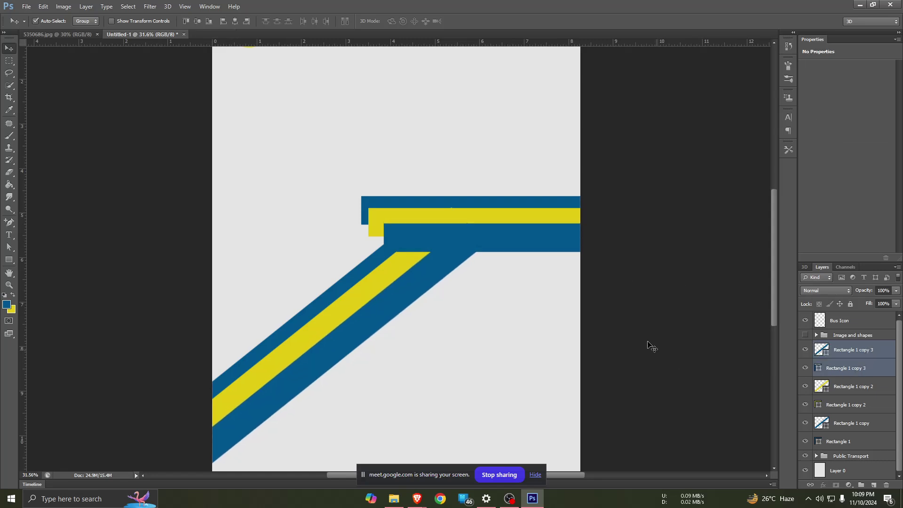
key(Down)
- Nudge the yellow stripe and bar down and left, then the lower blue pair down again
click(359, 288)
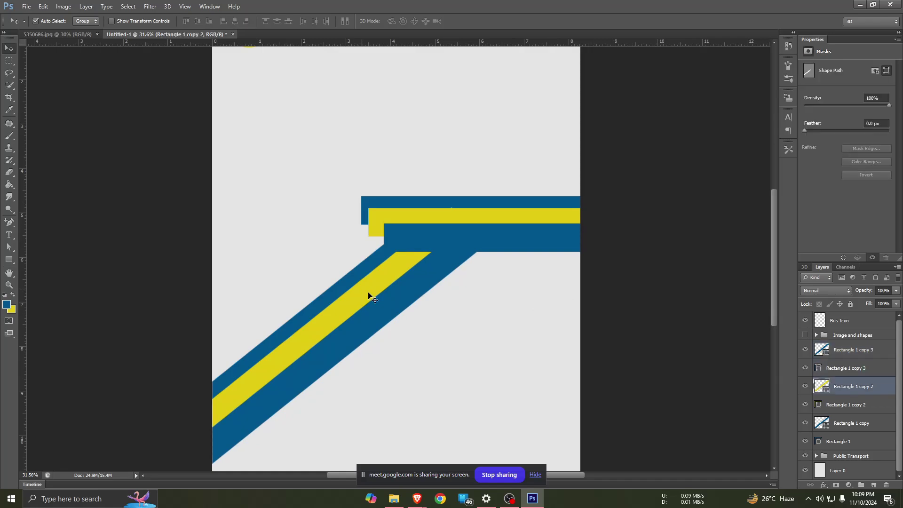
click(551, 221)
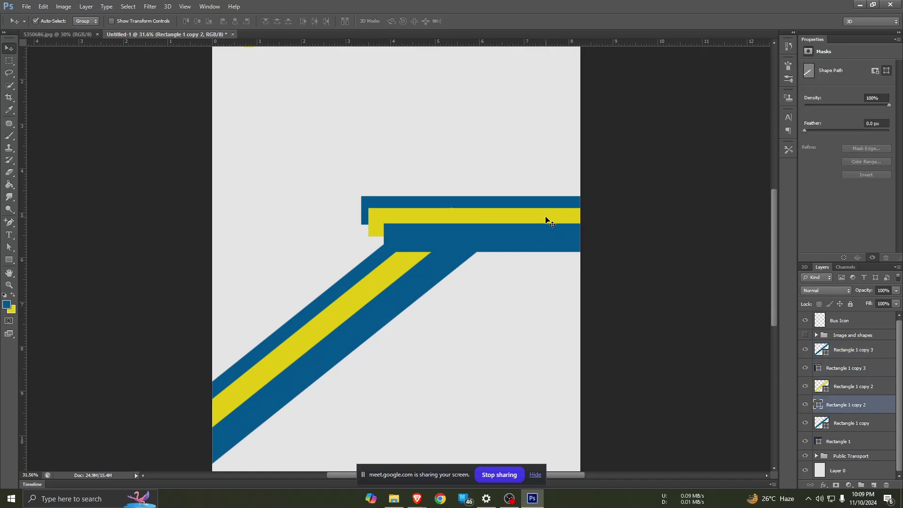
ctrl+click(843, 388)
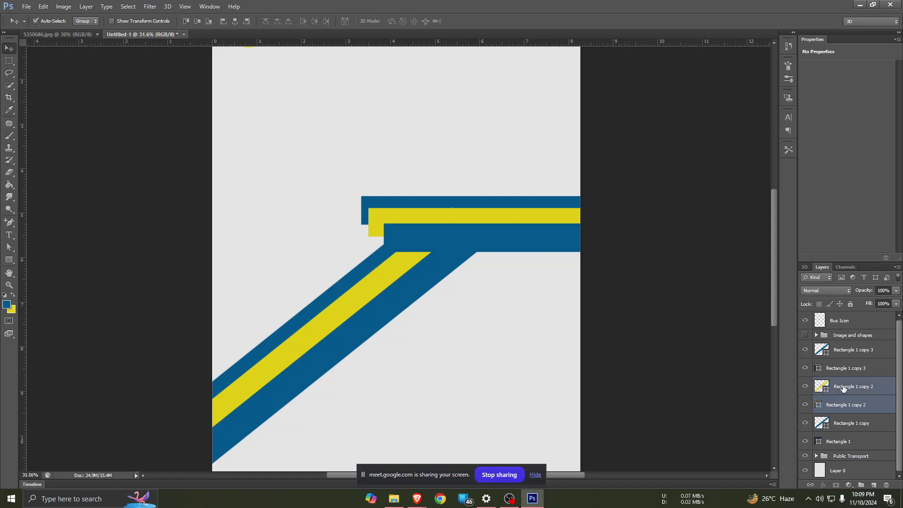
key(Down)
key(Down)
key(Down)
key(Down)
key(Down)
key(Down)
key(Down)
key(Down)
key(Down)
key(Down)
key(Down)
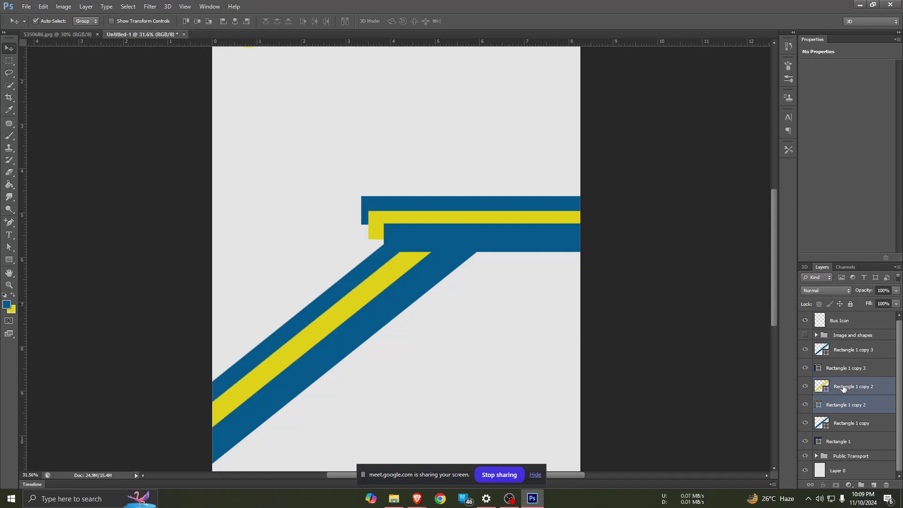
key(Down)
key(Down)
key(Down)
key(Left)
key(Left)
key(alt+bracketright)
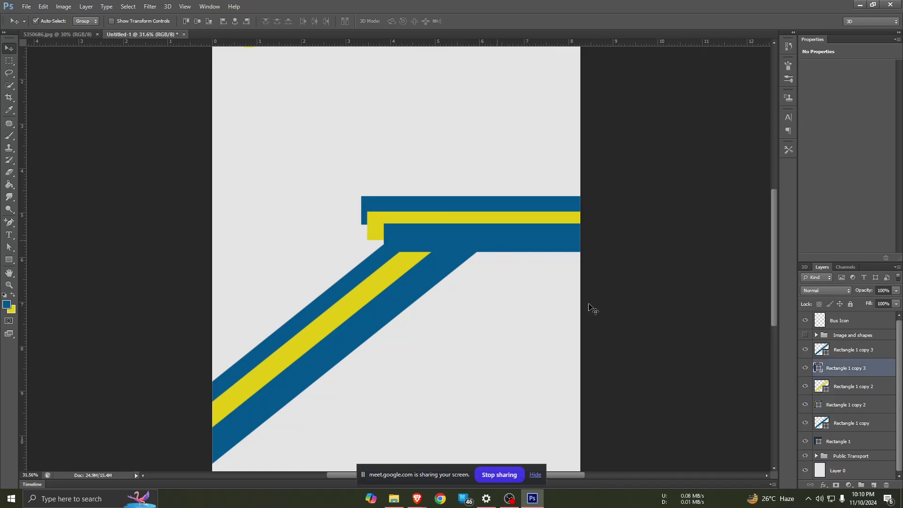
shift+click(847, 358)
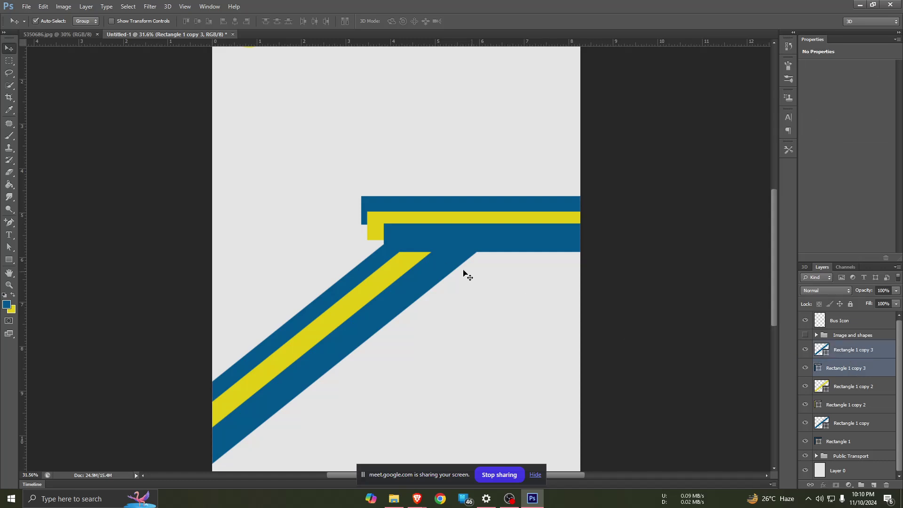
key(Down)
key(Down)
key(Down)
key(Down)
key(Down)
key(Down)
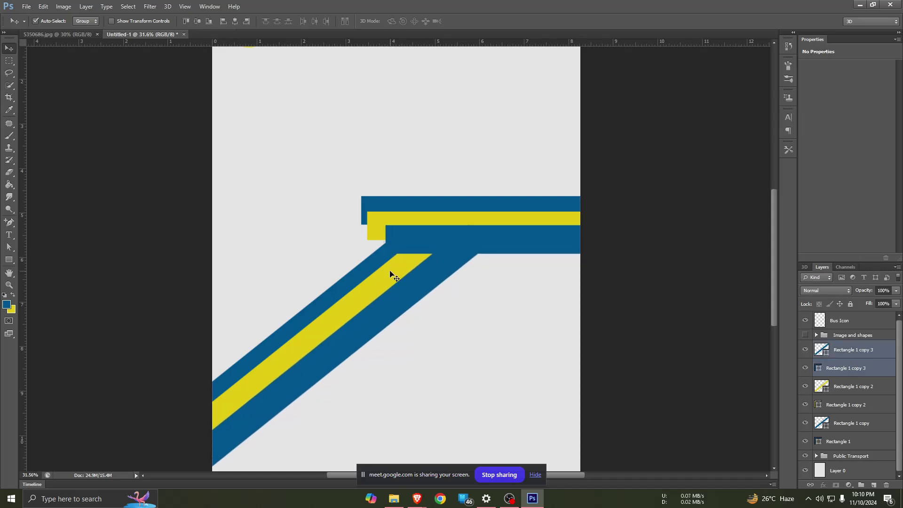
key(Down)
key(Down)
key(Down)
key(Down)
key(Down)
key(Down)
key(Down)
key(Down)
key(Down)
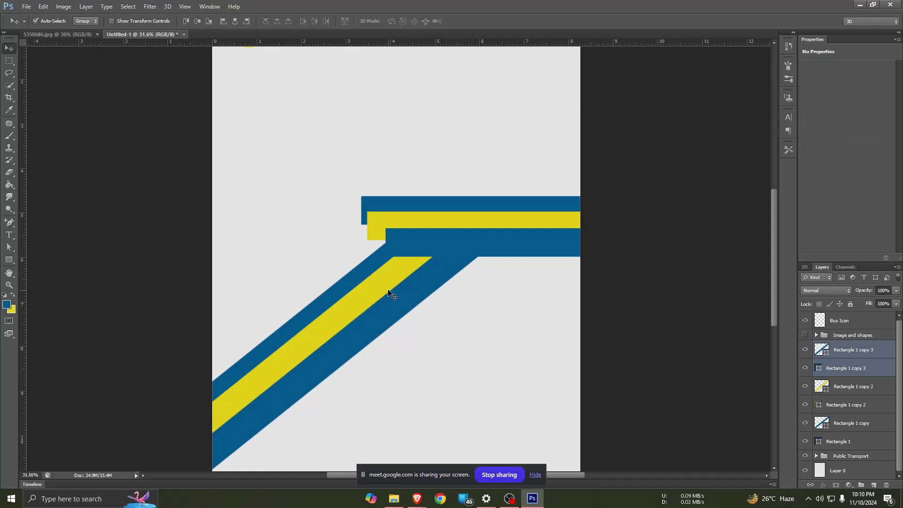
- Nudge the top blue stripe and bar up and left to even the spacing
scroll(379, 271, up, 1)
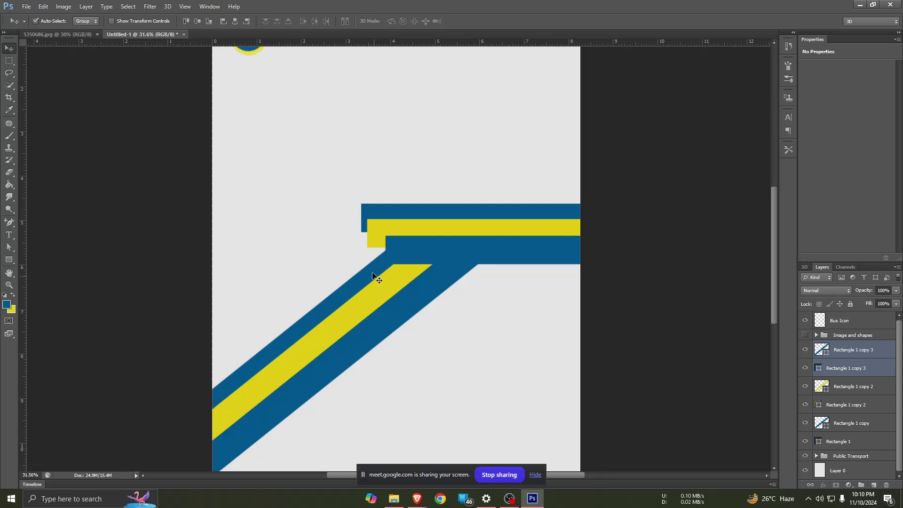
click(379, 276)
shift+click(830, 438)
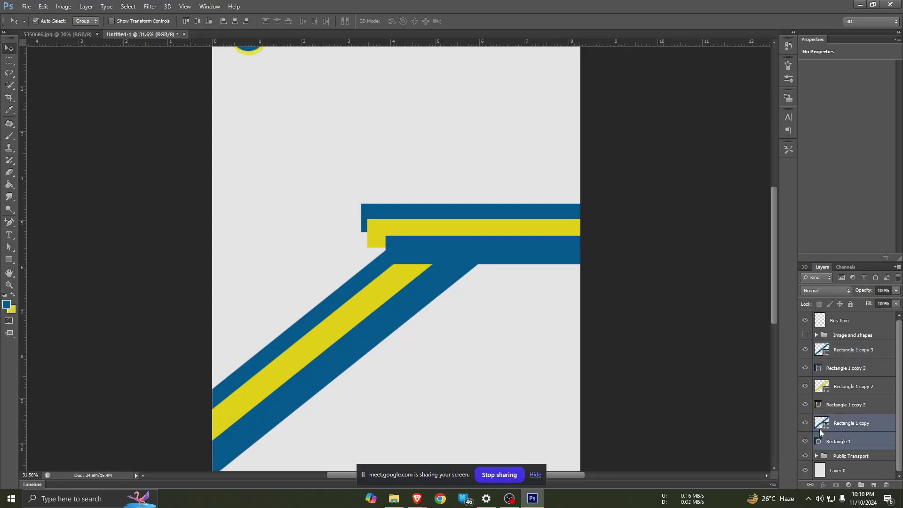
key(Left)
key(Left)
key(Left)
key(Left)
key(Left)
key(Left)
key(Left)
key(Left)
key(Left)
key(Up)
key(Left)
key(Left)
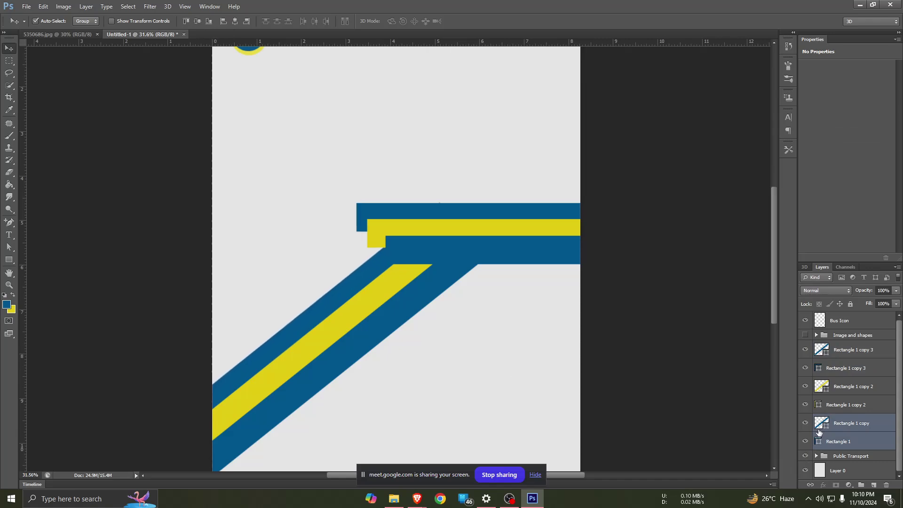
key(Up)
key(Up)
key(Up)
key(Left)
key(Left)
key(Left)
key(Up)
key(Up)
key(Left)
key(Left)
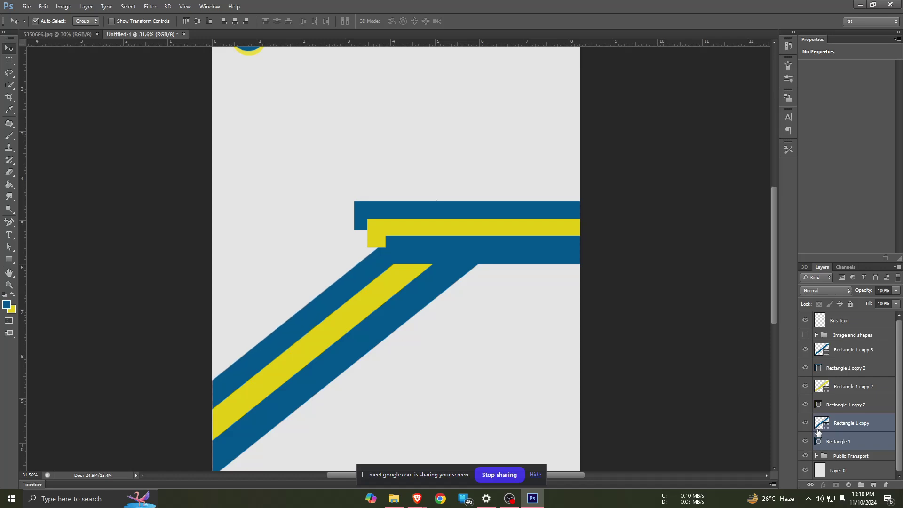
key(Up)
key(Up)
key(Left)
key(Left)
key(Up)
key(Up)
key(Left)
key(Left)
key(Left)
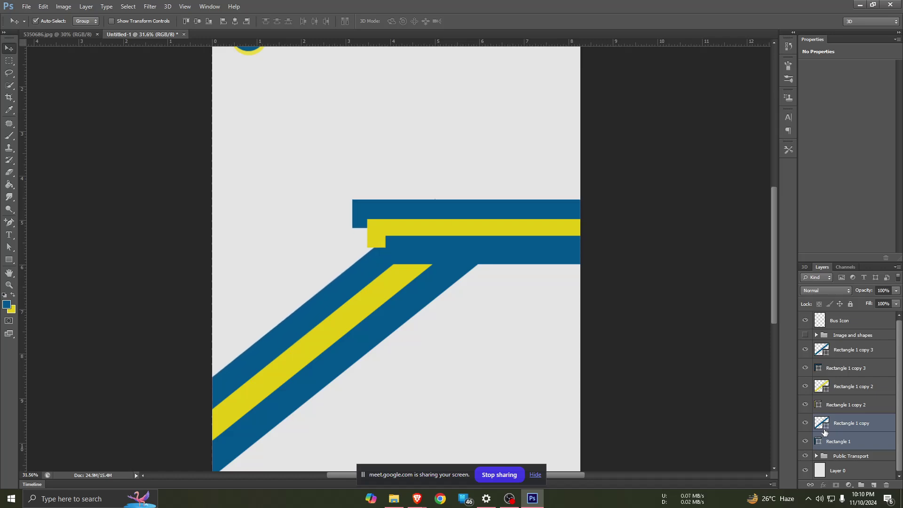
click(470, 348)
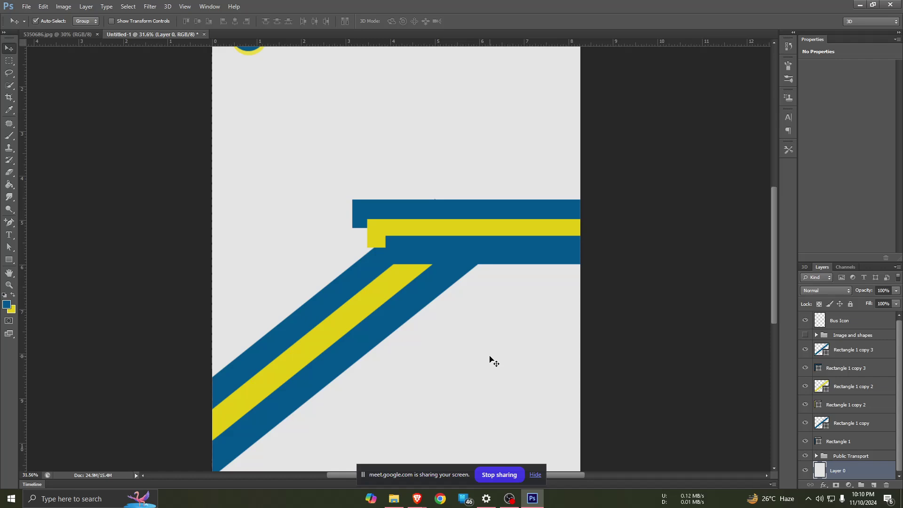
click(805, 335)
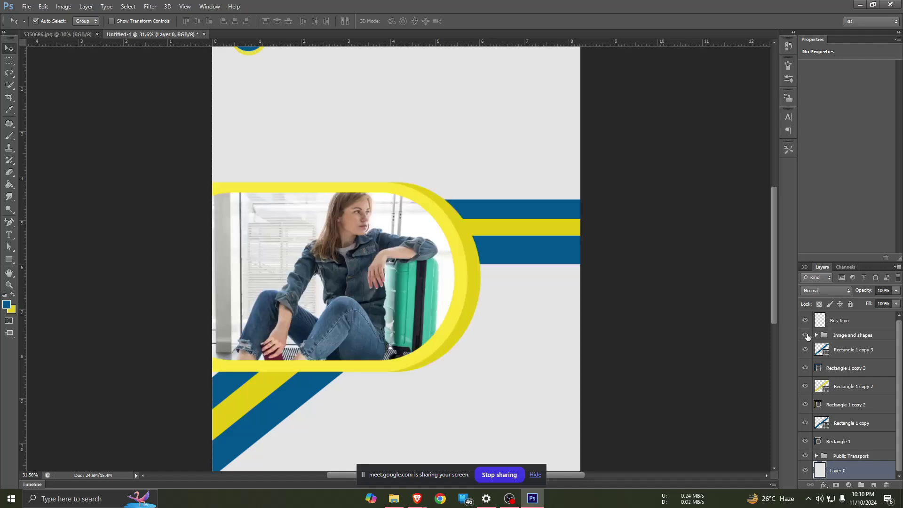
click(805, 335)
click(356, 315)
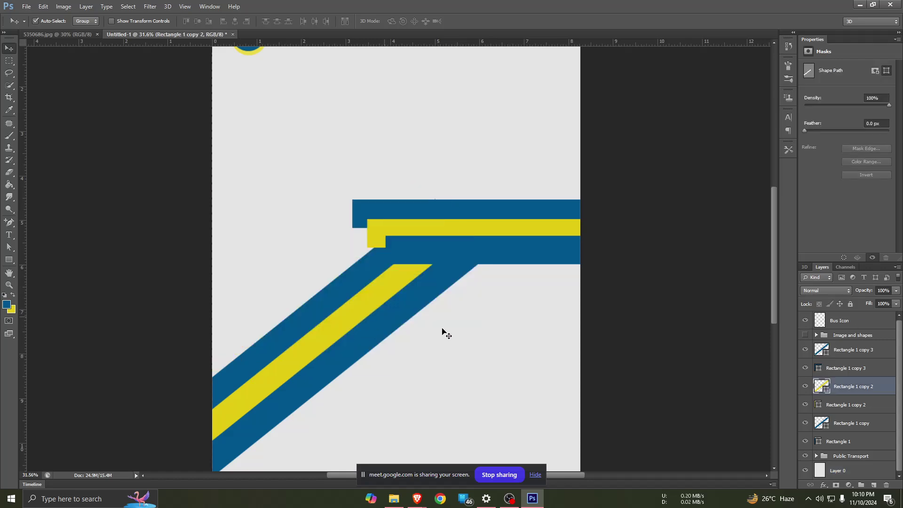
shift+click(842, 405)
right_click(842, 405)
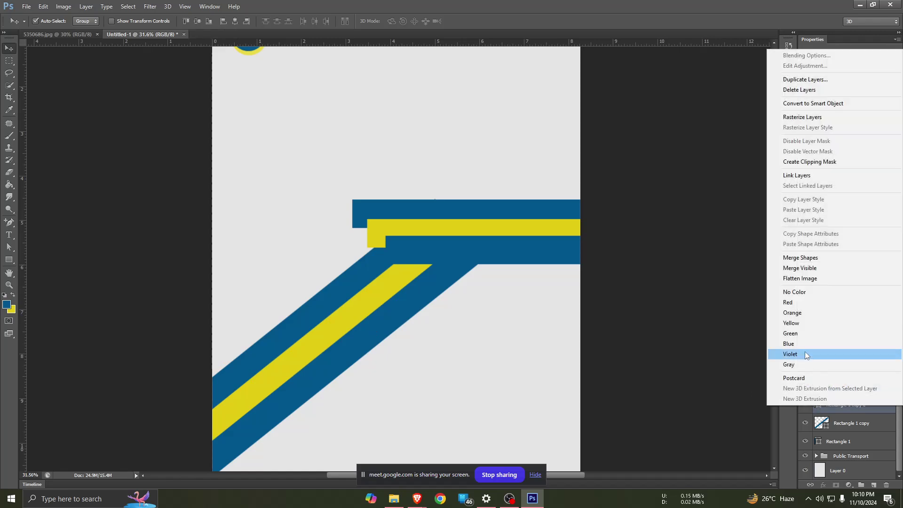
click(816, 269)
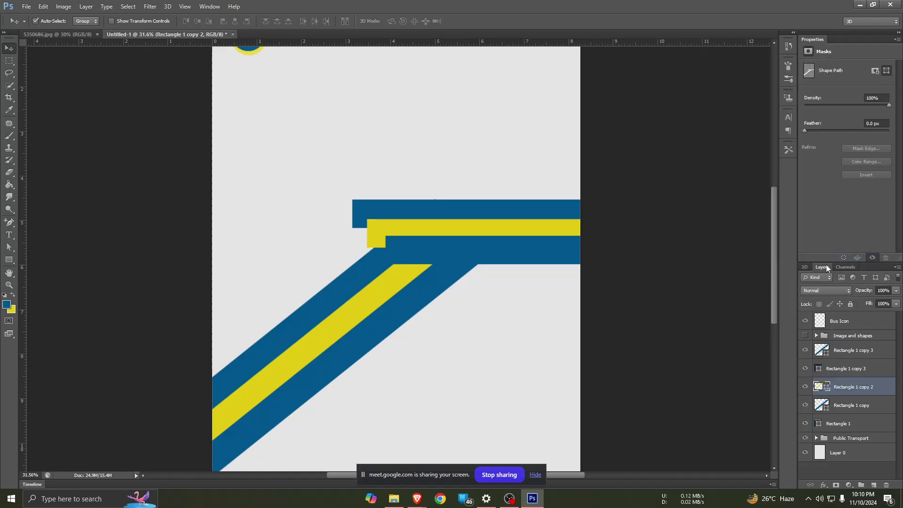
click(863, 408)
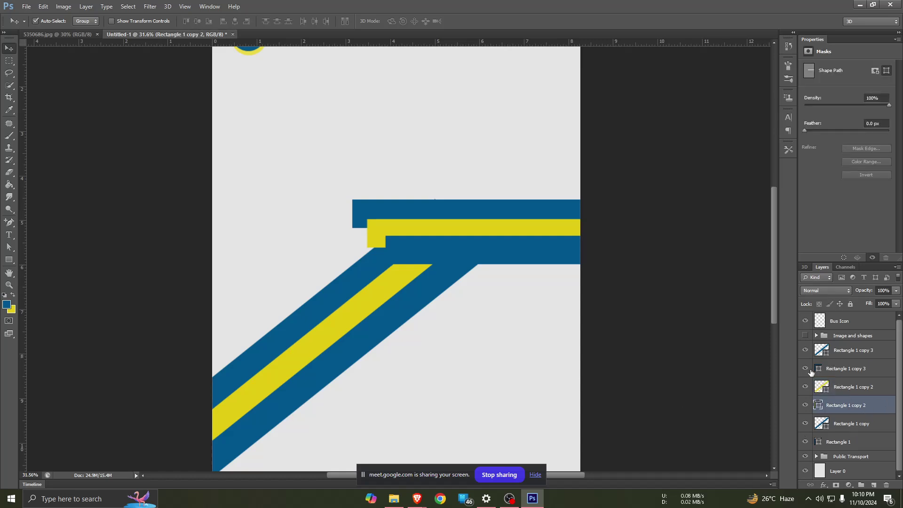
click(845, 368)
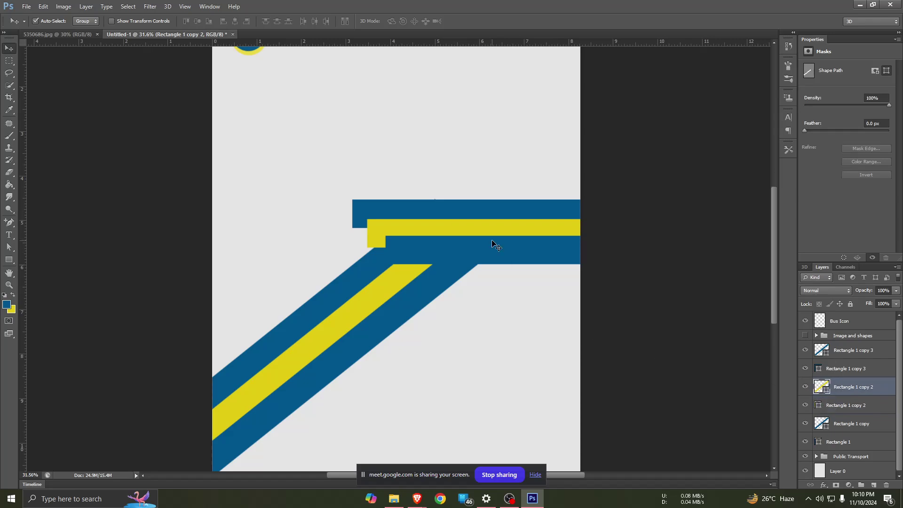
drag(494, 250, 467, 301)
key(ctrl+z)
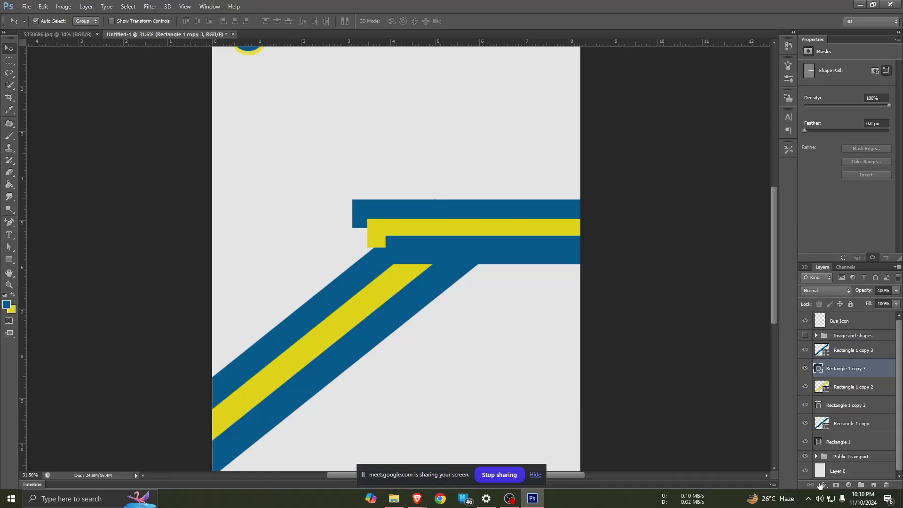
click(541, 369)
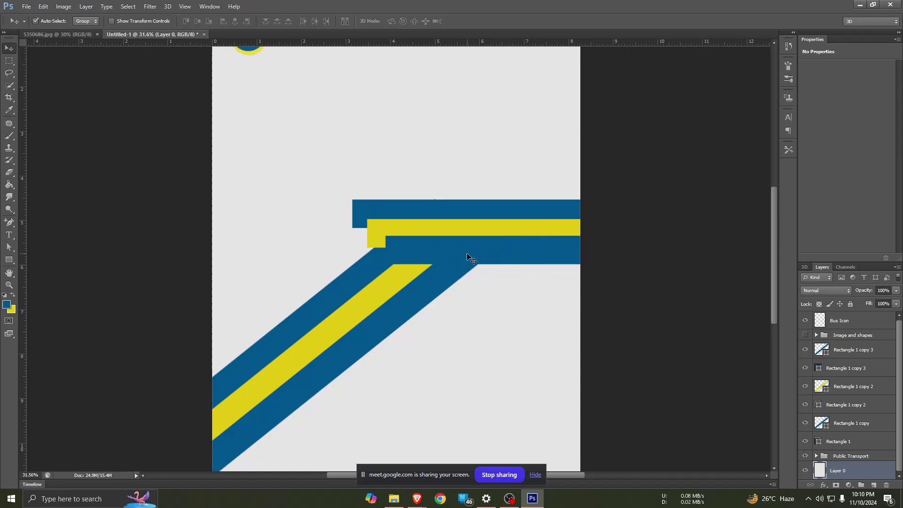
click(458, 277)
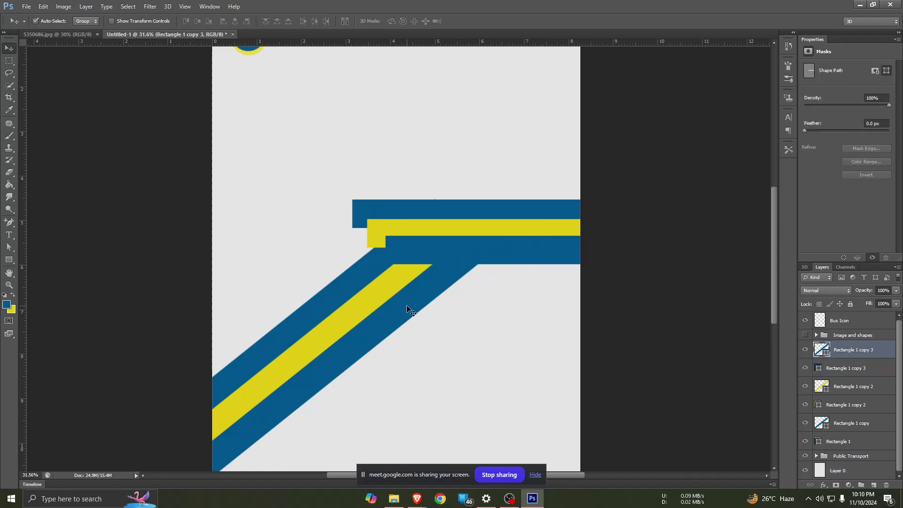
- Merge the two Rectangle 1 copy 3 shapes and test-move the lower blue stripe
shift+click(863, 371)
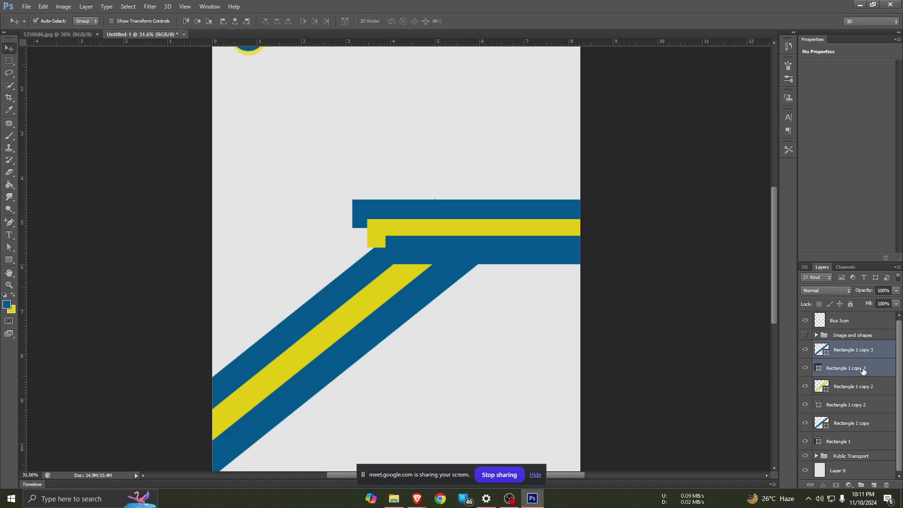
right_click(857, 369)
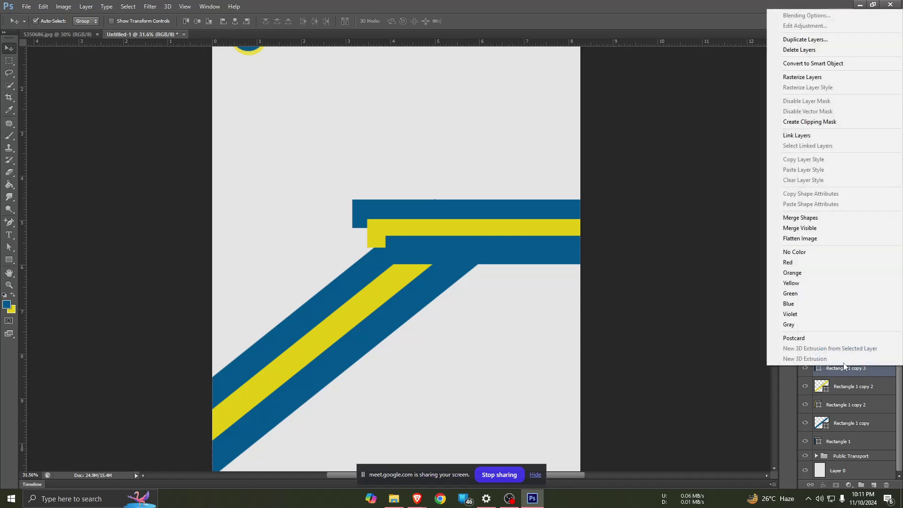
click(806, 219)
drag(474, 264, 504, 271)
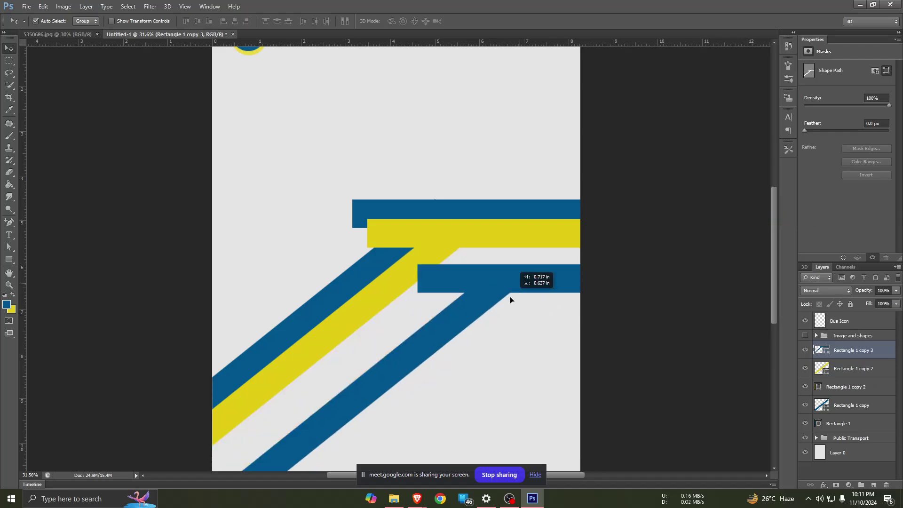
drag(487, 254, 484, 249)
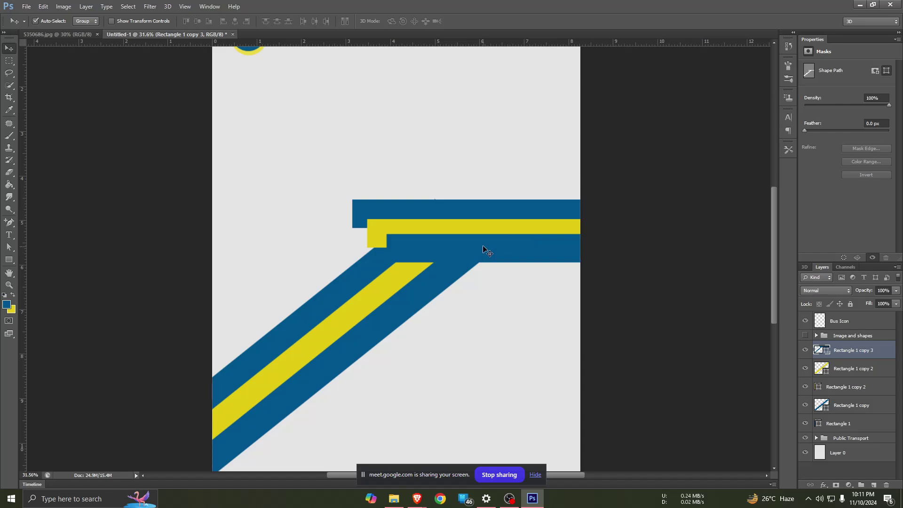
- Merge the two Rectangle 1 copy 2 shapes into one yellow stripe
click(442, 233)
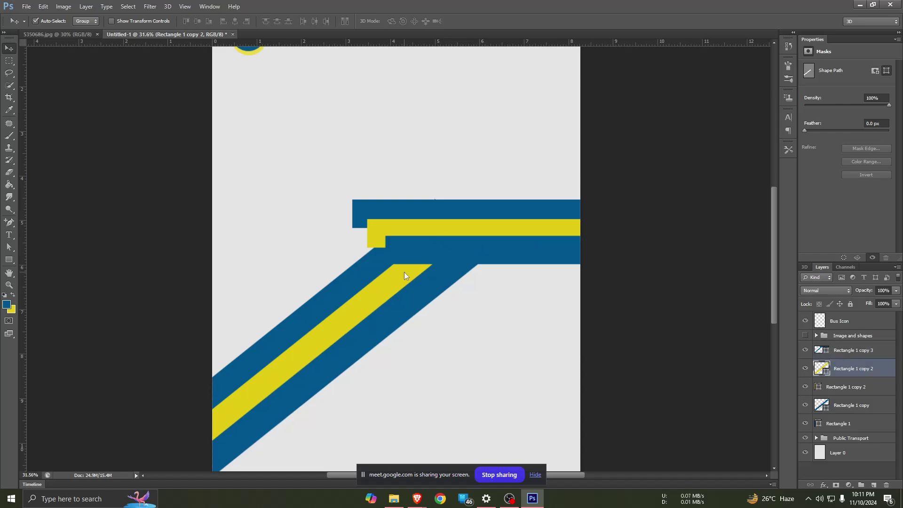
click(833, 387)
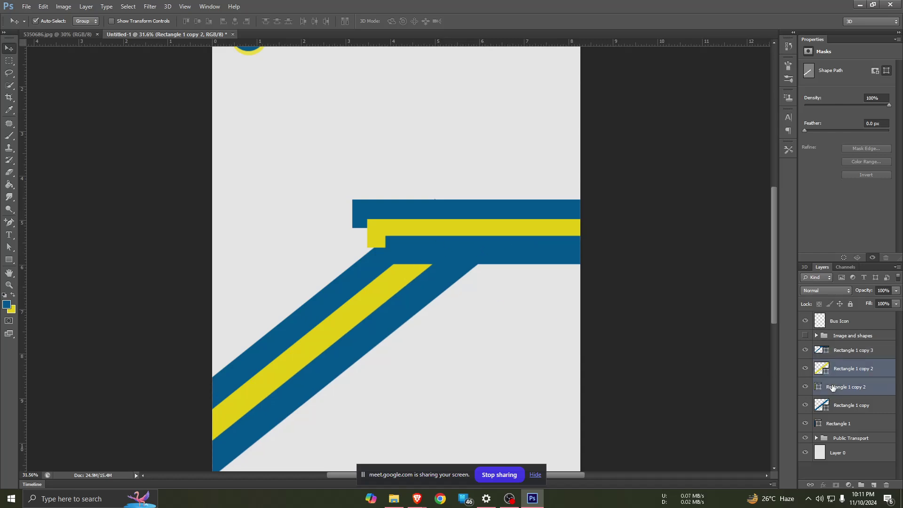
right_click(833, 387)
click(809, 237)
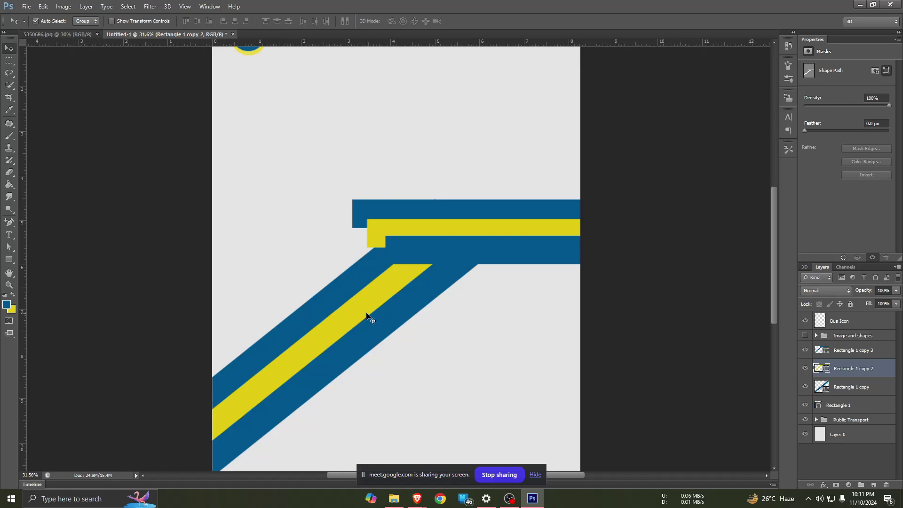
- Merge Rectangle 1 into Rectangle 1 copy
click(864, 387)
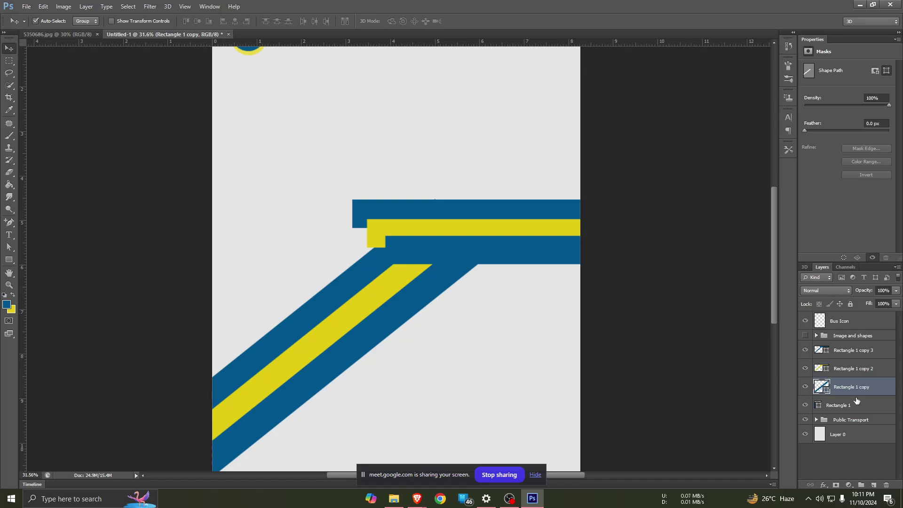
right_click(853, 404)
click(853, 404)
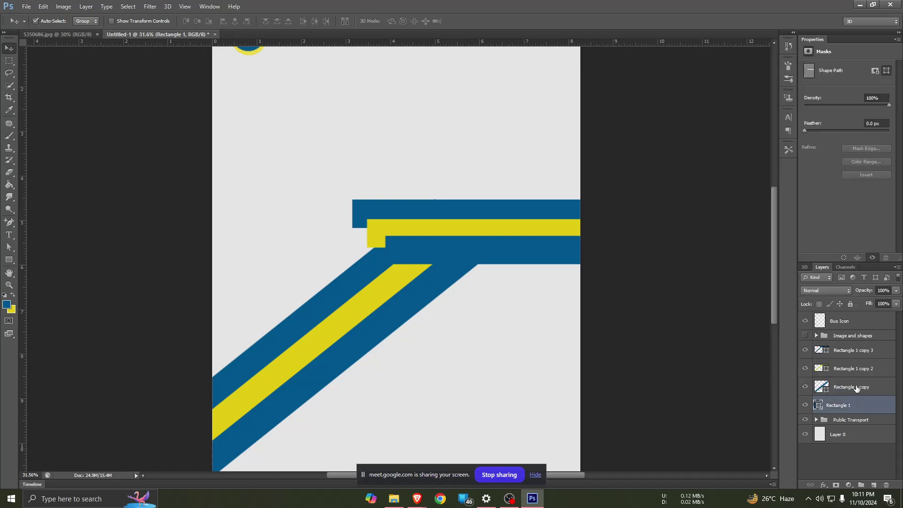
ctrl+click(856, 387)
right_click(856, 387)
click(824, 239)
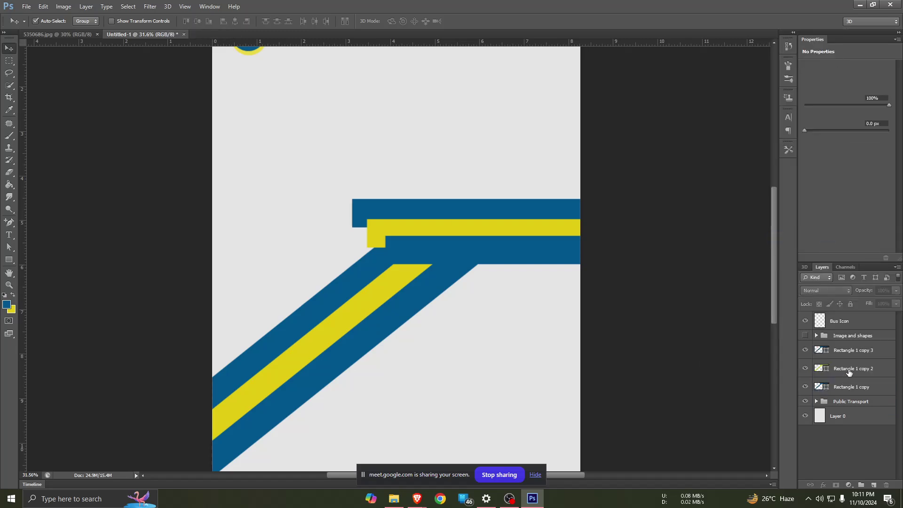
- Test-move the yellow and lower blue stripes, undoing each move
click(368, 257)
key(ctrl+z)
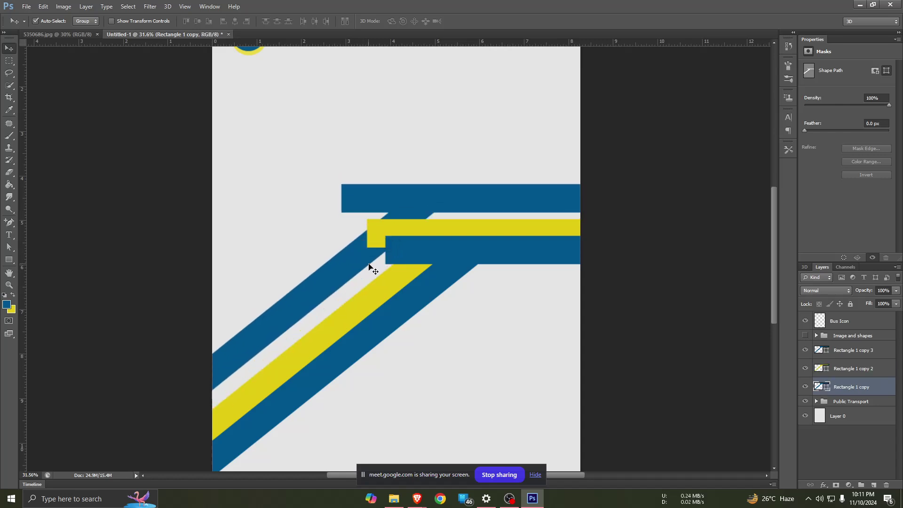
key(ctrl+z)
drag(377, 294, 372, 278)
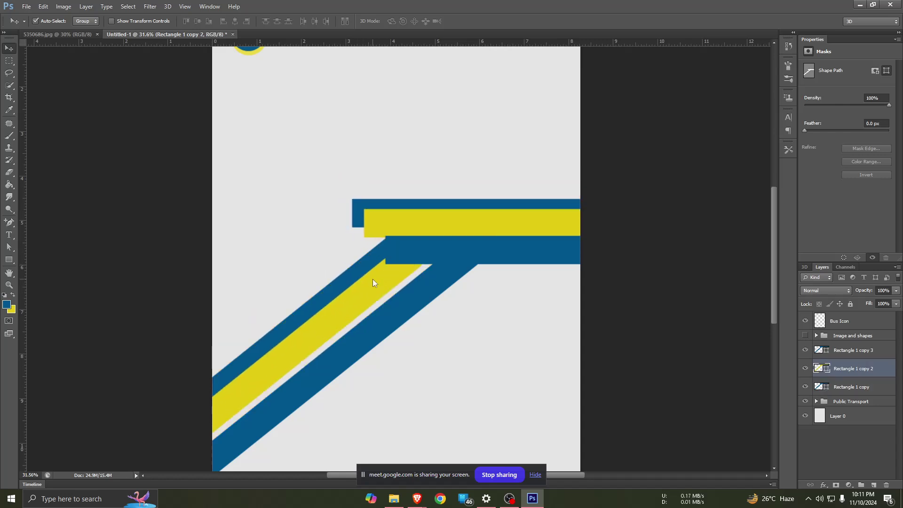
key(ctrl+z)
drag(411, 325, 412, 302)
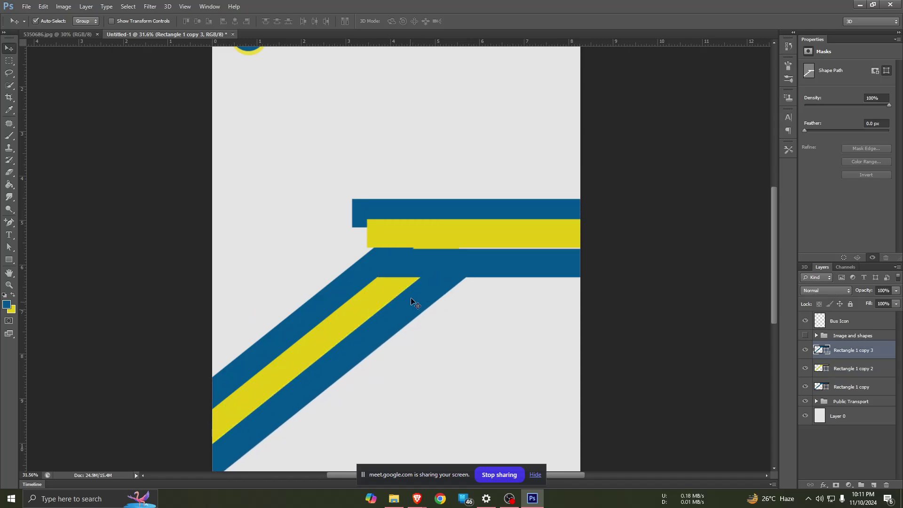
key(ctrl+z)
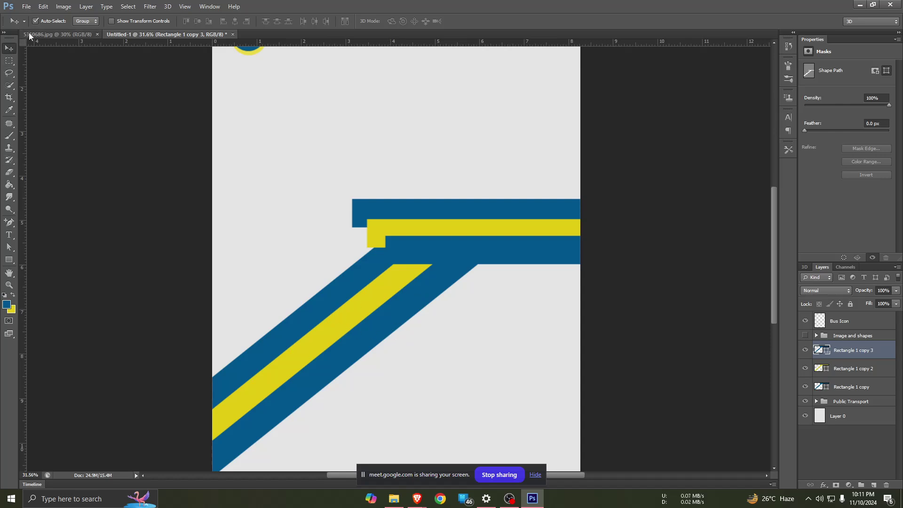
- Sample light blue 3a7aa6 from the reference flyer and fill Rectangle 1 copy 3 with it
key(ctrl+Tab)
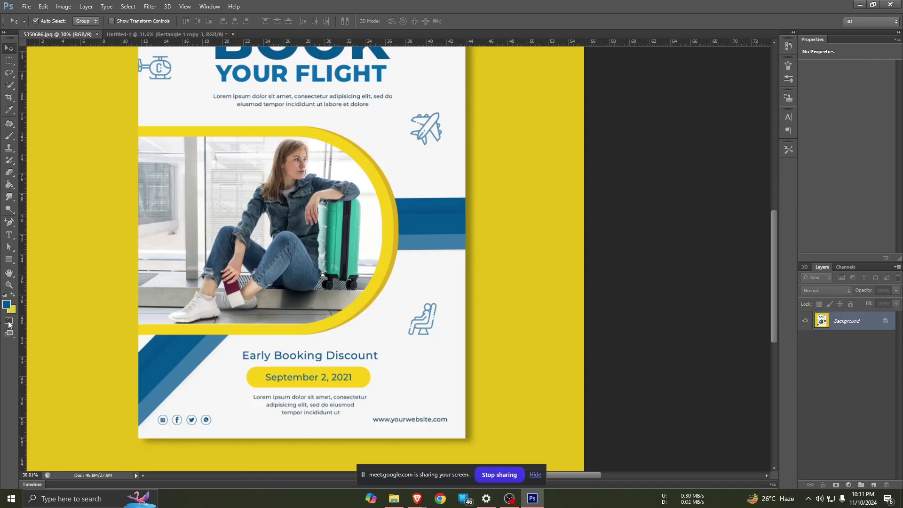
click(7, 304)
click(625, 165)
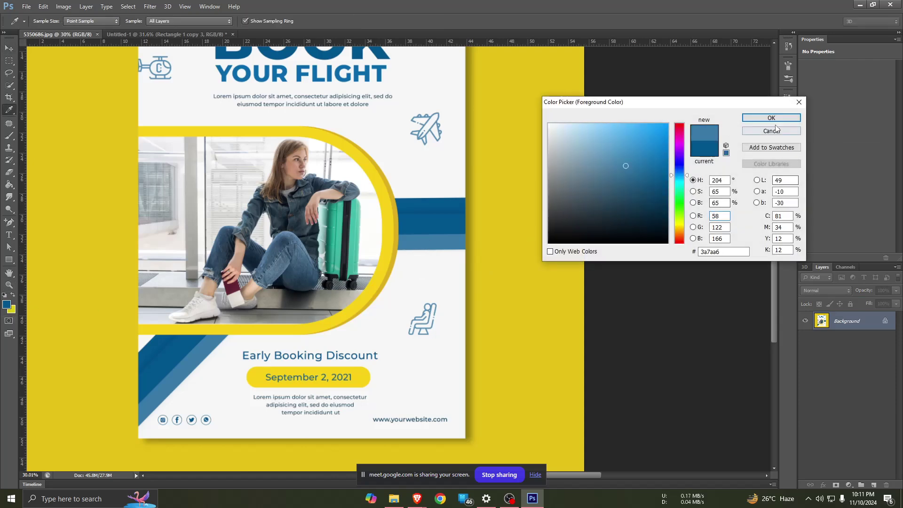
click(771, 117)
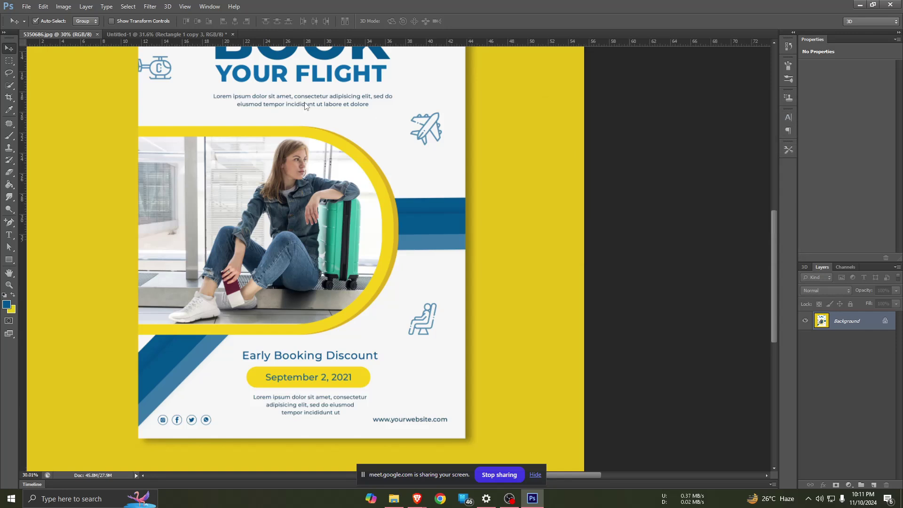
click(182, 35)
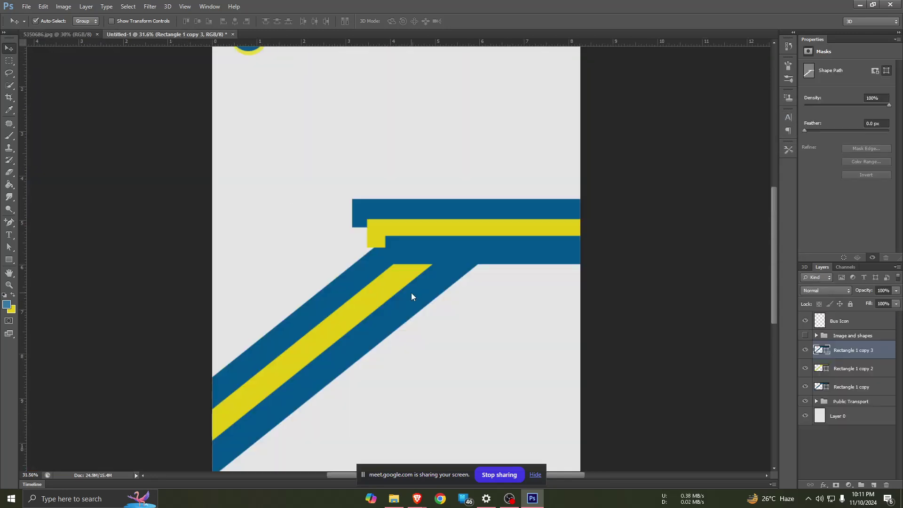
key(ctrl+BackSpace)
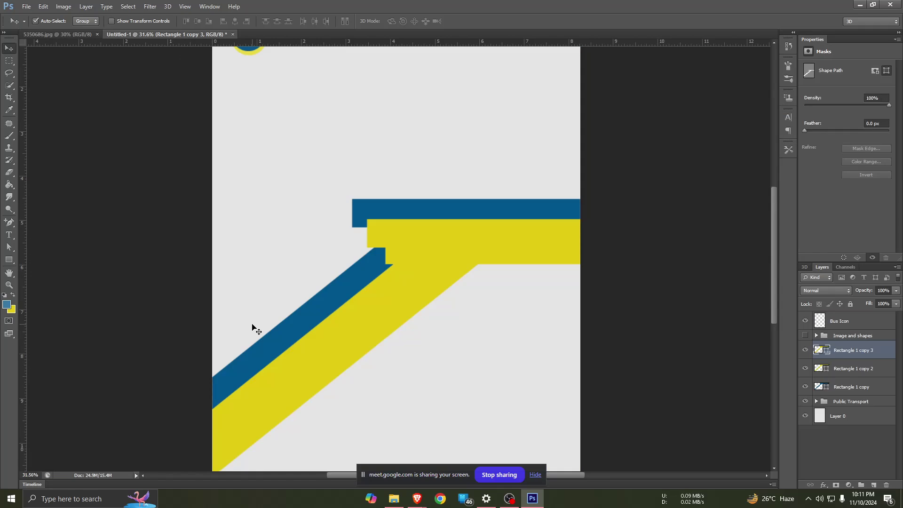
key(alt+BackSpace)
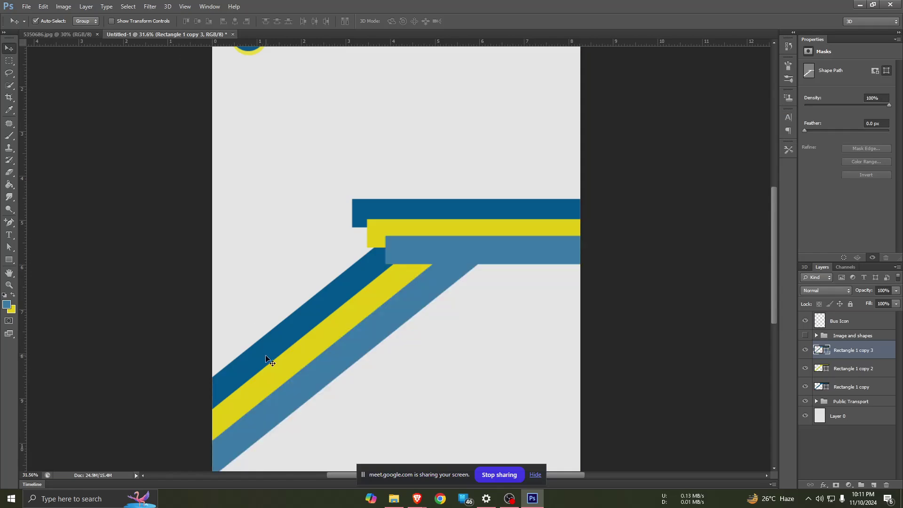
- Compare the poster's stripes against the reference flyer
click(344, 333)
click(61, 34)
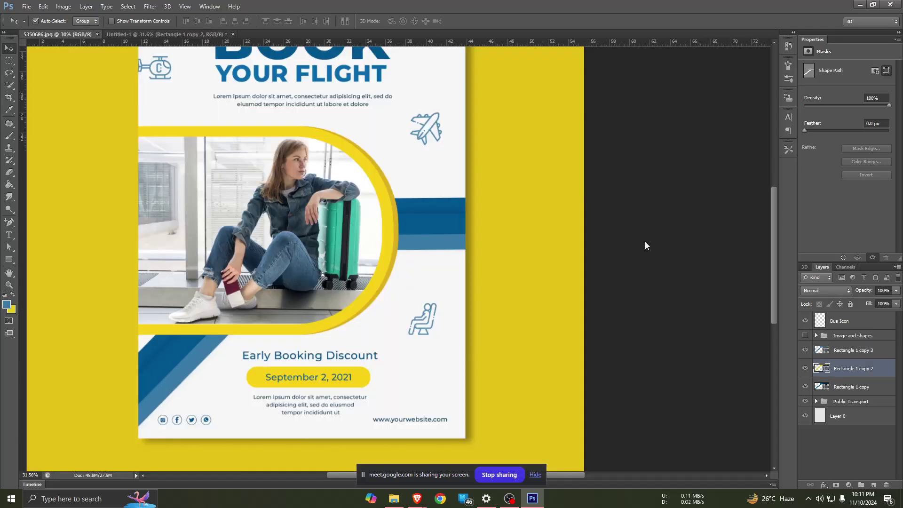
scroll(522, 214, up, 1)
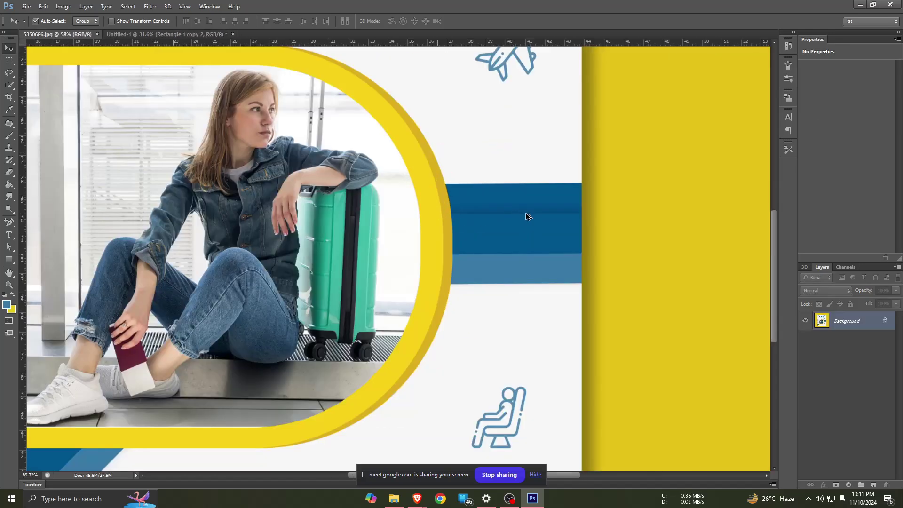
scroll(525, 212, up, 1)
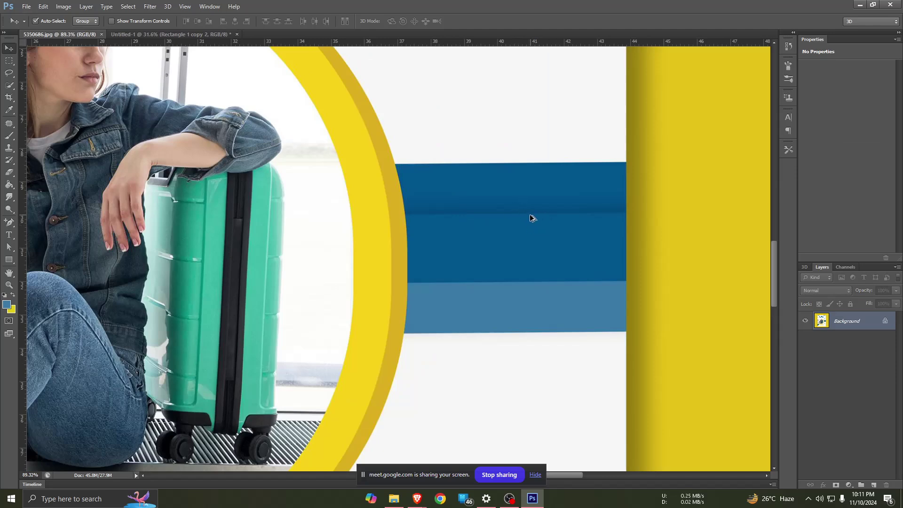
scroll(531, 218, down, 2)
click(189, 35)
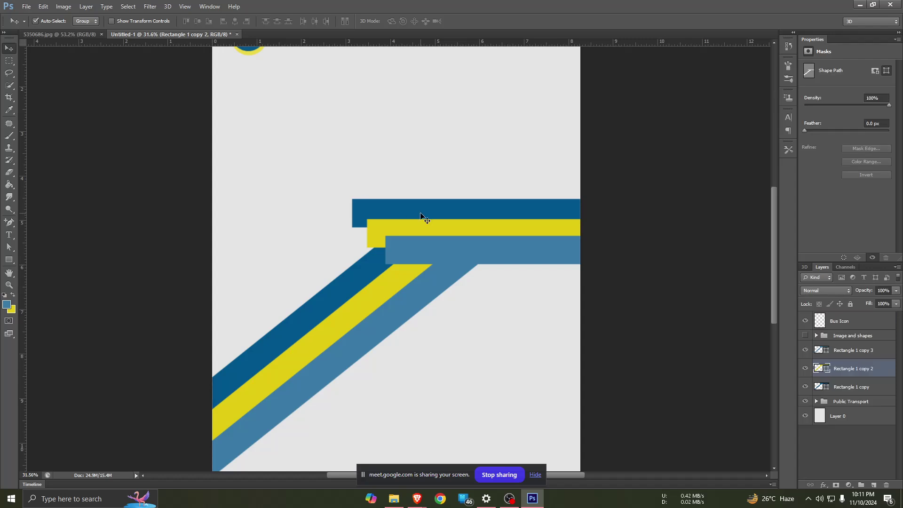
- Try Bevel and Inner Shadow styles on Rectangle 1 copy 2, then discard both
right_click(849, 368)
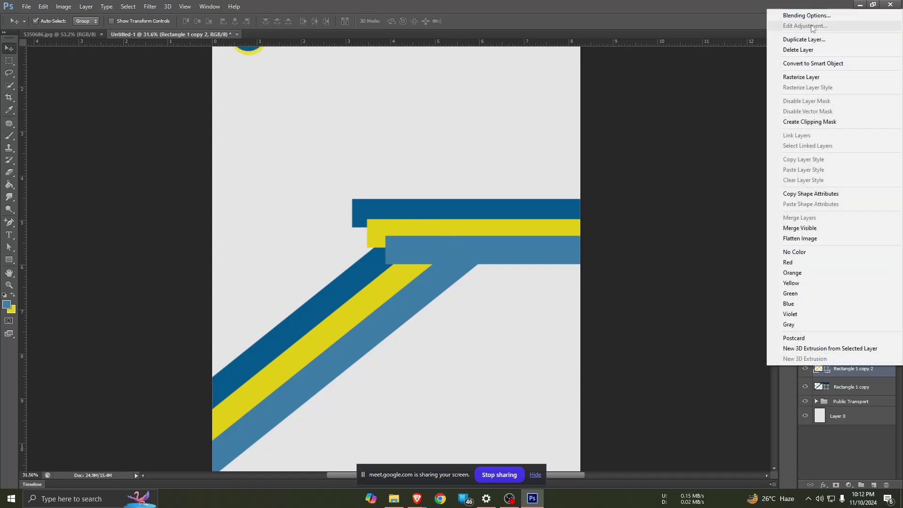
click(814, 15)
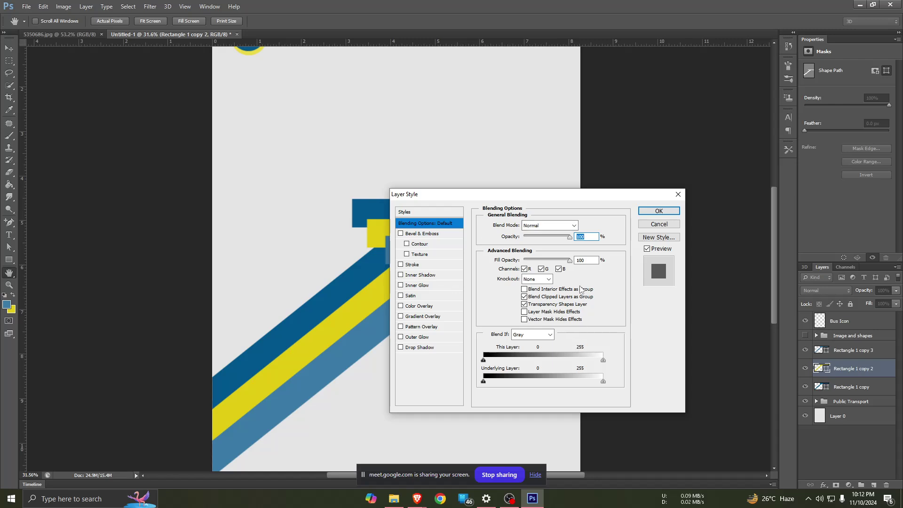
drag(583, 202, 610, 191)
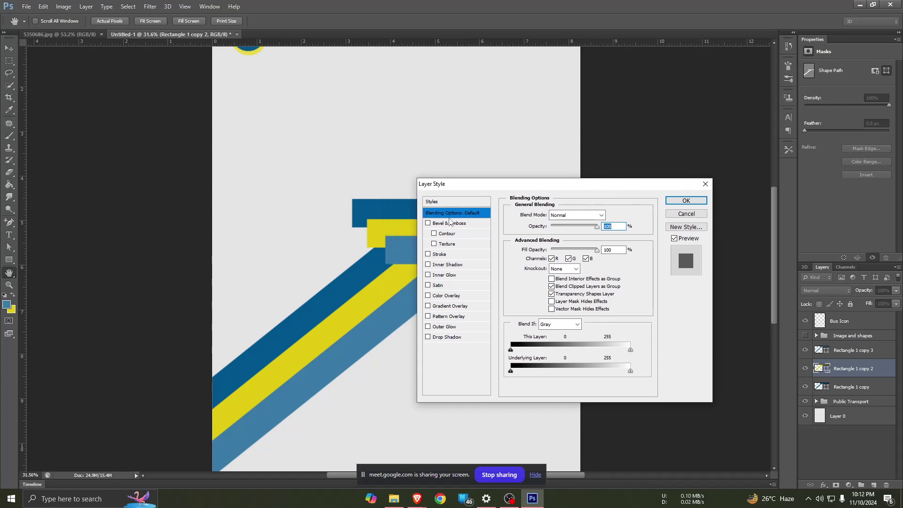
click(451, 224)
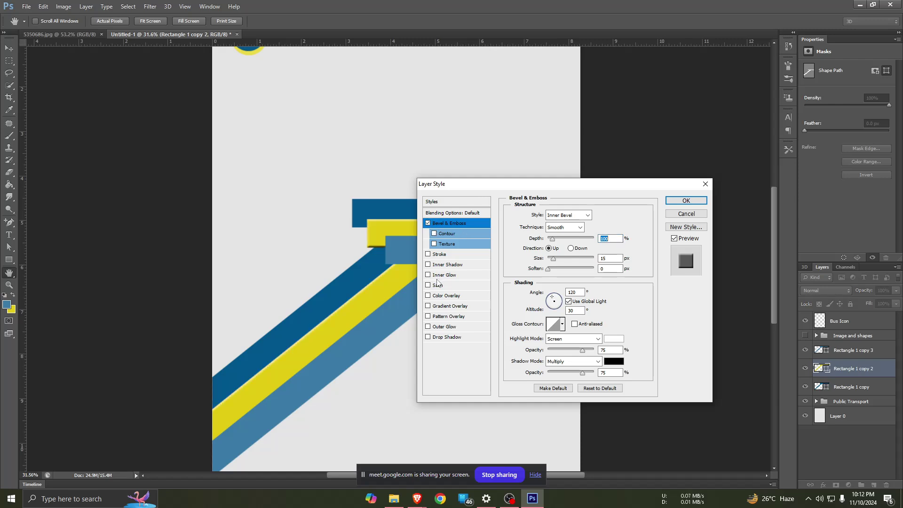
click(445, 265)
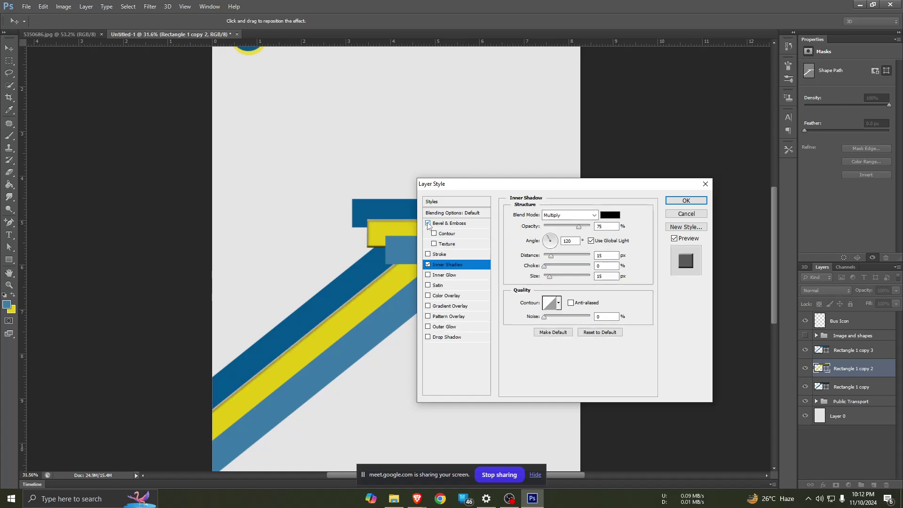
click(427, 223)
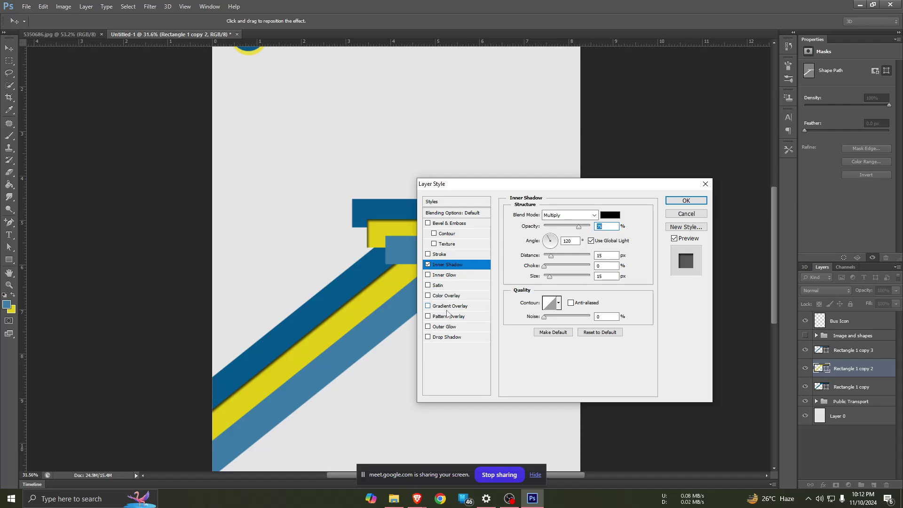
click(428, 265)
- Apply a drop shadow at angle -36, distance 25, with reduced opacity
click(428, 336)
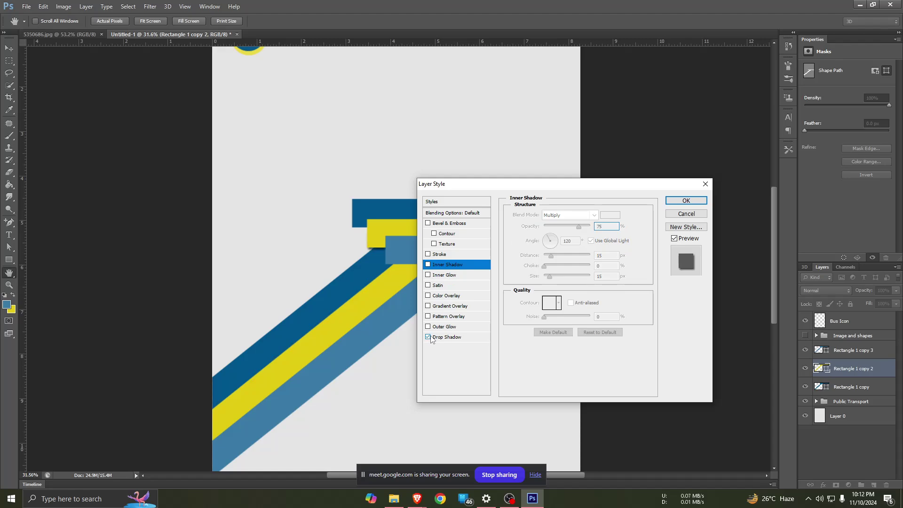
click(447, 338)
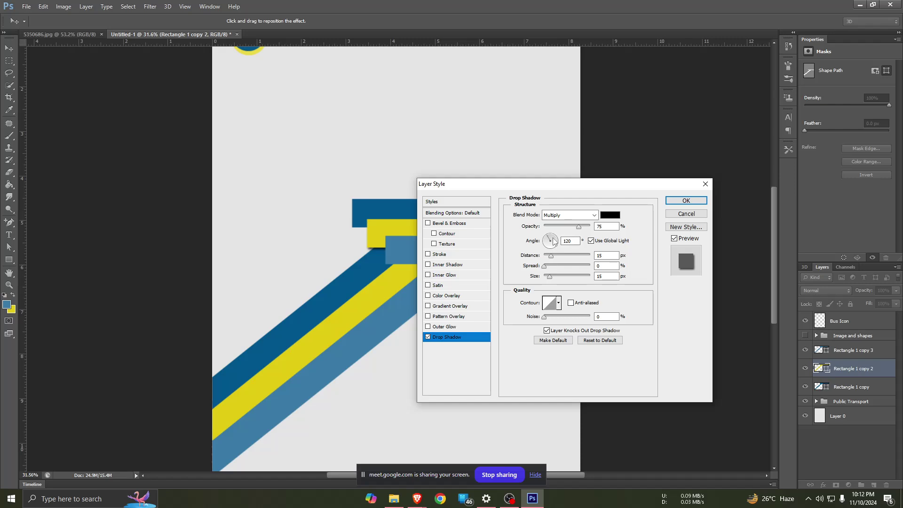
drag(551, 255, 567, 257)
drag(534, 188, 561, 261)
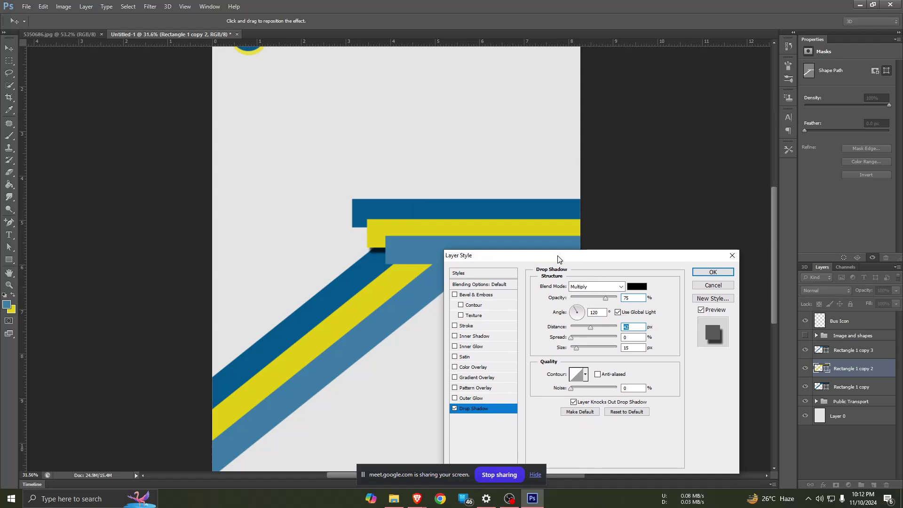
drag(573, 310, 587, 322)
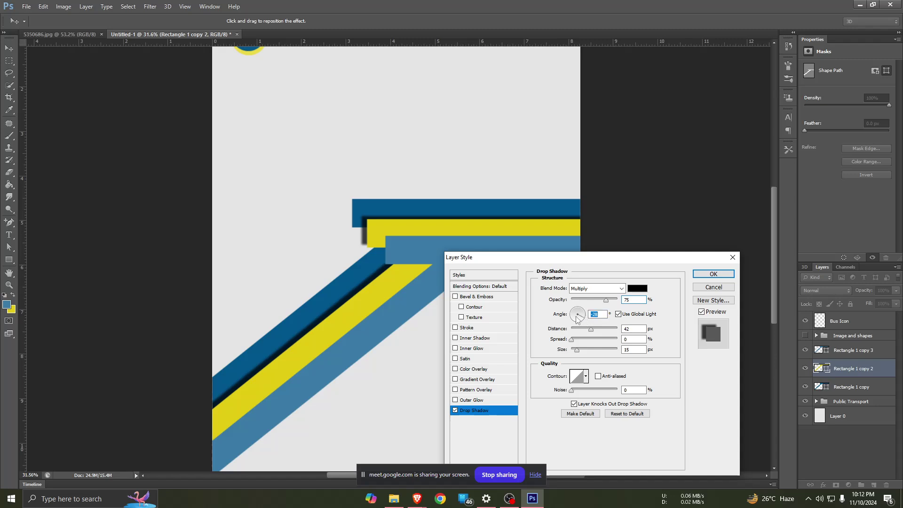
drag(584, 319, 583, 331)
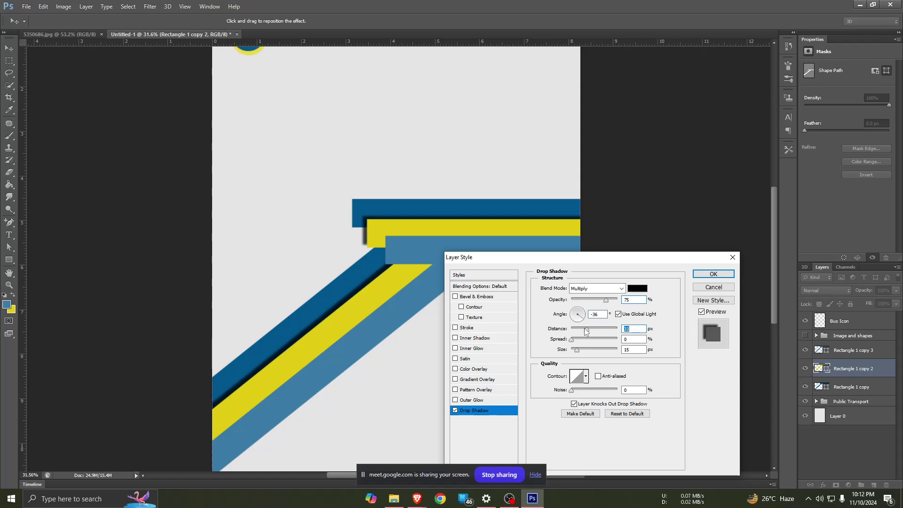
click(593, 300)
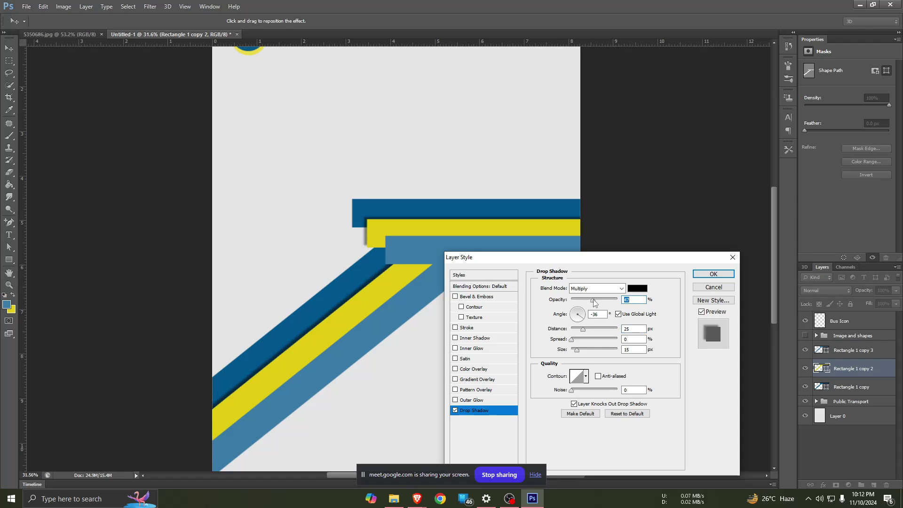
drag(587, 299, 583, 301)
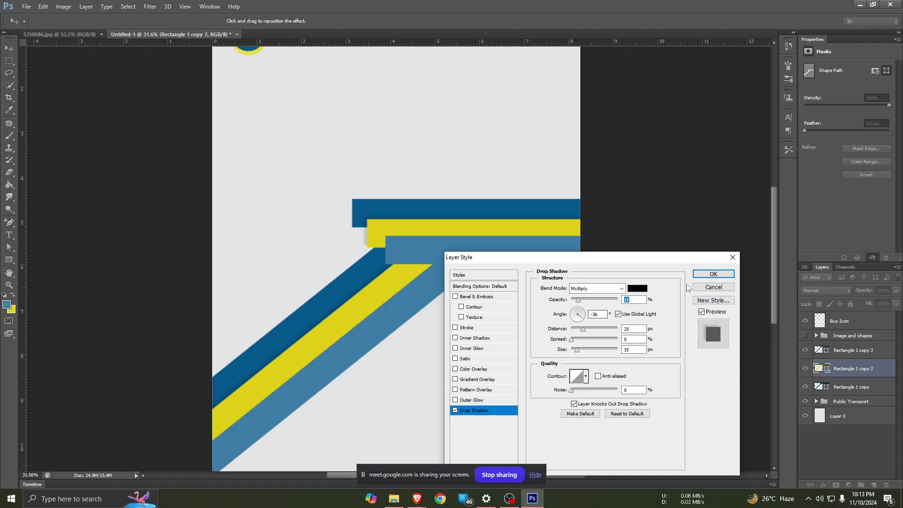
click(703, 274)
- Add a 35% opacity drop shadow to the Rectangle 1 copy 3 stripe
click(520, 260)
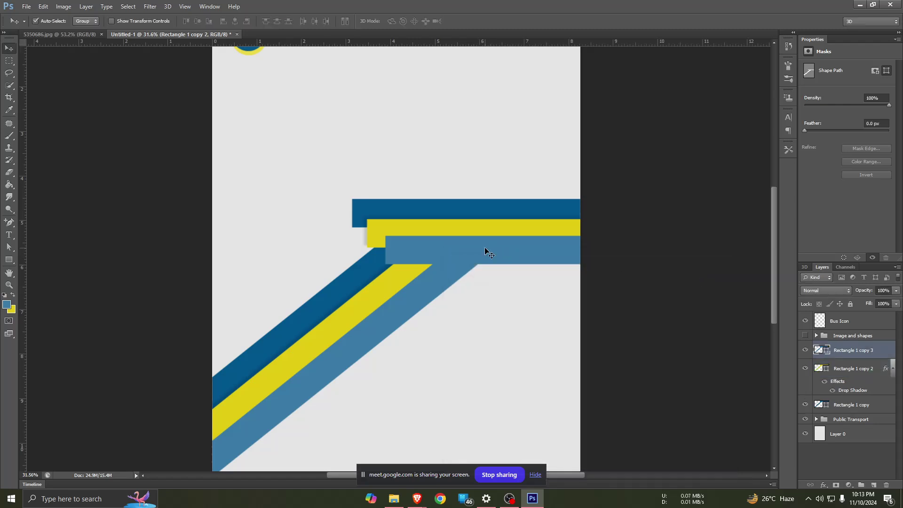
right_click(834, 352)
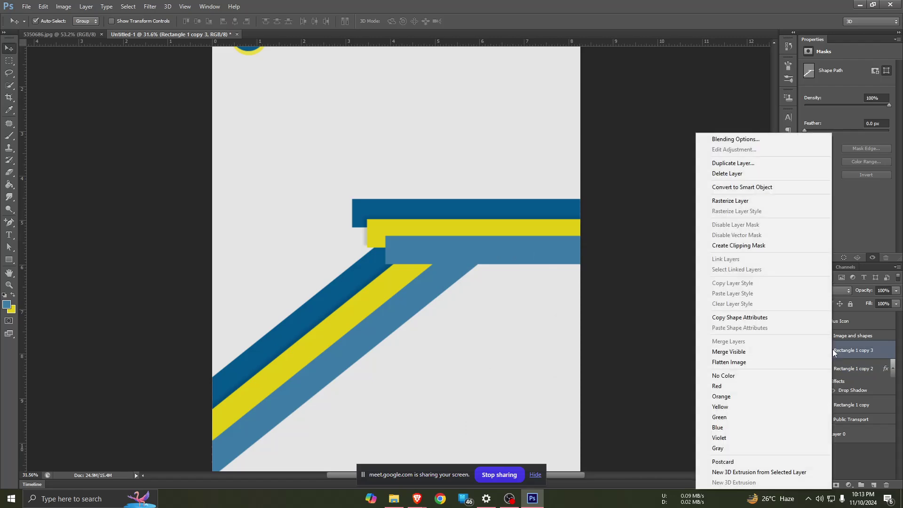
click(746, 141)
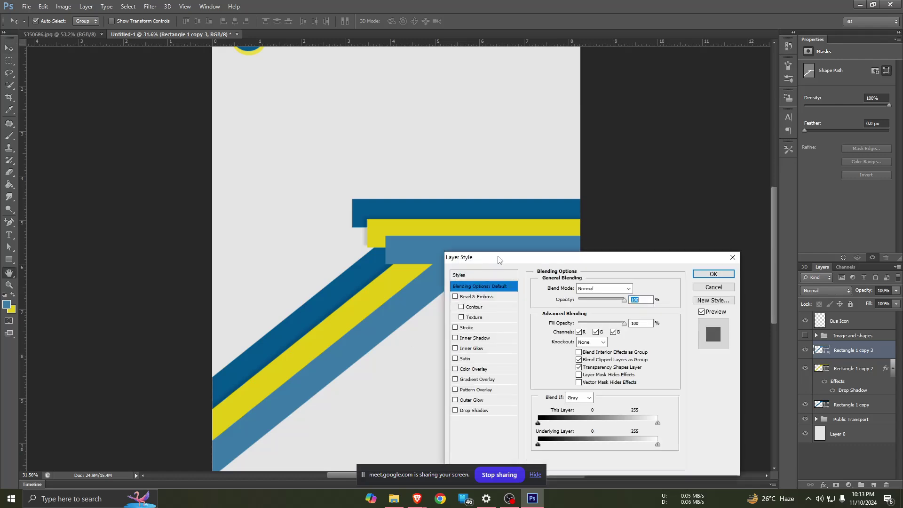
click(512, 389)
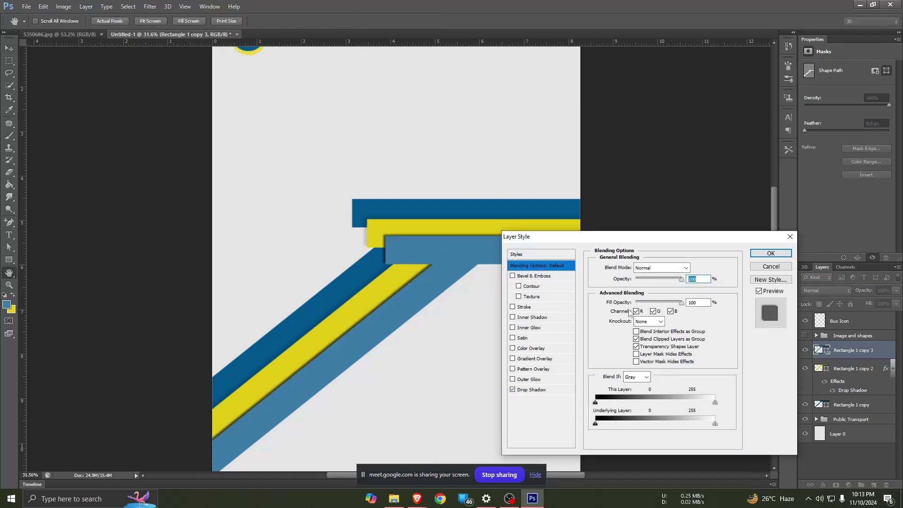
click(529, 390)
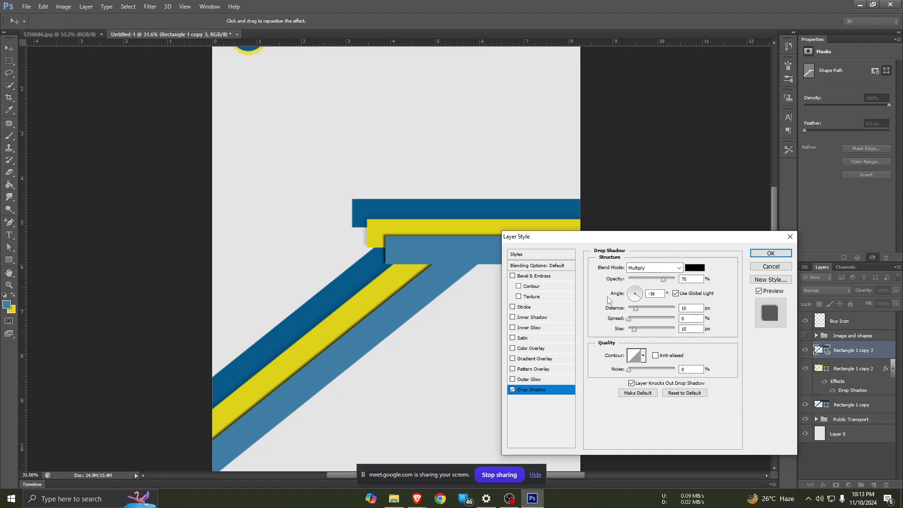
drag(663, 279, 641, 282)
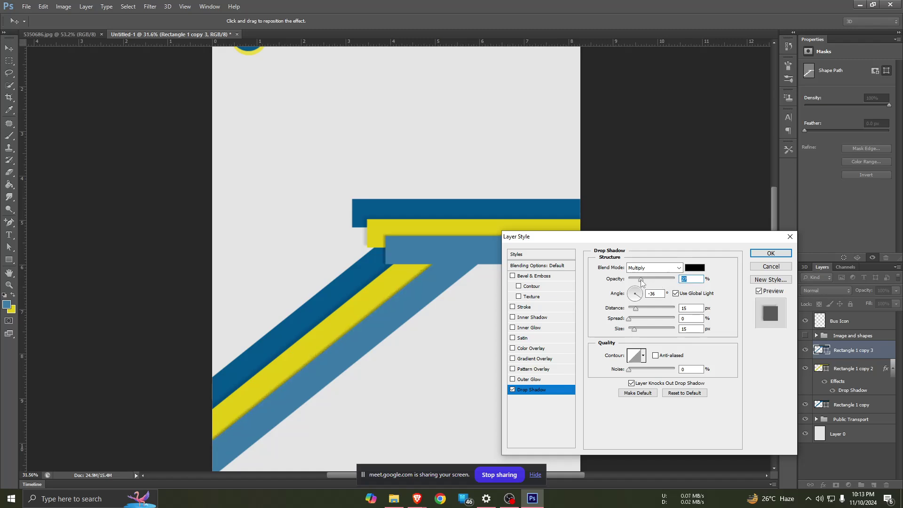
click(781, 254)
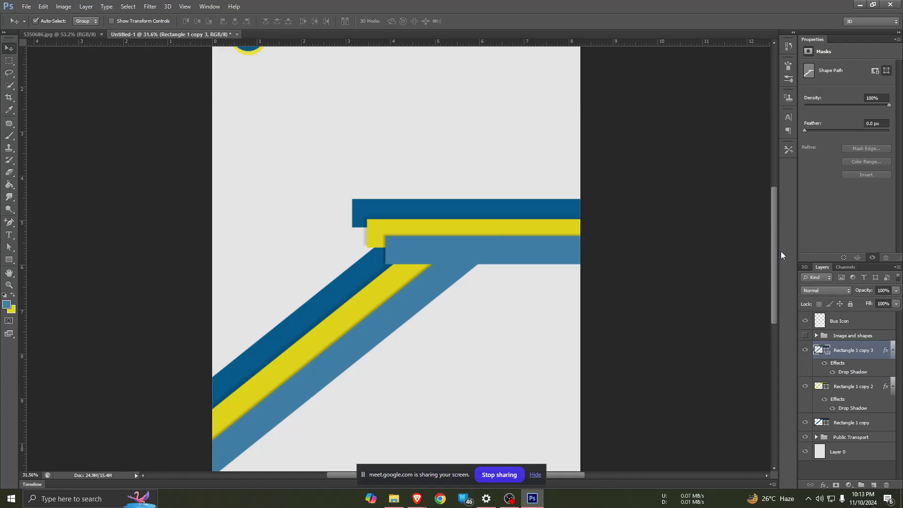
click(481, 231)
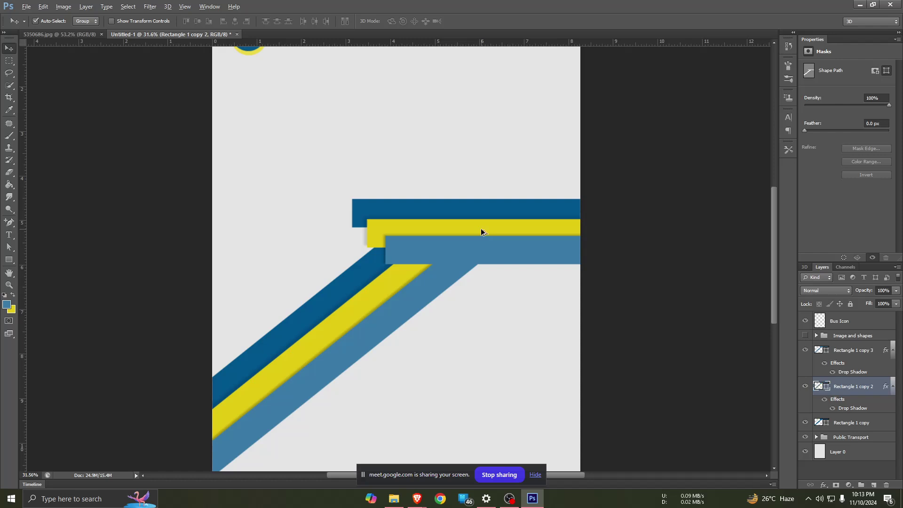
- Sample the top stripe's dark blue and fill Rectangle 1 copy 2 with it
key(alt+BackSpace)
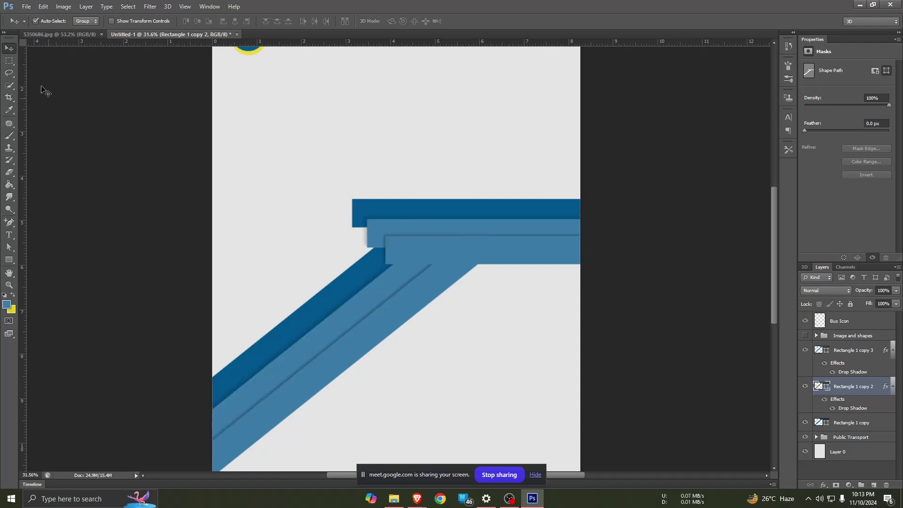
click(48, 35)
click(134, 34)
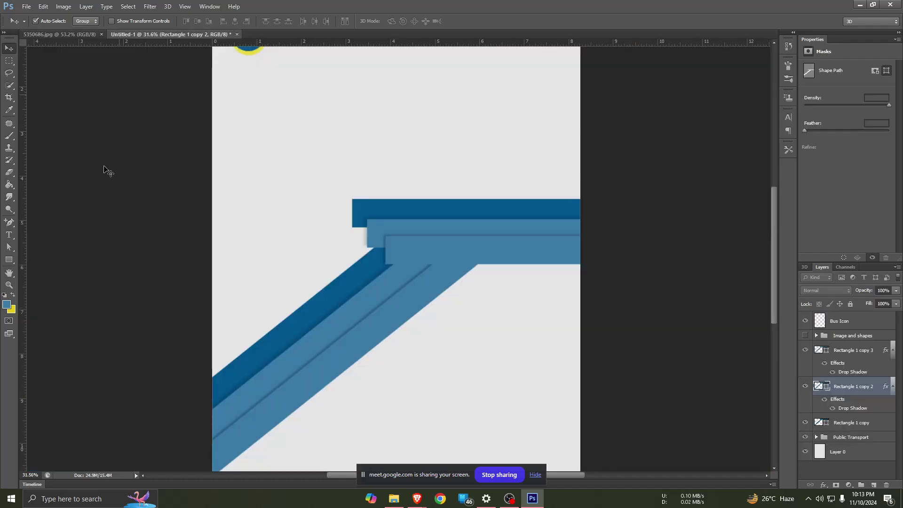
click(6, 305)
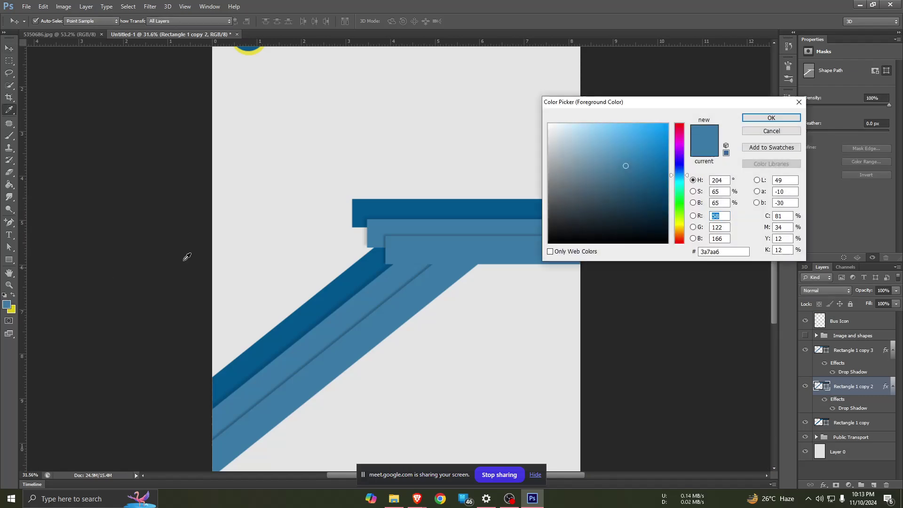
click(389, 210)
click(771, 117)
key(v)
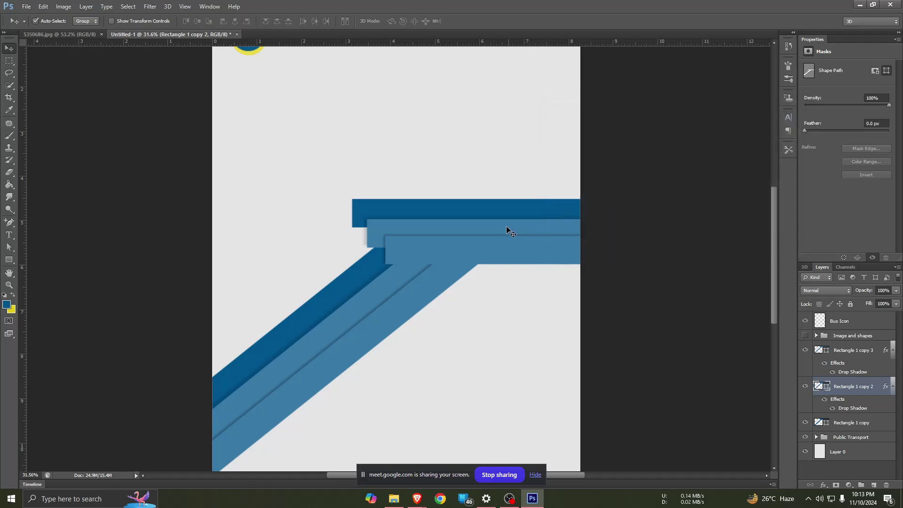
key(alt+BackSpace)
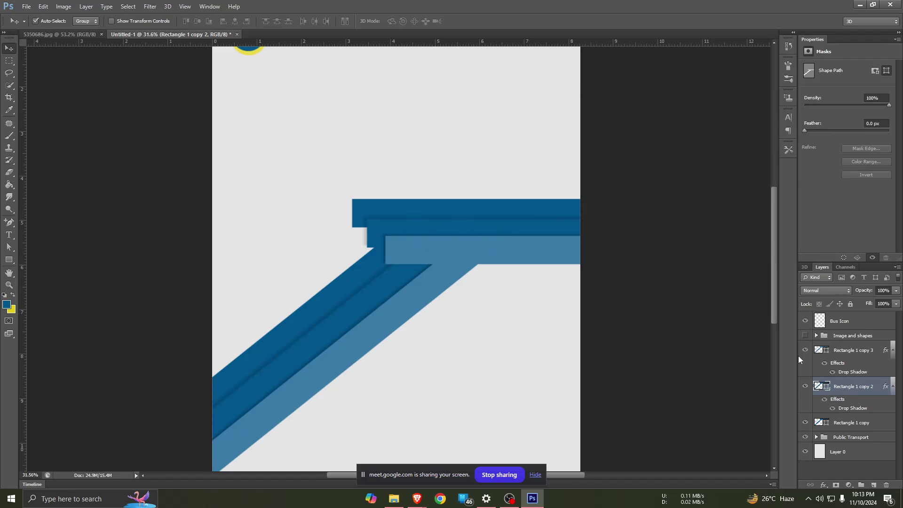
click(804, 336)
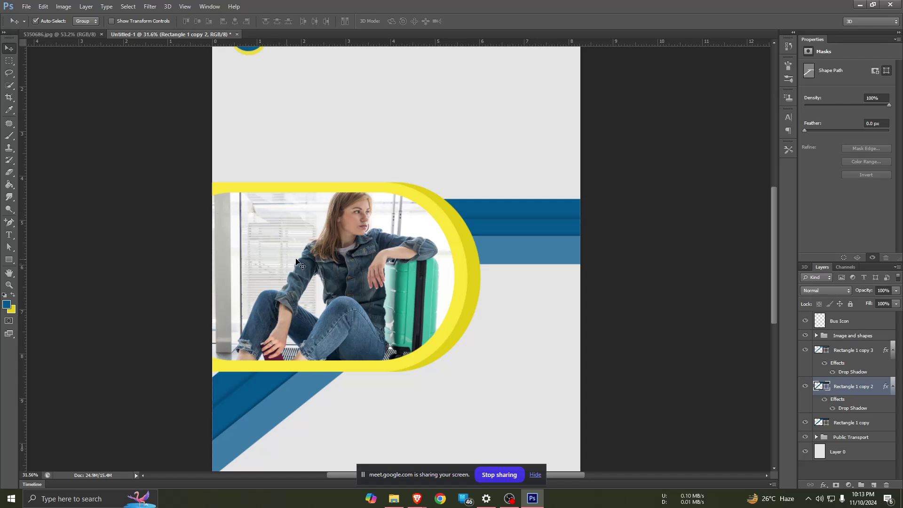
- Raise the Image and shapes group slightly and shift Rectangle 1 copy 3 left three Shift-steps
click(840, 337)
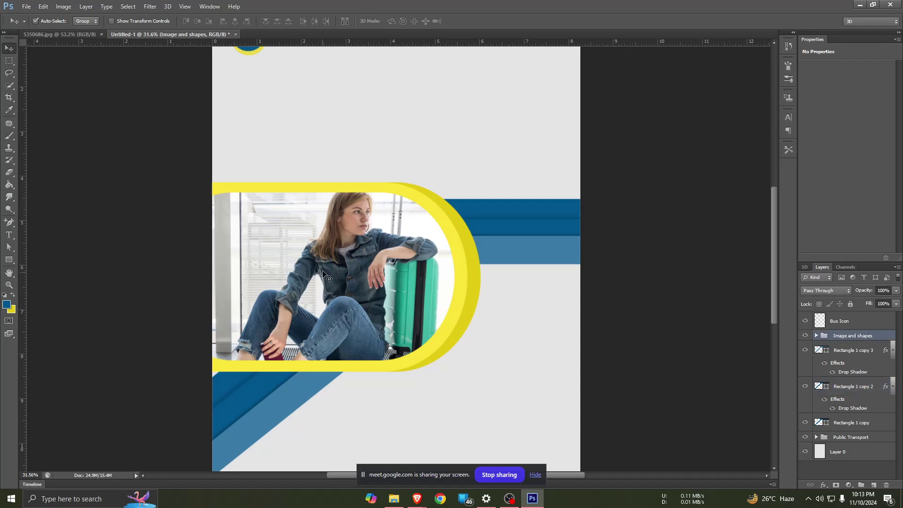
mouse_move(322, 273)
mouse_down()
mouse_move(320, 253)
mouse_move(309, 248)
mouse_up()
click(560, 253)
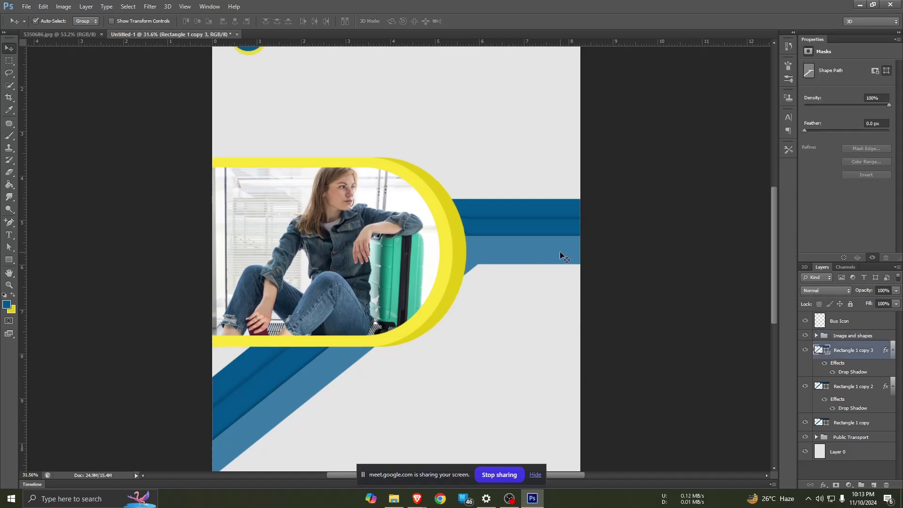
key(shift+Left)
key(shift+Left)
key(shift+Left)
key(shift+Left)
key(shift+Left)
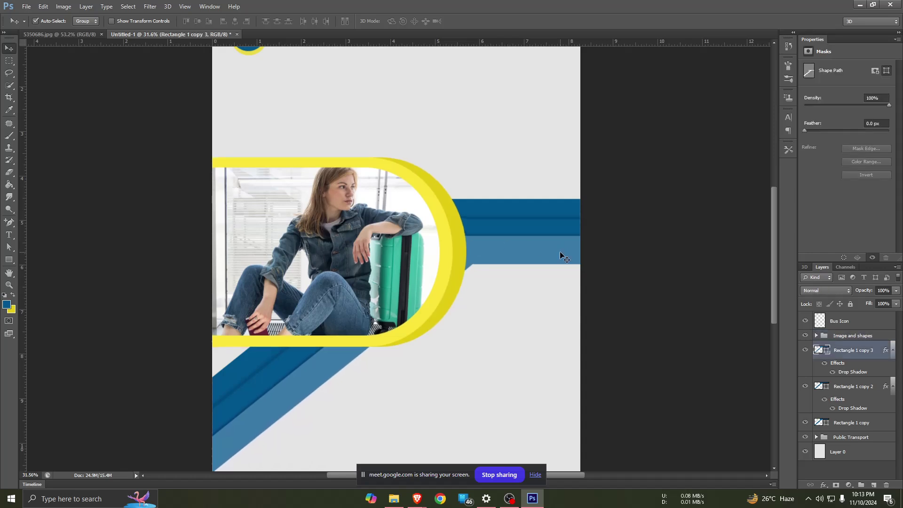
key(shift+Left)
key(shift+Left)
key(shift+Left)
key(shift+Left)
key(shift+Left)
key(shift+Left)
key(shift+Left)
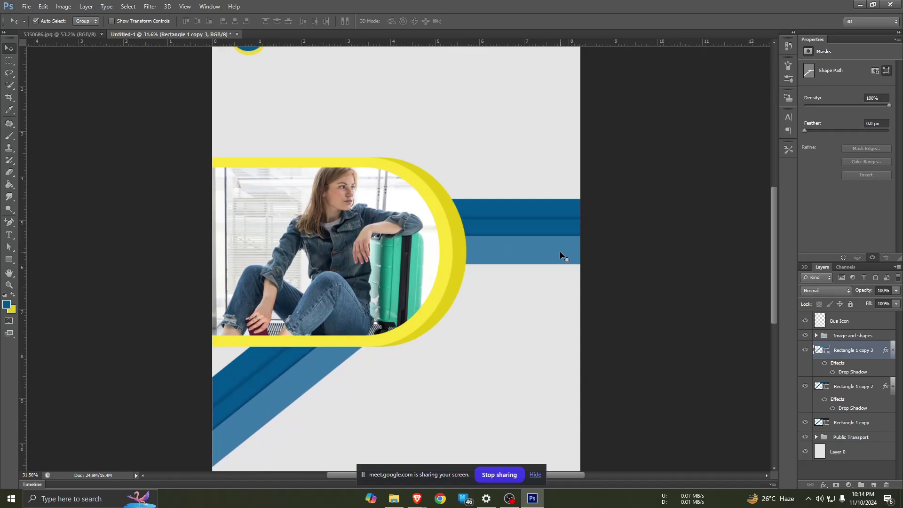
key(shift+Left)
key(shift+Left)
click(677, 291)
scroll(418, 278, down, 3)
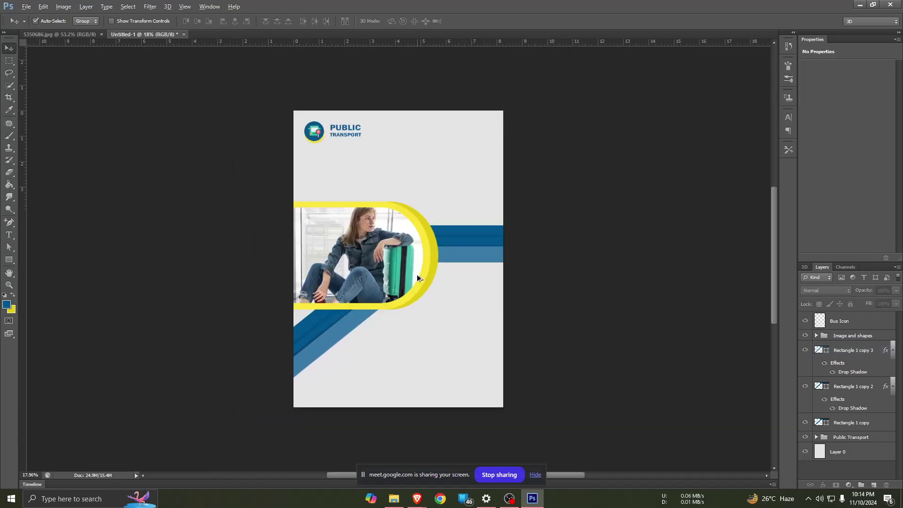
scroll(417, 278, up, 1)
click(72, 35)
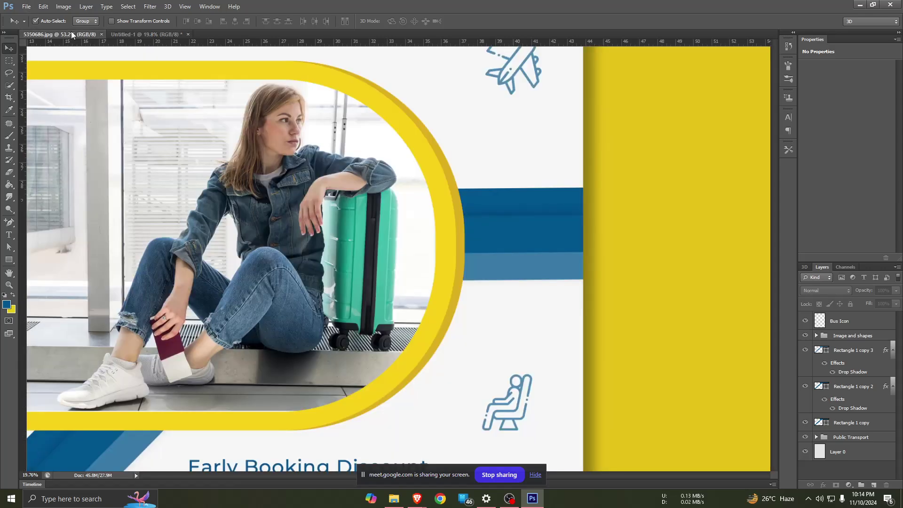
scroll(334, 235, down, 1)
scroll(377, 292, down, 3)
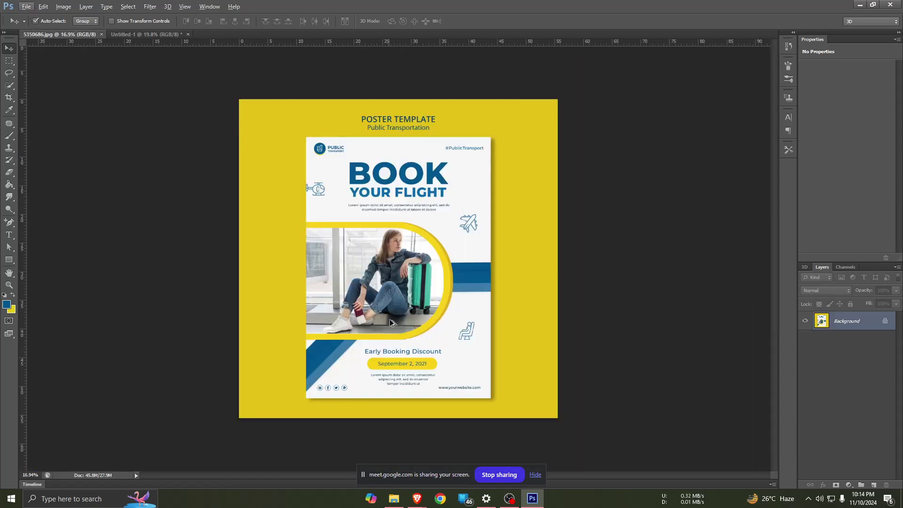
scroll(390, 322, up, 1)
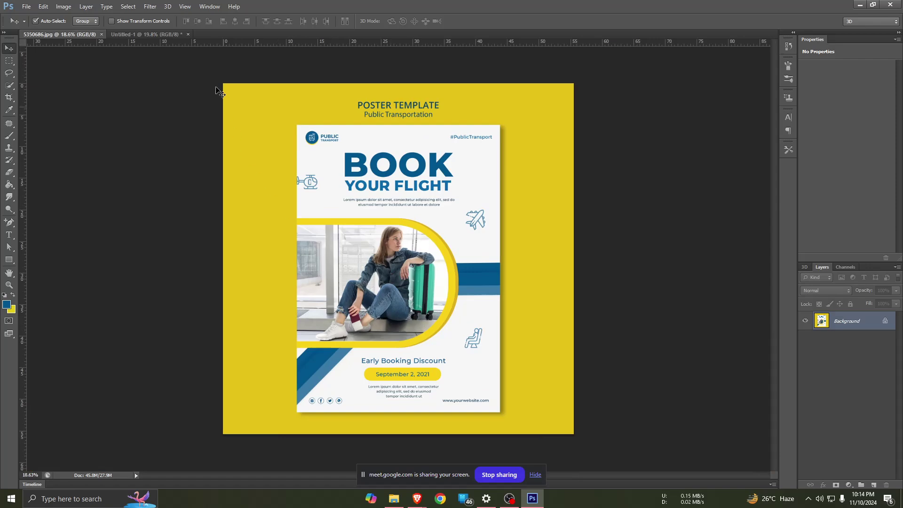
click(126, 37)
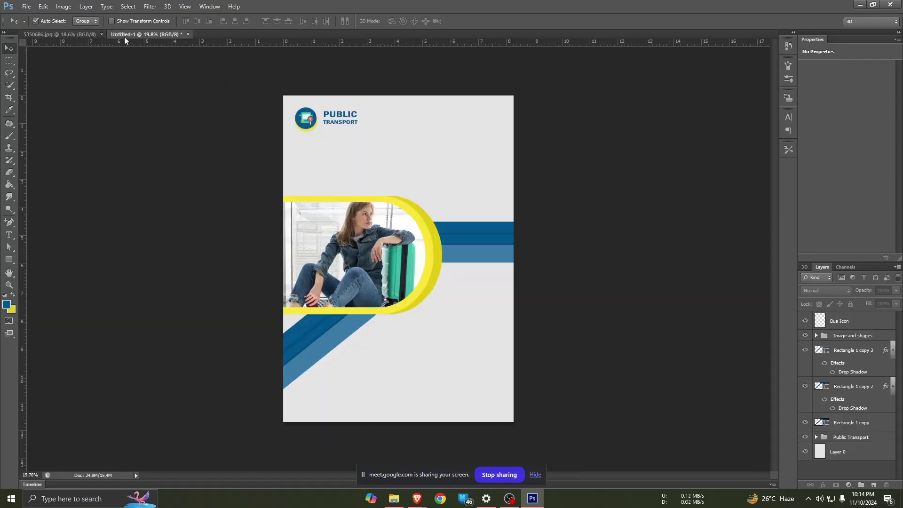
click(62, 34)
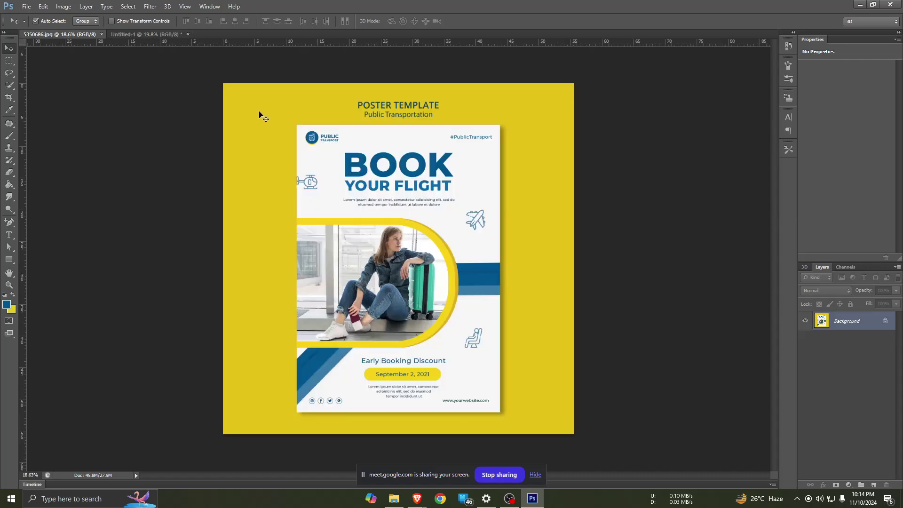
click(157, 35)
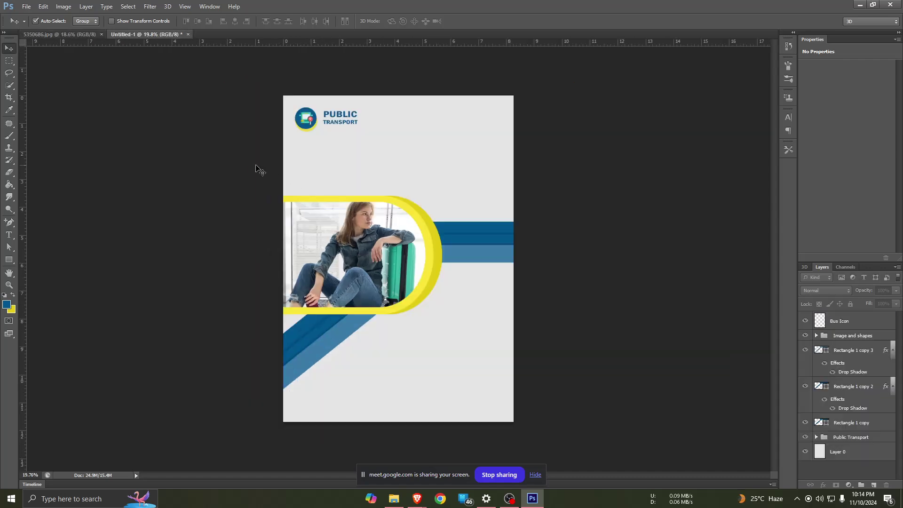
mouse_move(242, 181)
mouse_down()
mouse_move(454, 242)
mouse_move(543, 426)
mouse_up()
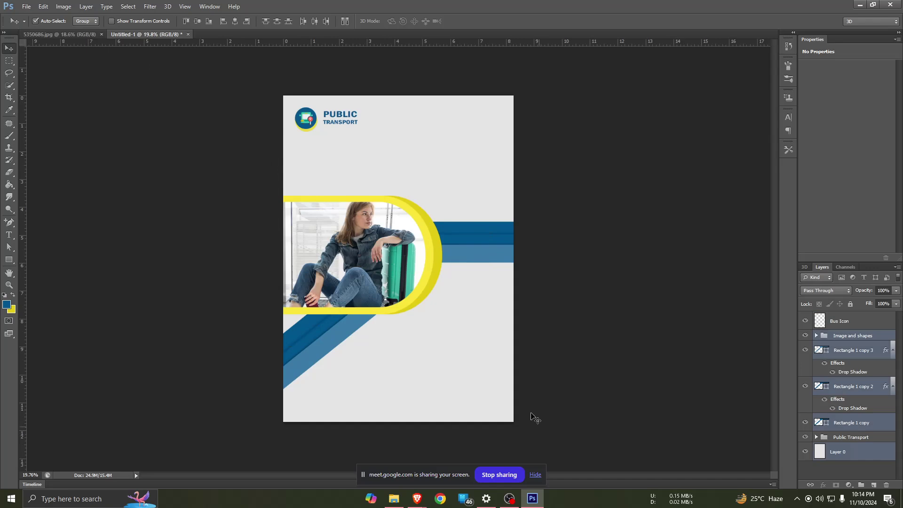
drag(425, 262, 423, 267)
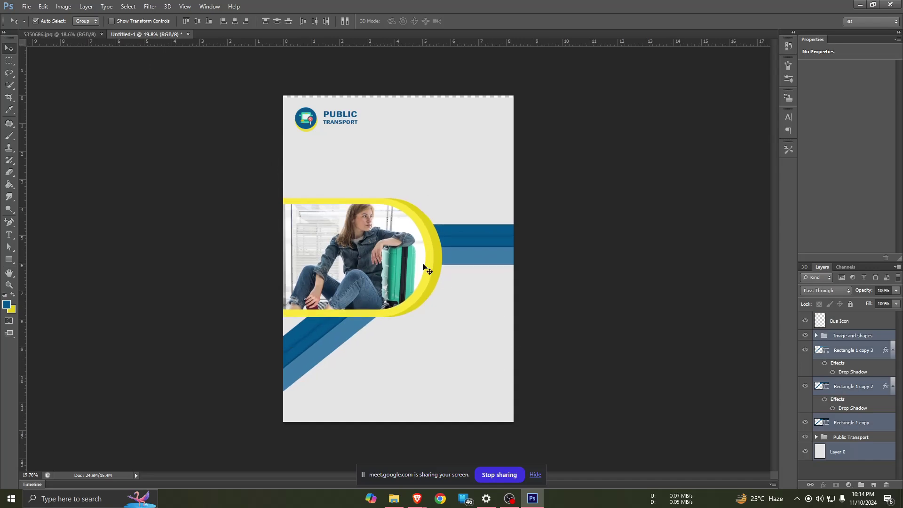
key(shift+Down)
key(shift+Down)
key(shift+Down)
key(shift+Down)
key(shift+Down)
key(shift+Down)
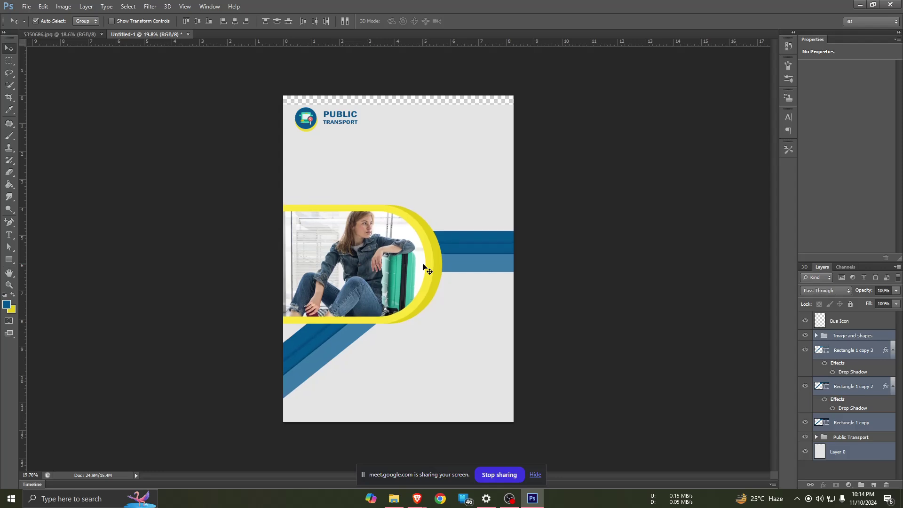
key(shift+Down)
key(shift+Down)
key(shift+Down)
key(shift+Down)
key(shift+Down)
key(shift+Down)
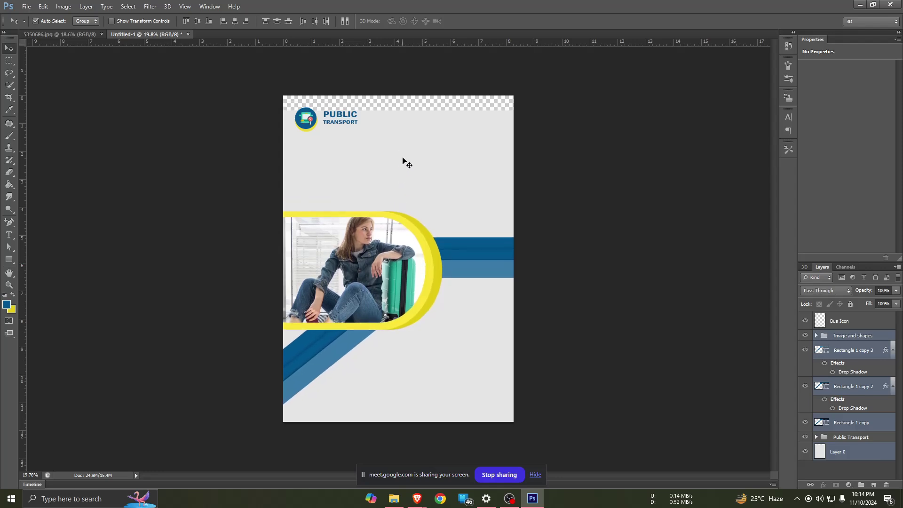
drag(409, 168, 408, 174)
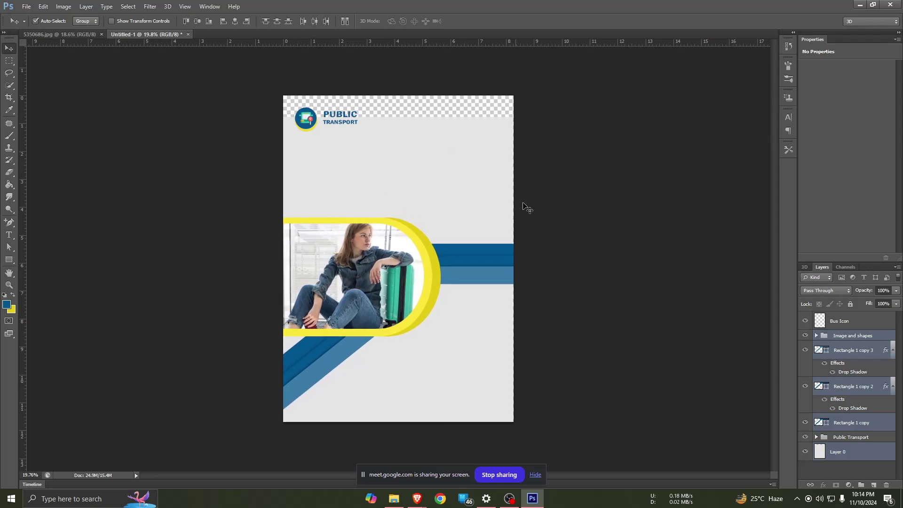
key(shift+Right)
key(shift+Right)
key(shift+Down)
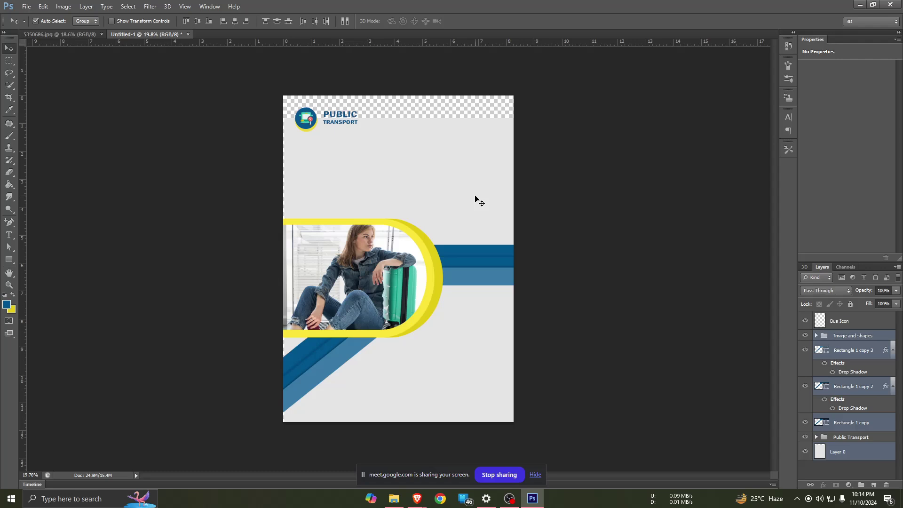
key(ctrl+z)
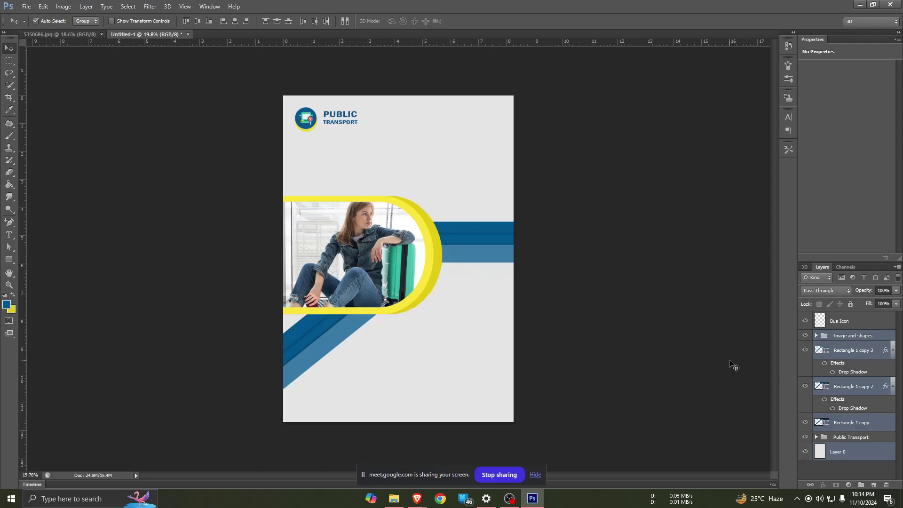
- Group the three shadowed rectangle layers as 'Shapes with shadow'
click(864, 366)
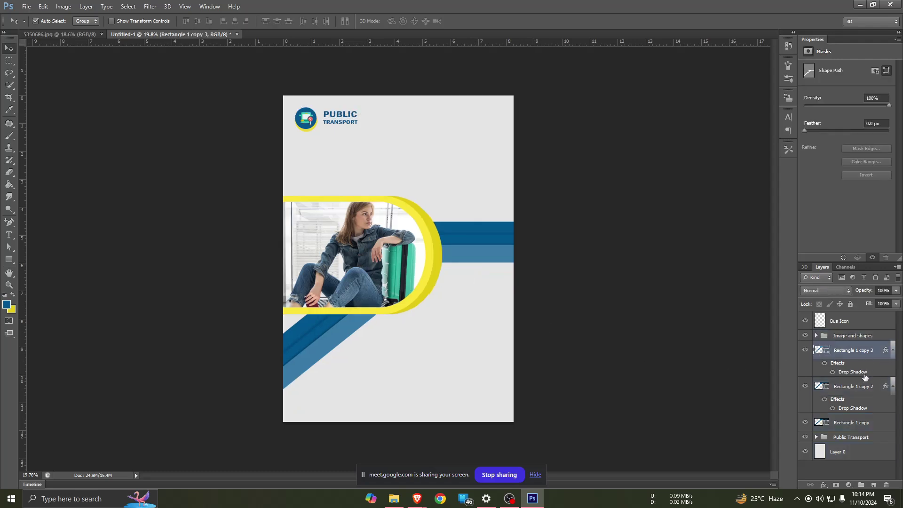
ctrl+click(857, 390)
ctrl+click(855, 424)
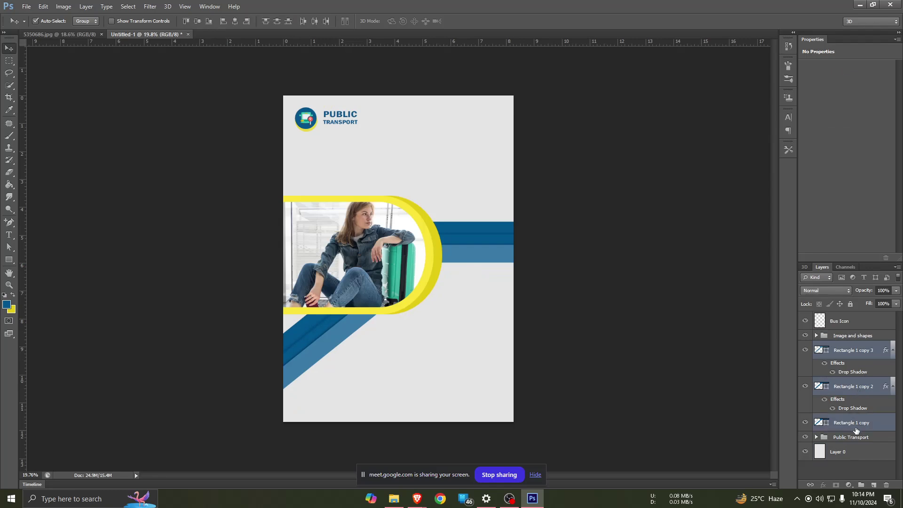
mouse_move(855, 357)
mouse_down()
mouse_move(869, 472)
mouse_move(862, 485)
mouse_up()
text(Shapes with shadow)
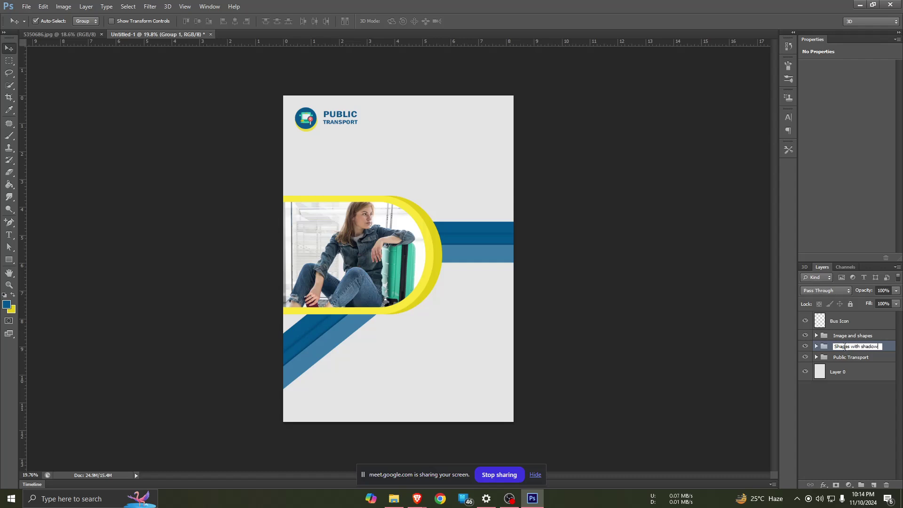
key(Return)
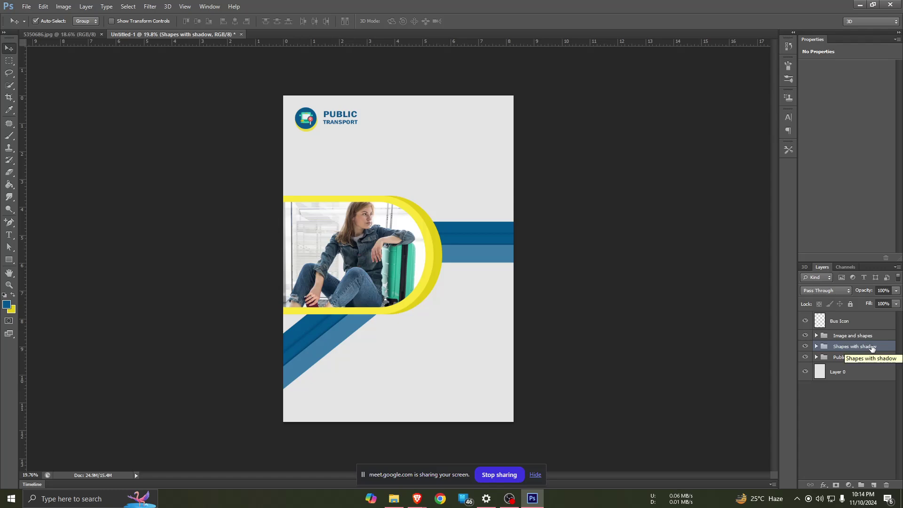
- Move the Shapes with shadow and Image and shapes groups lower on the poster
ctrl+click(868, 338)
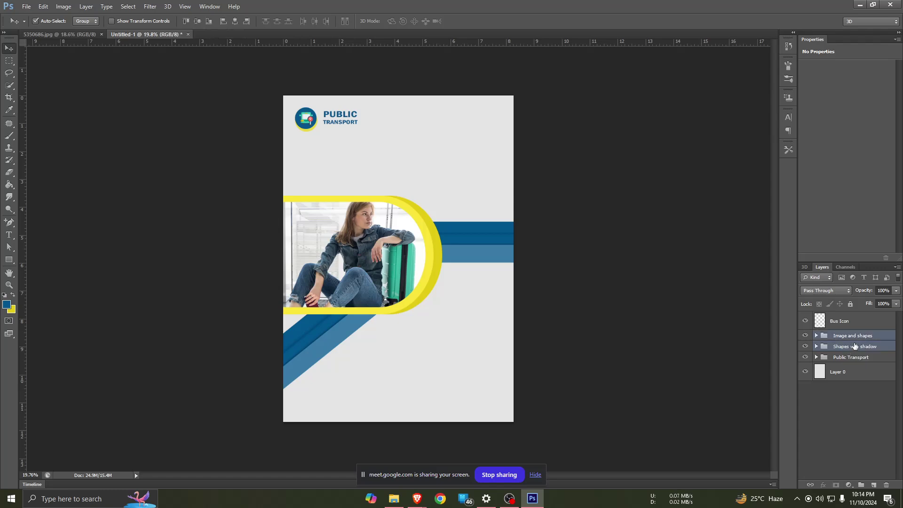
drag(402, 279, 398, 310)
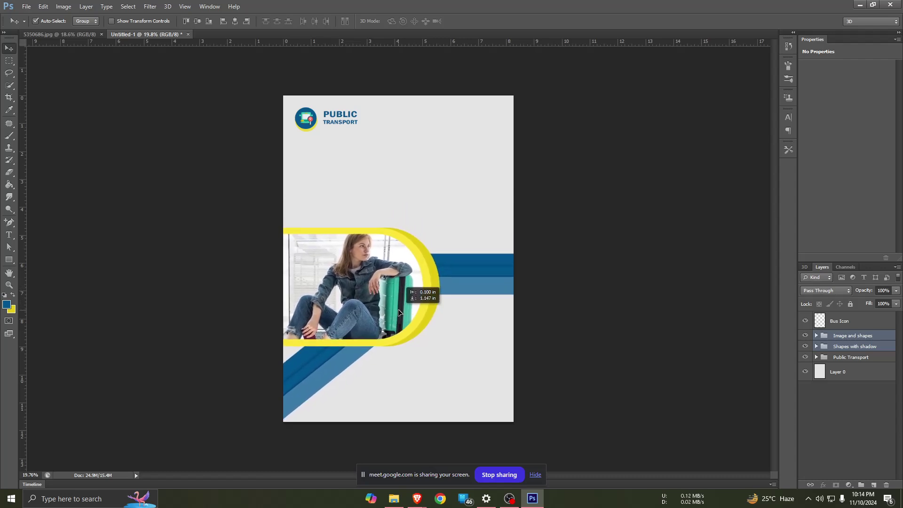
drag(399, 311, 398, 309)
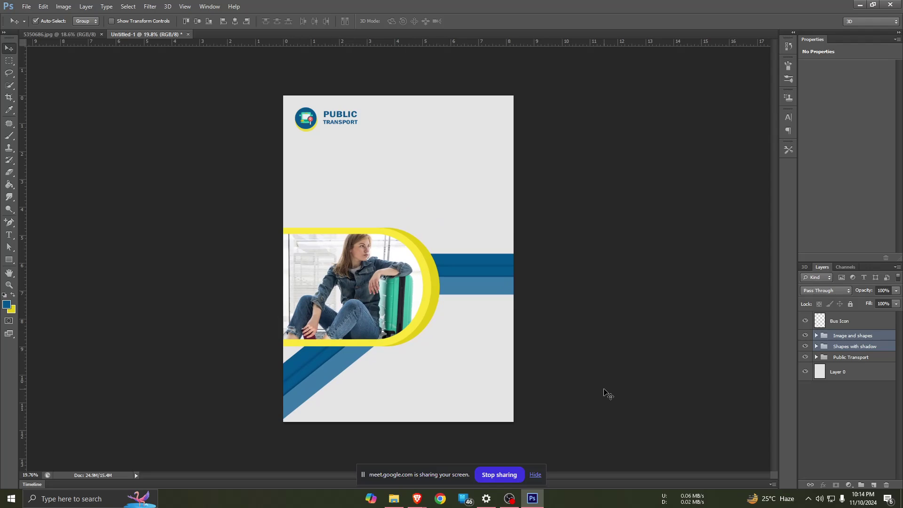
click(828, 411)
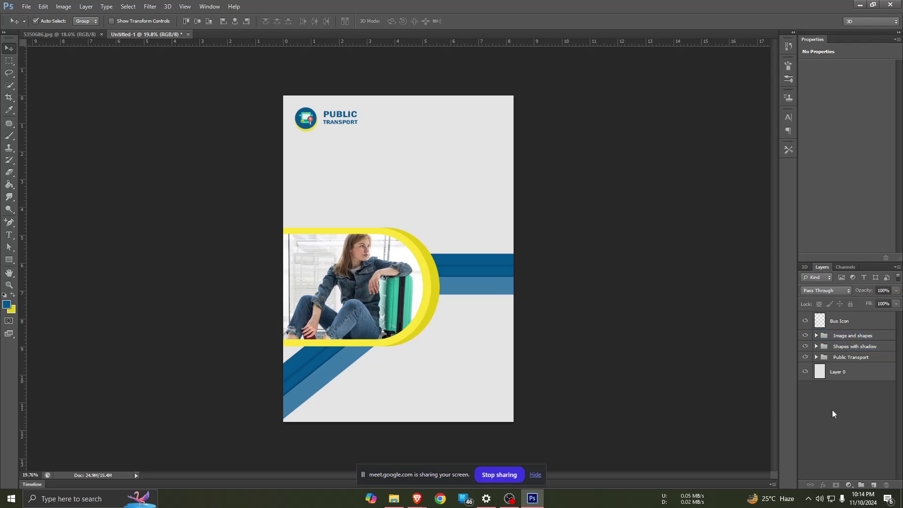
click(71, 34)
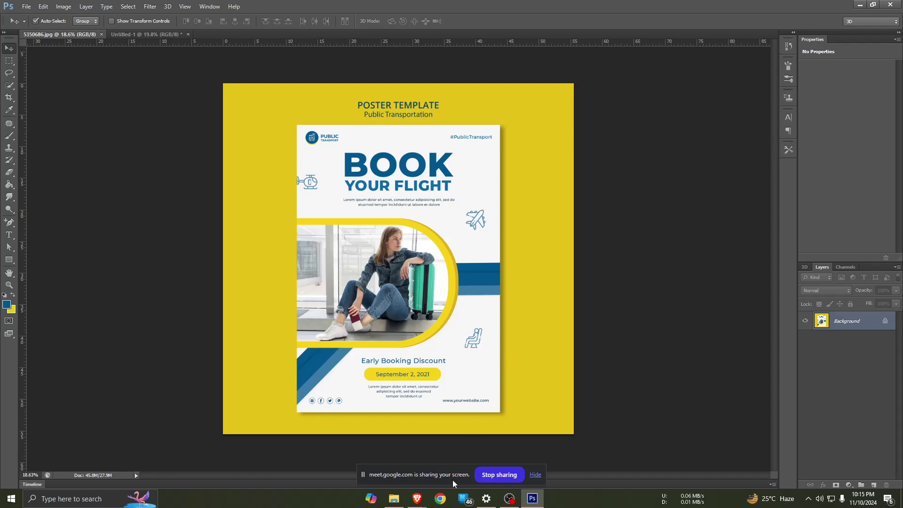
mouse_move(417, 498)
click(378, 456)
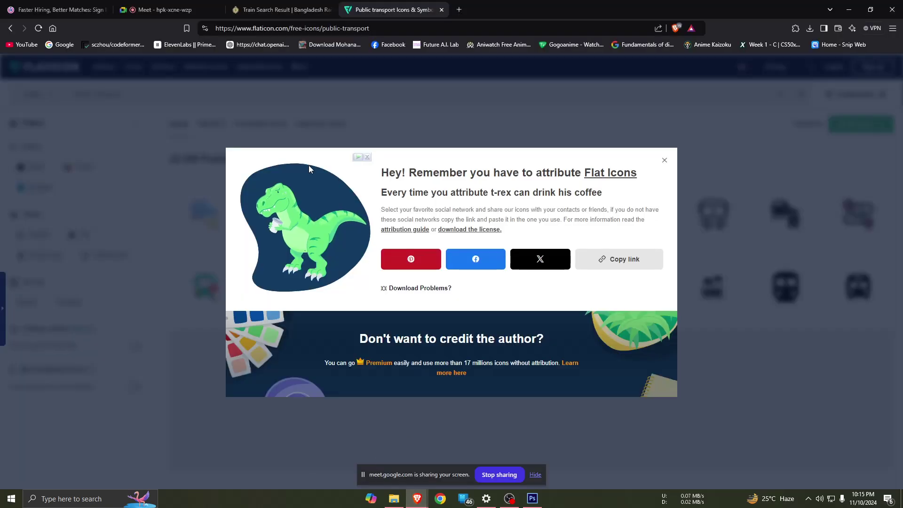
- Search 'helicopter icon' and open Vecteezy's helicopter icon results
click(258, 29)
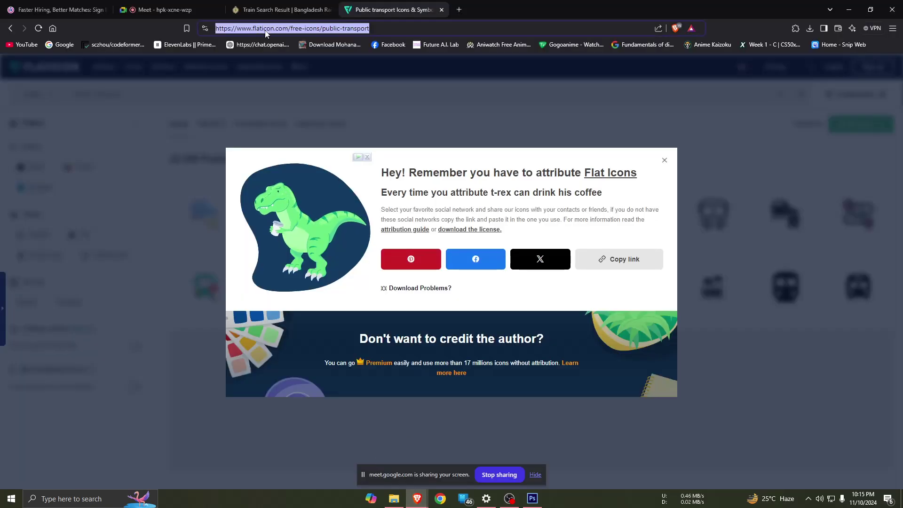
text(helicopter)
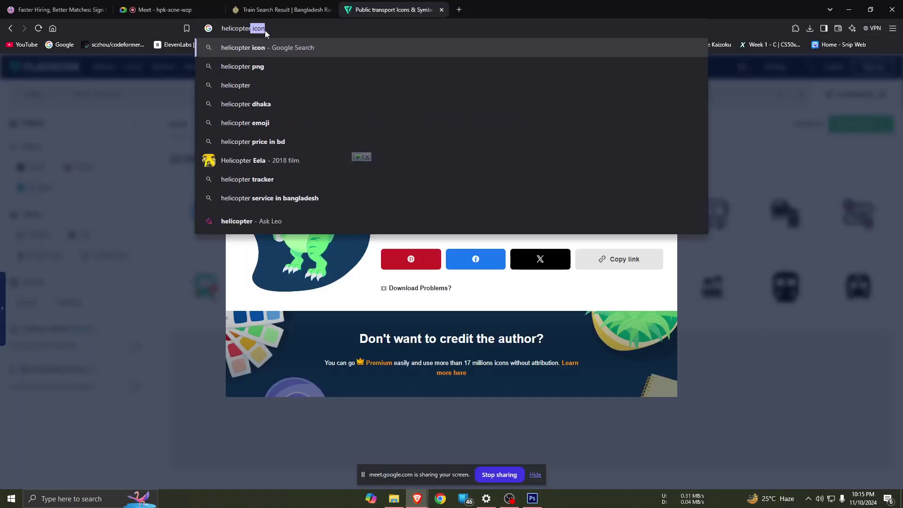
text( icon)
key(Return)
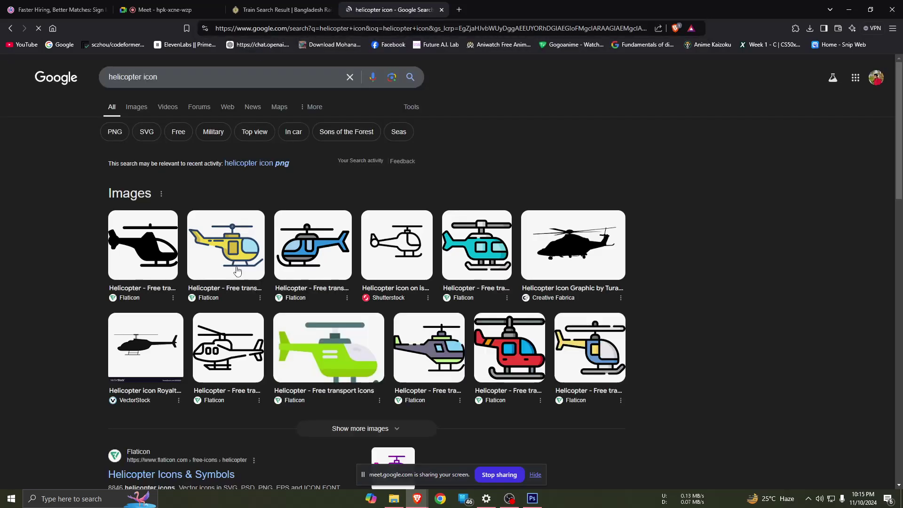
scroll(178, 244, down, 5)
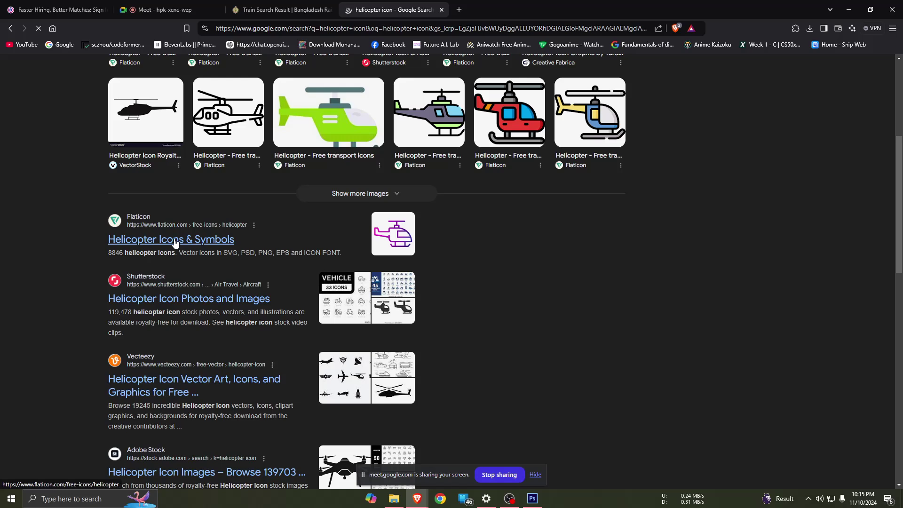
click(155, 390)
- Scroll down and back up through the Vecteezy helicopter icon gallery
scroll(506, 398, down, 4)
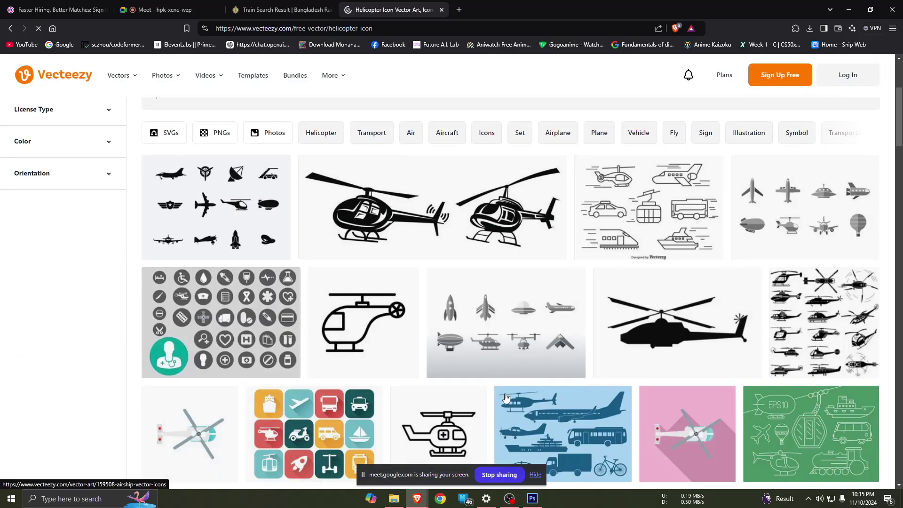
scroll(663, 329, down, 6)
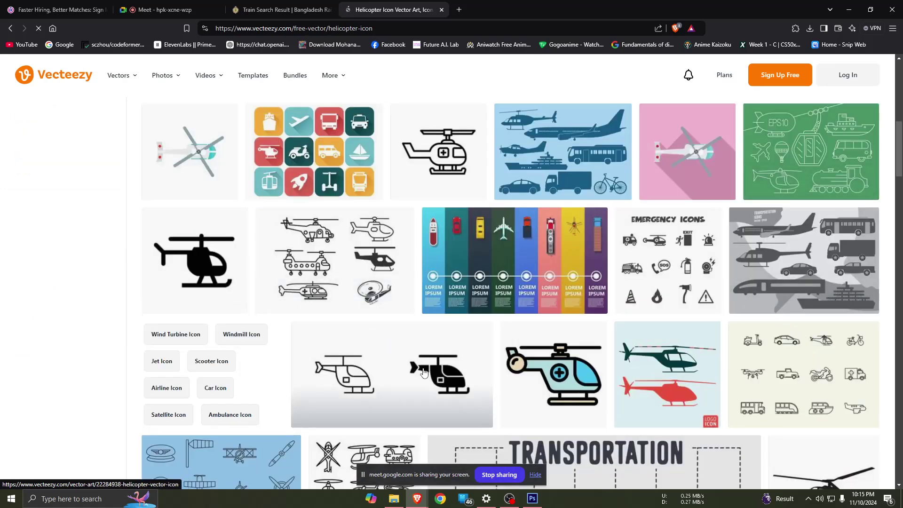
scroll(482, 381, up, 10)
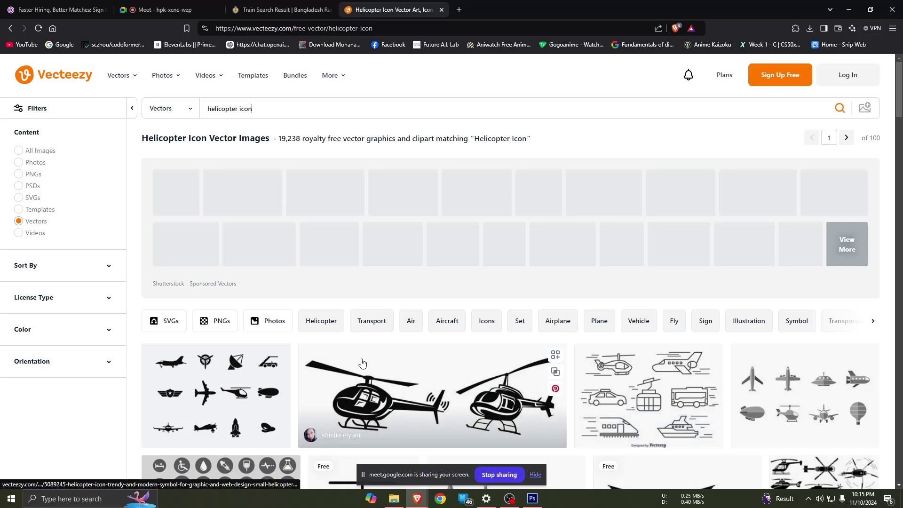
scroll(414, 356, down, 2)
scroll(414, 356, down, 2)
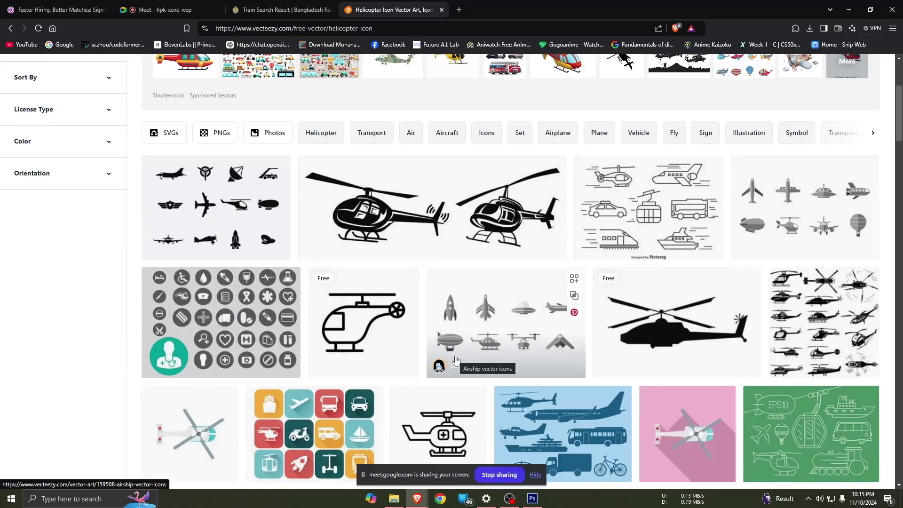
scroll(678, 314, down, 4)
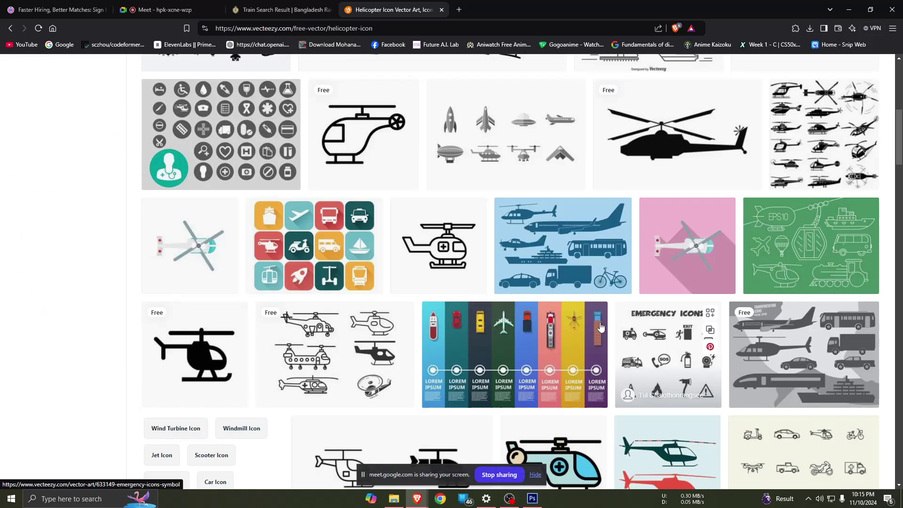
scroll(357, 386, down, 2)
scroll(354, 367, down, 1)
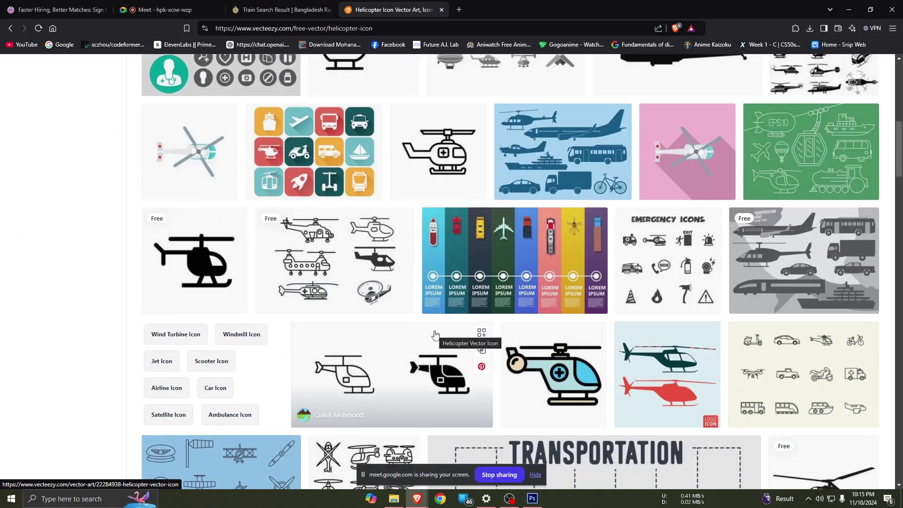
scroll(435, 335, down, 4)
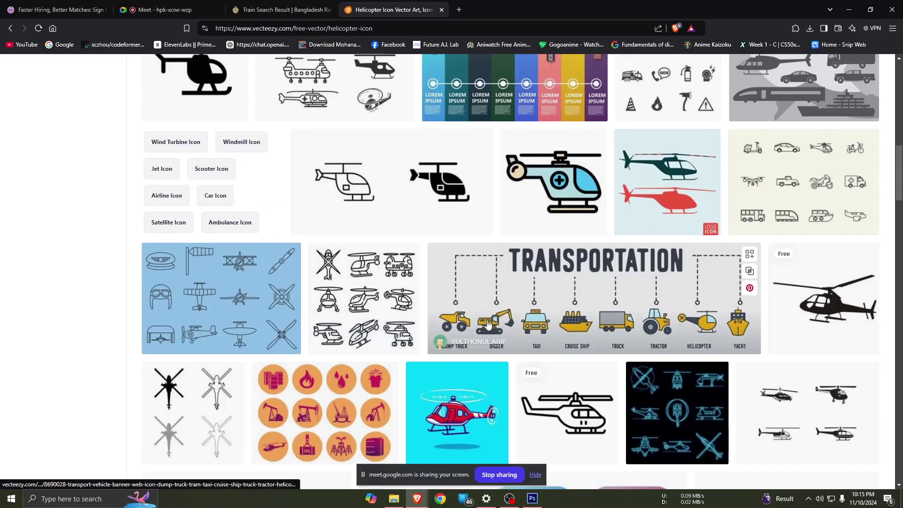
scroll(488, 324, down, 4)
scroll(488, 324, down, 4)
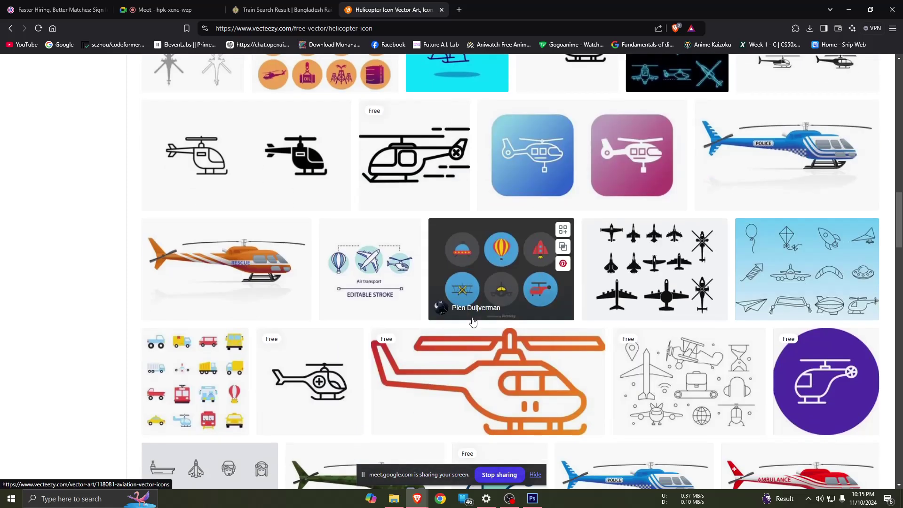
scroll(607, 301, down, 4)
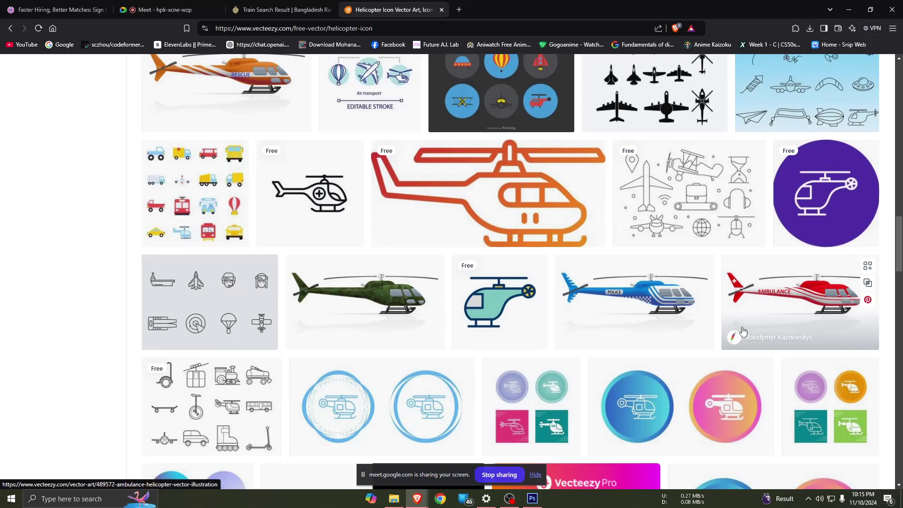
scroll(743, 331, down, 3)
scroll(743, 331, down, 5)
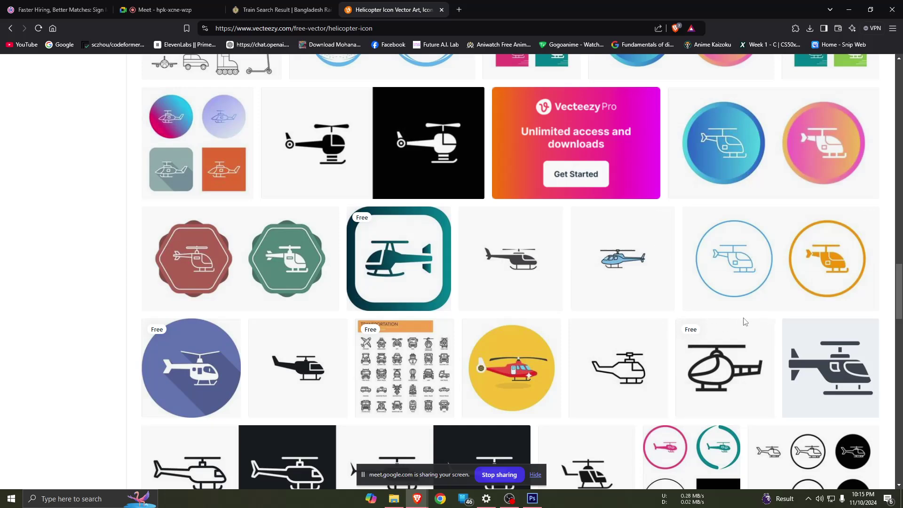
scroll(819, 329, down, 3)
scroll(705, 358, down, 4)
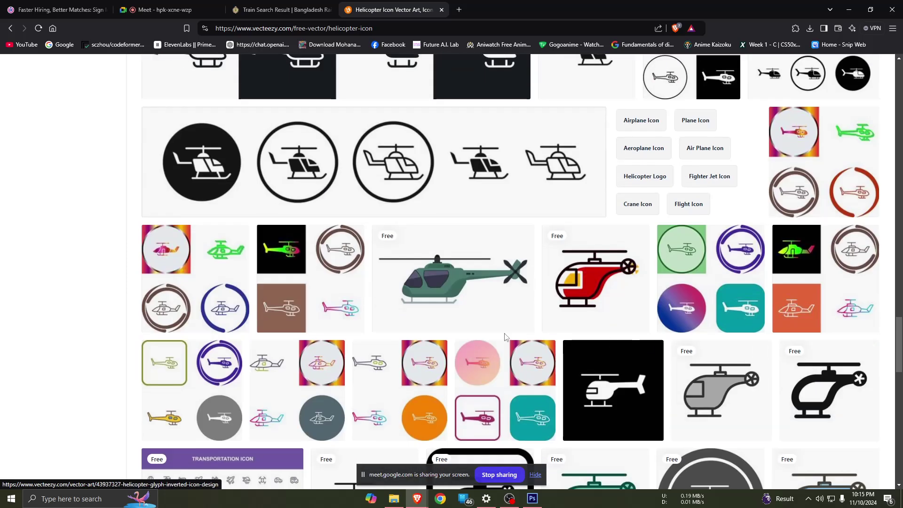
scroll(422, 312, down, 4)
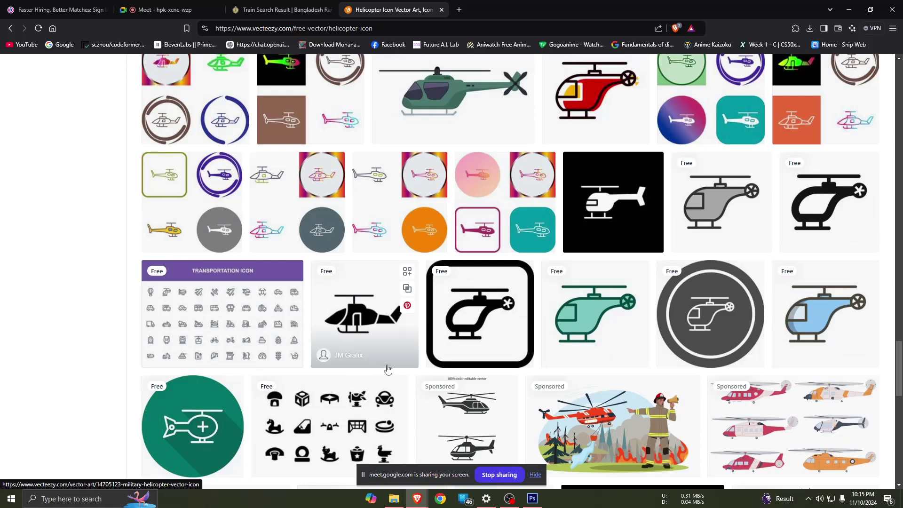
scroll(254, 309, up, 1)
scroll(254, 309, up, 2)
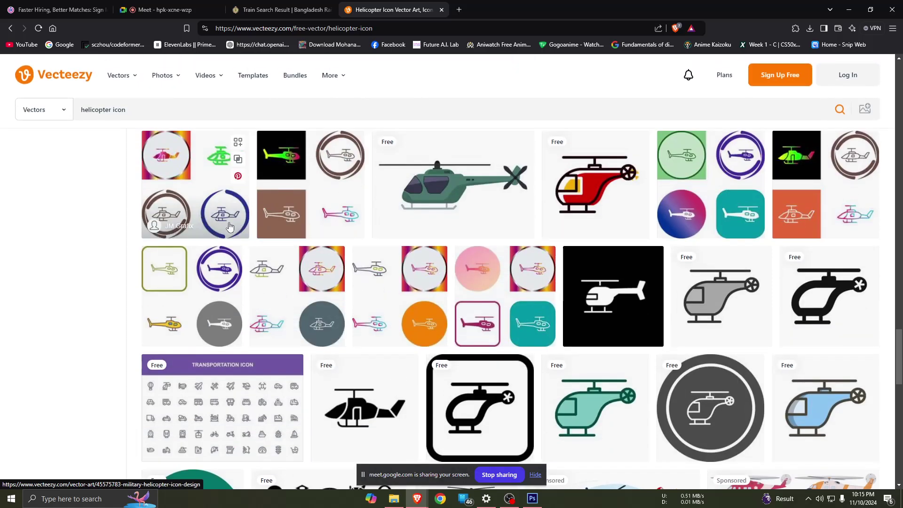
scroll(331, 258, up, 6)
scroll(421, 286, up, 1)
scroll(394, 273, up, 3)
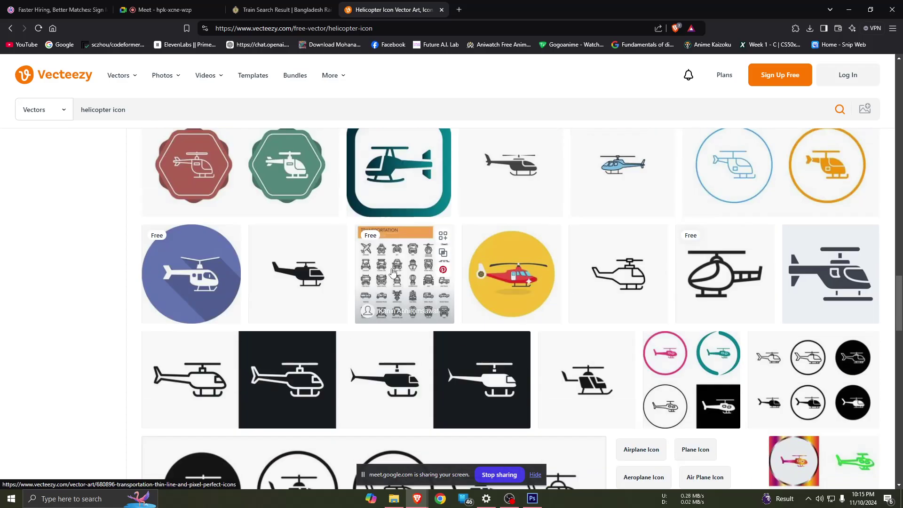
scroll(288, 321, up, 2)
scroll(438, 346, up, 6)
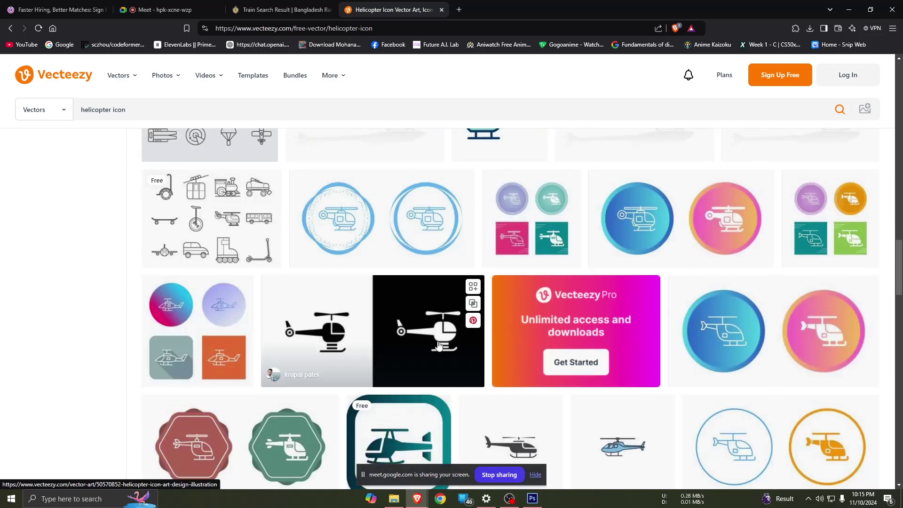
scroll(252, 221, up, 5)
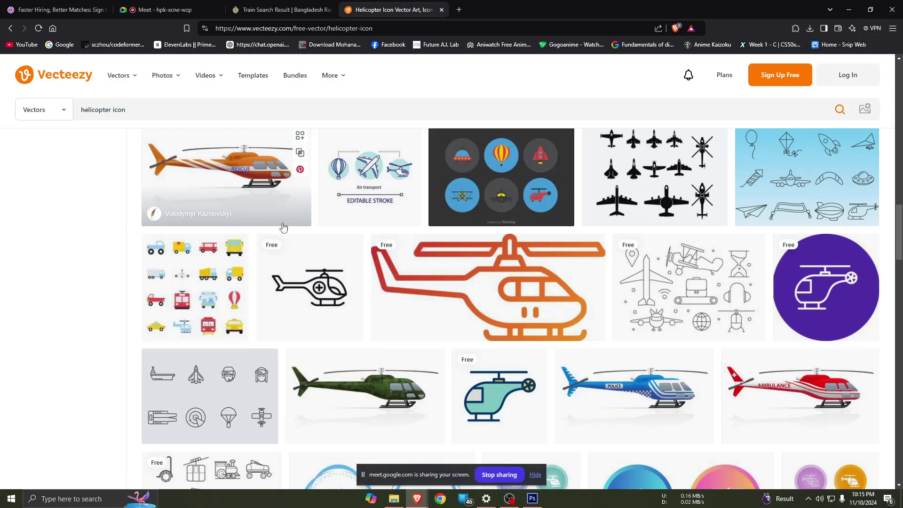
- Go back to Google's helicopter icon results and scroll through them
click(12, 29)
scroll(199, 346, down, 5)
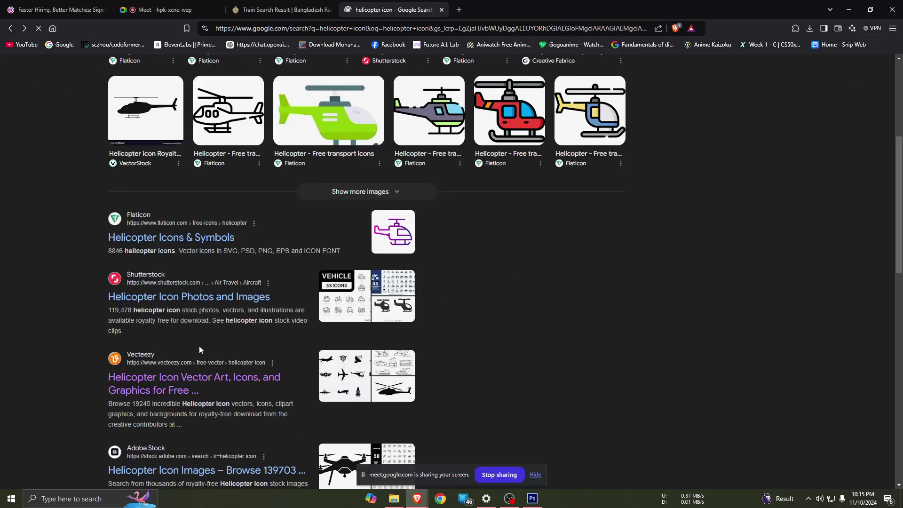
scroll(199, 346, down, 5)
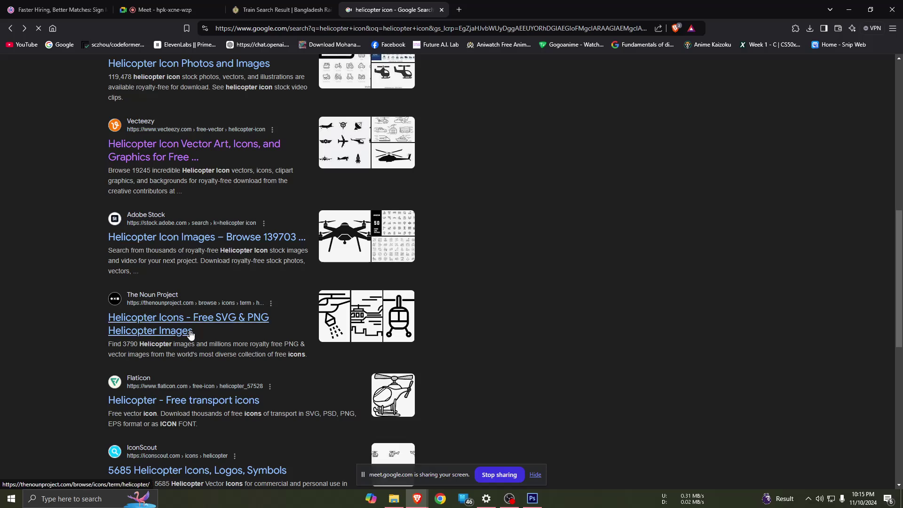
scroll(169, 315, up, 7)
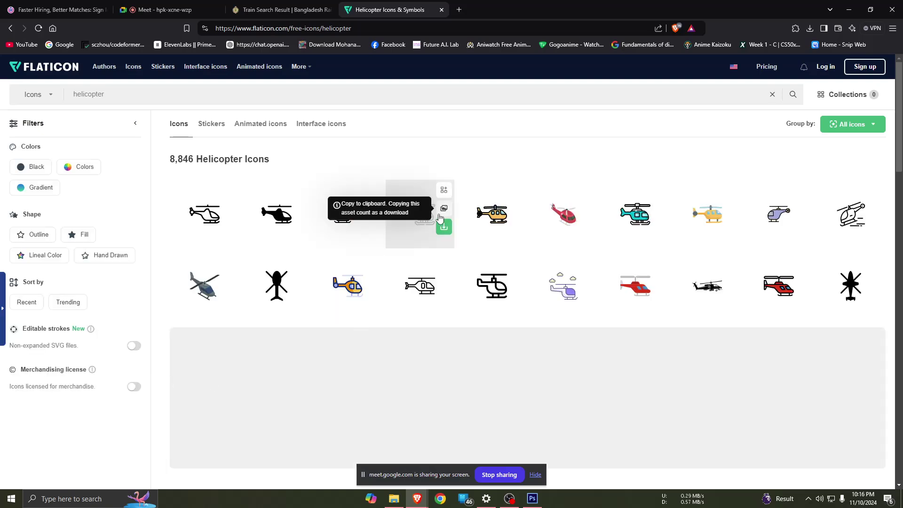
- Save a free Flaticon helicopter icon and dismiss the attribution reminder
click(432, 282)
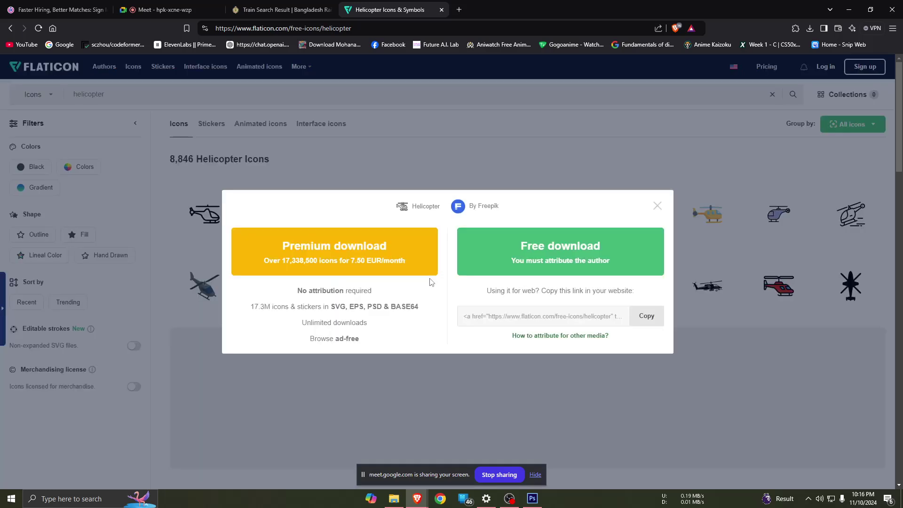
click(592, 267)
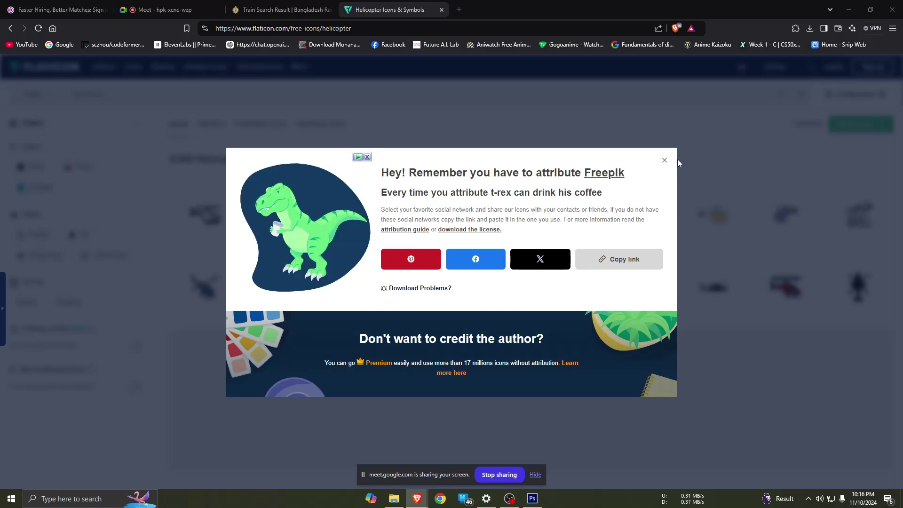
click(371, 238)
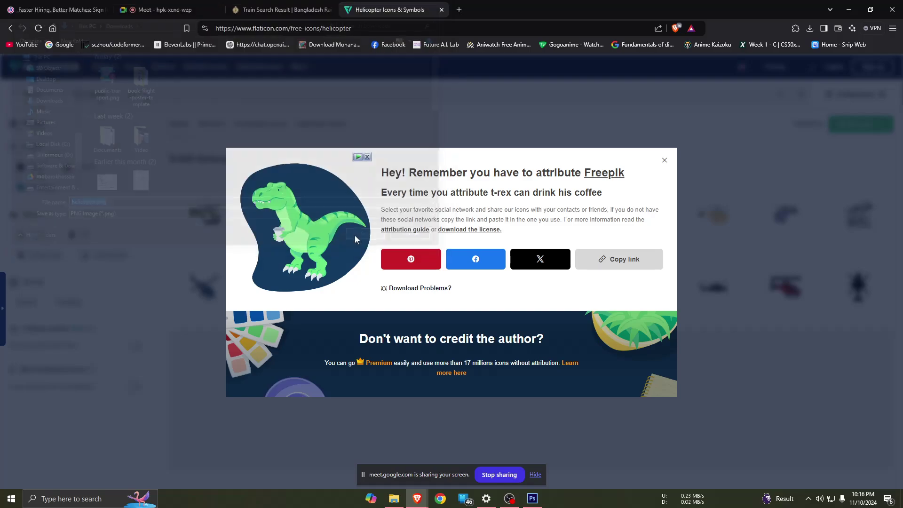
click(533, 500)
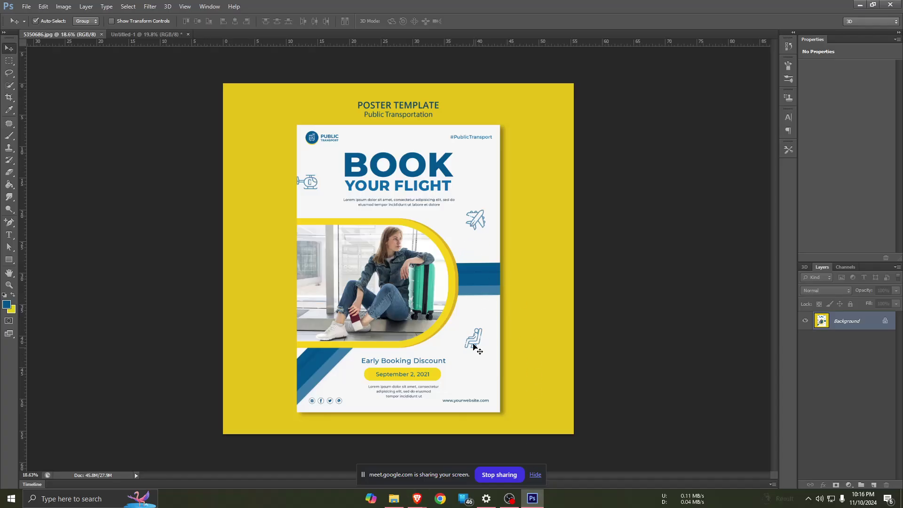
mouse_move(417, 499)
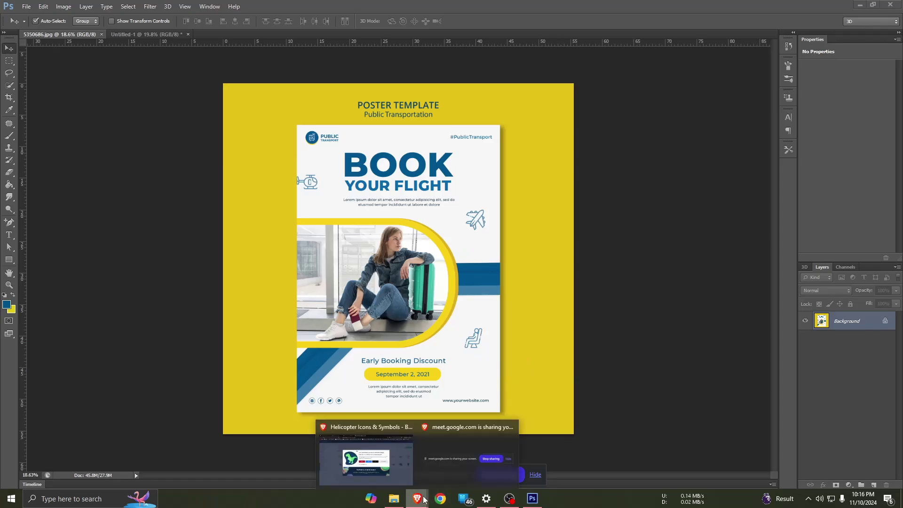
click(397, 468)
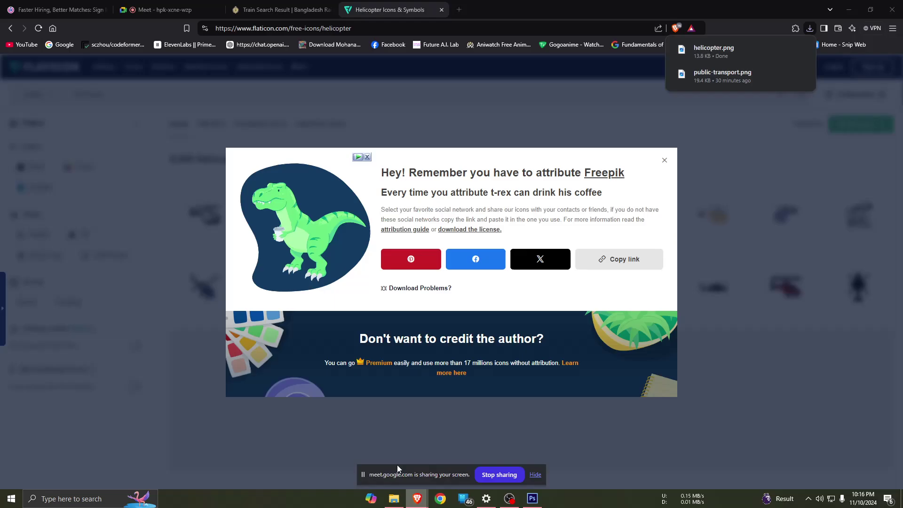
click(665, 160)
- Replace the helicopter search with an airplane search on Flaticon
drag(141, 94, 20, 93)
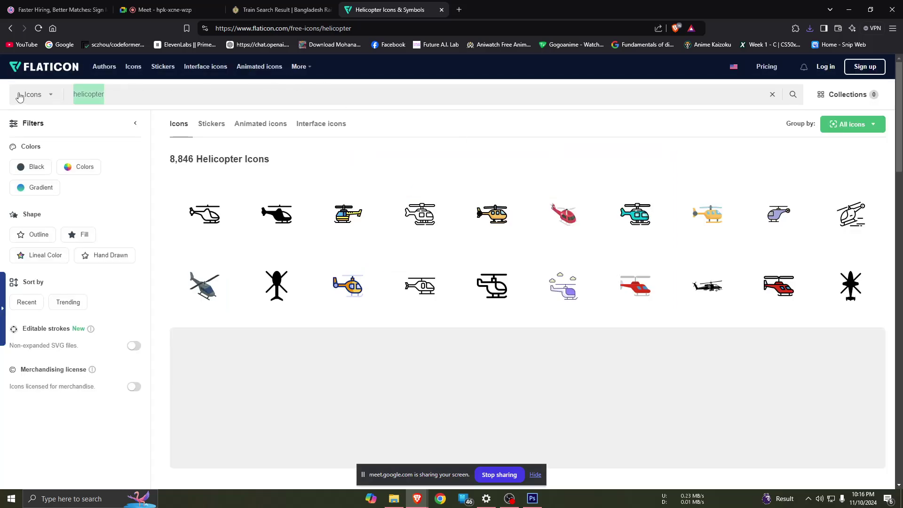
text(aiplane)
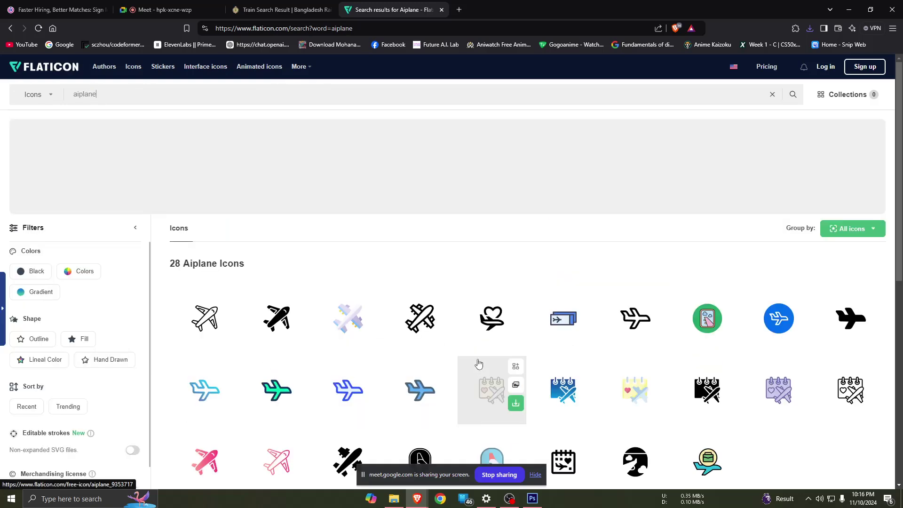
scroll(498, 390, down, 2)
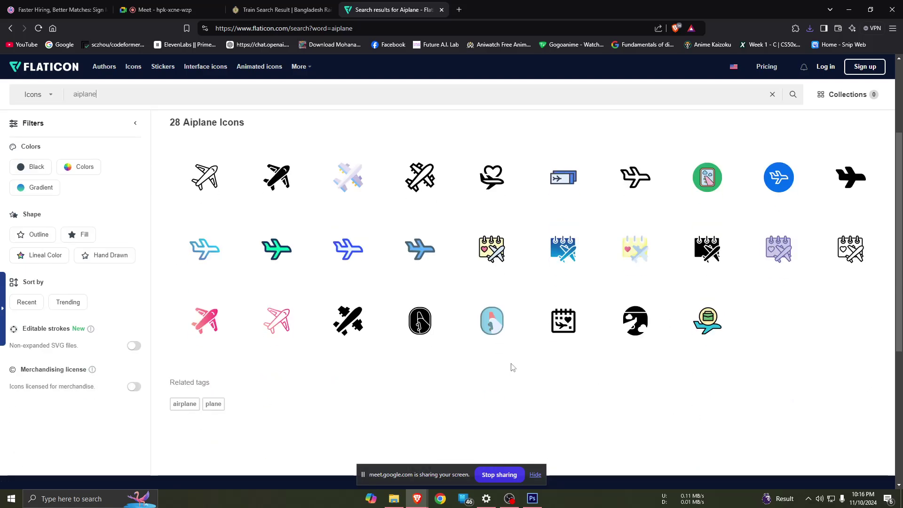
- Save the first outline airplane icon as a free PNG into Downloads
click(207, 229)
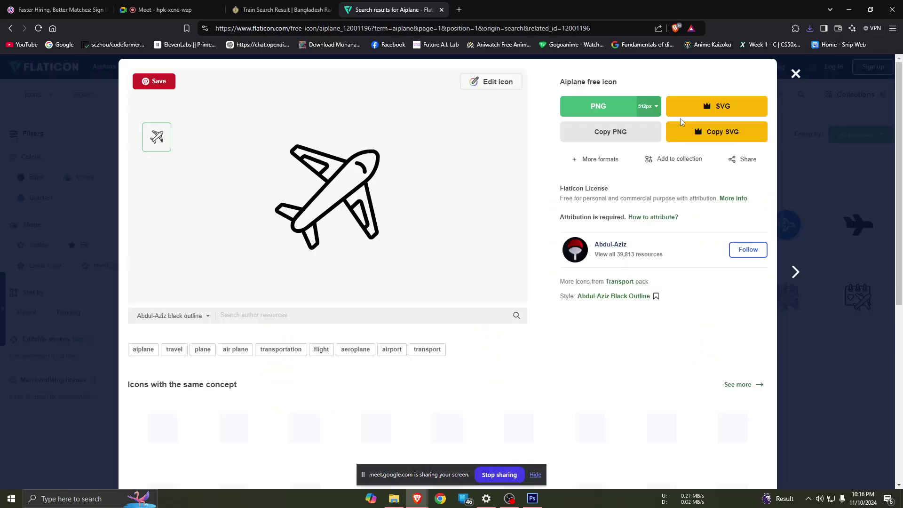
click(611, 107)
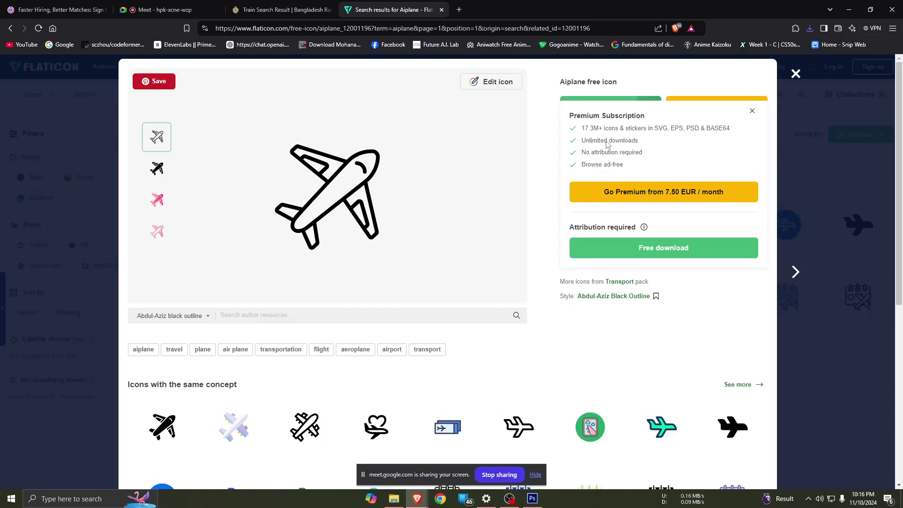
click(657, 256)
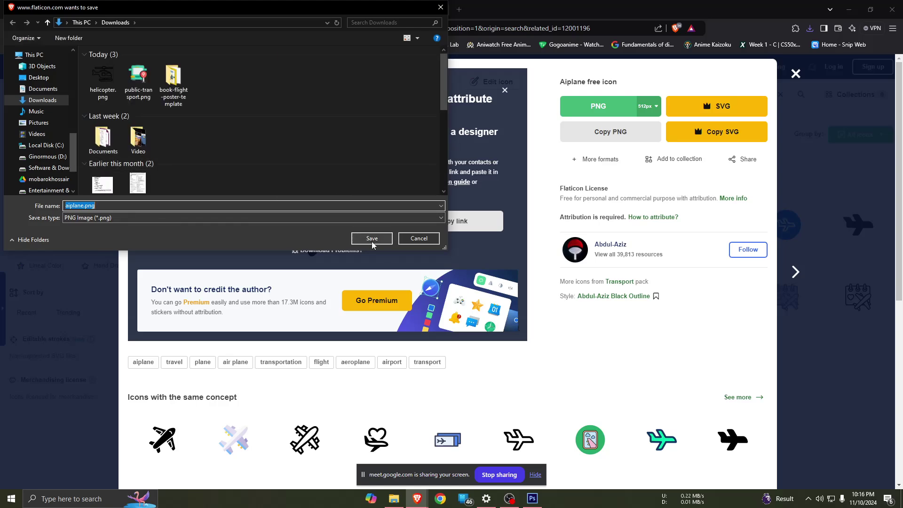
click(372, 240)
key(Escape)
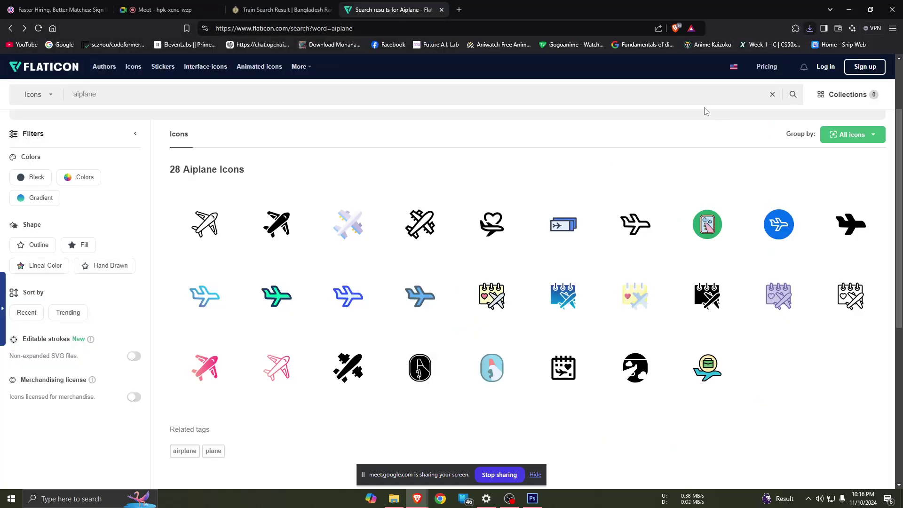
drag(198, 95, 53, 97)
- Search Flaticon for passenger icons and scroll through the results
text(er)
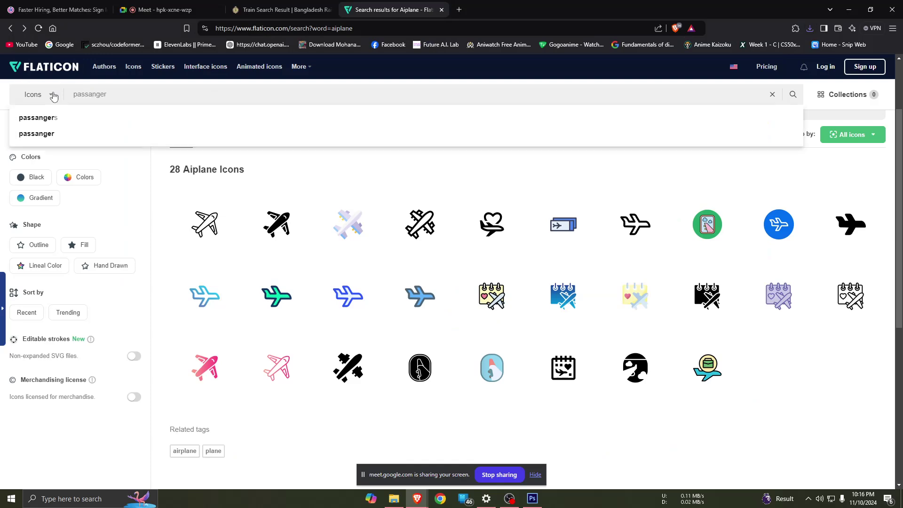
key(Return)
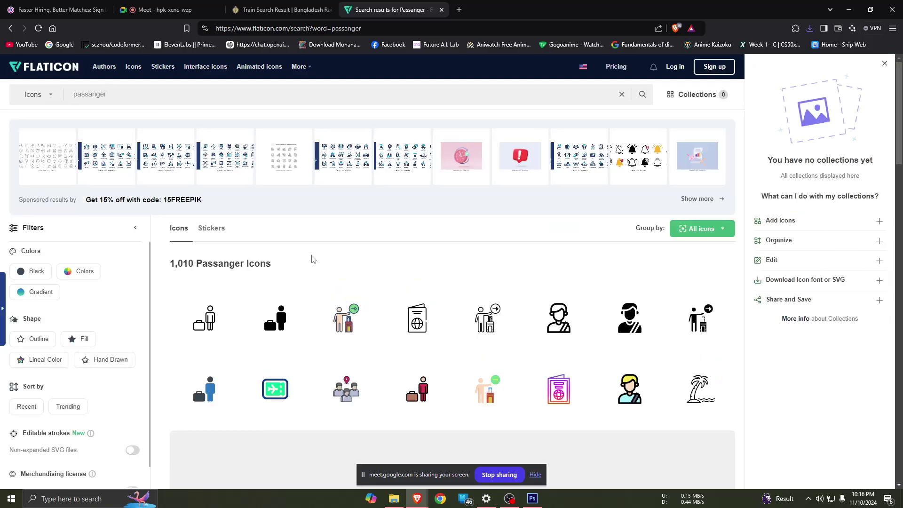
scroll(423, 367, down, 4)
scroll(470, 376, down, 3)
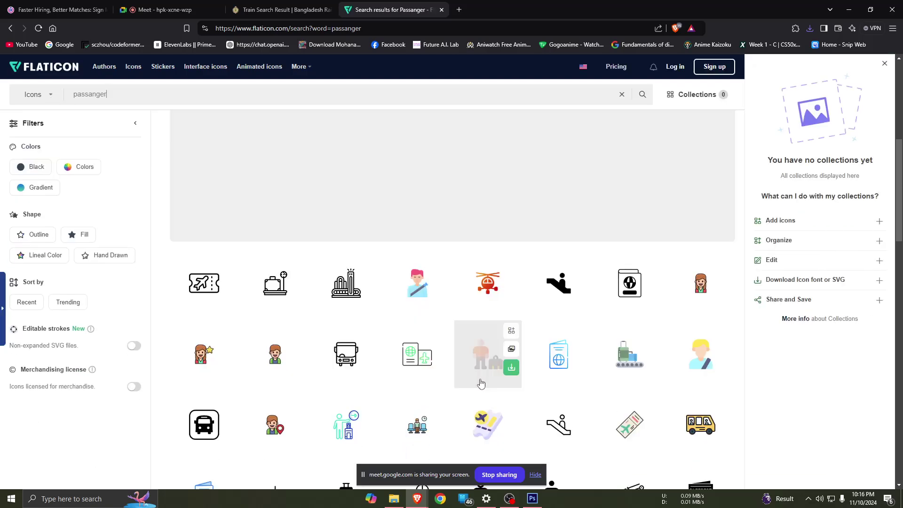
scroll(480, 383, down, 2)
scroll(481, 383, down, 2)
scroll(487, 394, down, 4)
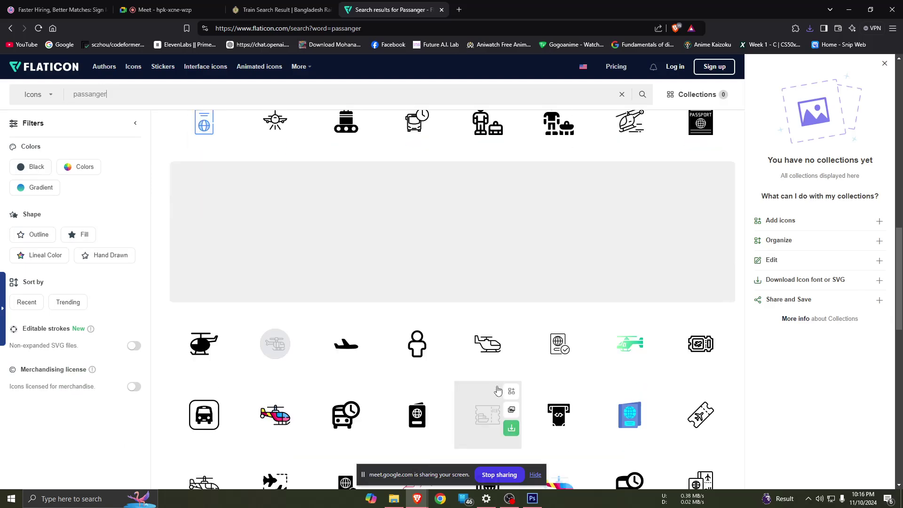
scroll(489, 395, down, 5)
scroll(687, 329, down, 2)
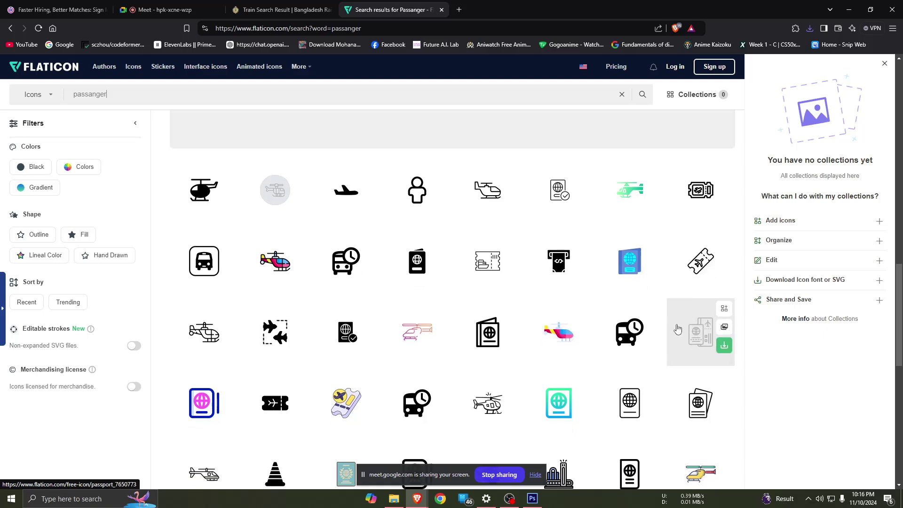
scroll(428, 254, down, 3)
click(144, 85)
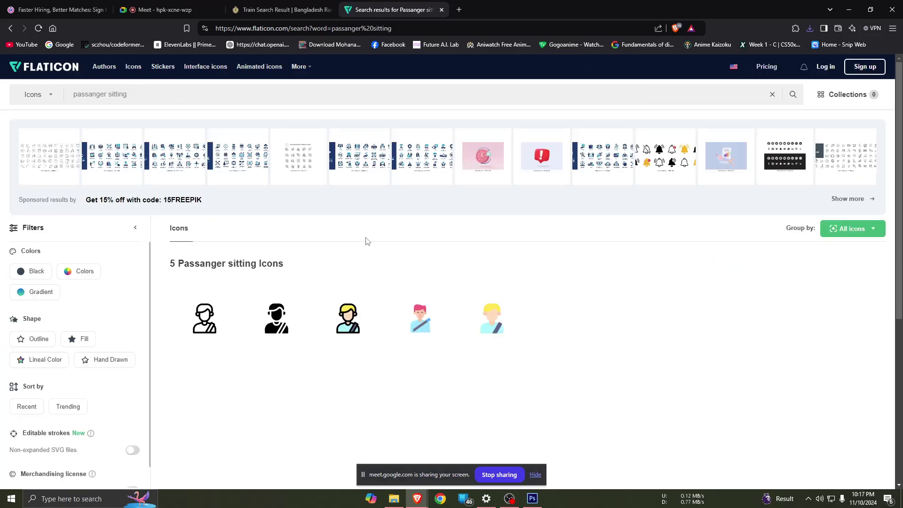
- Search Flaticon for 'seated person' icons and browse the results
drag(127, 94, 81, 90)
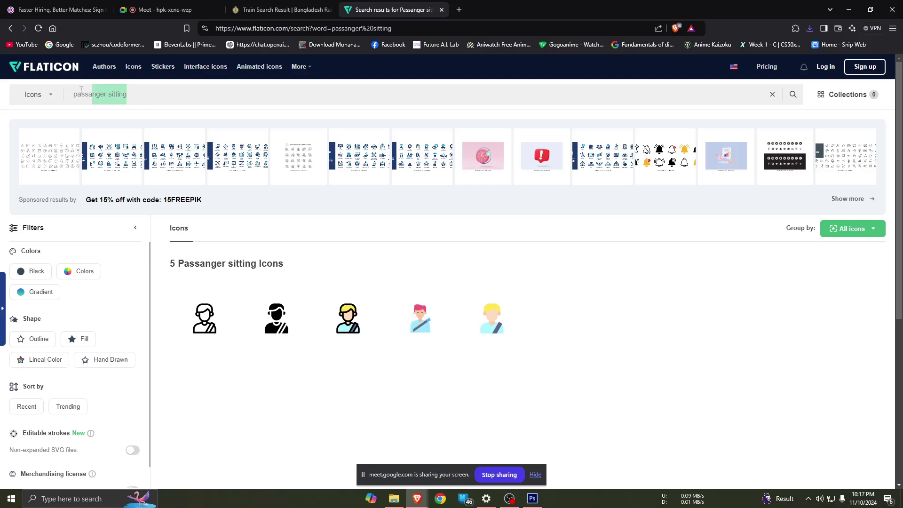
text(seated)
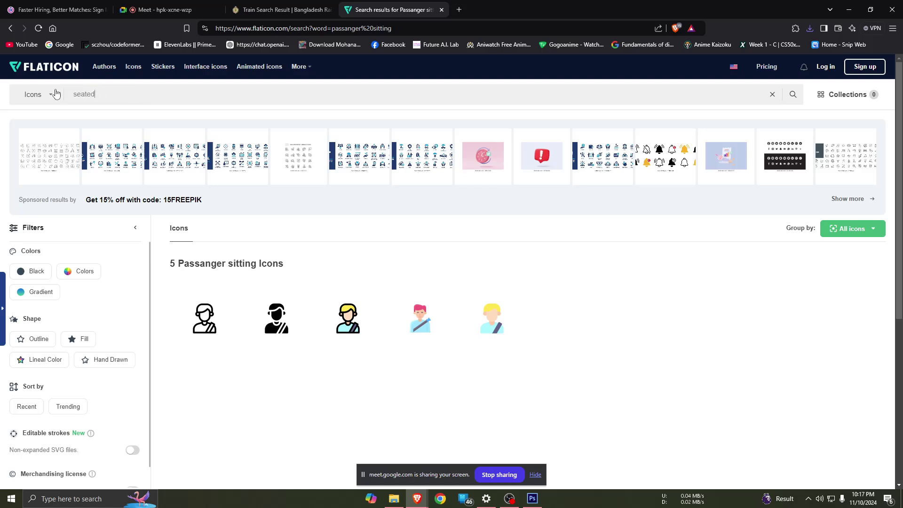
text( person)
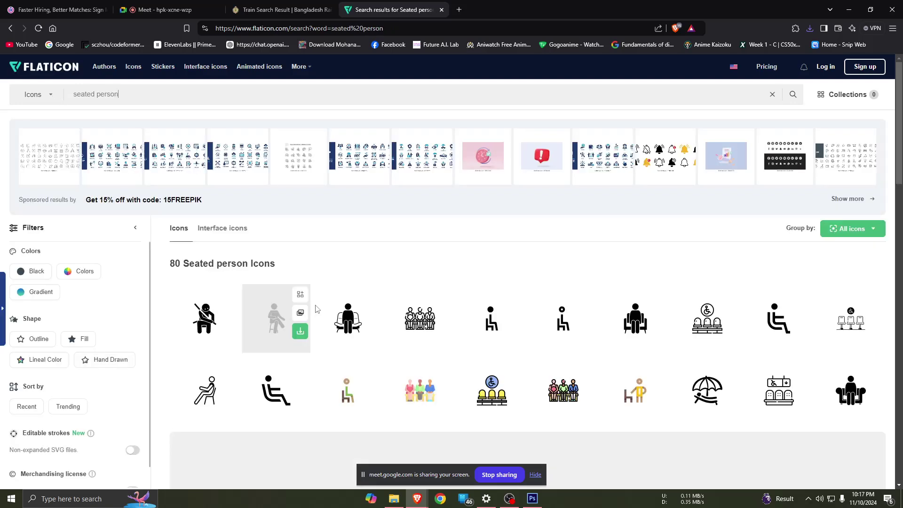
scroll(316, 309, down, 2)
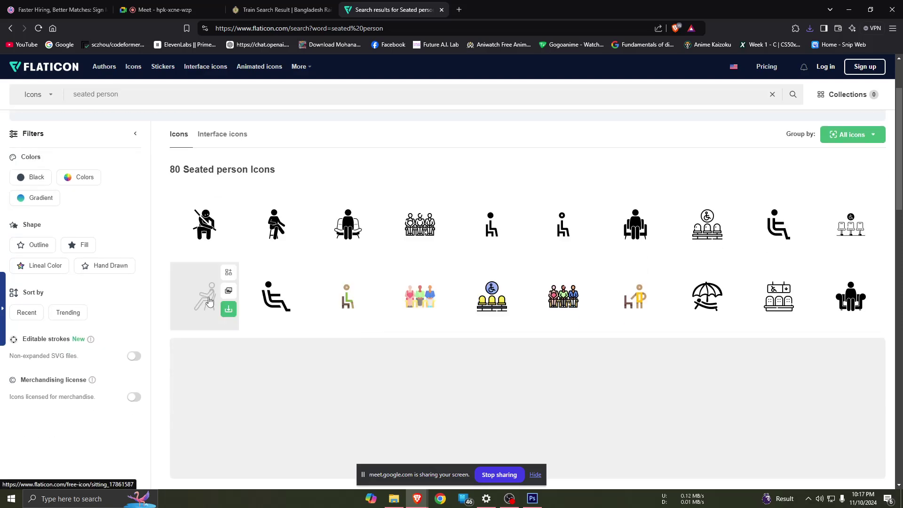
scroll(751, 296, down, 5)
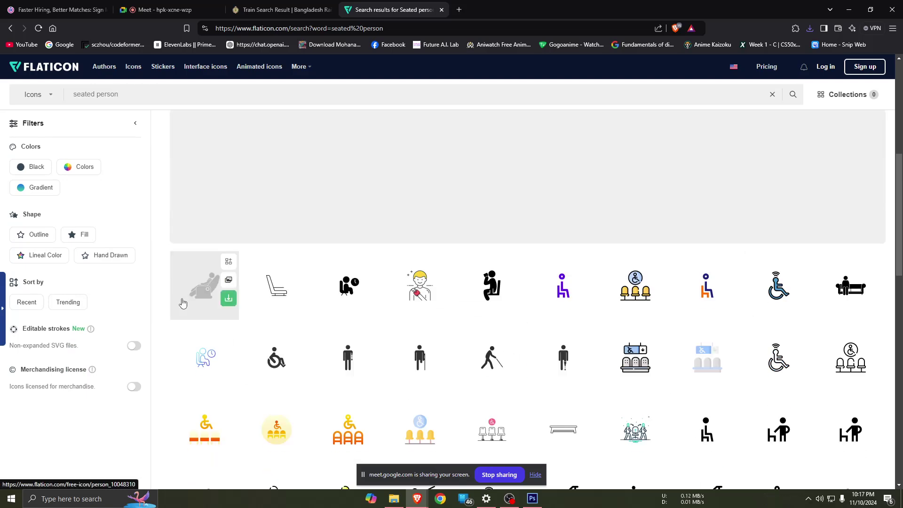
scroll(471, 362, down, 1)
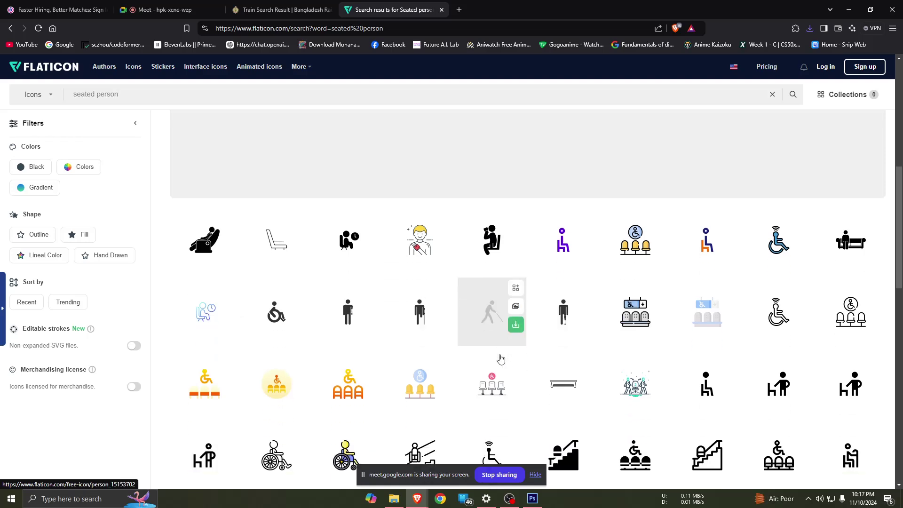
scroll(517, 361, down, 1)
scroll(526, 362, down, 2)
scroll(244, 312, up, 5)
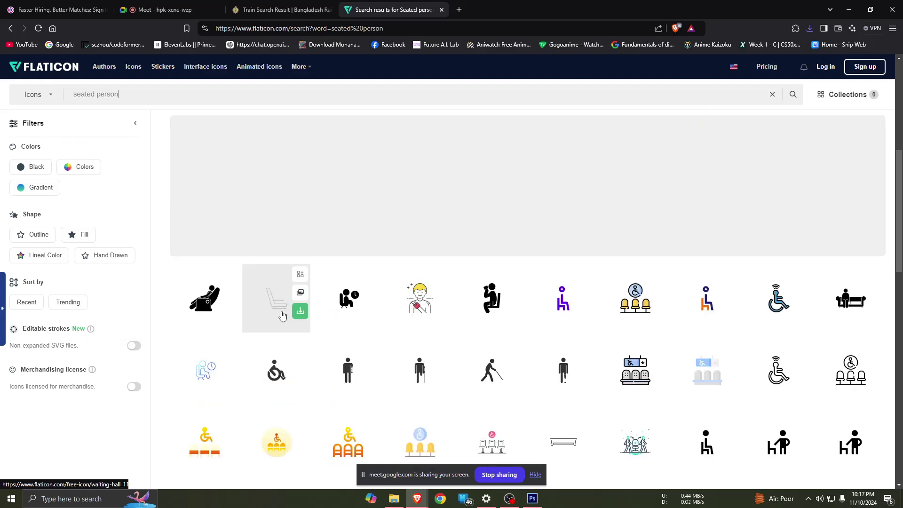
scroll(284, 312, up, 5)
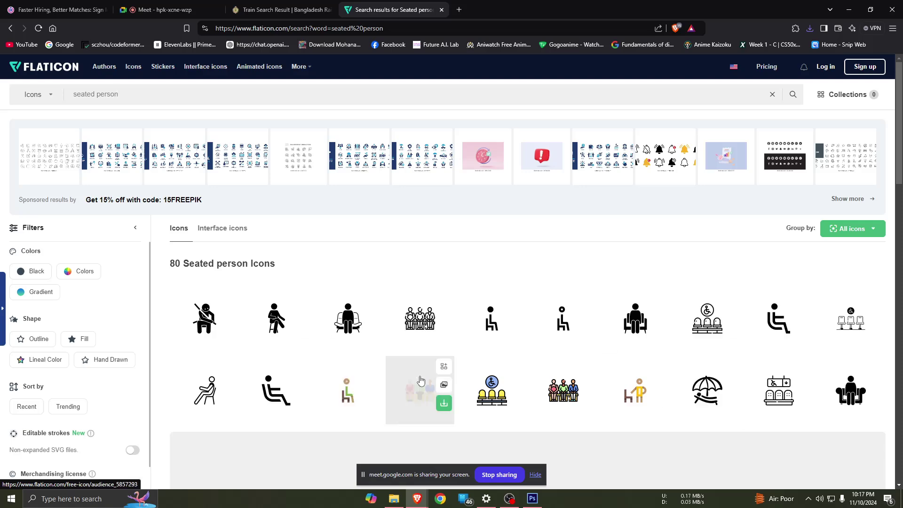
scroll(382, 374, down, 5)
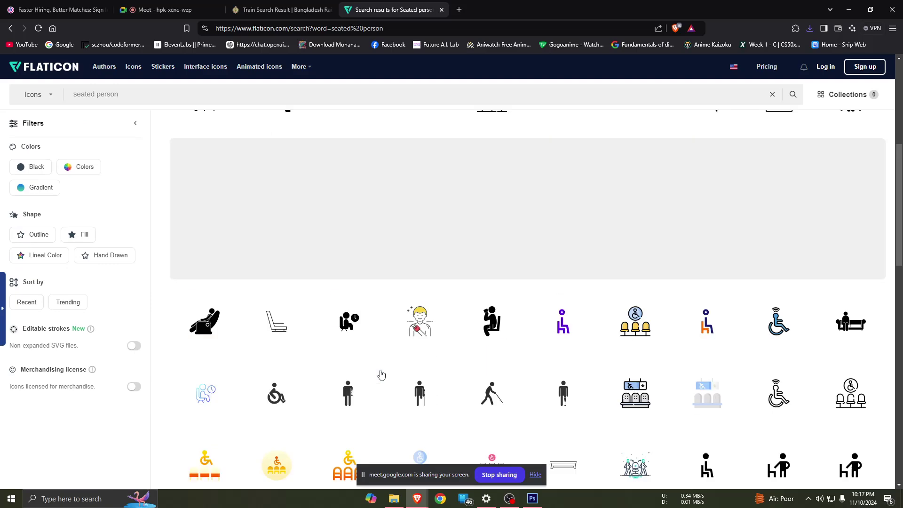
- Save the first seated-person icon as a free PNG named person.png
mouse_move(204, 321)
click(228, 204)
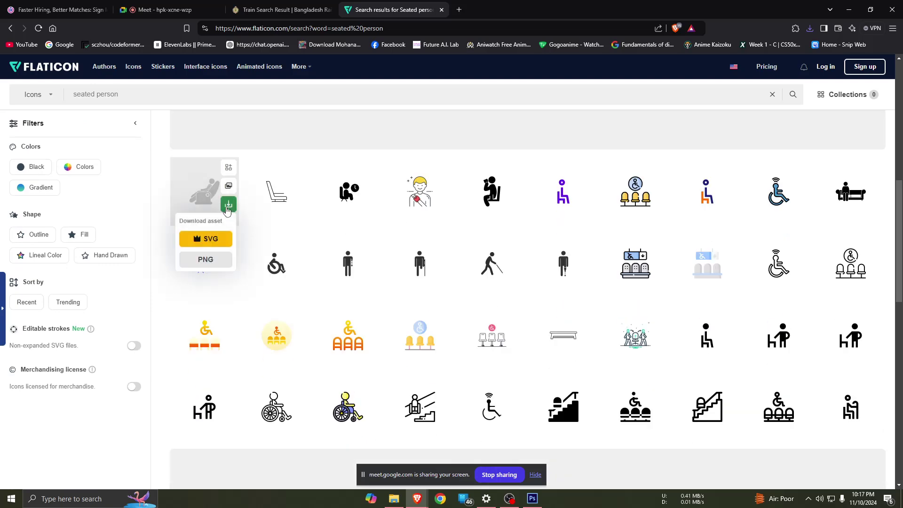
click(213, 260)
click(653, 271)
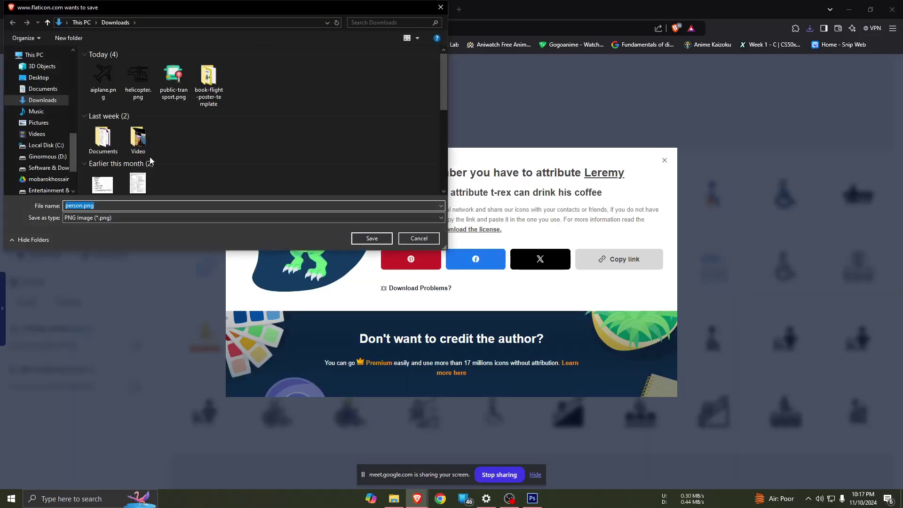
click(354, 238)
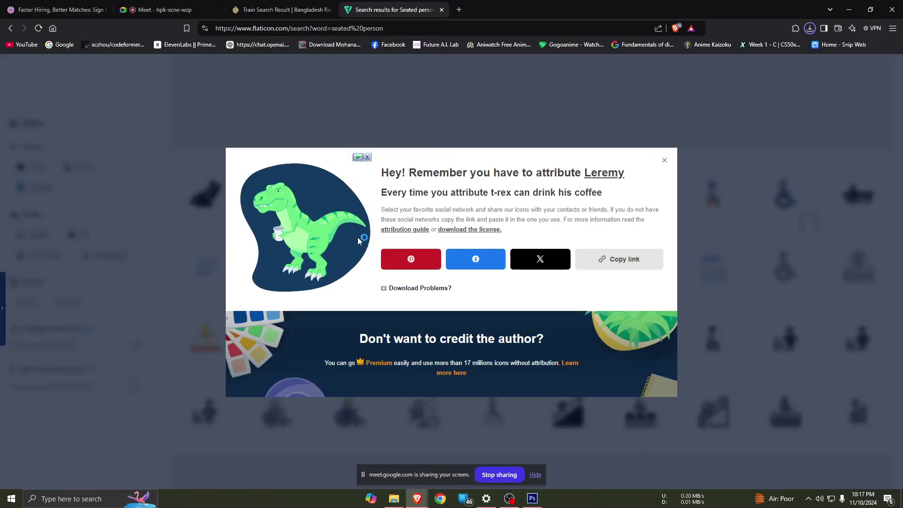
click(665, 160)
click(536, 503)
- Open person.png, aiplane.png and helicopter.png from Downloads as separate Photoshop documents
click(26, 7)
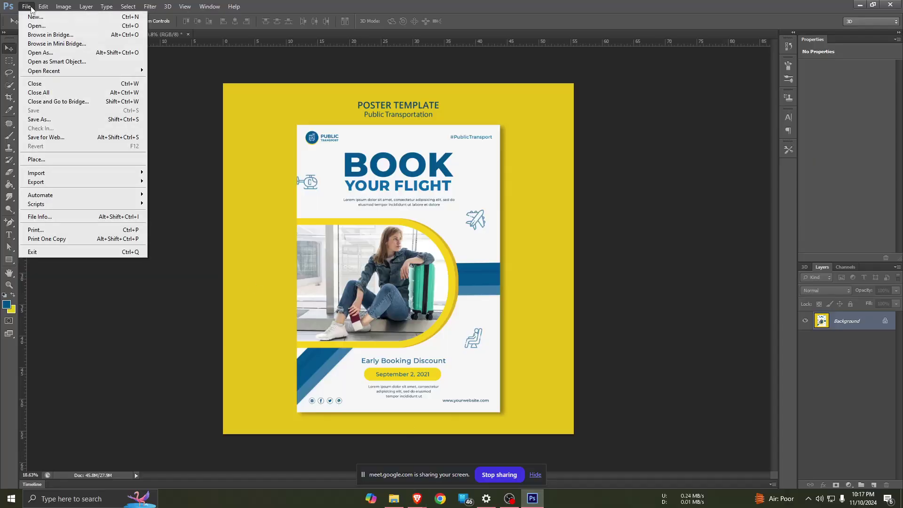
key(Escape)
click(392, 147)
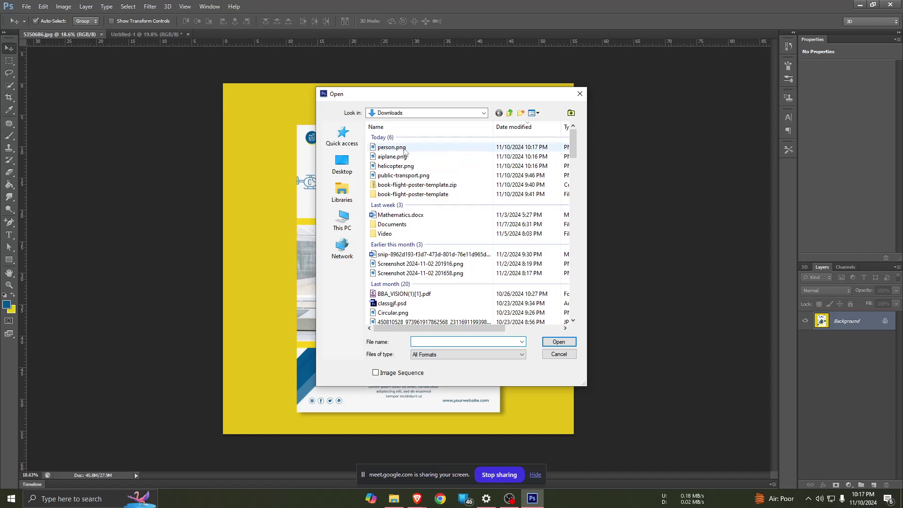
ctrl+click(392, 156)
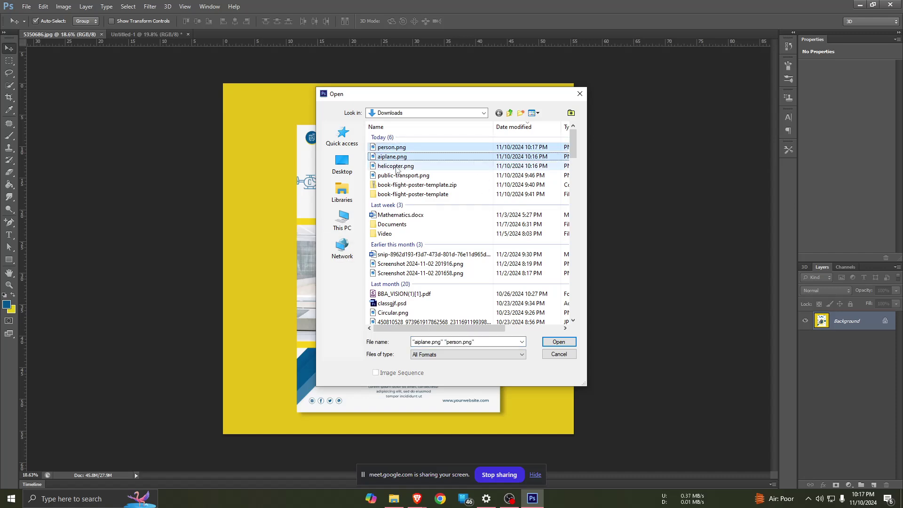
click(554, 344)
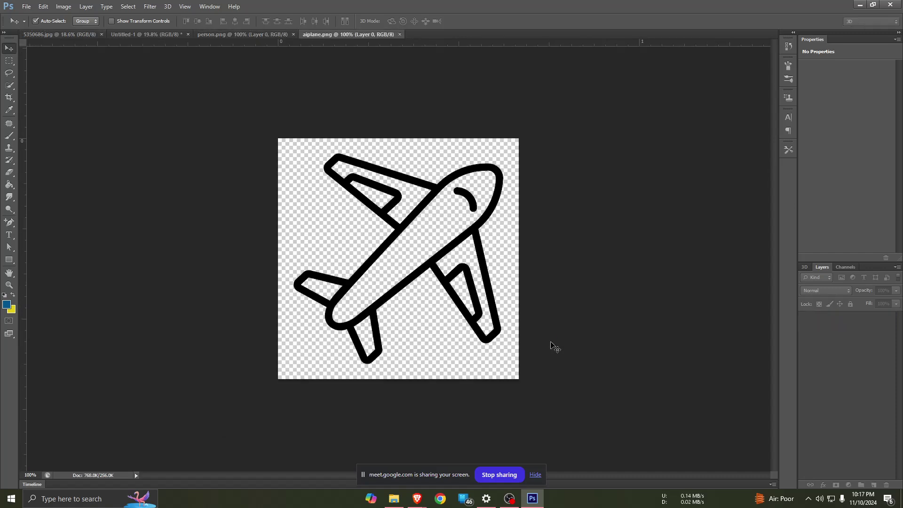
click(221, 34)
click(140, 32)
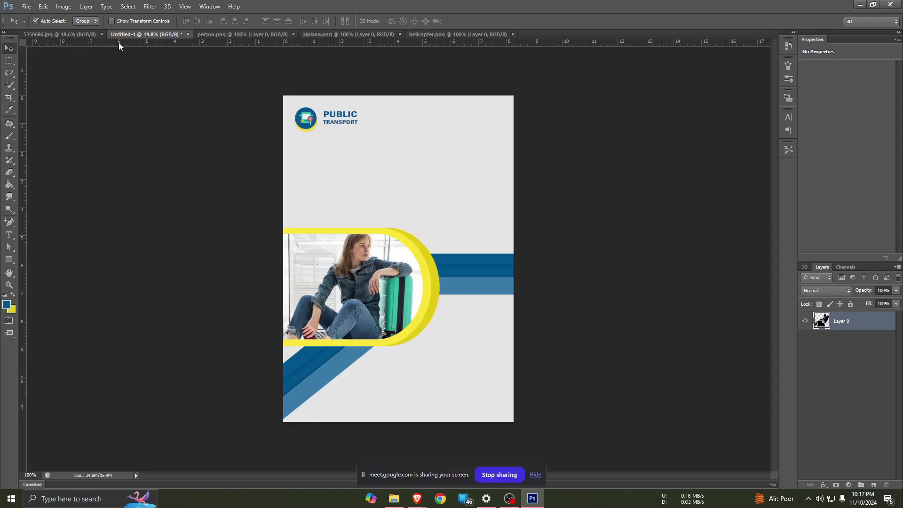
click(242, 35)
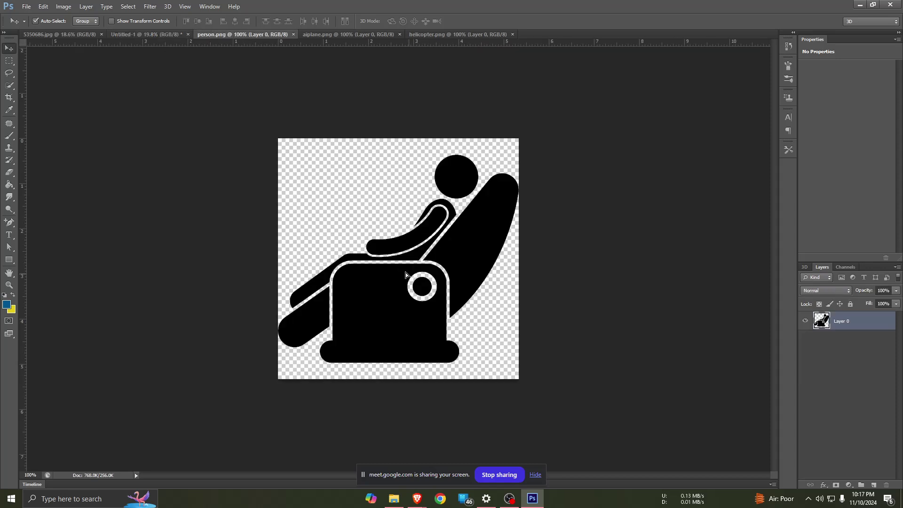
- Place the seated-person icon near the poster's lower right and resize it
mouse_move(406, 273)
mouse_down()
mouse_move(141, 36)
mouse_move(277, 150)
mouse_up()
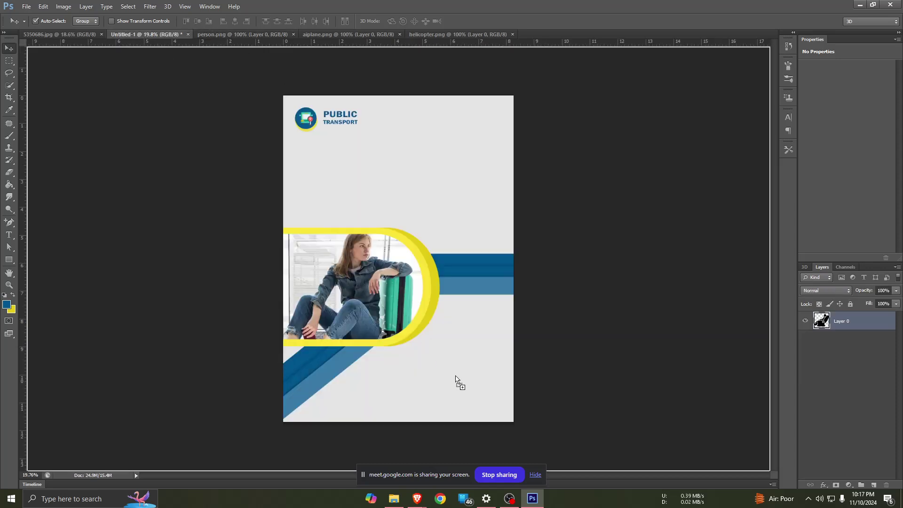
drag(455, 376, 484, 354)
key(ctrl+t)
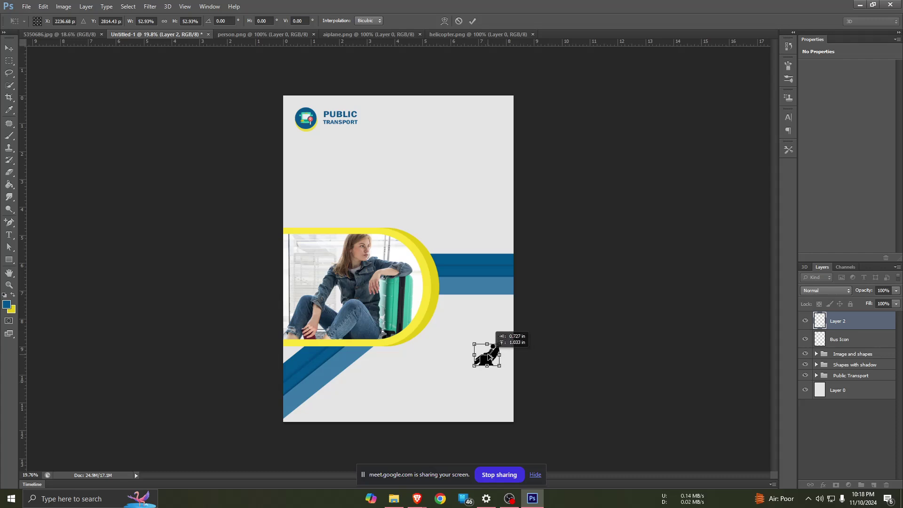
key(Return)
click(499, 321)
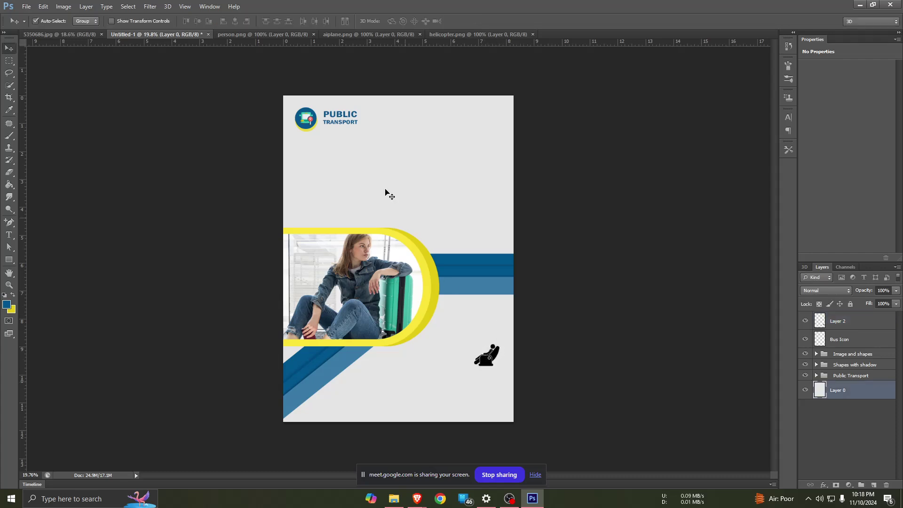
click(266, 34)
click(314, 35)
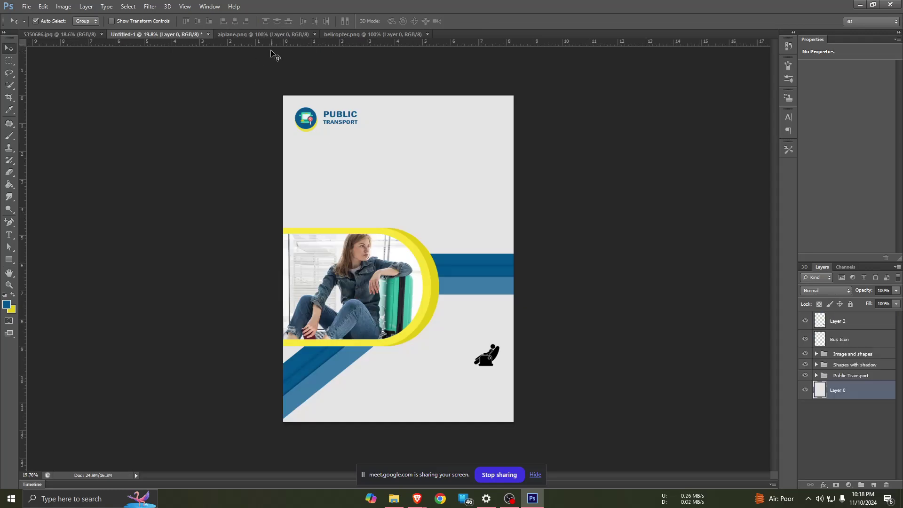
- Bring the airplane icon into the poster and shrink it small
click(258, 35)
mouse_move(427, 216)
mouse_down()
mouse_move(178, 34)
mouse_move(455, 217)
mouse_move(472, 206)
mouse_move(444, 208)
mouse_move(457, 204)
mouse_up()
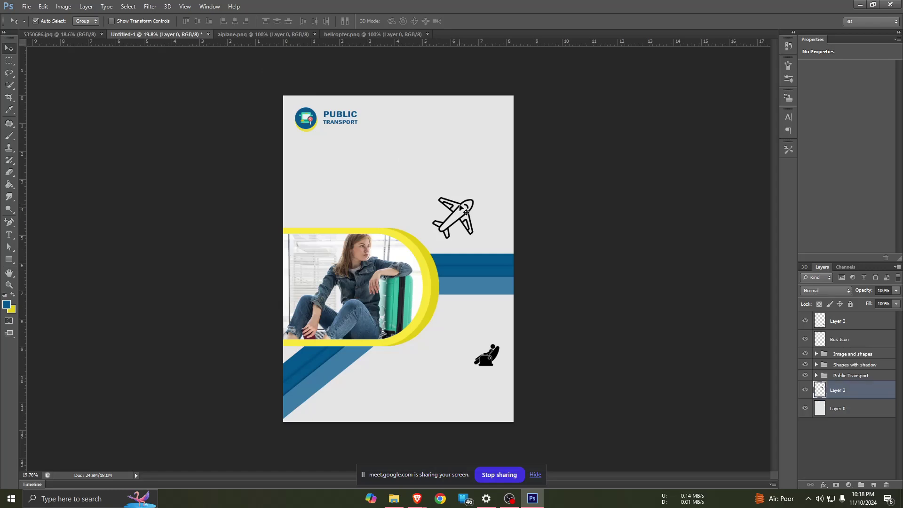
key(ctrl+t)
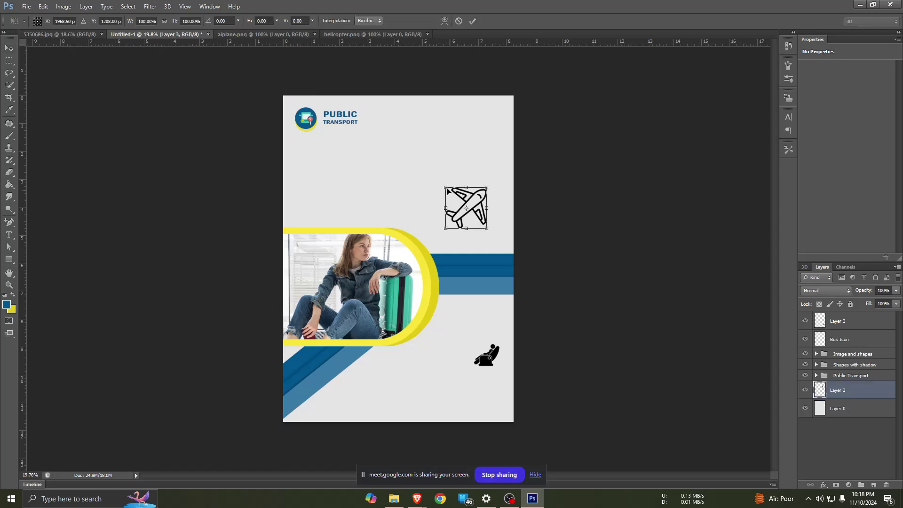
drag(450, 189, 458, 198)
key(Return)
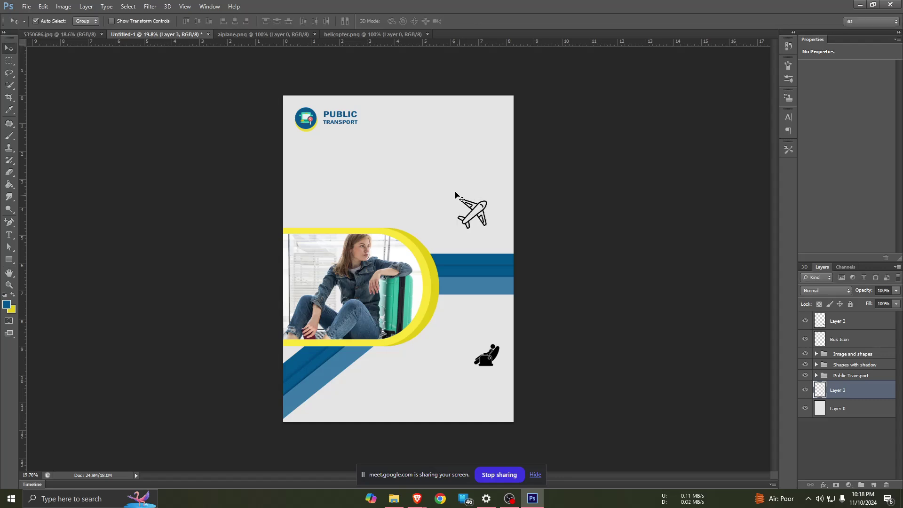
click(275, 37)
click(314, 35)
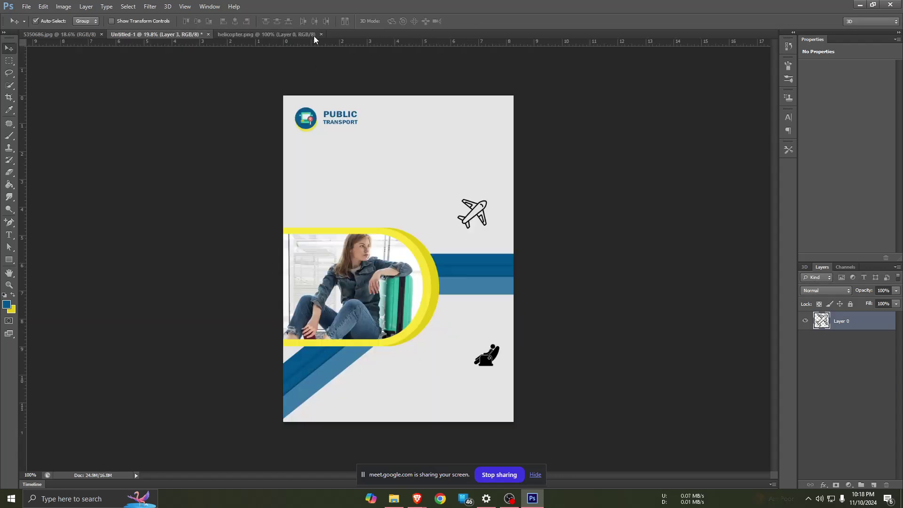
- Bring the helicopter icon into the poster, sized small at the upper left
click(258, 37)
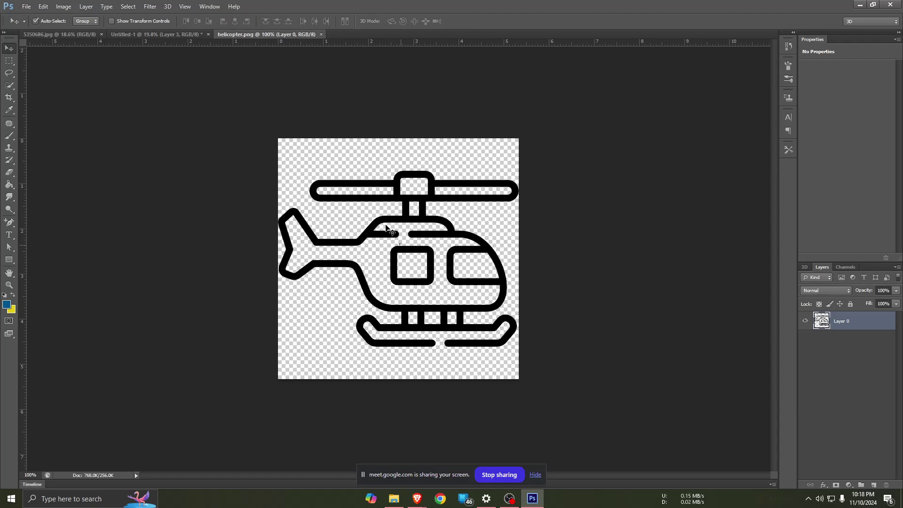
drag(405, 250, 177, 39)
mouse_move(433, 187)
mouse_down()
mouse_move(176, 37)
mouse_move(328, 180)
mouse_move(326, 193)
mouse_move(309, 177)
mouse_up()
key(ctrl+t)
key(Return)
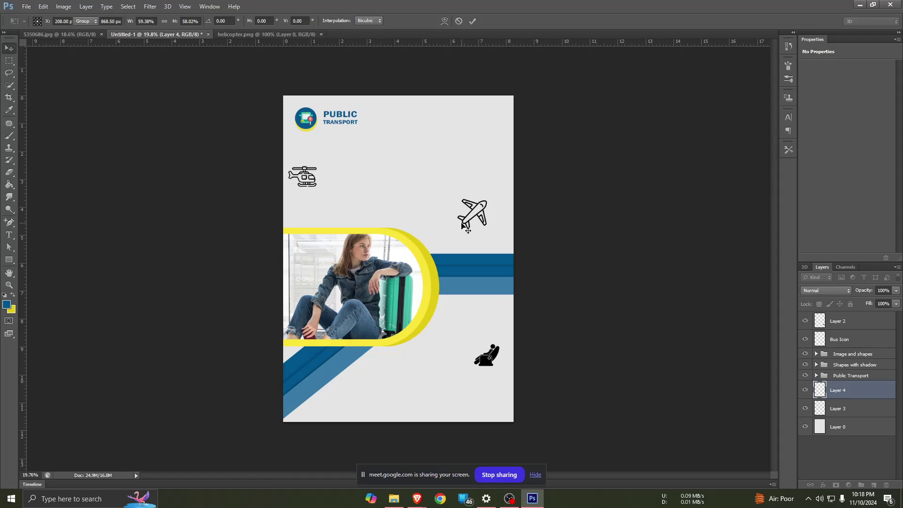
key(Return)
- Nudge the background, then move the airplane right and shrink it to about 79%
click(481, 210)
drag(484, 215, 483, 217)
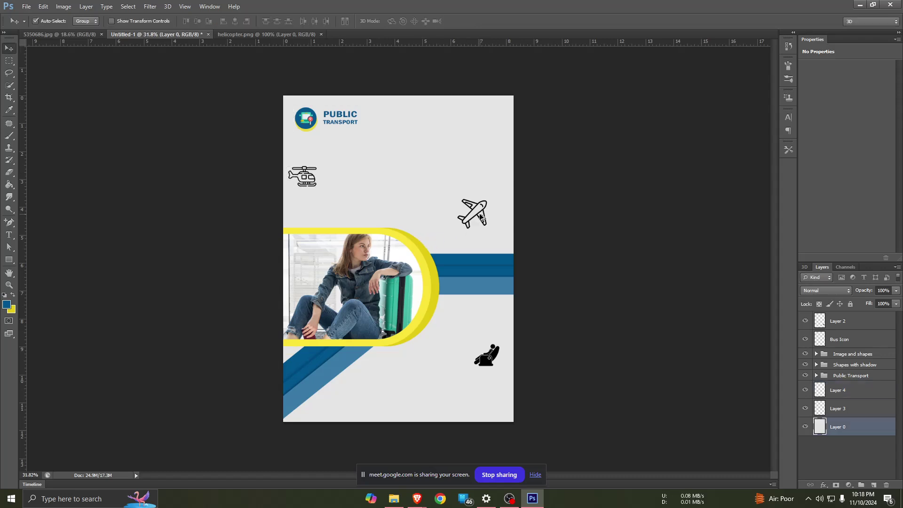
scroll(481, 215, up, 2)
drag(510, 190, 531, 217)
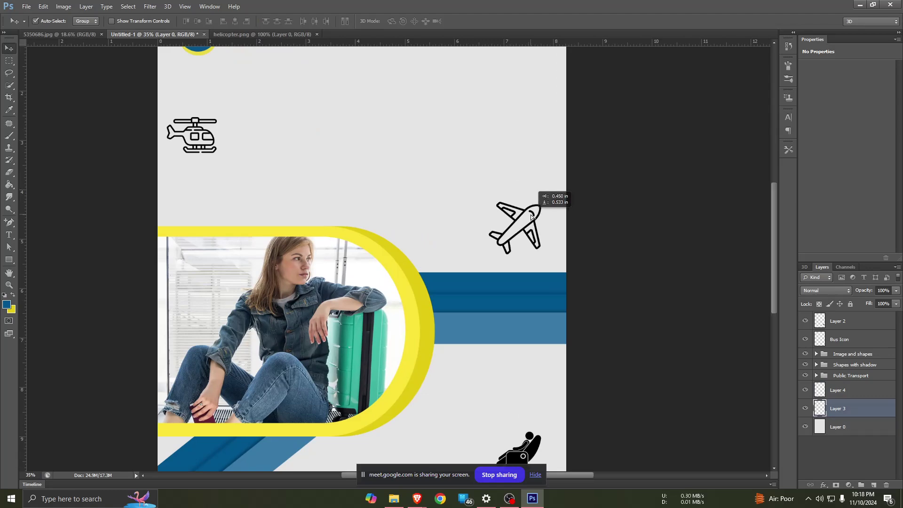
key(ctrl+t)
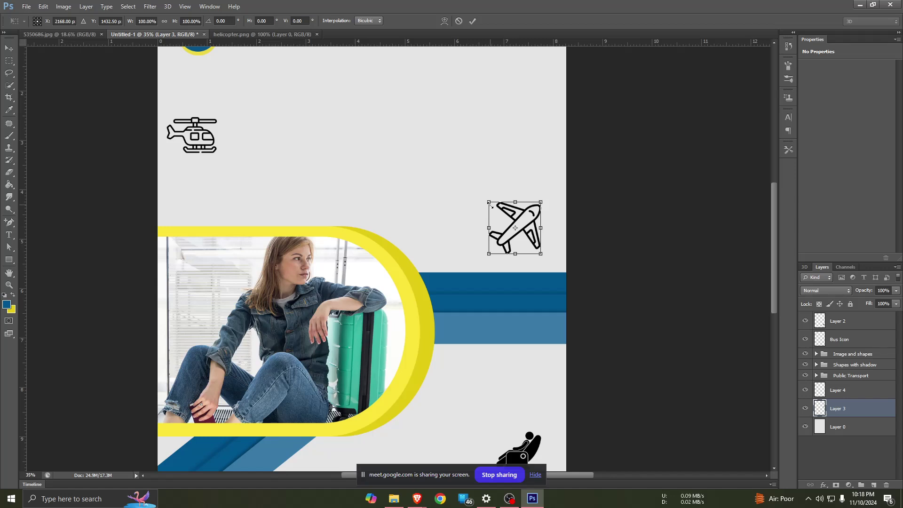
drag(489, 202, 501, 214)
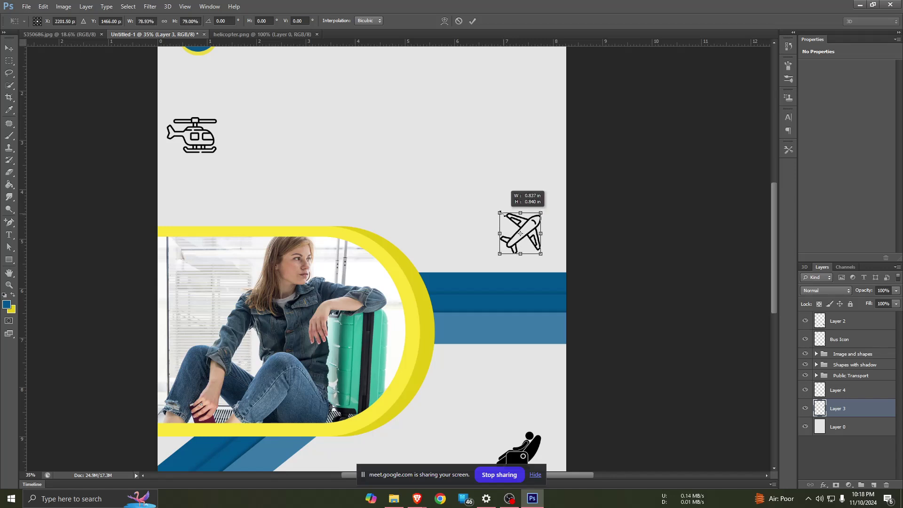
key(Return)
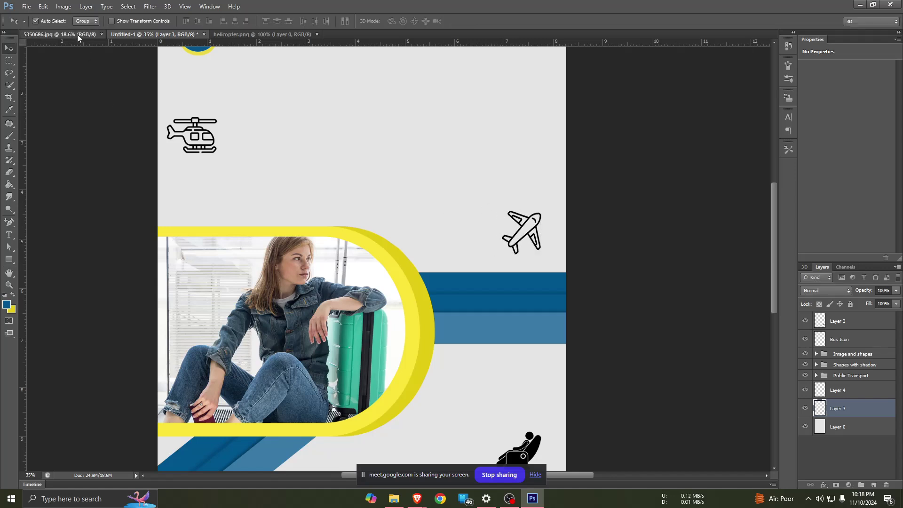
- Zoom into the reference poster to compare its icon layout
click(78, 35)
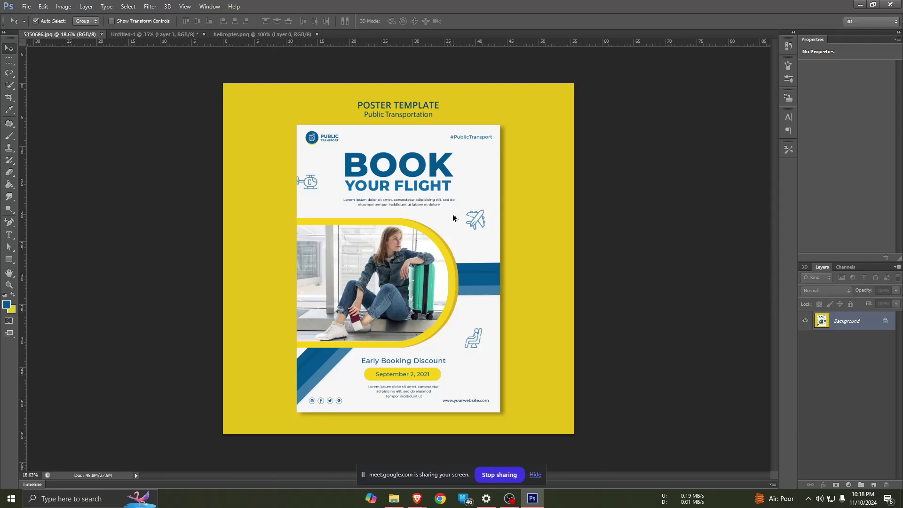
key(ctrl+plus)
scroll(515, 207, up, 2)
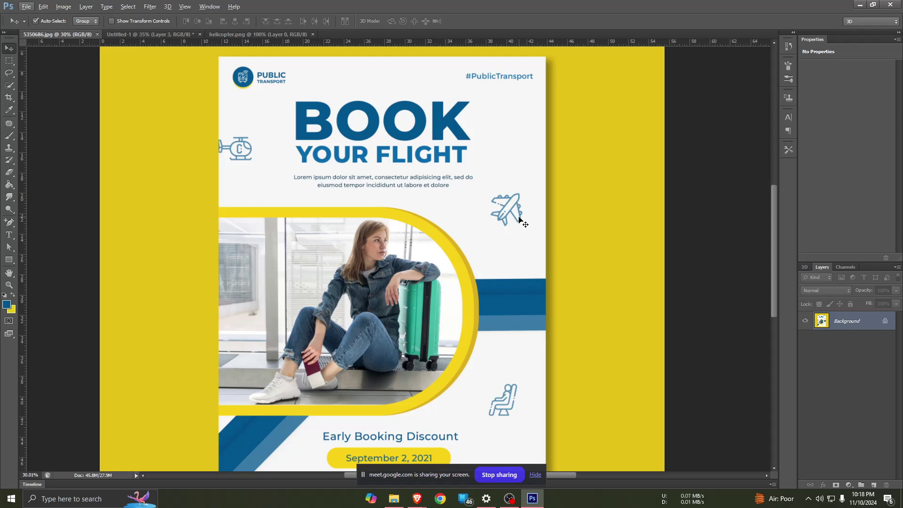
scroll(464, 187, up, 1)
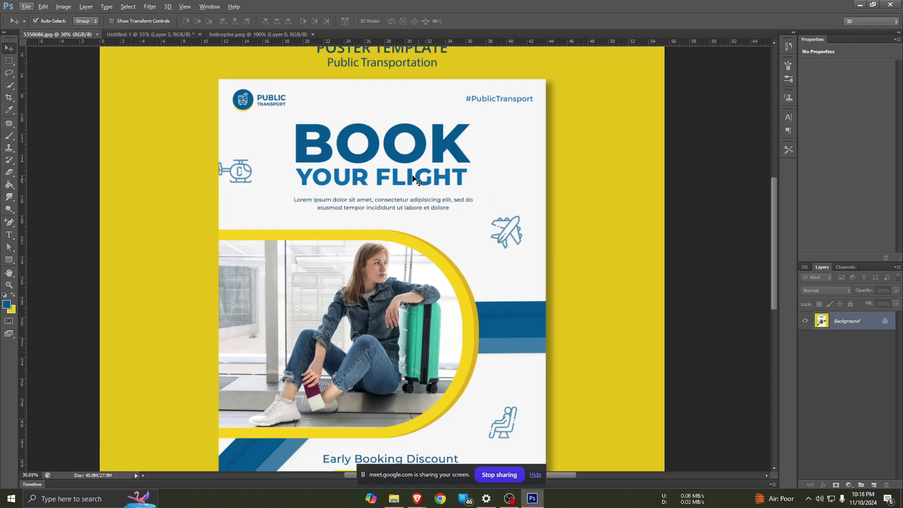
click(141, 33)
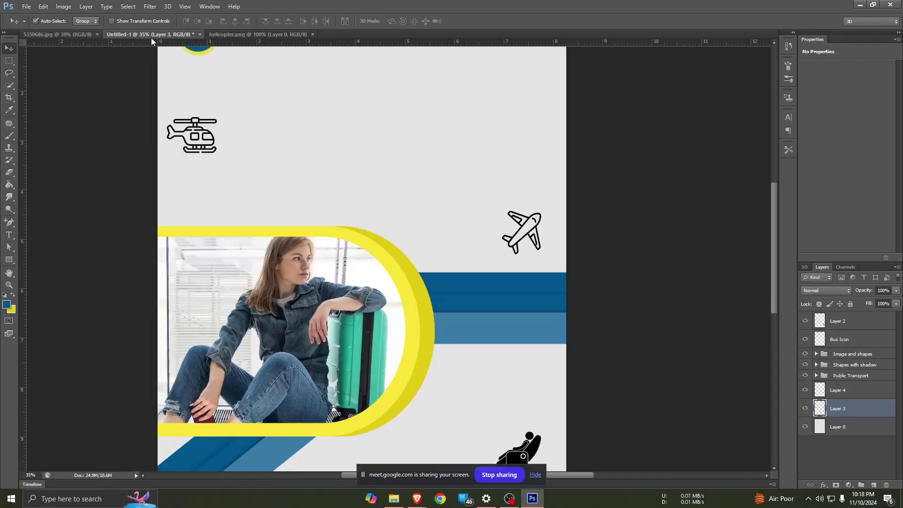
- Type the blue headline word BOOK above the photo
click(9, 148)
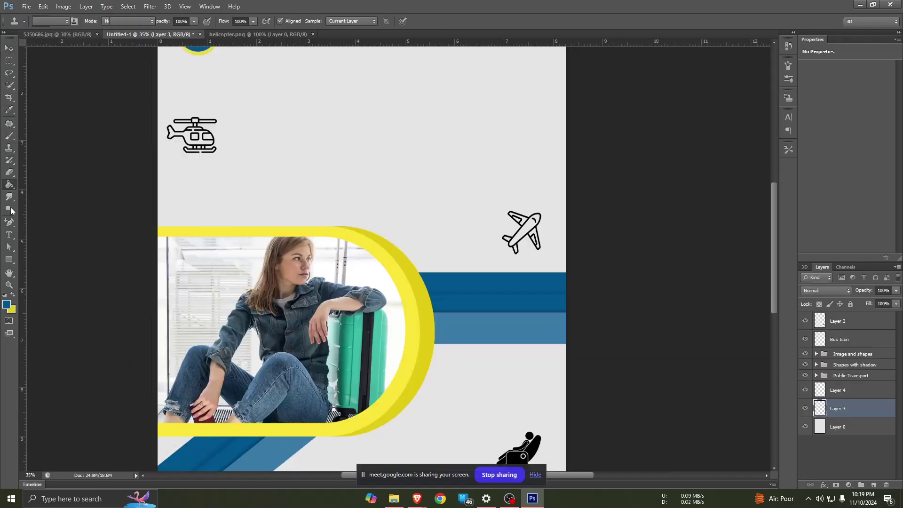
click(9, 235)
click(352, 132)
text(BOOK)
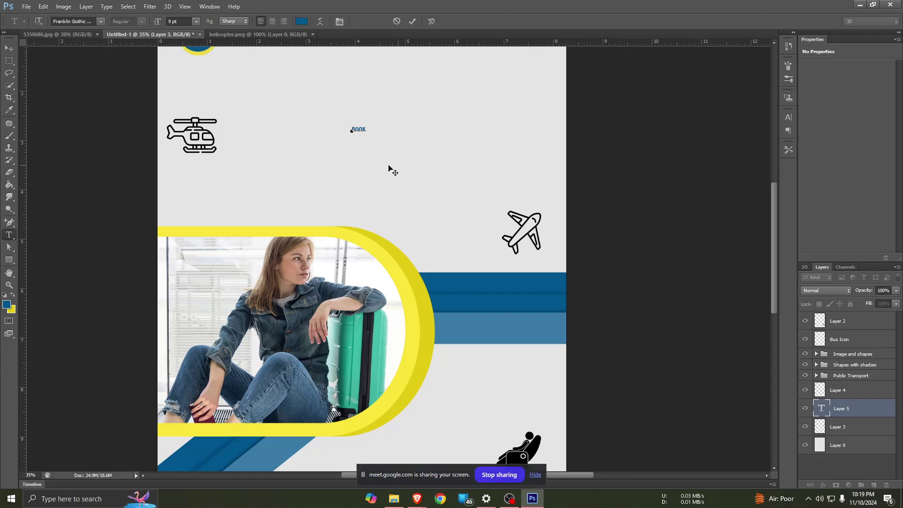
click(412, 21)
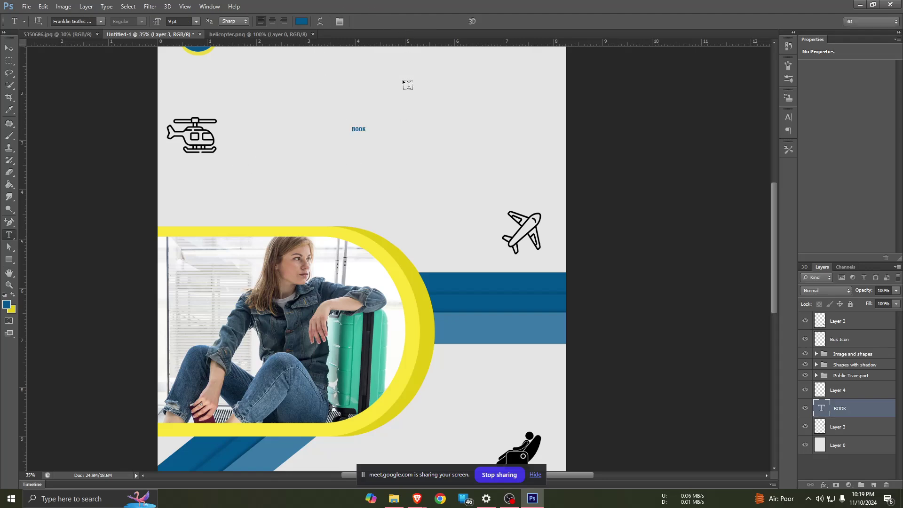
- Add YOUR FLIGHT as a second headline line below BOOK
click(70, 31)
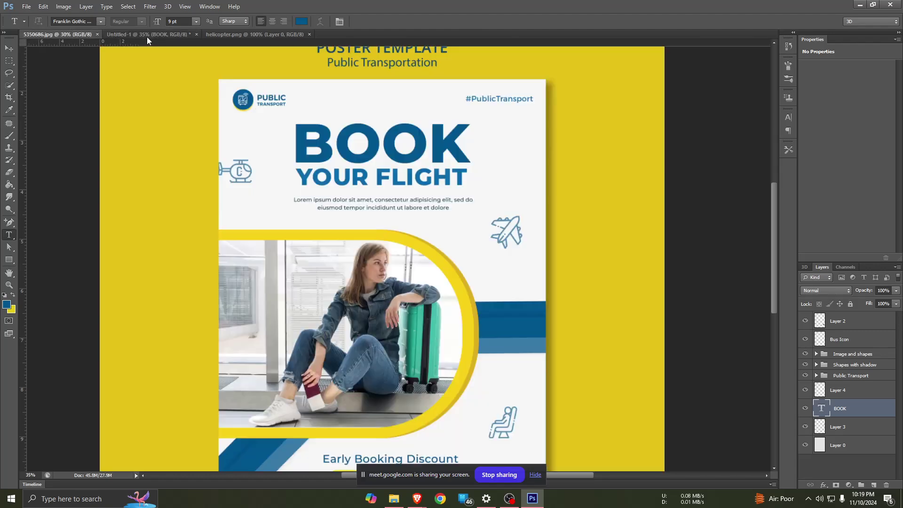
click(147, 37)
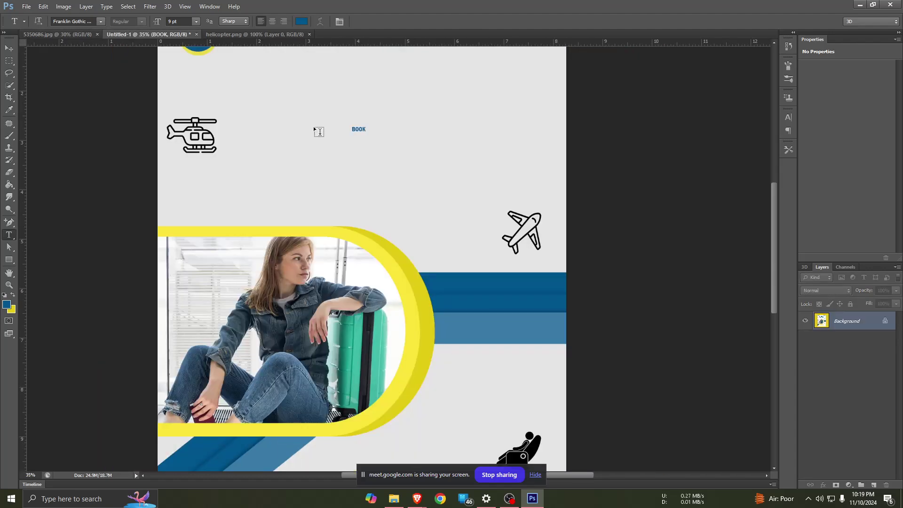
click(363, 153)
text(YOUR FLIGHT)
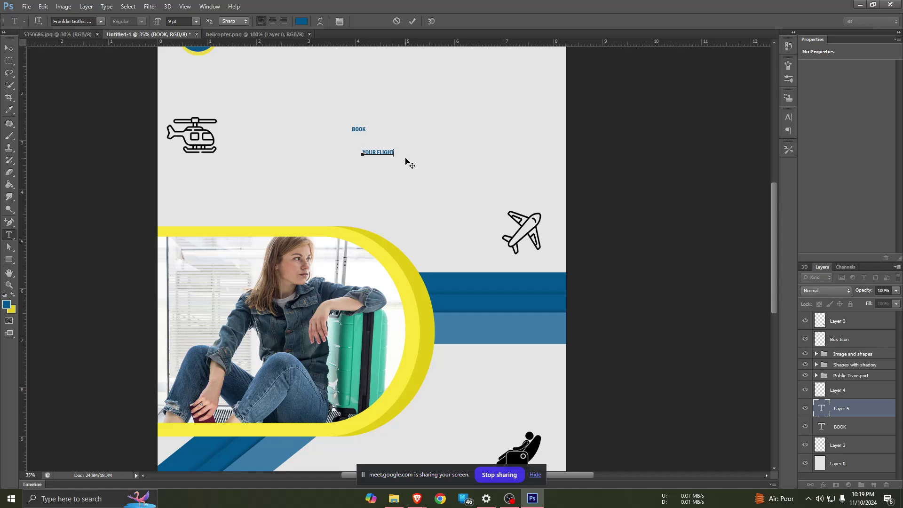
click(413, 21)
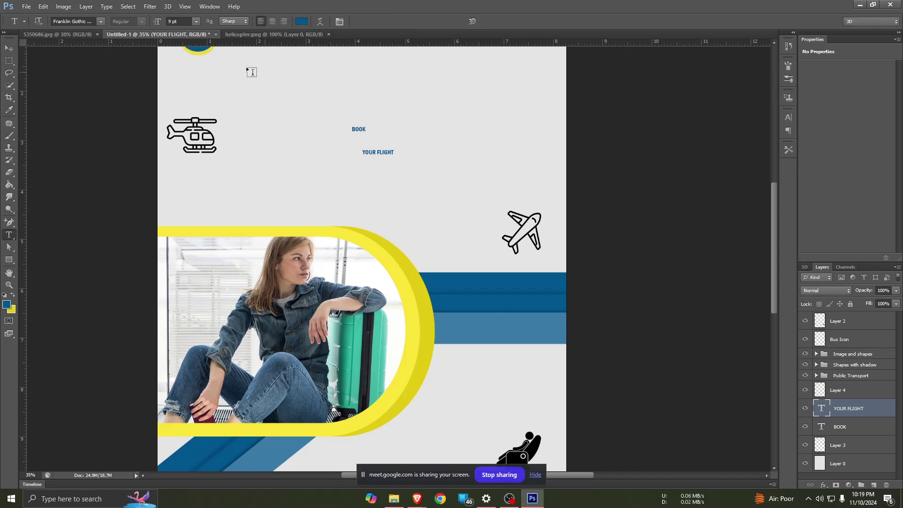
- Start a PUBLIC TRANSPORT label near the poster's top right
click(71, 35)
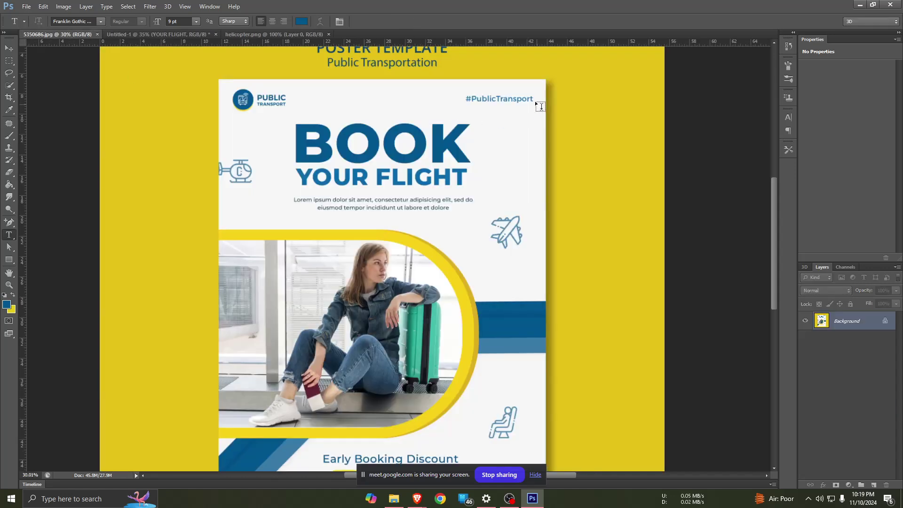
click(187, 34)
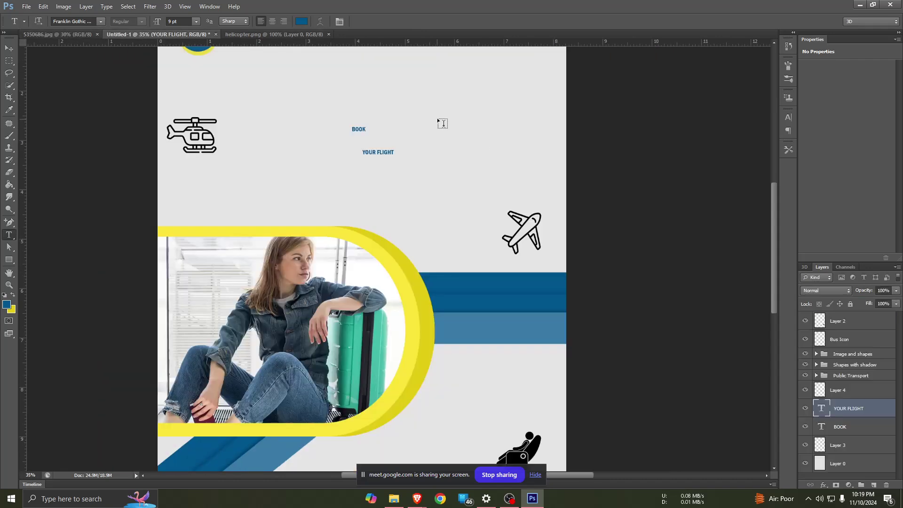
click(439, 113)
text(PUBLIC TRANSPORT)
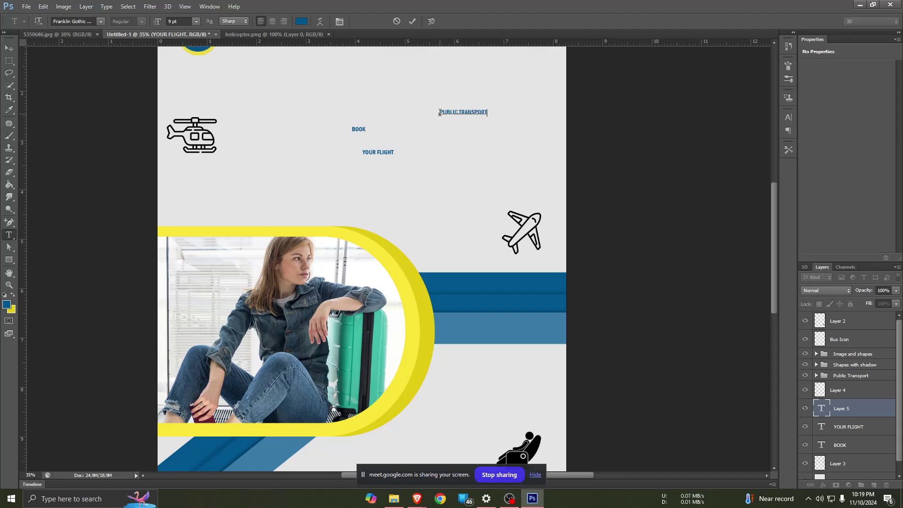
- Commit PUBLIC TRANSPORT, then attempt a '#' insertion and undo the unwanted edit
click(412, 21)
click(440, 110)
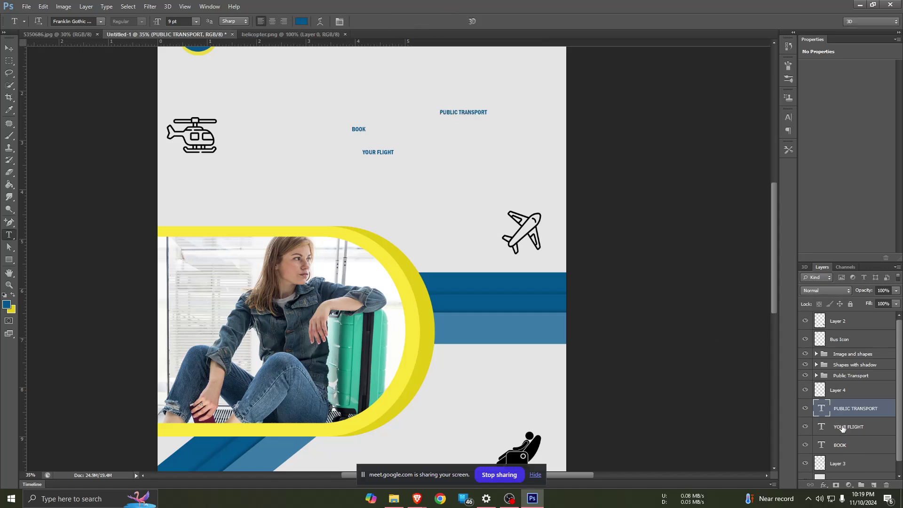
double_click(821, 427)
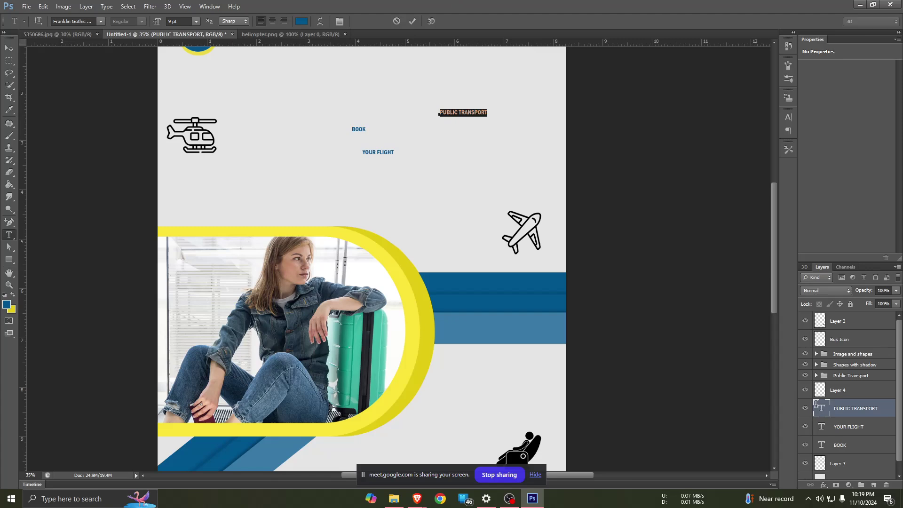
click(450, 112)
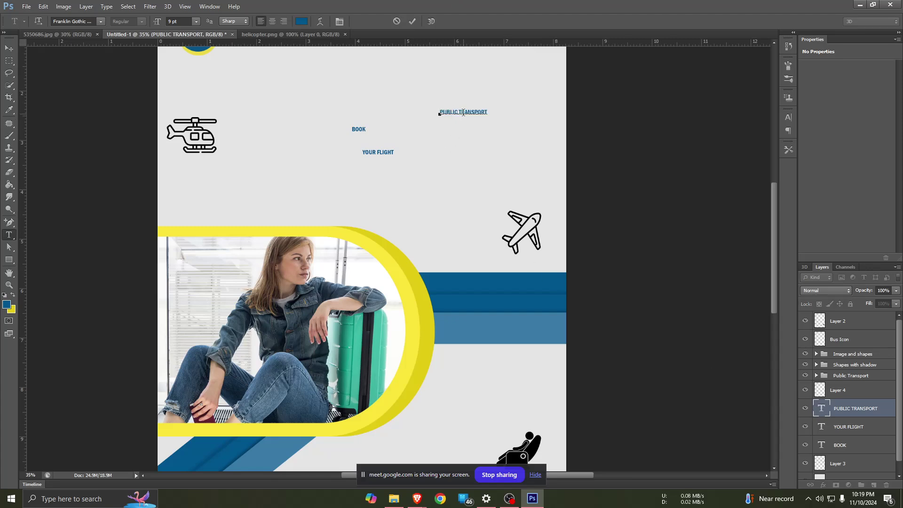
text(#)
key(Return)
key(ctrl+z)
click(412, 21)
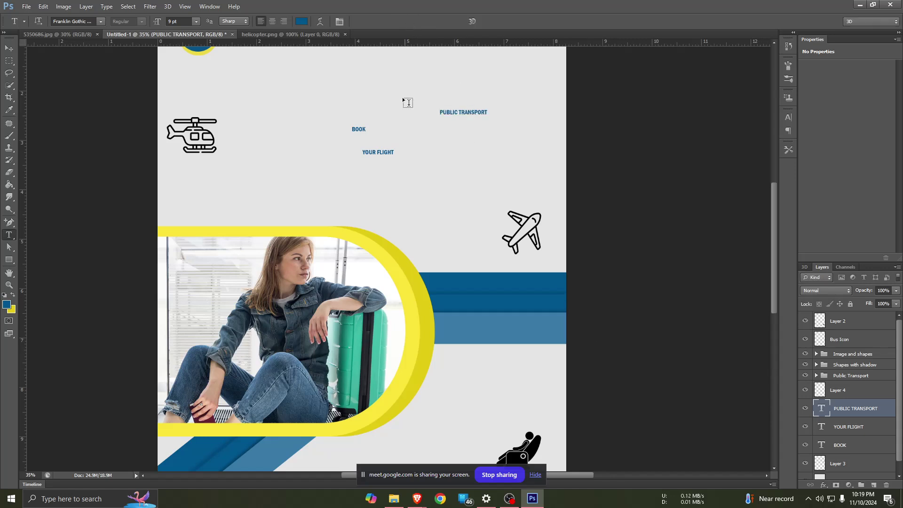
- Prefix the label with '#' to read #PUBLIC TRANSPORT, then view the reference poster
click(440, 112)
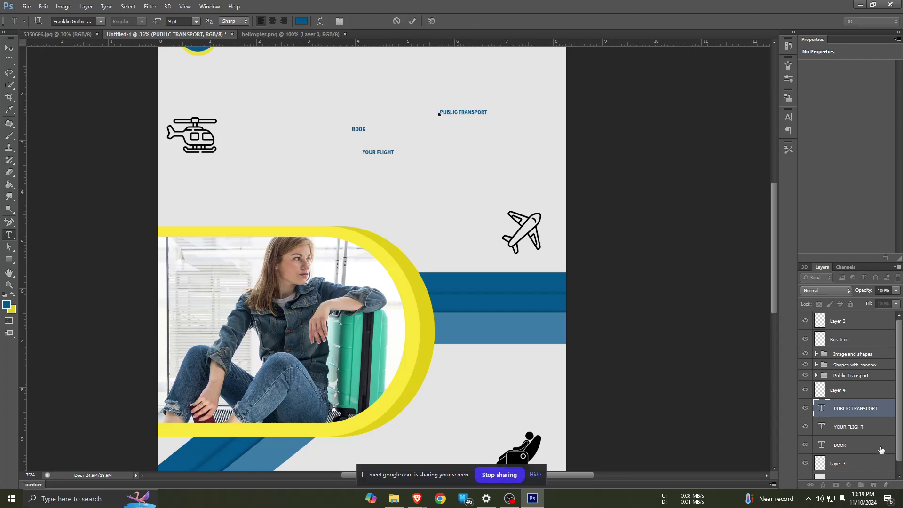
text(#)
click(411, 21)
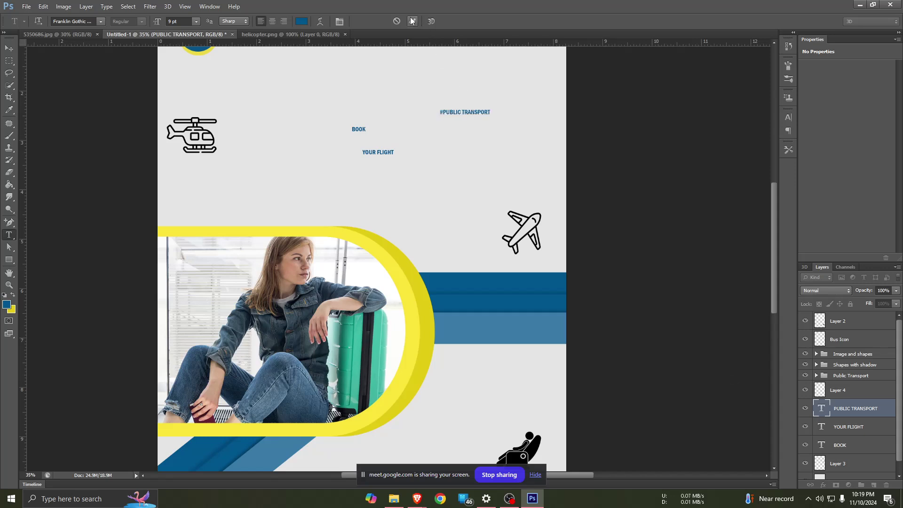
click(25, 33)
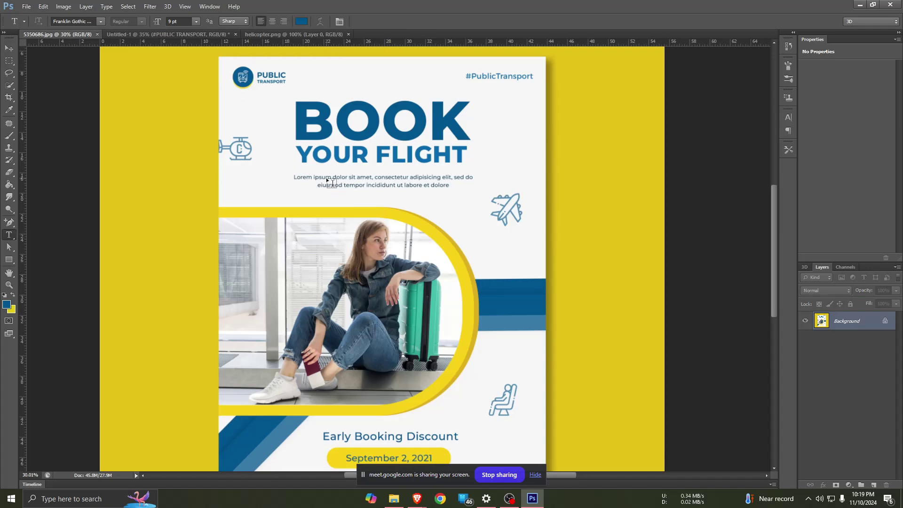
mouse_move(416, 499)
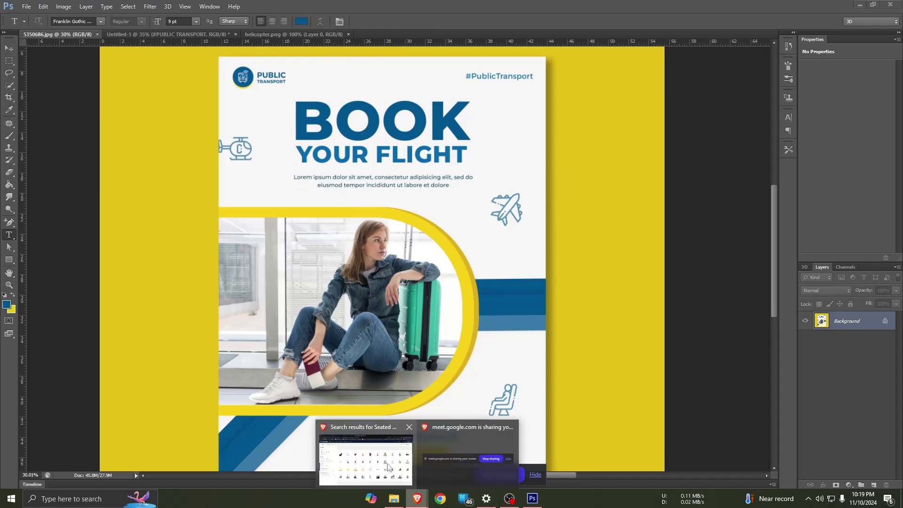
click(367, 451)
- Search 'lorem ipsum' in Brave, open lipsum.com, and select the first paragraph's opening sentences
click(371, 29)
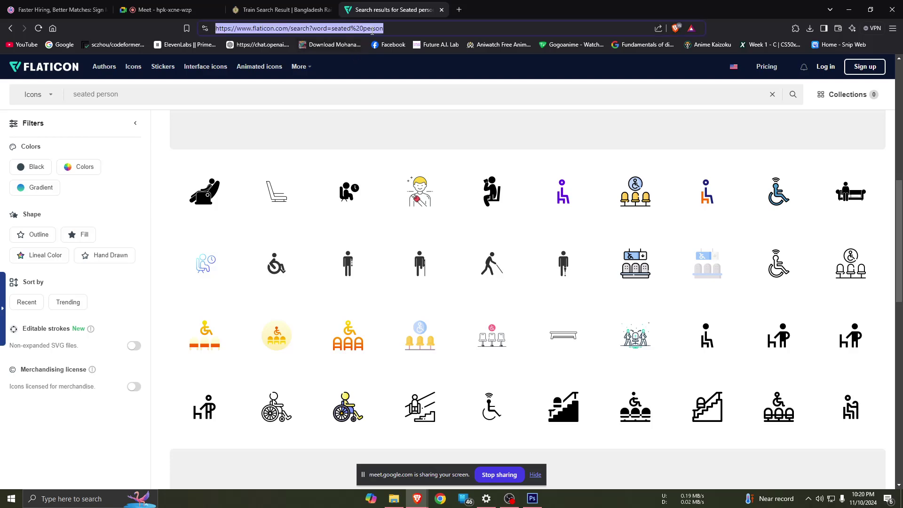
text(LPR)
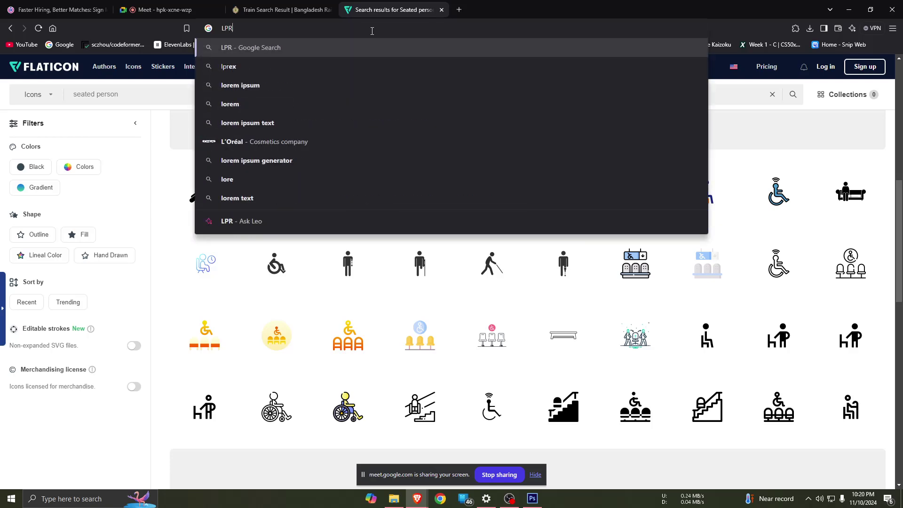
key(BackSpace)
key(BackSpace)
key(BackSpace)
text(LOREP)
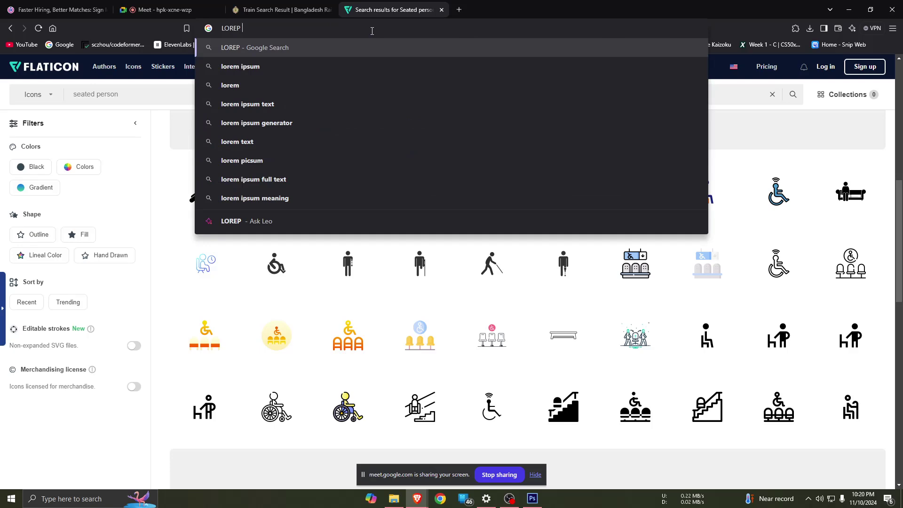
text( EPSON)
key(Return)
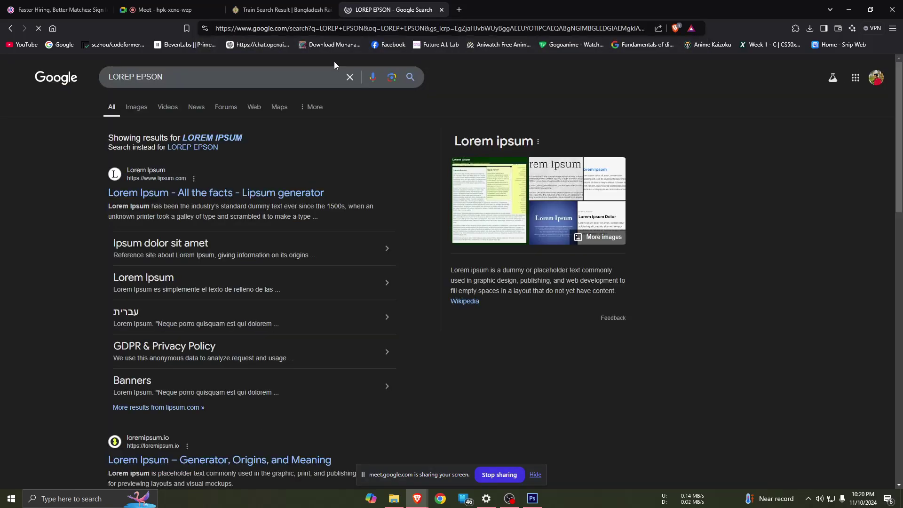
click(207, 193)
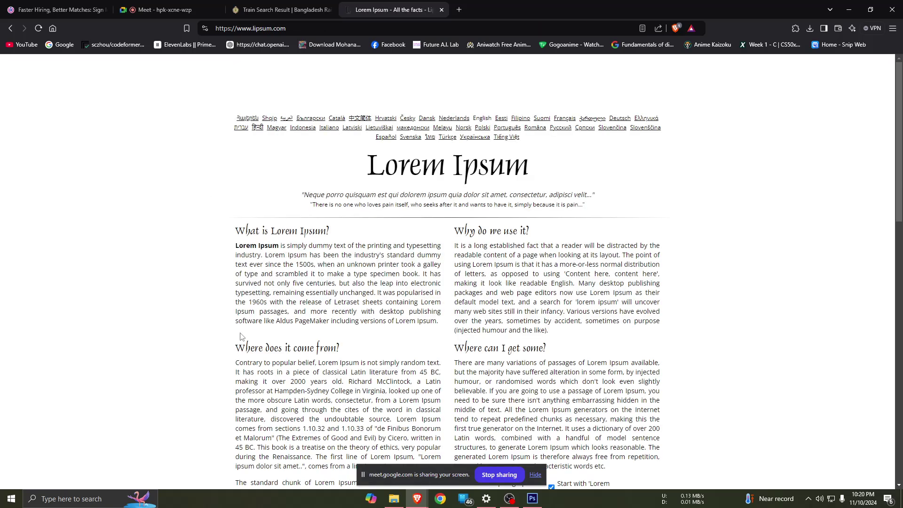
mouse_move(237, 245)
mouse_down()
mouse_move(385, 264)
mouse_move(312, 264)
mouse_move(430, 265)
mouse_move(422, 273)
mouse_up()
key(ctrl+c)
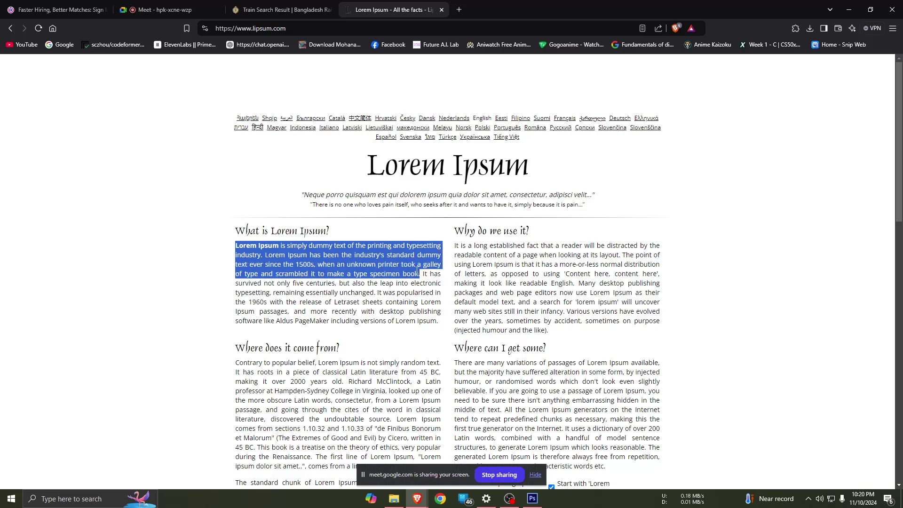
key(alt+Tab)
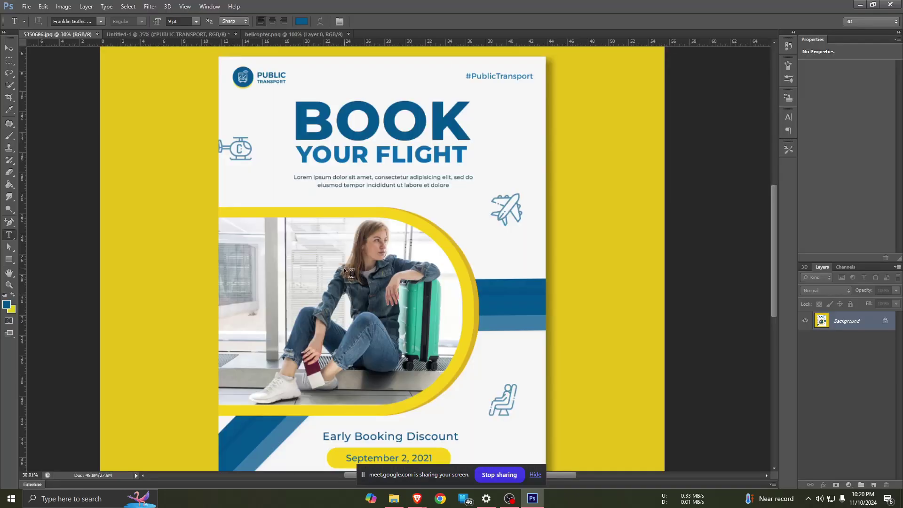
- In Untitled-1, try pasting the Lorem Ipsum as single-line text, then undo and discard it
click(185, 35)
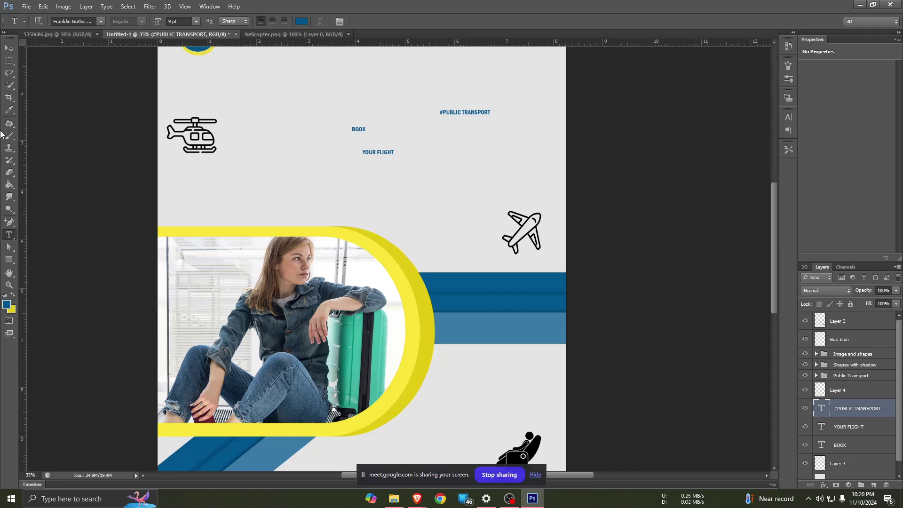
right_click(8, 235)
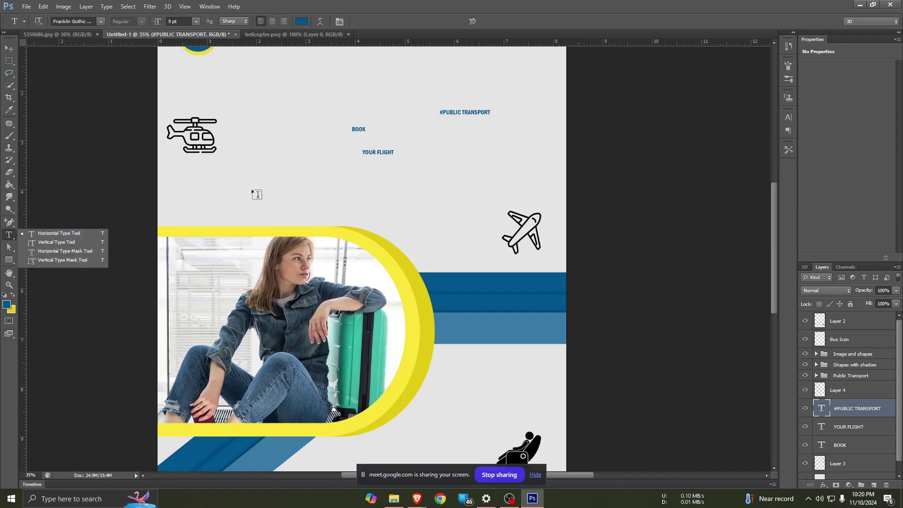
click(269, 183)
key(ctrl+v)
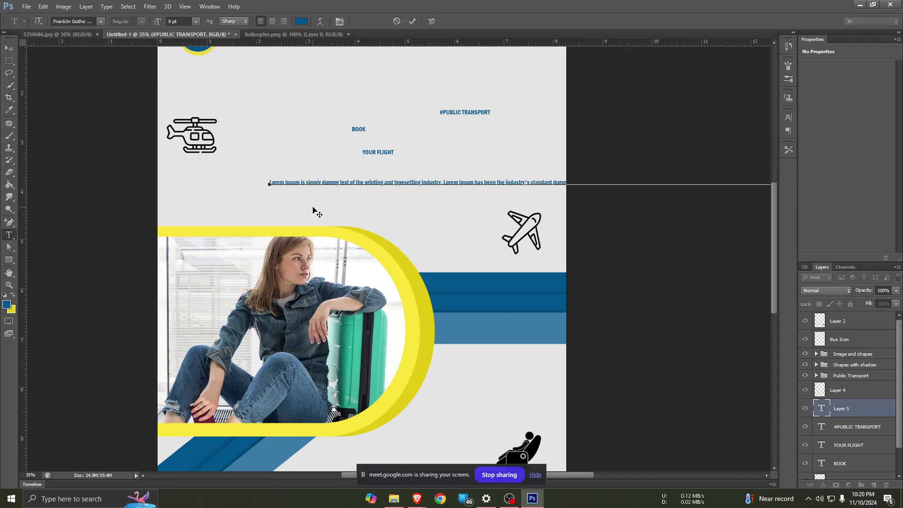
key(ctrl+z)
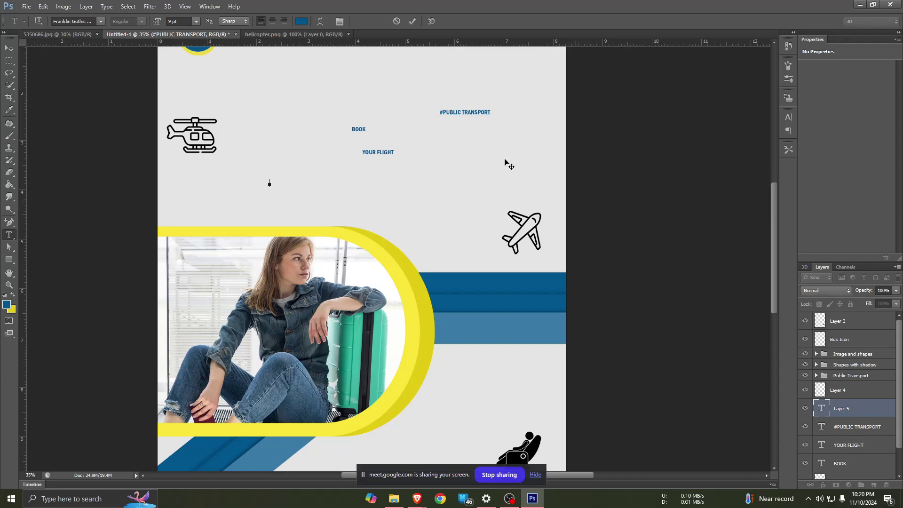
click(244, 176)
- Paste the Lorem Ipsum into a centred paragraph box under YOUR FLIGHT, sized to fit
drag(268, 175, 501, 226)
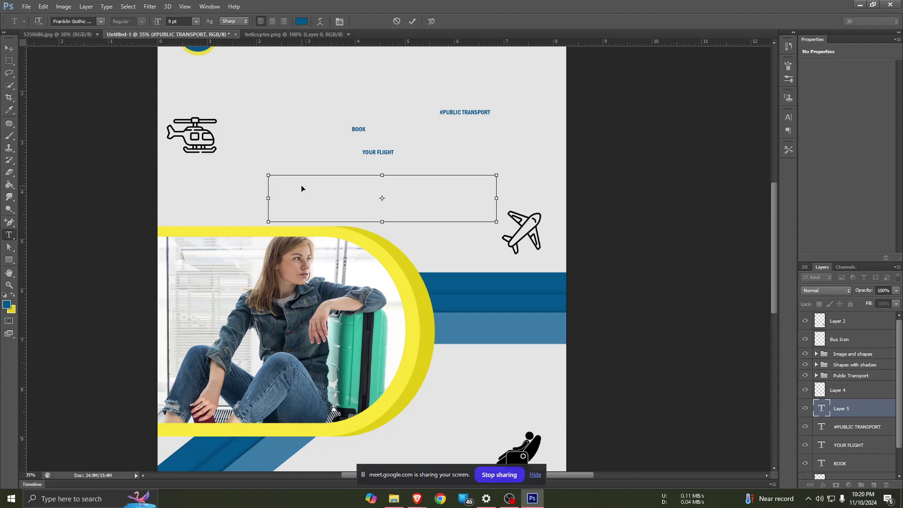
key(ctrl+v)
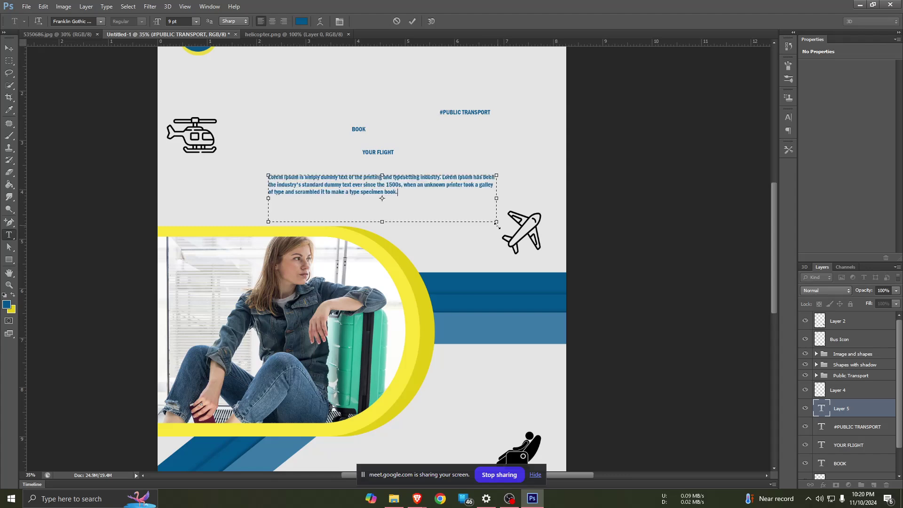
drag(497, 198, 364, 55)
click(272, 21)
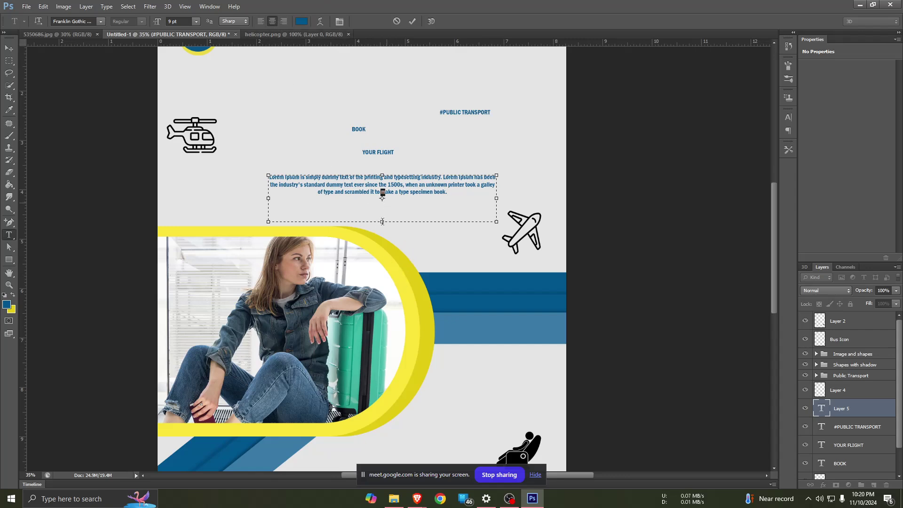
drag(382, 223, 383, 200)
click(412, 21)
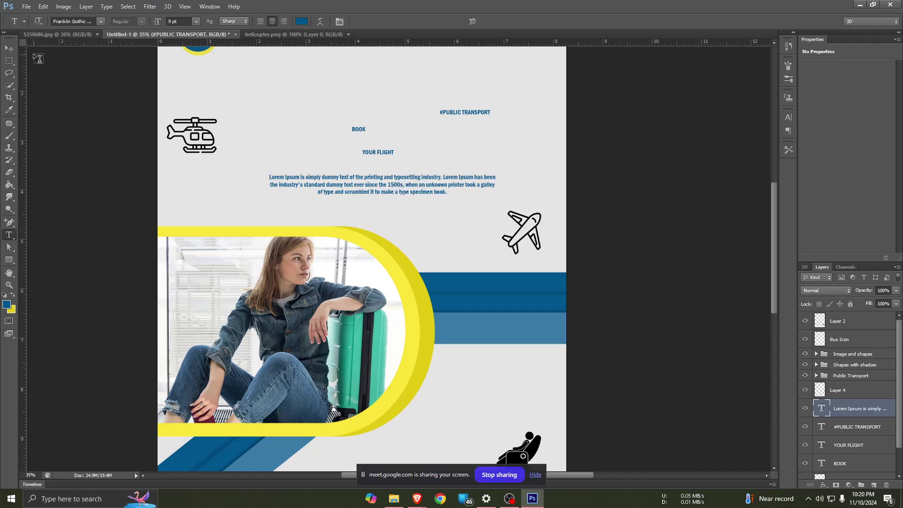
- Check the reference poster, then start a new text line near the poster's bottom
click(56, 34)
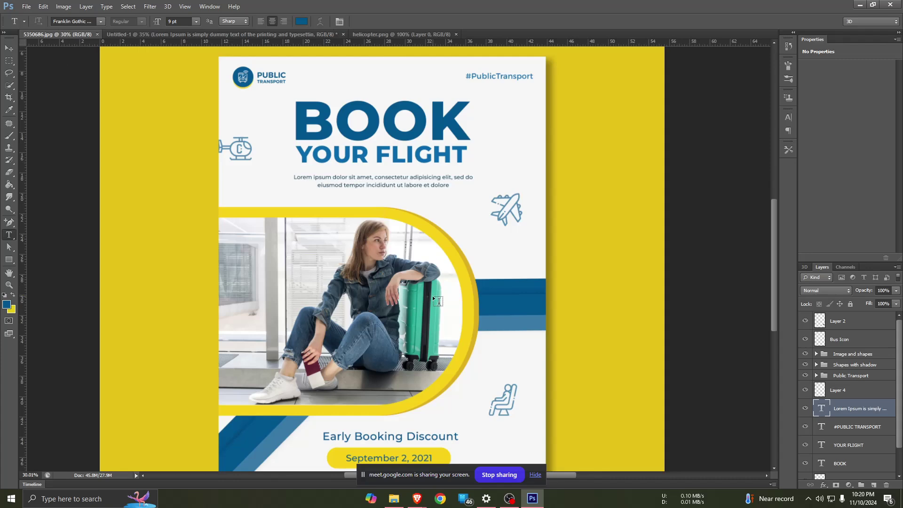
scroll(438, 330, down, 4)
scroll(446, 367, down, 1)
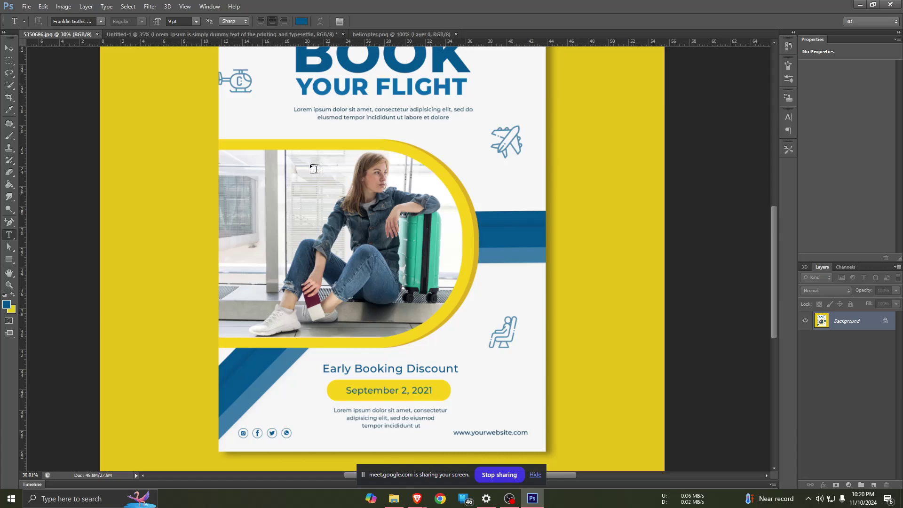
click(194, 35)
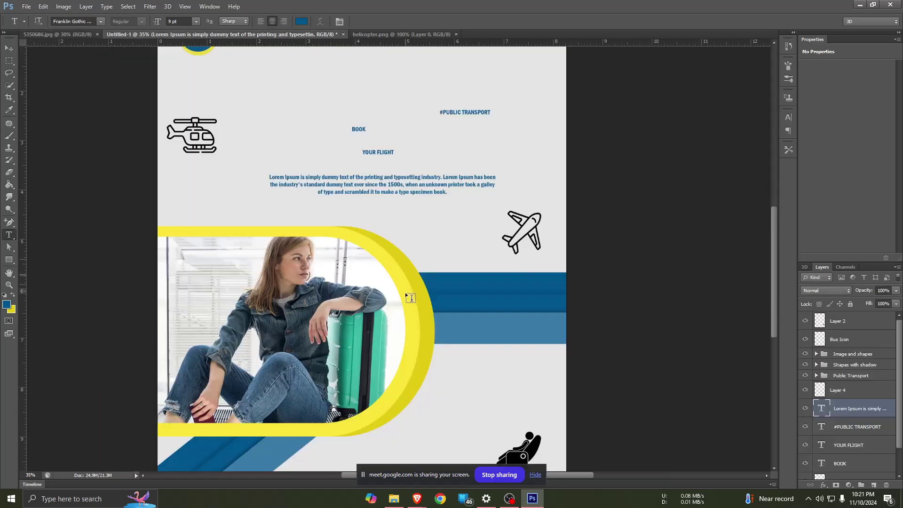
scroll(454, 347, down, 3)
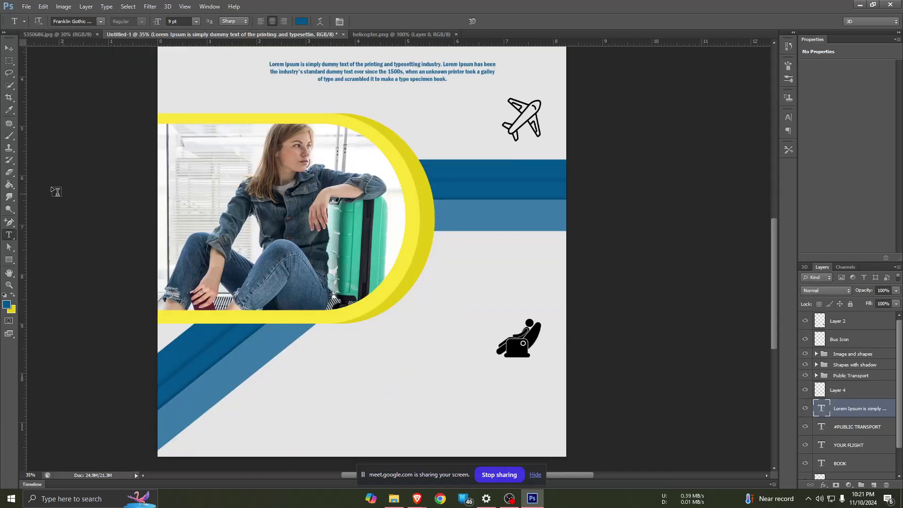
click(327, 371)
text(EARLY B)
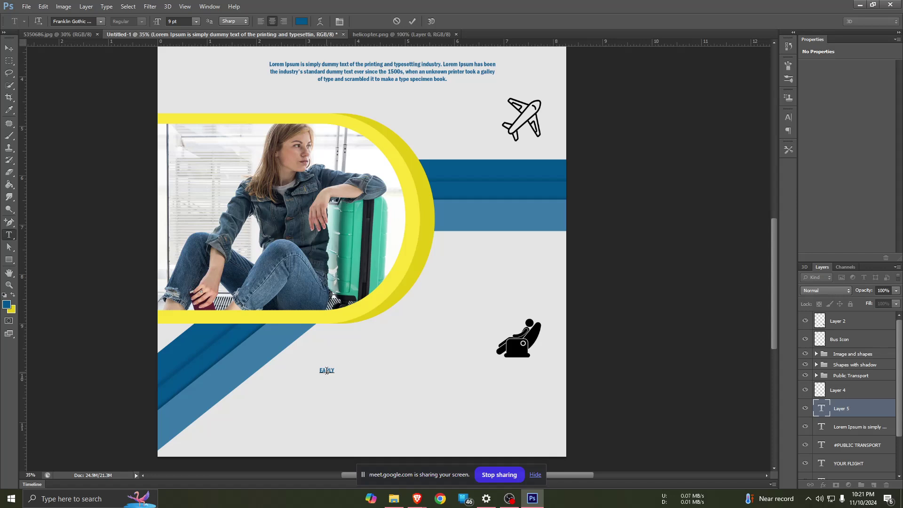
- Finish and commit 'EARLY BOOKING DISCOUNT', then compare against the reference poster
text(OKING DIS)
text(COUNT)
click(412, 21)
click(23, 36)
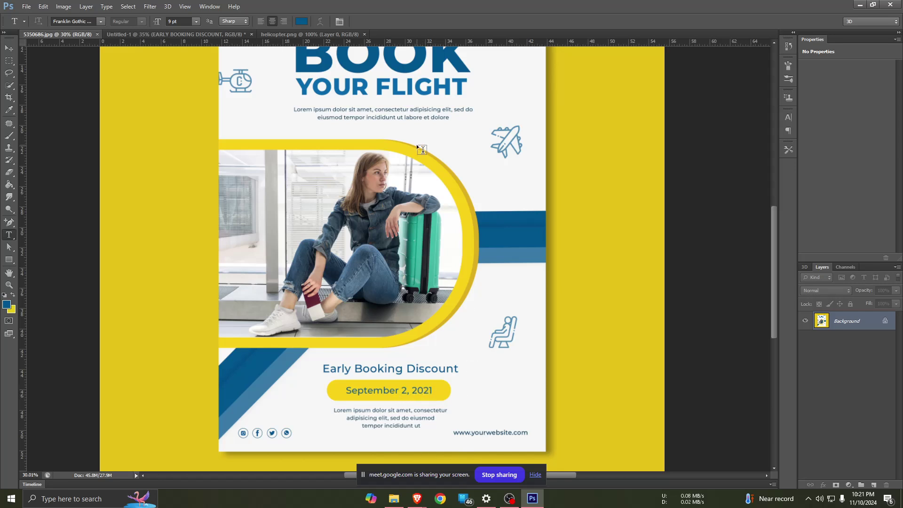
click(209, 38)
- Add 'SEPTEMBER 2, 2025' below the discount line and draw a paragraph box beside it
click(341, 403)
text(SEPTE)
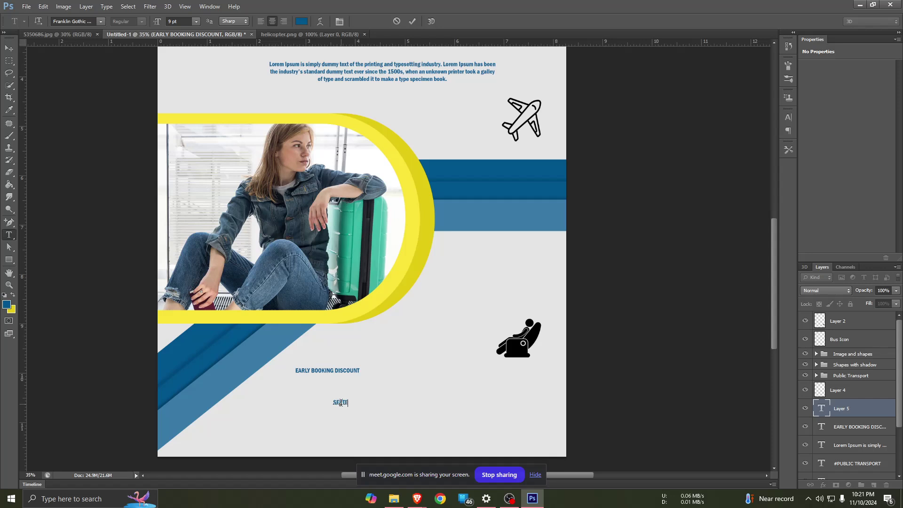
text(MBER 2)
text(, 2025)
click(412, 22)
click(404, 425)
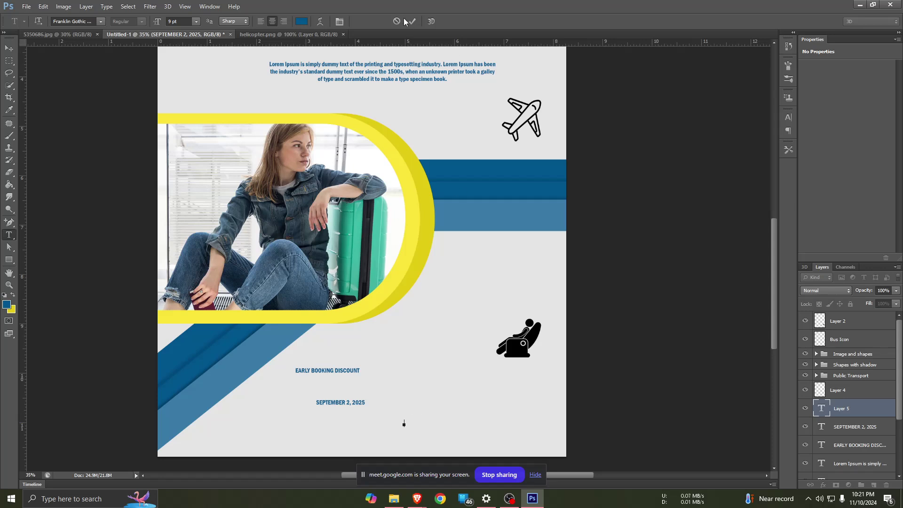
drag(394, 401, 521, 439)
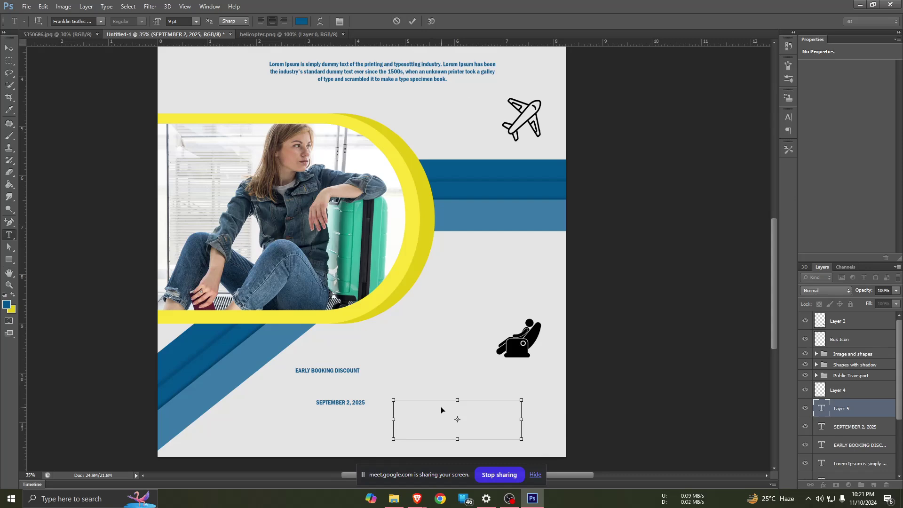
- Paste the Lorem Ipsum beside the date, delete its first sentence, fit the box and commit
key(ctrl+v)
drag(509, 431, 467, 422)
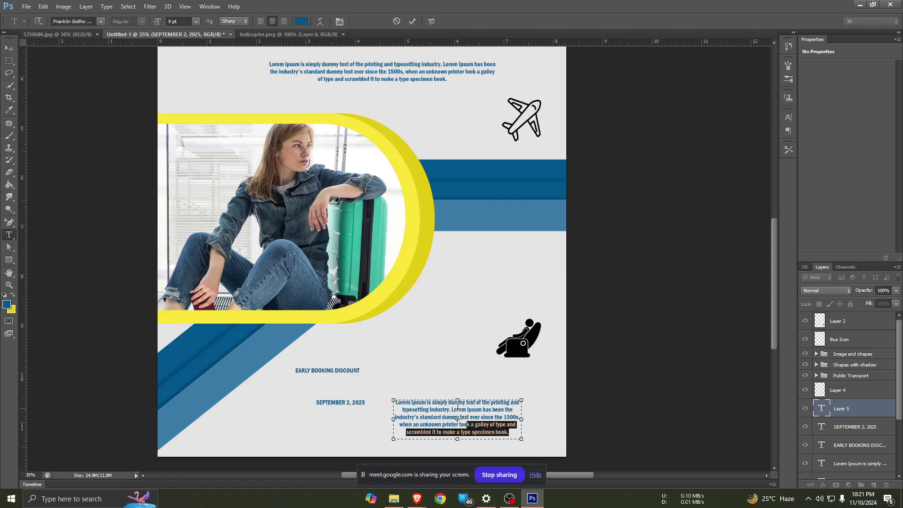
drag(452, 410, 389, 400)
key(BackSpace)
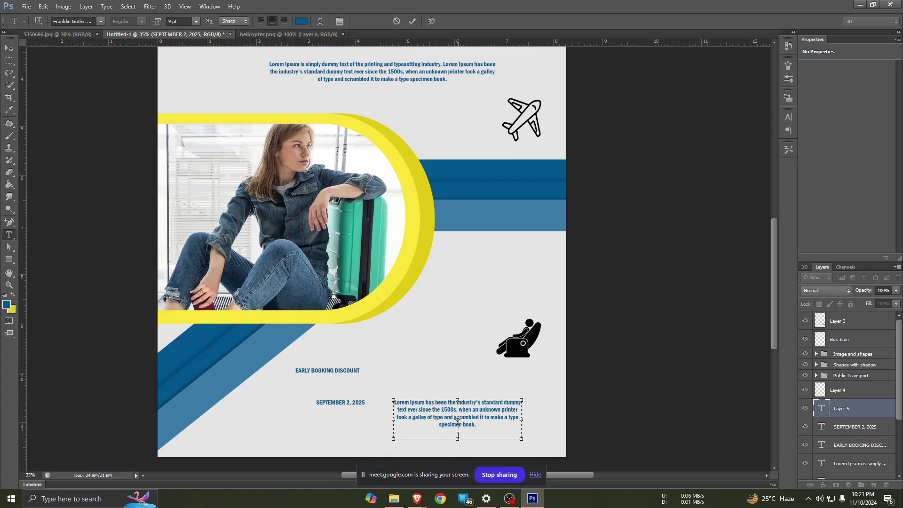
drag(458, 441, 457, 435)
click(415, 22)
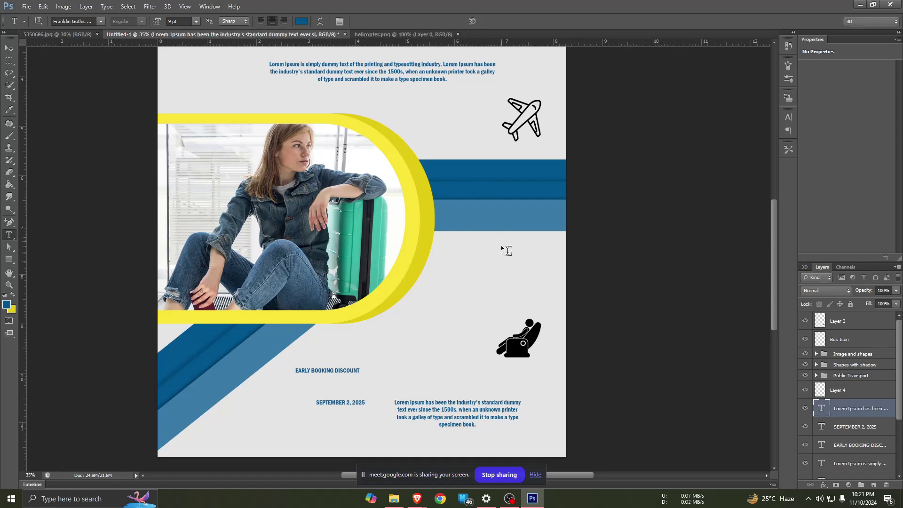
scroll(492, 262, up, 3)
scroll(487, 271, up, 2)
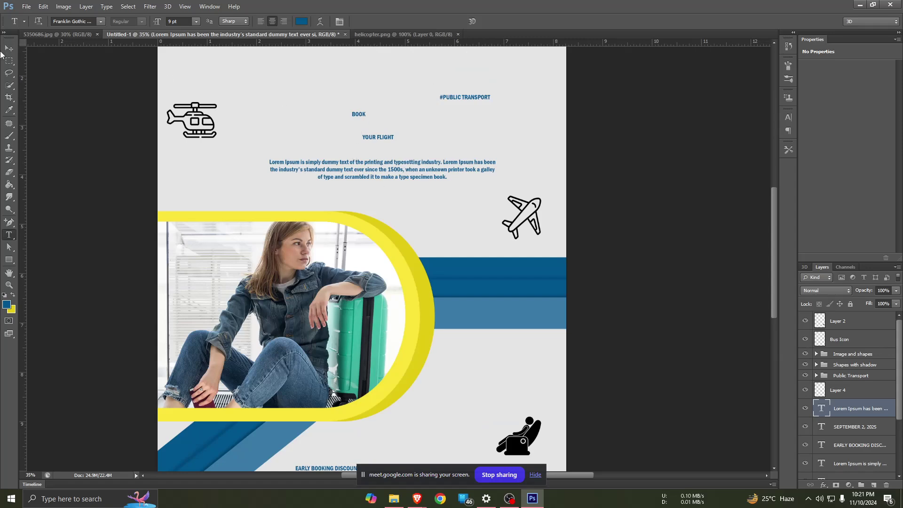
- Enlarge the BOOK heading to 36 pt, then to 72 pt
click(358, 114)
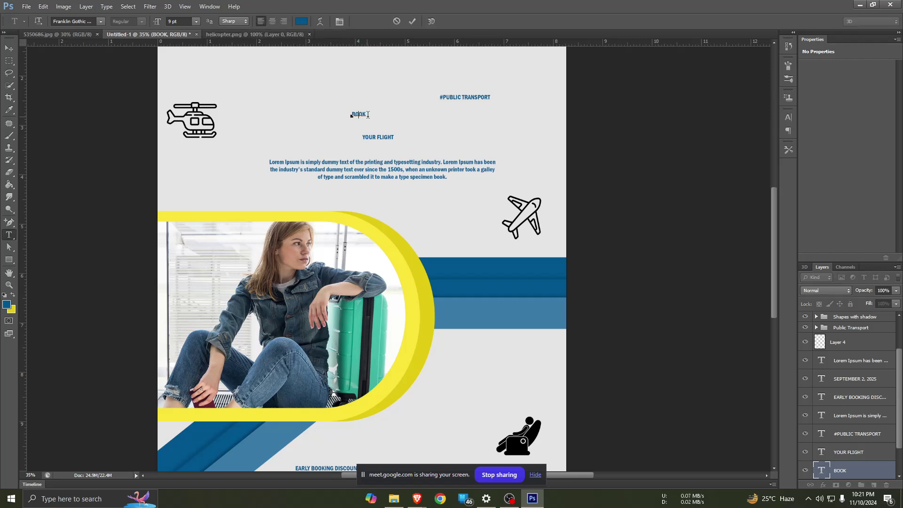
click(196, 21)
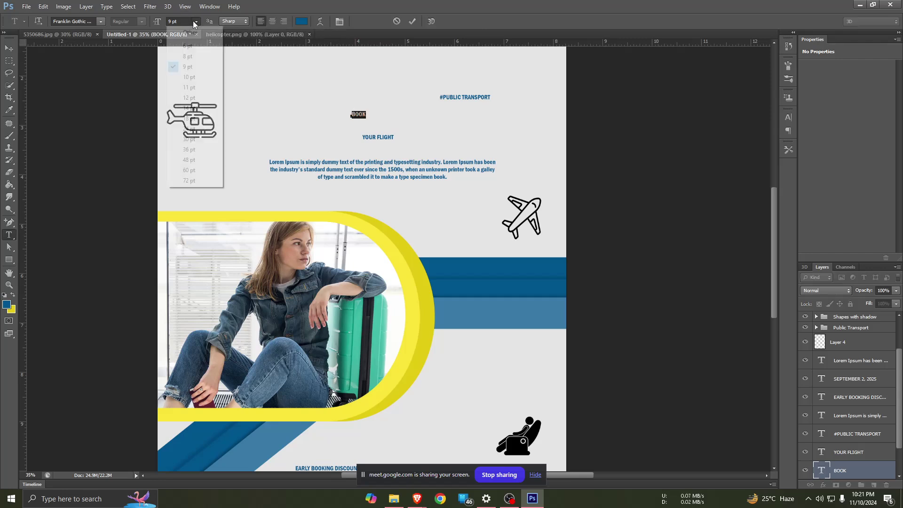
click(180, 152)
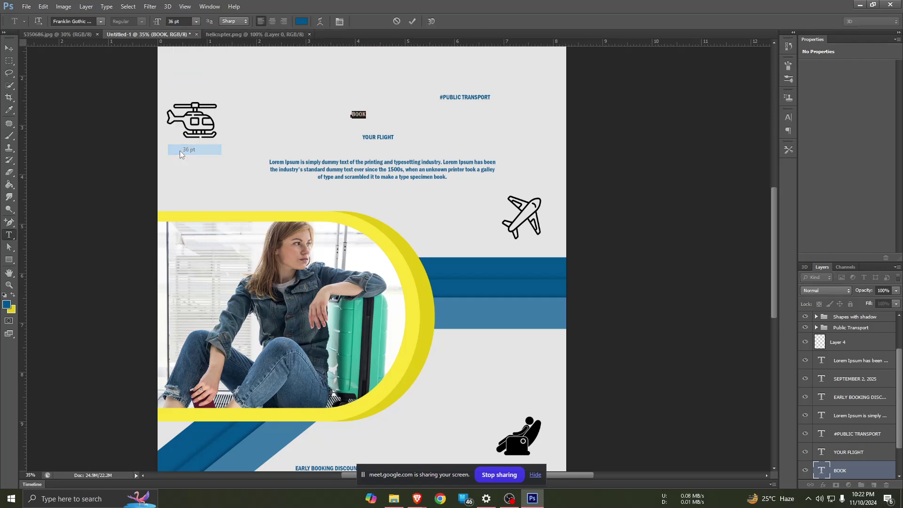
click(196, 21)
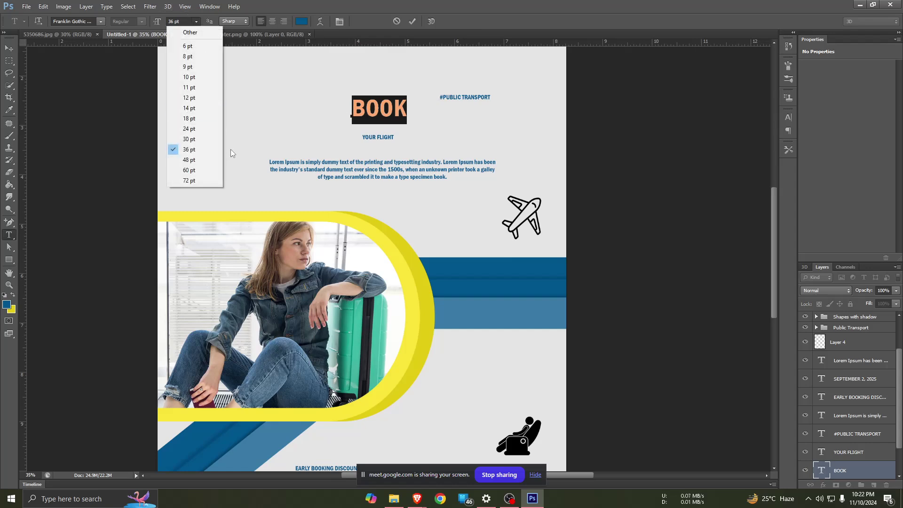
click(206, 181)
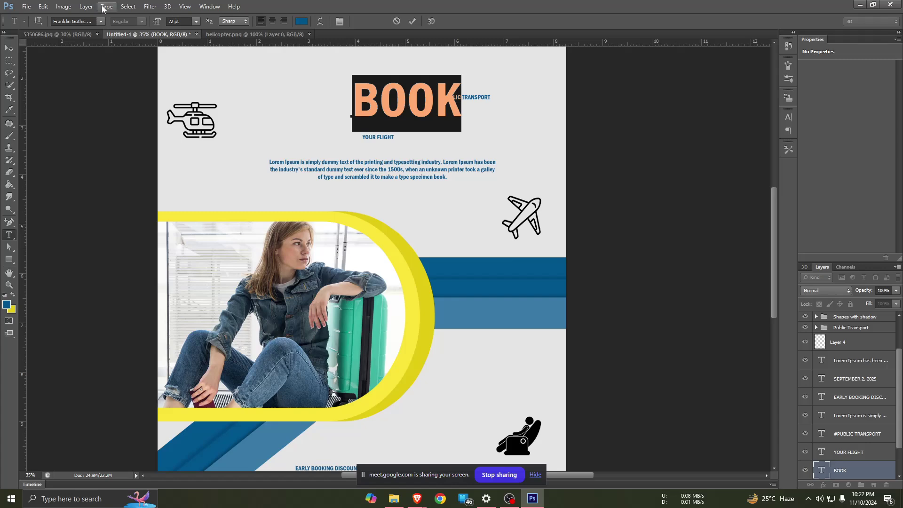
- Change BOOK's font to Constantia, then to Arial, and commit it
click(95, 23)
click(100, 23)
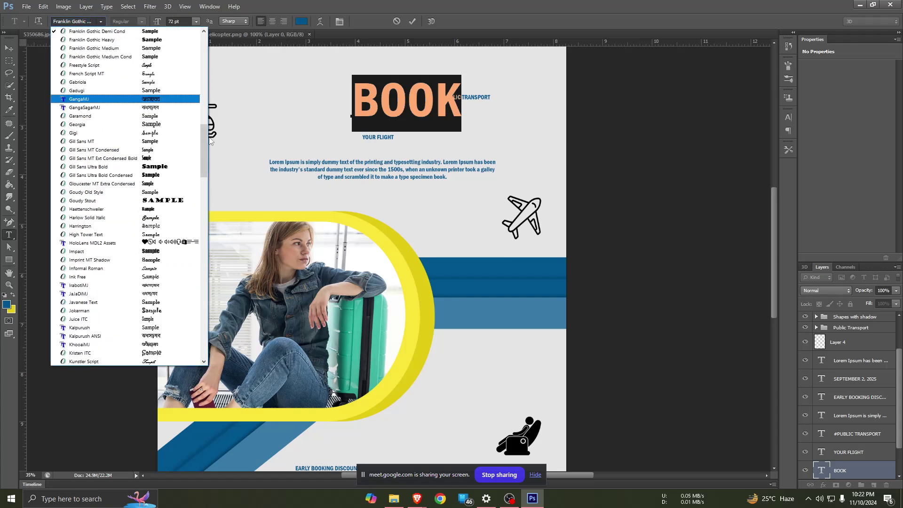
drag(204, 146, 205, 102)
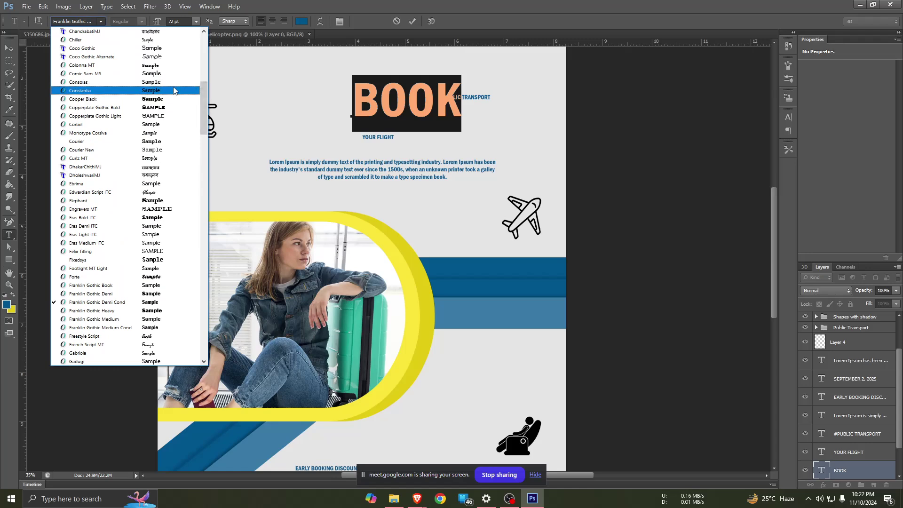
click(174, 90)
click(101, 21)
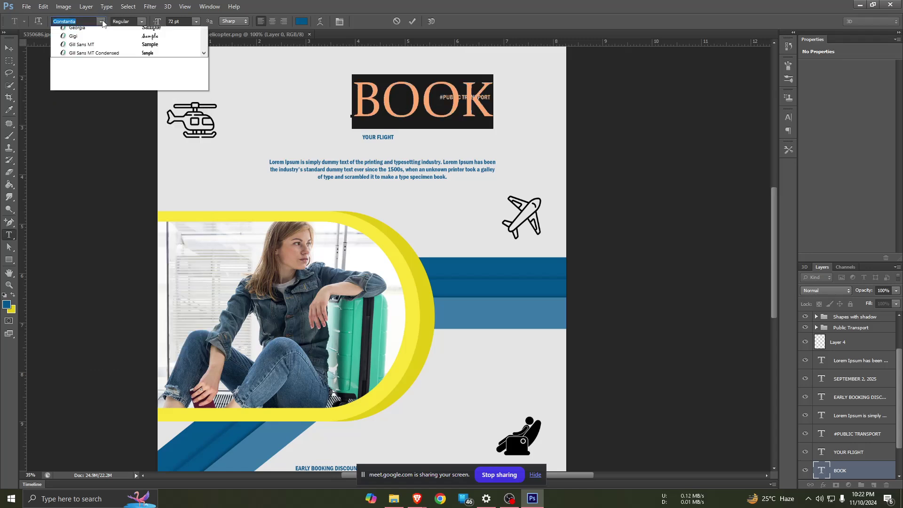
drag(207, 106, 206, 55)
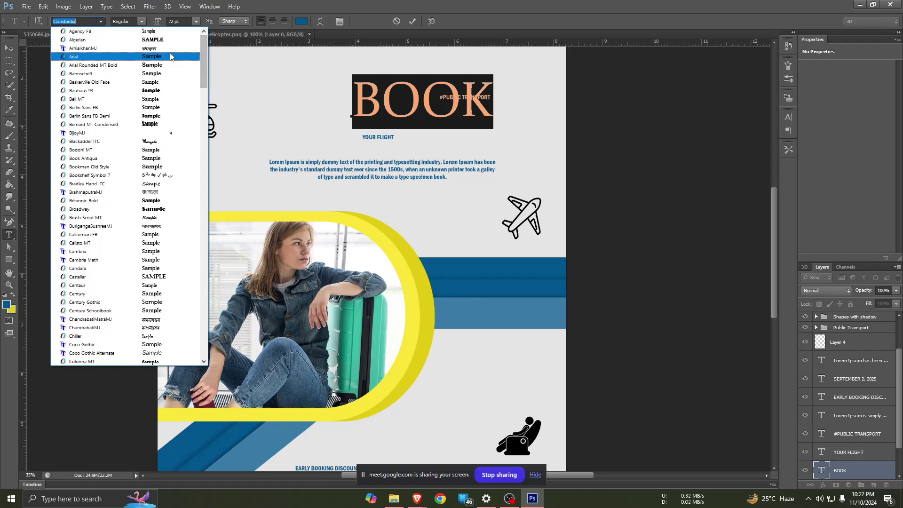
click(170, 55)
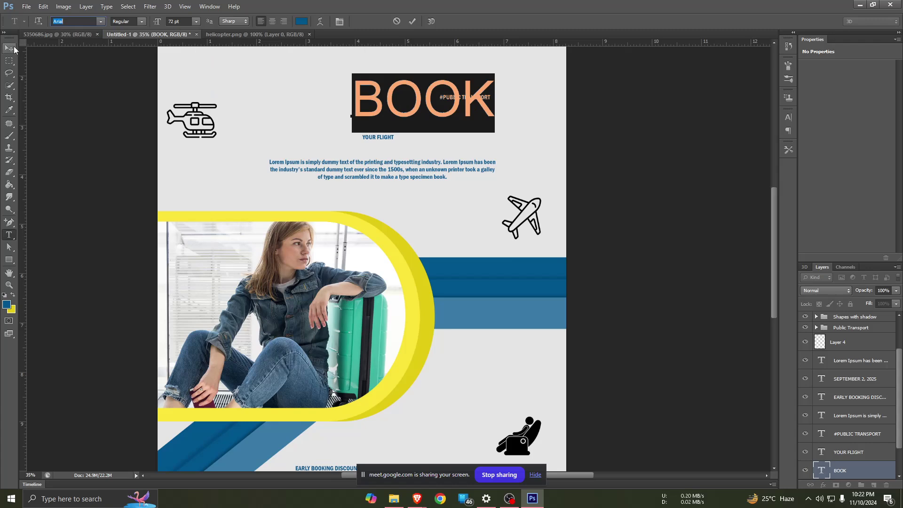
click(412, 21)
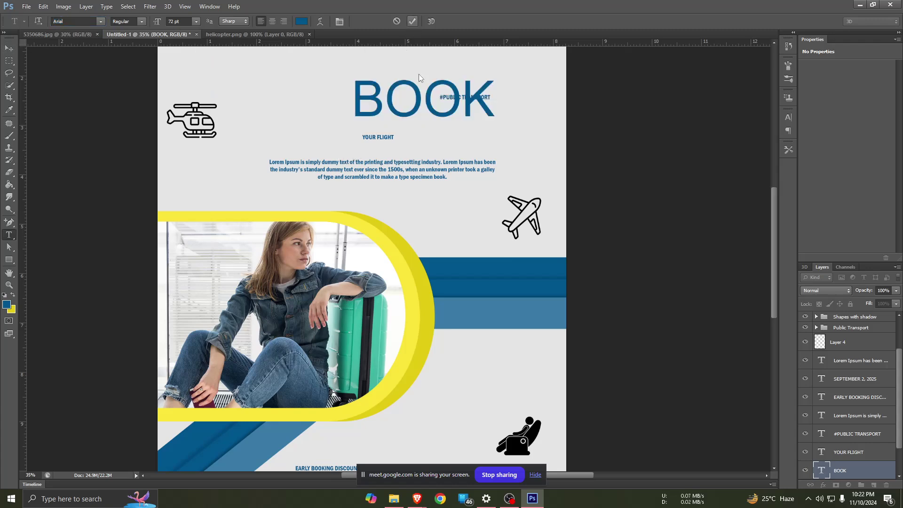
click(64, 34)
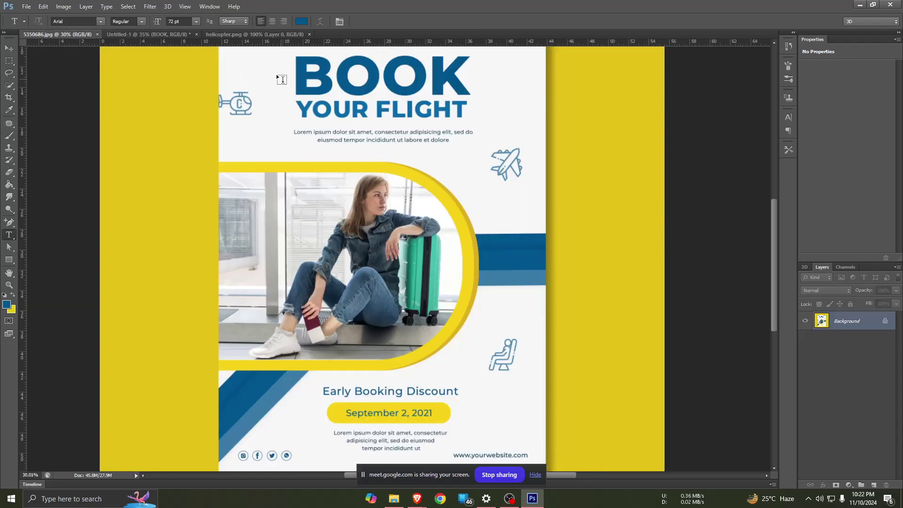
click(184, 32)
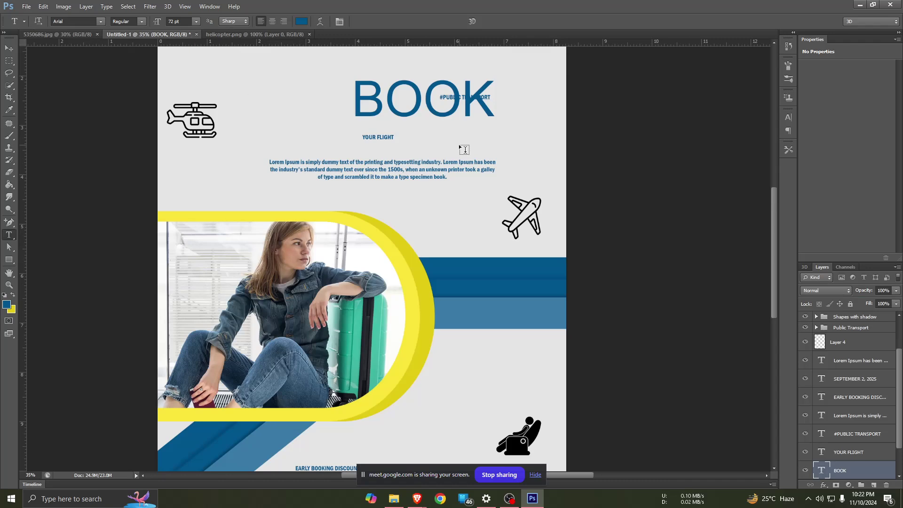
- Set the YOUR FLIGHT text in Arial
click(390, 83)
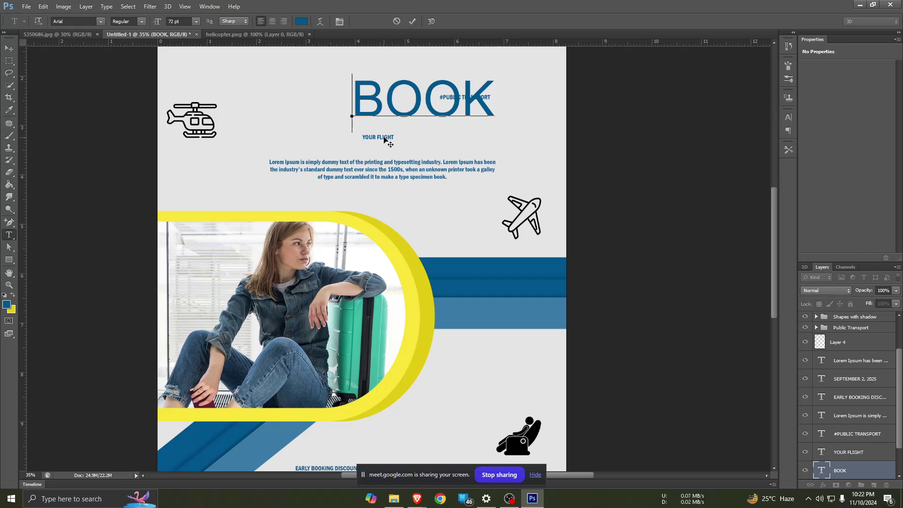
click(411, 21)
click(379, 136)
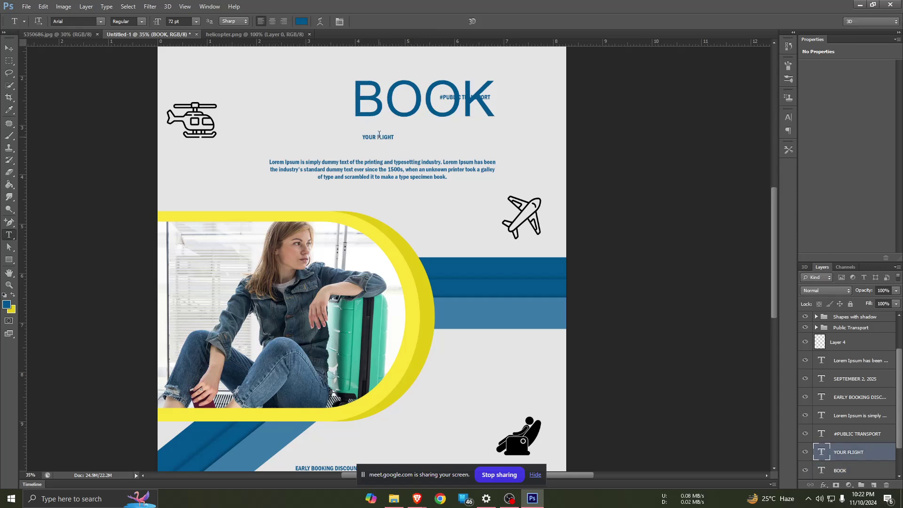
drag(378, 139, 364, 138)
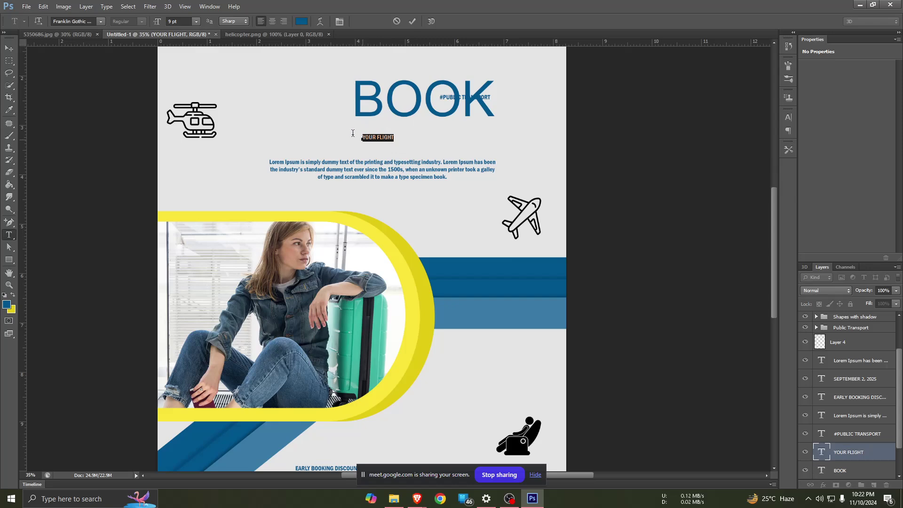
click(100, 22)
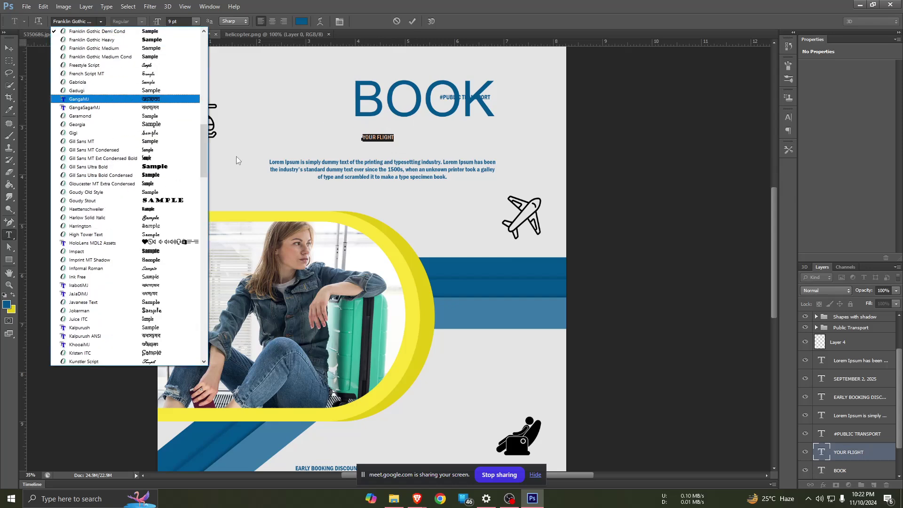
scroll(123, 94, up, 15)
scroll(99, 66, up, 2)
scroll(97, 55, up, 2)
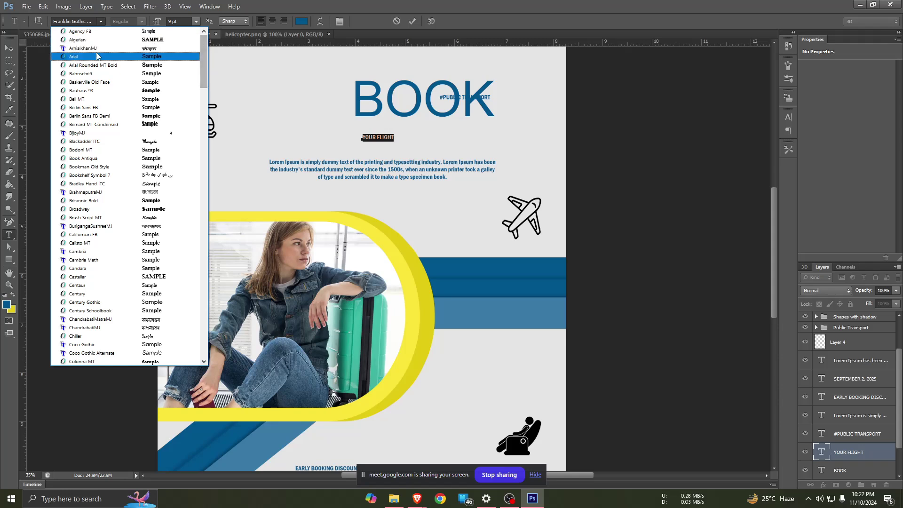
click(96, 56)
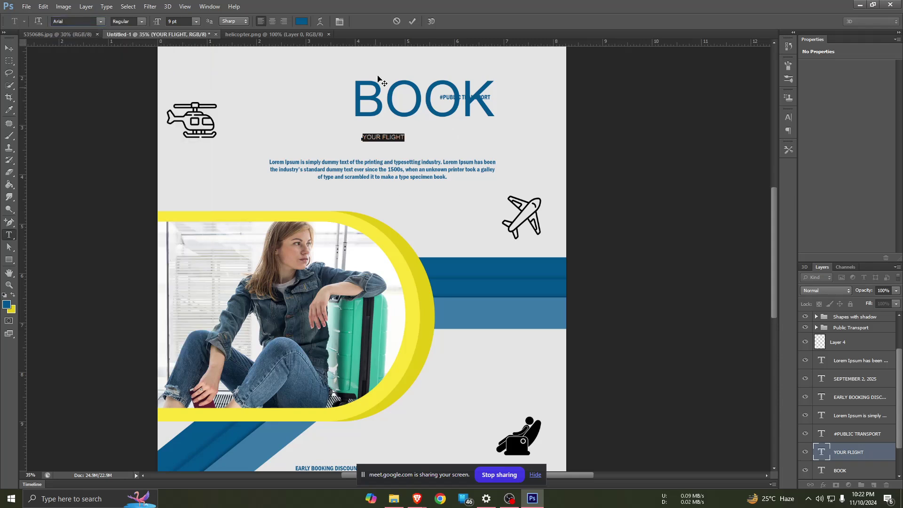
click(412, 21)
click(398, 83)
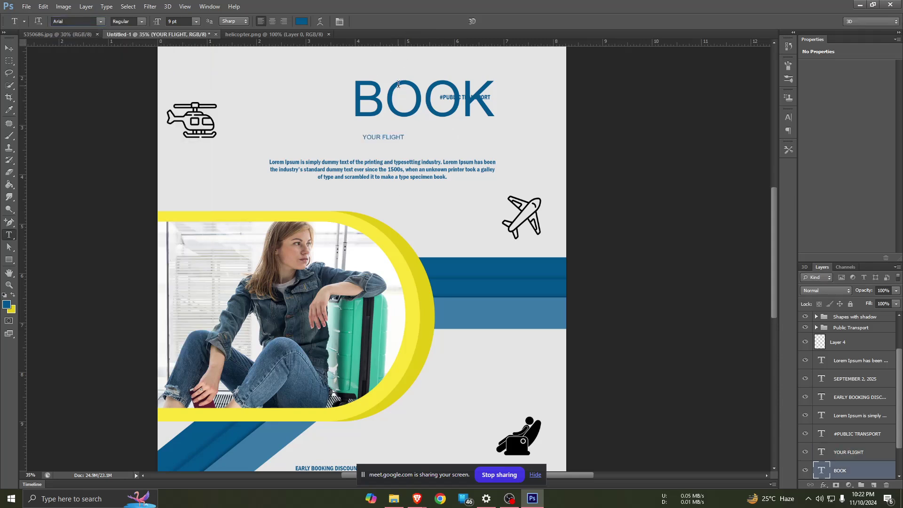
- Make BOOK bold and move it left so it sits above YOUR FLIGHT
drag(352, 96, 466, 87)
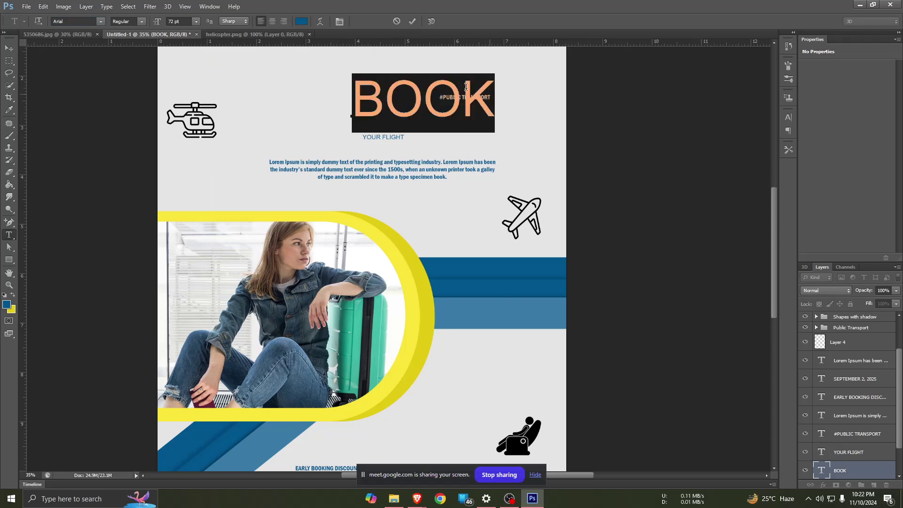
click(141, 21)
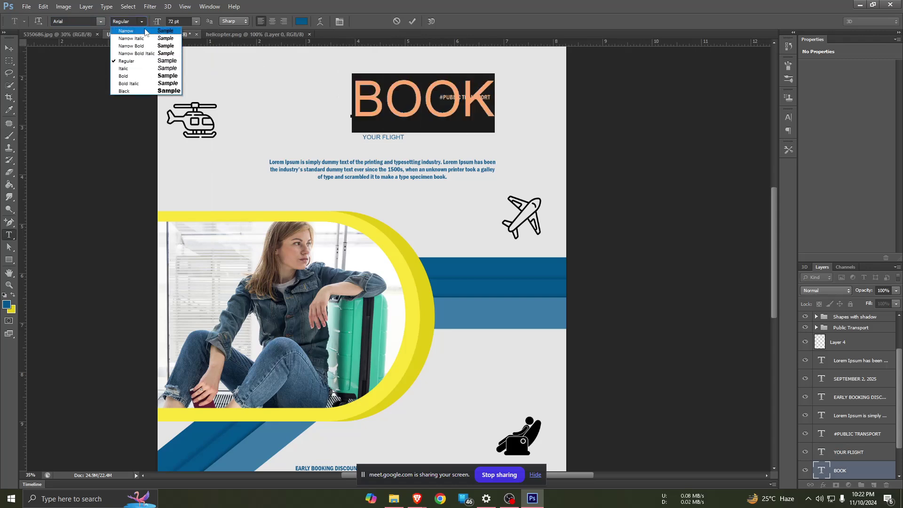
click(139, 76)
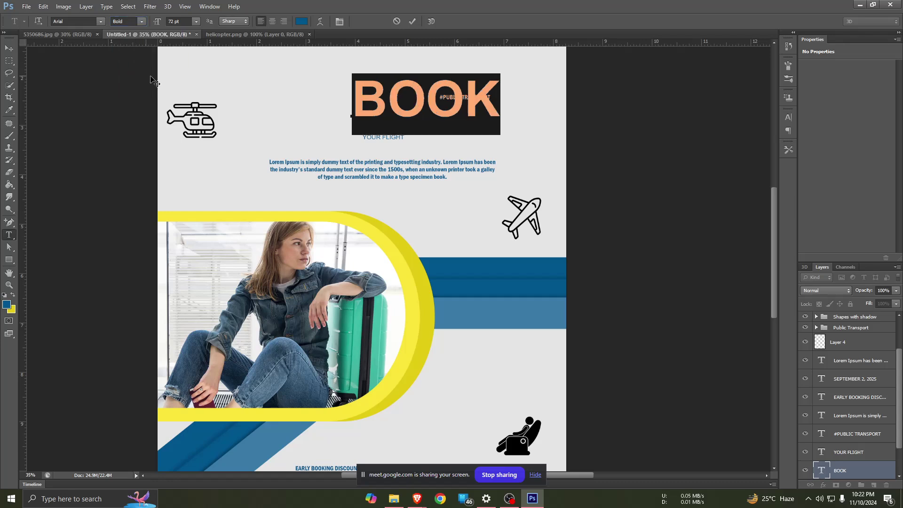
click(412, 21)
click(466, 193)
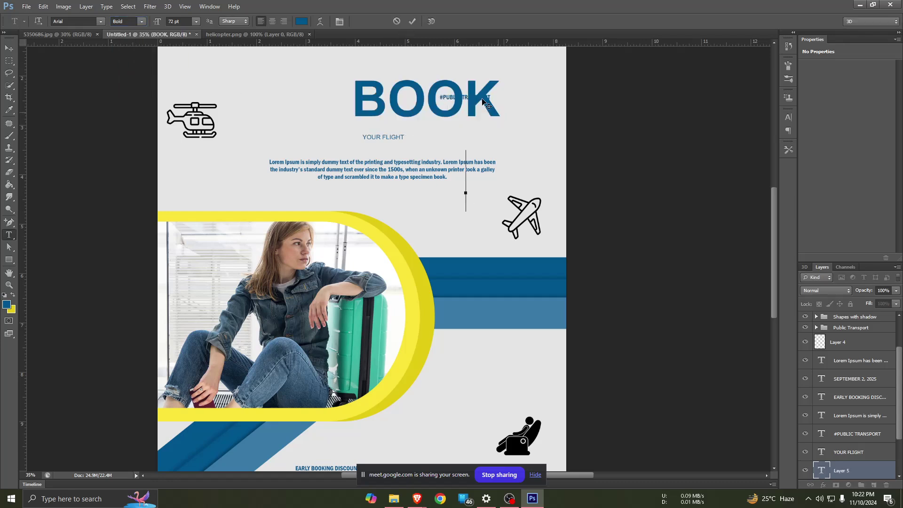
click(9, 48)
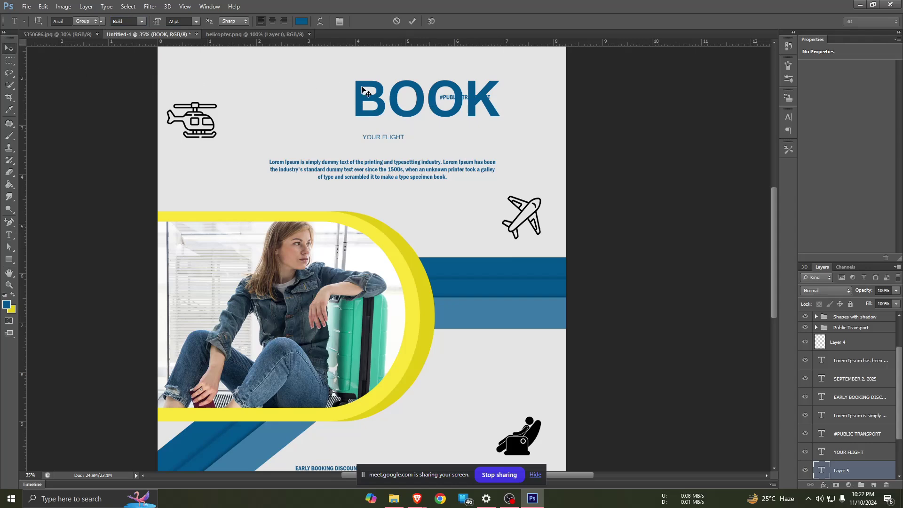
drag(362, 89, 267, 104)
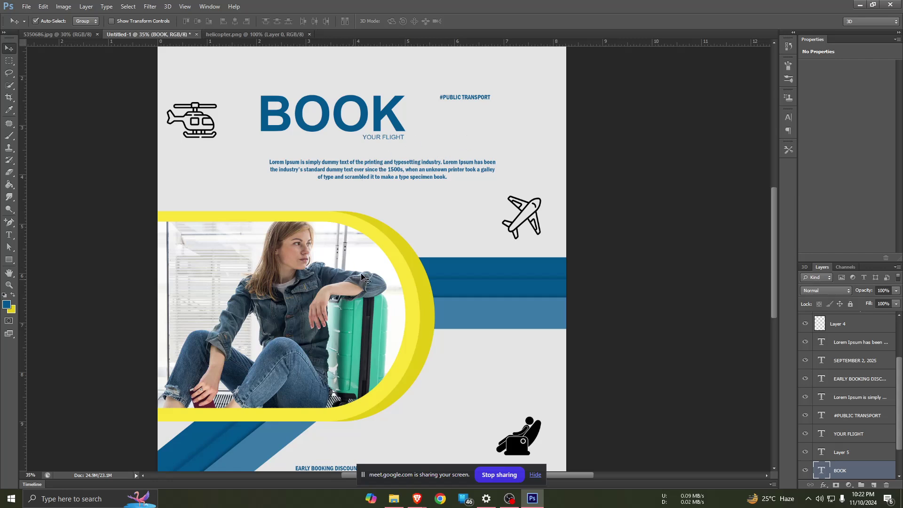
- Scale YOUR FLIGHT up to about three times its size
click(389, 136)
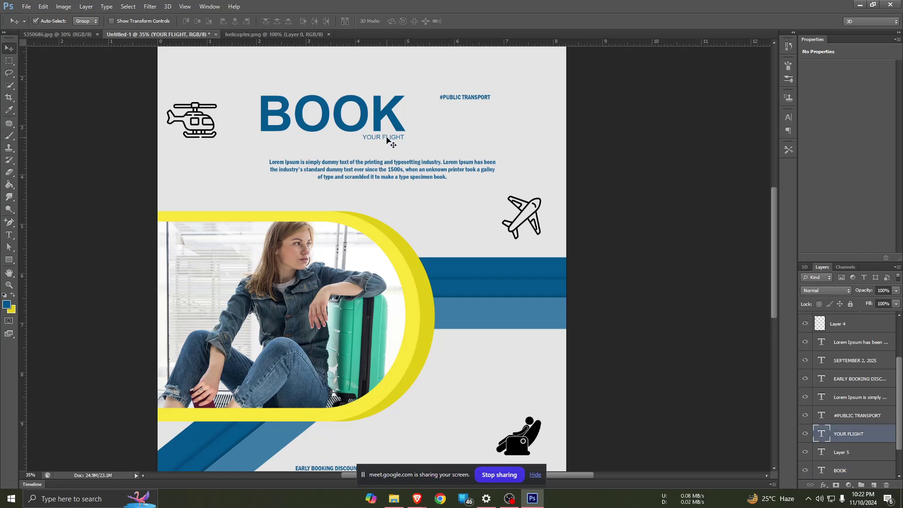
key(ctrl+t)
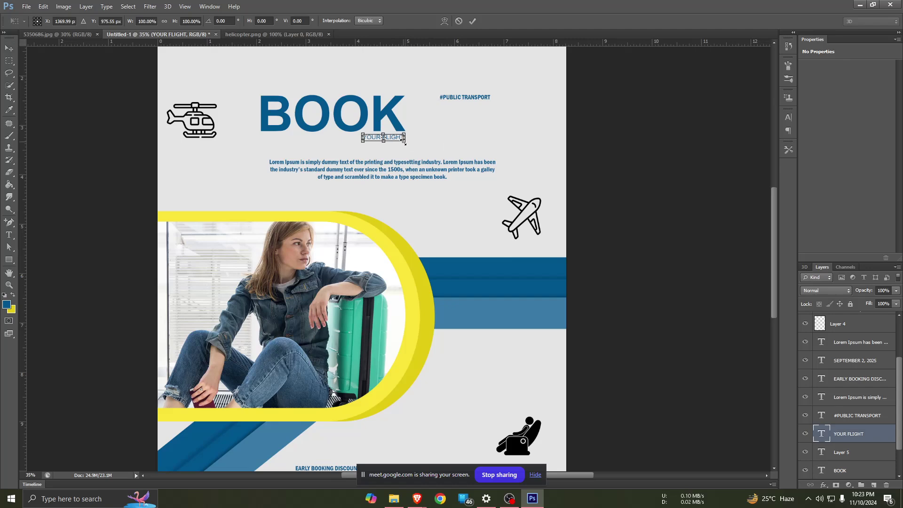
drag(403, 141, 487, 156)
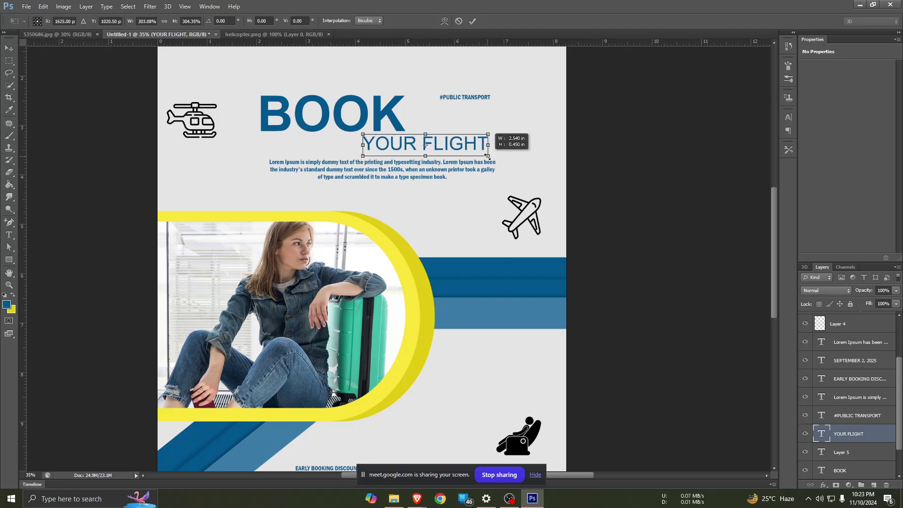
click(472, 21)
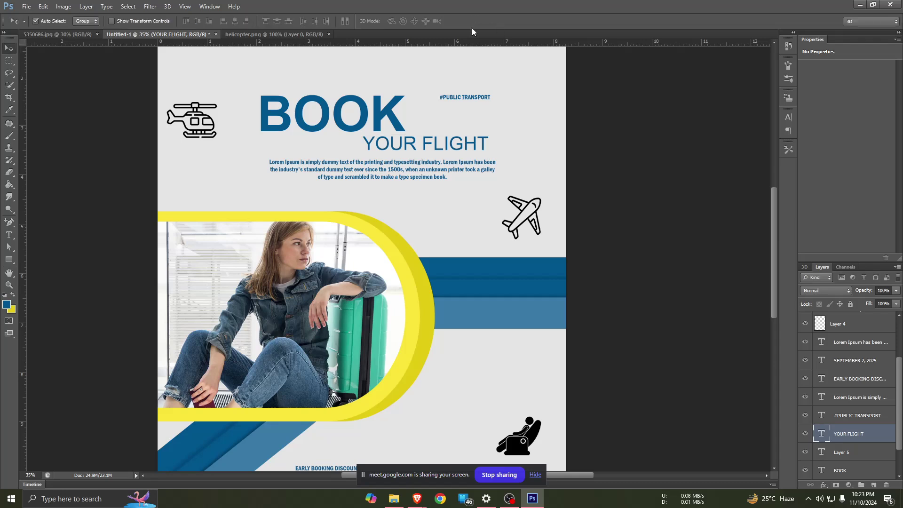
- Enlarge #PUBLIC TRANSPORT proportionally to about 177% and move it toward the top-right
click(466, 100)
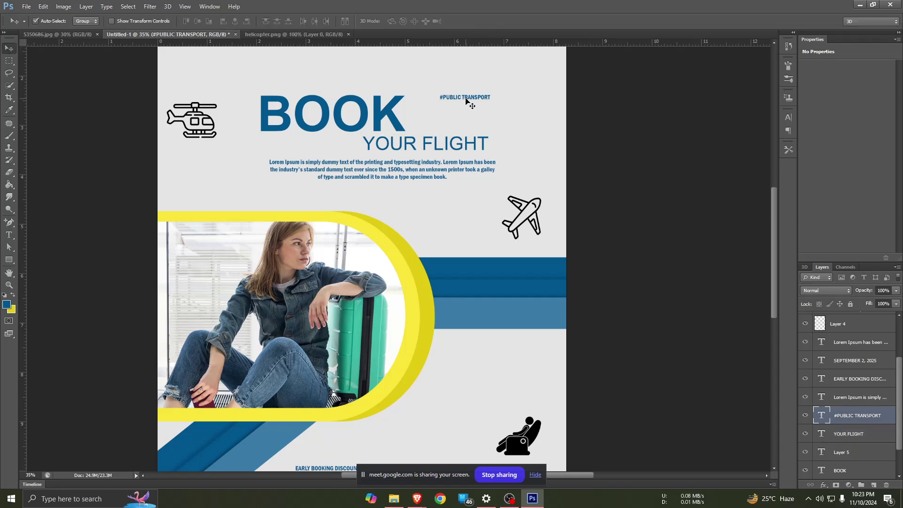
key(ctrl+t)
drag(491, 101, 535, 120)
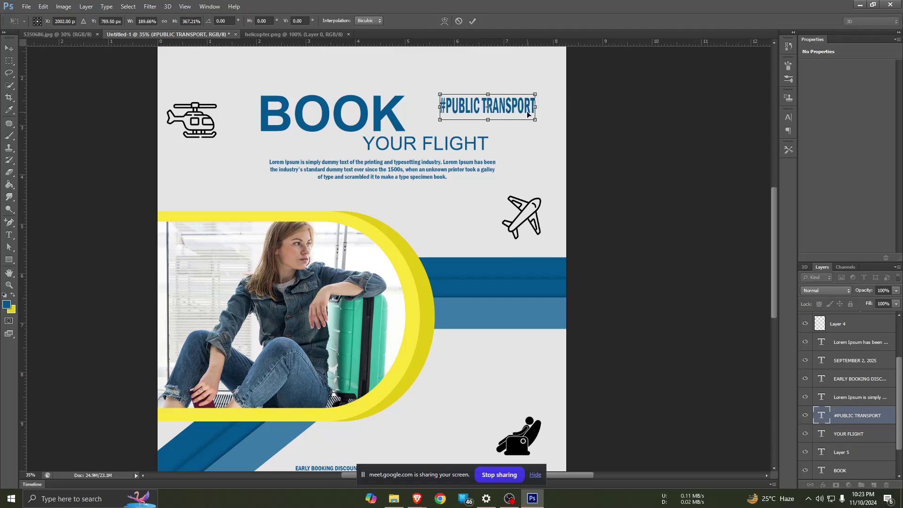
key(ctrl+z)
mouse_move(492, 100)
mouse_down()
mouse_move(528, 113)
mouse_move(537, 100)
mouse_up()
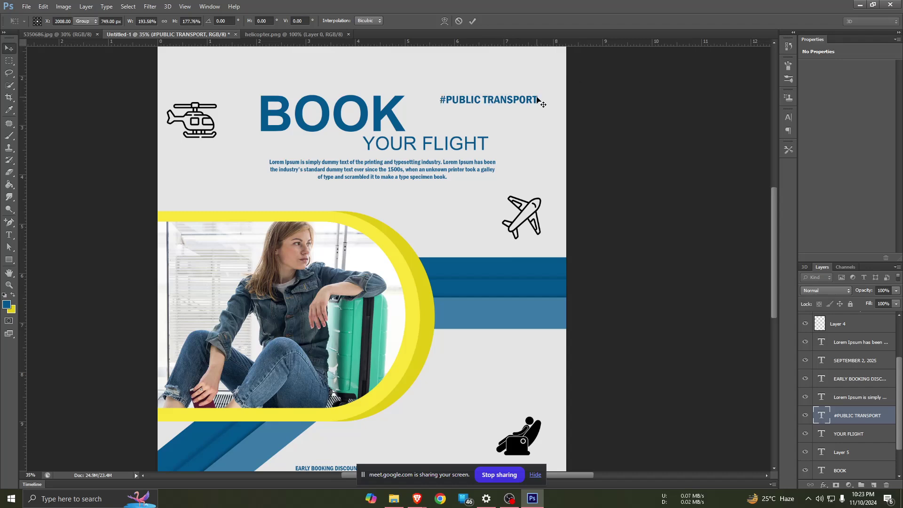
key(Return)
drag(494, 101, 512, 84)
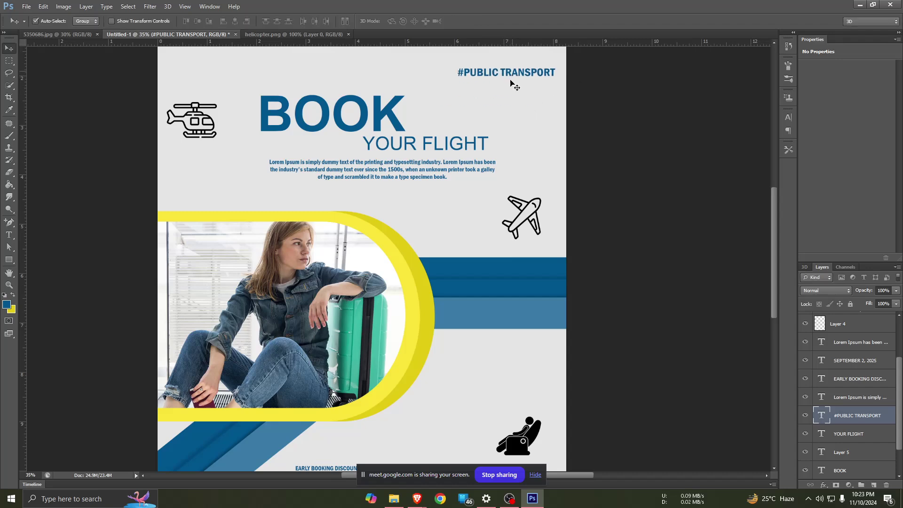
- Settle #PUBLIC TRANSPORT in the top-right corner and shift BOOK slightly up and right
scroll(505, 117, up, 3)
scroll(501, 146, up, 2)
drag(504, 155, 498, 86)
drag(325, 195, 353, 165)
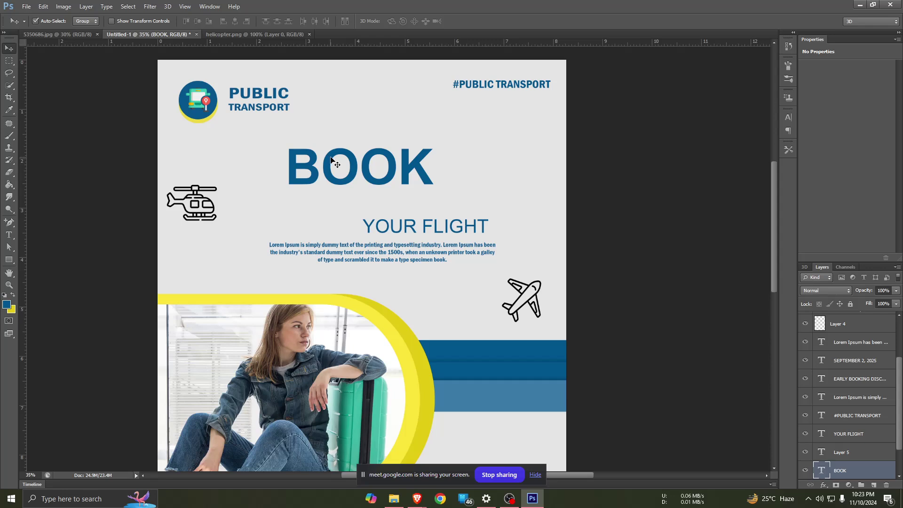
- Move the BOOK heading up to the top centre of the flyer
key(ctrl+t)
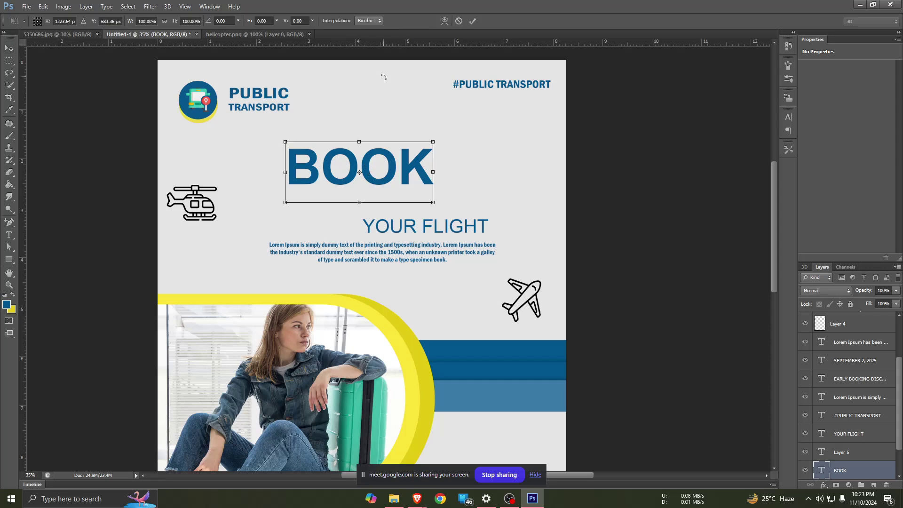
click(472, 20)
click(185, 112)
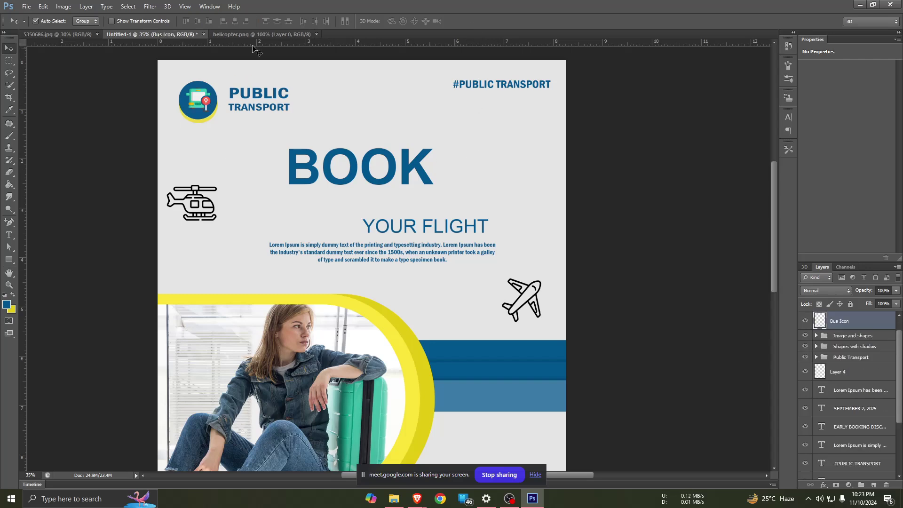
click(209, 145)
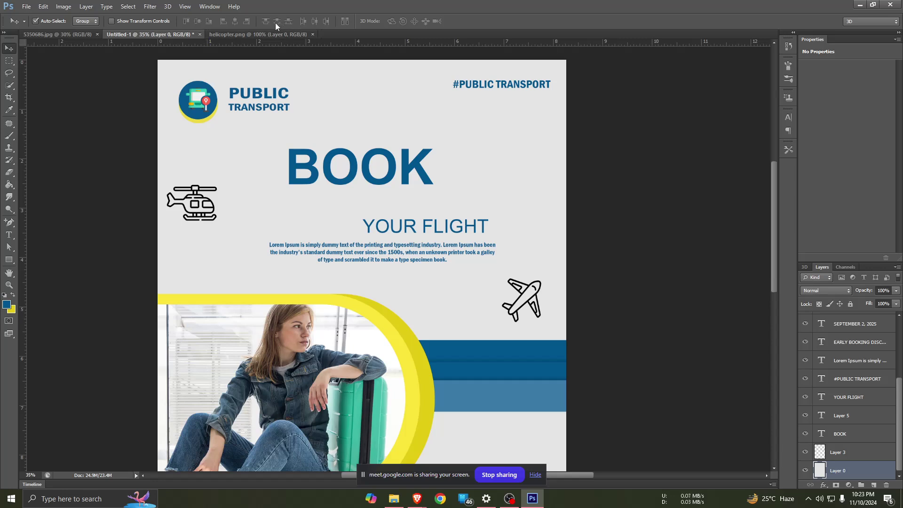
click(341, 181)
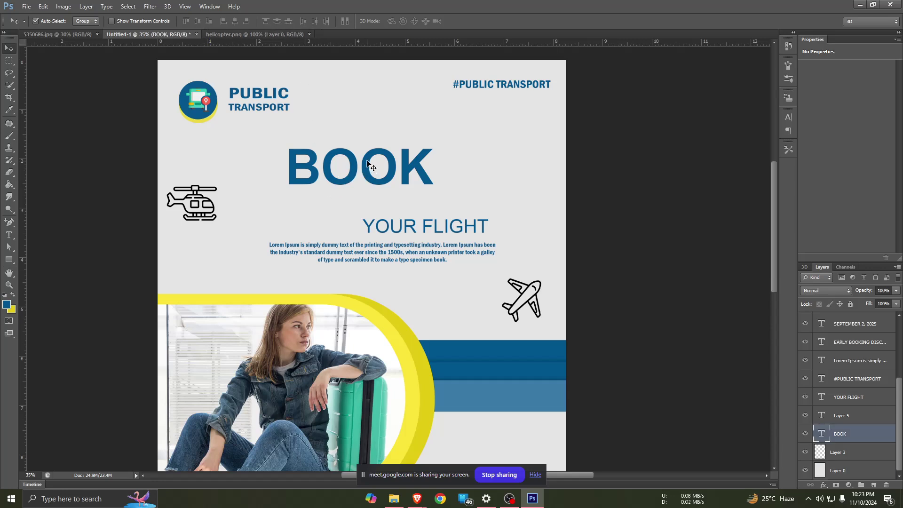
mouse_move(372, 161)
mouse_down()
mouse_move(393, 154)
mouse_move(390, 138)
mouse_up()
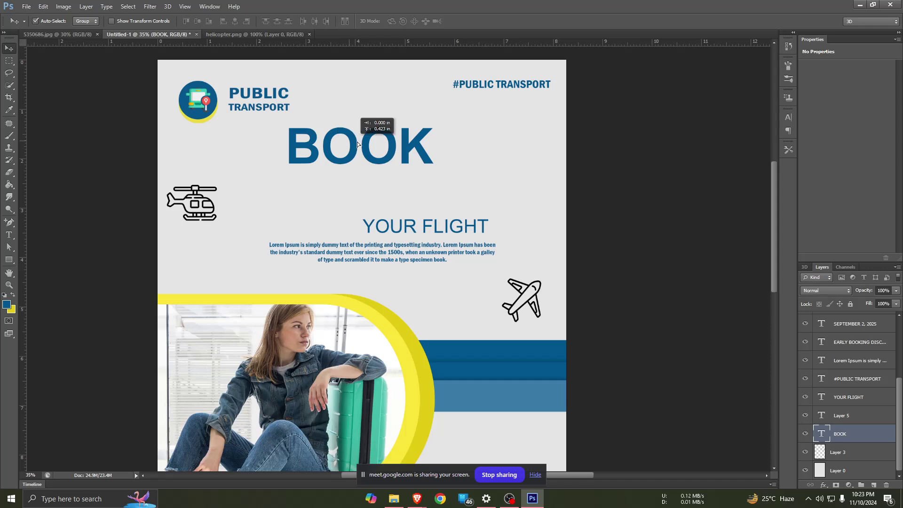
mouse_move(390, 138)
mouse_down()
mouse_move(408, 149)
mouse_move(366, 139)
mouse_move(347, 115)
mouse_up()
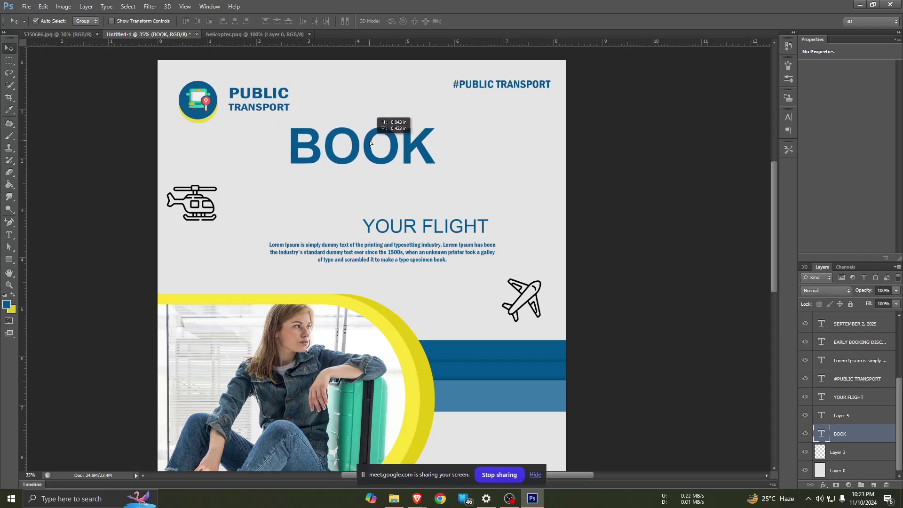
drag(347, 116, 376, 142)
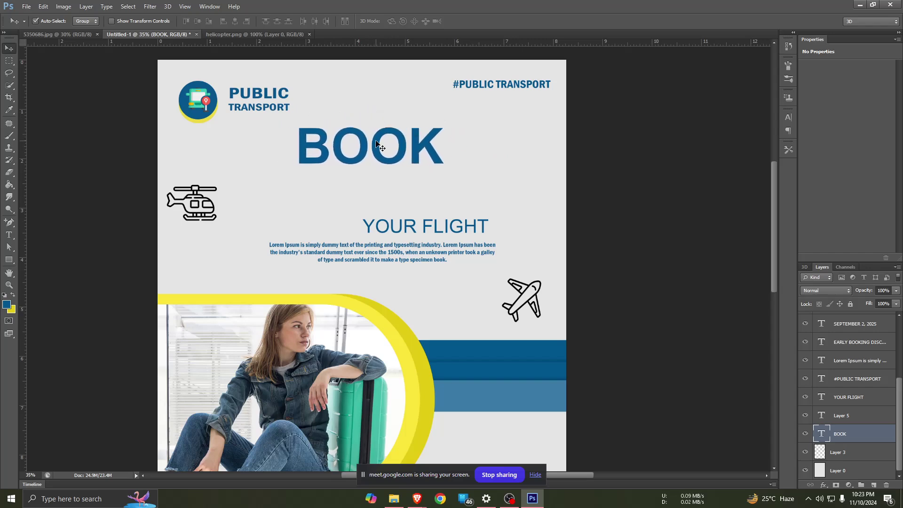
- Place YOUR FLIGHT directly beneath BOOK and enlarge it slightly
click(412, 233)
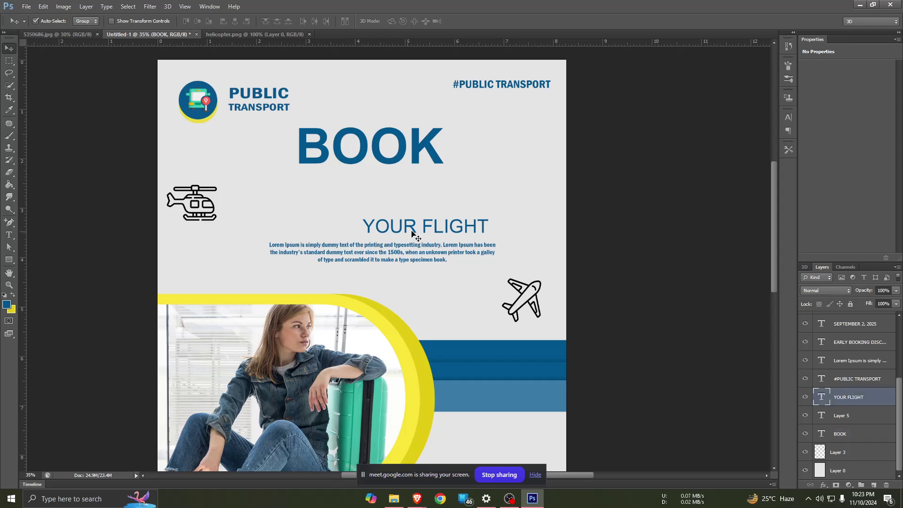
drag(385, 207, 400, 188)
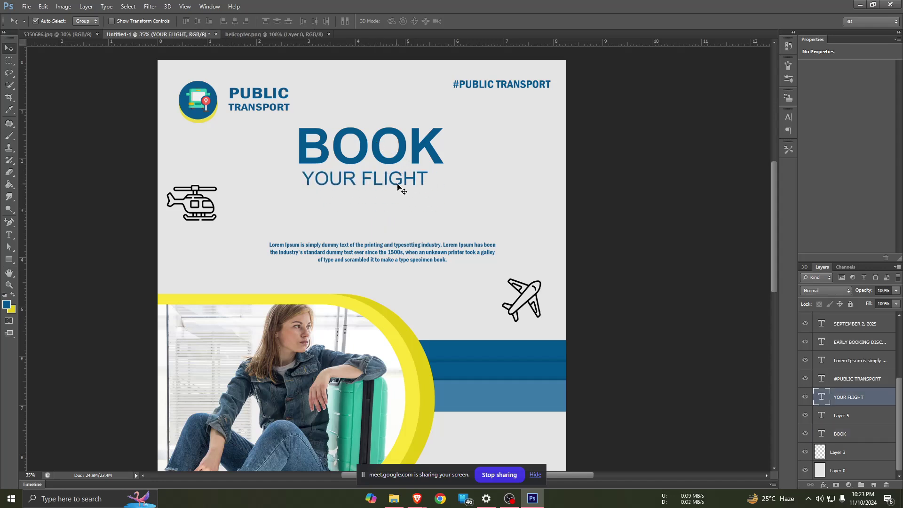
key(ctrl+t)
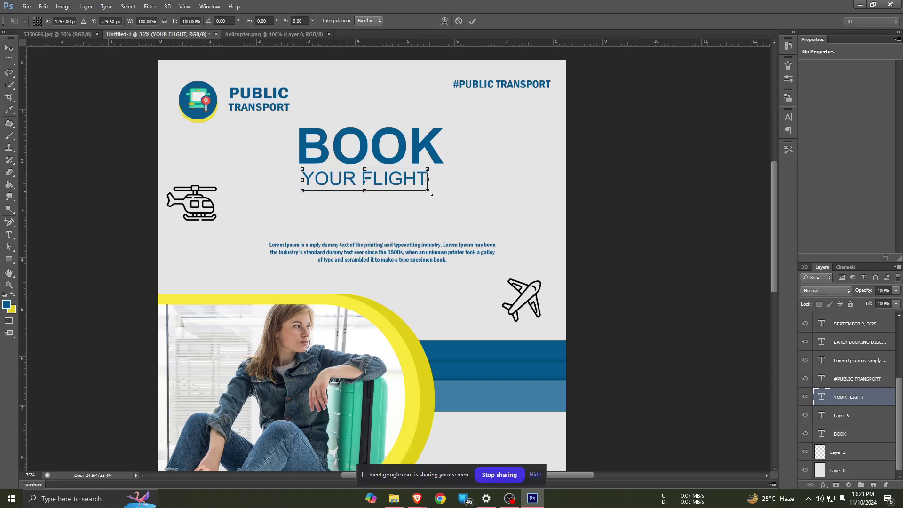
mouse_move(427, 191)
mouse_down()
mouse_move(439, 193)
mouse_move(418, 193)
mouse_up()
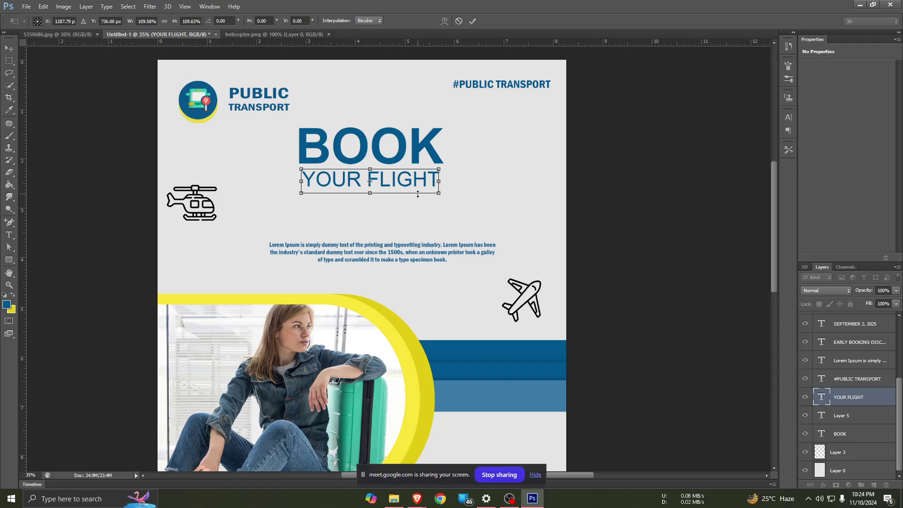
click(472, 20)
- Check the headline layout against the yellow reference flyer
click(90, 34)
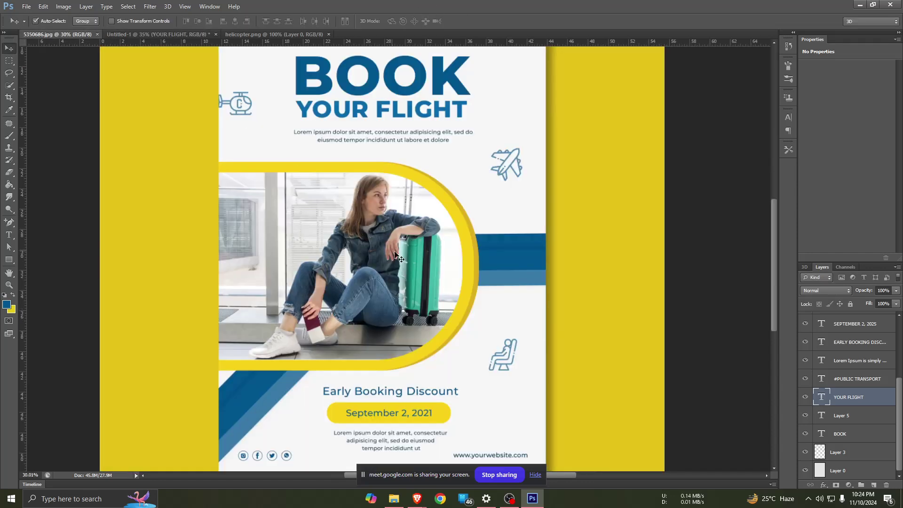
scroll(309, 64, up, 2)
scroll(309, 63, up, 2)
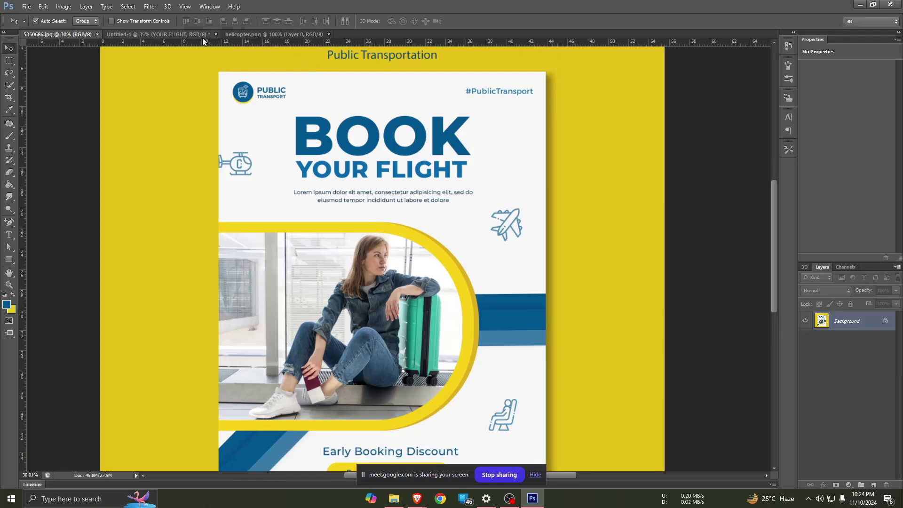
click(186, 34)
- Enlarge BOOK to about 164% and shift it up and left
click(381, 157)
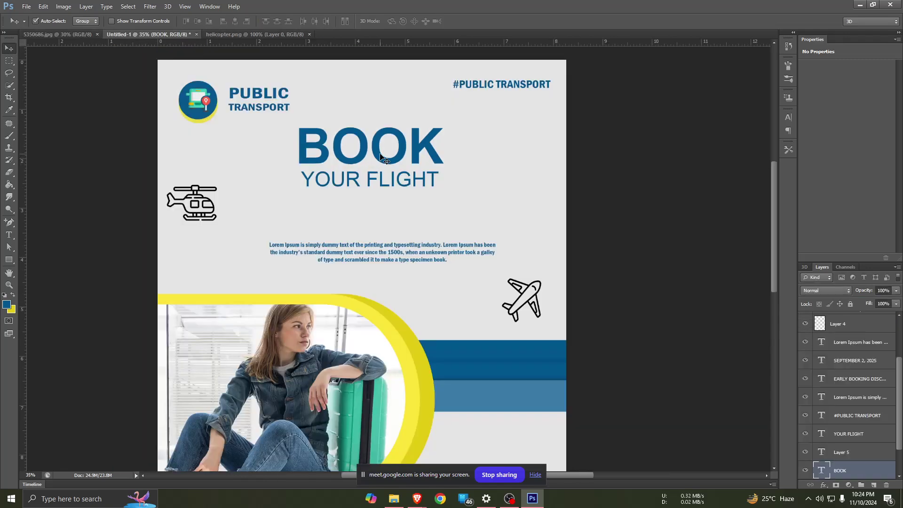
key(ctrl+t)
drag(444, 183, 541, 218)
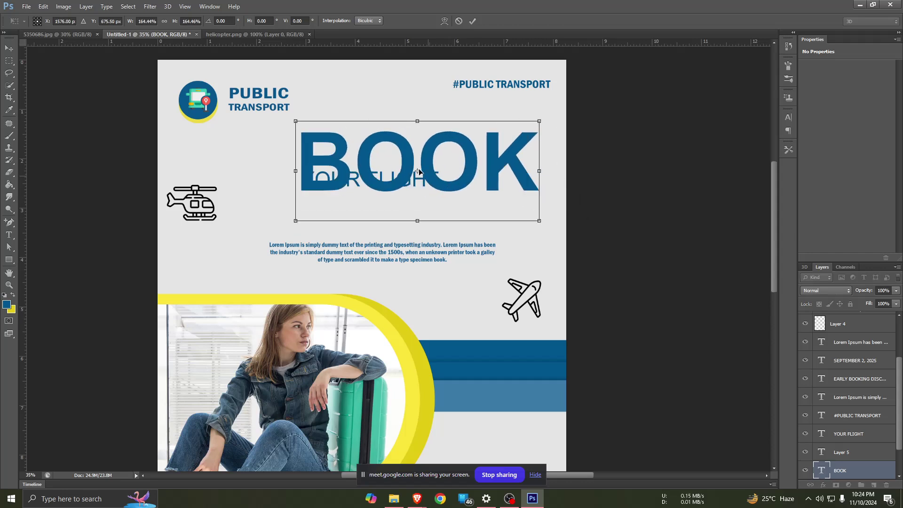
drag(441, 208, 414, 191)
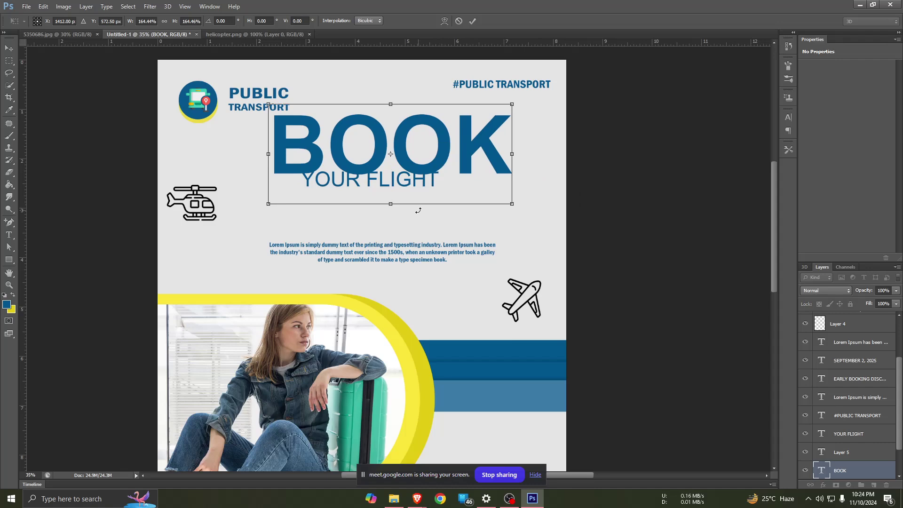
key(Return)
- Move YOUR FLIGHT below BOOK and enlarge it to about 146%
drag(393, 185, 395, 216)
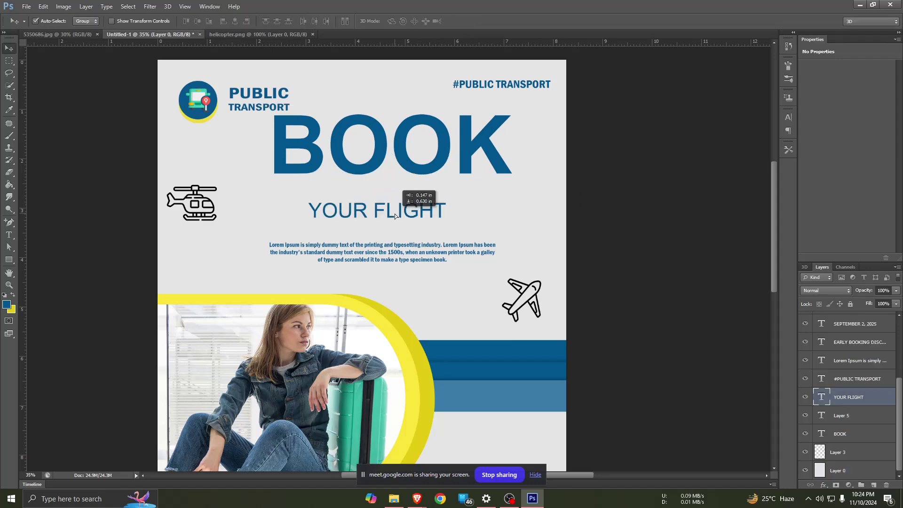
key(ctrl+t)
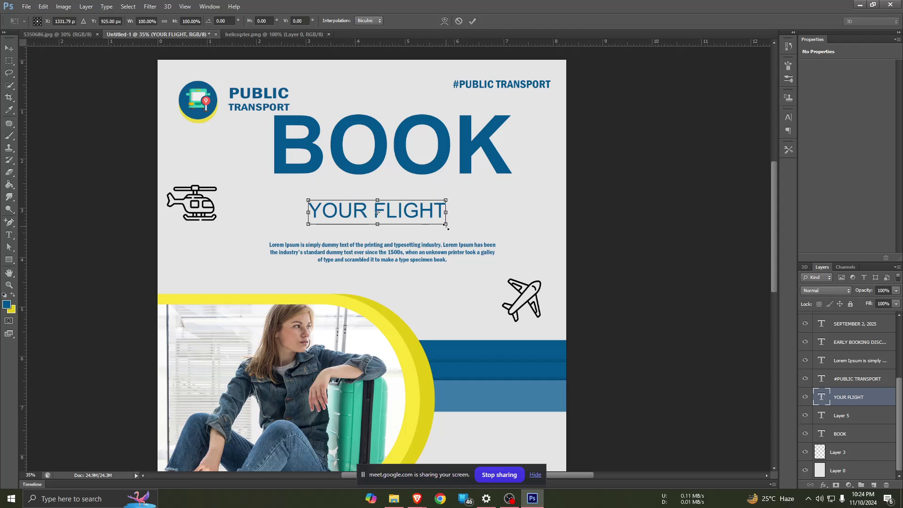
mouse_move(446, 225)
mouse_down()
mouse_move(509, 235)
mouse_move(427, 204)
mouse_up()
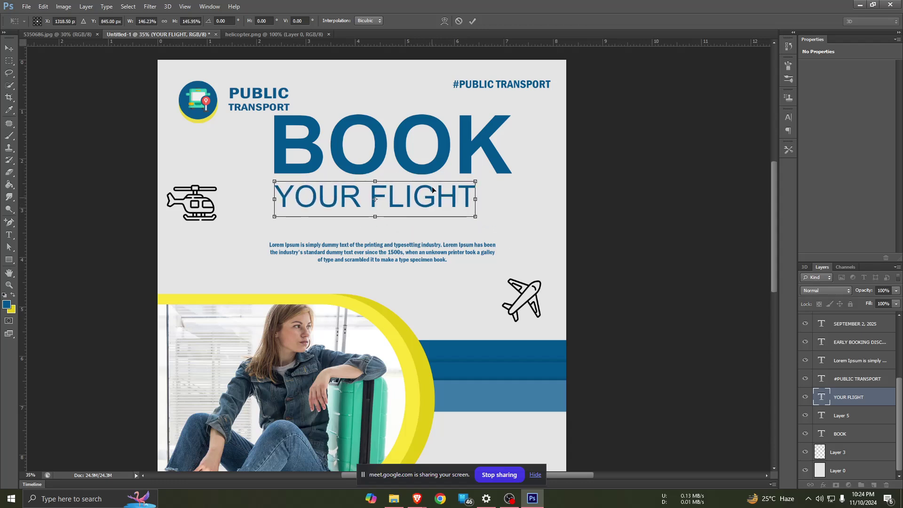
key(Return)
- Shrink BOOK slightly to match YOUR FLIGHT and nudge it down toward it
ctrl+click(435, 155)
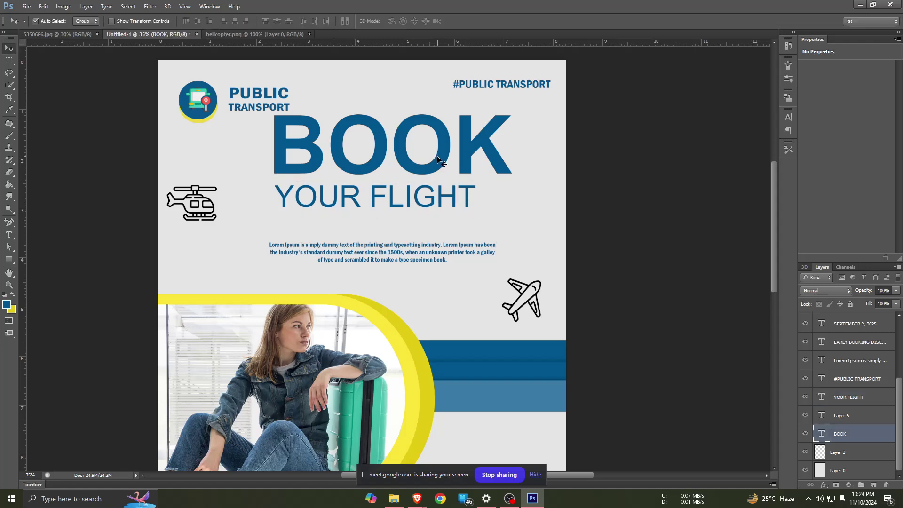
key(ctrl+t)
drag(496, 193, 490, 186)
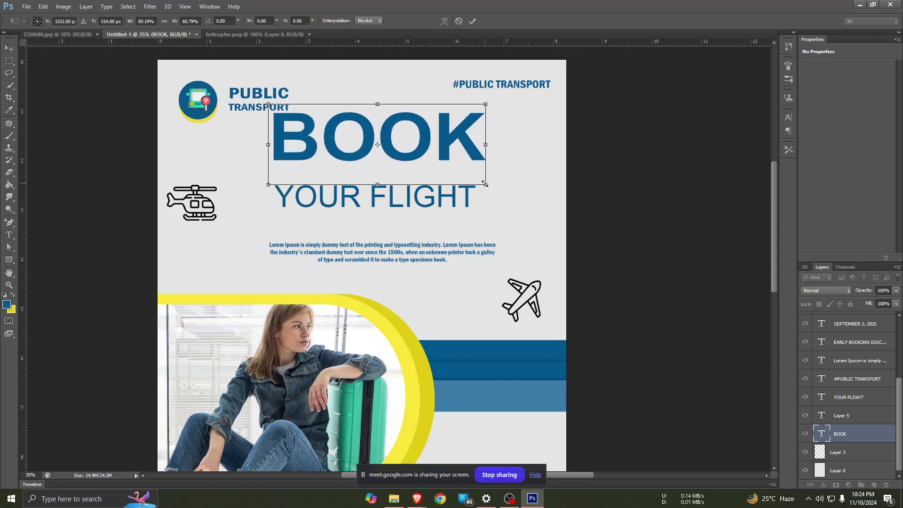
key(Return)
drag(393, 150, 395, 161)
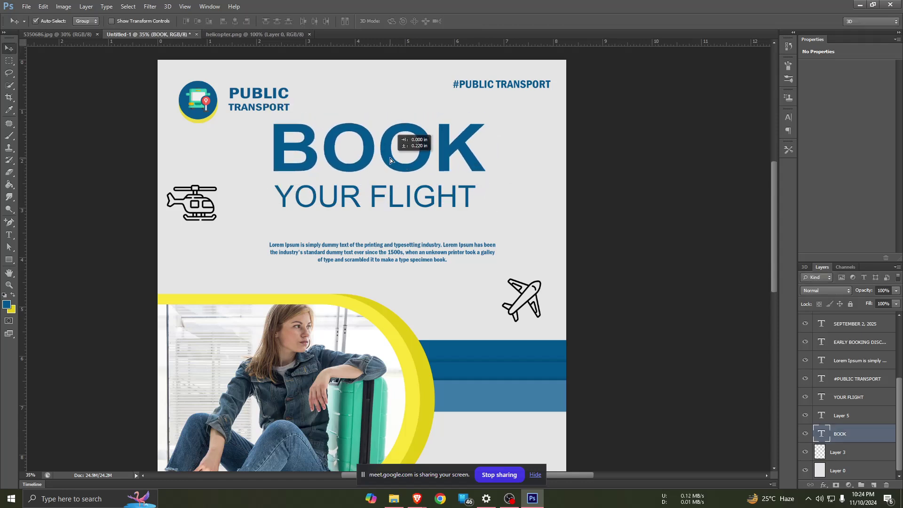
- Move both headings together, undo that move, and nudge the Lorem Ipsum paragraph
click(370, 245)
scroll(414, 242, down, 1)
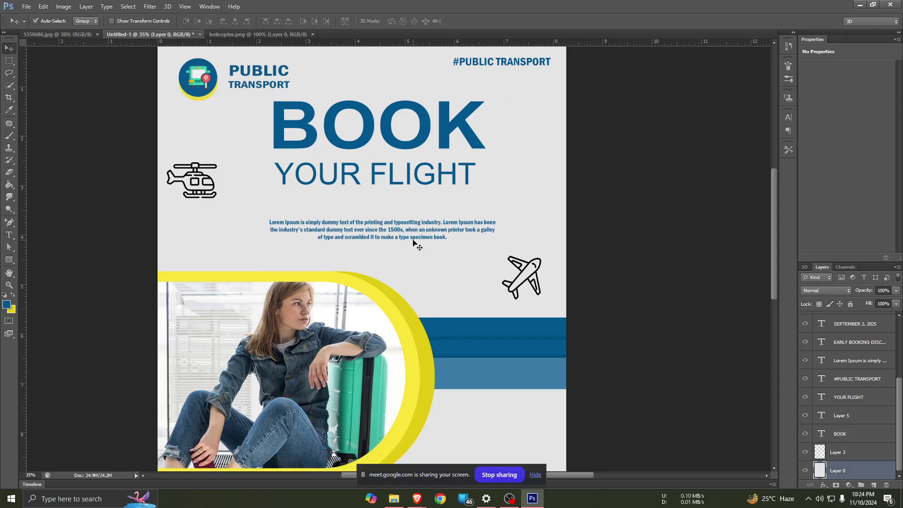
alt+scroll(413, 240, down, 3)
alt+scroll(413, 241, up, 1)
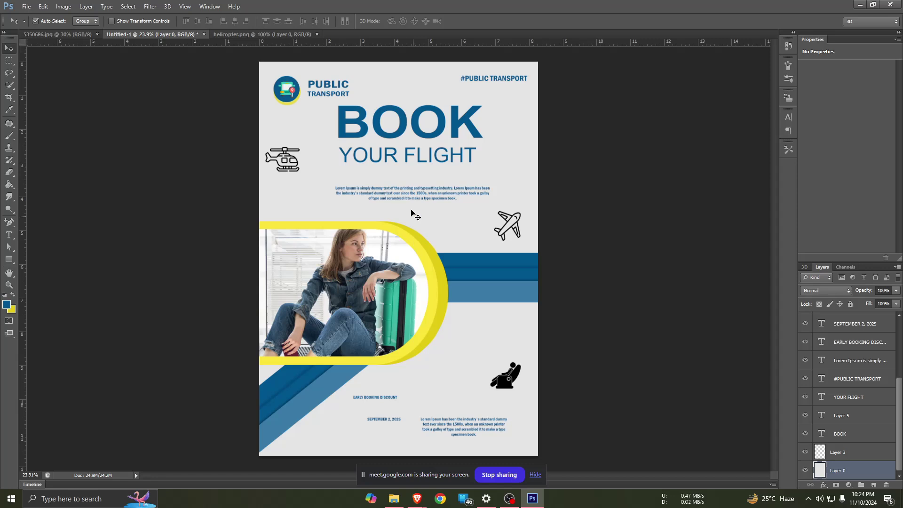
click(427, 157)
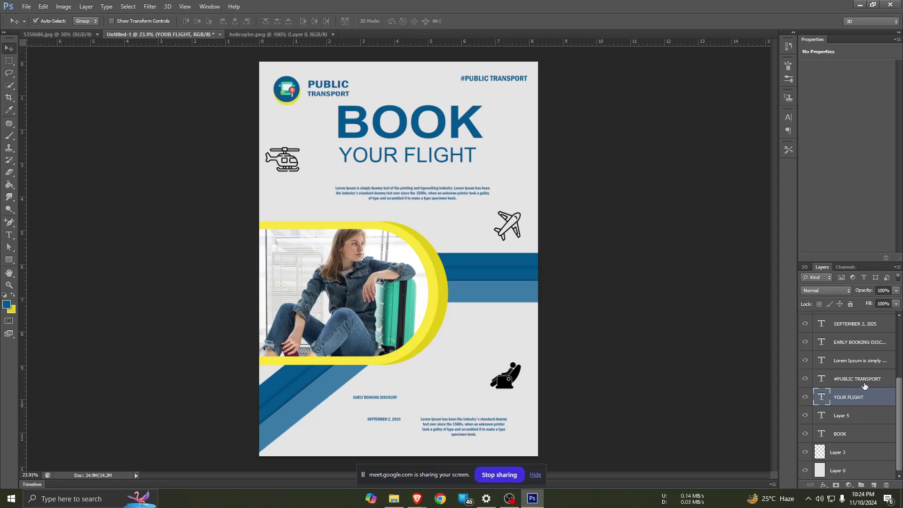
click(446, 138)
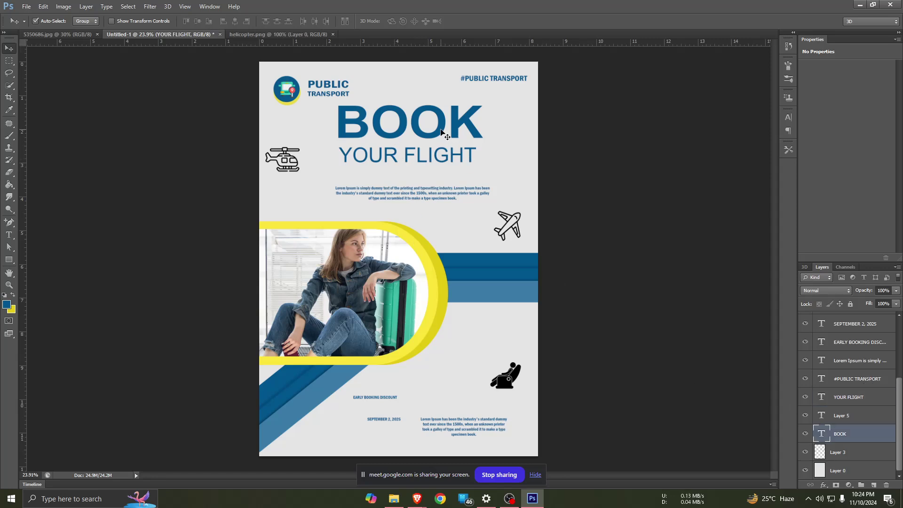
ctrl+click(837, 401)
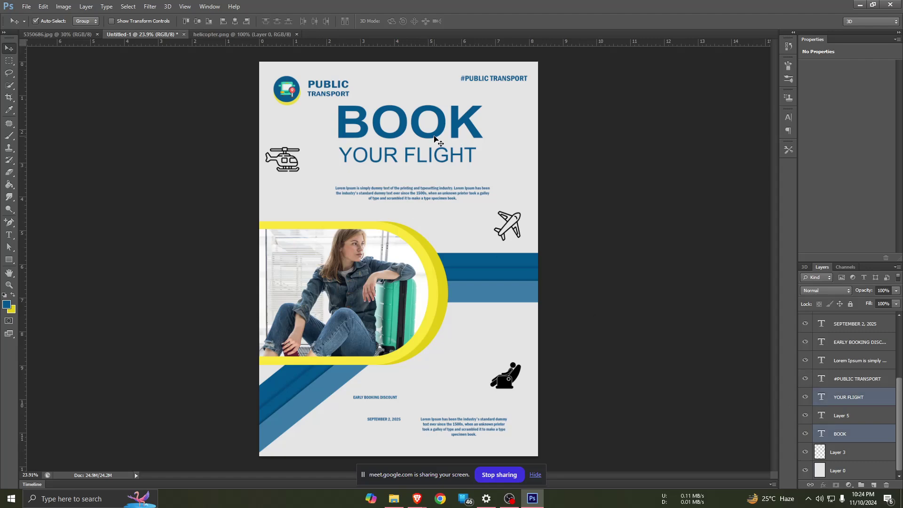
drag(434, 135, 424, 143)
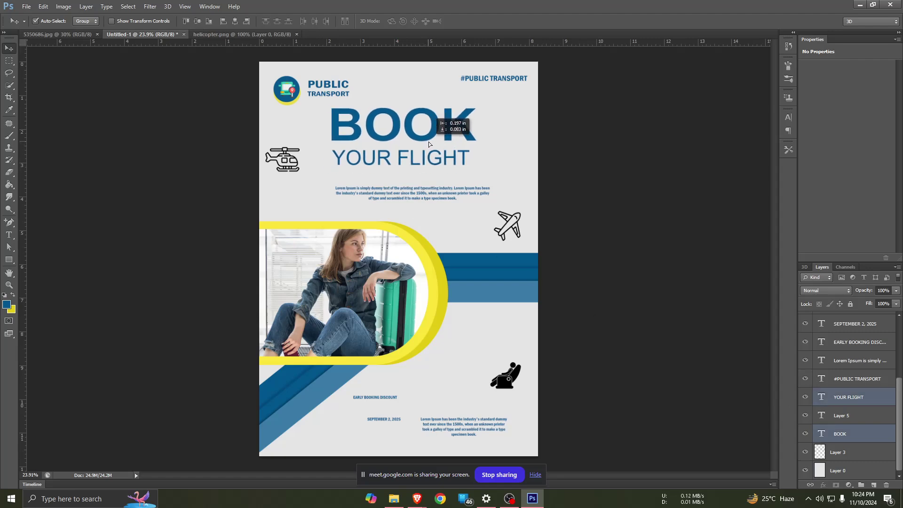
key(ctrl+z)
drag(442, 198, 437, 197)
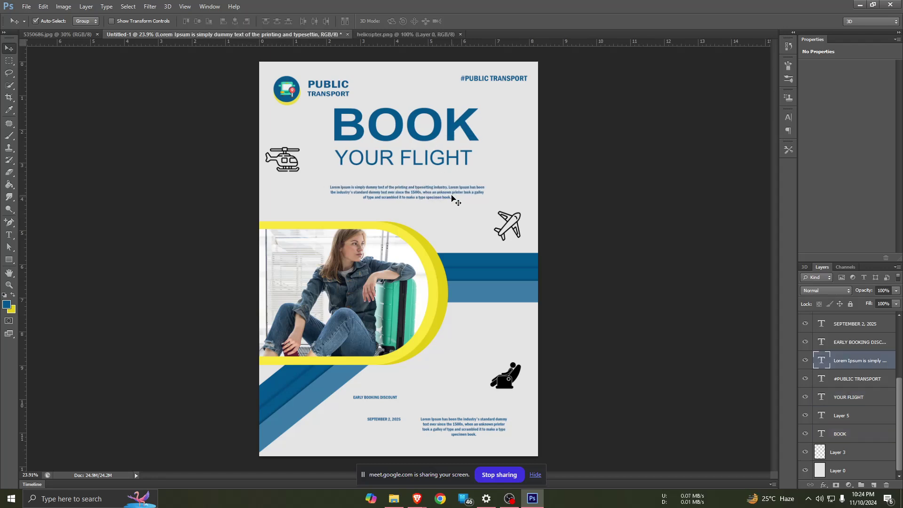
- Enlarge and widen the Lorem Ipsum paragraph, centring it under the headings
key(ctrl+t)
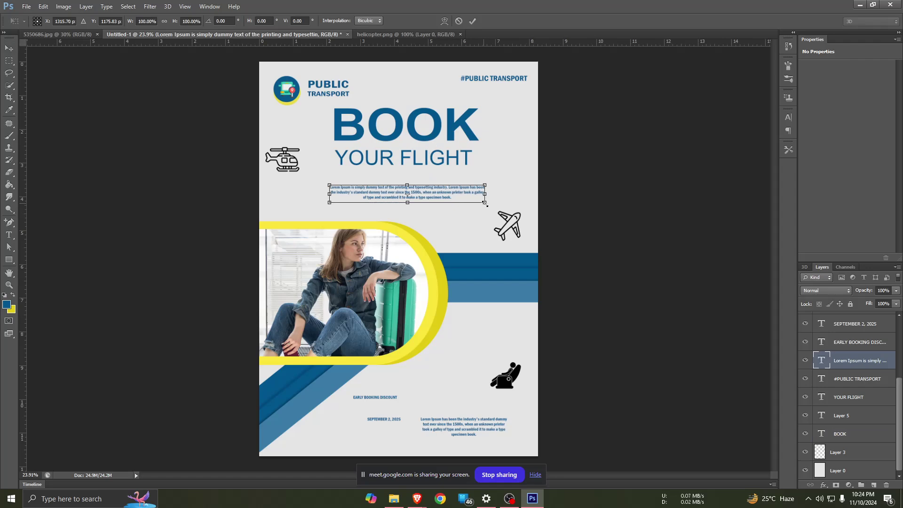
drag(485, 203, 506, 217)
drag(442, 193, 431, 194)
drag(496, 198, 529, 199)
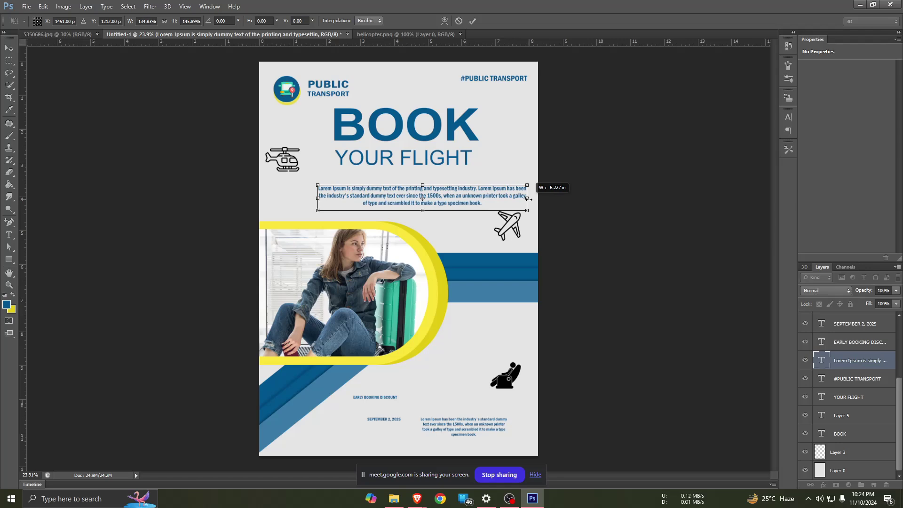
drag(429, 193, 414, 194)
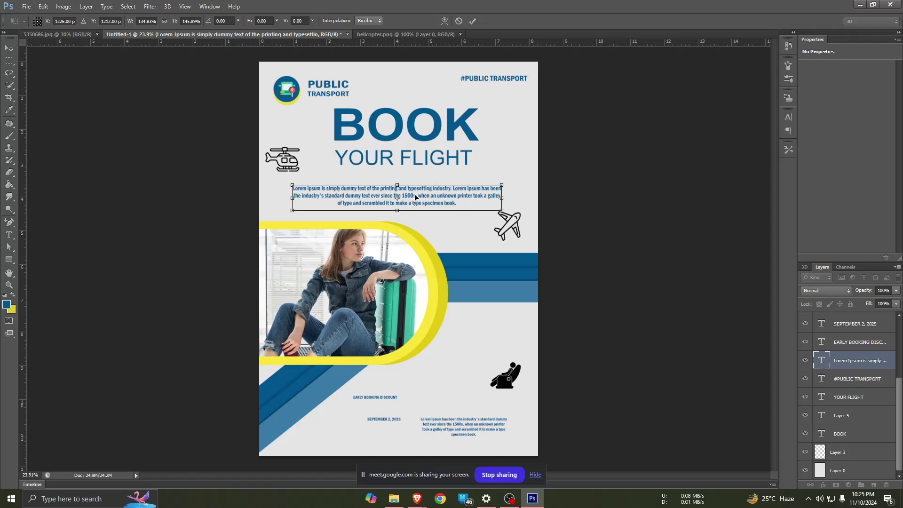
- Commit the paragraph's new size and bring up the yellow reference poster
key(Return)
click(450, 137)
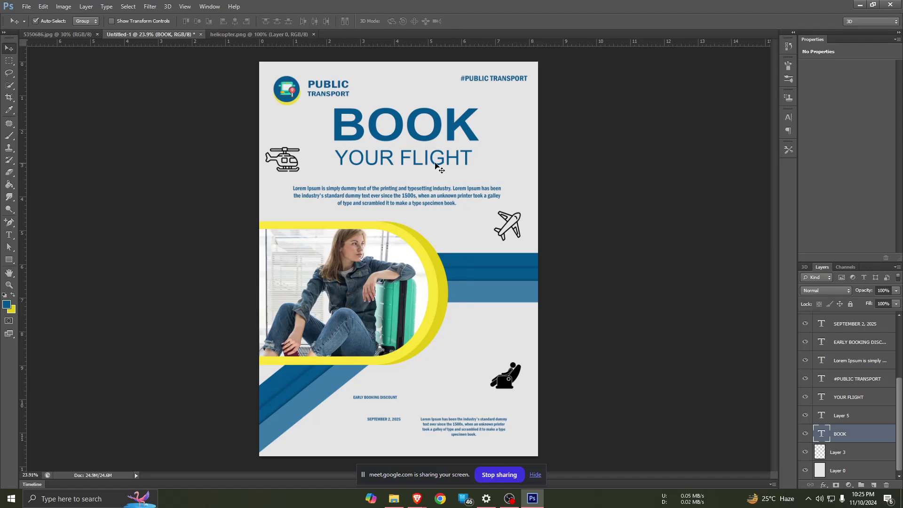
click(51, 34)
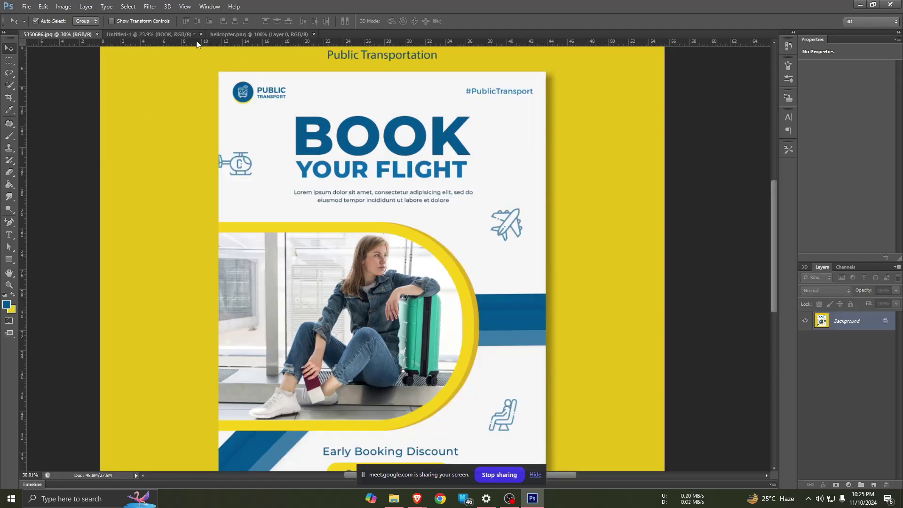
- Compare the flyer's lower text with the reference poster
click(160, 34)
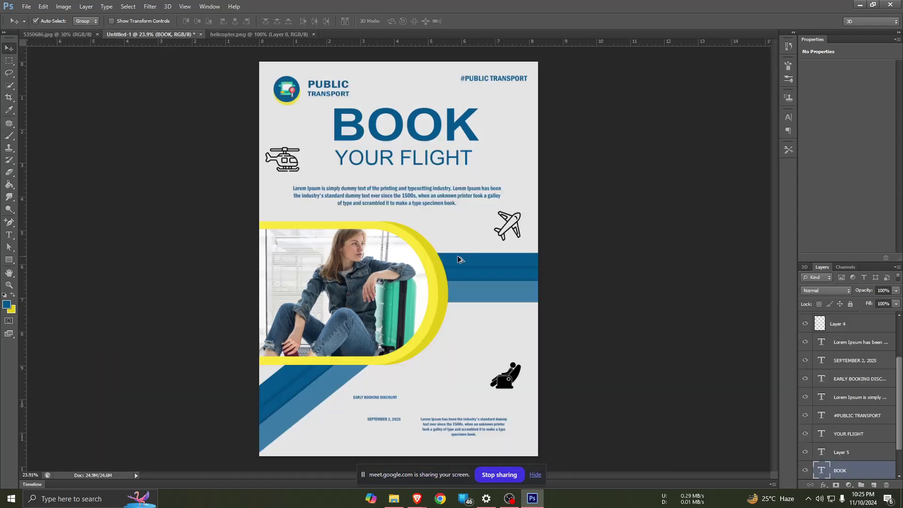
scroll(459, 259, up, 3)
scroll(390, 313, down, 3)
scroll(329, 367, down, 2)
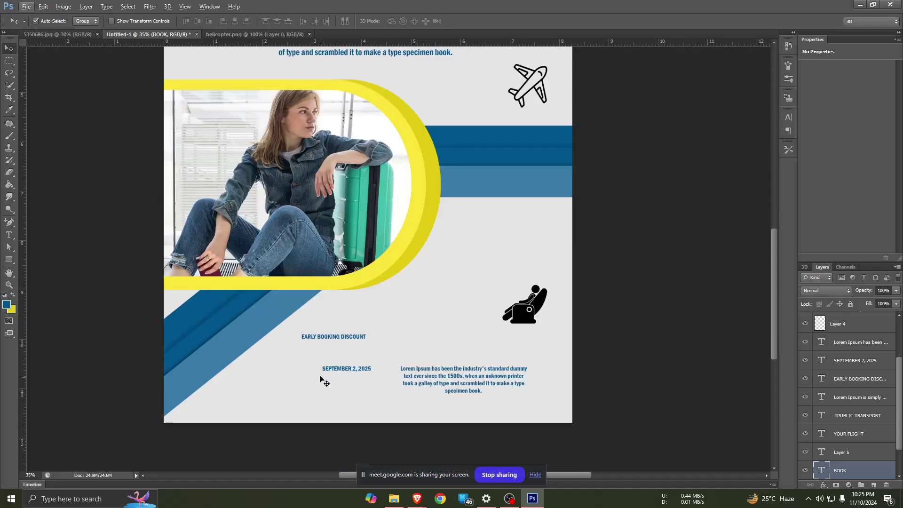
click(322, 340)
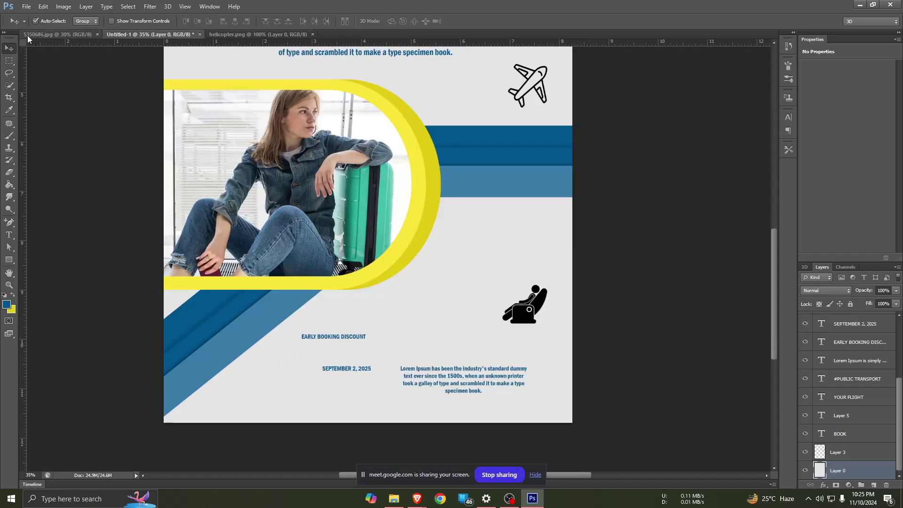
click(55, 35)
scroll(444, 380, down, 2)
scroll(454, 414, down, 1)
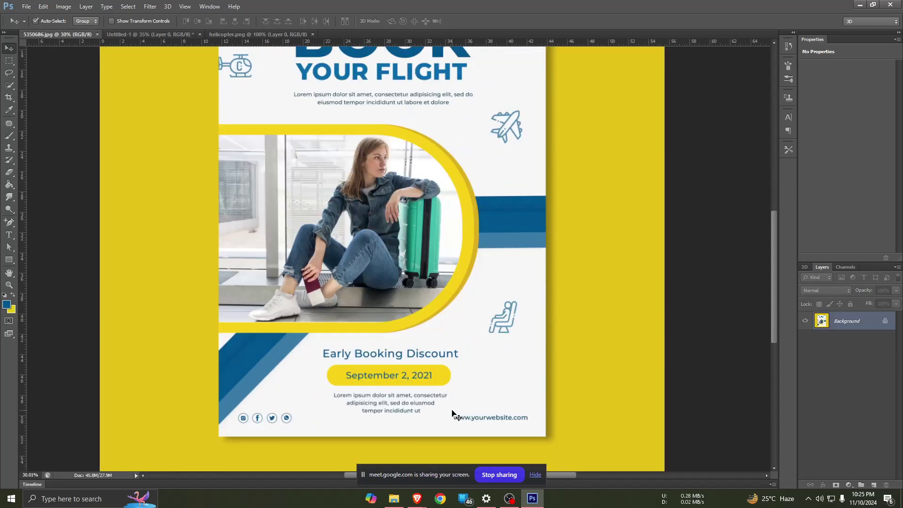
click(155, 34)
scroll(404, 331, up, 1)
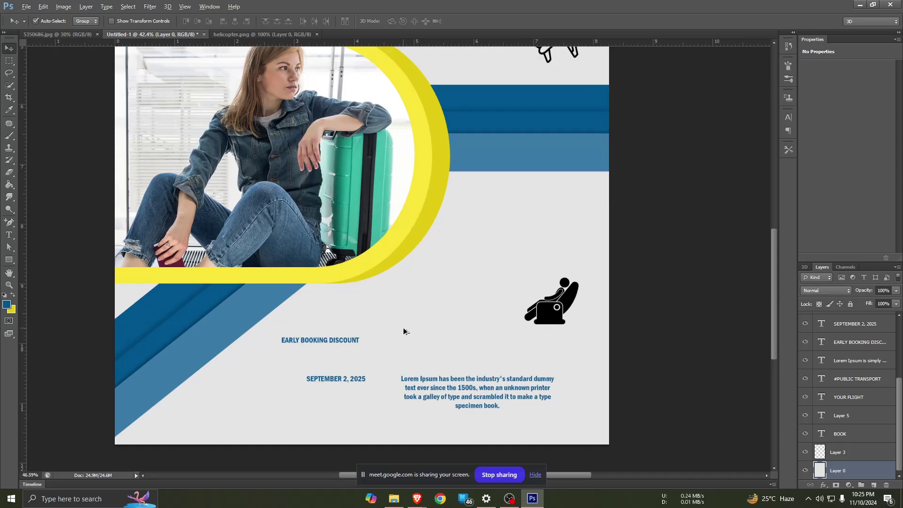
scroll(404, 331, up, 1)
- Set the EARLY BOOKING DISCOUNT text in Arial
click(316, 344)
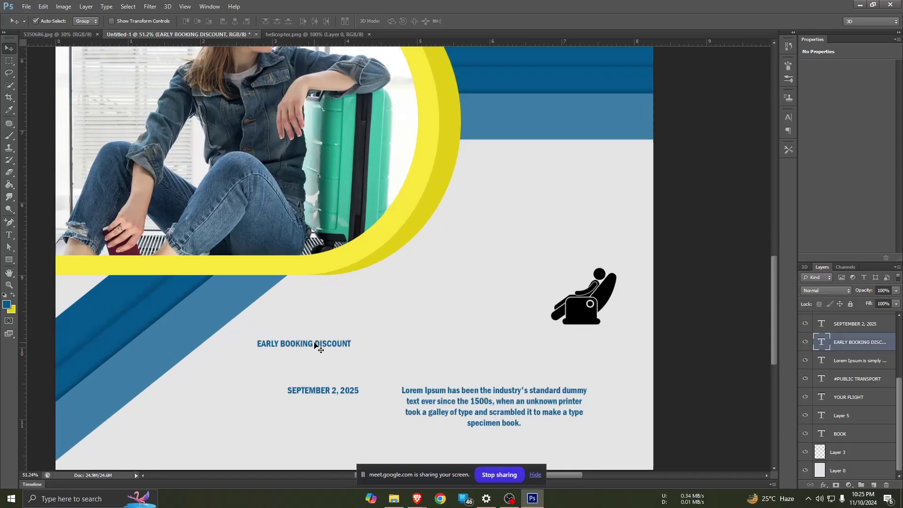
double_click(821, 343)
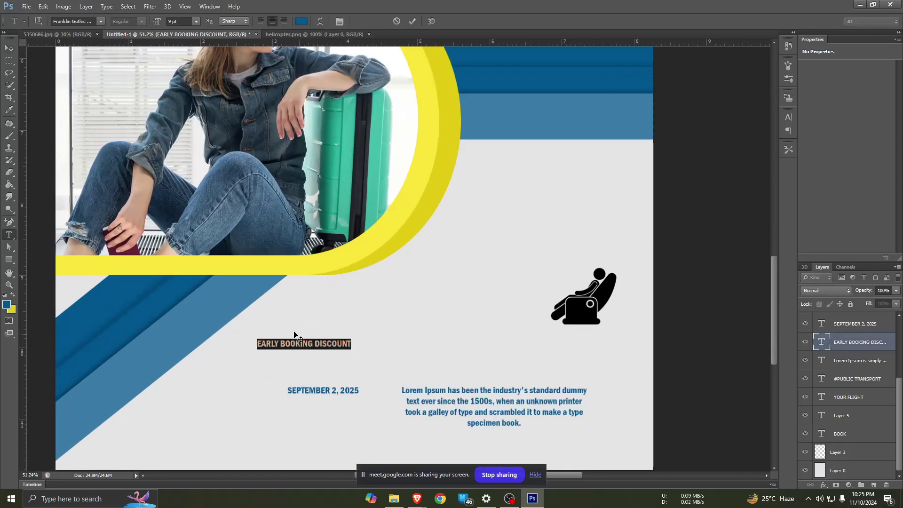
click(101, 21)
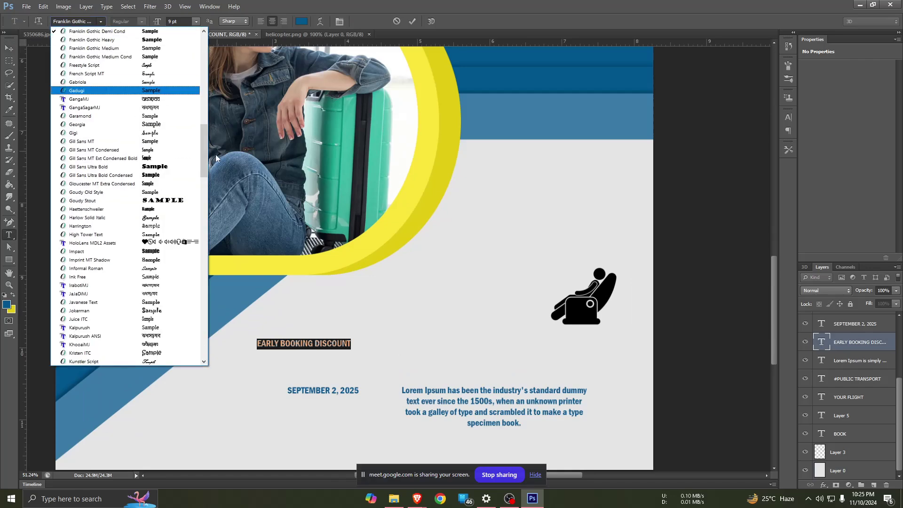
drag(207, 155, 203, 65)
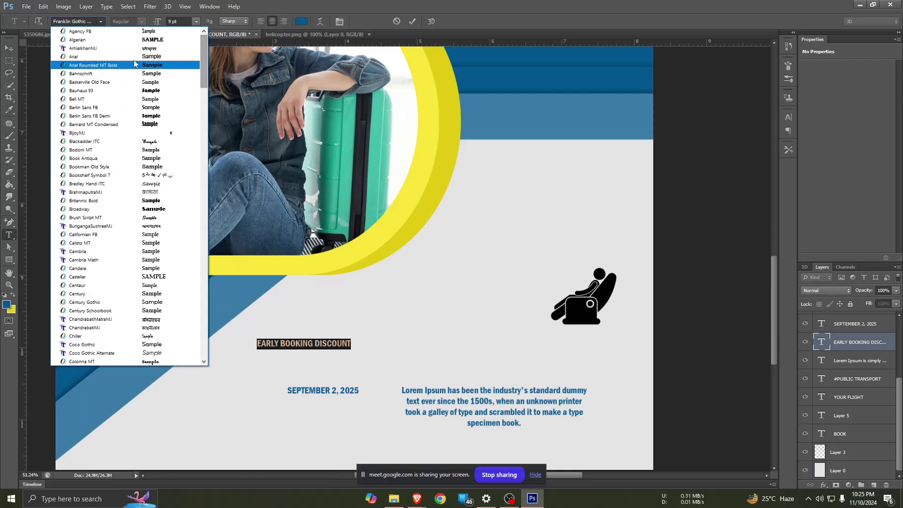
click(80, 56)
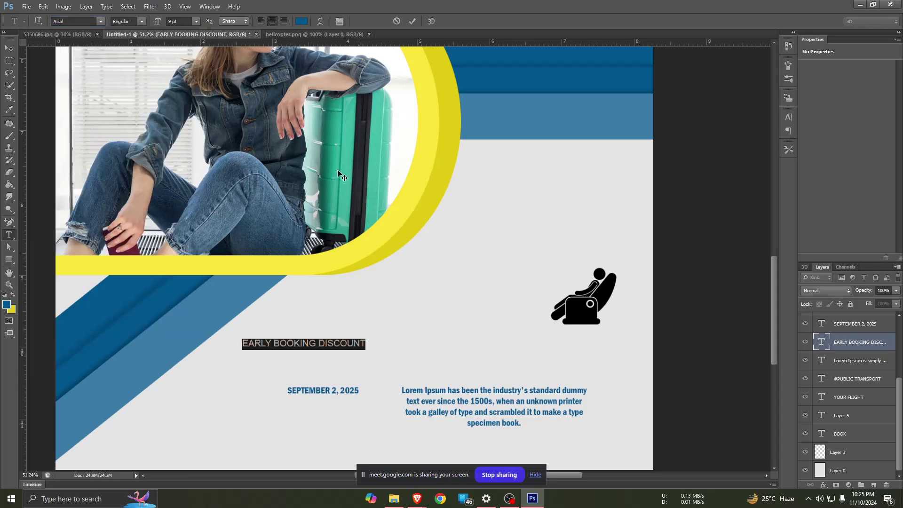
click(9, 48)
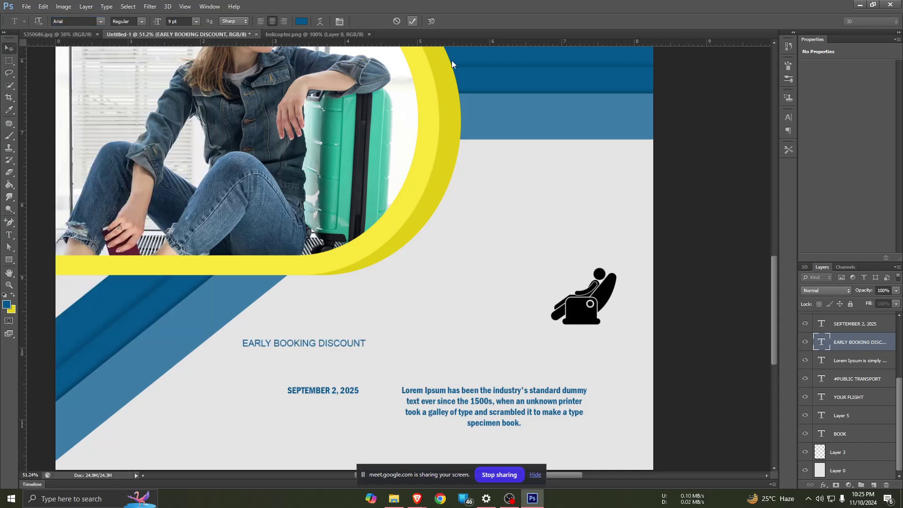
- Set the SEPTEMBER 2, 2025 date text in Arial
click(331, 389)
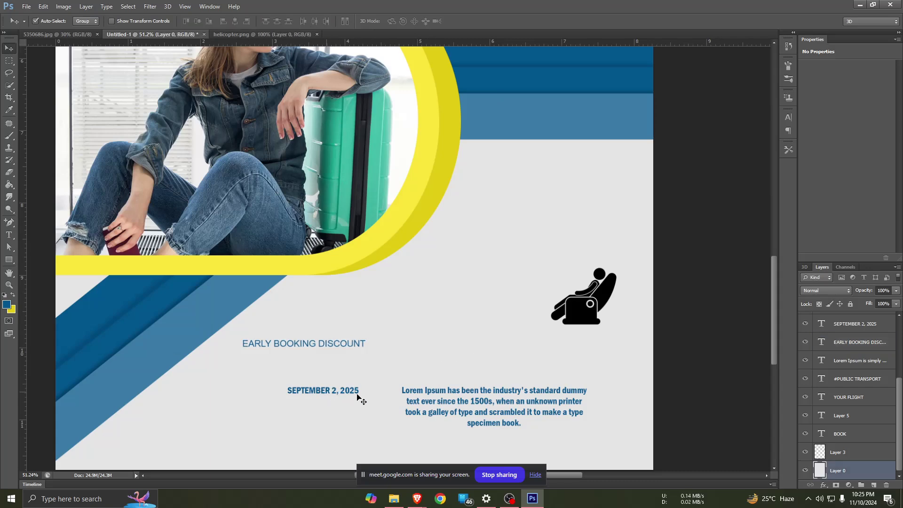
click(322, 392)
double_click(821, 324)
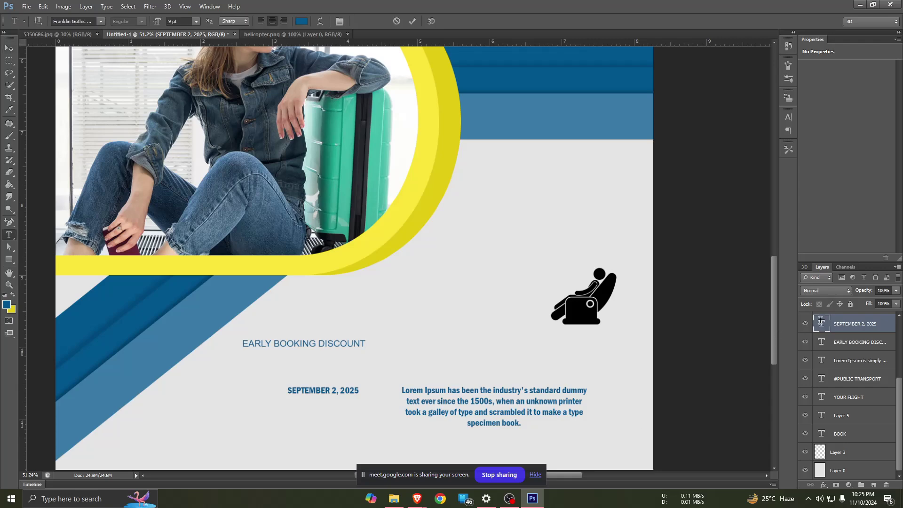
click(101, 22)
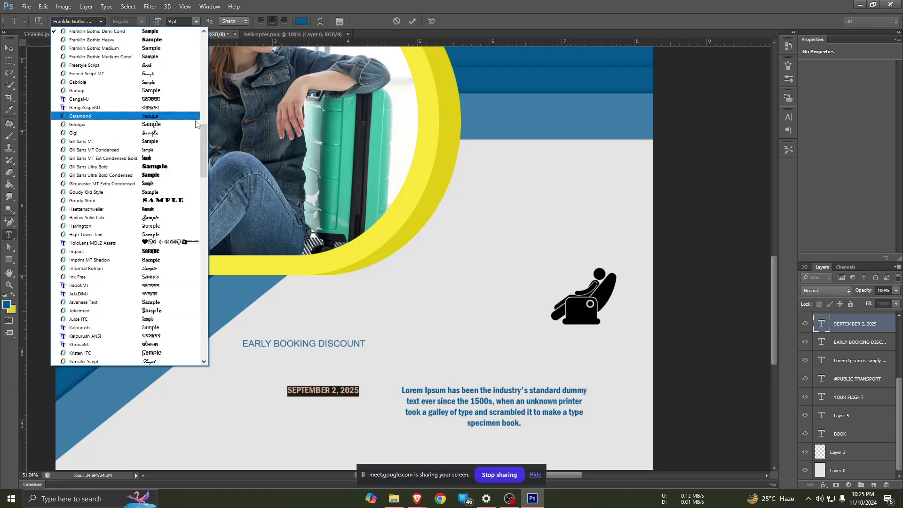
drag(204, 167, 208, 63)
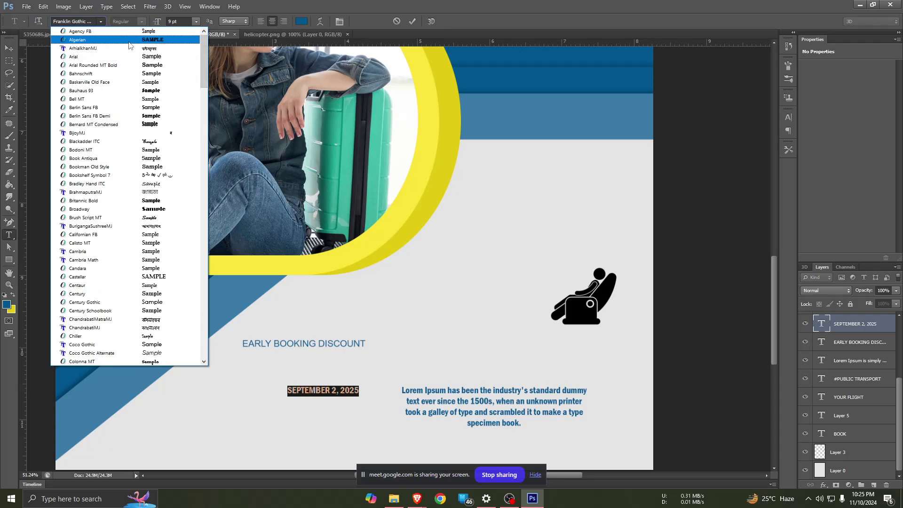
click(80, 57)
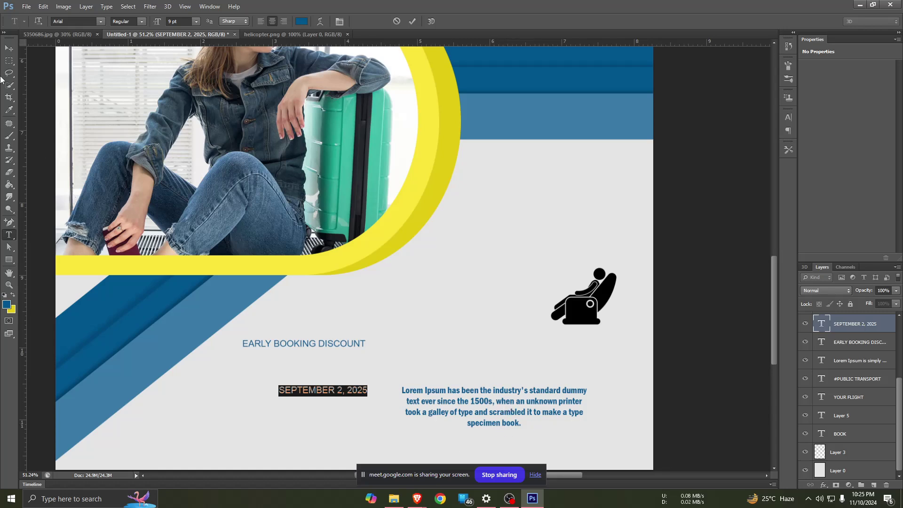
click(411, 21)
- Select the EARLY BOOKING DISCOUNT text for free transform
key(v)
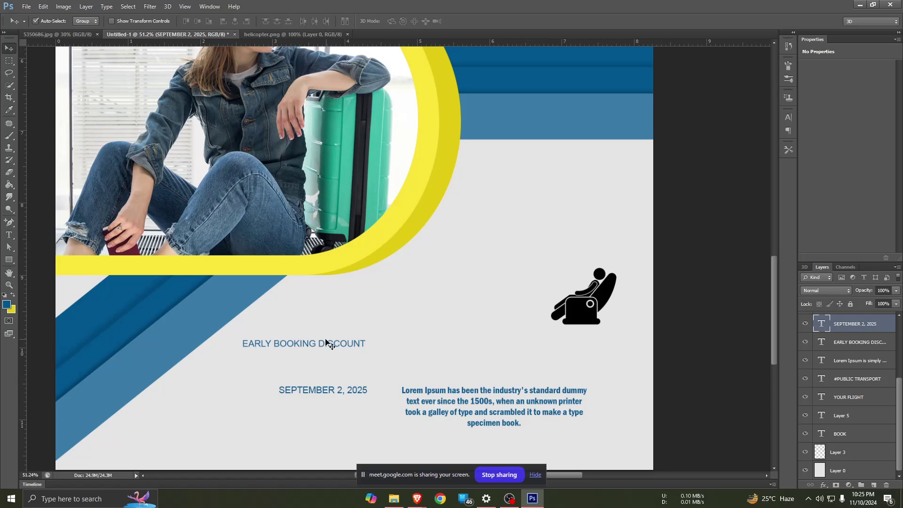
click(326, 344)
key(ctrl+t)
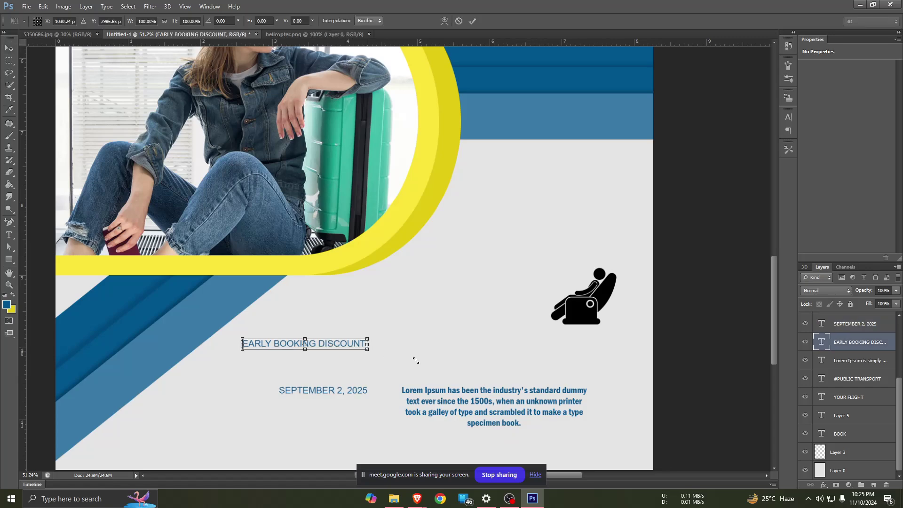
- Enlarge EARLY BOOKING DISCOUNT to about 183% and centre it above the date
drag(366, 356, 478, 370)
key(ctrl+z)
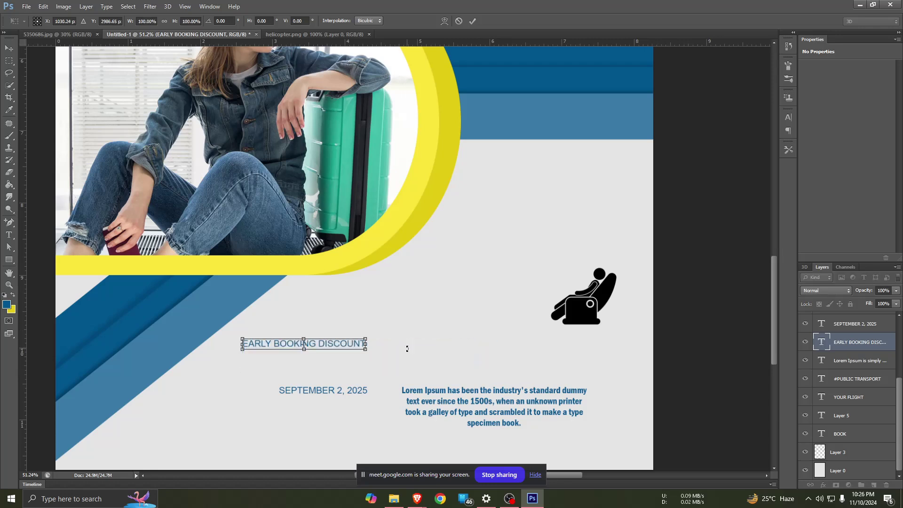
drag(419, 364, 439, 370)
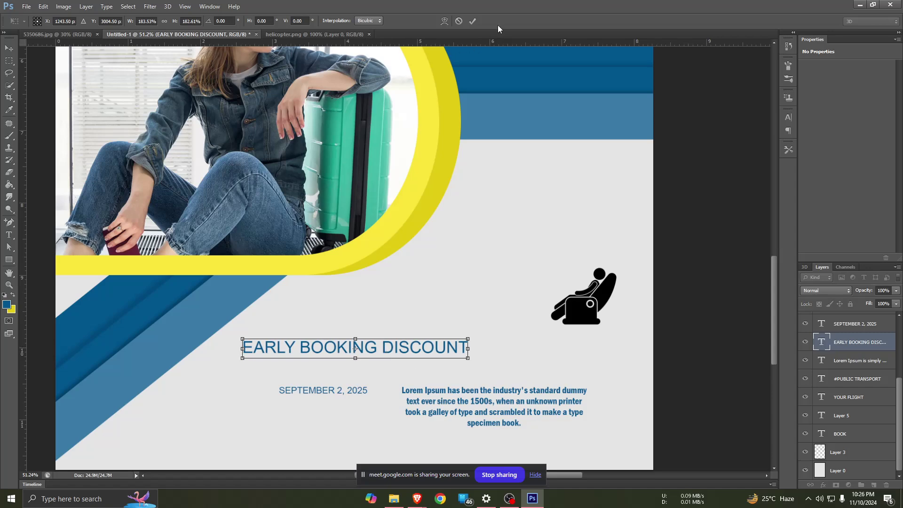
click(472, 20)
mouse_move(393, 350)
mouse_down()
mouse_move(426, 333)
mouse_move(402, 331)
mouse_up()
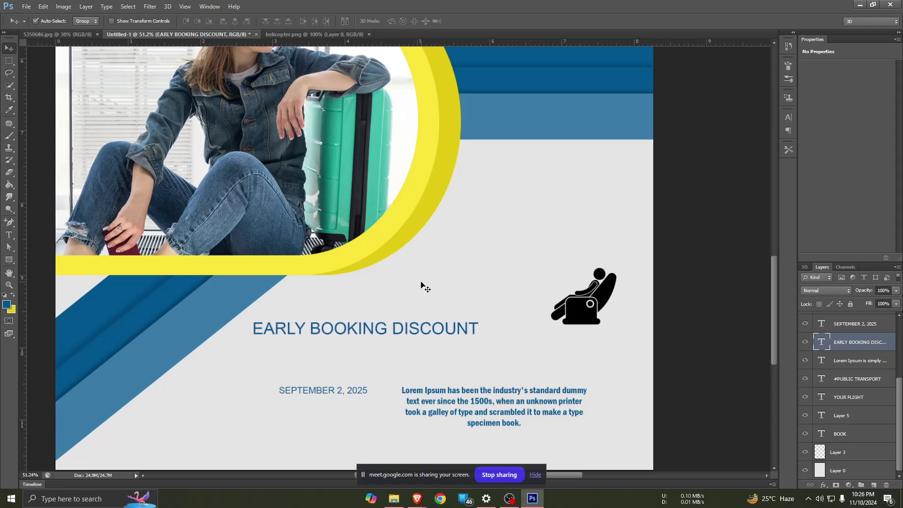
- Inspect the Rounded Rectangle 1 layer inside the Image and shapes group
scroll(414, 278, up, 2)
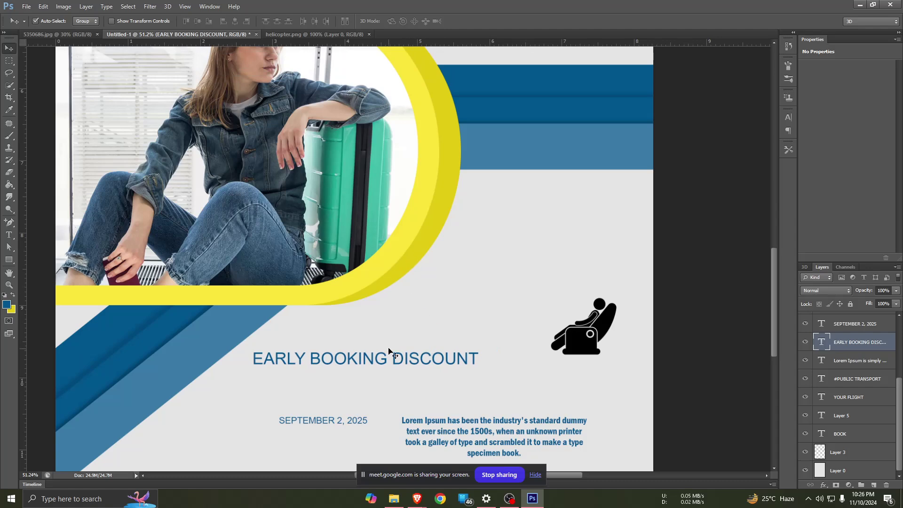
click(410, 225)
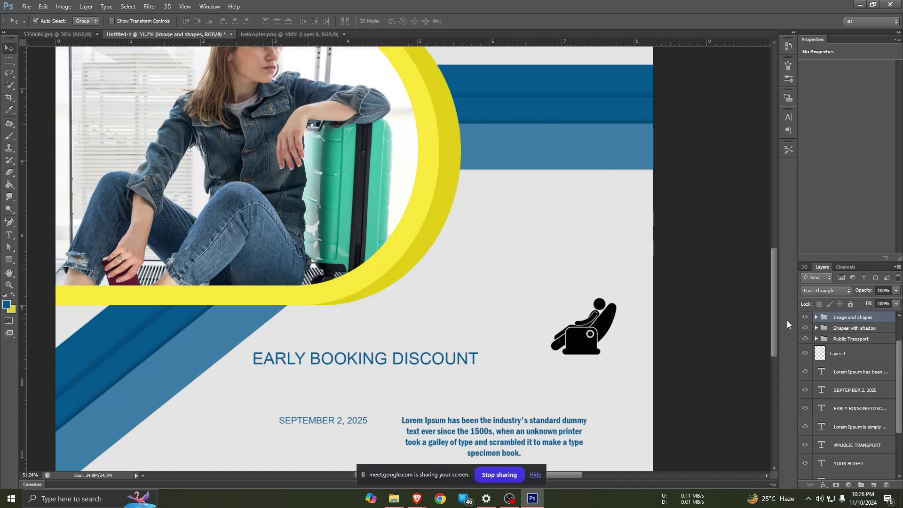
click(817, 316)
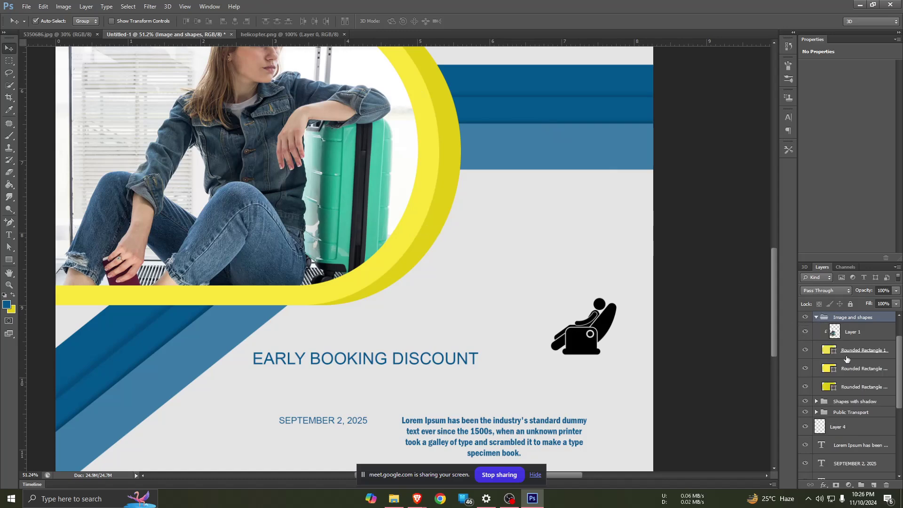
click(846, 359)
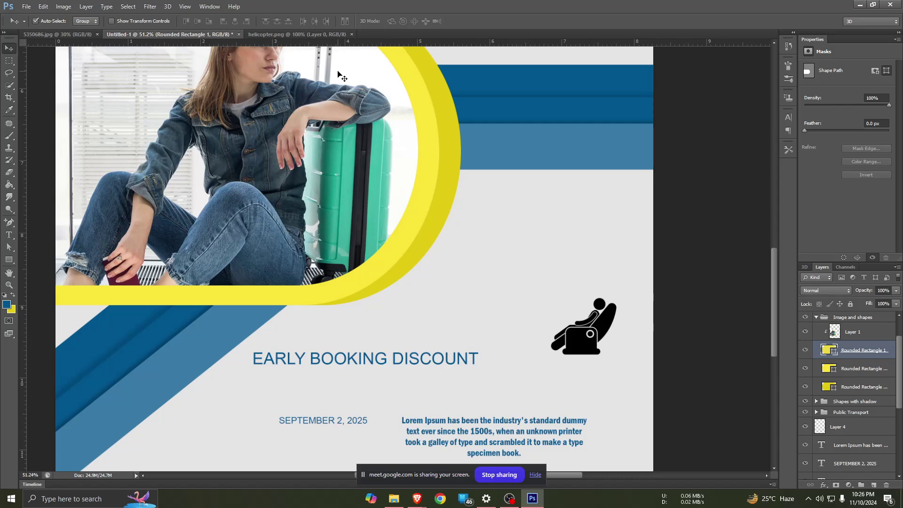
click(817, 317)
- Move the date under EARLY BOOKING DISCOUNT, shrink it slightly, then view the reference
click(375, 370)
mouse_move(326, 425)
mouse_down()
mouse_move(368, 396)
mouse_move(359, 394)
mouse_move(463, 407)
mouse_move(376, 397)
mouse_up()
key(ctrl+t)
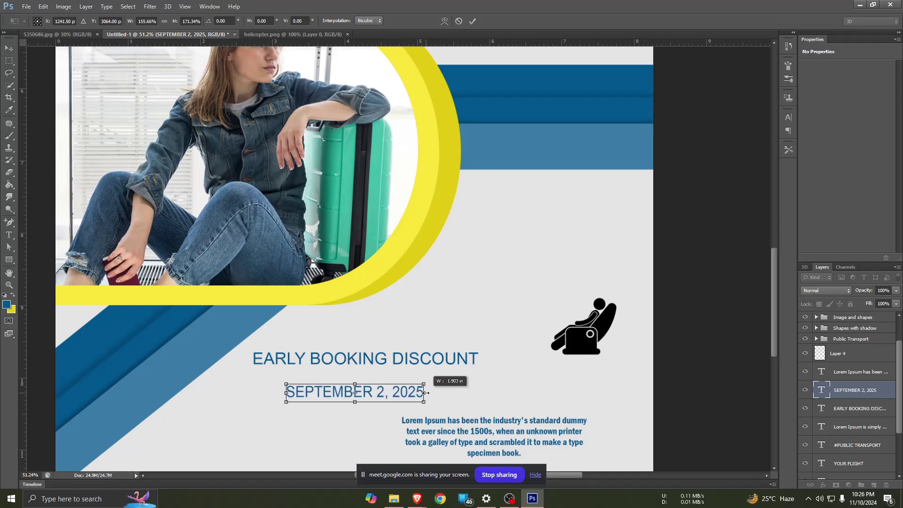
key(Return)
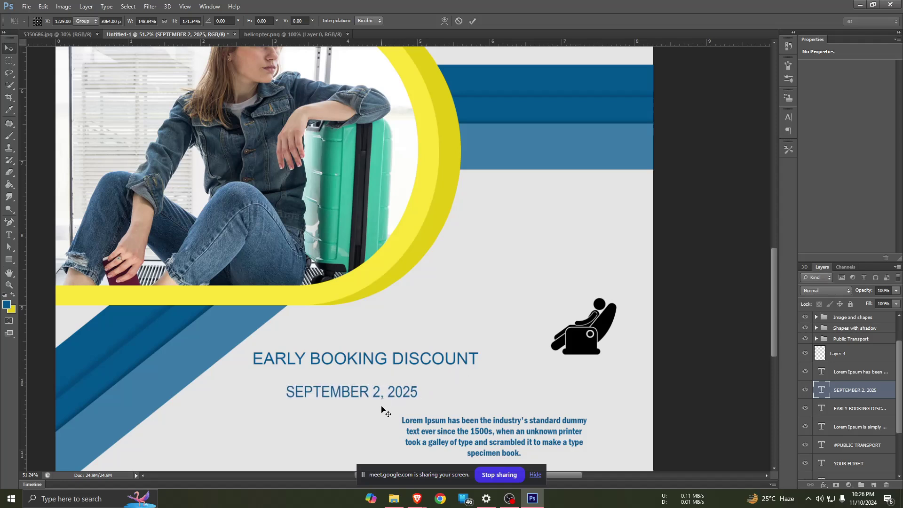
drag(371, 395, 376, 394)
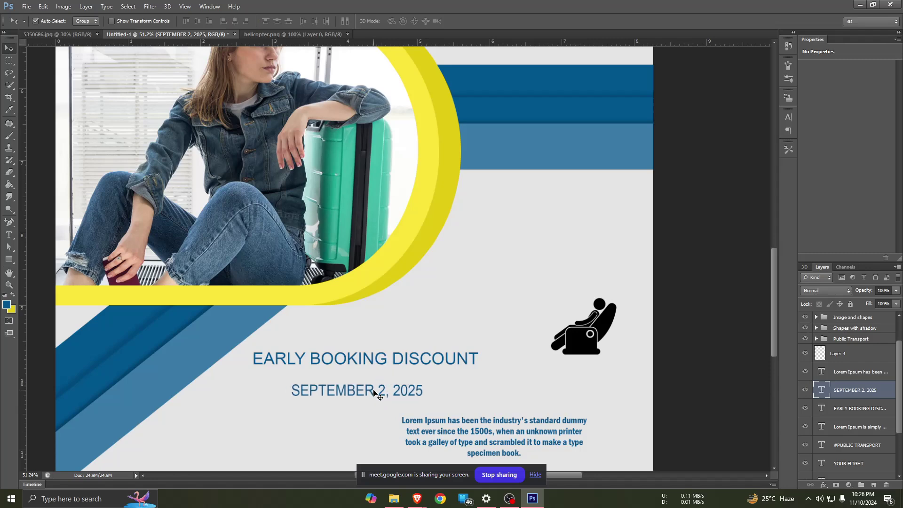
key(ctrl+t)
drag(422, 400, 418, 397)
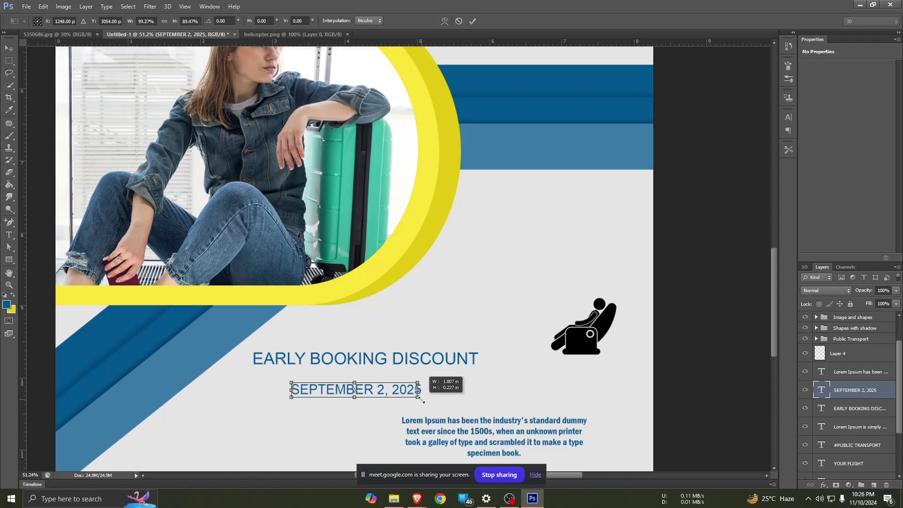
key(Return)
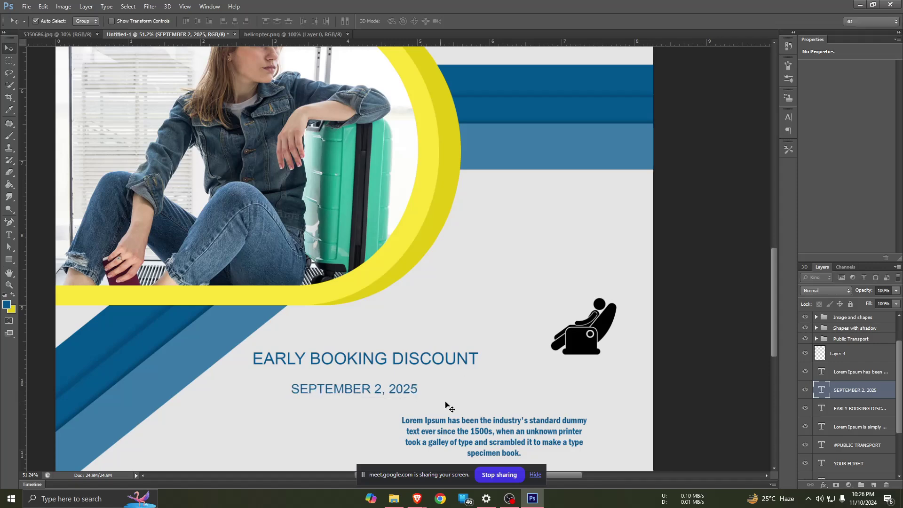
click(447, 407)
key(ctrl+shift+Tab)
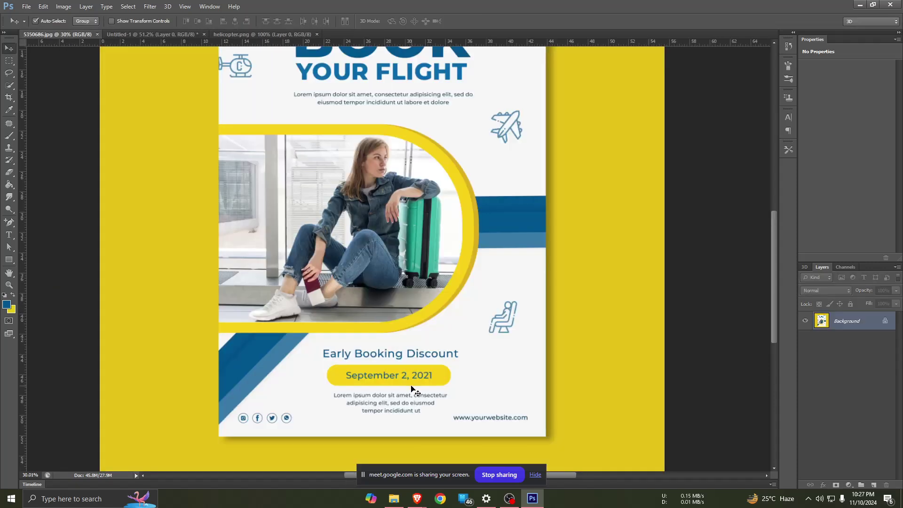
- Draw a yellow rounded pill behind the September date and centre it
click(144, 32)
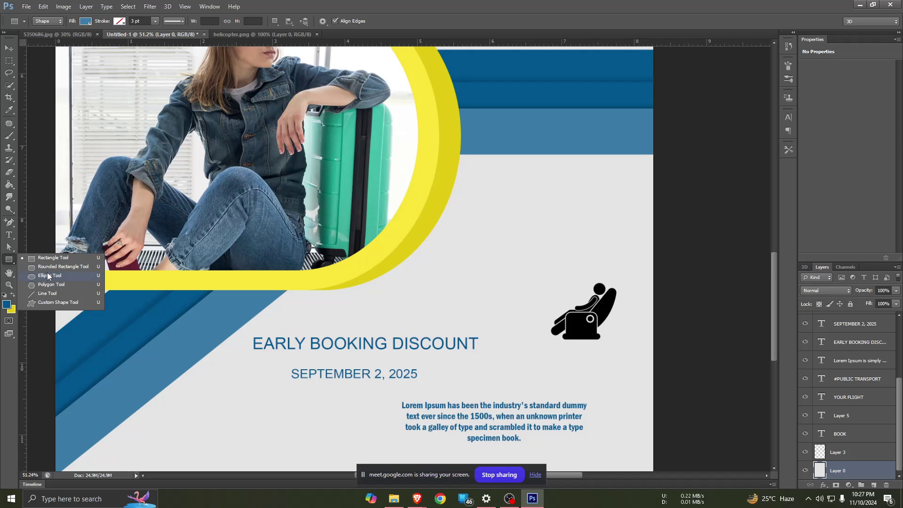
drag(11, 262, 49, 267)
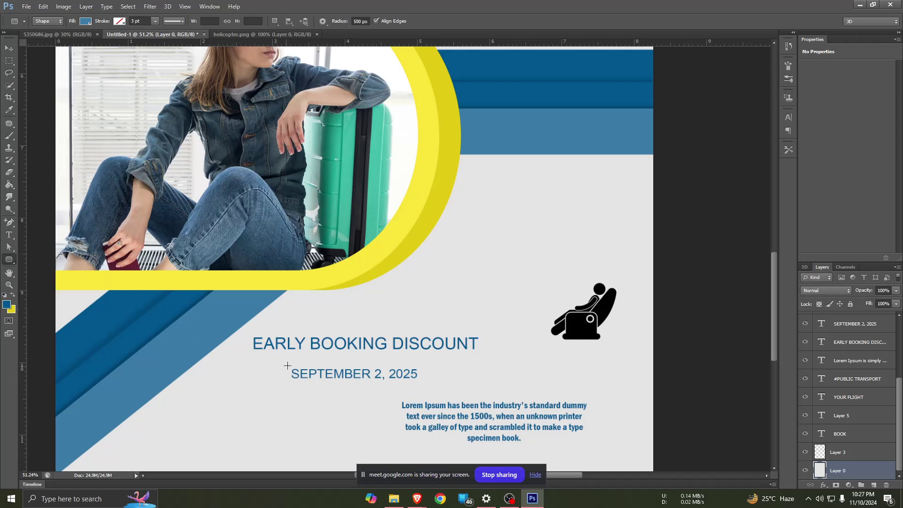
drag(286, 366, 430, 390)
key(alt+BackSpace)
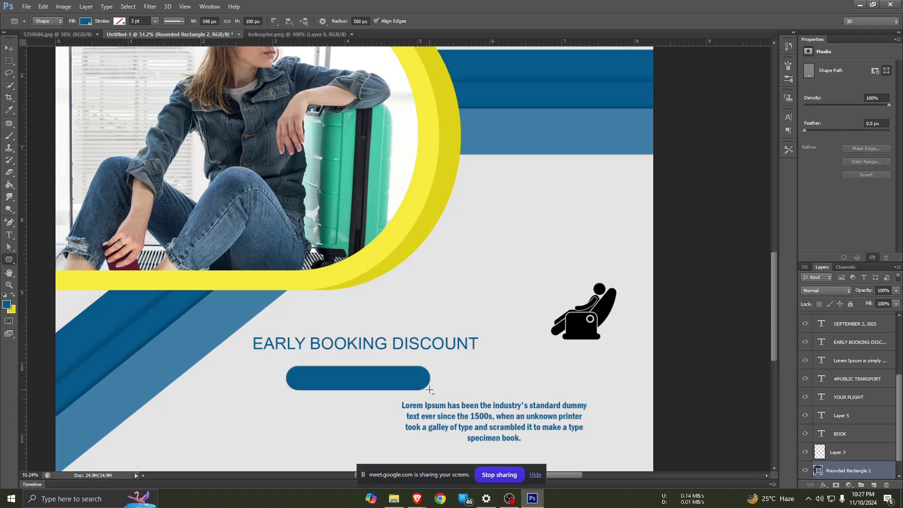
key(ctrl+BackSpace)
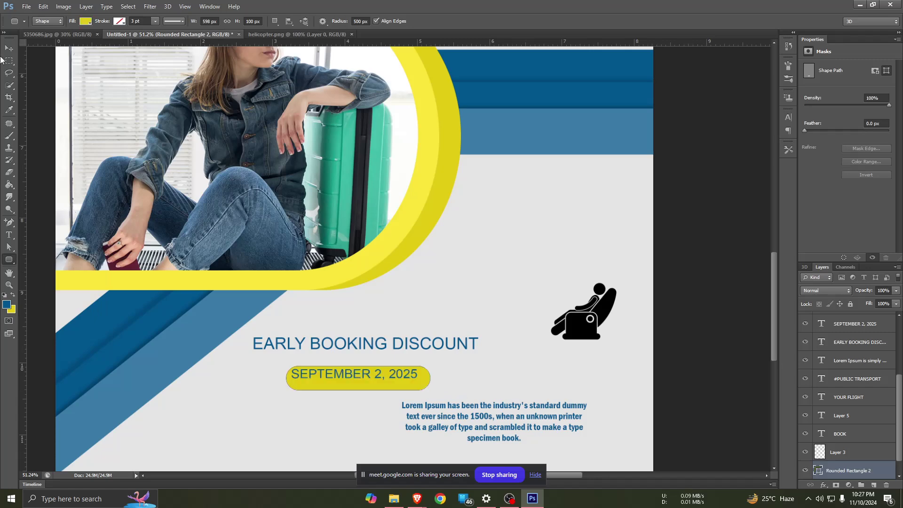
click(9, 48)
drag(355, 387, 352, 384)
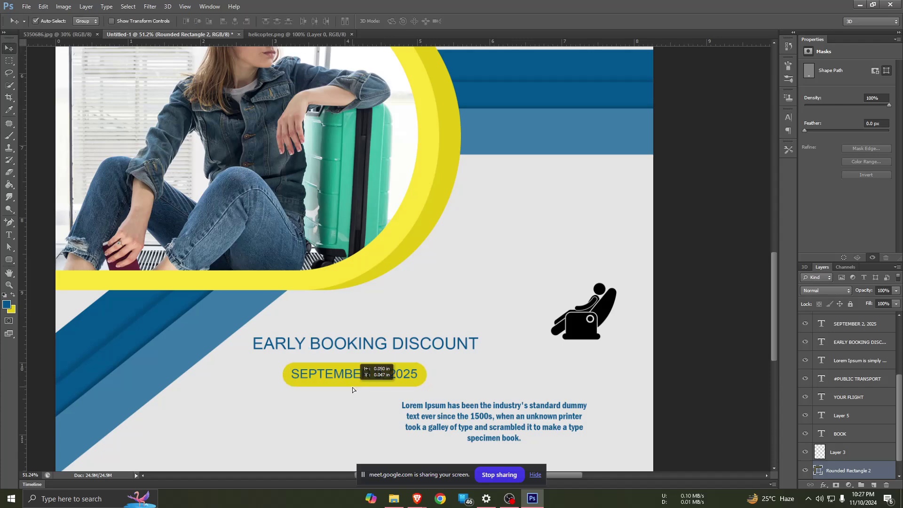
- Sample the yellow of the flyer's curved band as the background colour
scroll(510, 412, down, 1)
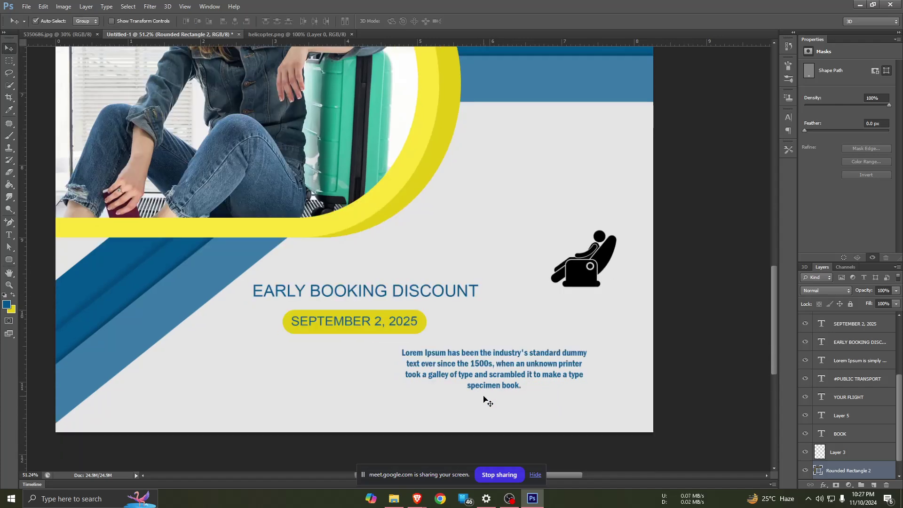
scroll(403, 348, down, 1)
scroll(409, 348, down, 1)
key(alt)
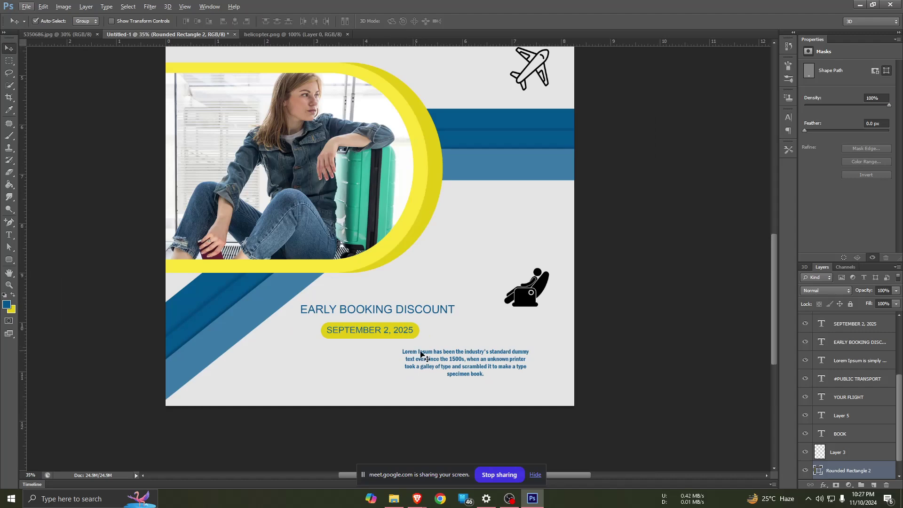
click(11, 310)
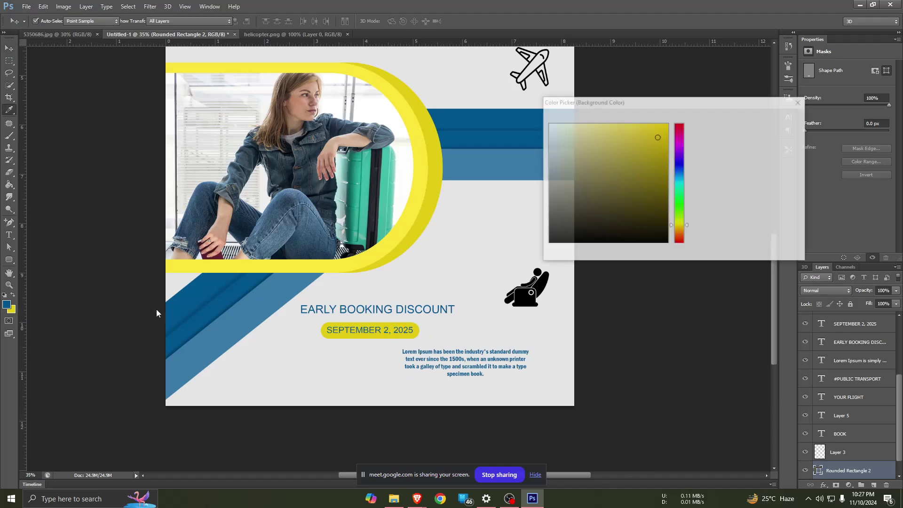
click(229, 269)
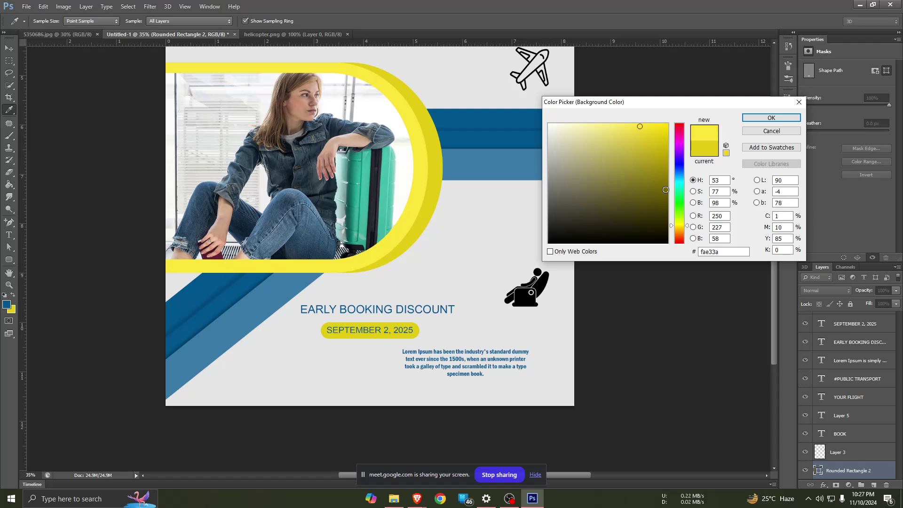
click(772, 117)
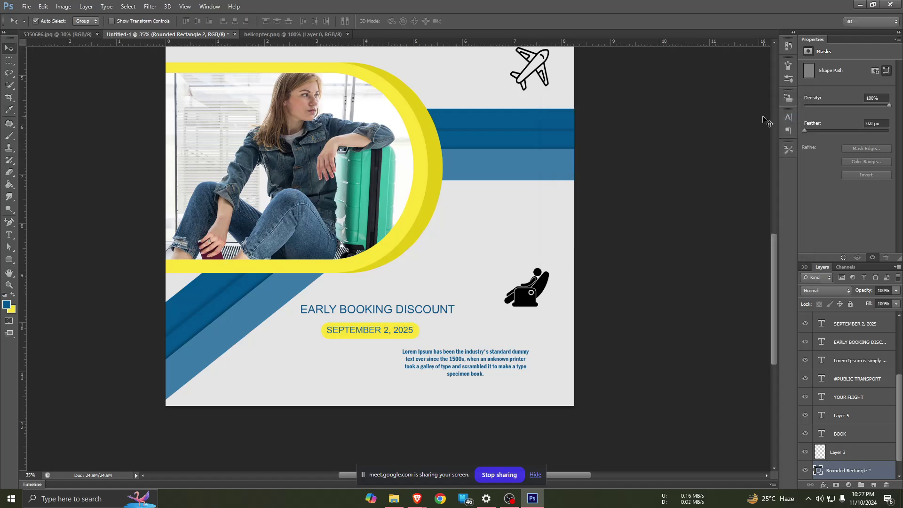
- Move the Lorem Ipsum paragraph under the date and compare with the reference layout
click(438, 364)
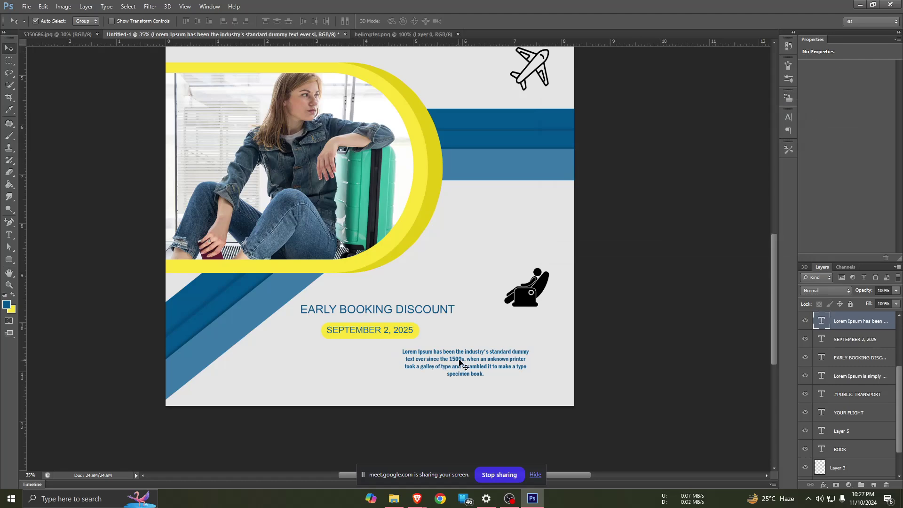
drag(459, 362, 366, 367)
click(71, 34)
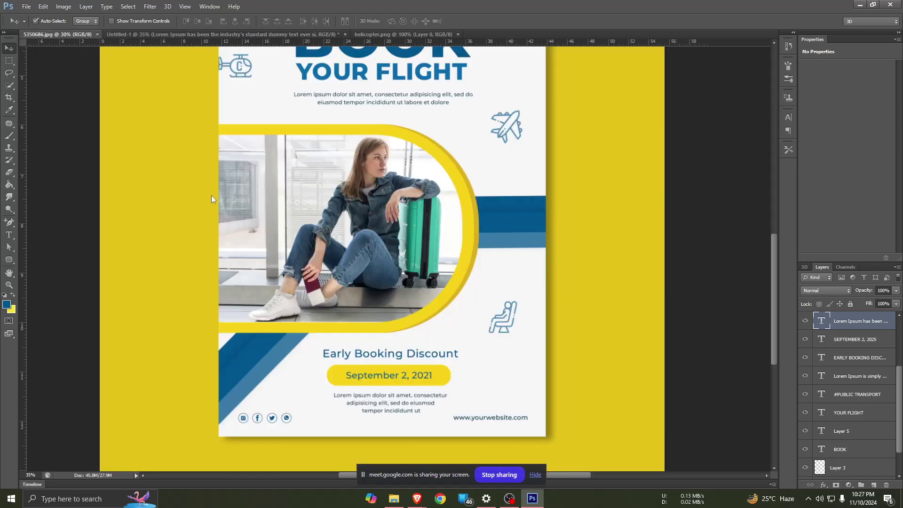
scroll(263, 416, up, 1)
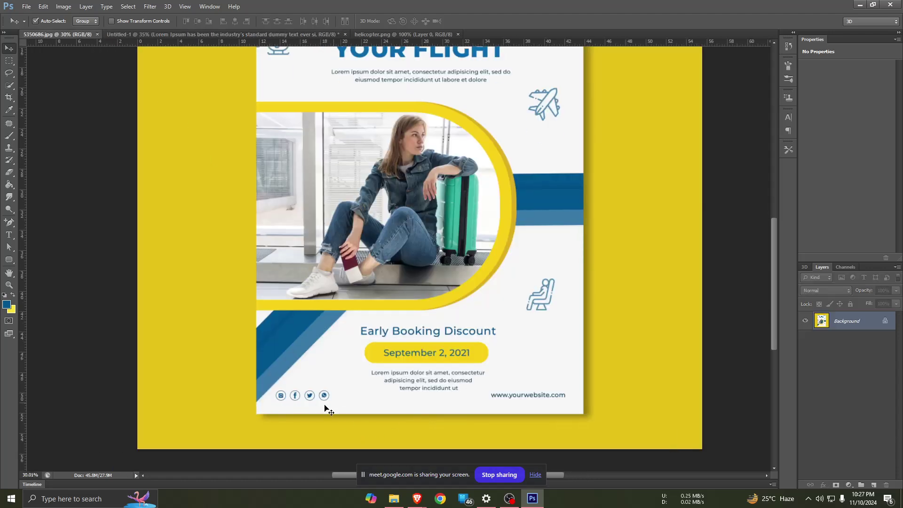
scroll(293, 412, up, 2)
scroll(297, 408, up, 3)
scroll(301, 407, down, 2)
scroll(304, 407, down, 3)
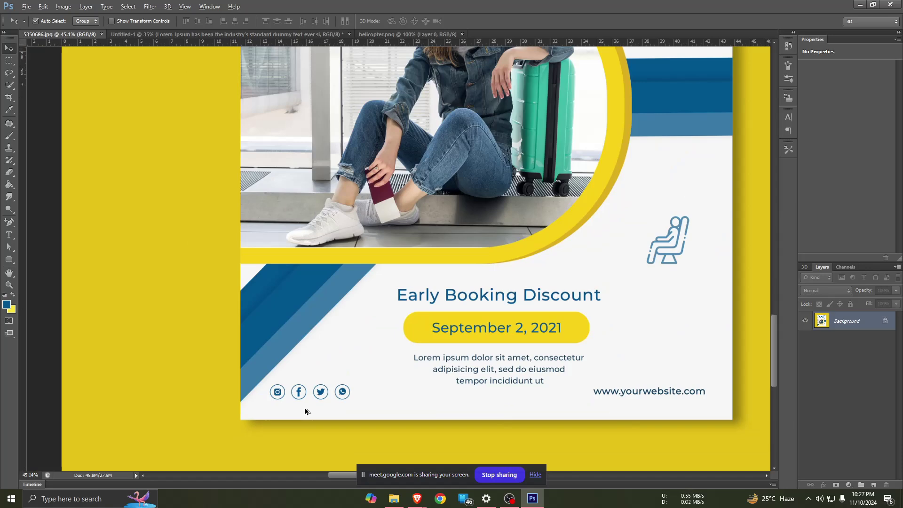
scroll(301, 407, up, 1)
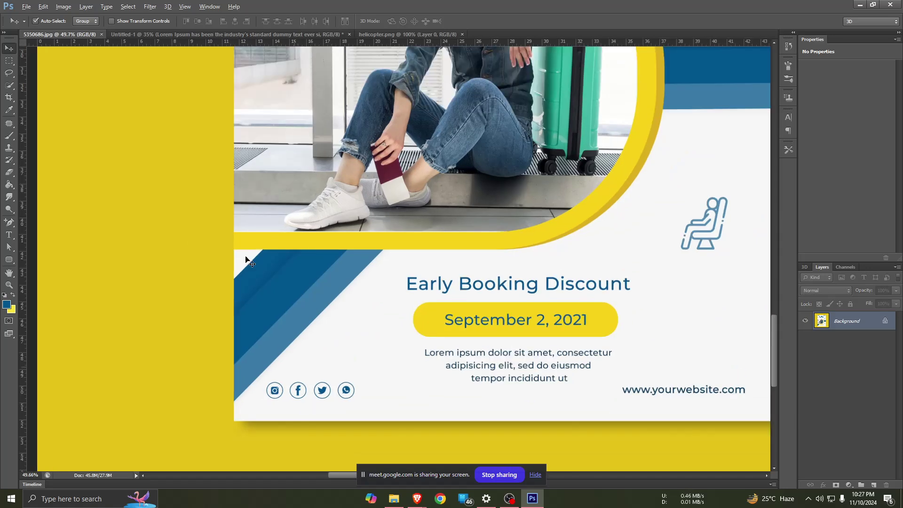
click(187, 36)
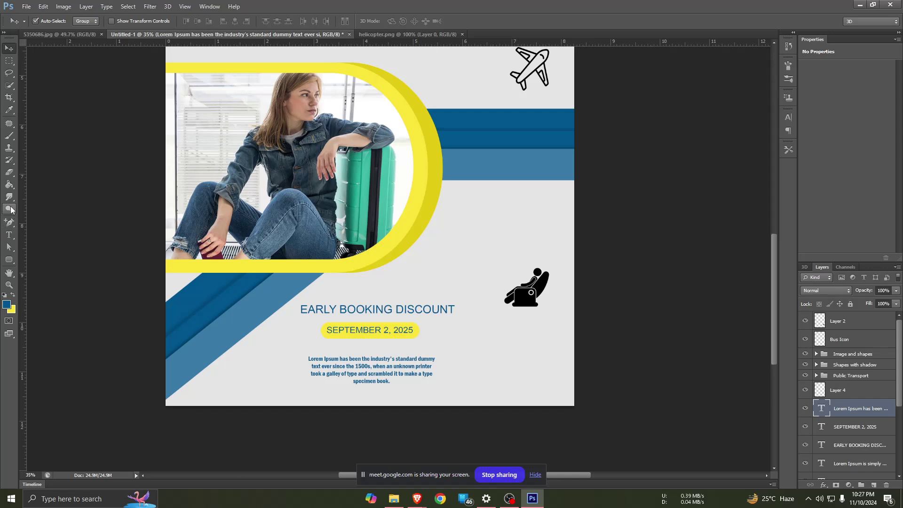
- Duplicate EARLY BOOKING DISCOUNT to the lower right and shrink the copy to half size
click(407, 310)
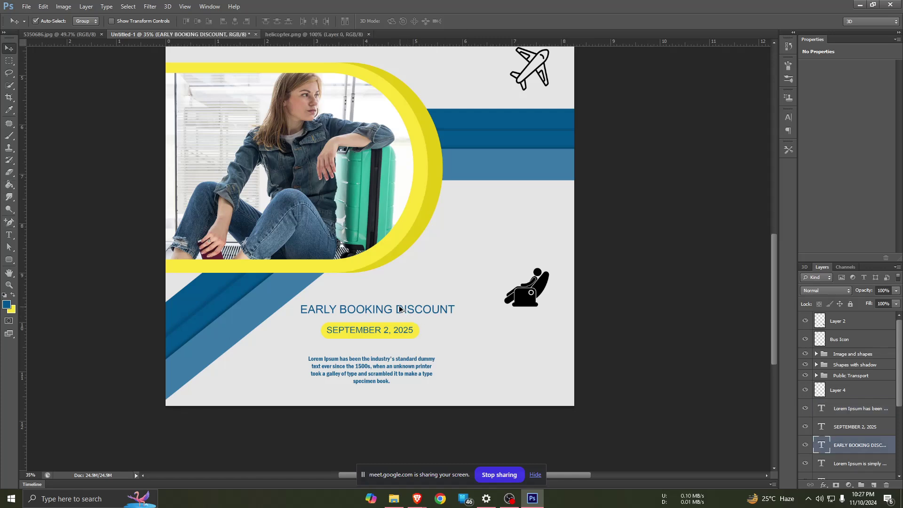
drag(450, 325, 572, 391)
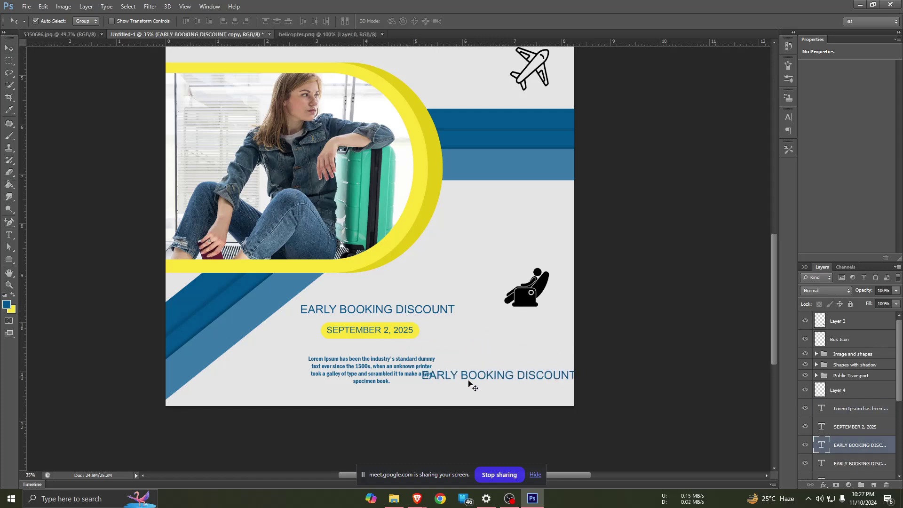
key(ctrl+t)
drag(422, 370, 502, 379)
drag(523, 379, 502, 387)
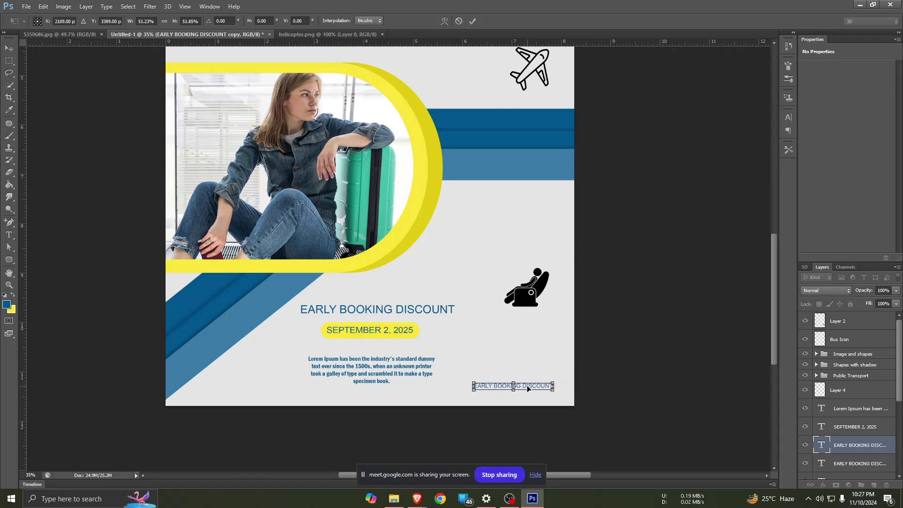
key(Return)
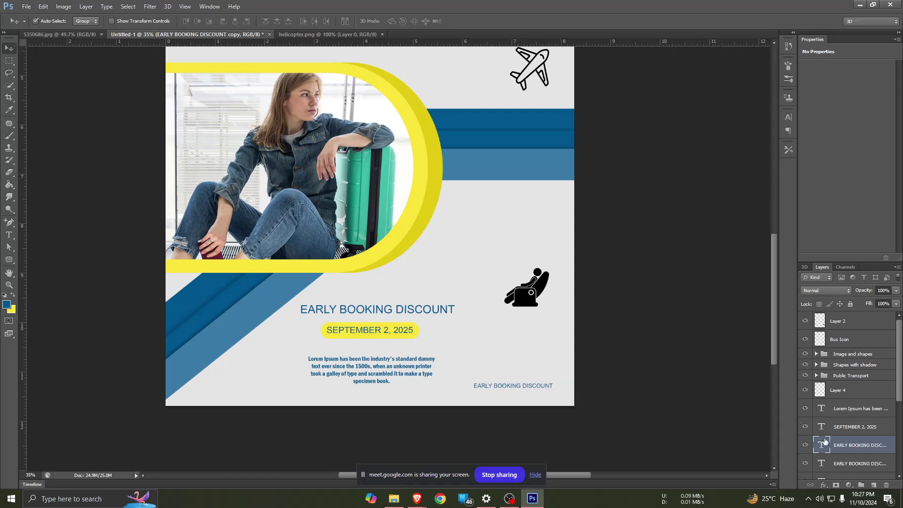
double_click(825, 441)
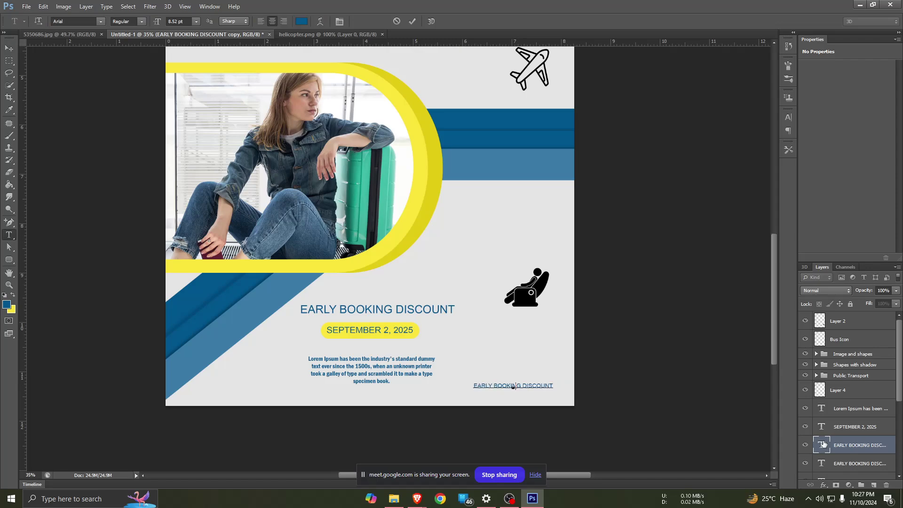
text(wwwpi)
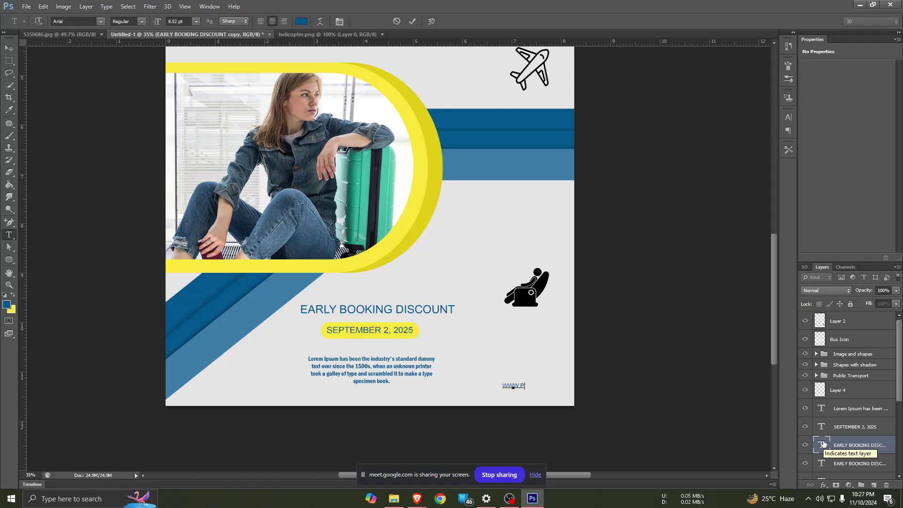
text(nnacle)
key(BackSpace)
key(BackSpace)
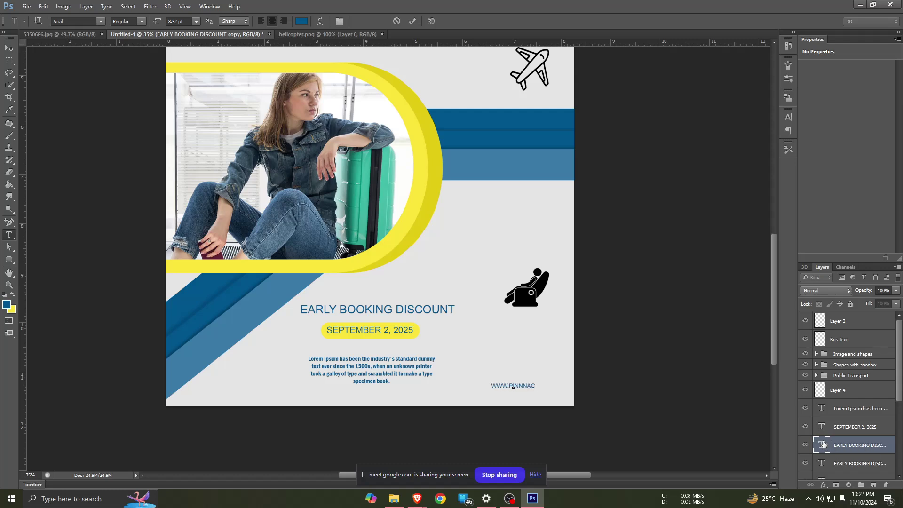
key(BackSpace)
key(BackSpace)
key(BackSpace)
text(rs)
text(ingdi)
text(.com)
click(413, 20)
key(v)
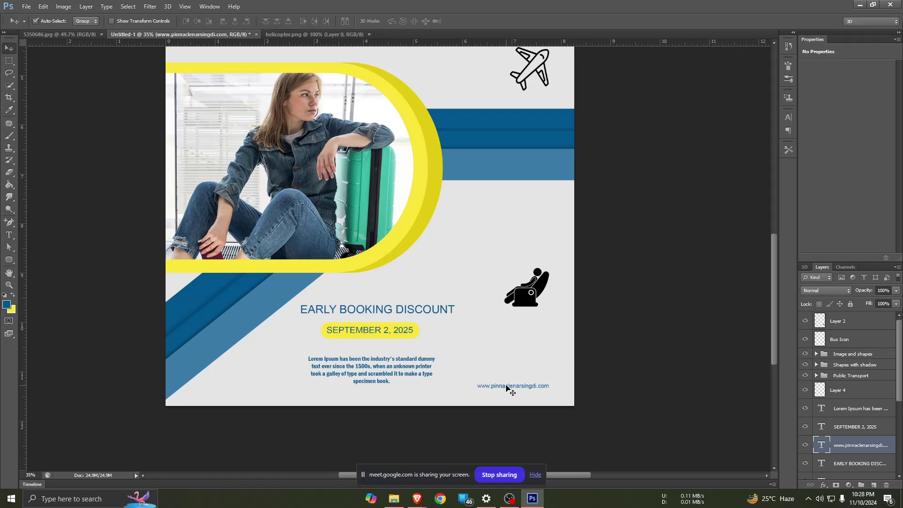
- Enlarge the web address slightly and move it into the bottom-right corner
key(ctrl+t)
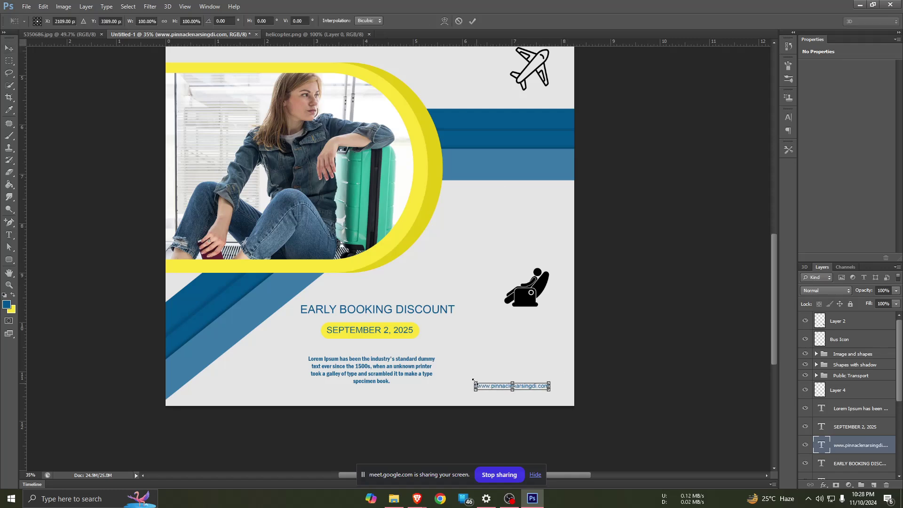
drag(474, 381, 472, 382)
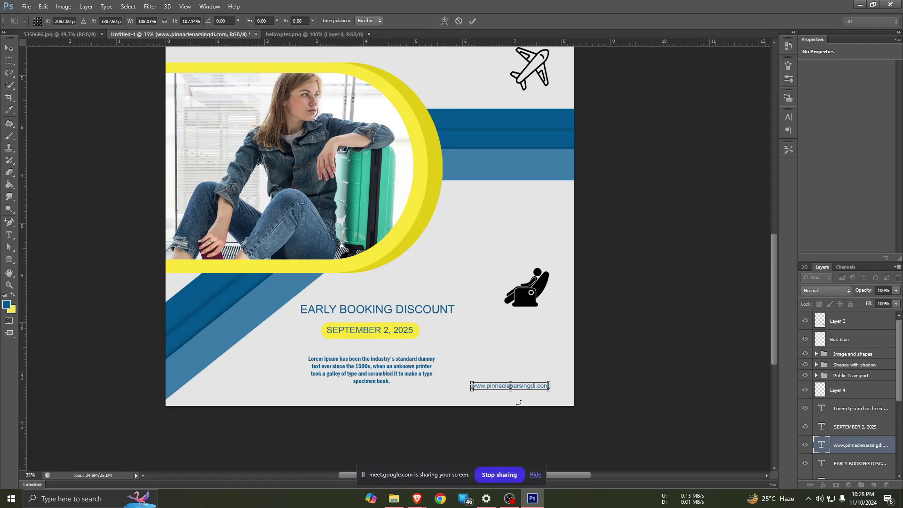
key(Return)
drag(523, 385, 539, 393)
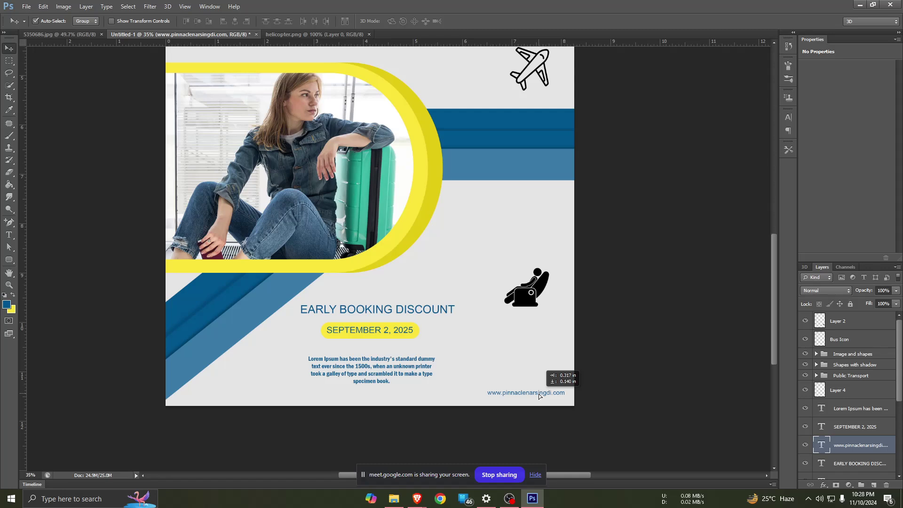
click(516, 367)
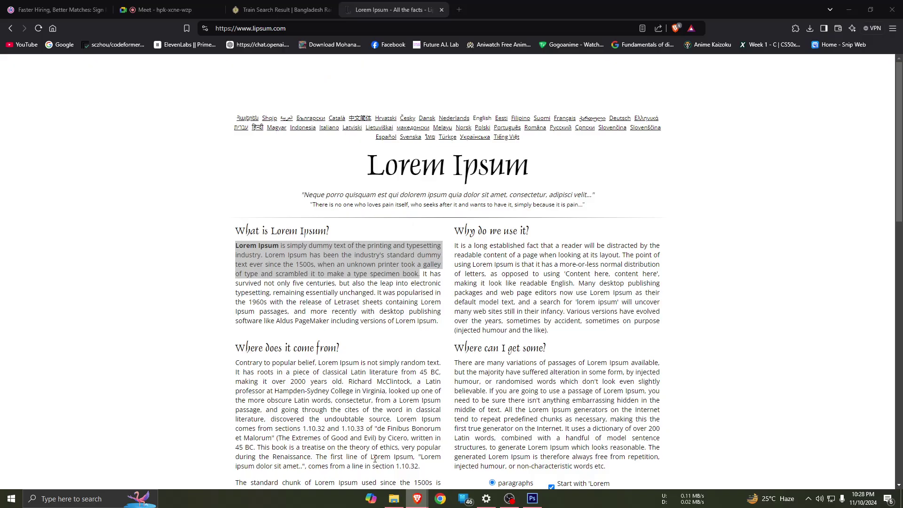
- Back in the browser, search Flaticon for 'facebook' icons
mouse_move(417, 498)
click(376, 460)
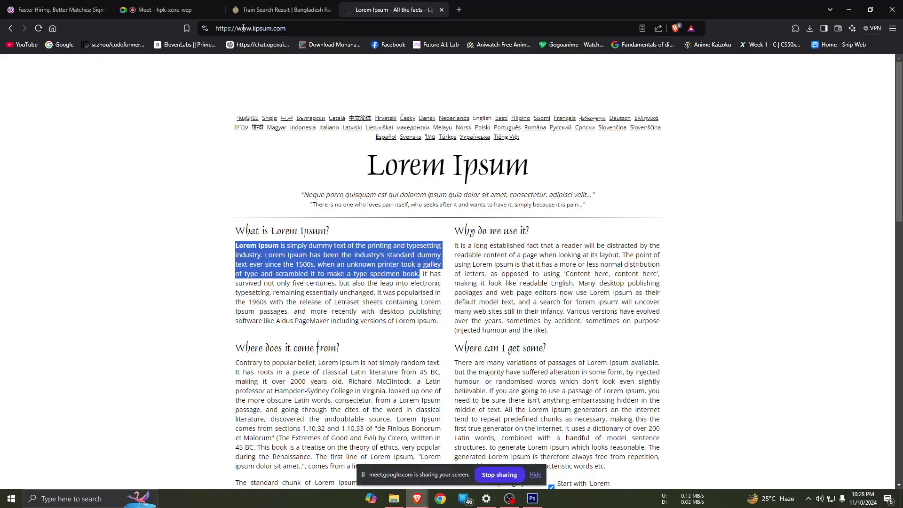
click(10, 30)
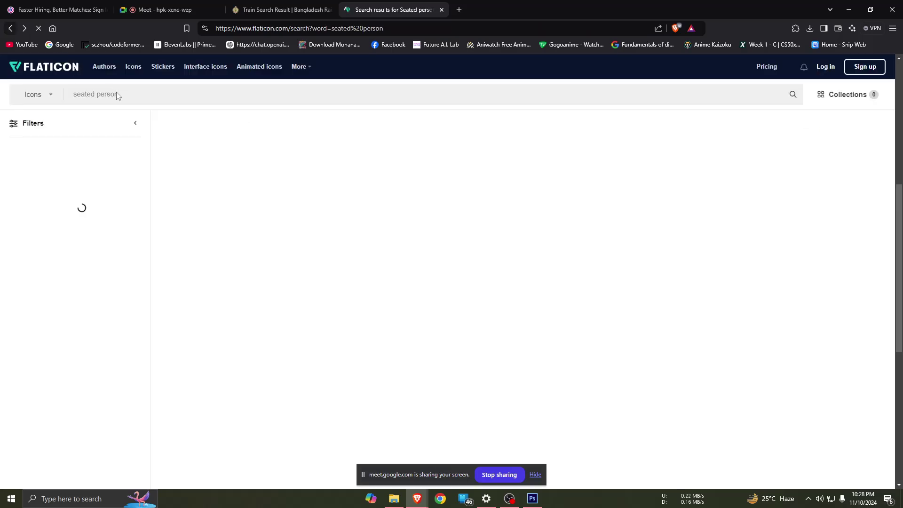
click(118, 94)
key(ctrl+a)
text(fa)
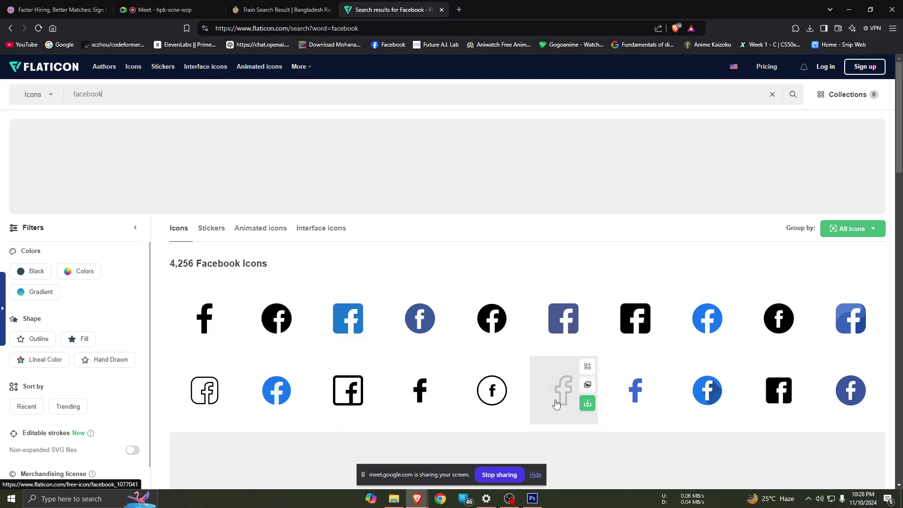
- Download the outline Facebook icon as a free PNG and save it to Downloads
click(512, 407)
click(505, 456)
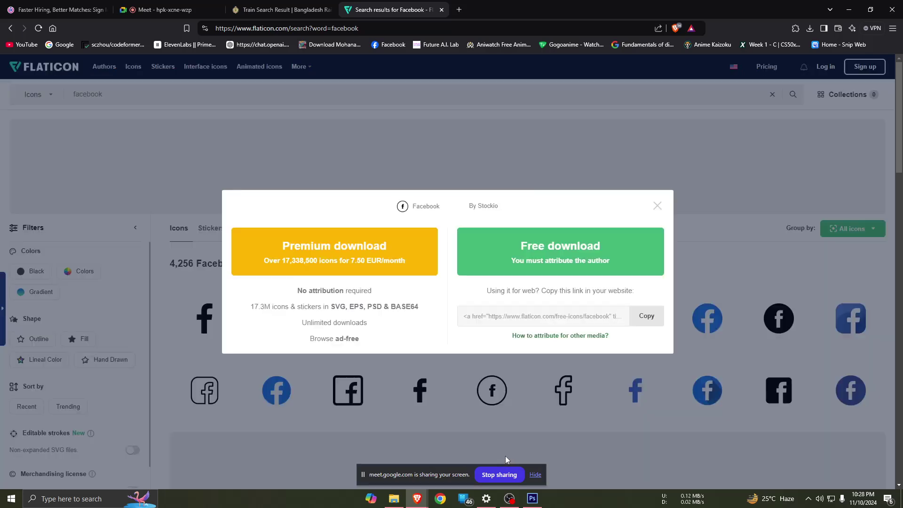
click(535, 246)
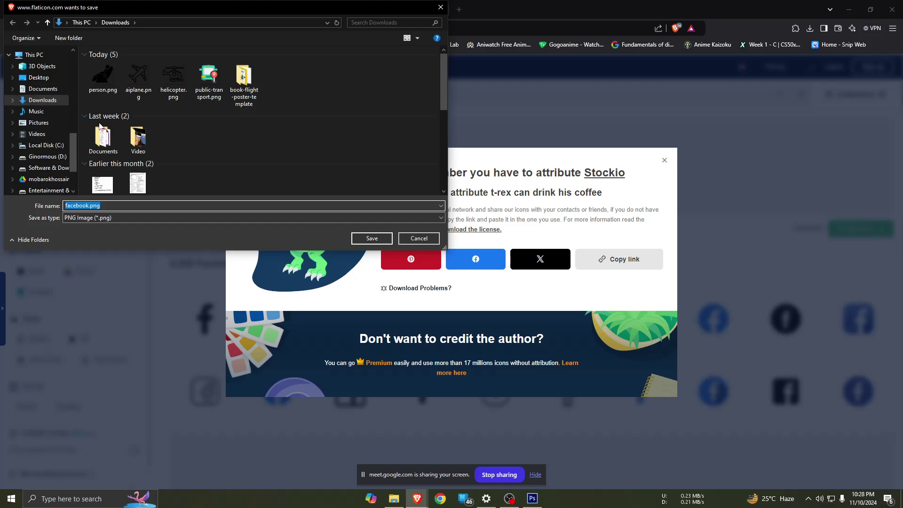
click(359, 237)
- Dismiss the attribution reminder and search Flaticon for 'twitter' icons
click(664, 161)
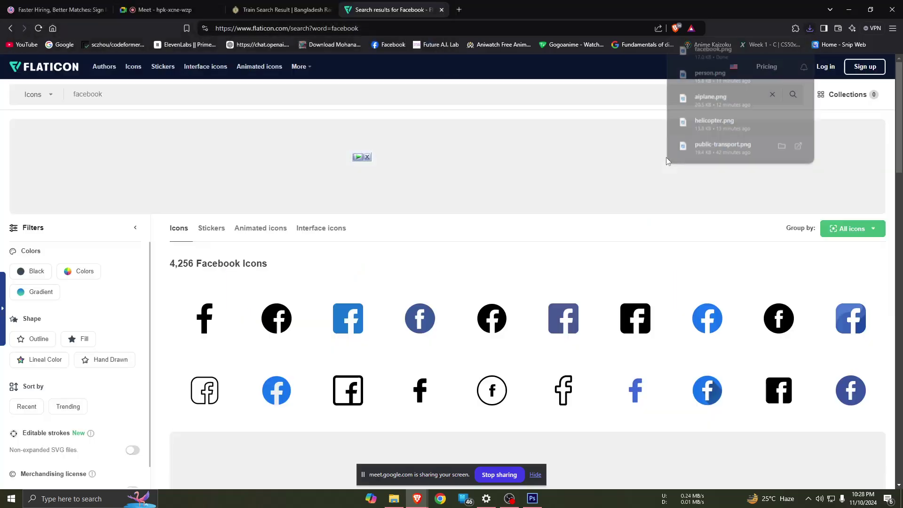
drag(105, 94, 1, 94)
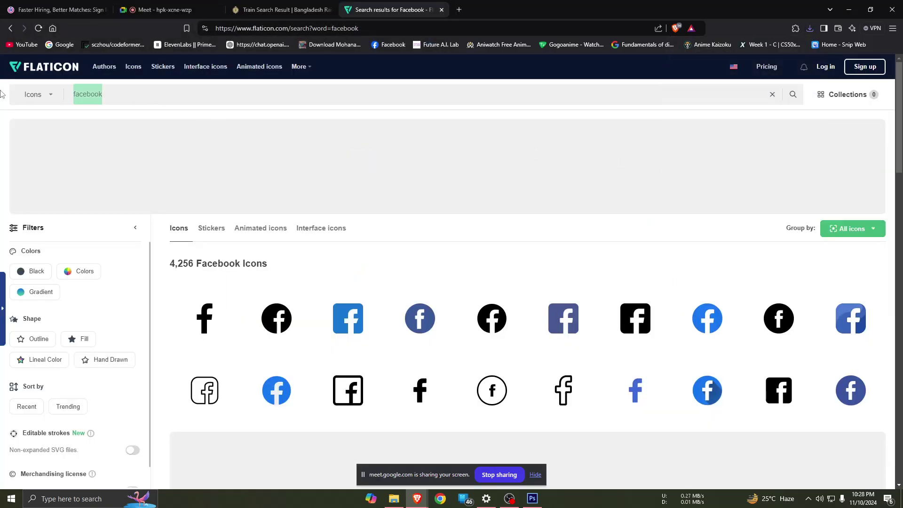
text(twitter)
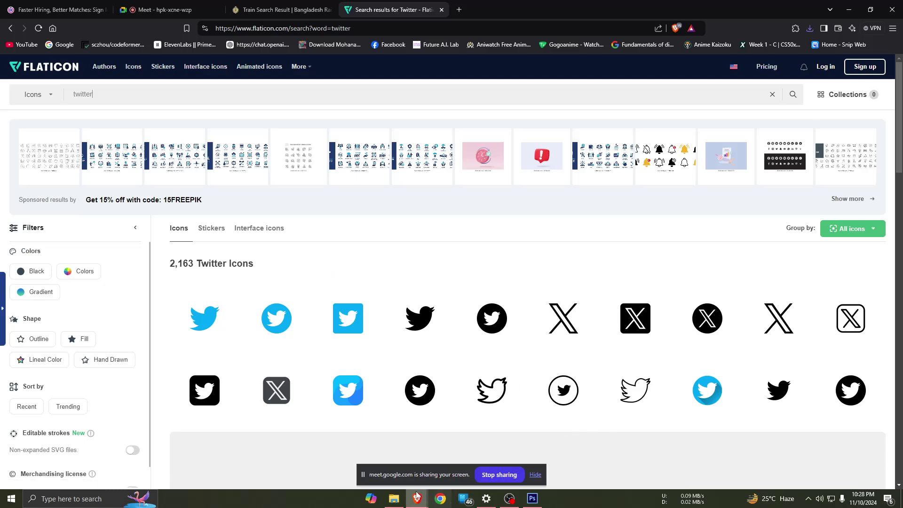
- Check the reference flyer's social icons in Photoshop, then return to the Twitter results
key(alt+Tab)
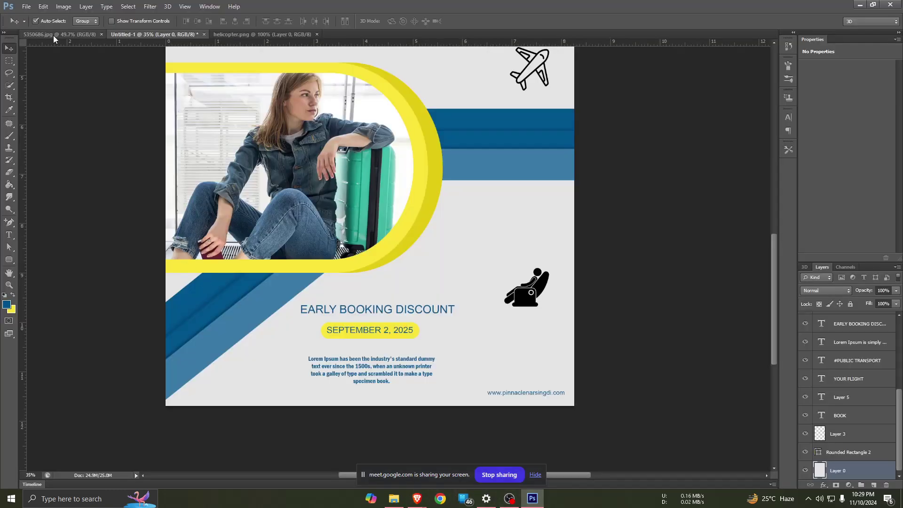
click(55, 36)
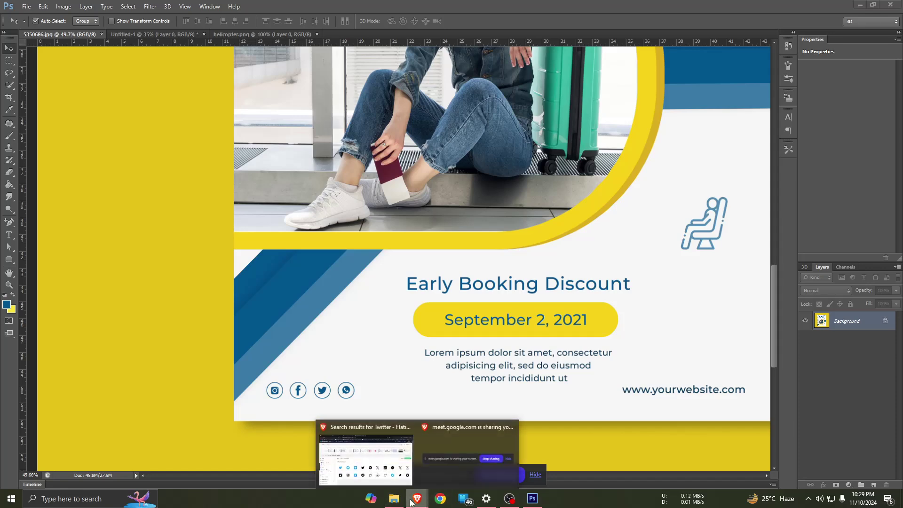
mouse_move(417, 498)
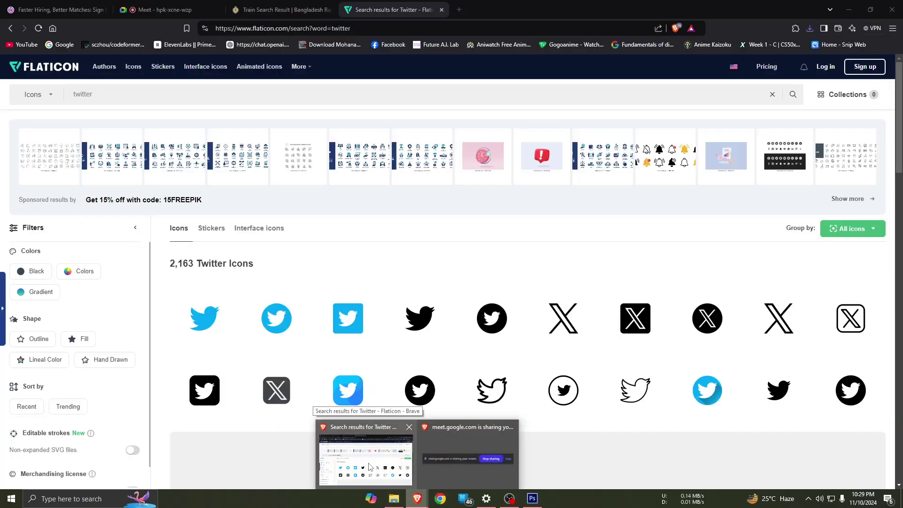
click(369, 466)
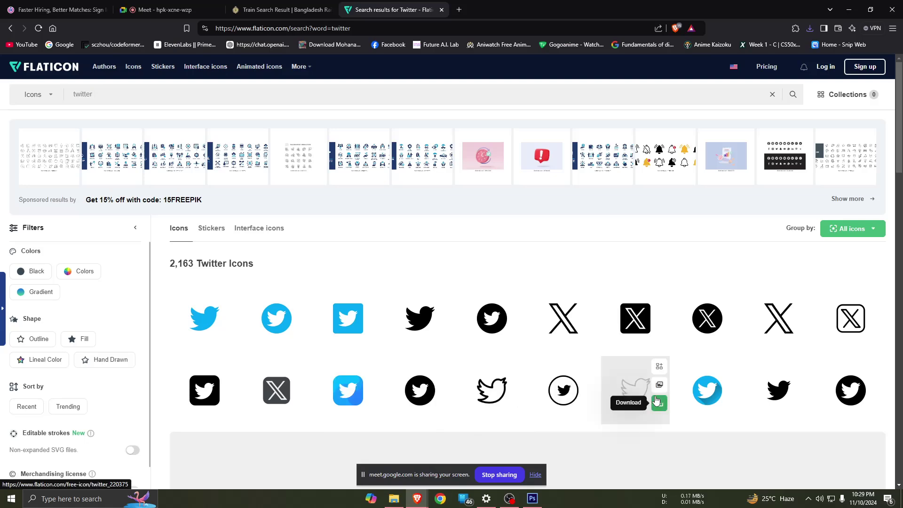
- Save the circled Twitter bird icon as twitter.png and close its details page
click(560, 398)
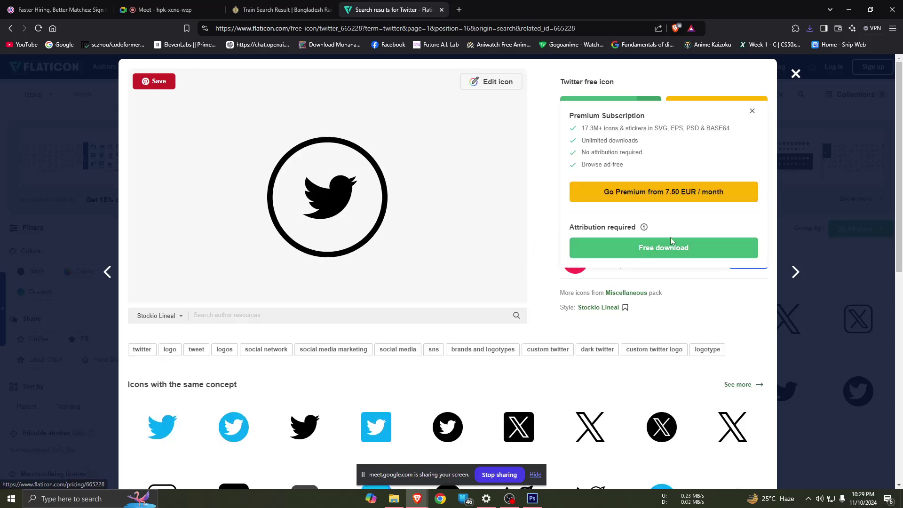
click(669, 244)
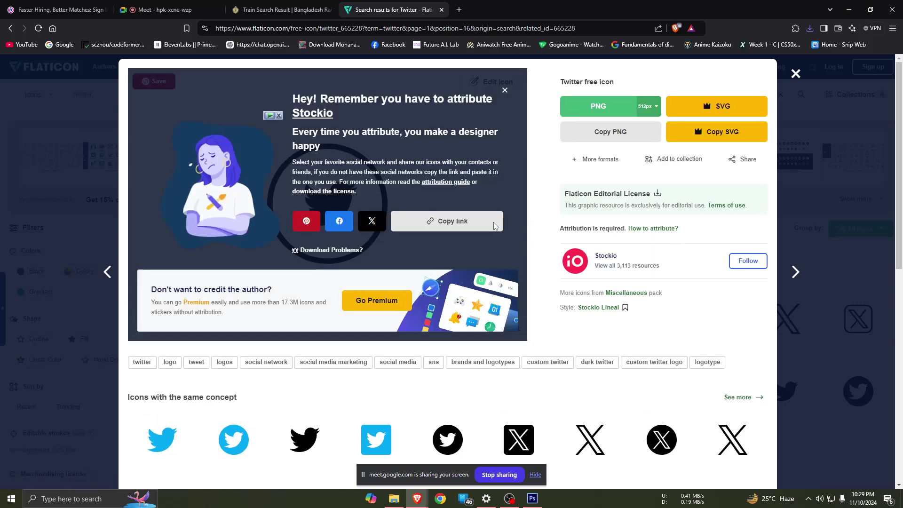
click(369, 238)
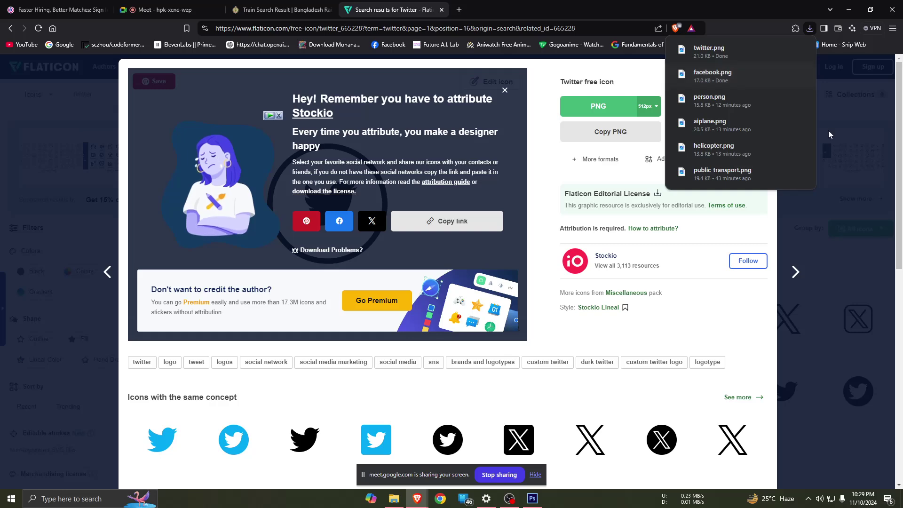
click(798, 81)
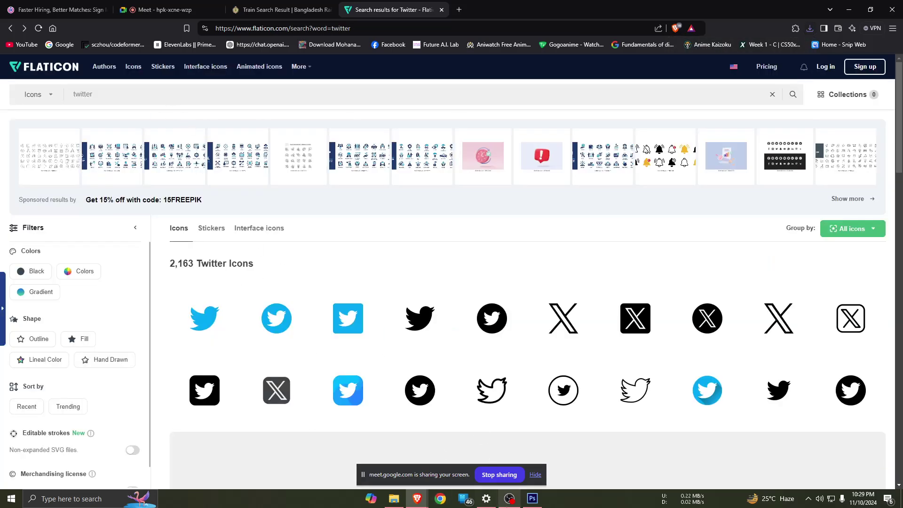
click(532, 499)
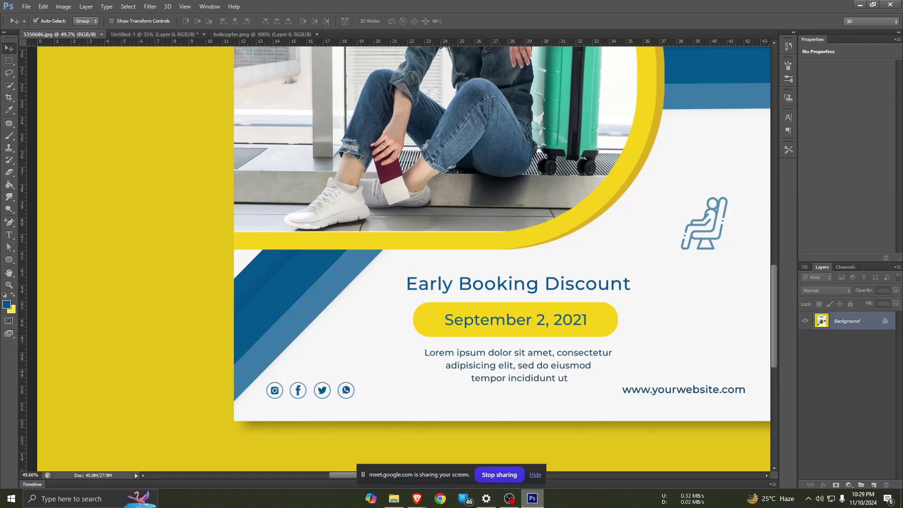
- Search 'instagram' and download the outline Instagram icon as a free PNG
click(533, 503)
drag(160, 86, 29, 83)
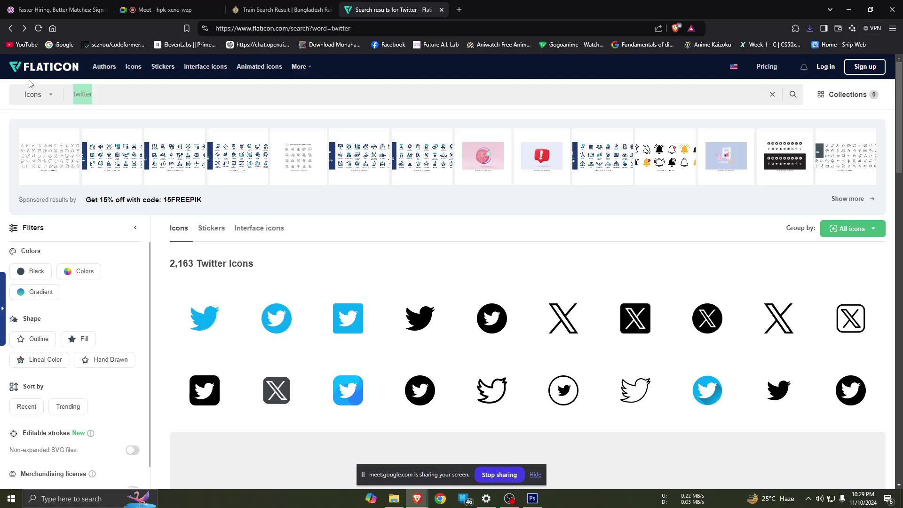
text(instagram)
key(Return)
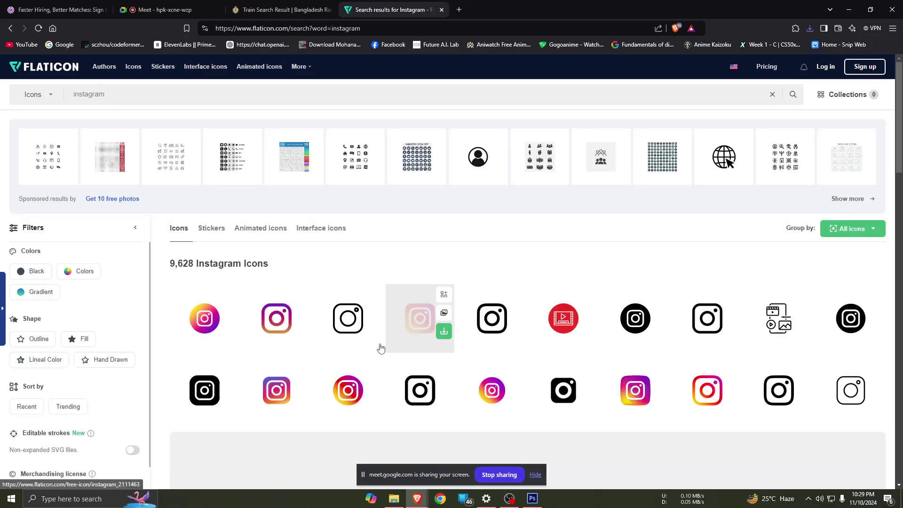
click(443, 405)
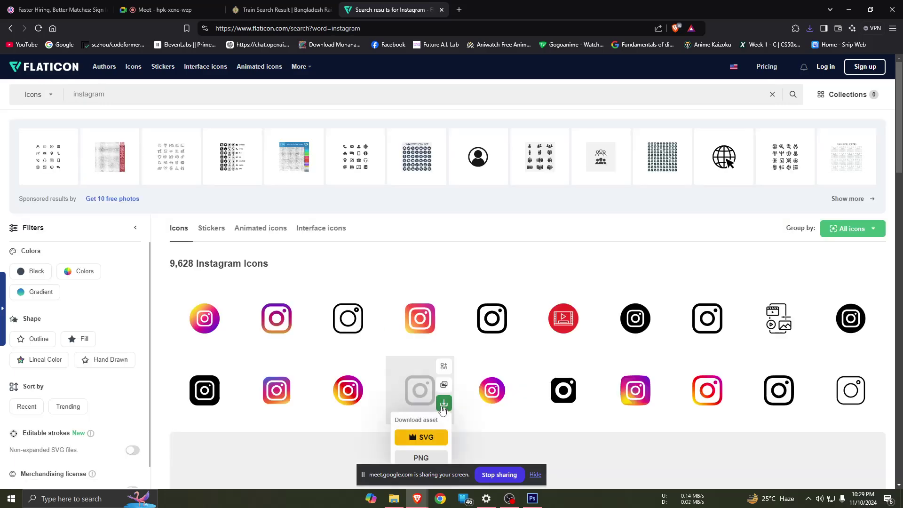
click(421, 457)
click(659, 233)
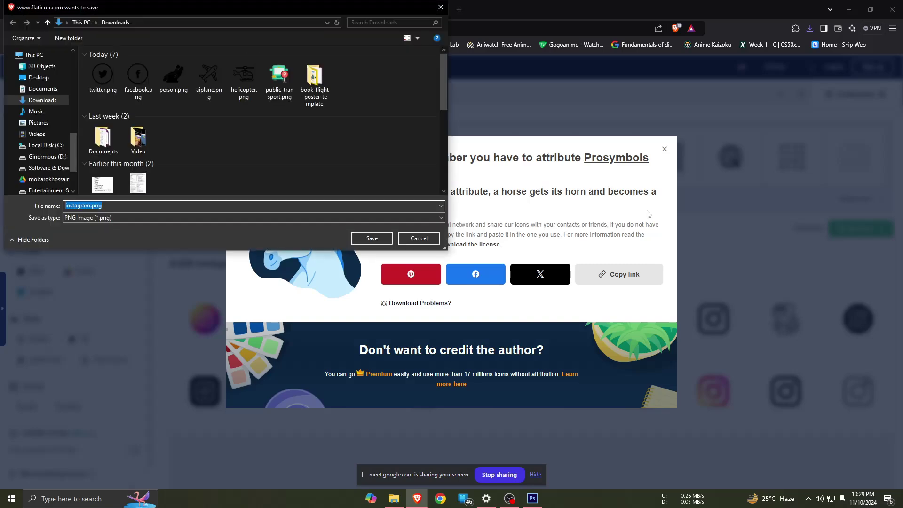
key(Return)
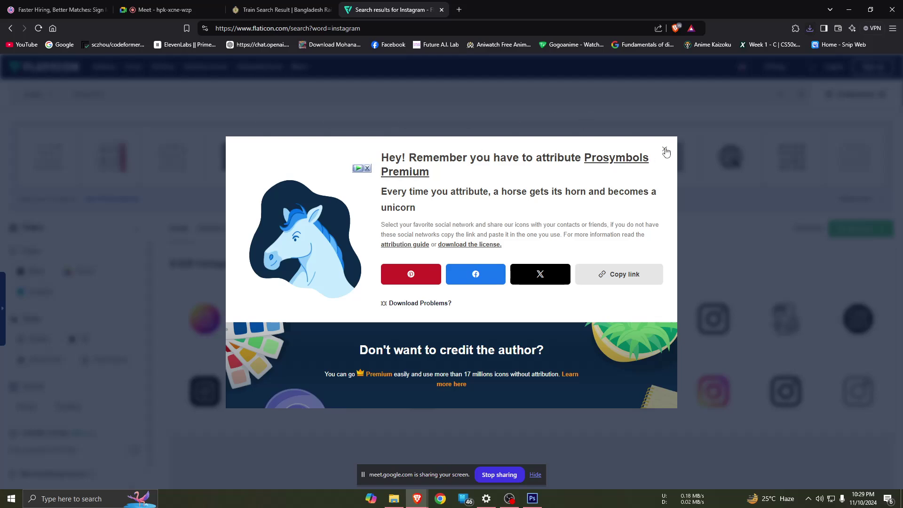
click(664, 150)
- Search 'whatsapp' and save the outline WhatsApp icon as a free PNG
double_click(89, 94)
text(whatsapp)
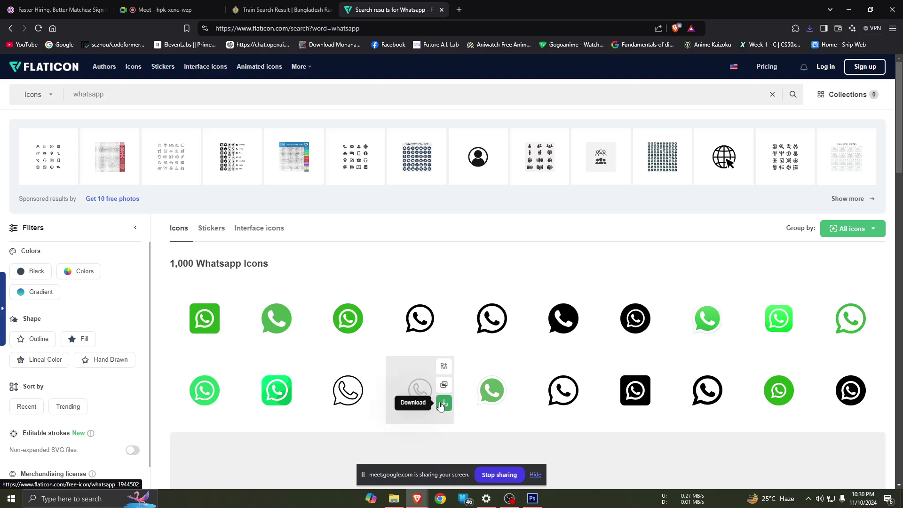
click(443, 403)
click(432, 455)
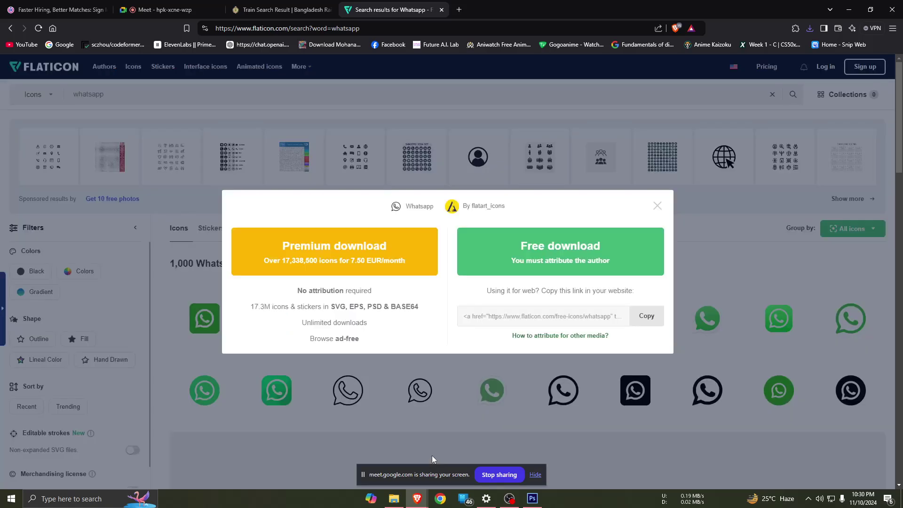
click(571, 254)
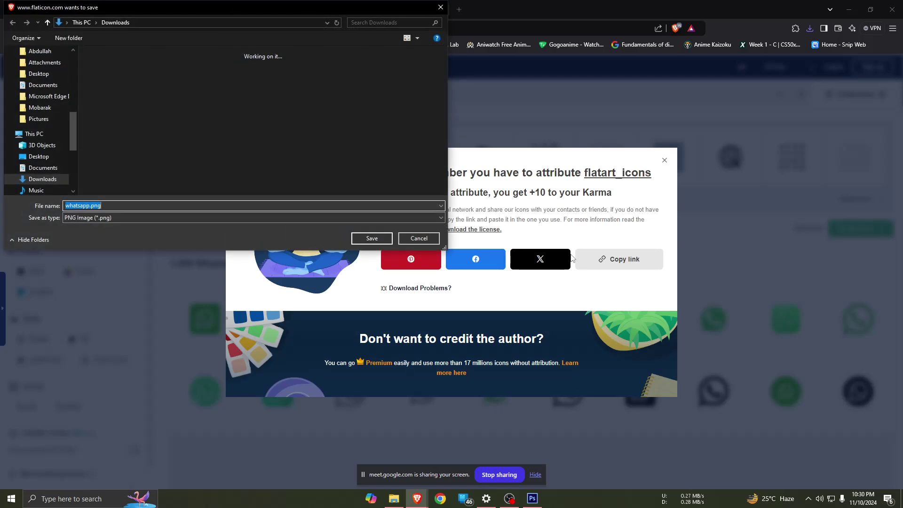
click(371, 239)
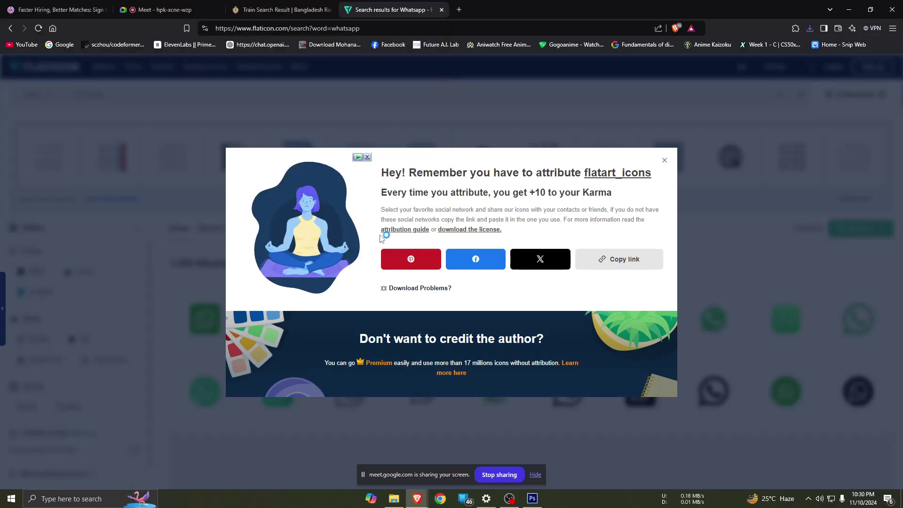
- Use File > Open to multi-select and open the facebook, twitter, instagram and whatsapp PNGs from Downloads
click(532, 498)
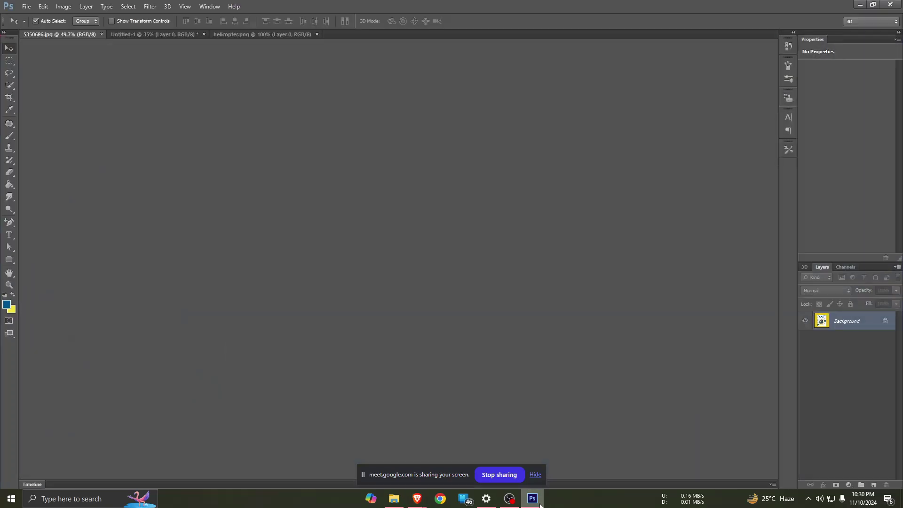
click(43, 6)
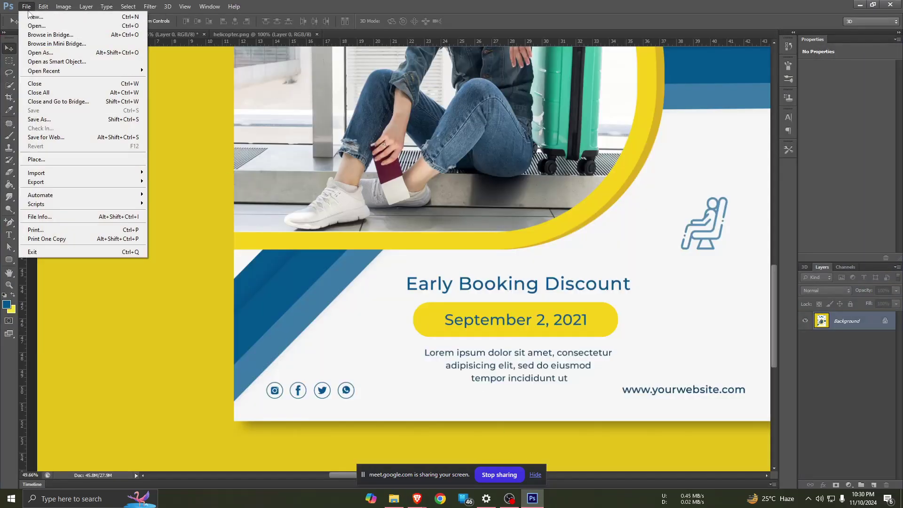
click(28, 24)
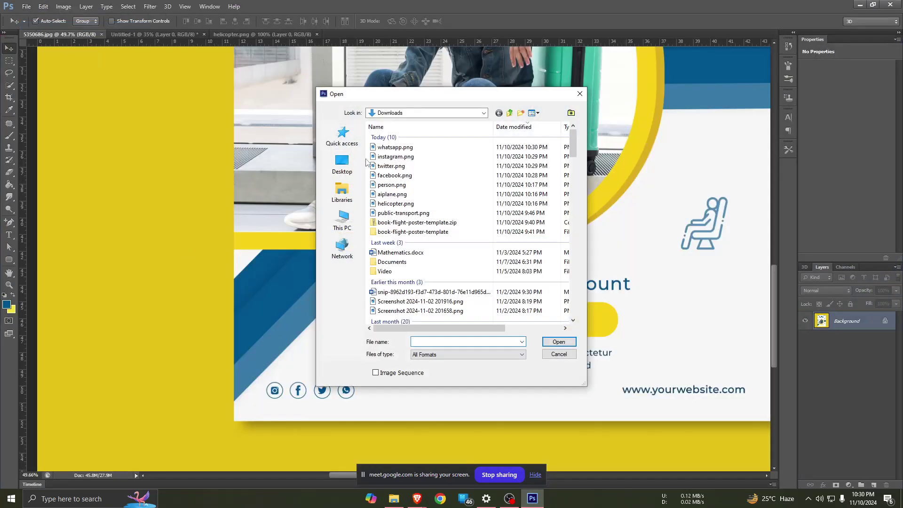
click(395, 146)
ctrl+click(400, 166)
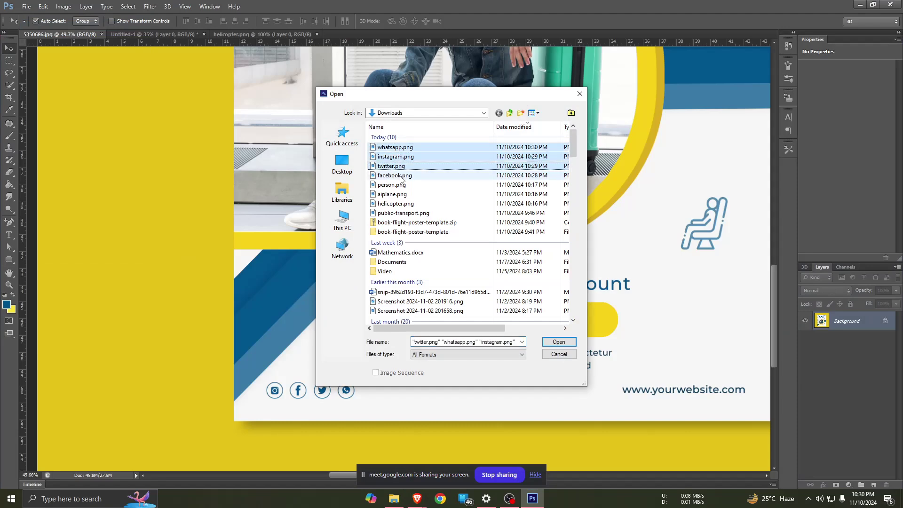
ctrl+click(408, 184)
ctrl+click(408, 184)
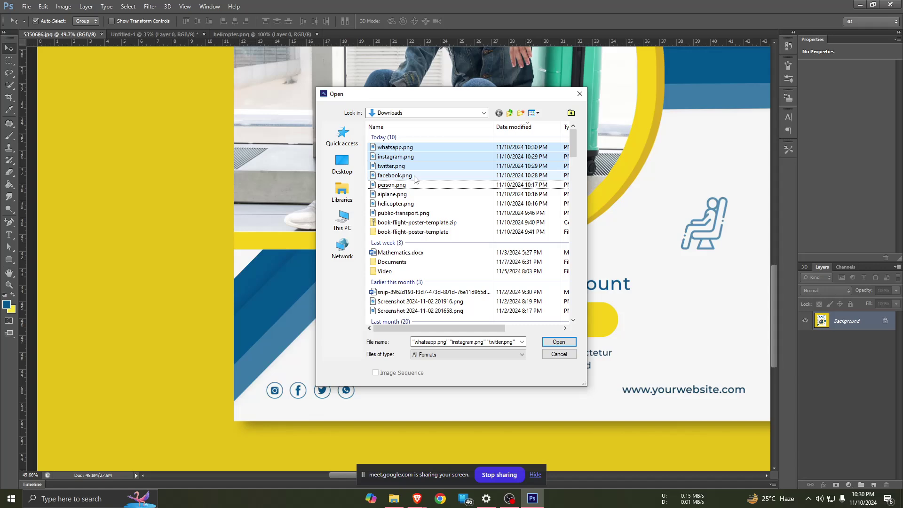
click(573, 344)
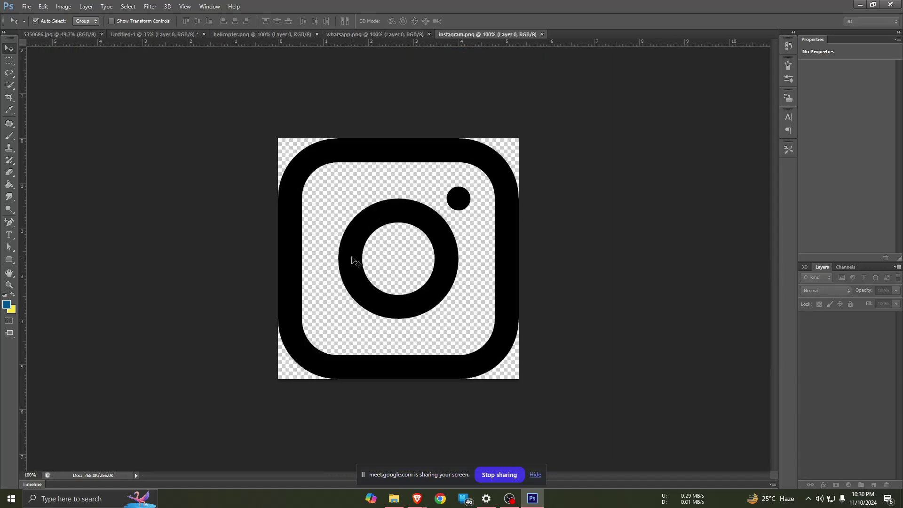
- Close the helicopter icon document, drag the WhatsApp icon into the flyer, then close whatsapp.png
click(135, 33)
click(213, 35)
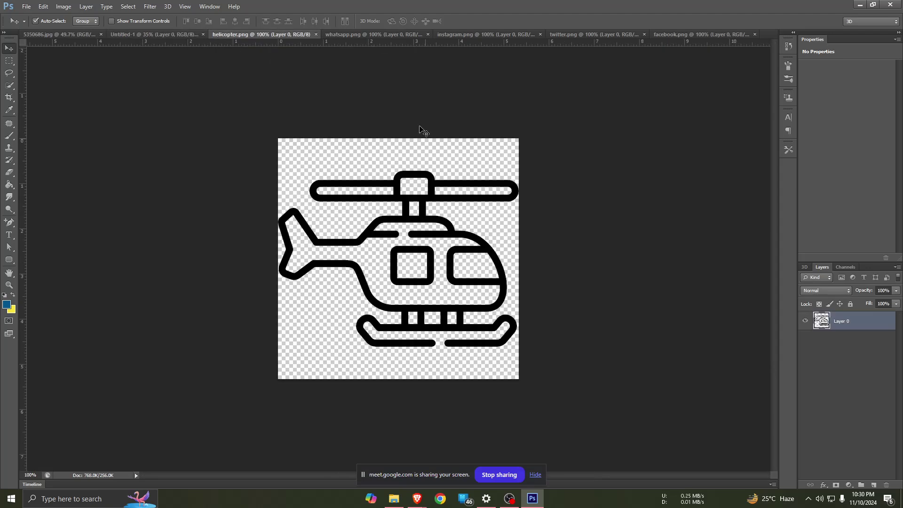
click(316, 34)
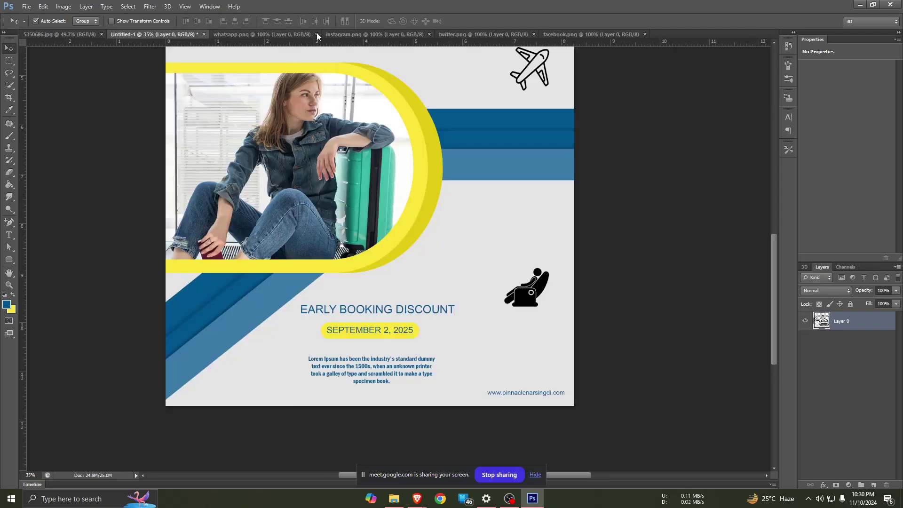
click(256, 35)
mouse_move(368, 216)
mouse_down()
mouse_move(225, 271)
mouse_move(221, 360)
mouse_up()
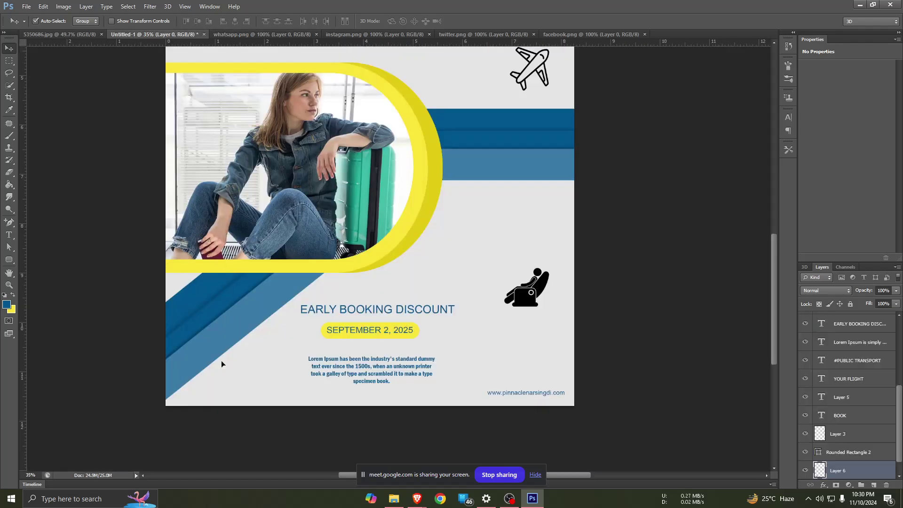
click(263, 35)
click(316, 35)
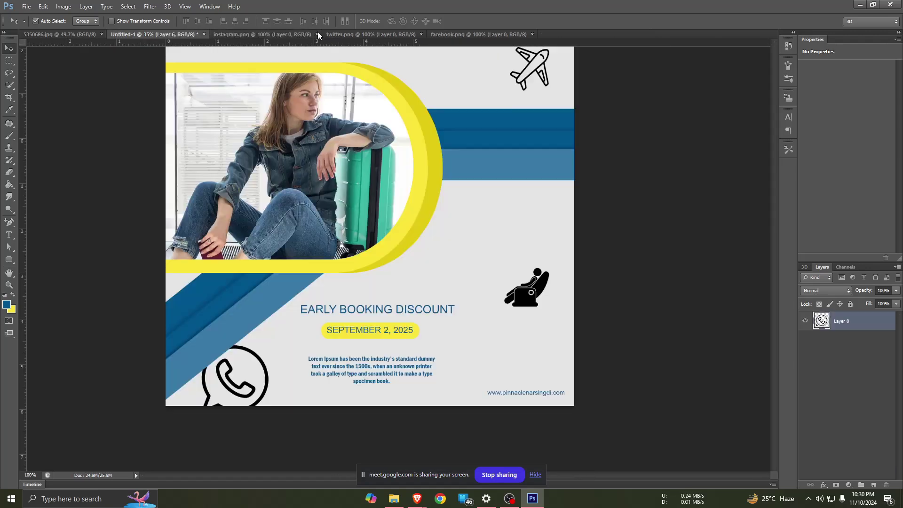
- Drag the Instagram, Twitter and Facebook icons into the flyer, closing instagram.png
click(304, 32)
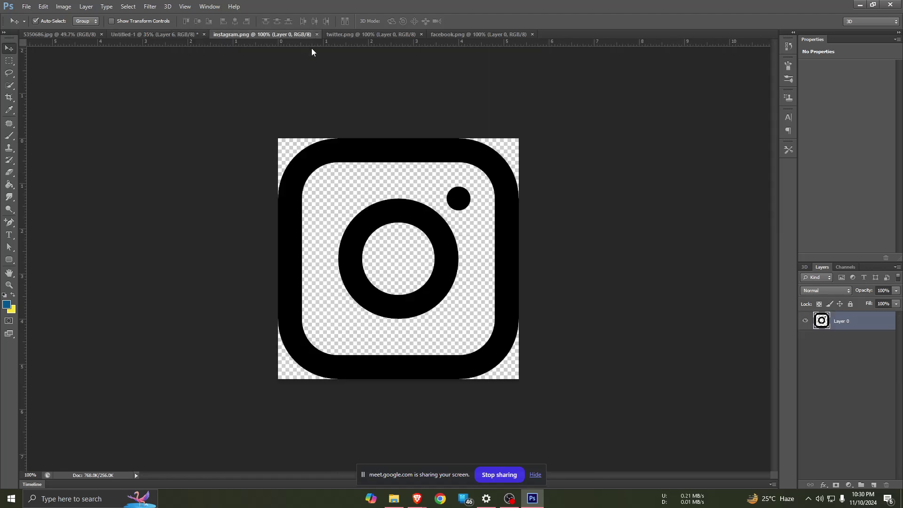
mouse_move(339, 160)
mouse_down()
mouse_move(185, 38)
mouse_move(257, 321)
mouse_up()
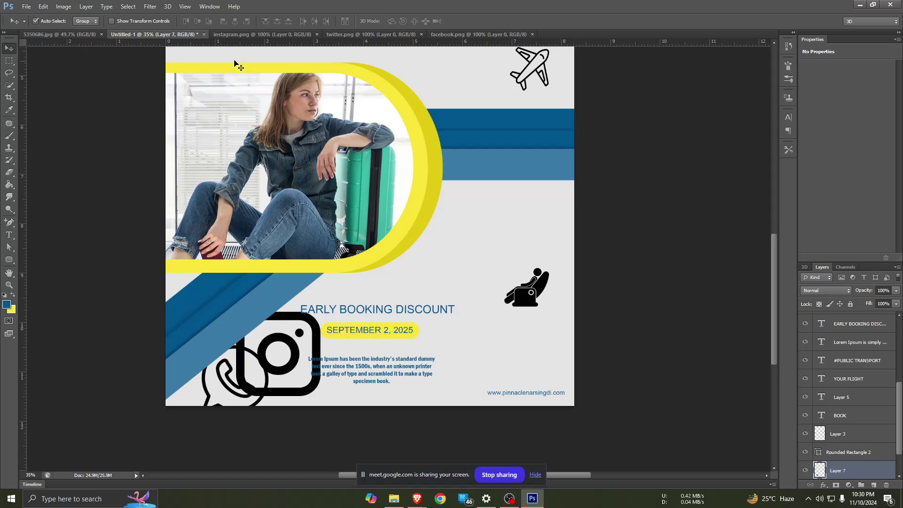
click(250, 31)
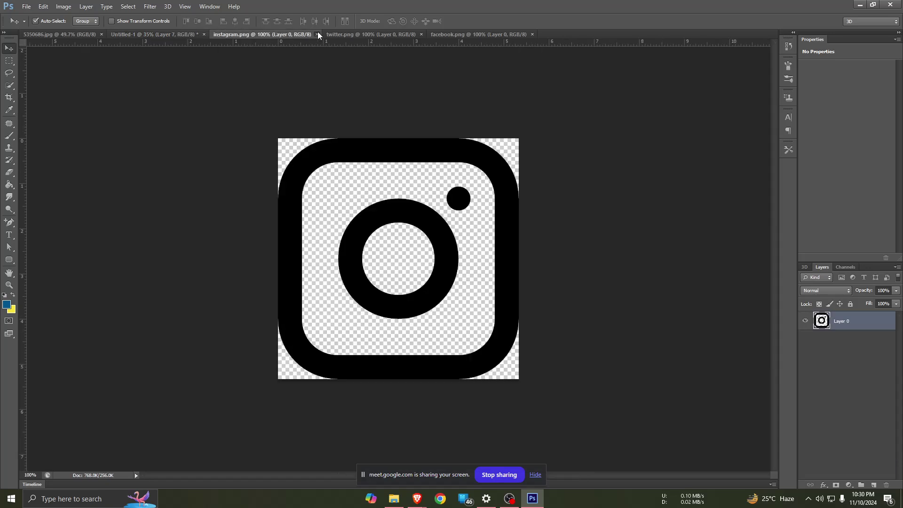
click(317, 34)
click(295, 33)
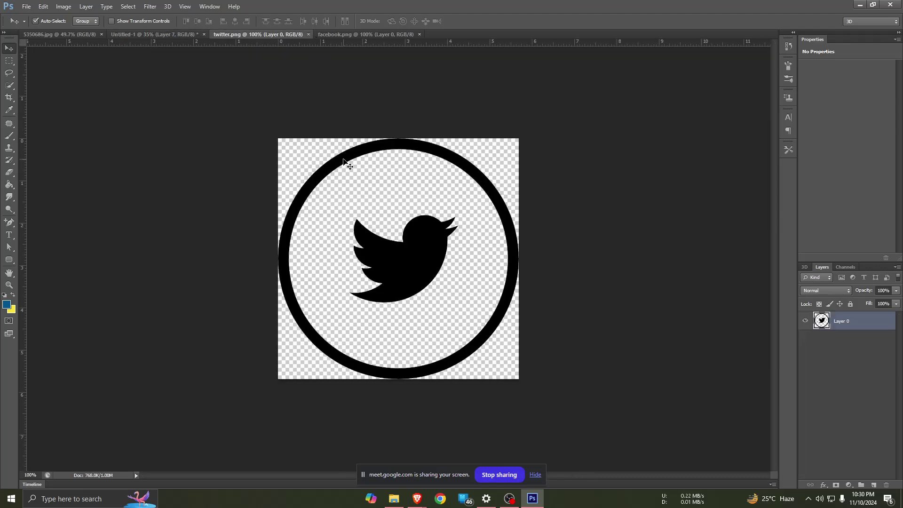
mouse_move(345, 161)
mouse_down()
mouse_move(183, 35)
mouse_move(323, 292)
mouse_up()
click(366, 34)
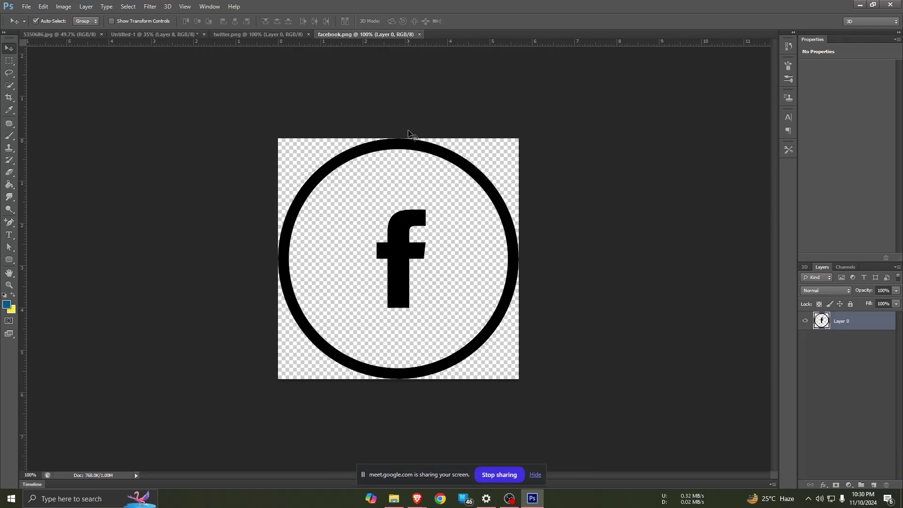
mouse_move(407, 145)
mouse_down()
mouse_move(166, 38)
mouse_move(322, 270)
mouse_move(463, 254)
mouse_up()
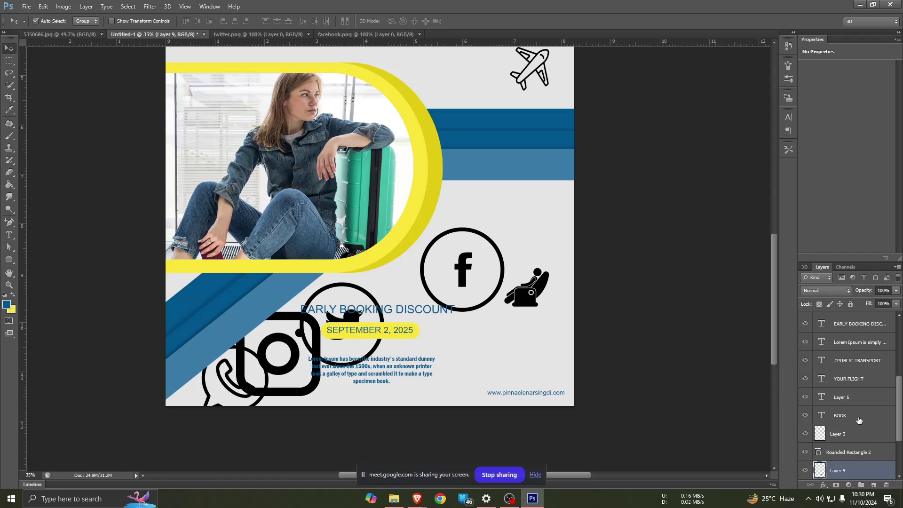
- Enable Show Transform Controls and group the four icon layers (Layers 6–9) together
scroll(859, 420, down, 3)
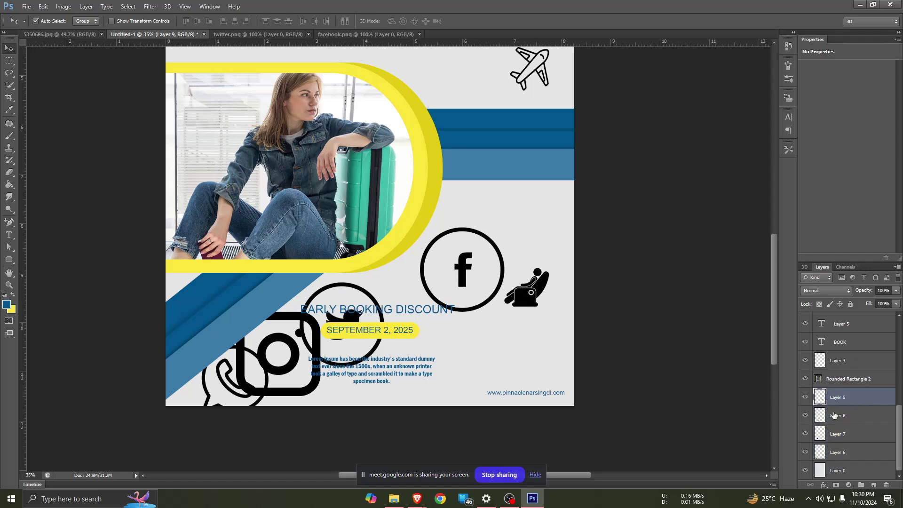
click(112, 22)
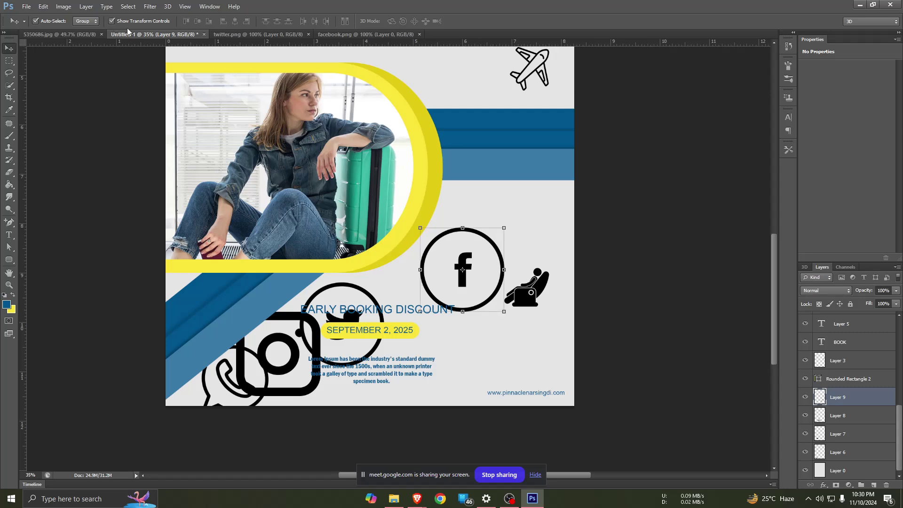
click(856, 420)
click(856, 435)
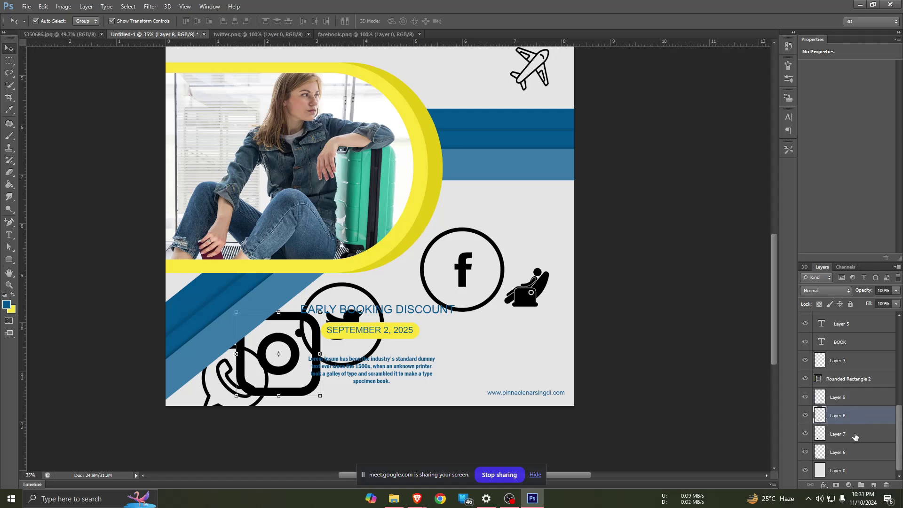
click(852, 455)
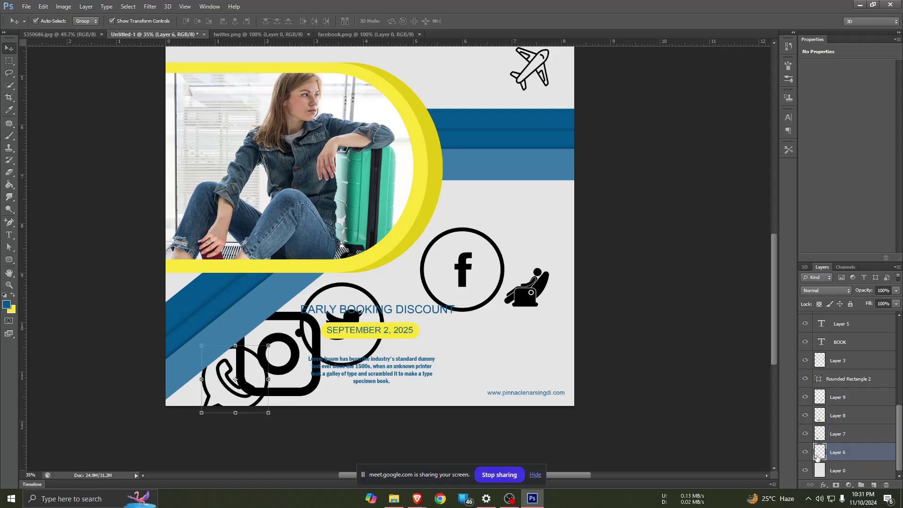
click(842, 402)
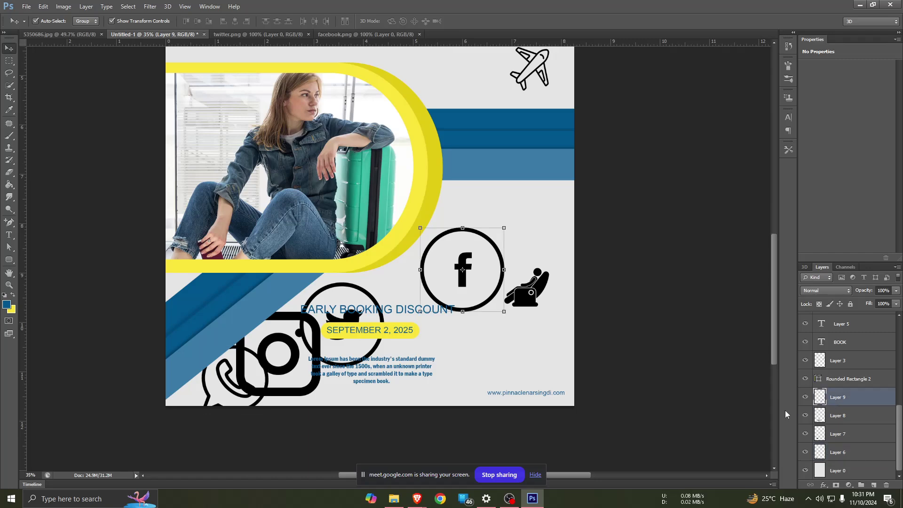
shift+click(845, 418)
ctrl+click(853, 453)
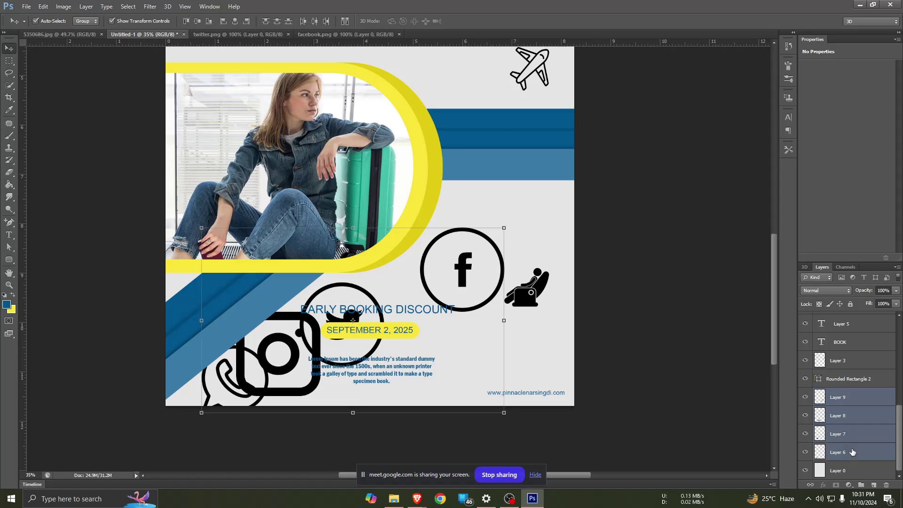
drag(868, 419, 862, 486)
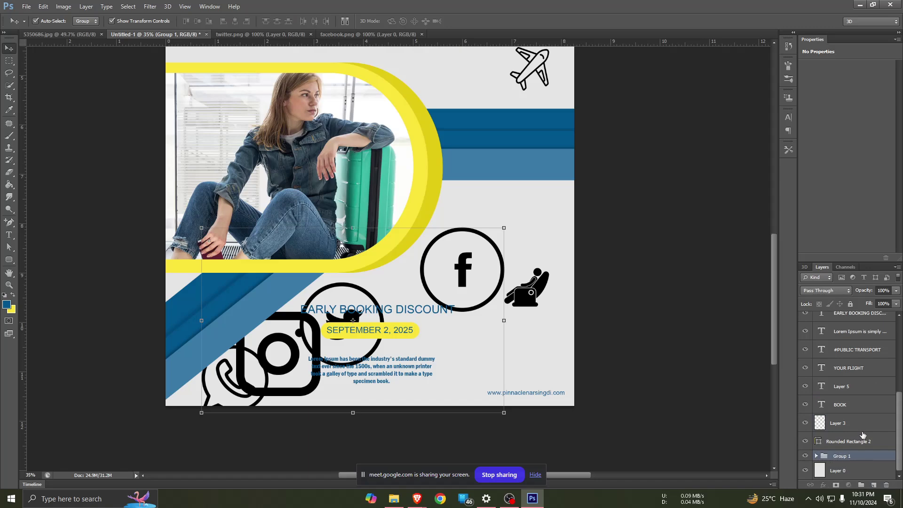
- Rename the new group to ICON and select it on the flyer
click(817, 456)
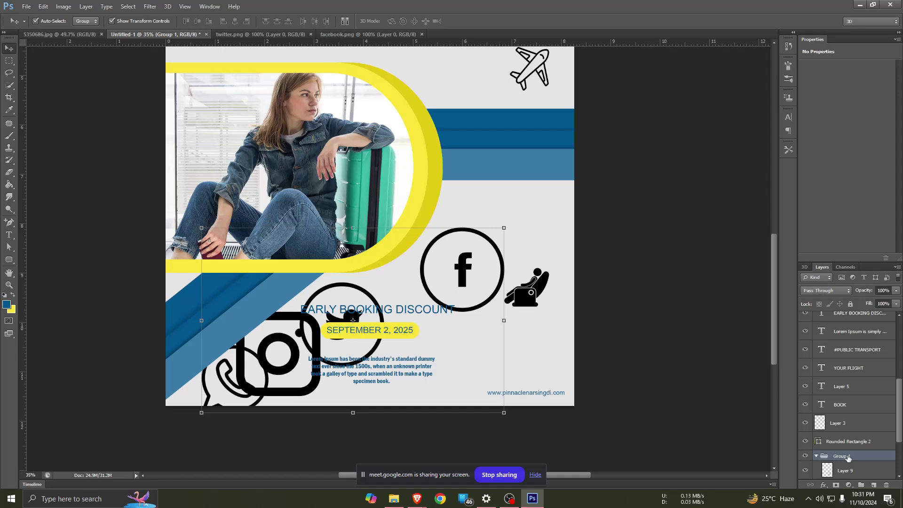
double_click(842, 455)
text(ICON)
key(Return)
scroll(850, 470, down, 3)
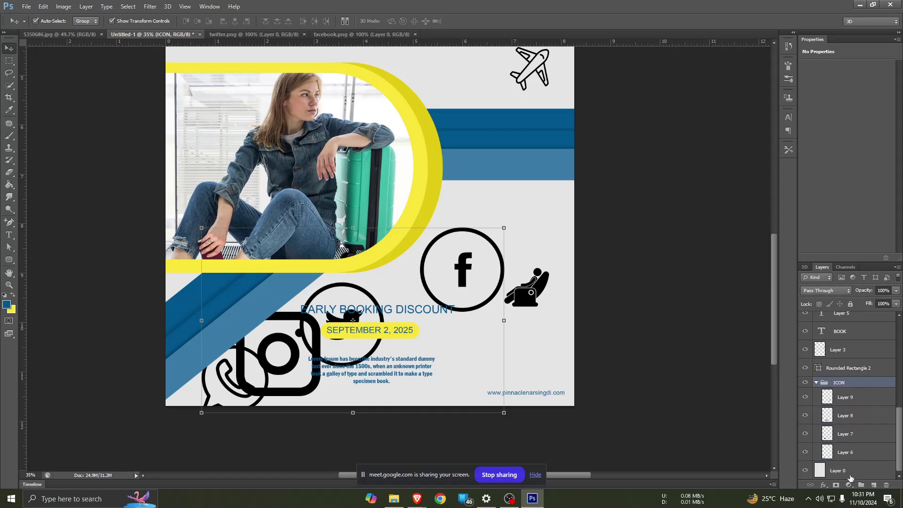
click(382, 370)
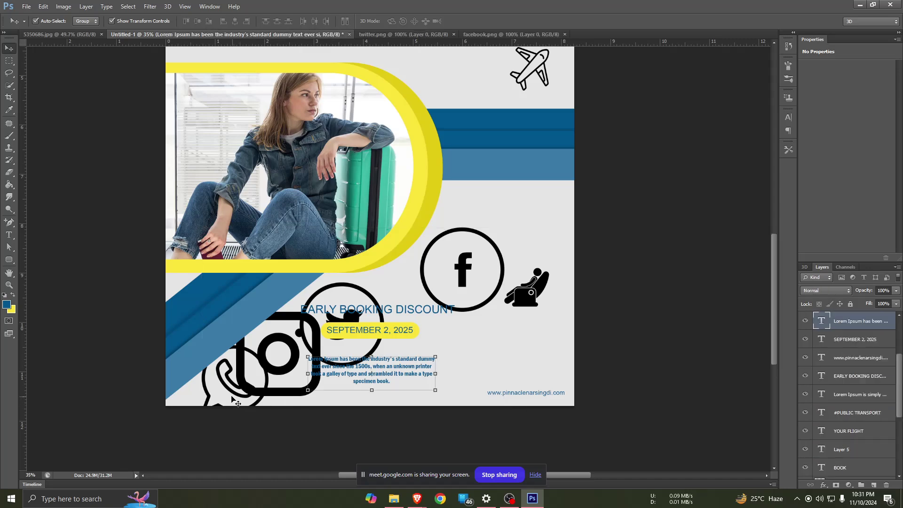
click(228, 388)
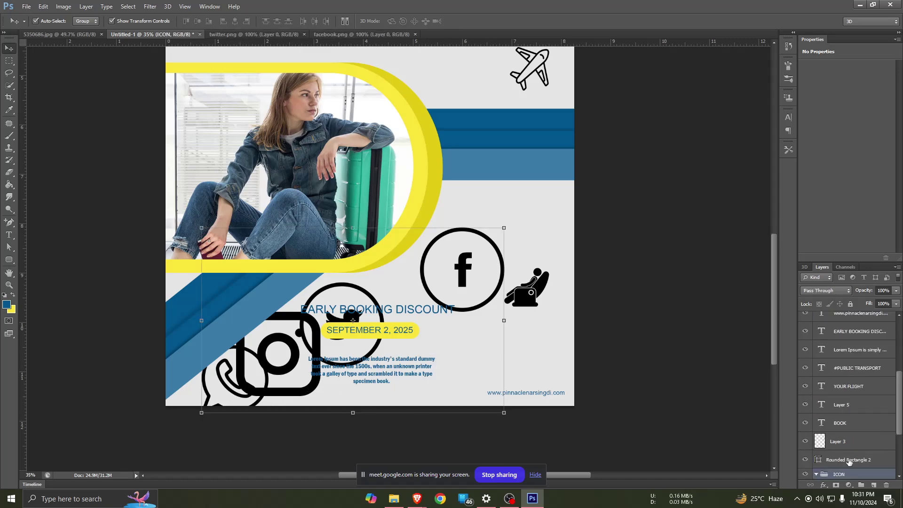
click(812, 422)
scroll(812, 420, down, 3)
- Scale the Facebook icon to about a fifth and move it below the body text
click(842, 398)
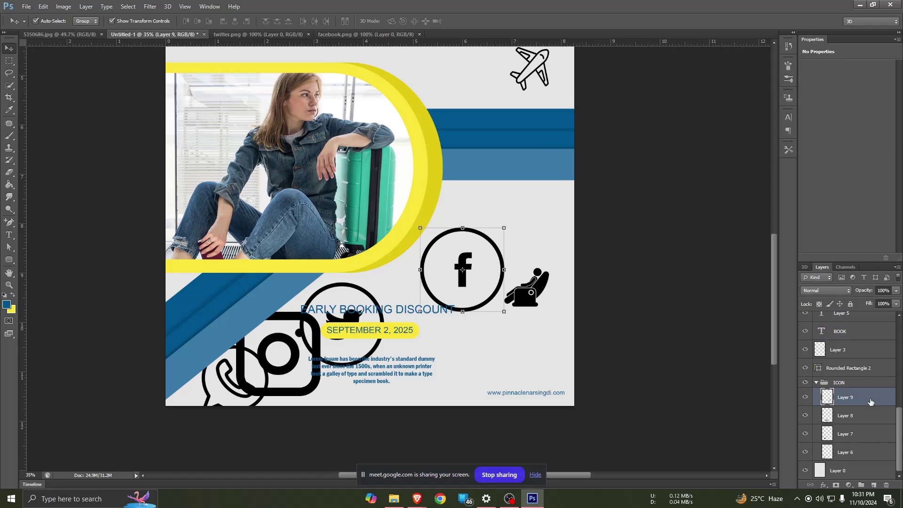
key(ctrl+t)
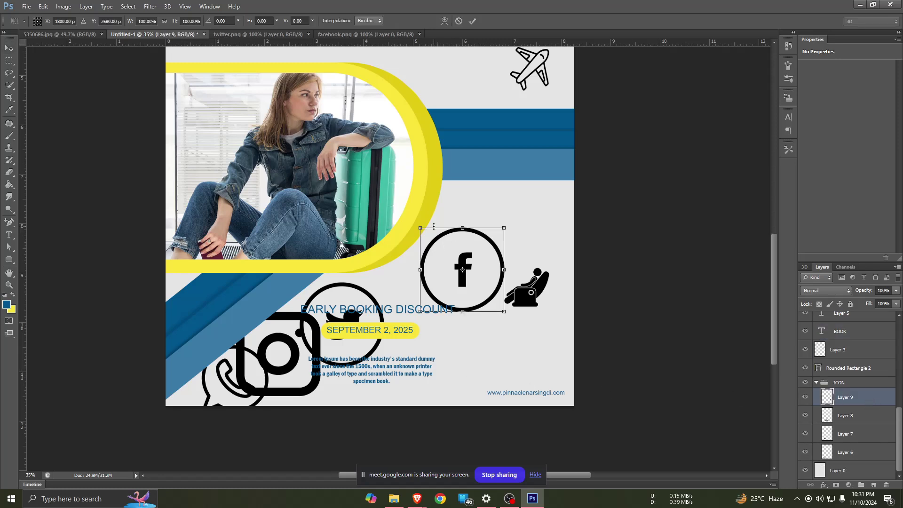
drag(436, 229, 449, 324)
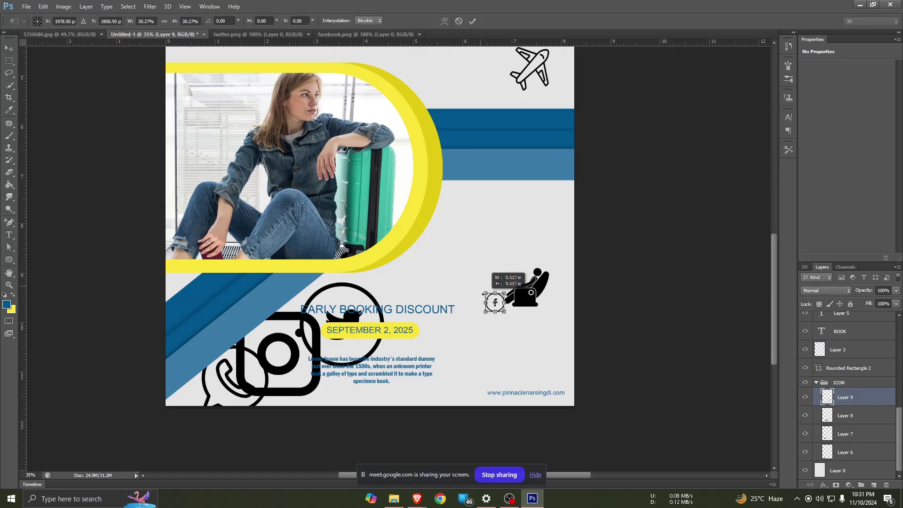
scroll(450, 325, up, 1)
scroll(449, 325, up, 1)
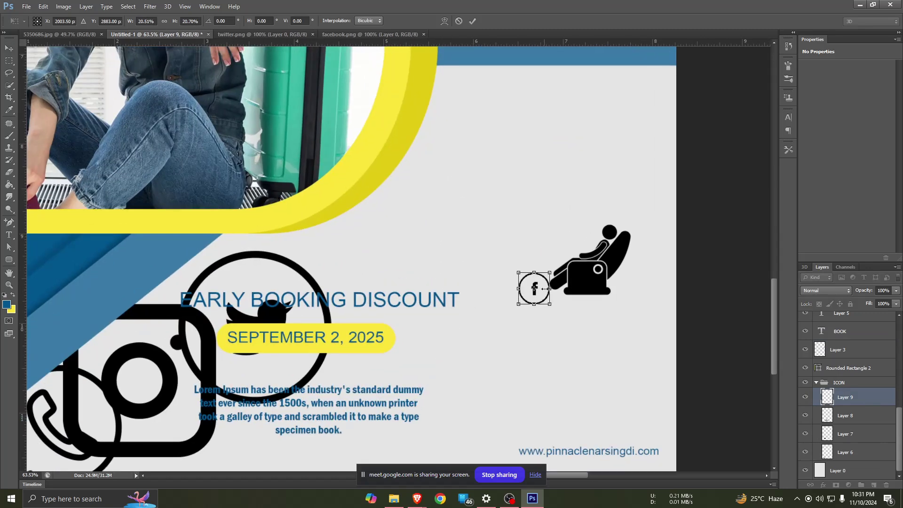
drag(534, 288, 251, 446)
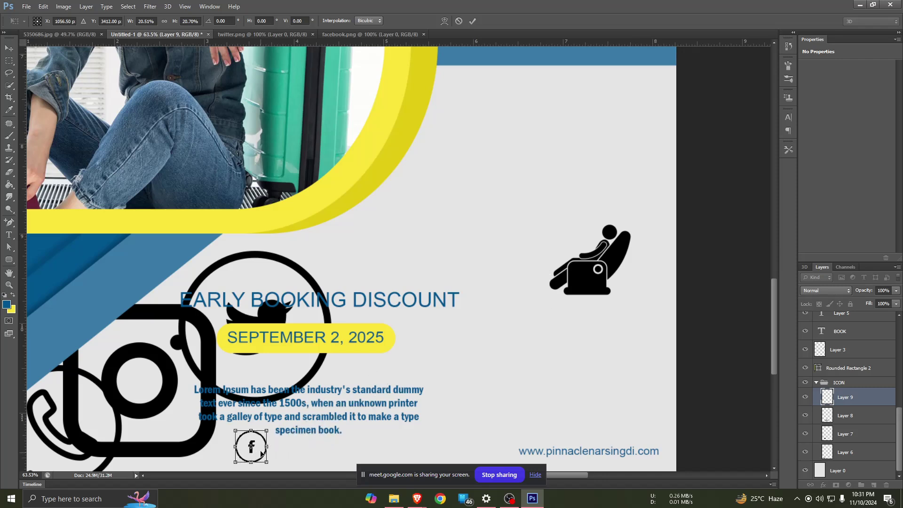
key(Return)
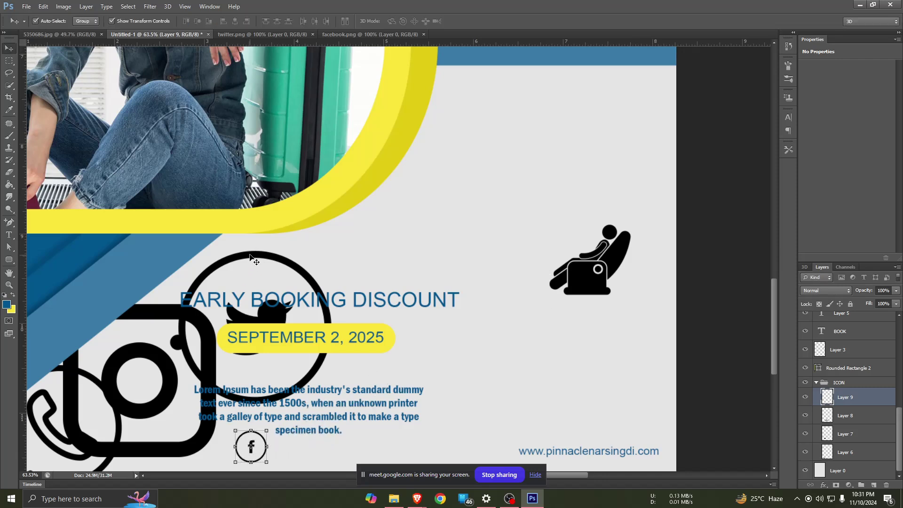
- Shrink the Instagram icon to match the Facebook icon
click(249, 257)
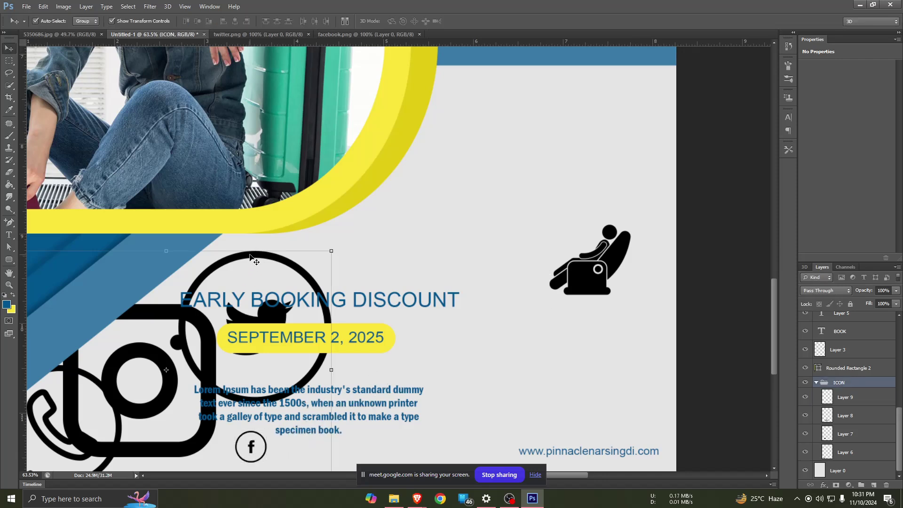
click(852, 440)
key(ctrl+t)
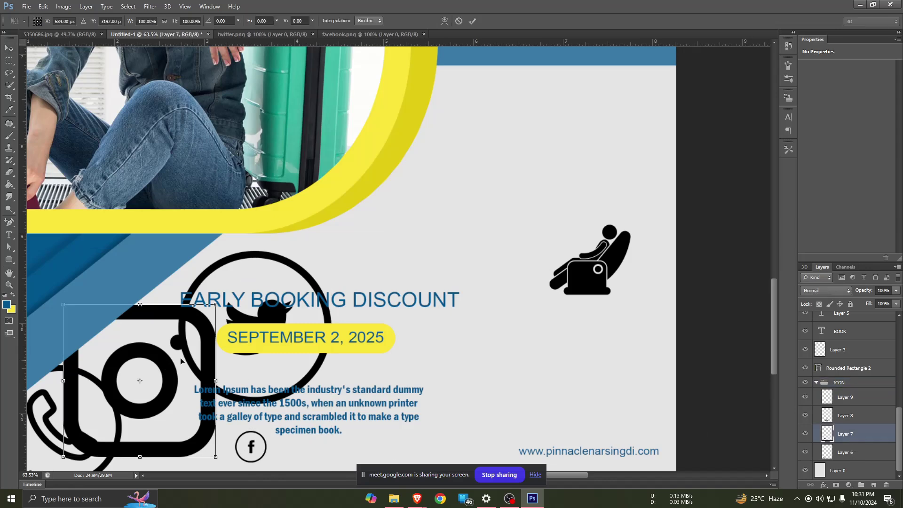
drag(64, 303, 184, 430)
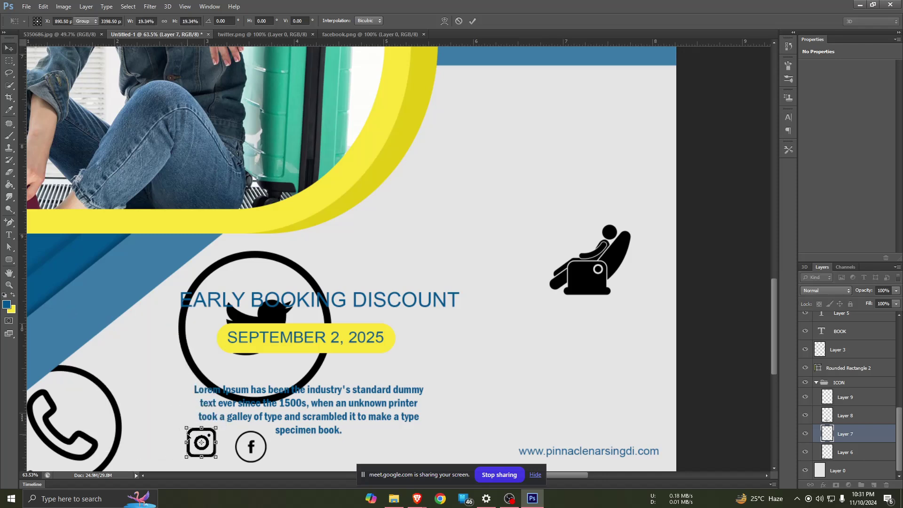
key(Return)
- Shrink the Twitter icon to the same small size
click(862, 420)
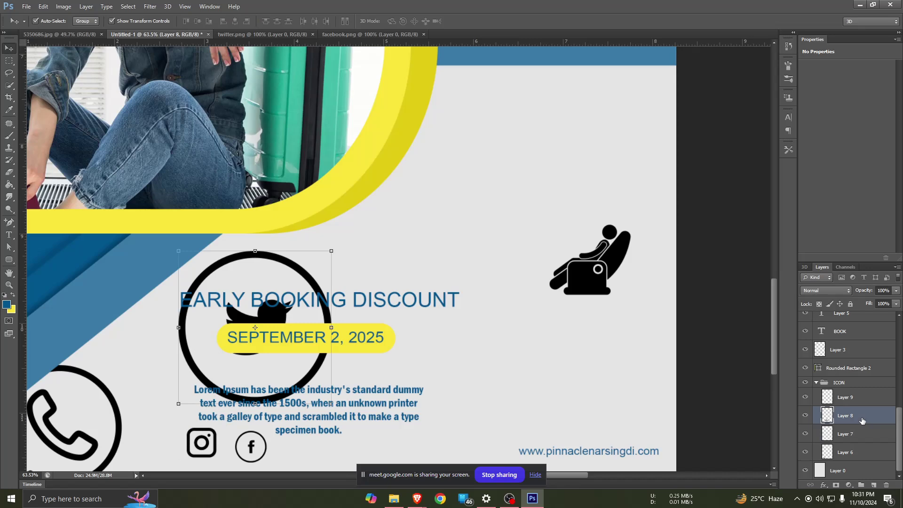
key(ctrl+t)
mouse_move(177, 252)
mouse_down()
mouse_move(313, 368)
mouse_move(156, 441)
mouse_move(142, 431)
mouse_up()
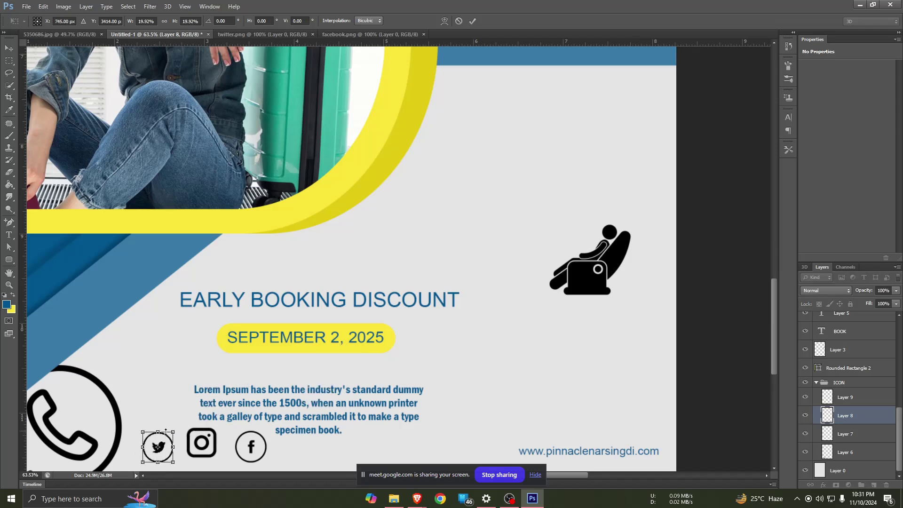
key(Return)
- Select the oversized WhatsApp phone icon layer and begin a free transform on it
click(119, 412)
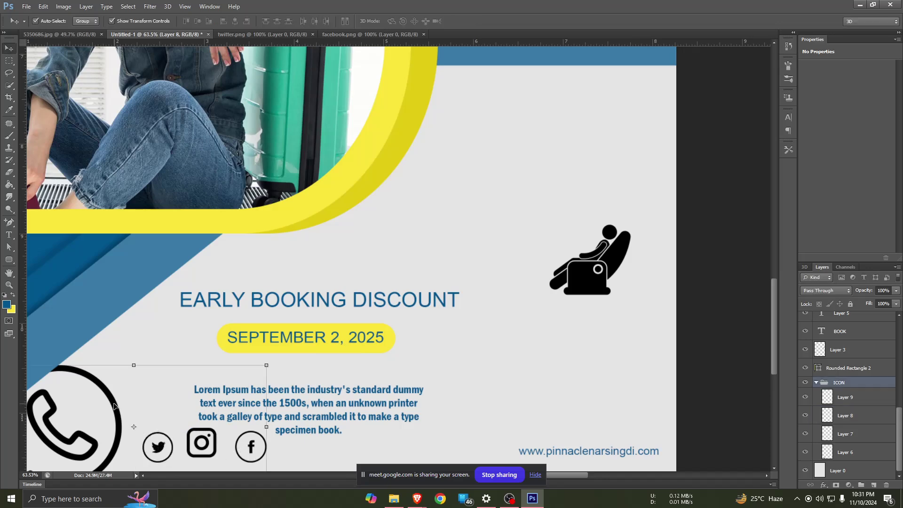
click(855, 400)
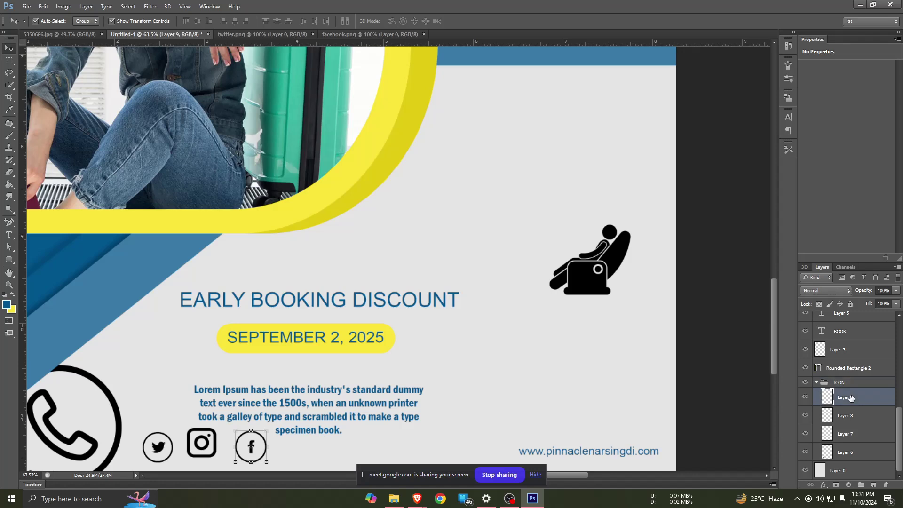
click(858, 414)
click(860, 438)
click(857, 454)
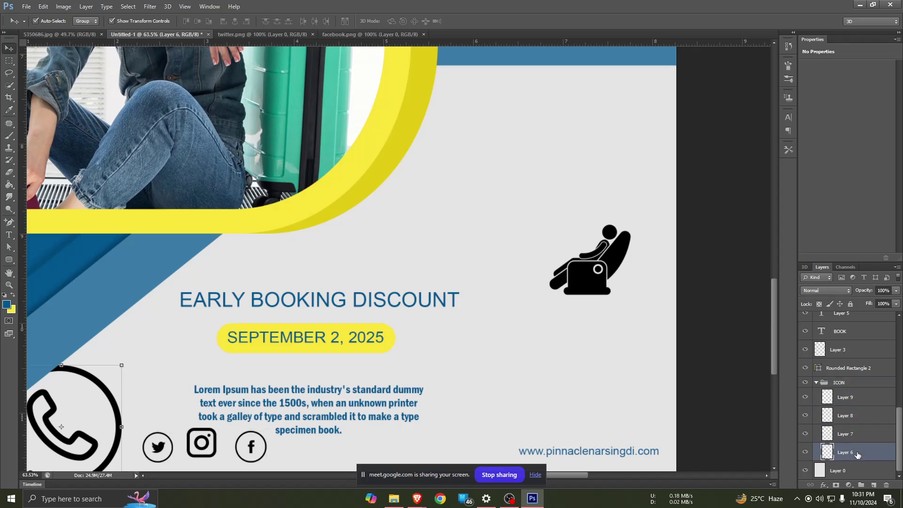
key(ctrl+t)
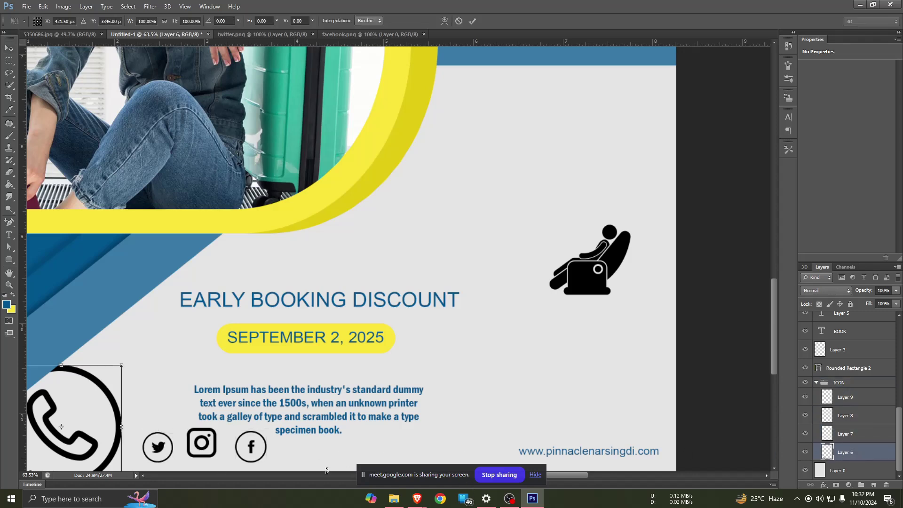
click(535, 474)
drag(518, 474, 322, 462)
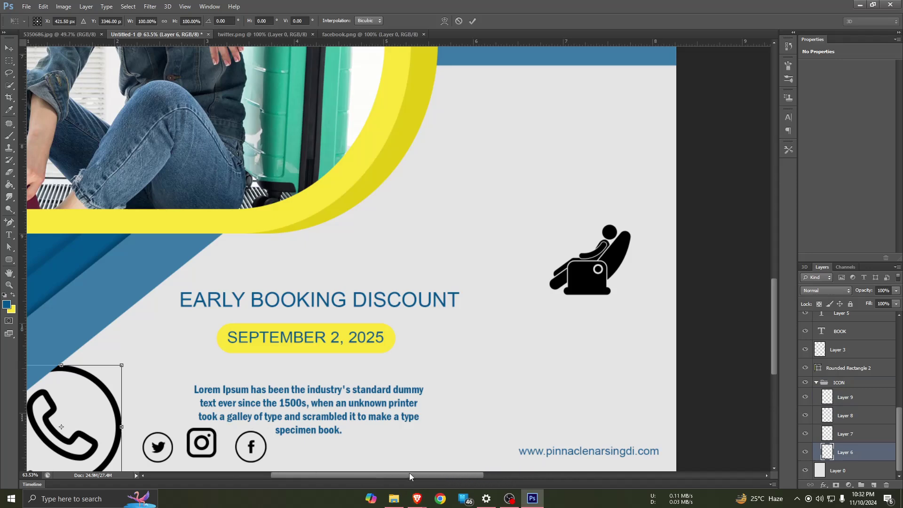
scroll(322, 461, left, 10)
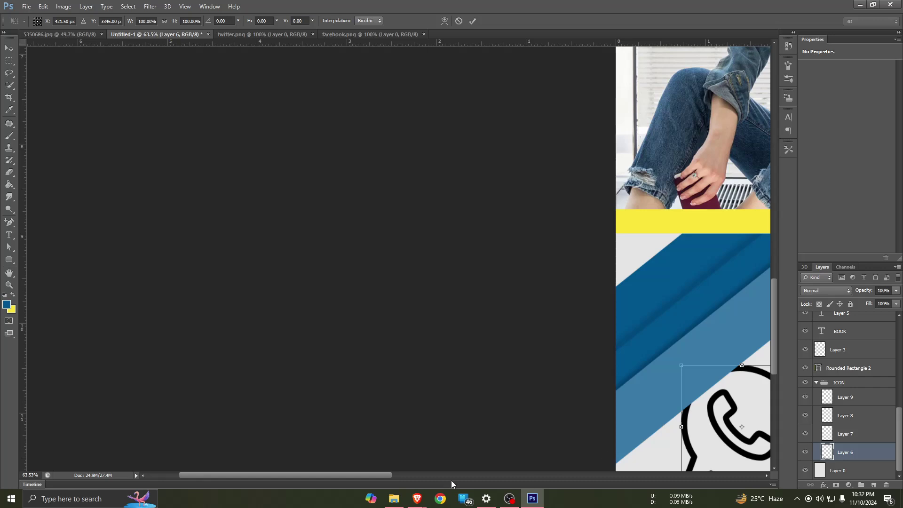
drag(376, 473, 454, 474)
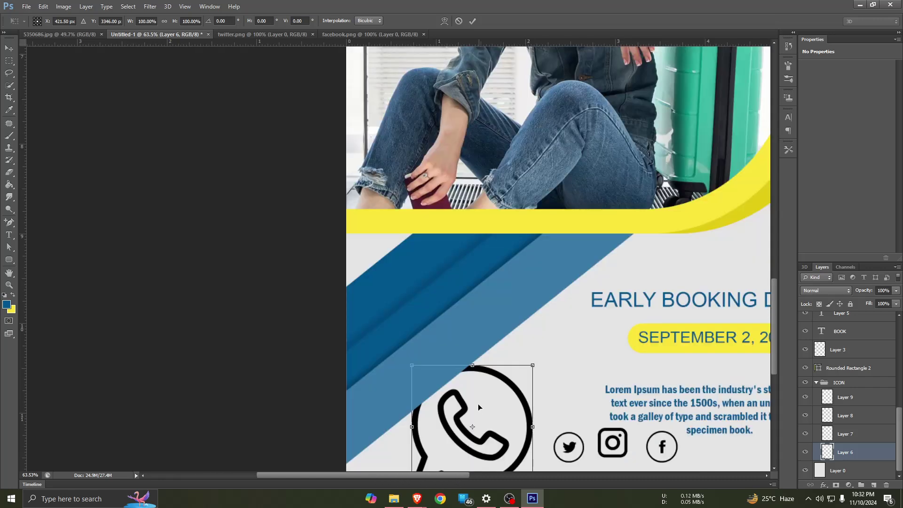
- Shrink the phone icon to match the other icons, narrowing it slightly, and apply
mouse_move(415, 366)
mouse_down()
mouse_move(489, 445)
mouse_move(520, 429)
mouse_move(504, 431)
mouse_move(501, 448)
mouse_up()
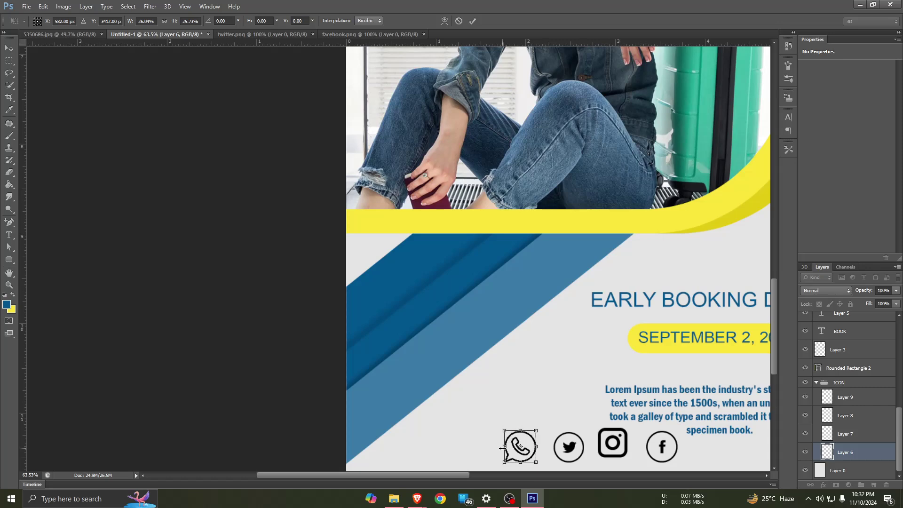
scroll(517, 449, left, 2)
scroll(561, 446, up, 2)
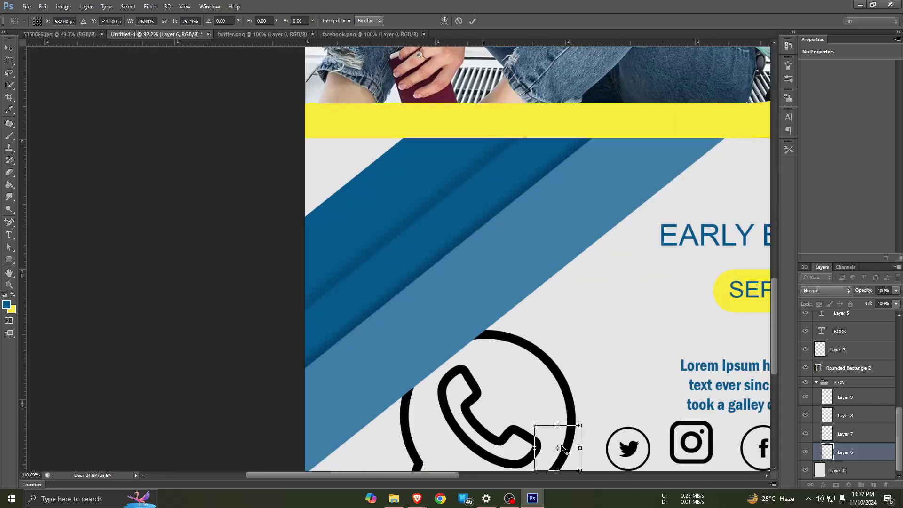
scroll(560, 446, up, 1)
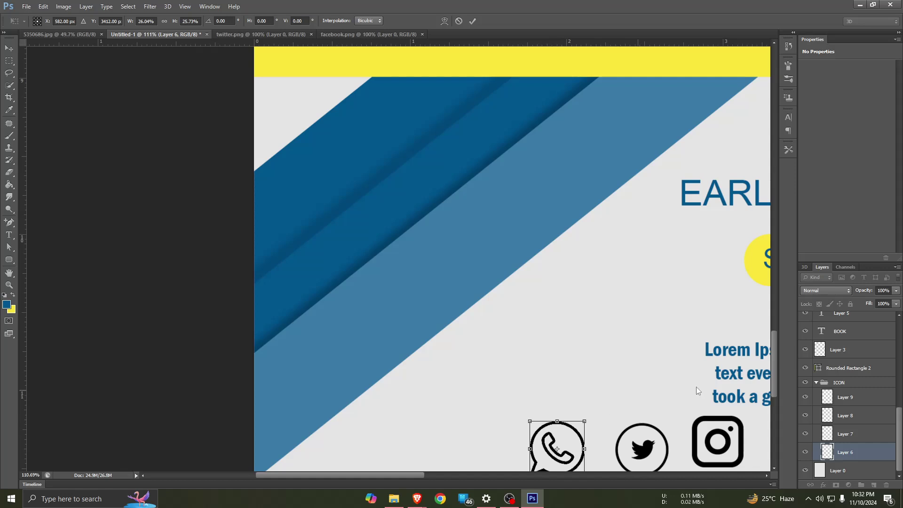
drag(774, 338, 772, 355)
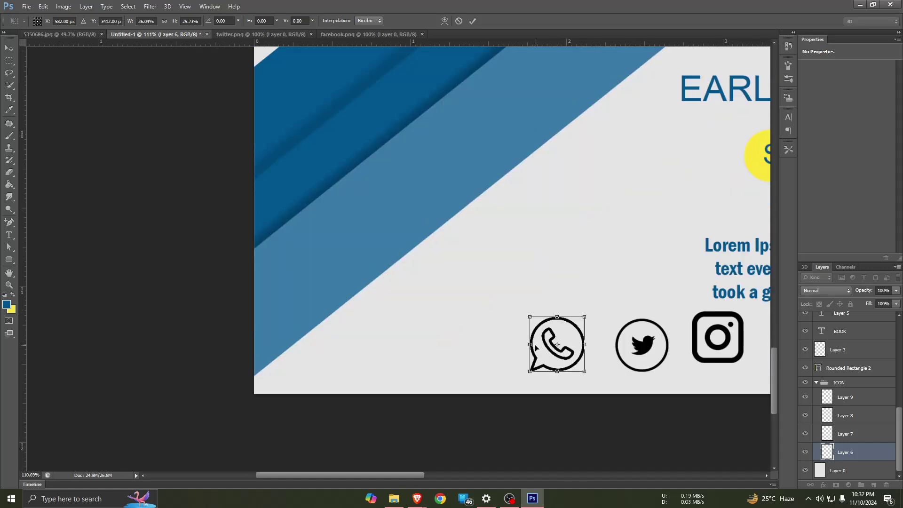
drag(531, 344, 430, 355)
key(Return)
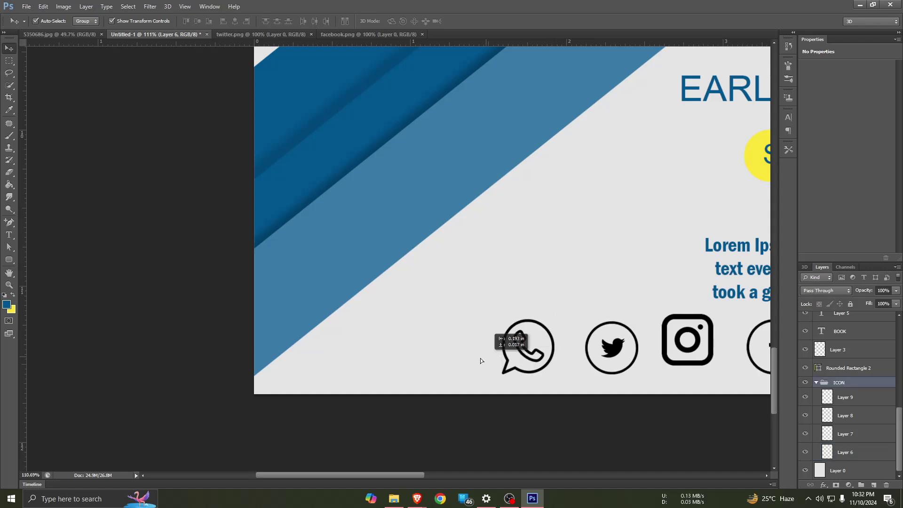
- Select the icon layers and shift the whole icon row slightly right
click(842, 398)
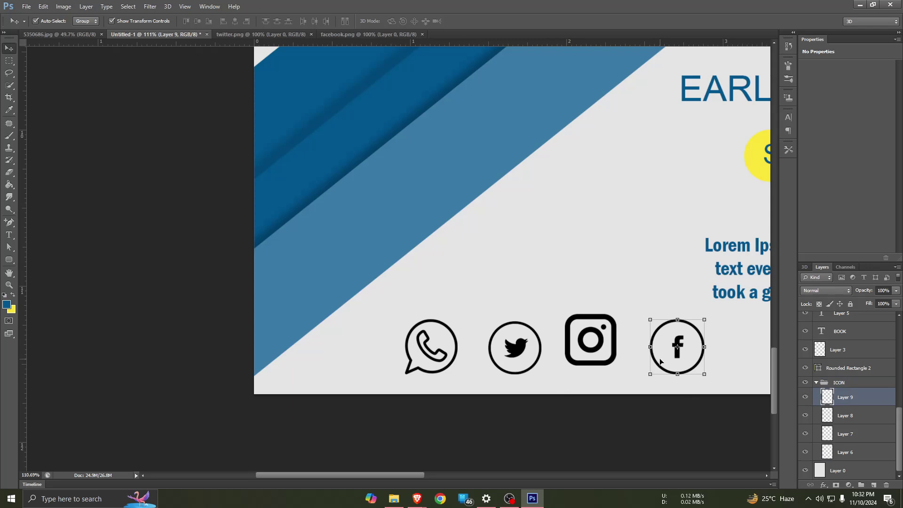
click(832, 415)
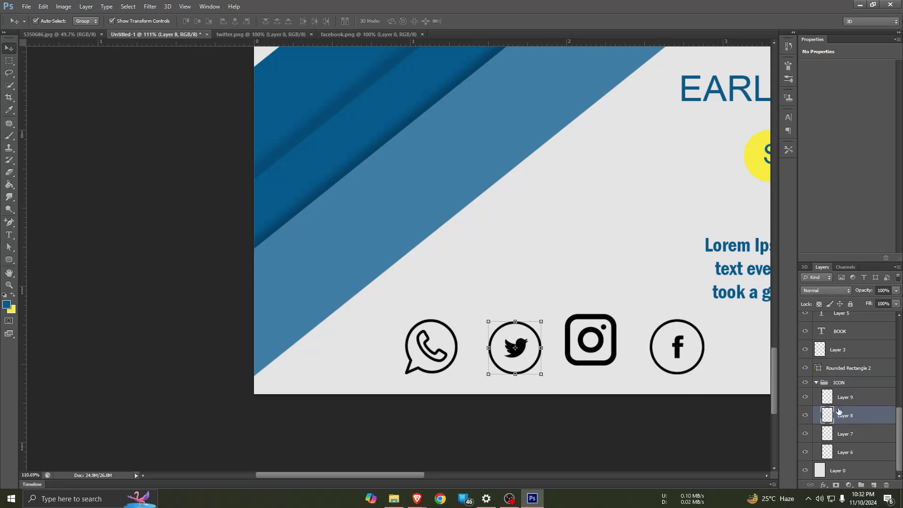
click(493, 354)
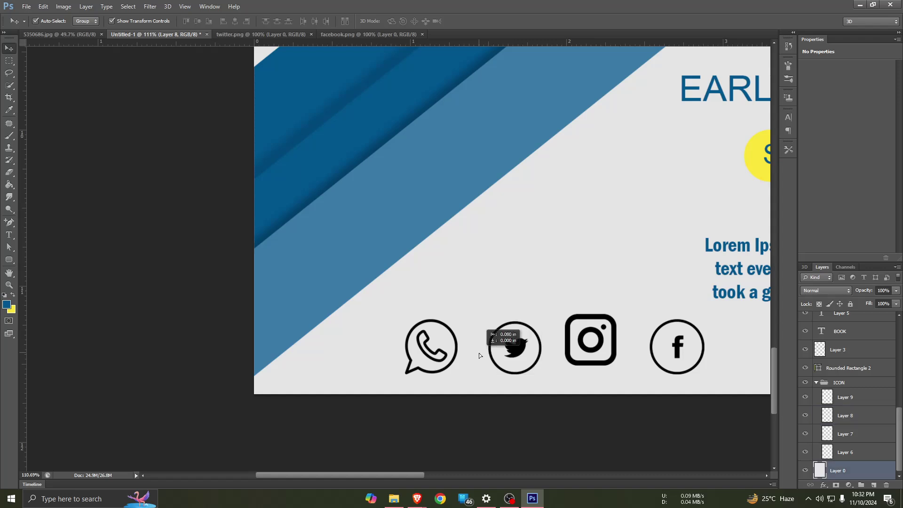
click(844, 453)
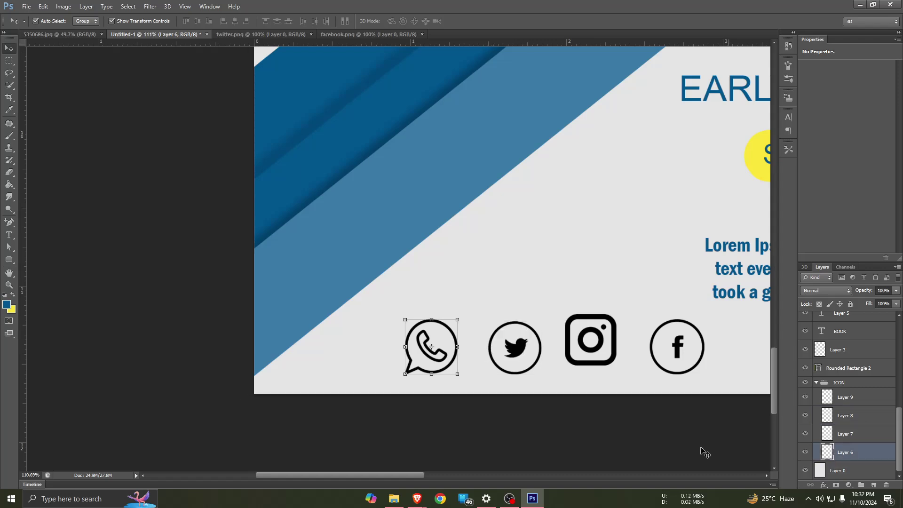
click(843, 435)
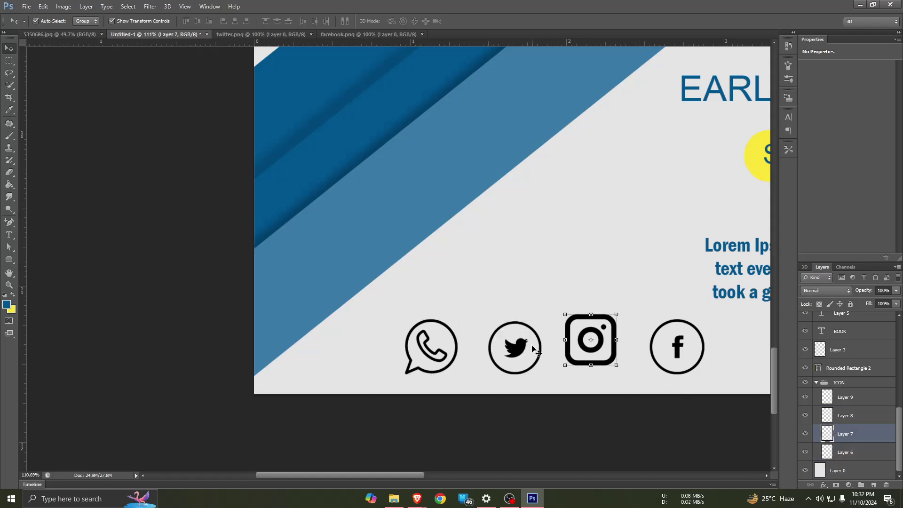
drag(592, 350, 597, 350)
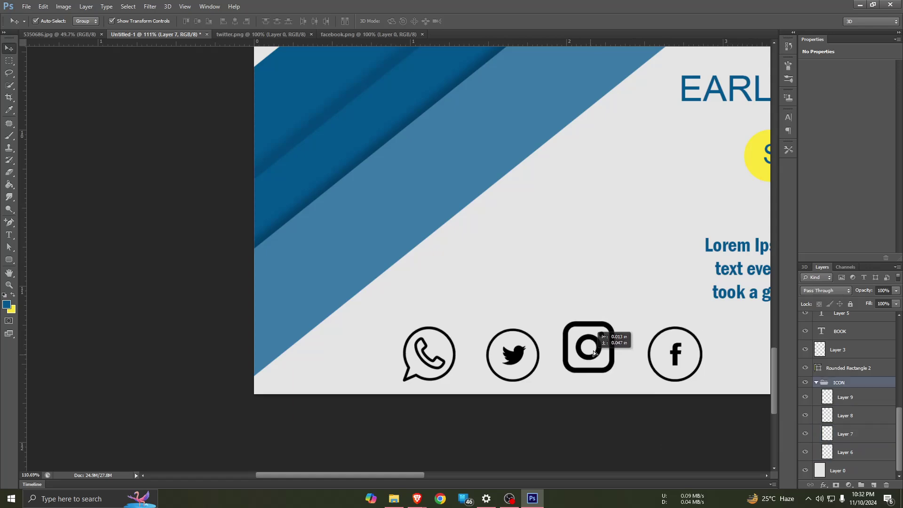
- Move the Twitter icon closer to the phone icon and the Instagram icon left, level with the others
click(846, 416)
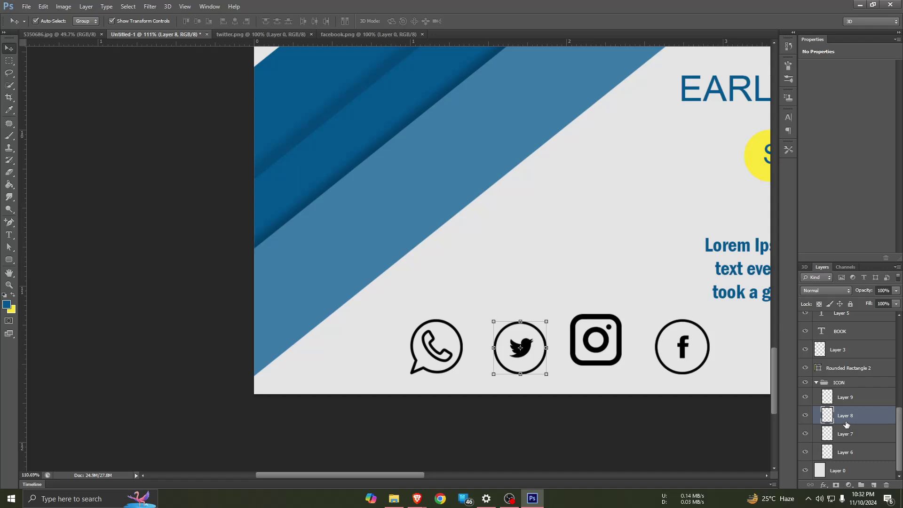
key(ctrl+t)
drag(513, 355, 507, 355)
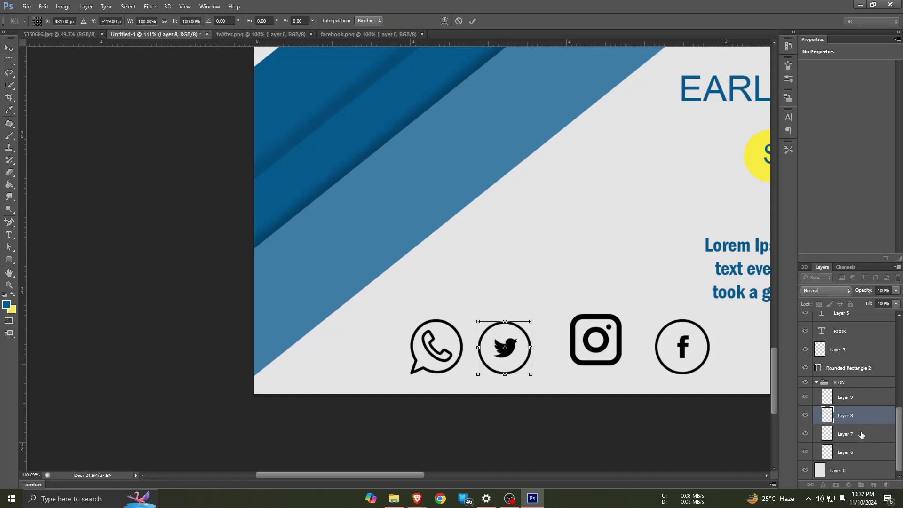
key(Return)
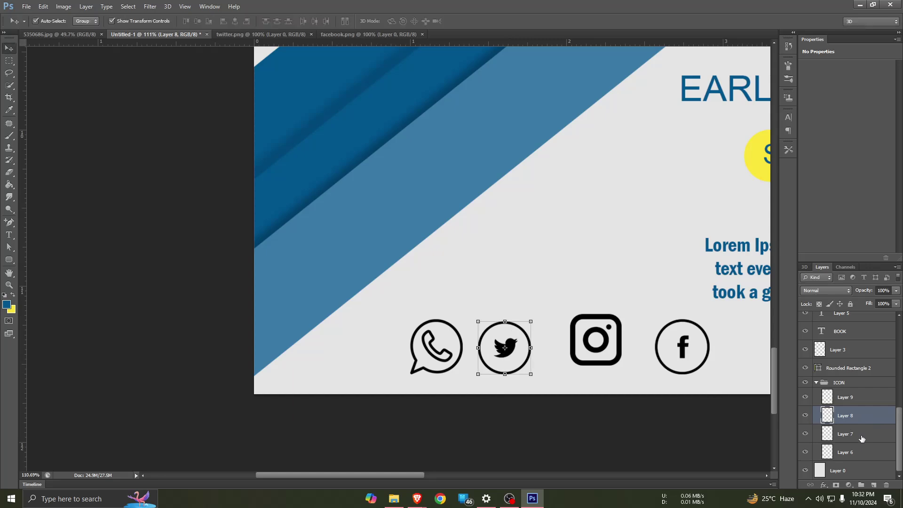
click(861, 434)
key(ctrl+t)
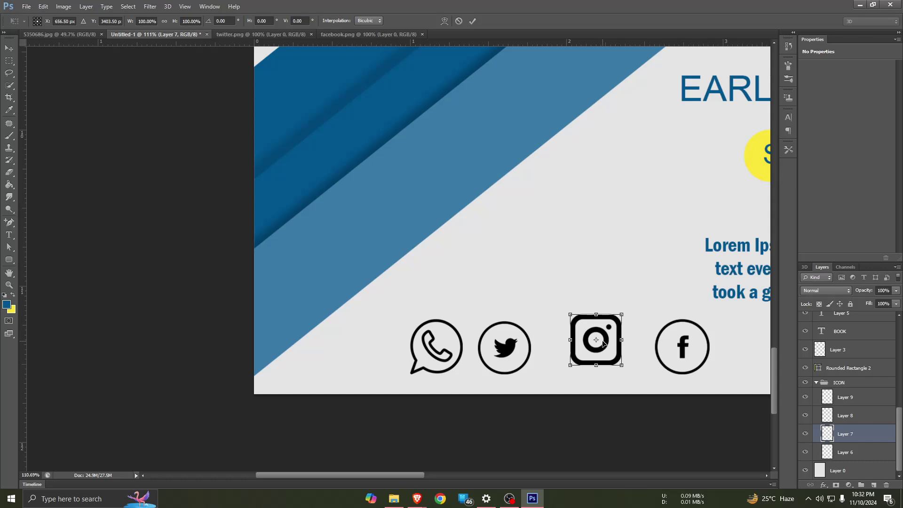
drag(595, 352, 585, 355)
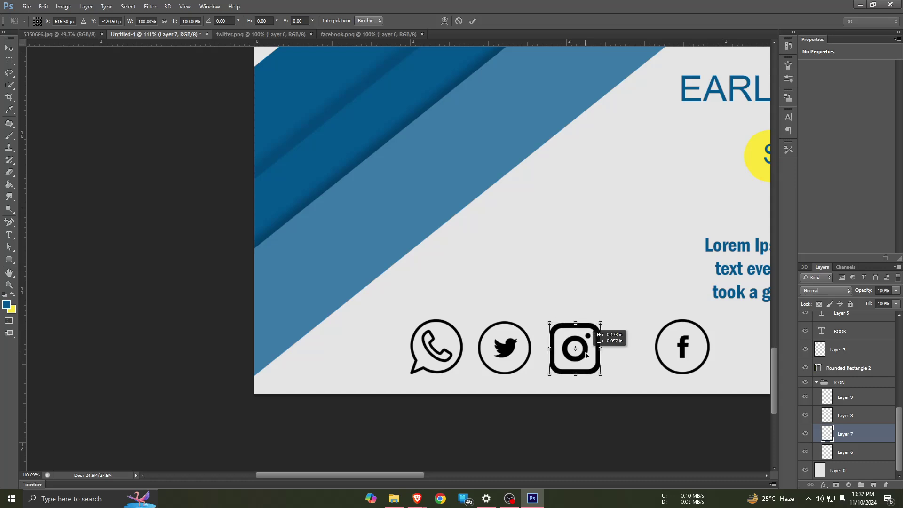
key(Return)
- Move the Facebook icon next to the Instagram icon, nudging it left for even spacing
click(851, 457)
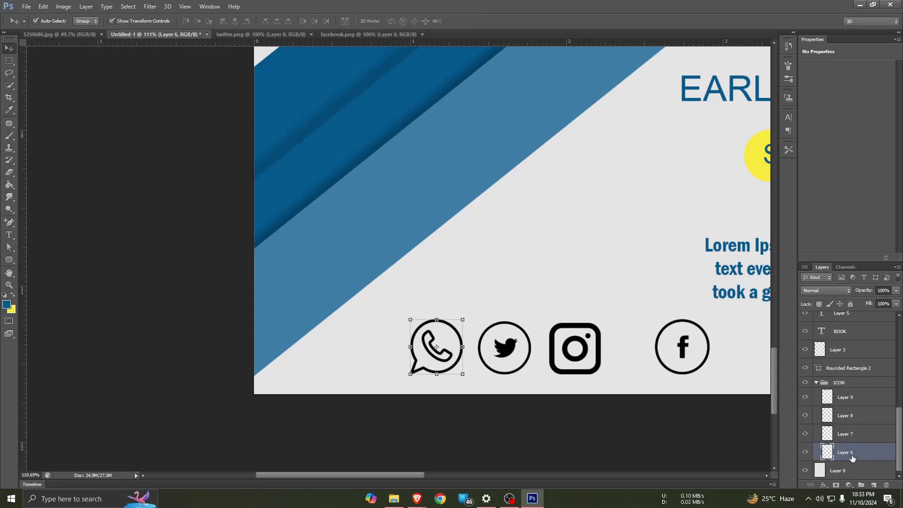
click(842, 400)
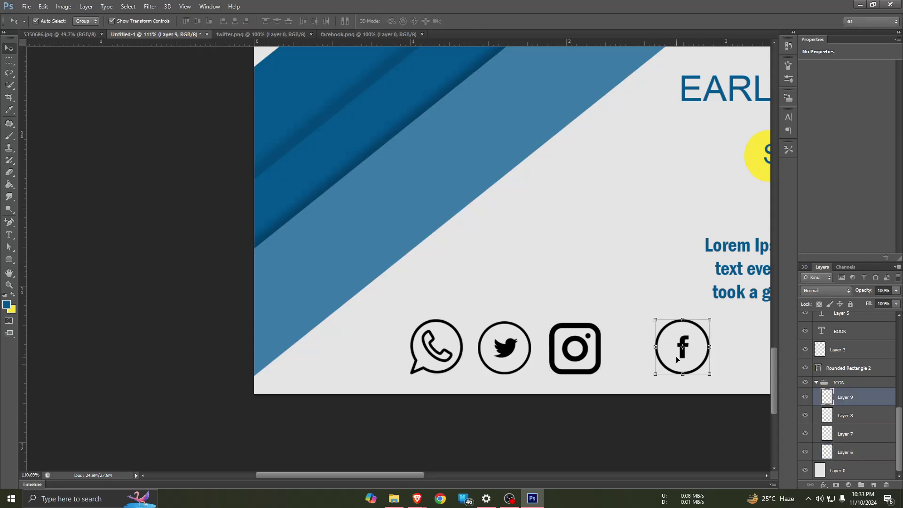
key(ctrl+t)
drag(671, 356, 643, 360)
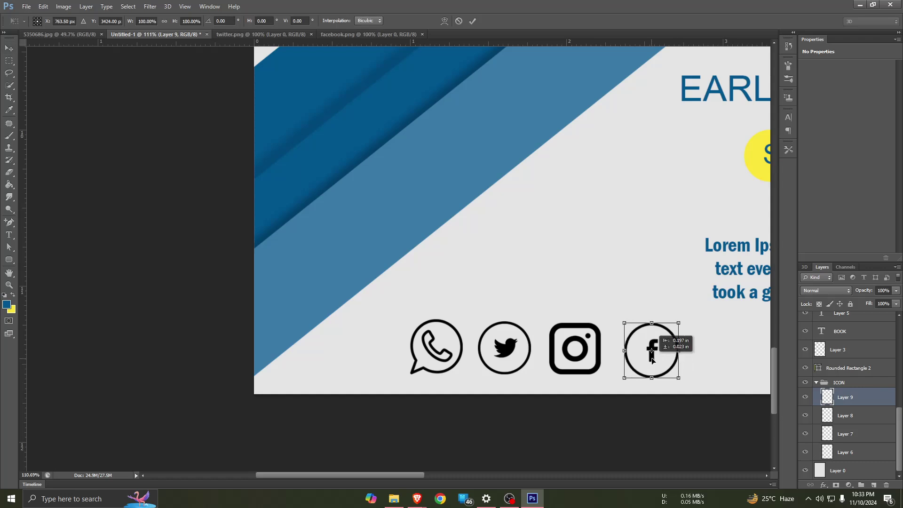
key(Left)
key(Left)
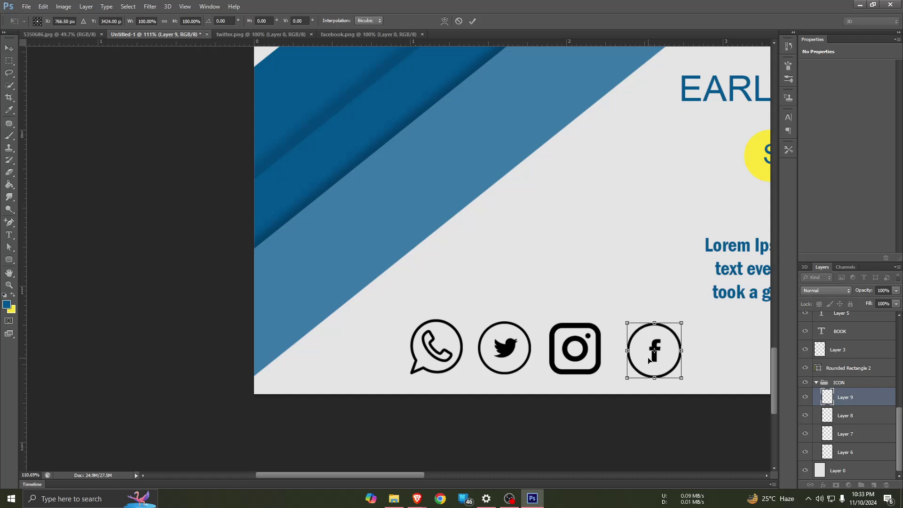
key(Left)
key(Left)
key(Left)
key(Return)
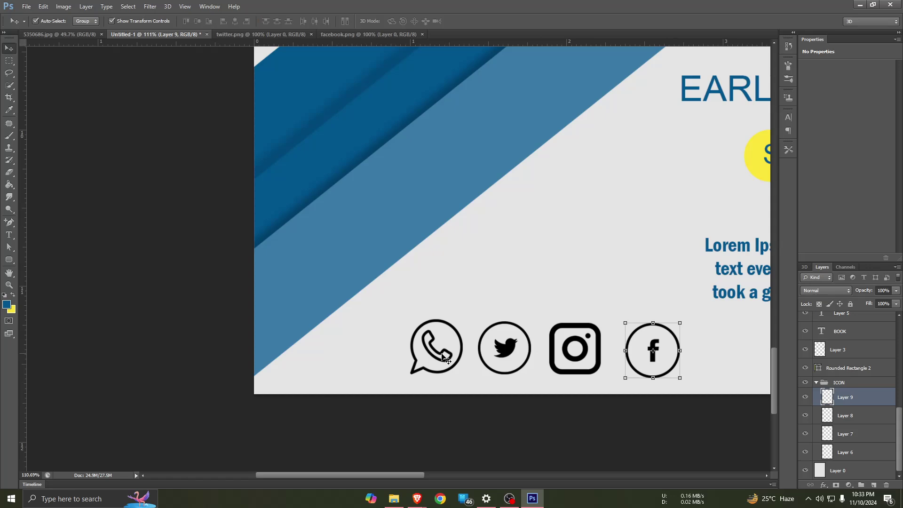
click(445, 356)
- Scroll the Layers panel and toggle selection of the background layer
scroll(454, 379, down, 3)
scroll(453, 379, down, 2)
scroll(484, 388, down, 2)
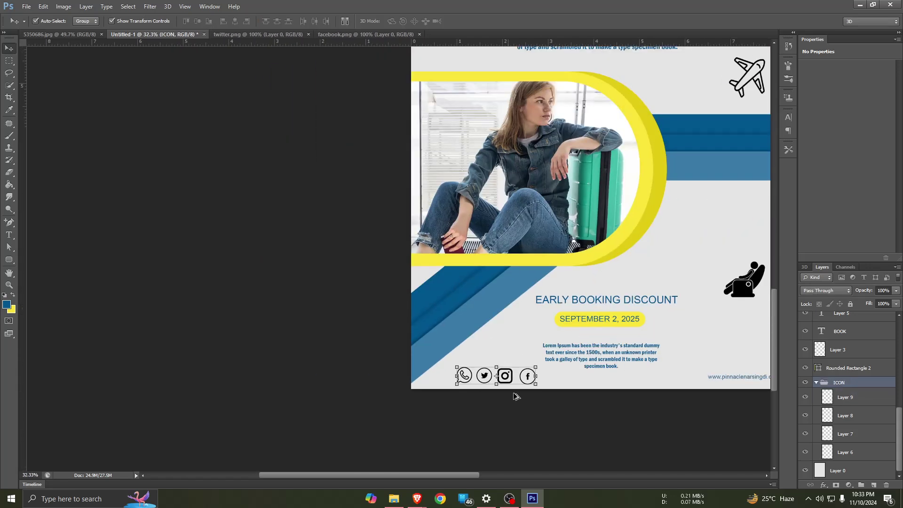
scroll(611, 402, down, 1)
scroll(540, 391, up, 1)
scroll(532, 379, up, 1)
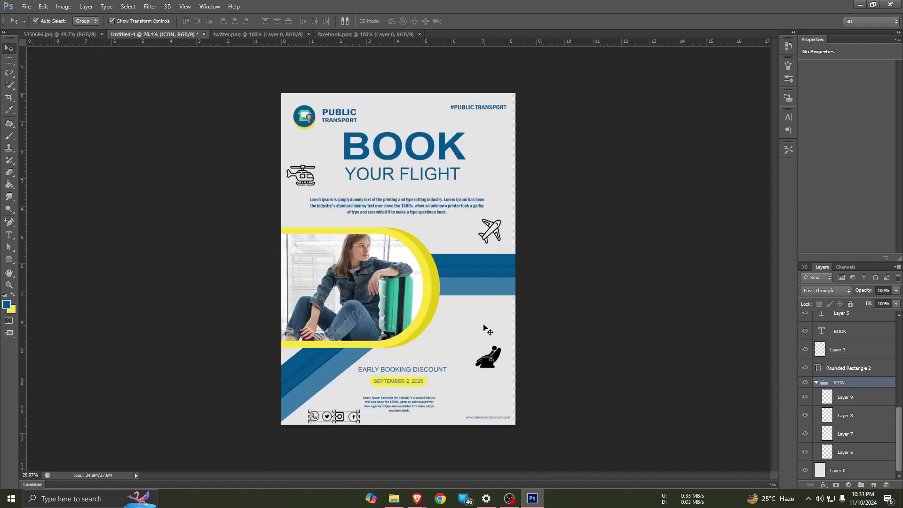
click(481, 328)
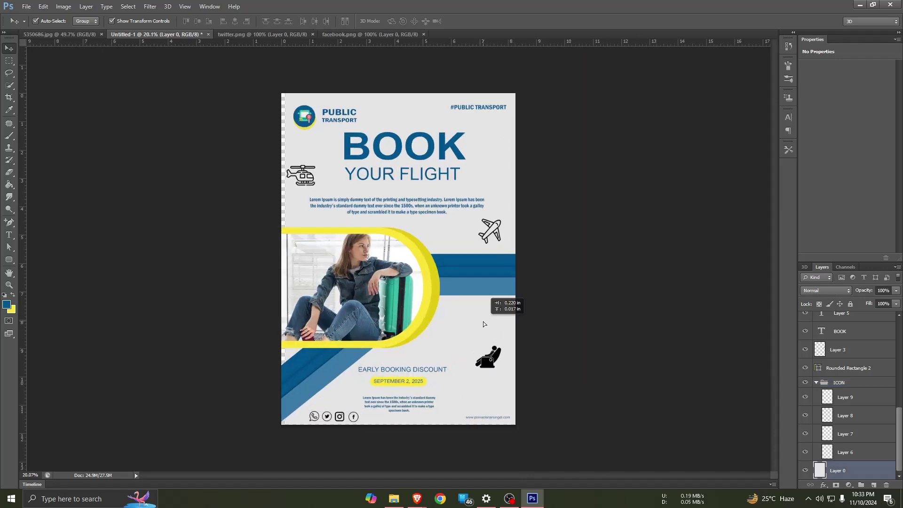
click(599, 367)
click(492, 332)
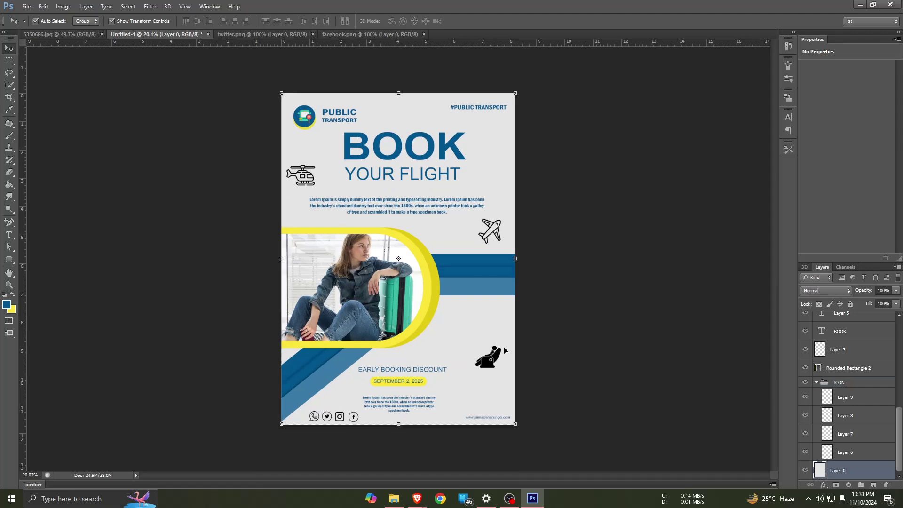
click(604, 389)
- Select the helicopter icon (Layer 4) on the flyer canvas with transform handles
alt+scroll(339, 395, up, 2)
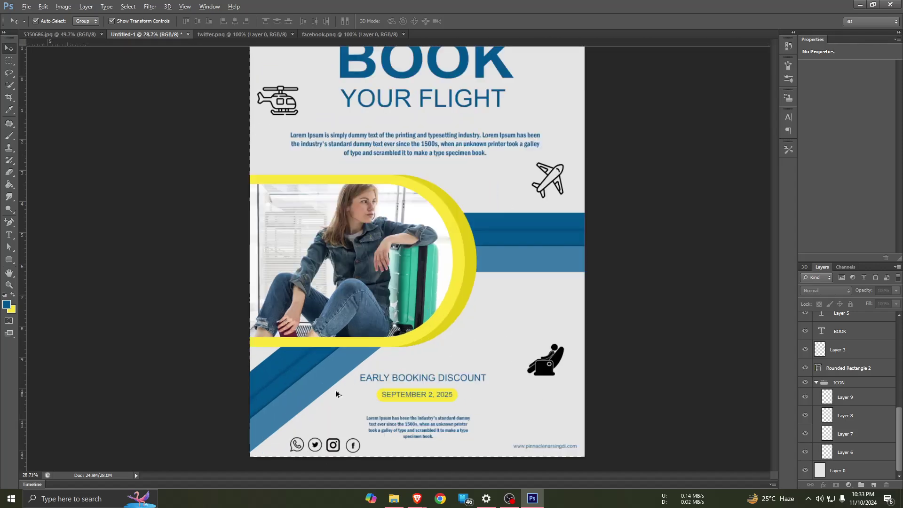
scroll(337, 376, up, 3)
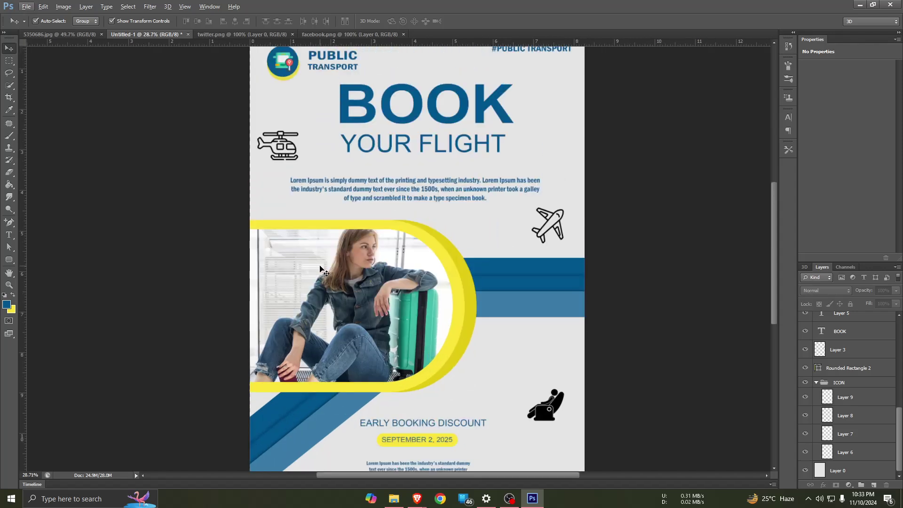
alt+scroll(301, 208, up, 3)
scroll(299, 208, up, 2)
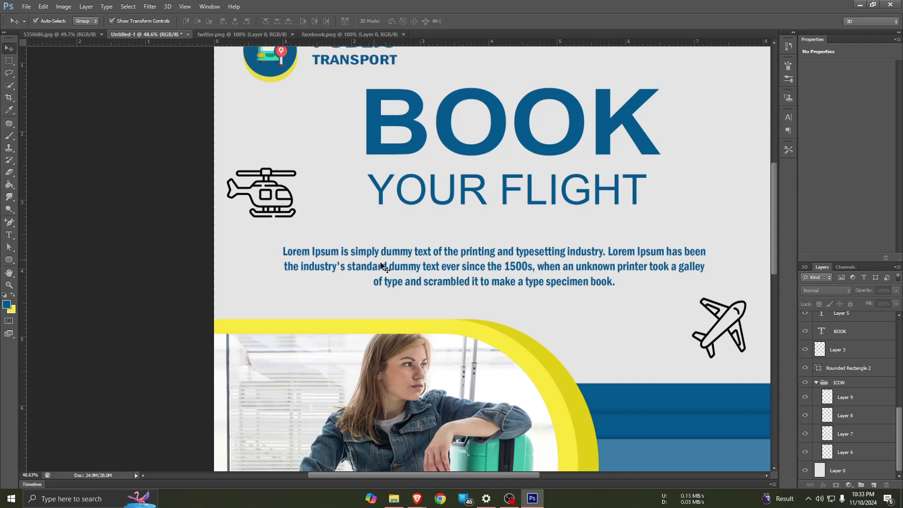
click(272, 178)
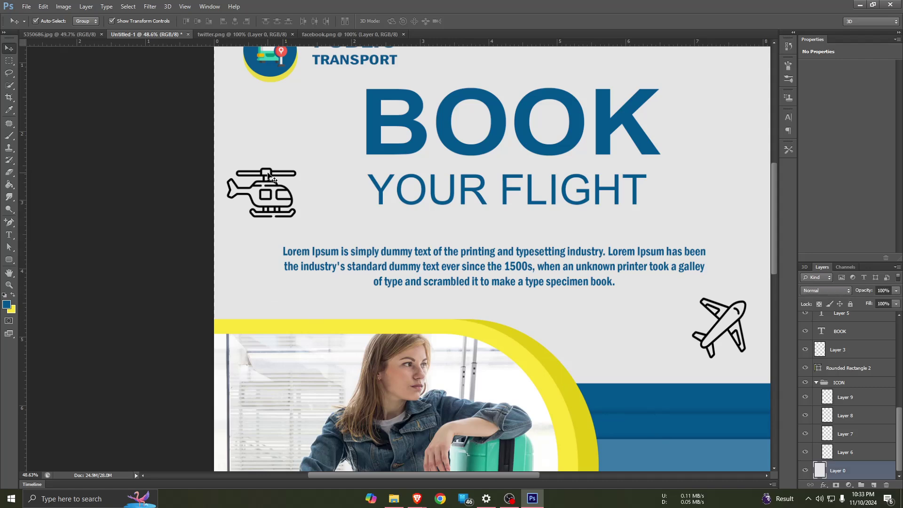
click(244, 194)
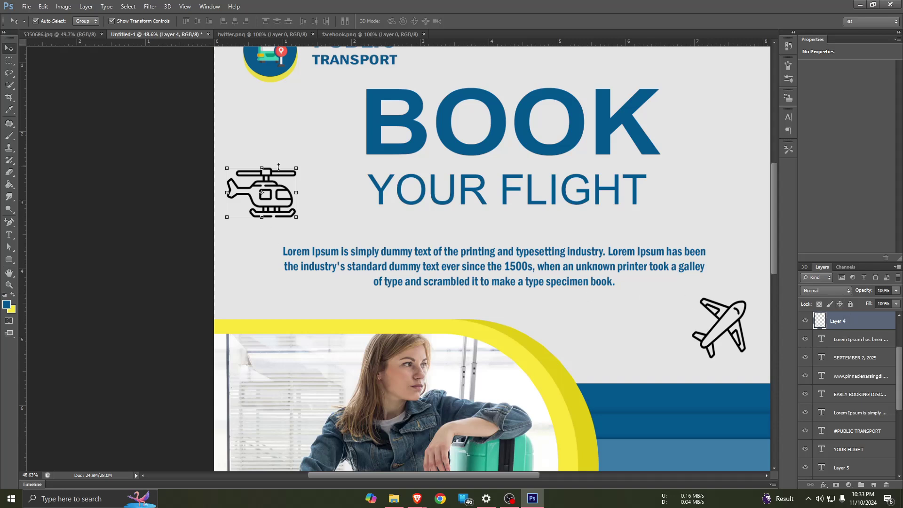
click(67, 7)
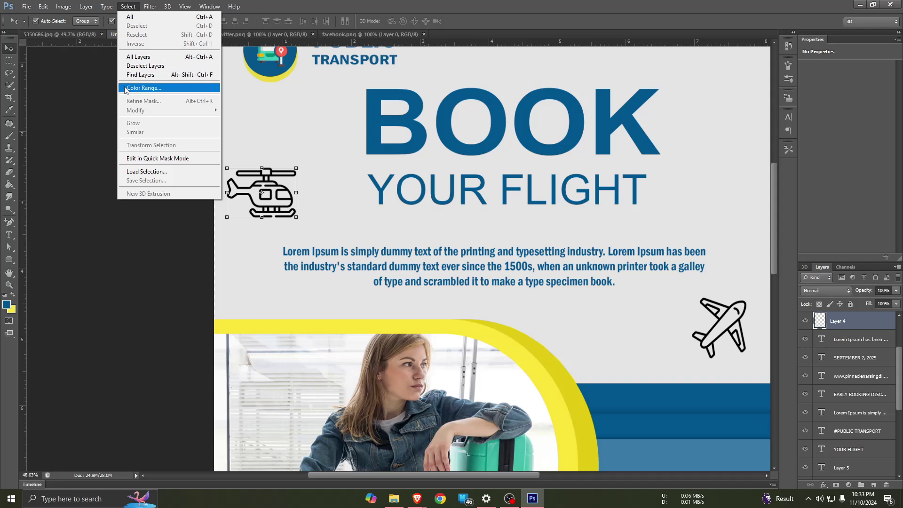
click(143, 88)
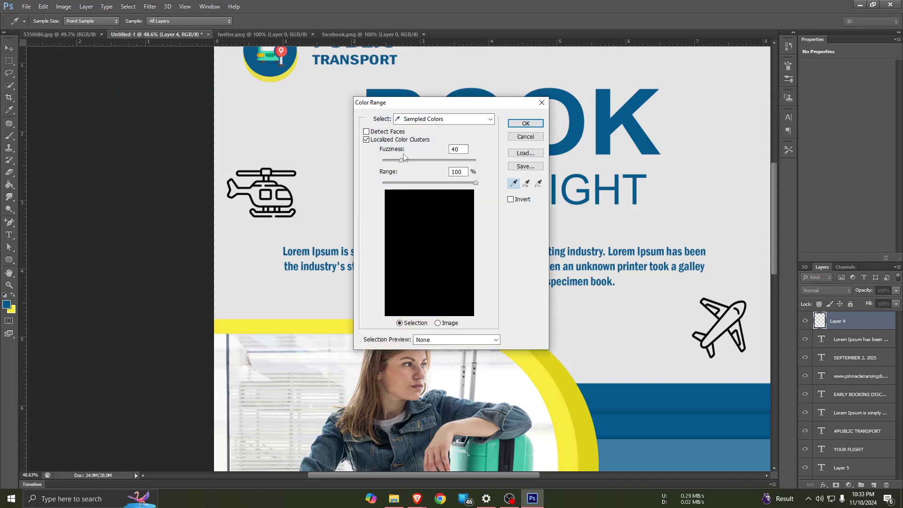
click(458, 120)
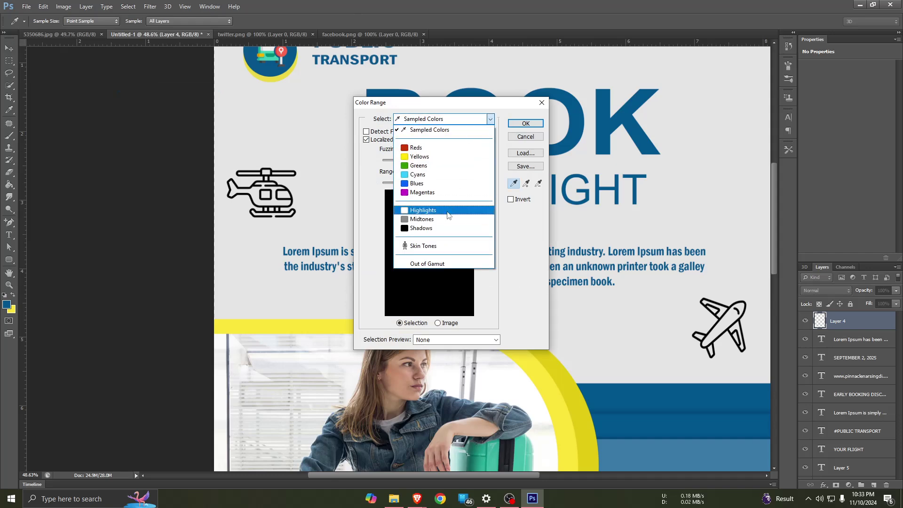
click(468, 130)
click(387, 133)
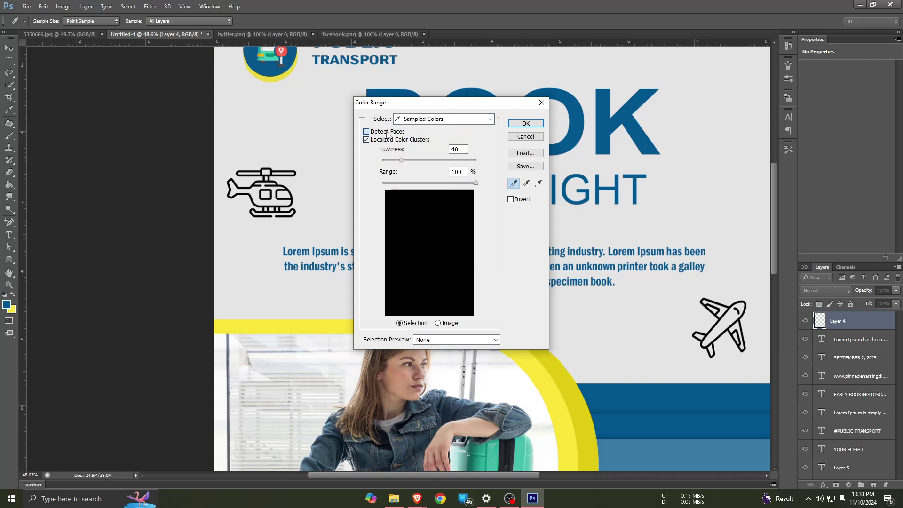
click(522, 123)
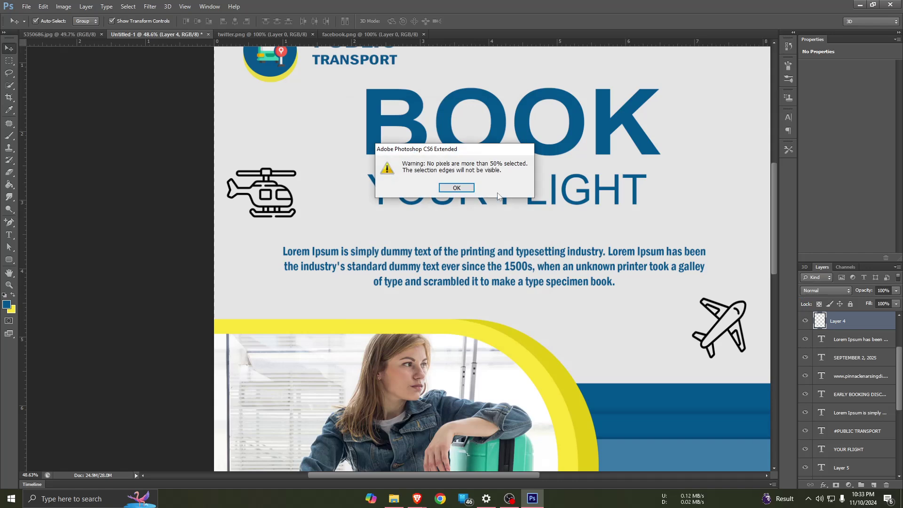
click(457, 187)
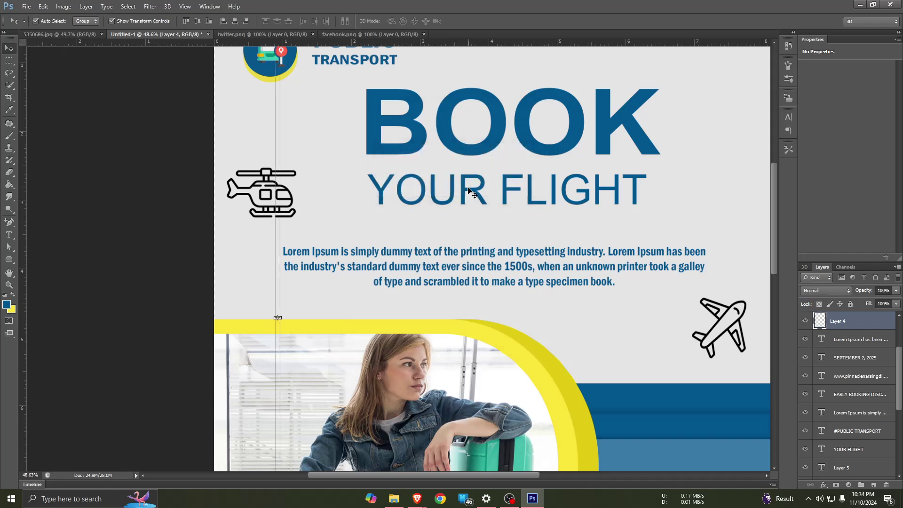
- Reselect the helicopter layer and dismiss the empty-selection transform error
scroll(346, 177, up, 1)
click(826, 345)
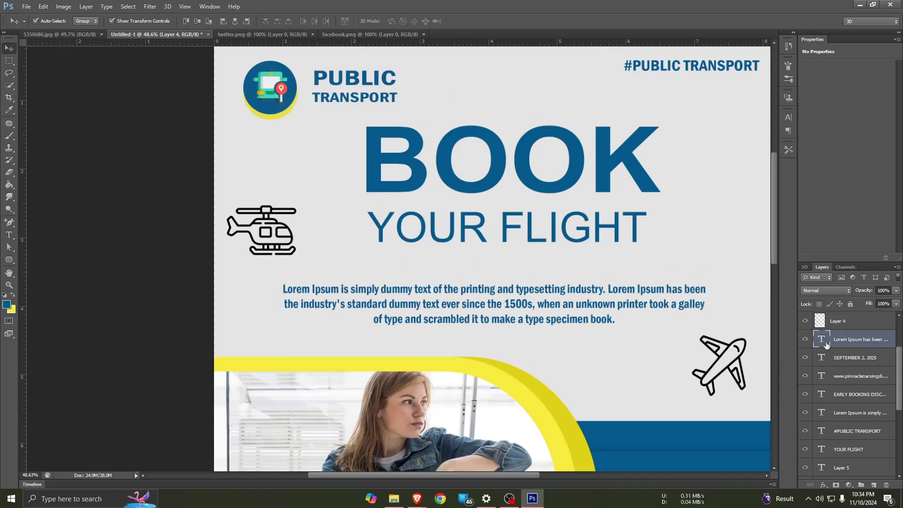
click(835, 323)
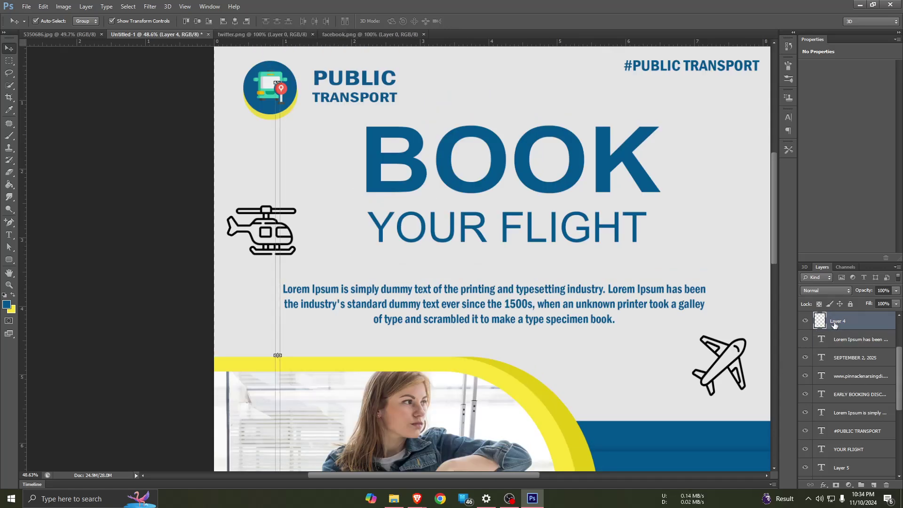
click(274, 365)
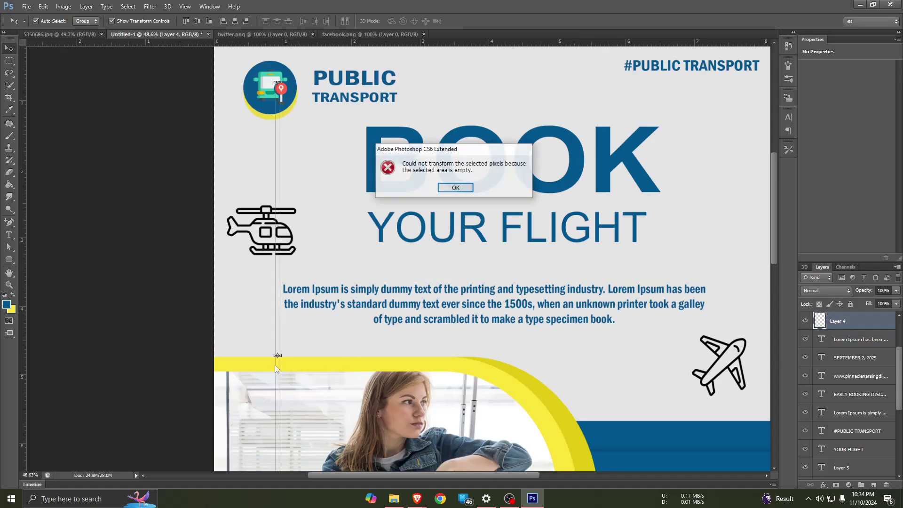
click(454, 188)
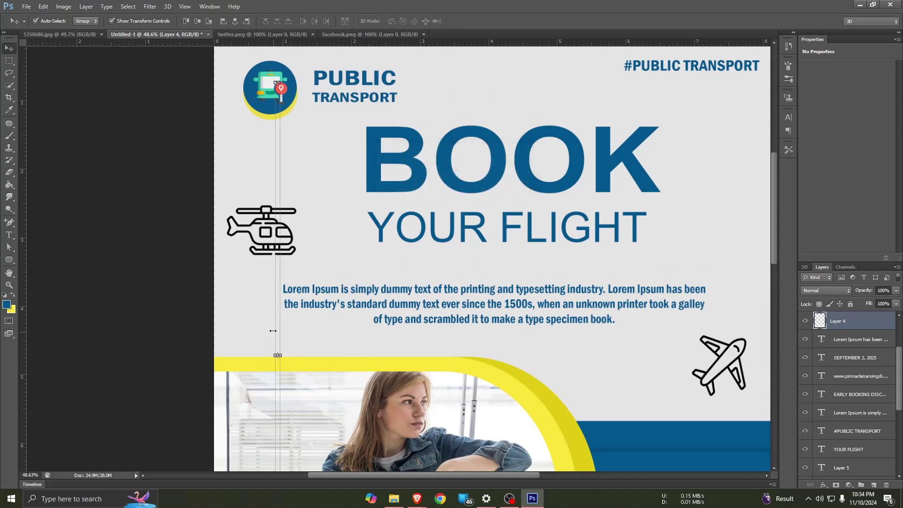
- Nudge Layer 0's thin strip slightly left, reselect Layer 4, and bring twitter.png forward
click(264, 319)
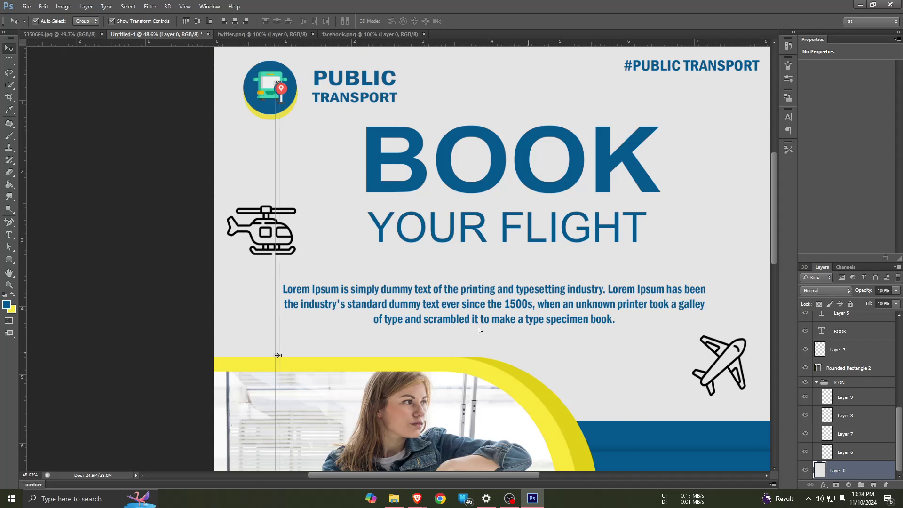
drag(270, 223, 256, 223)
click(252, 215)
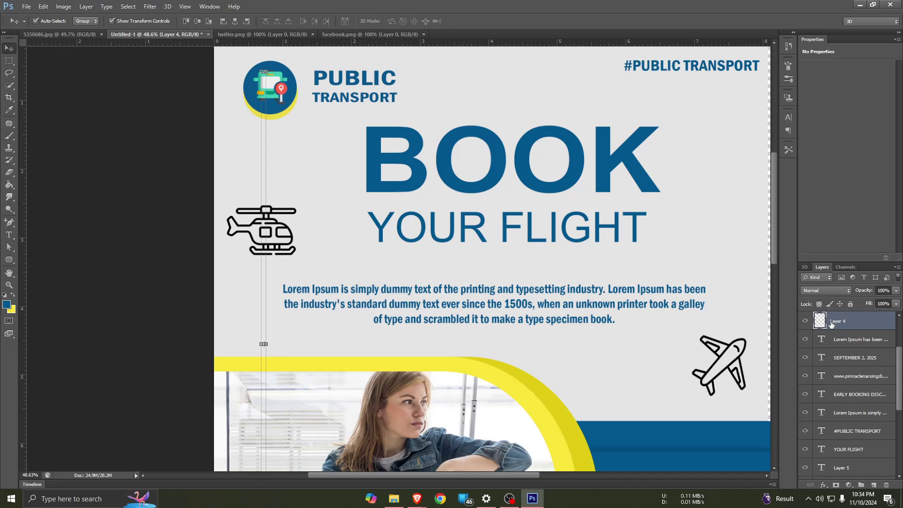
click(240, 34)
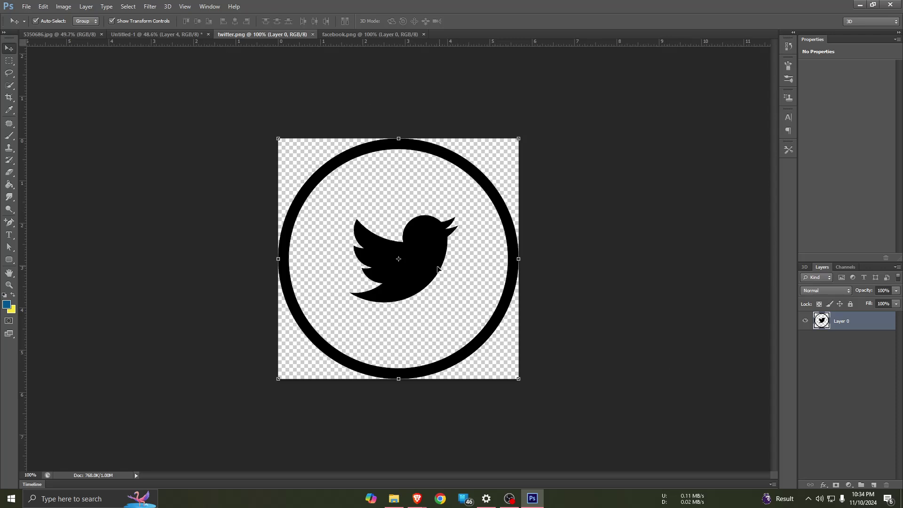
- Select the Twitter icon layer in twitter.png
click(859, 374)
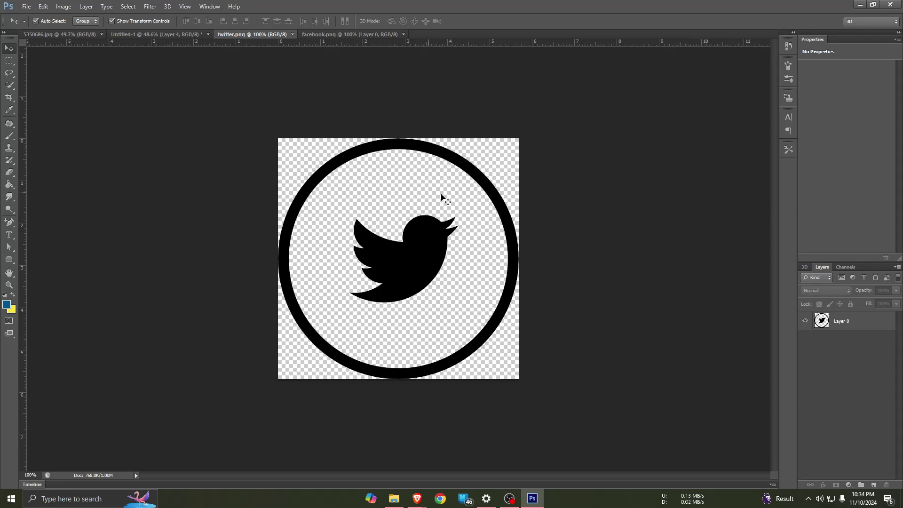
click(127, 7)
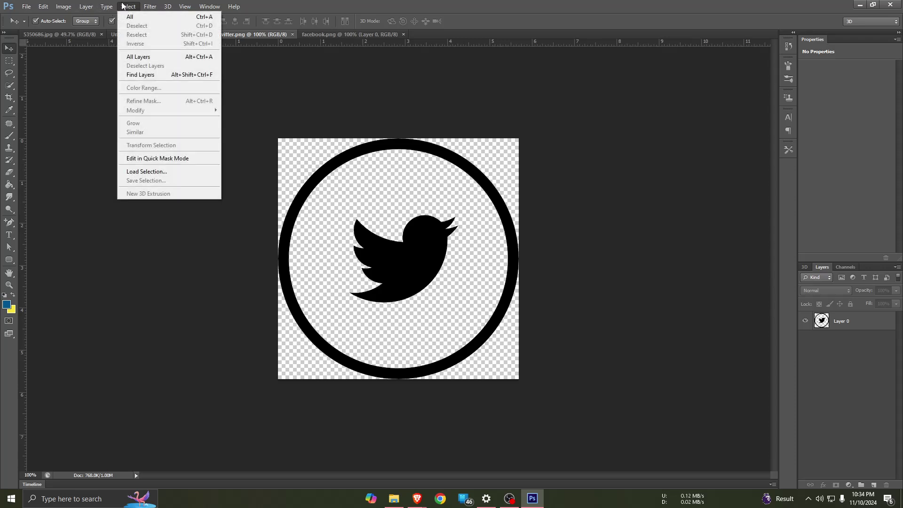
click(442, 273)
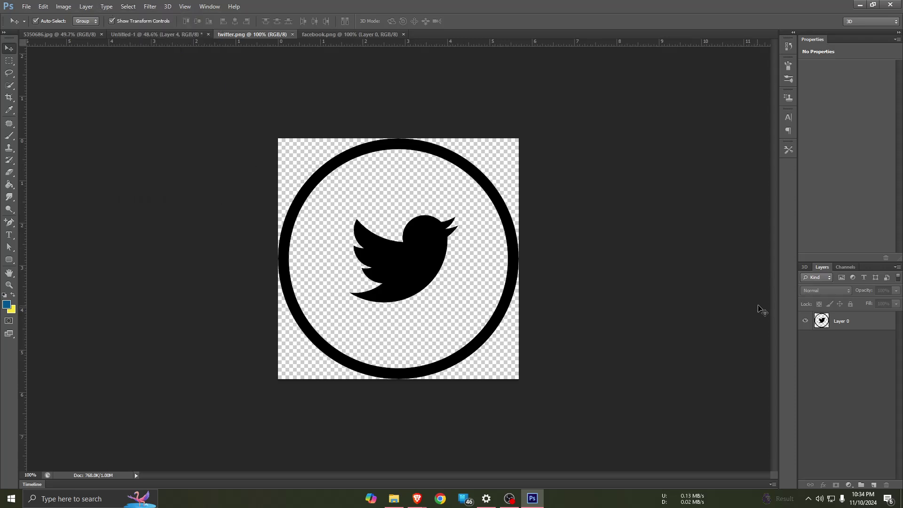
click(840, 321)
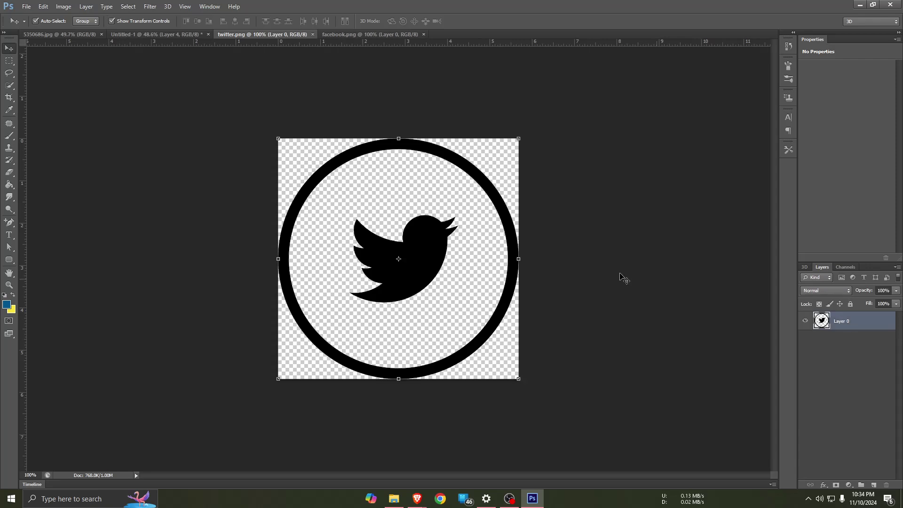
click(128, 6)
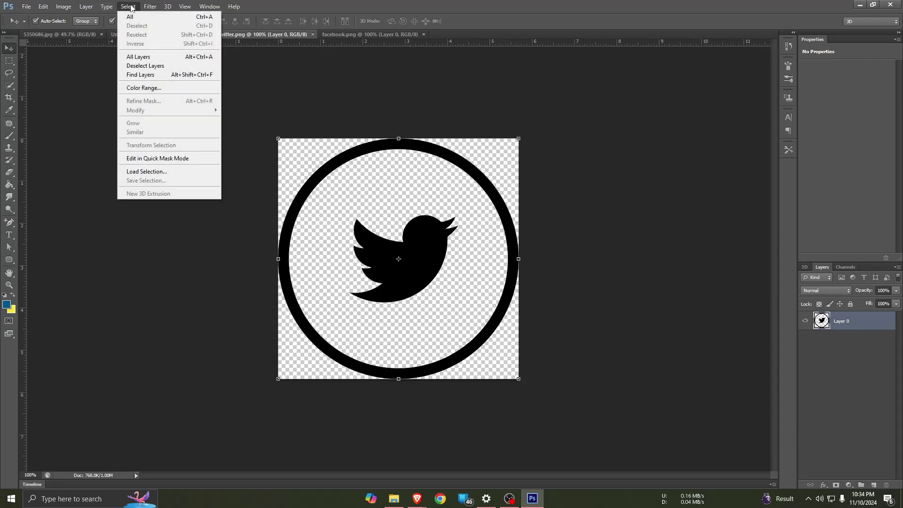
- Use Color Range to sample the icon's black with zero fuzziness and apply it
click(146, 89)
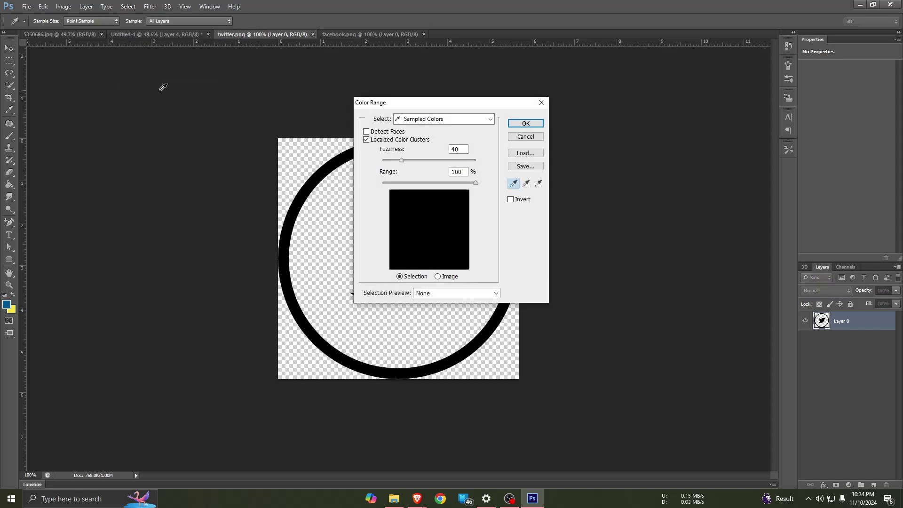
click(474, 120)
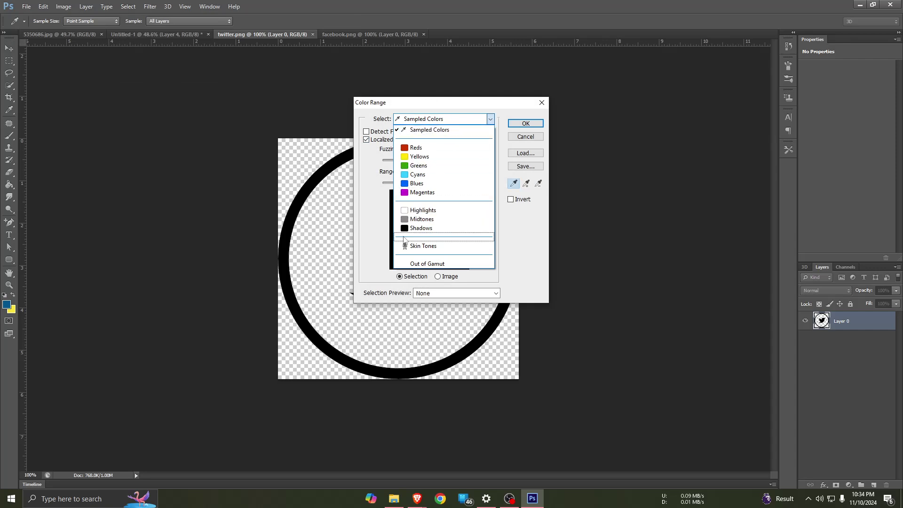
click(430, 129)
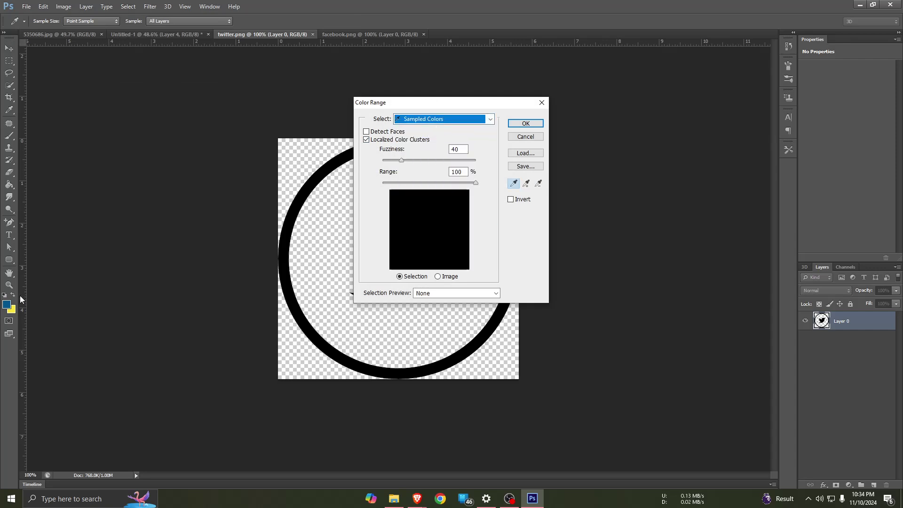
click(304, 194)
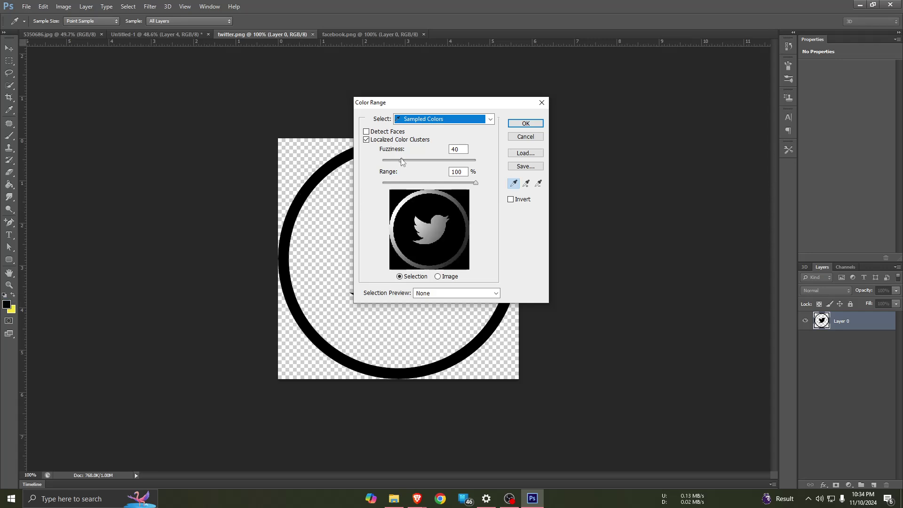
mouse_move(401, 160)
mouse_down()
mouse_move(472, 164)
mouse_move(352, 168)
mouse_up()
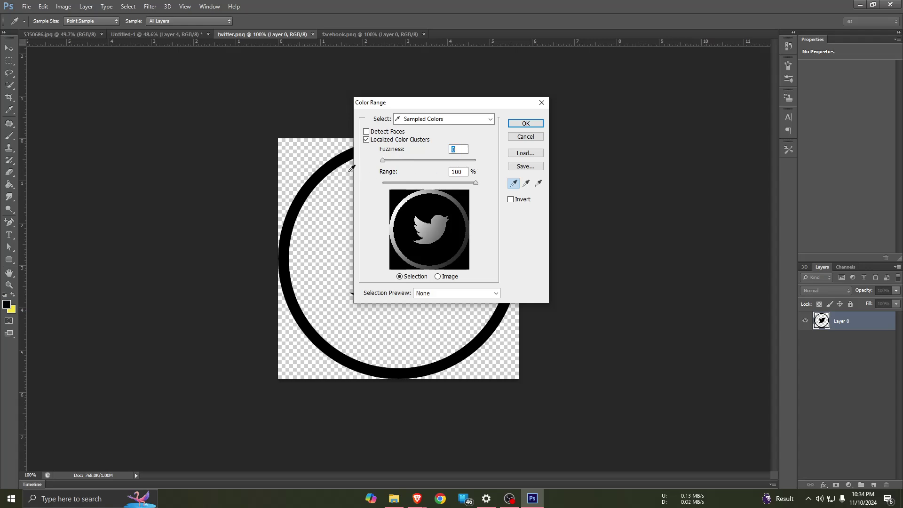
drag(475, 182, 490, 188)
click(515, 124)
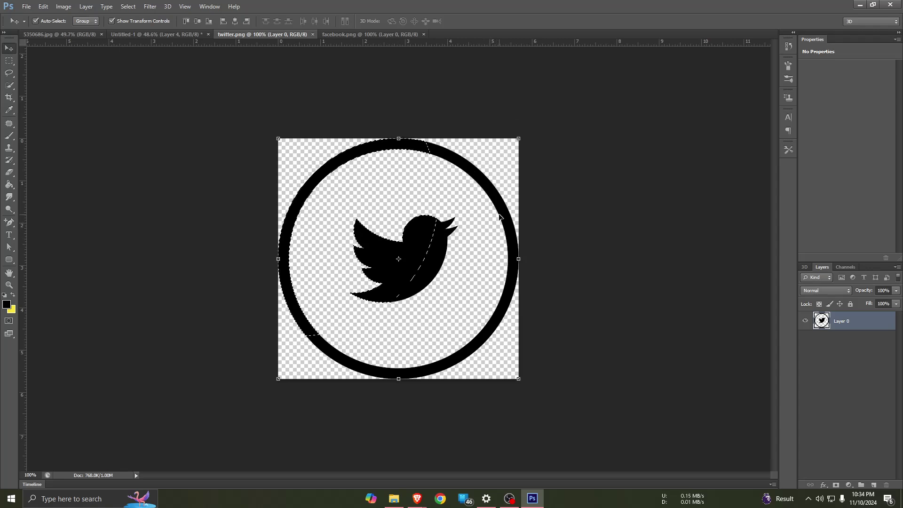
- Deselect with Ctrl+D and return to the Move tool
click(9, 60)
key(ctrl+d)
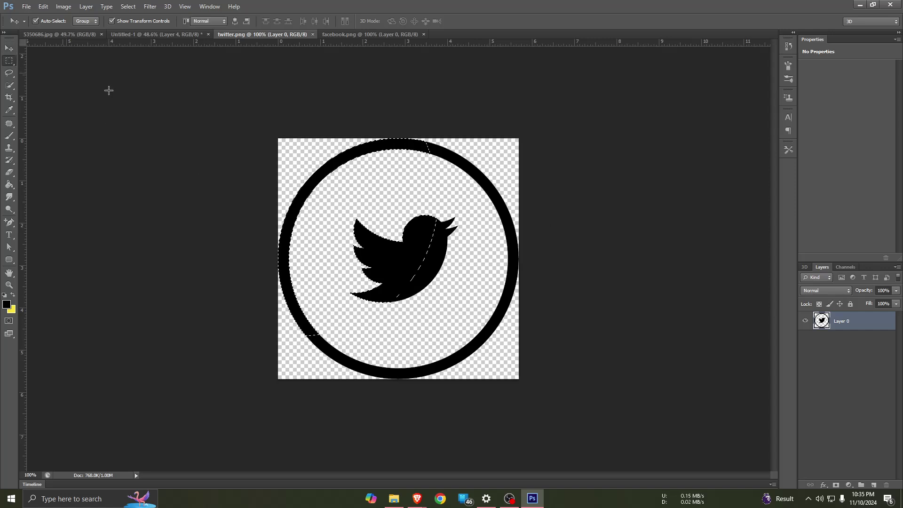
click(7, 49)
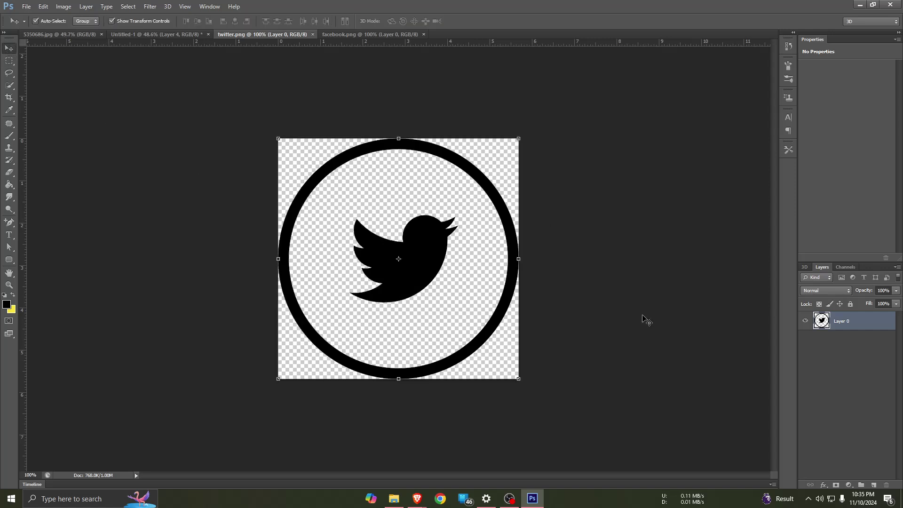
- Rerun Color Range with Sampled Colors to select the entire black ring and bird
click(128, 6)
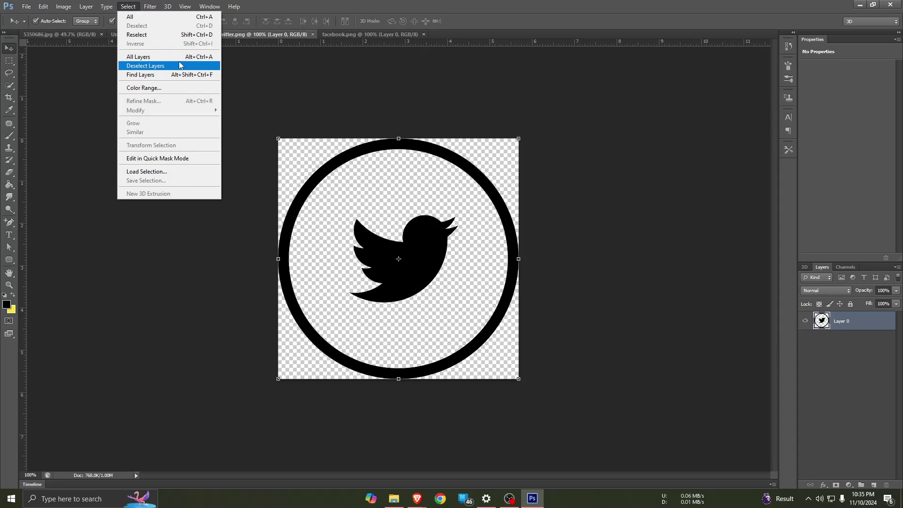
click(154, 88)
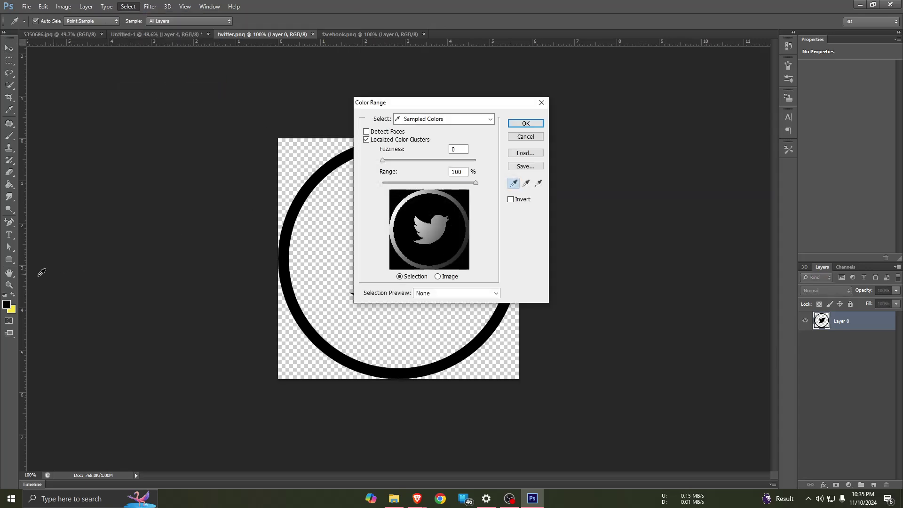
click(490, 328)
mouse_move(458, 352)
mouse_down()
mouse_move(429, 365)
mouse_move(382, 355)
mouse_move(296, 306)
mouse_move(286, 251)
mouse_move(326, 153)
mouse_up()
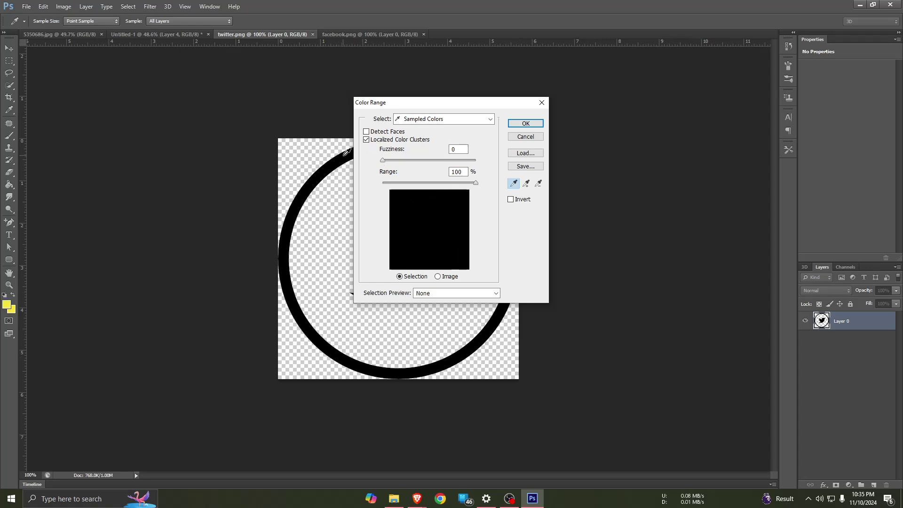
click(366, 140)
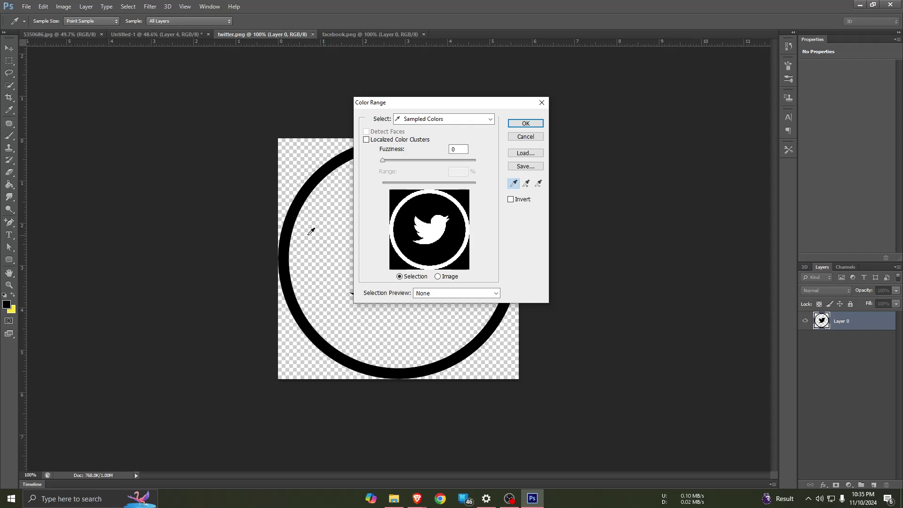
click(516, 123)
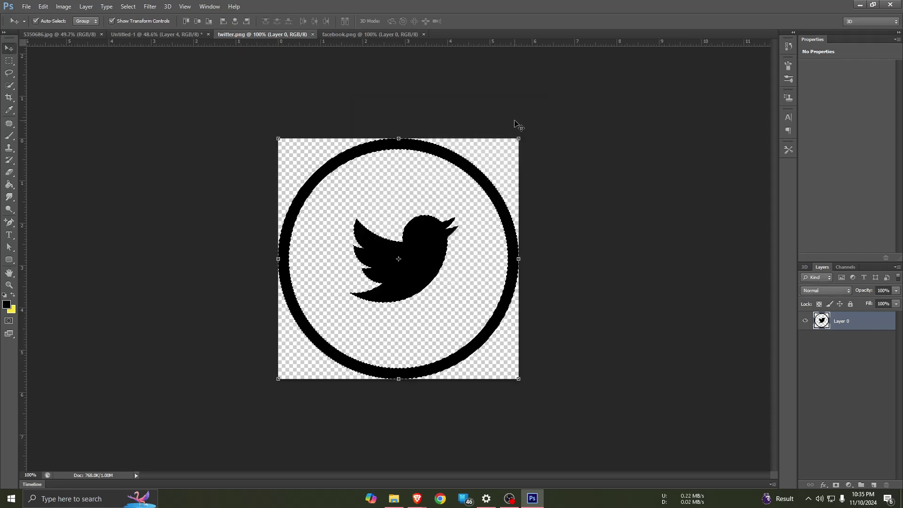
- Fill the selected Twitter artwork with red #ed0000 and clear the selection
click(8, 307)
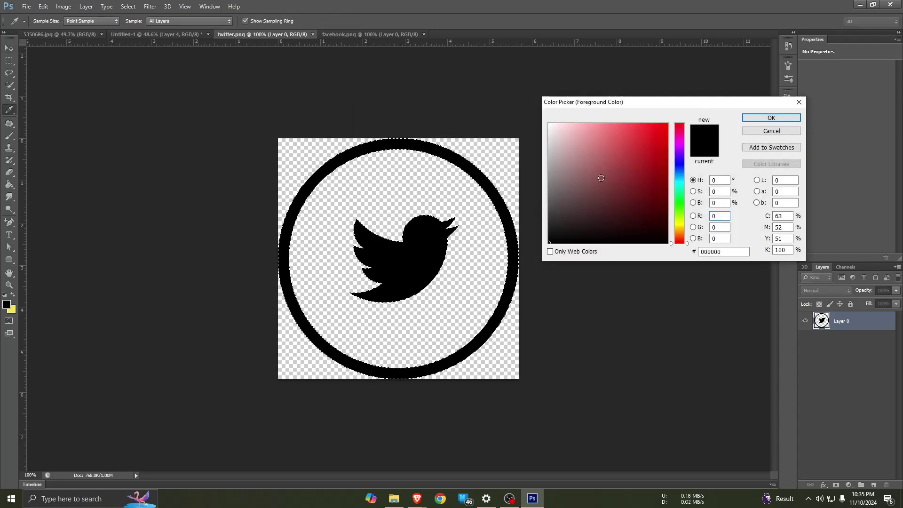
drag(600, 177, 669, 131)
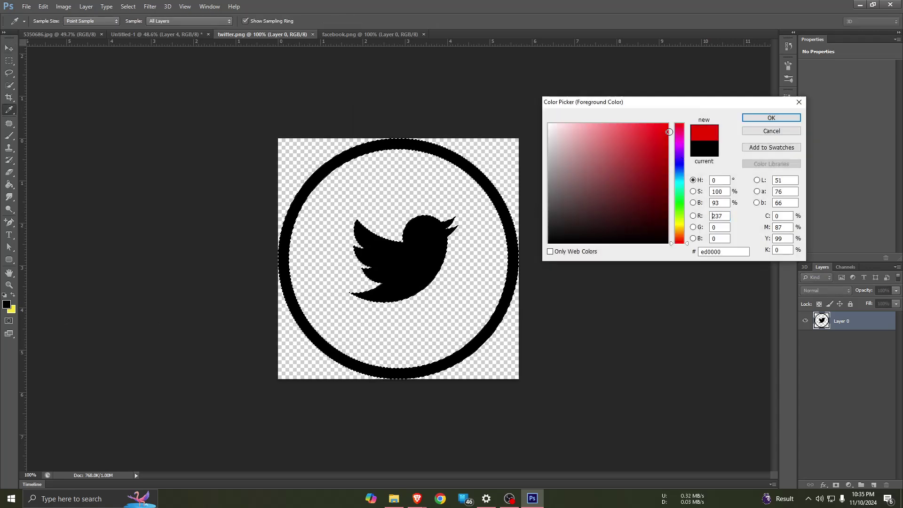
click(771, 118)
key(alt+shift+BackSpace)
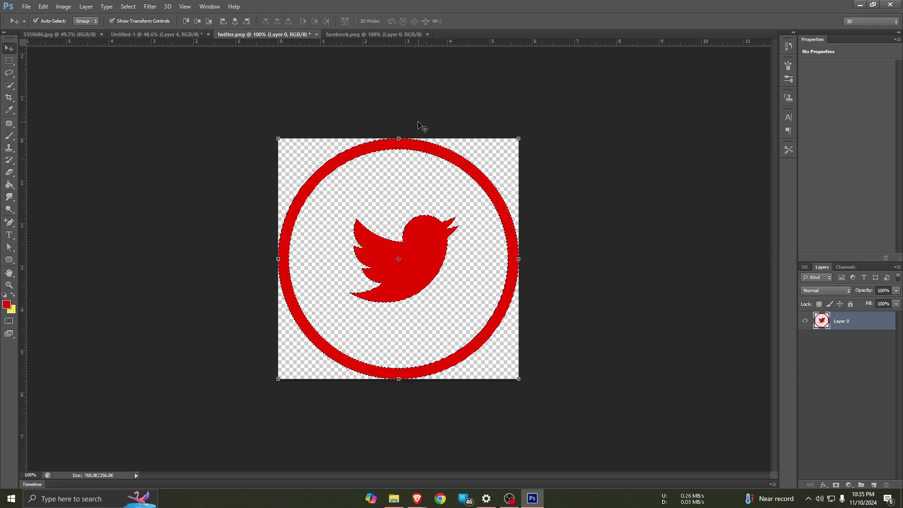
click(9, 61)
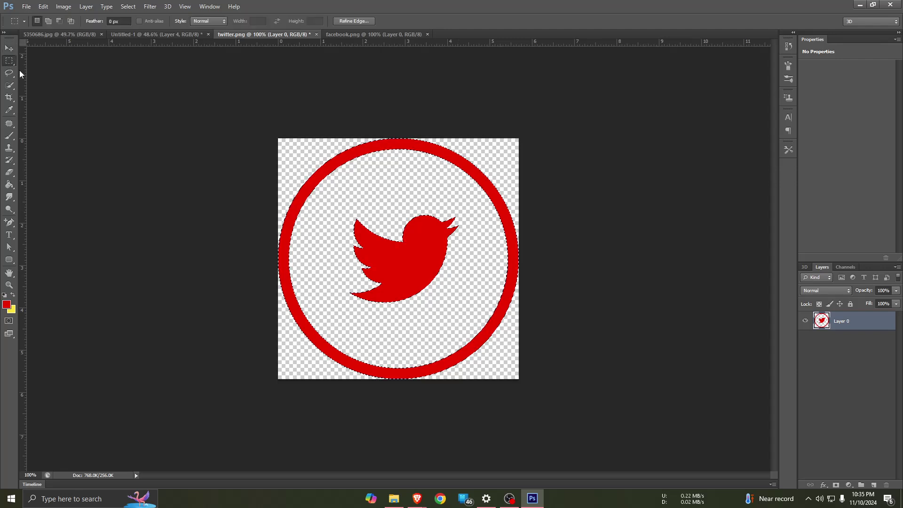
click(355, 256)
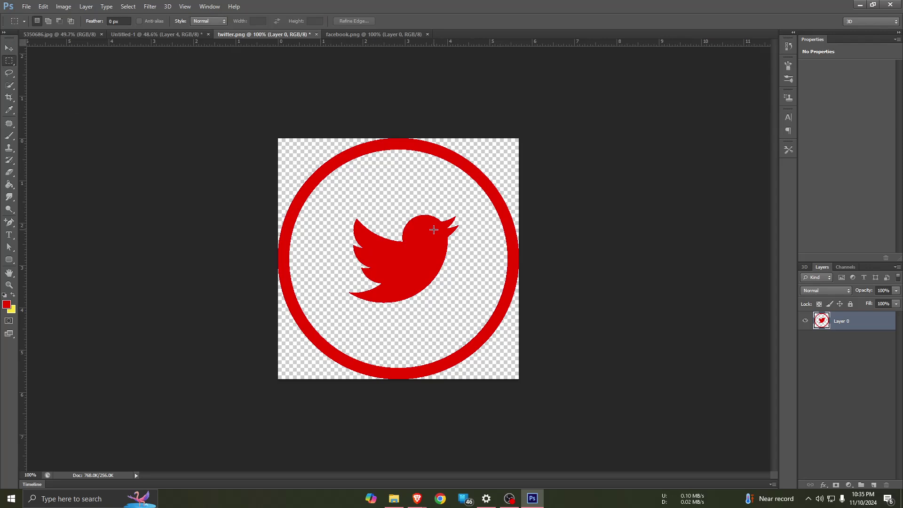
- Return to the travel flyer, select Layer 0 with the Move tool, and cancel a transform
click(151, 34)
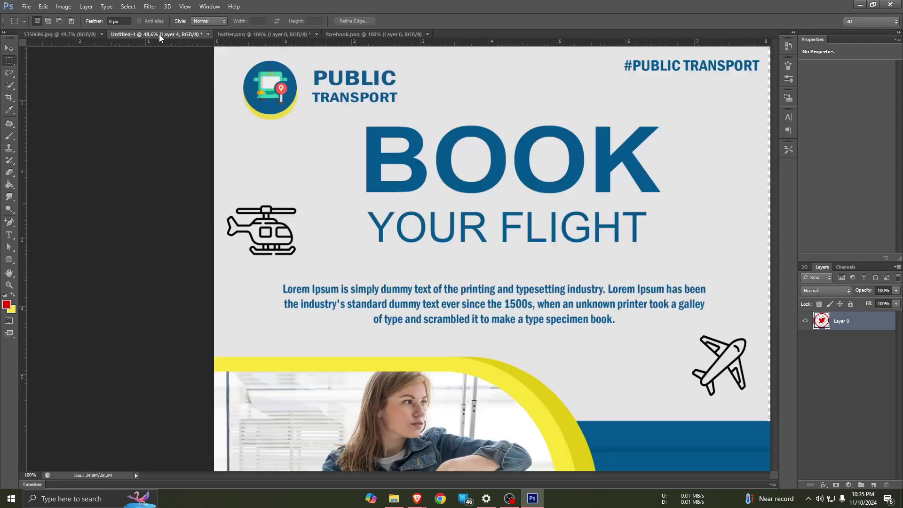
scroll(630, 340, up, 1)
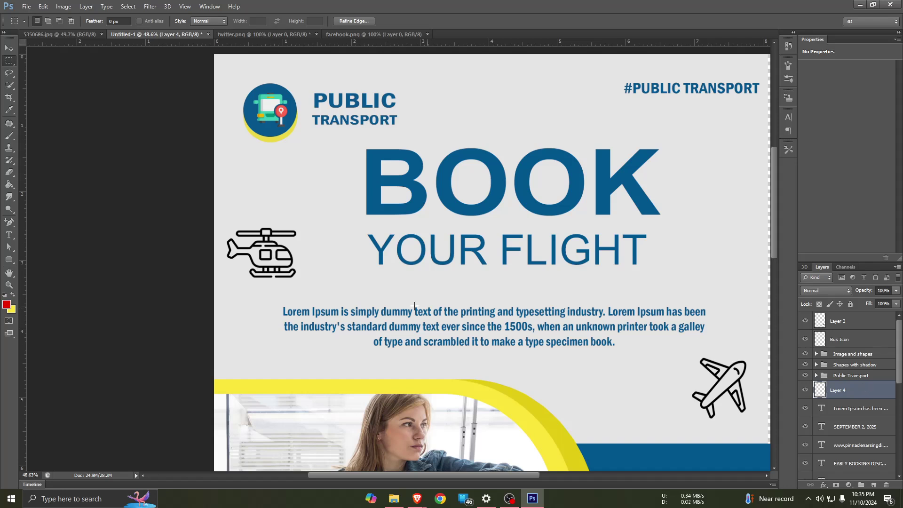
click(9, 48)
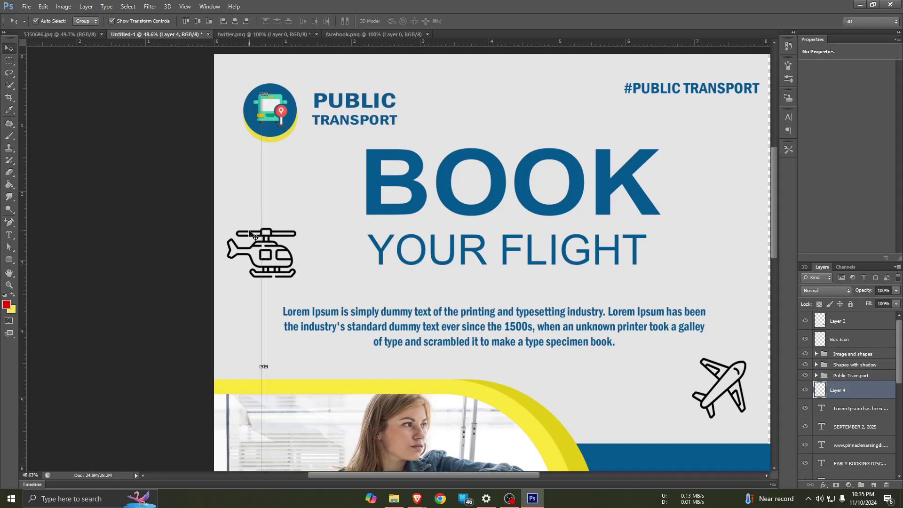
click(237, 254)
key(ctrl+t)
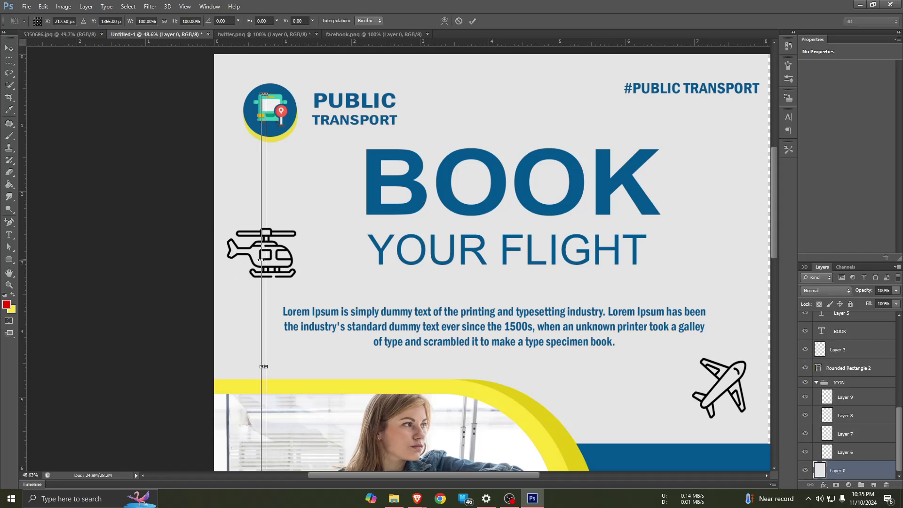
click(459, 21)
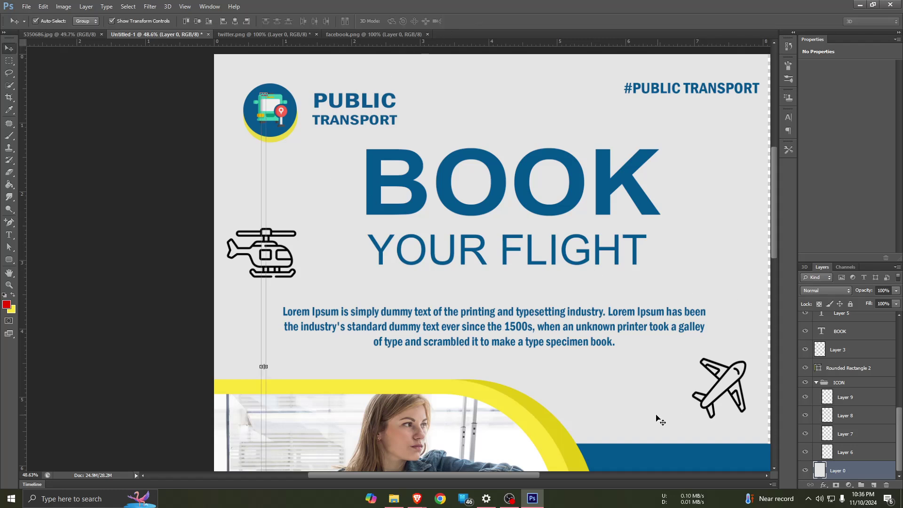
- Shift the background layer slightly left, leaving a thin strip at the right edge
scroll(659, 419, down, 1)
scroll(591, 412, down, 1)
scroll(857, 431, up, 5)
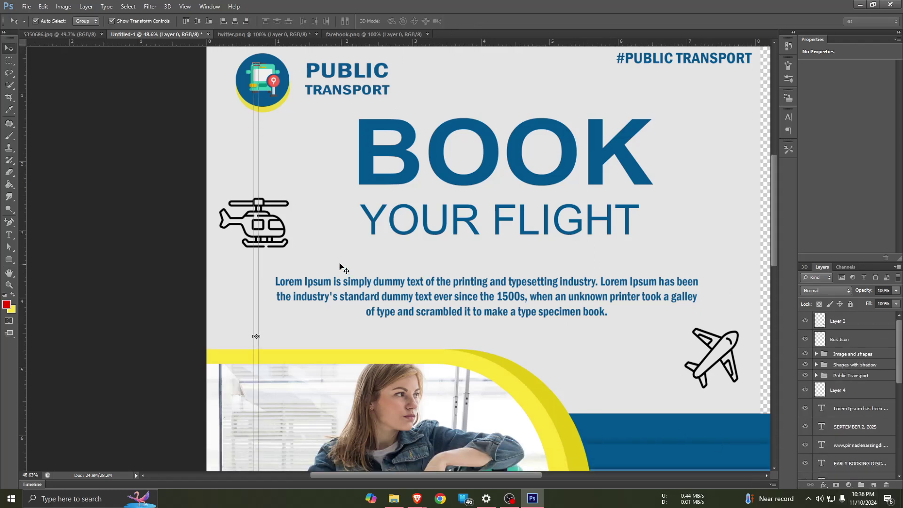
key(ctrl+t)
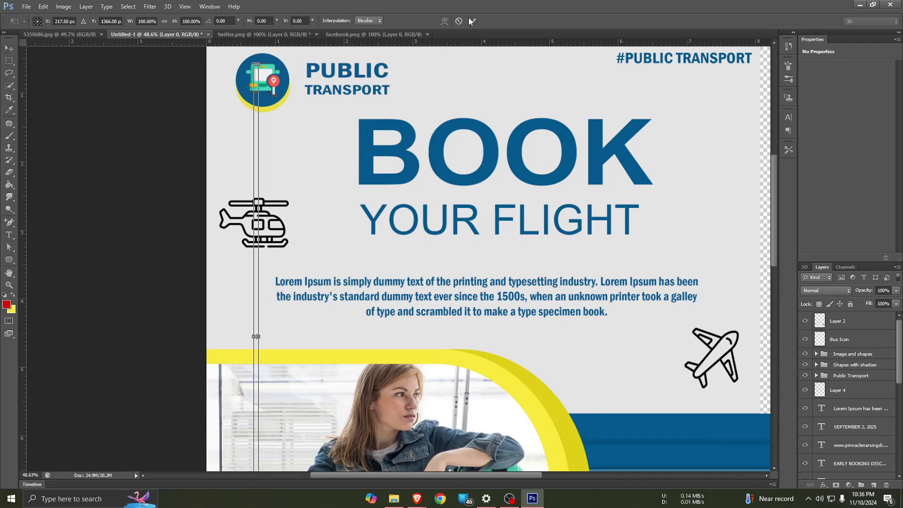
click(470, 21)
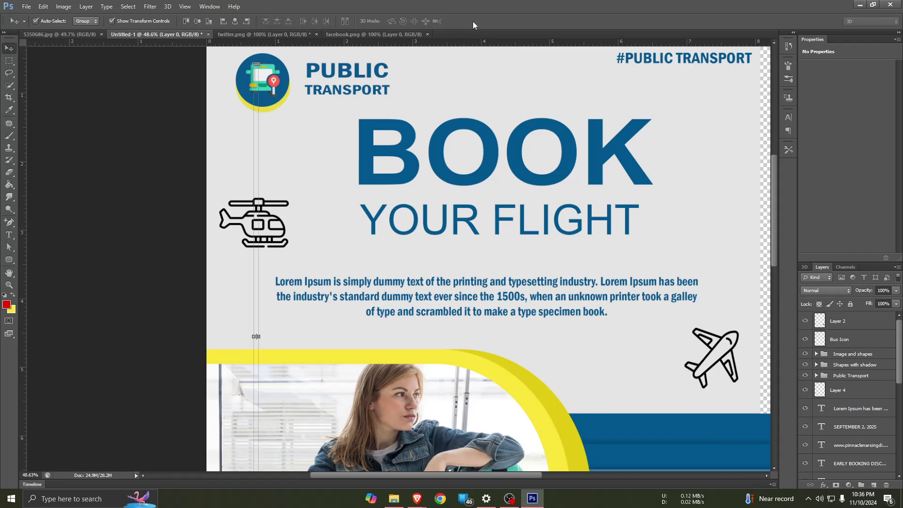
click(287, 206)
drag(255, 324, 246, 281)
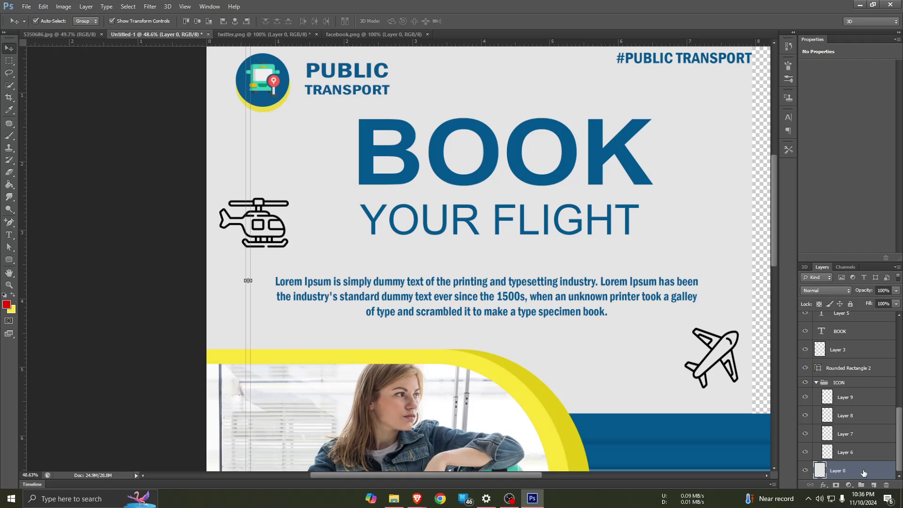
- Delete Layer 0 and place a new empty Layer 10 below the ICON group
drag(863, 473, 886, 485)
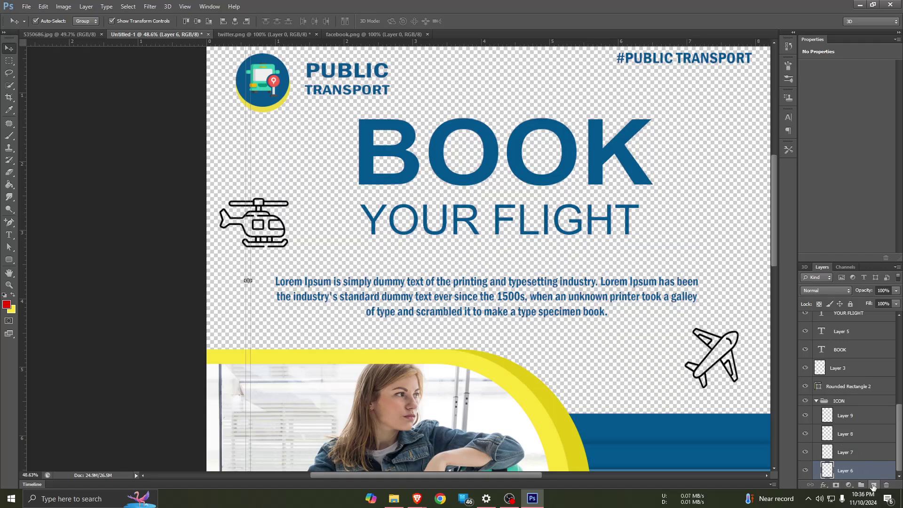
click(872, 485)
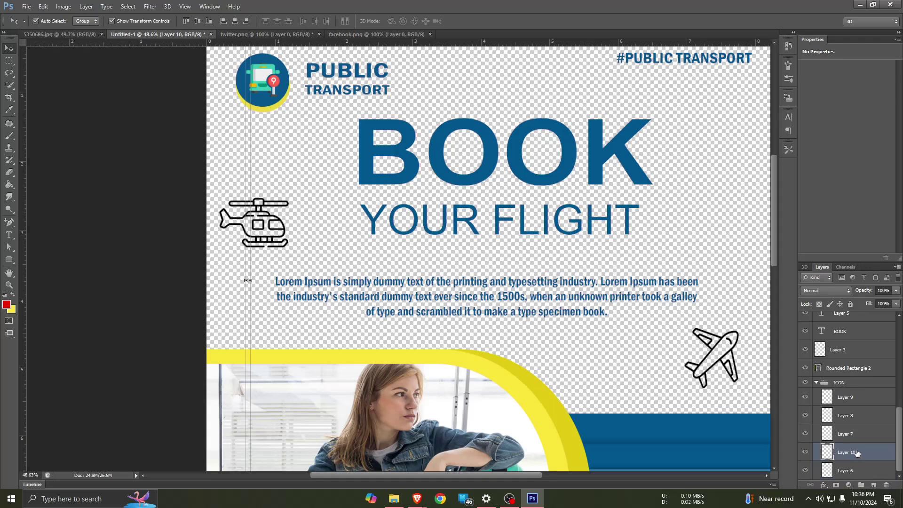
drag(857, 453, 858, 479)
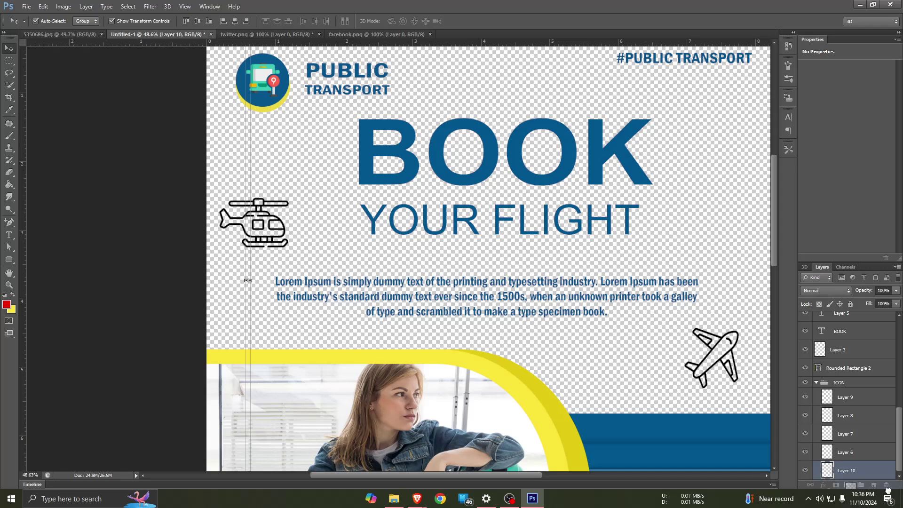
drag(865, 472, 886, 485)
click(818, 401)
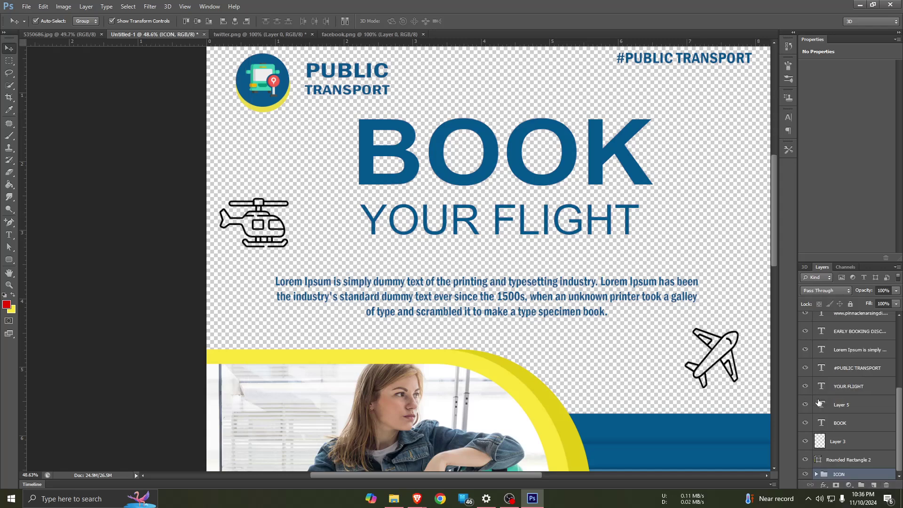
click(886, 478)
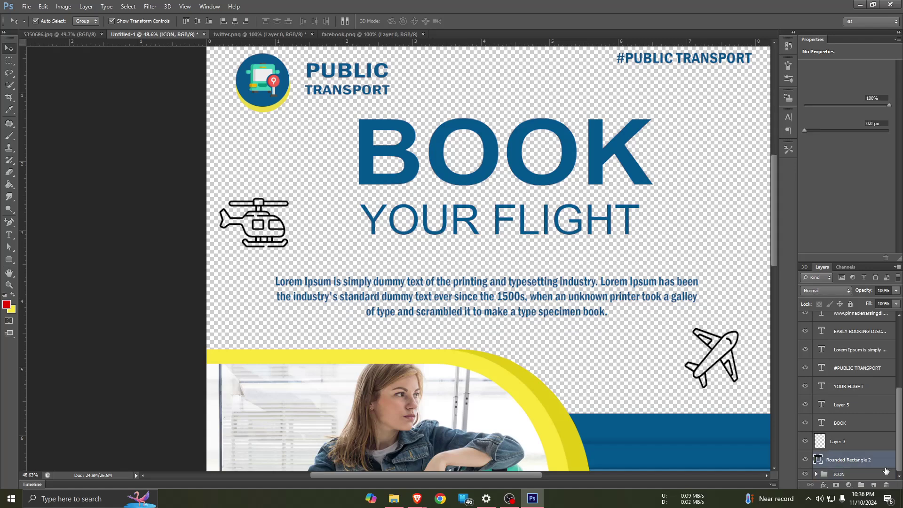
click(874, 485)
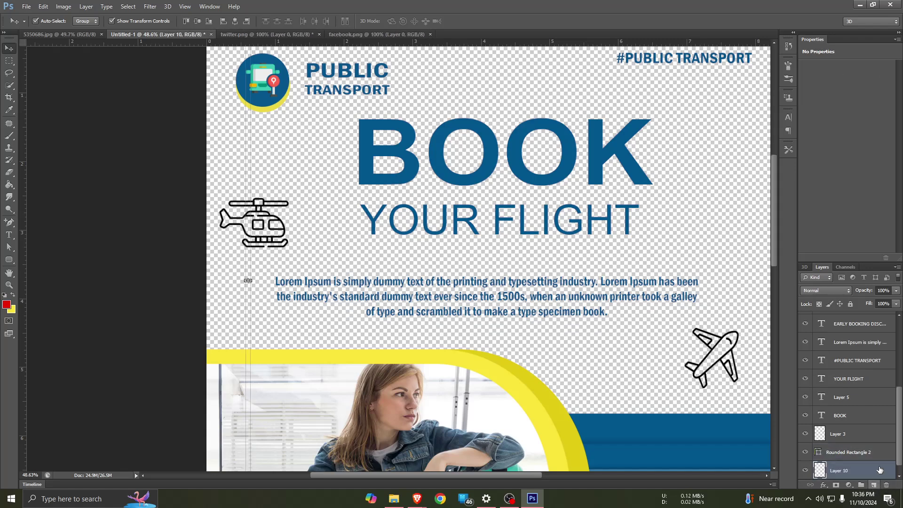
drag(860, 477, 857, 474)
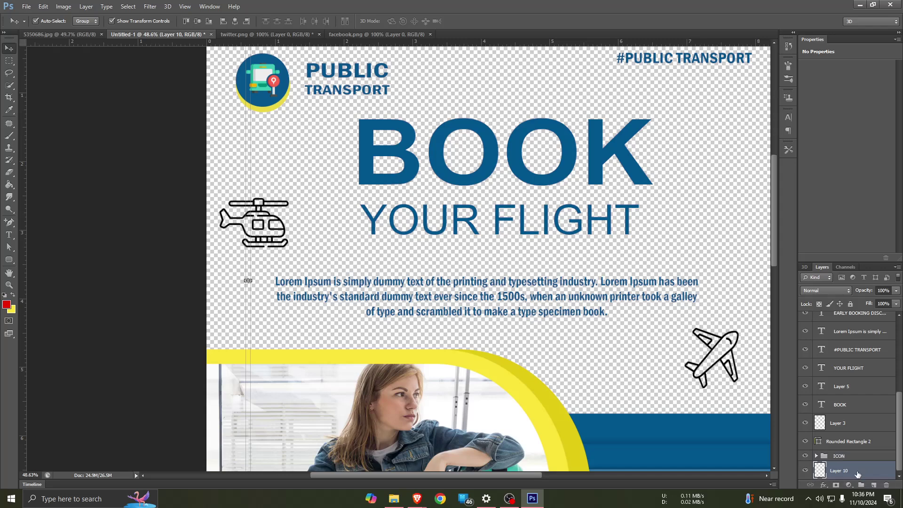
- Set the background colour swatch to white
click(10, 310)
drag(558, 174, 532, 105)
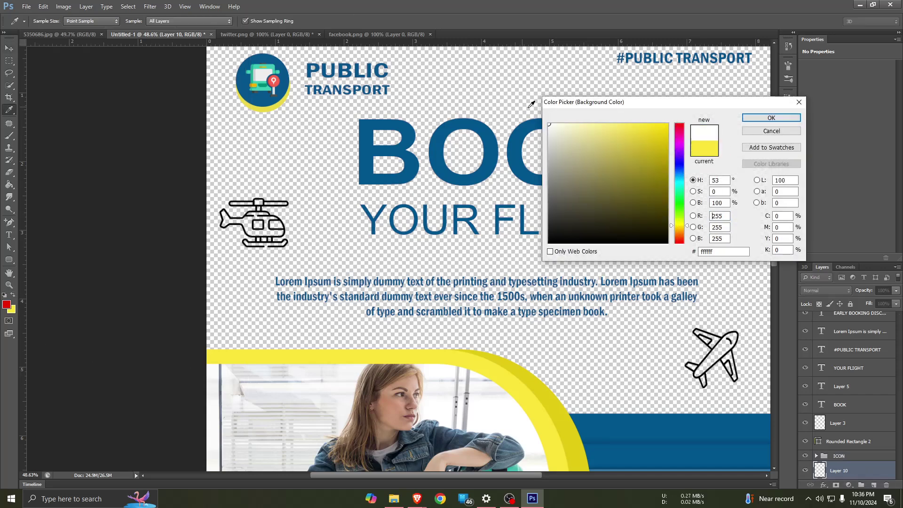
click(751, 117)
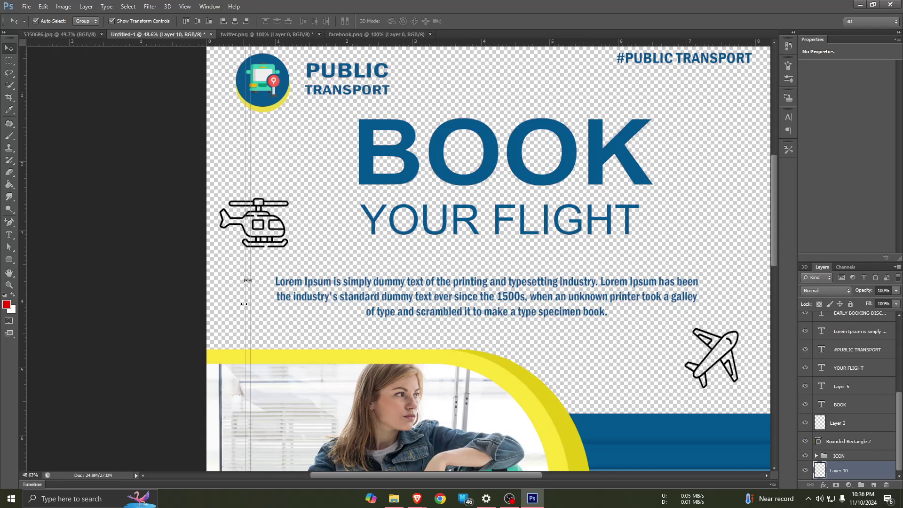
- Resize the small Layer 10 element and move it up above the yellow band
mouse_move(250, 279)
mouse_down()
mouse_move(566, 260)
mouse_move(429, 246)
mouse_up()
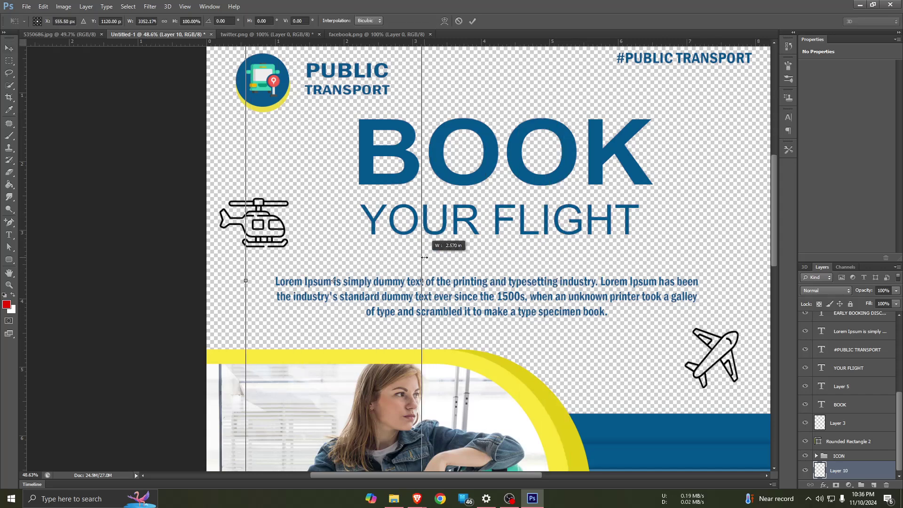
scroll(327, 246, up, 2)
scroll(328, 250, up, 2)
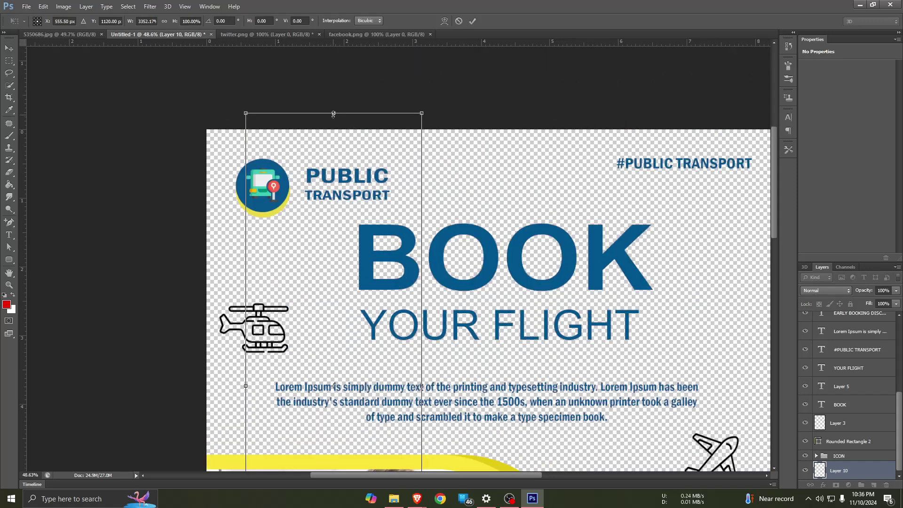
drag(333, 115, 334, 371)
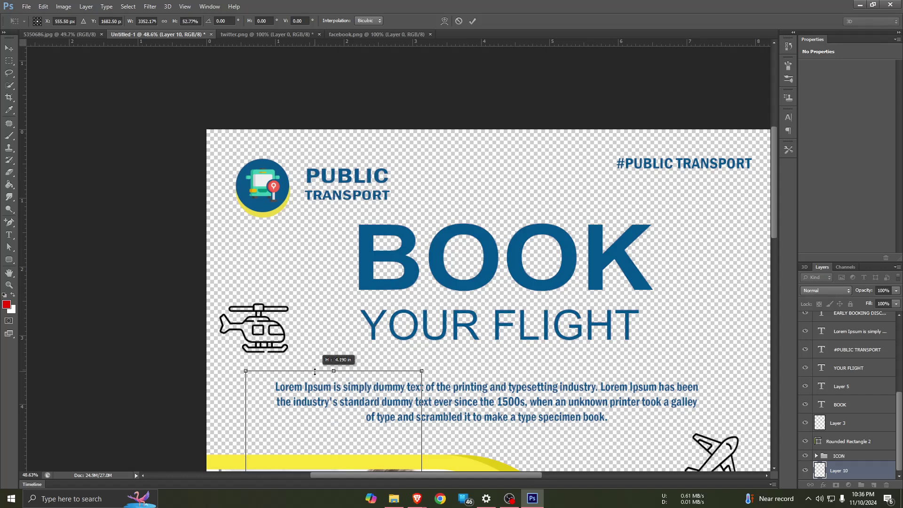
scroll(395, 351, down, 2)
scroll(394, 352, down, 2)
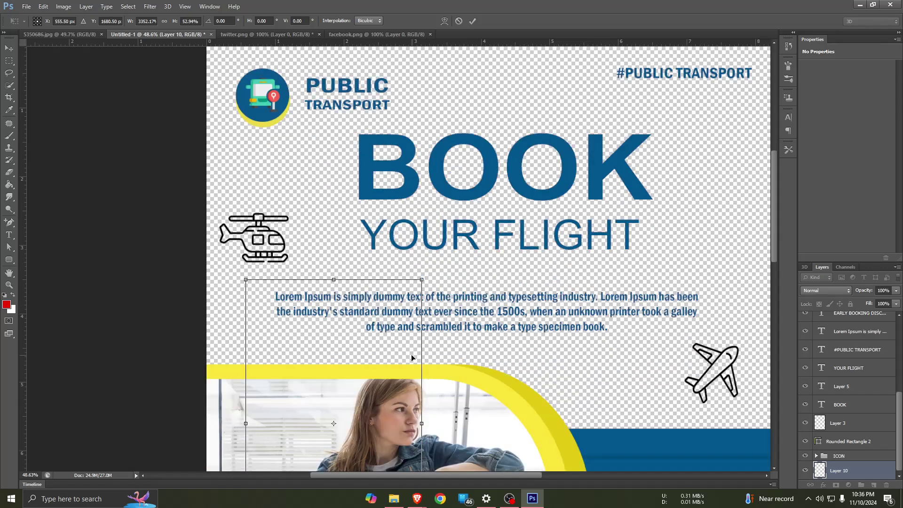
drag(412, 358, 419, 157)
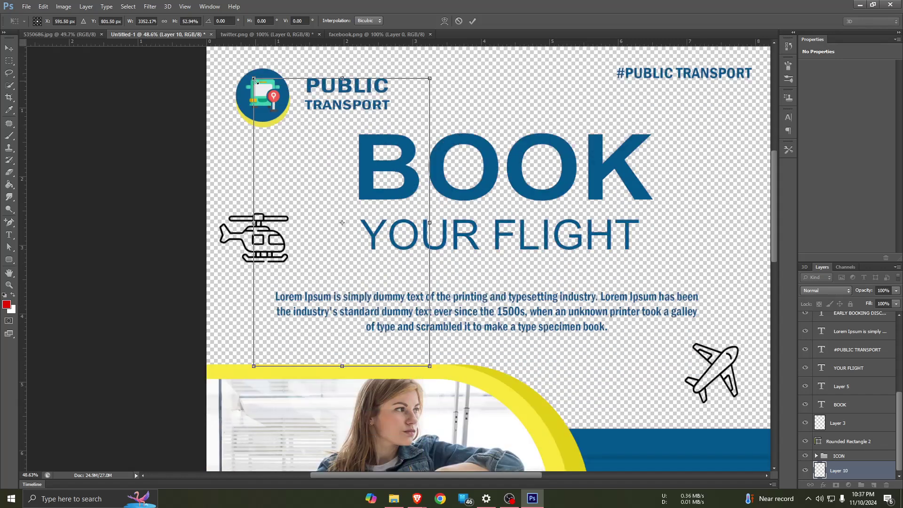
drag(254, 80, 356, 310)
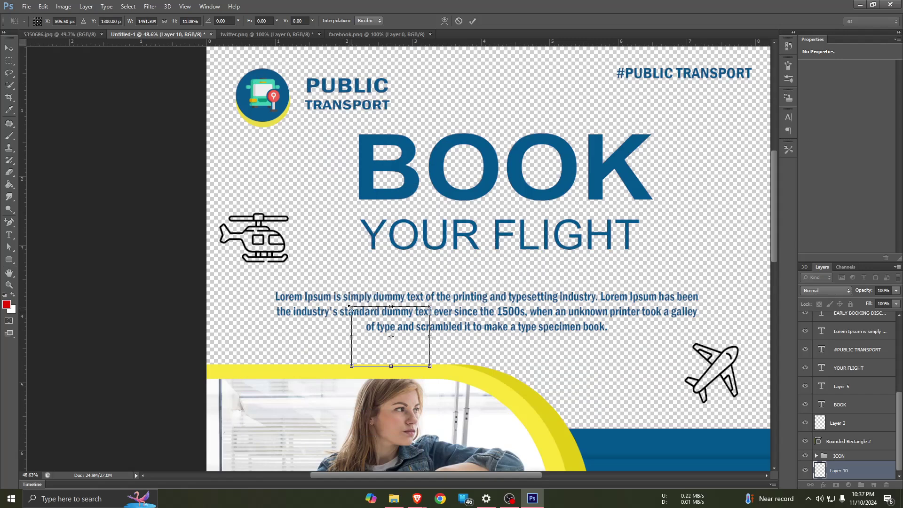
key(Return)
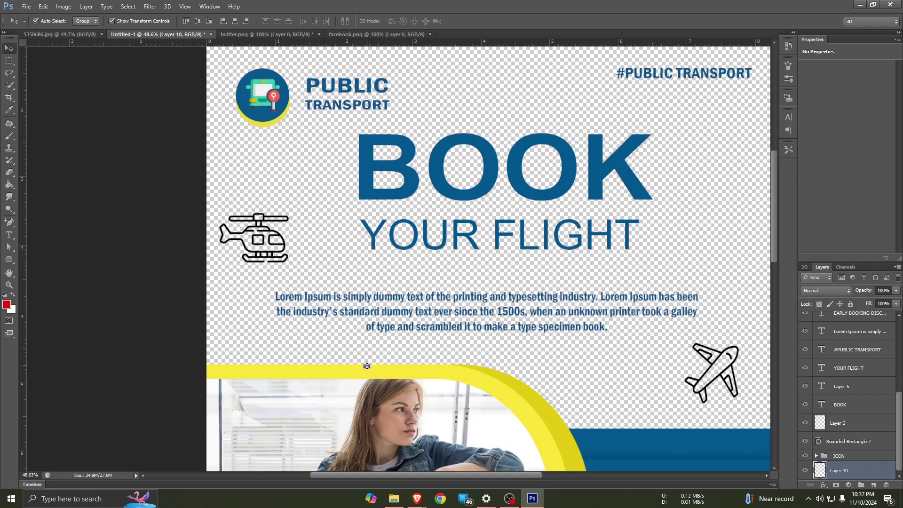
- Restart Free Transform on the small layer, cancelling once before trying again
key(ctrl+t)
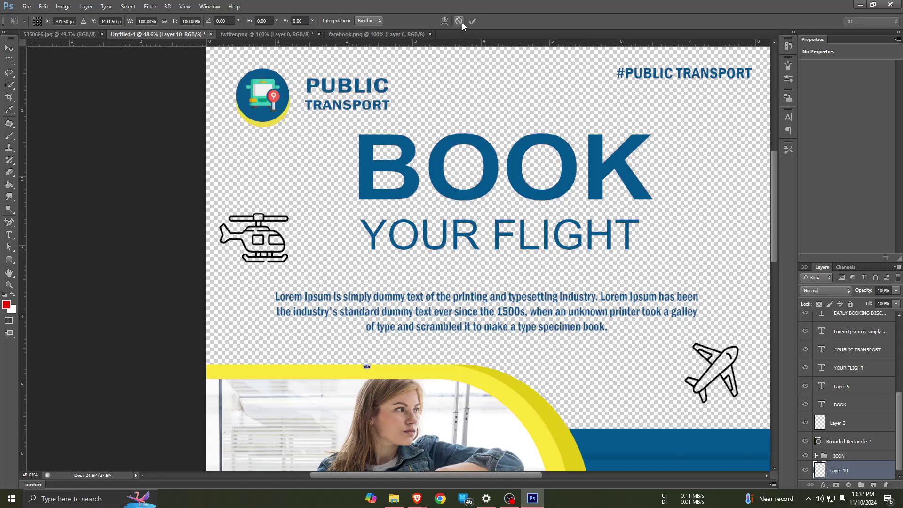
click(459, 21)
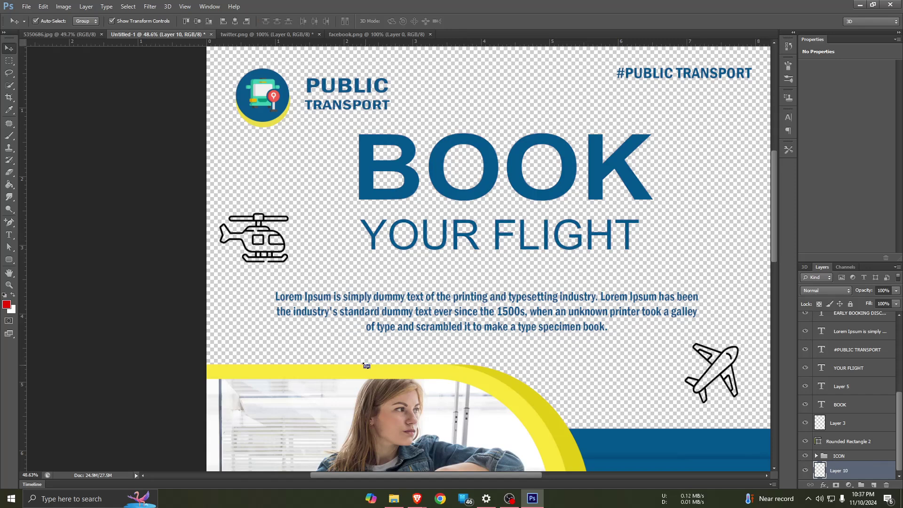
key(ctrl+t)
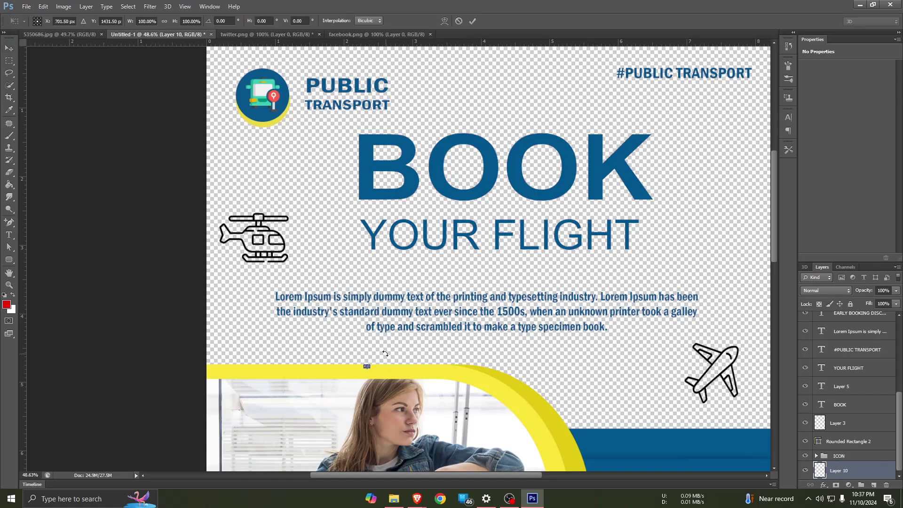
- Stretch the small element upward and shift it slightly up-right above the yellow band
scroll(381, 350, up, 2)
scroll(376, 352, up, 1)
scroll(372, 353, up, 1)
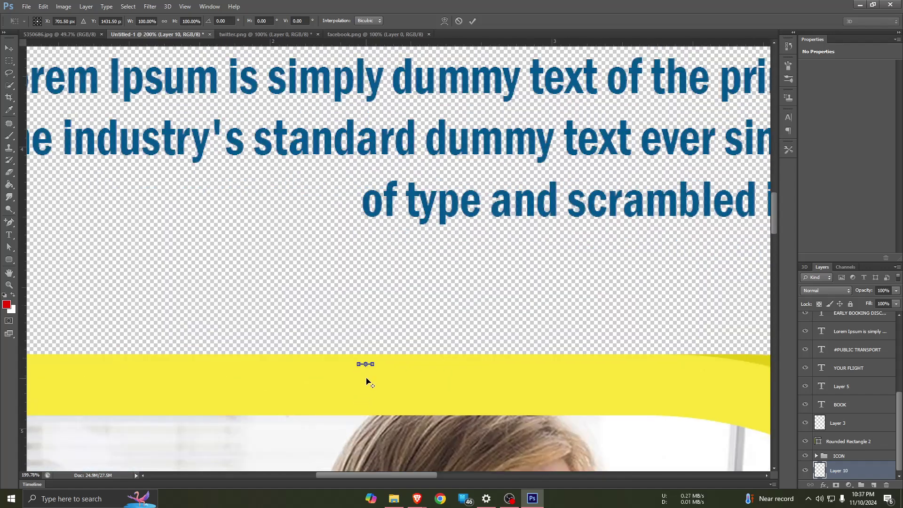
scroll(369, 354, up, 1)
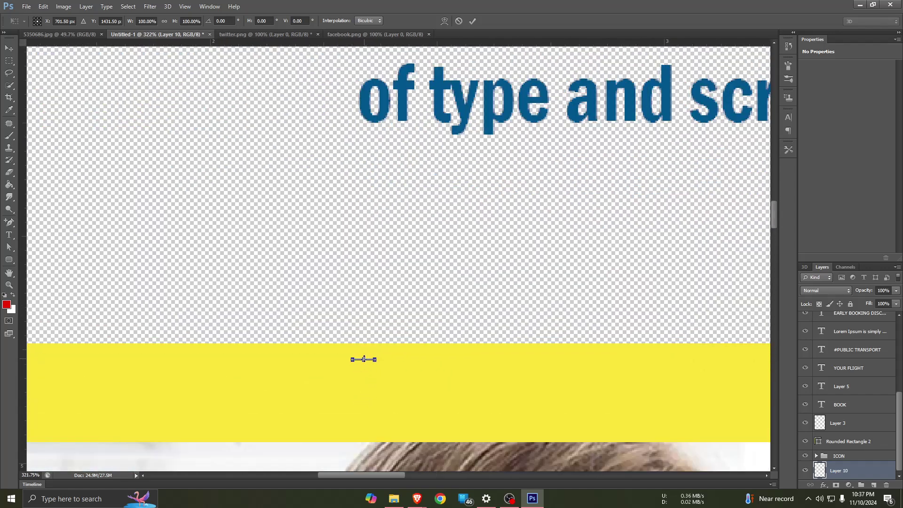
drag(364, 360, 364, 295)
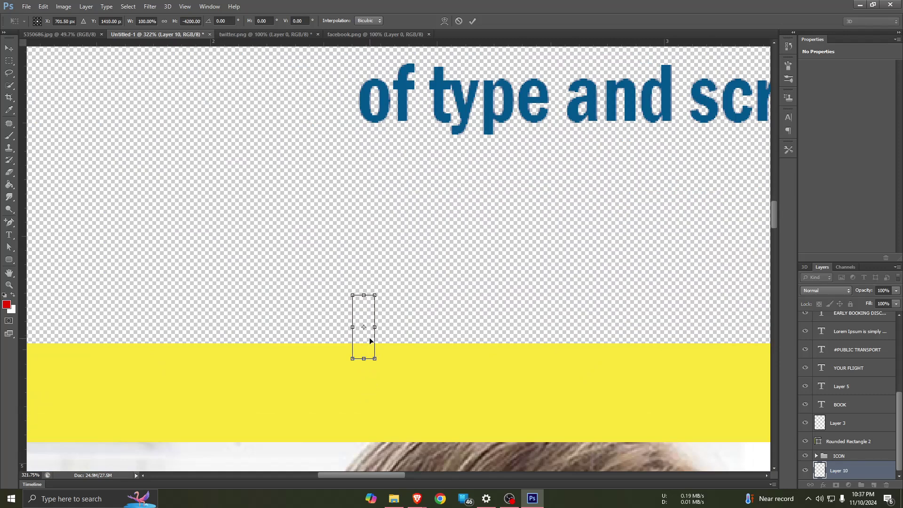
drag(374, 340, 392, 308)
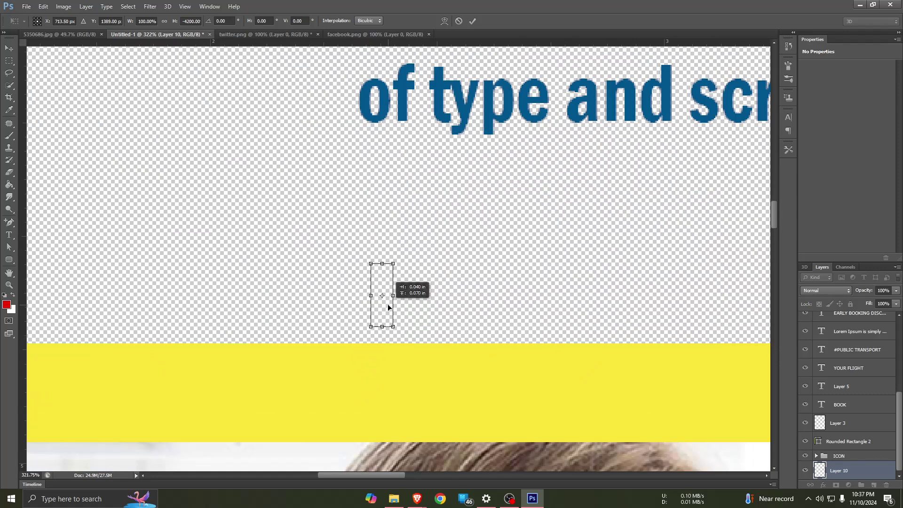
key(Return)
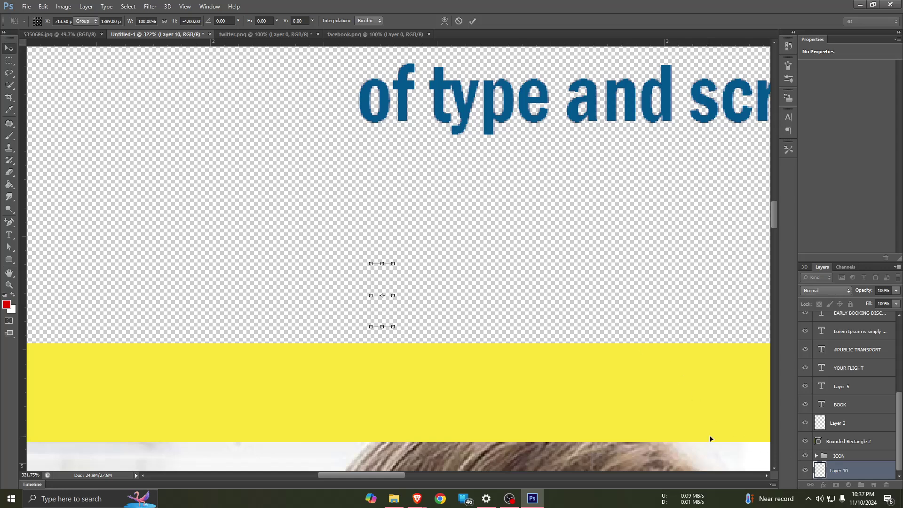
- Discard Layer 10, then delete Layer 3 and confirm the deletion
drag(830, 471, 887, 485)
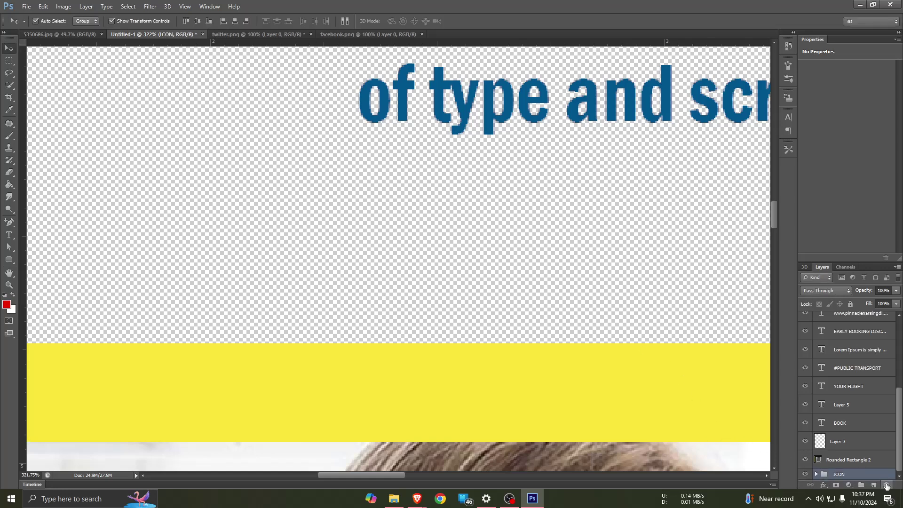
scroll(814, 440, up, 3)
scroll(812, 454, down, 3)
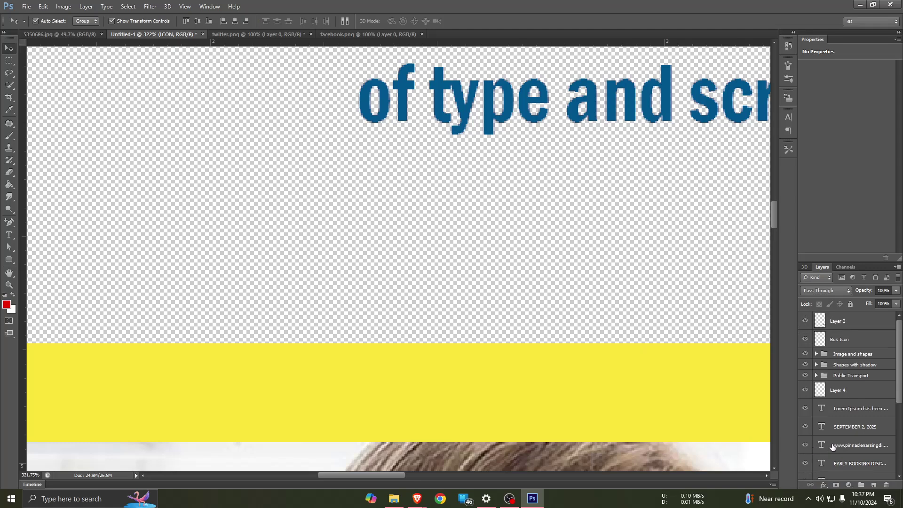
scroll(842, 447, down, 3)
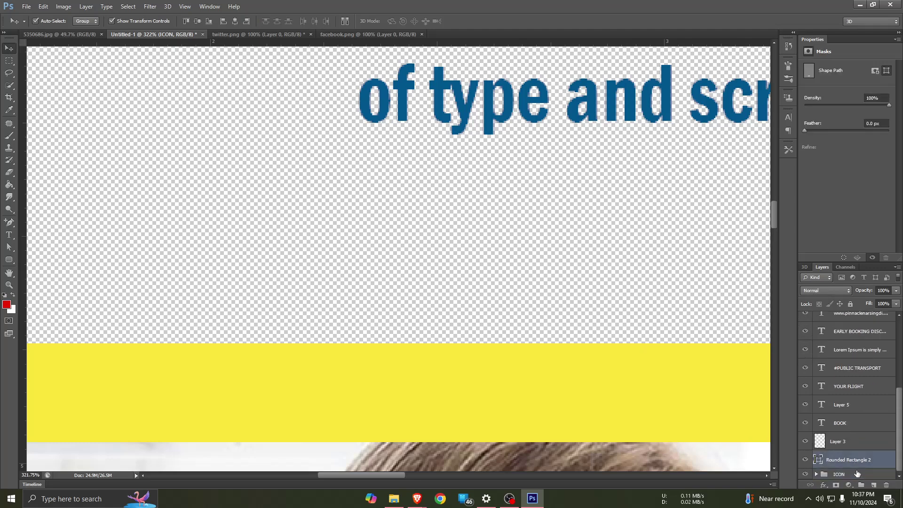
click(866, 443)
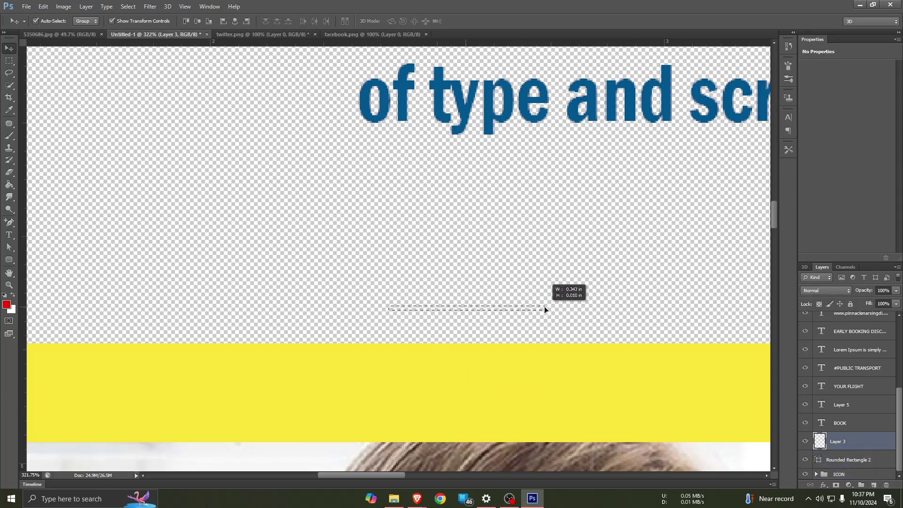
drag(388, 308, 543, 306)
click(847, 446)
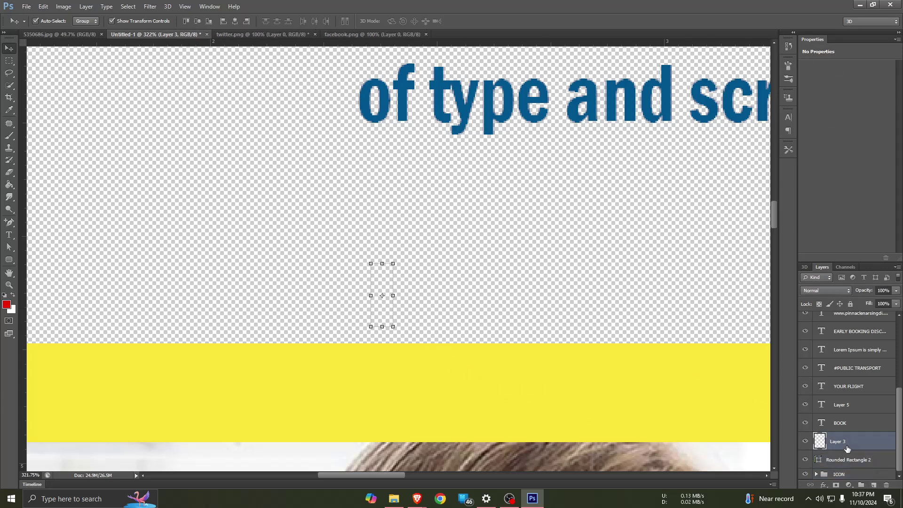
click(886, 485)
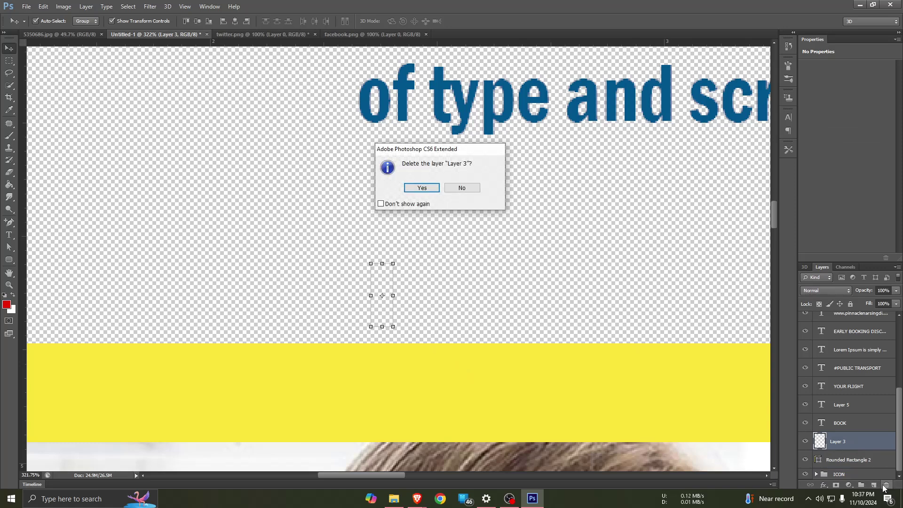
click(422, 188)
- Delete the restored Layer 10 again and deselect all layers
scroll(763, 459, down, 1)
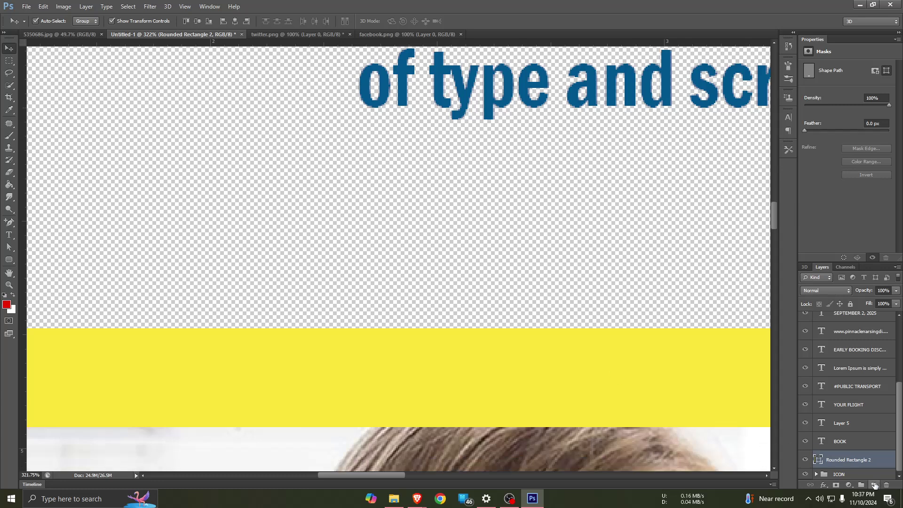
key(ctrl+v)
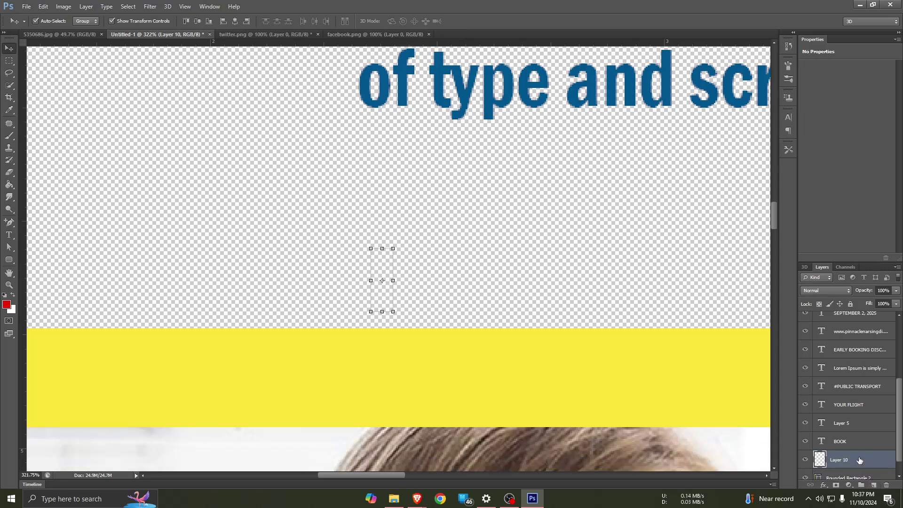
scroll(863, 462, down, 1)
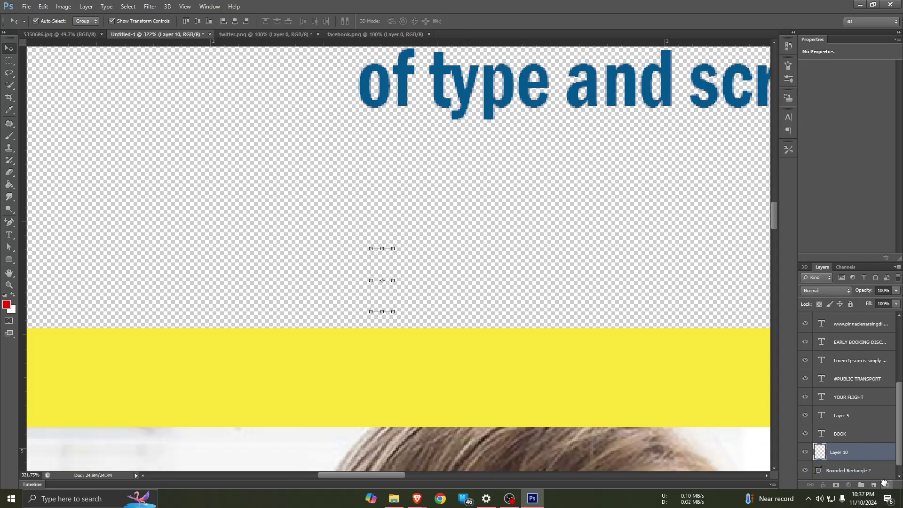
click(884, 483)
scroll(874, 440, up, 5)
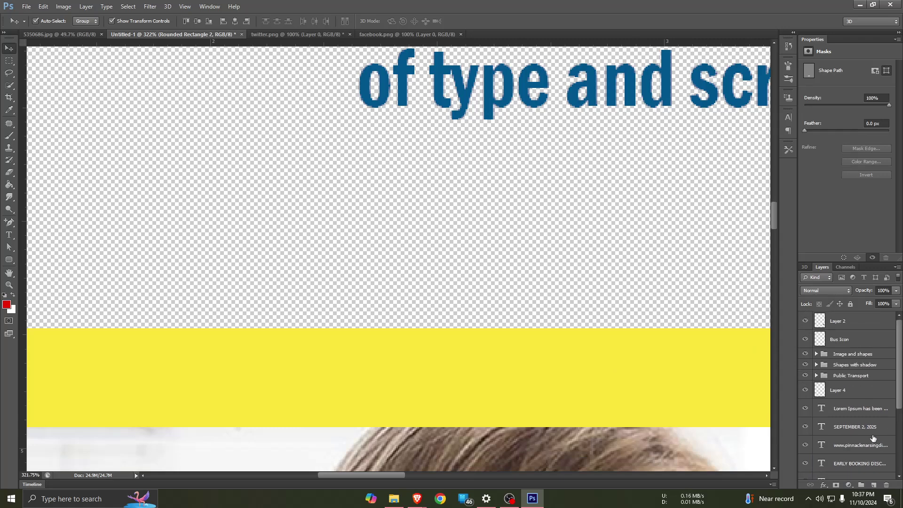
click(760, 232)
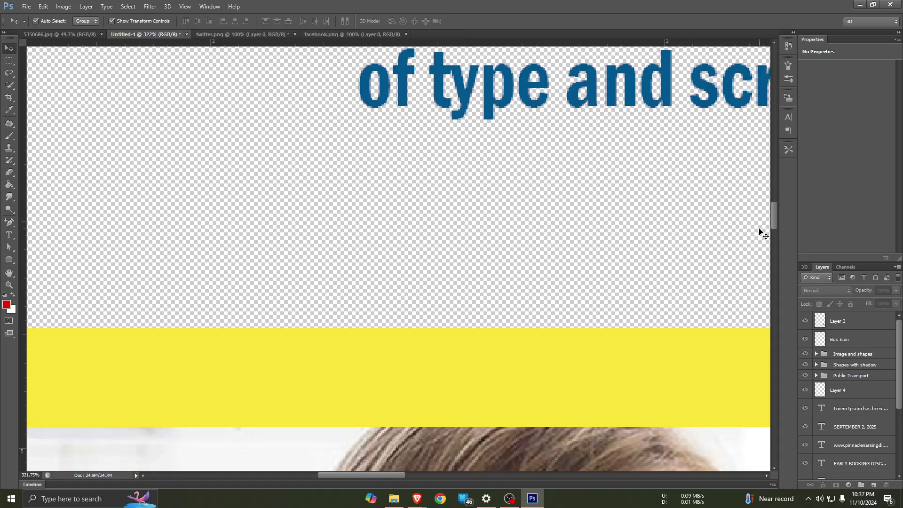
scroll(607, 301, down, 5)
scroll(639, 249, down, 5)
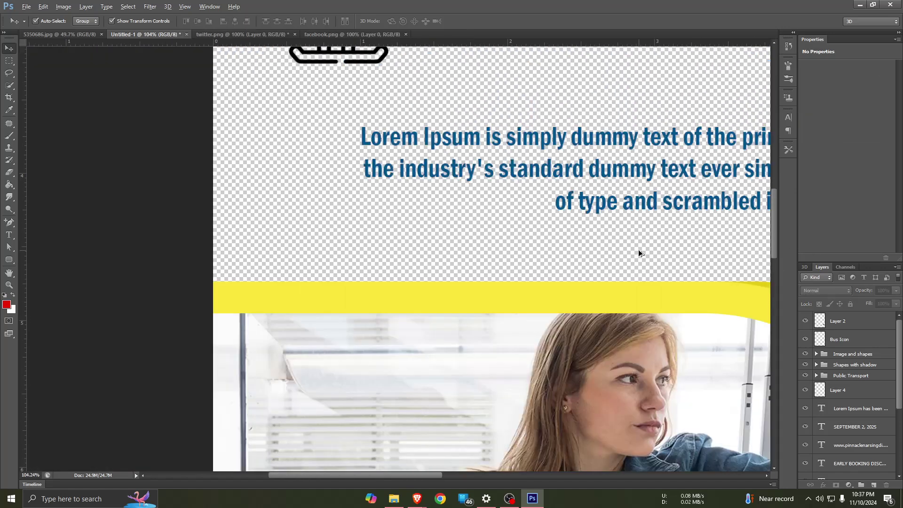
scroll(633, 266, down, 5)
- Select Layer 4, the layer holding the helicopter icon
scroll(634, 267, down, 3)
scroll(633, 267, down, 1)
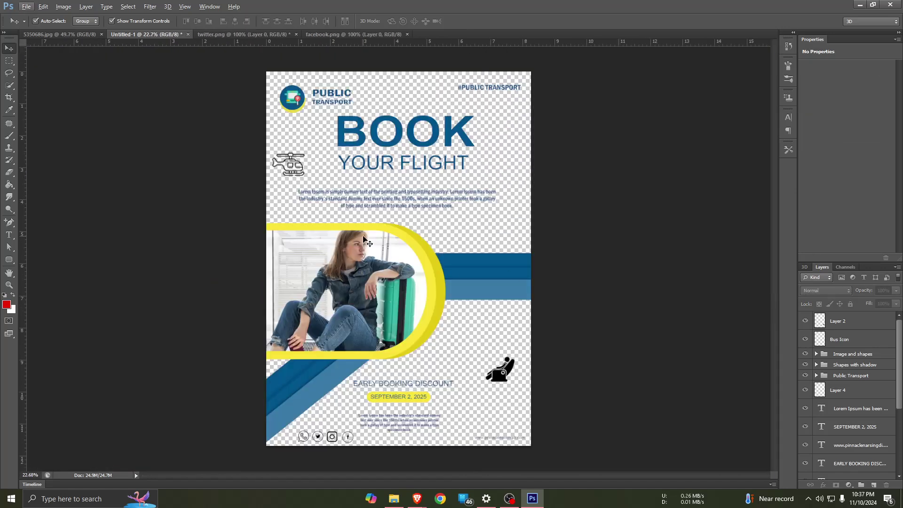
scroll(877, 412, down, 3)
scroll(877, 412, down, 1)
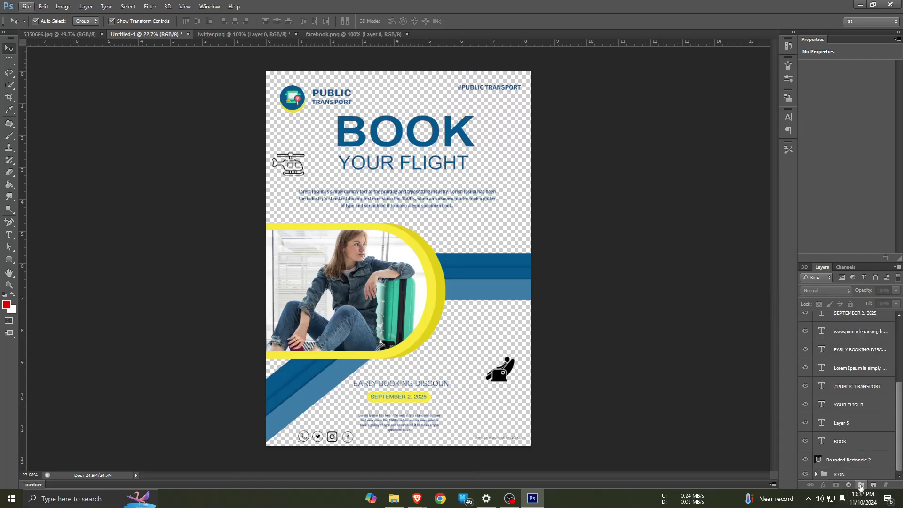
click(837, 474)
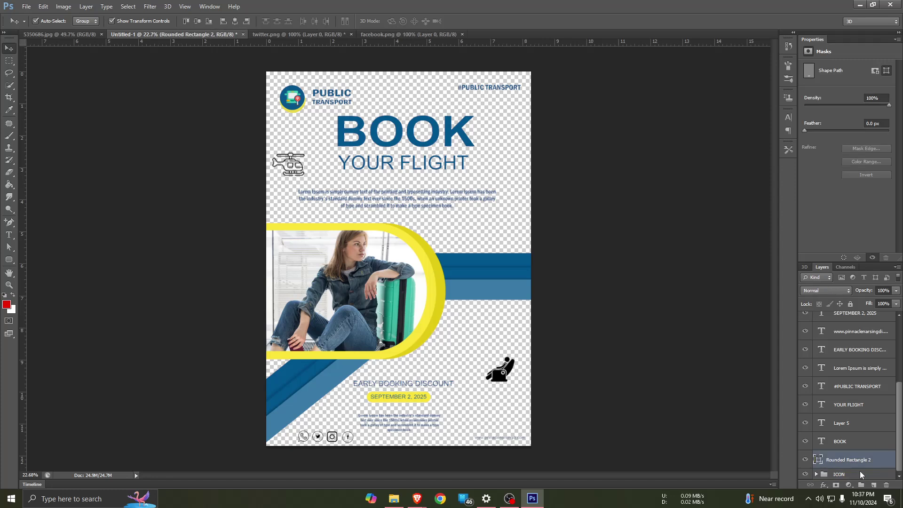
click(861, 474)
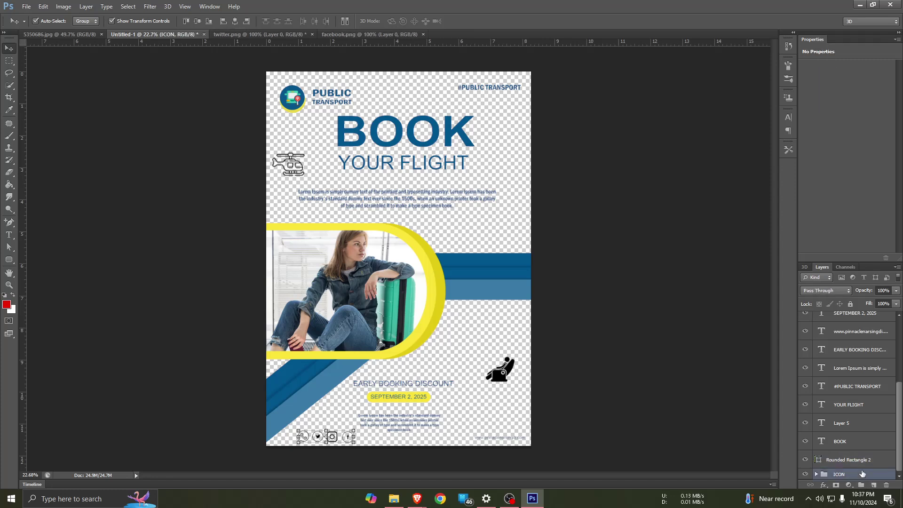
click(854, 443)
scroll(854, 432, up, 2)
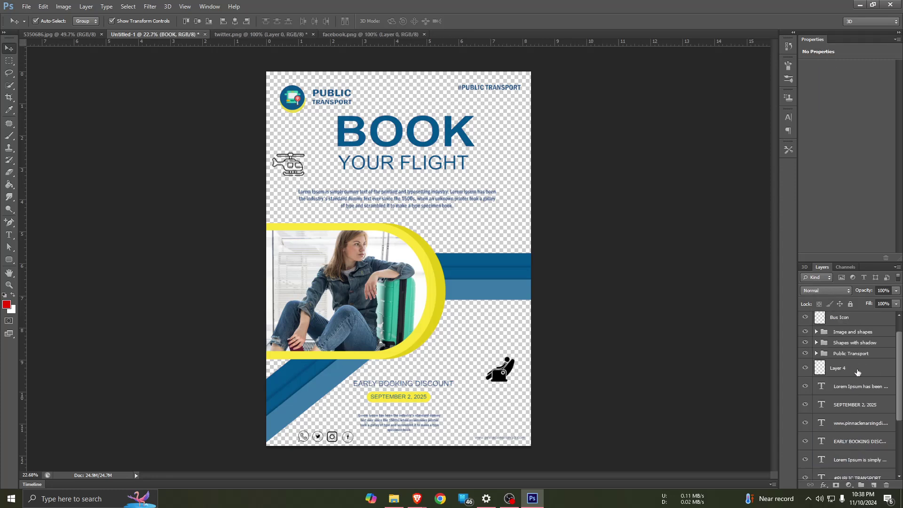
click(857, 372)
- Delete the new empty Layer 10 and the helicopter Layer 4
click(874, 485)
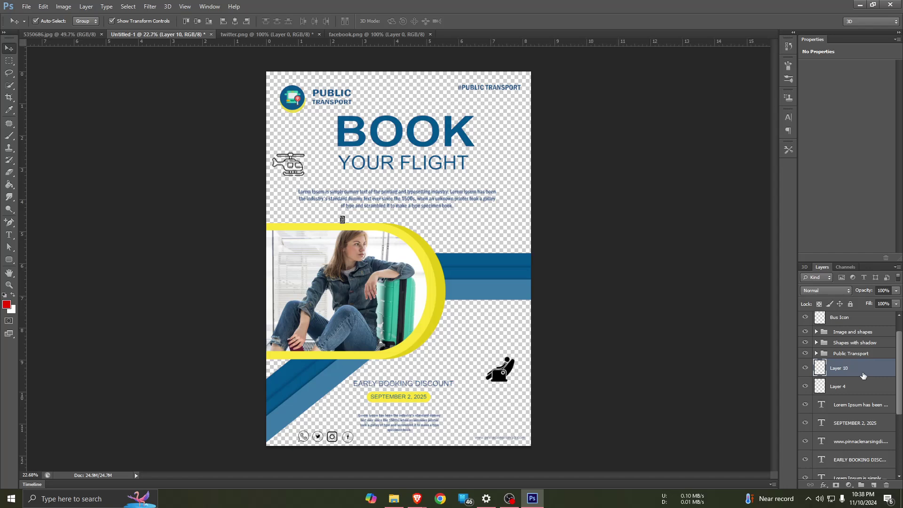
drag(839, 370, 886, 485)
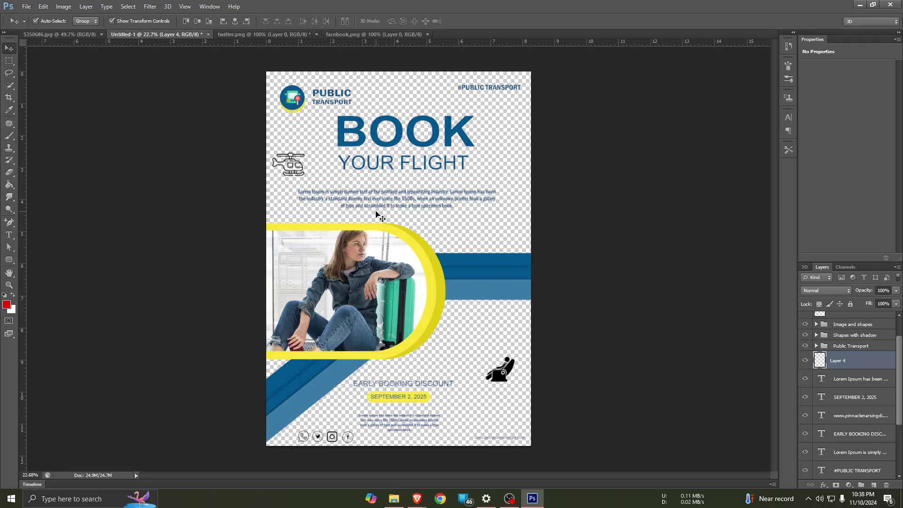
click(344, 220)
click(834, 362)
drag(860, 369, 886, 484)
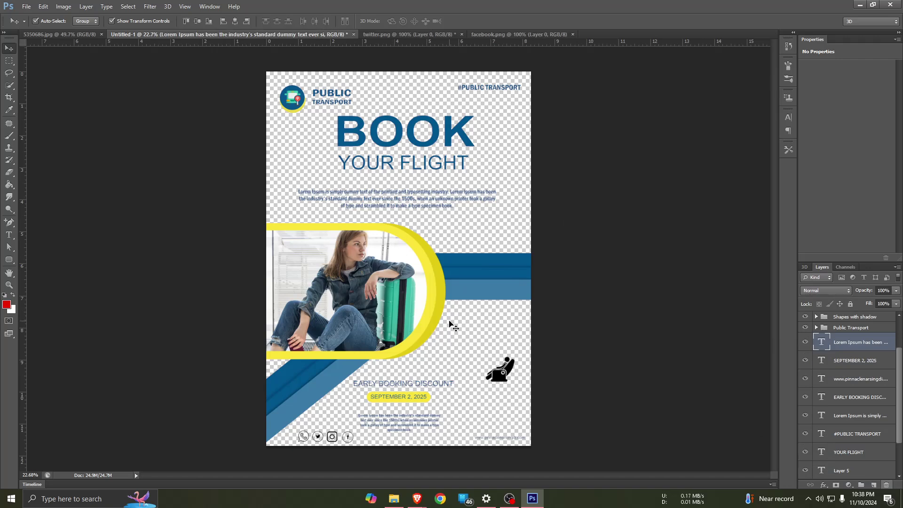
- Draw a full-canvas rectangle, then delete it because it came out red
drag(9, 259, 71, 275)
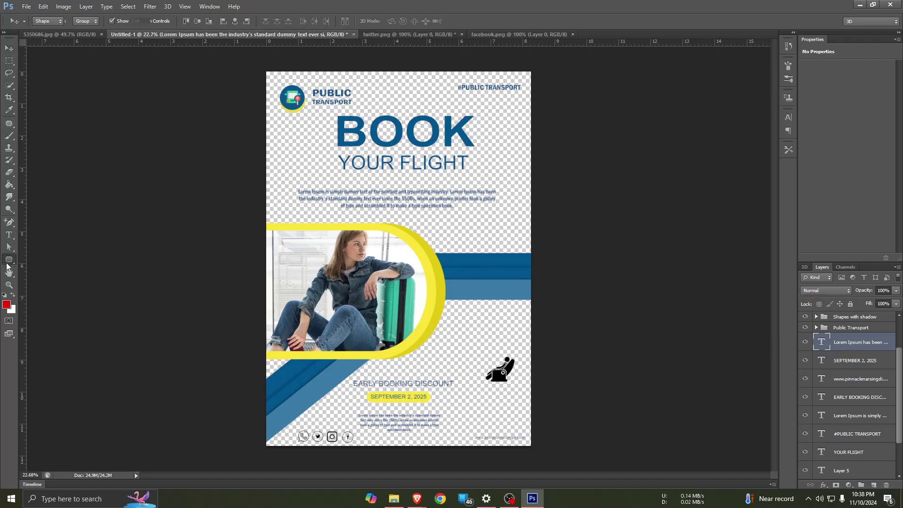
click(57, 258)
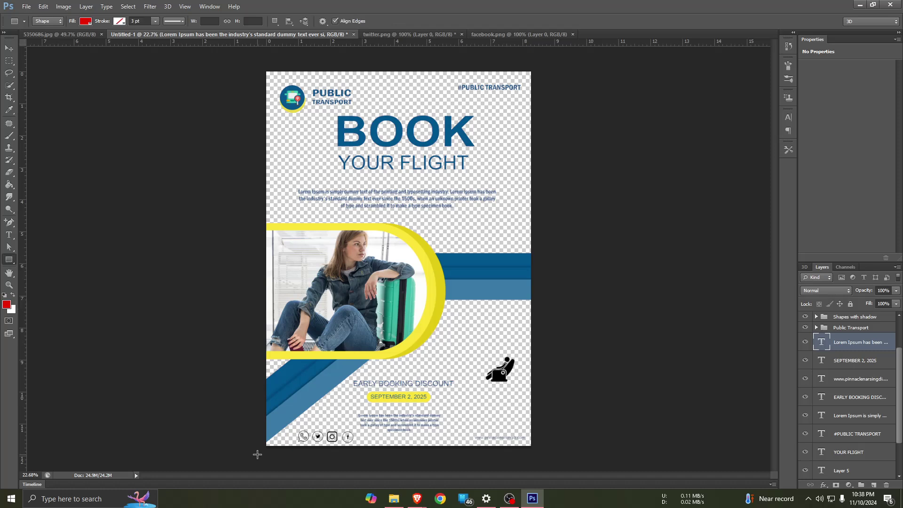
drag(257, 454, 534, 64)
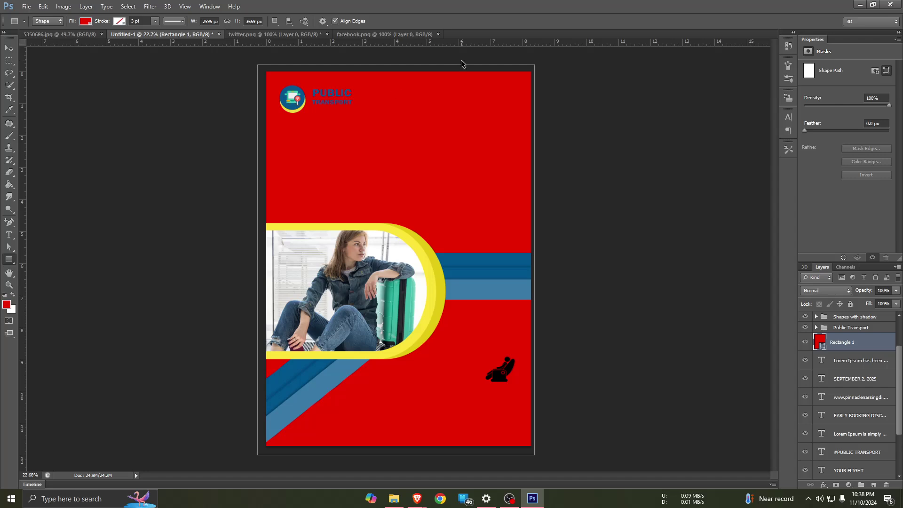
key(Delete)
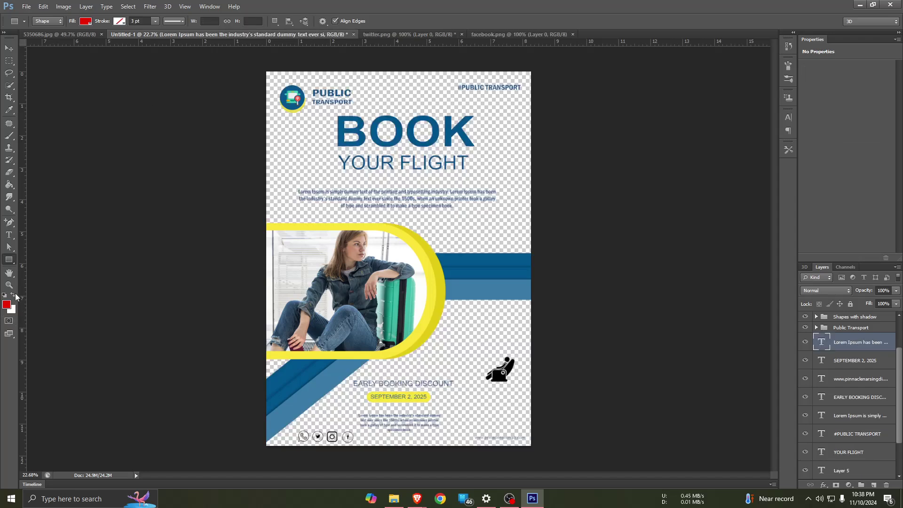
- Draw a white rectangle covering the whole flyer and move its layer to the bottom
click(16, 297)
drag(259, 451, 557, 52)
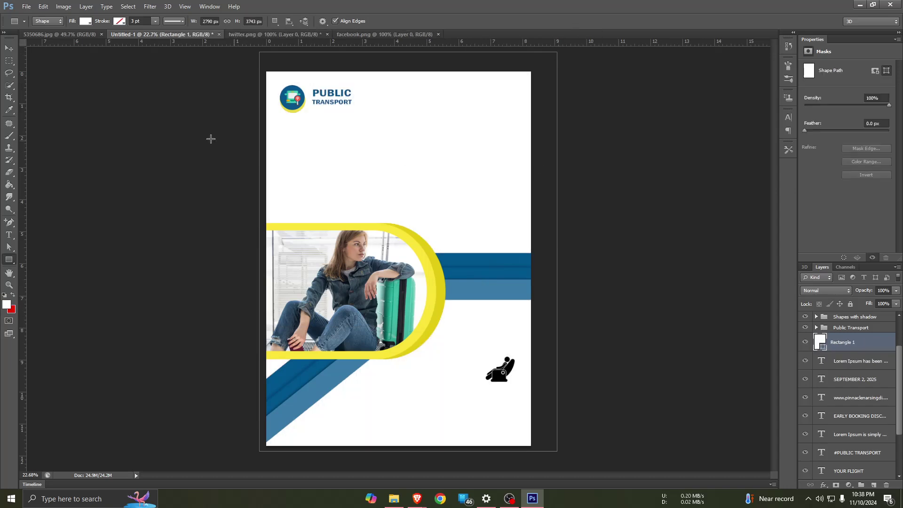
click(8, 48)
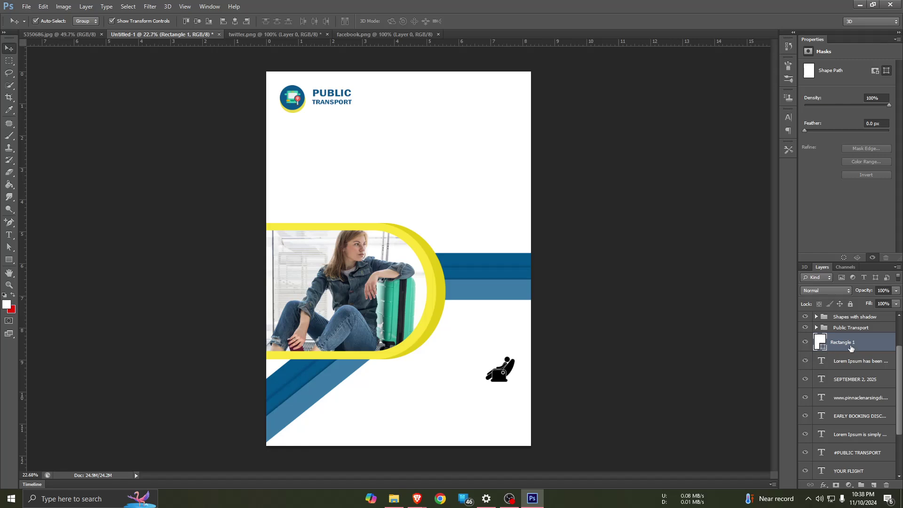
drag(852, 348, 875, 490)
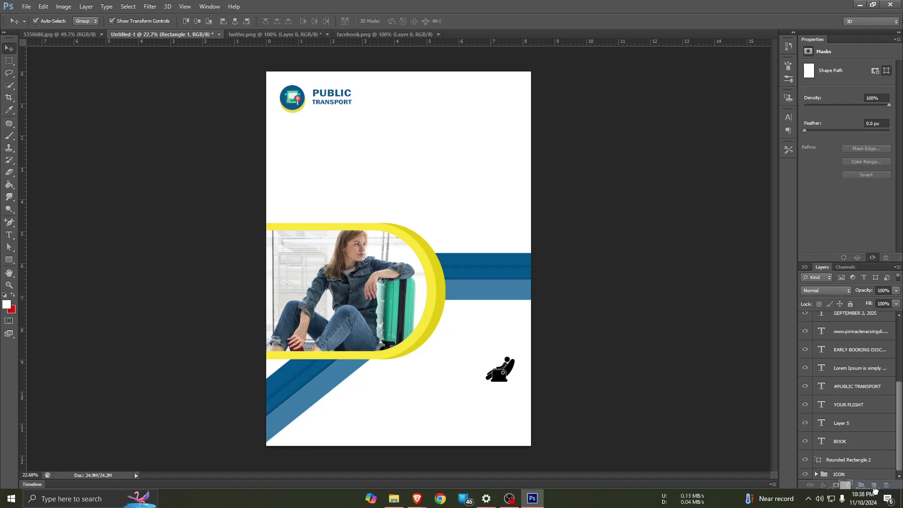
drag(874, 491, 873, 479)
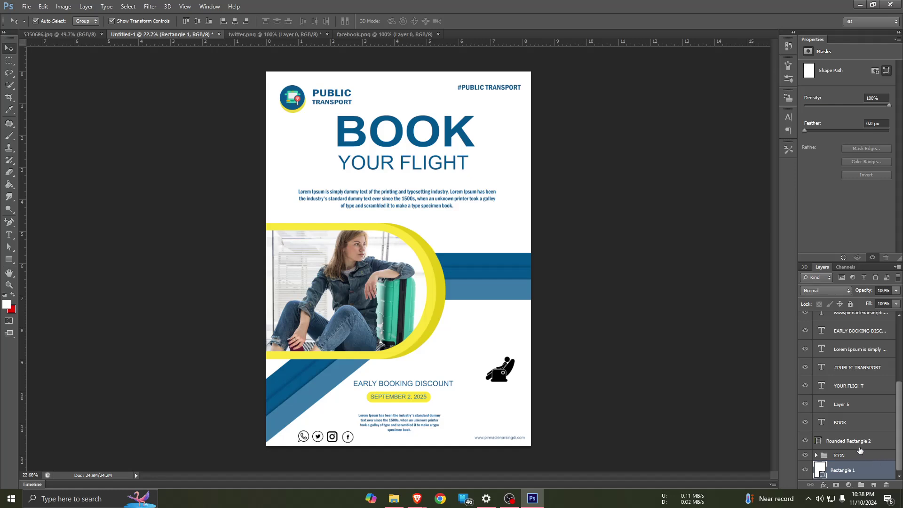
scroll(864, 392, up, 5)
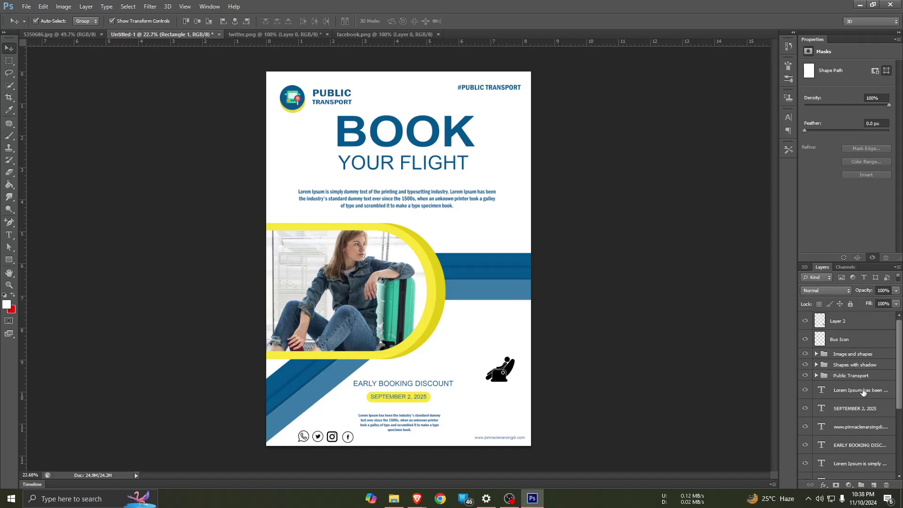
click(855, 322)
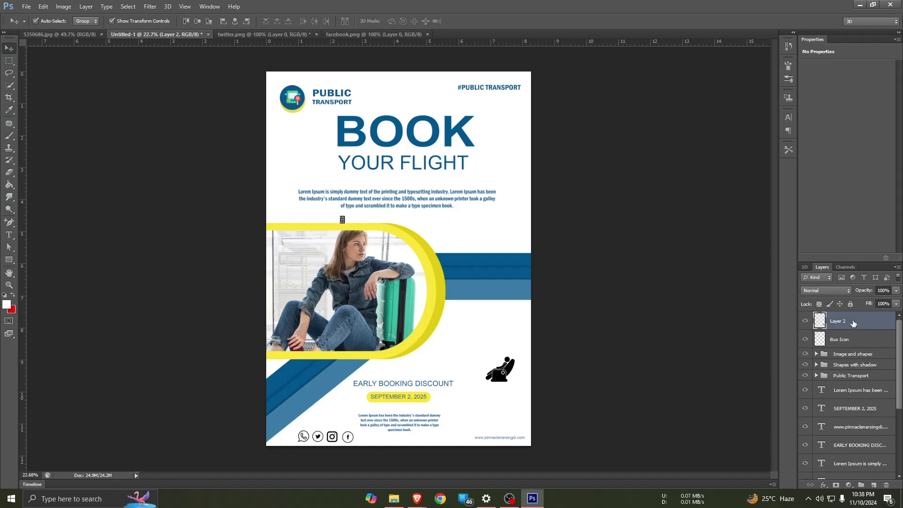
key(ctrl+t)
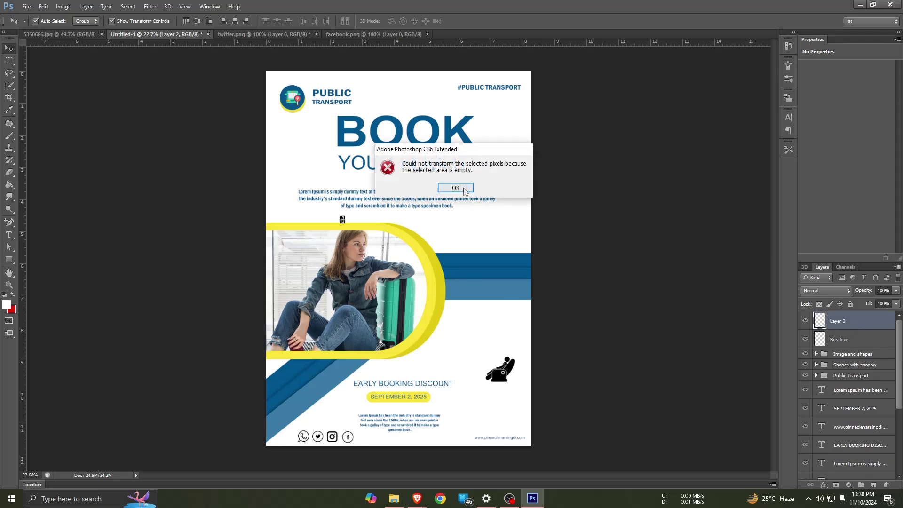
key(Return)
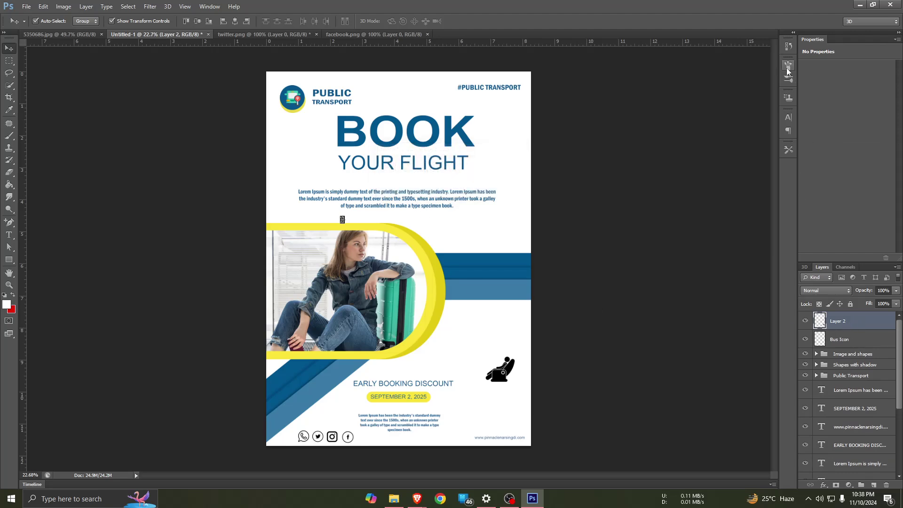
click(790, 49)
scroll(737, 64, down, 2)
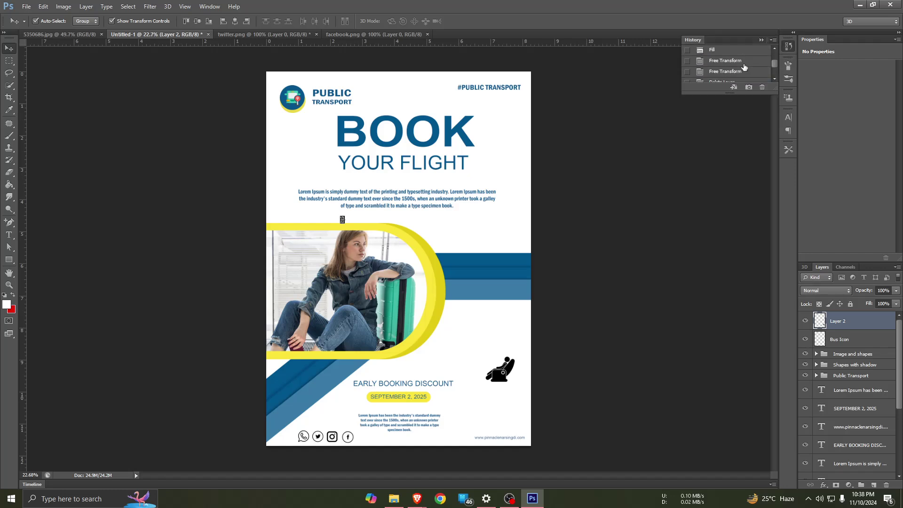
scroll(740, 65, down, 1)
scroll(744, 68, down, 1)
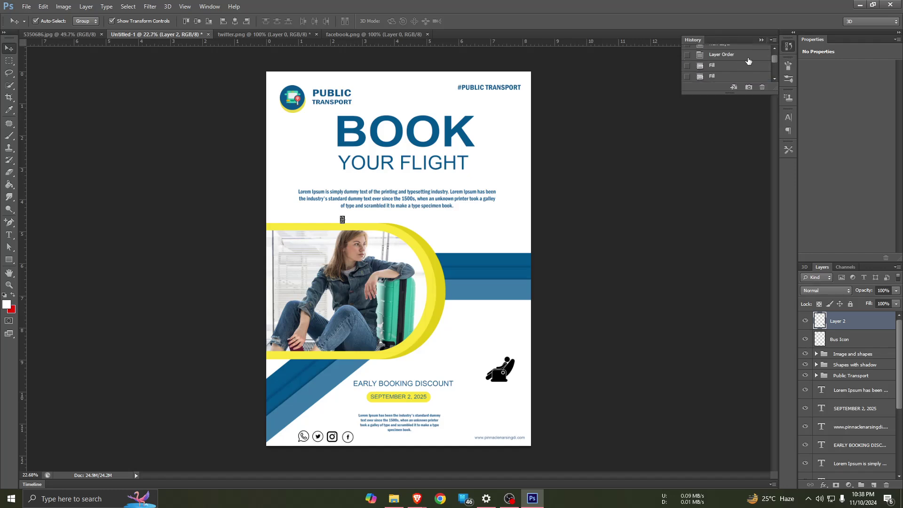
click(749, 61)
scroll(747, 63, up, 2)
scroll(748, 66, up, 2)
scroll(747, 69, up, 1)
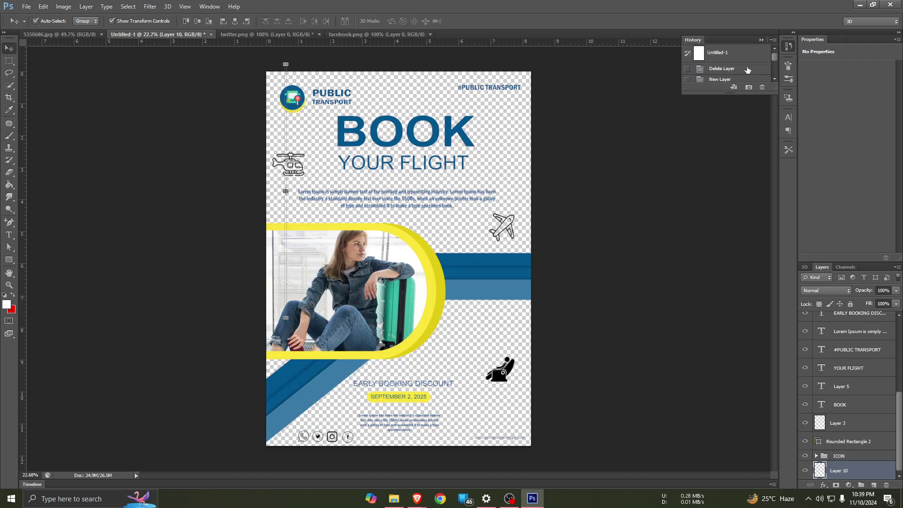
click(748, 69)
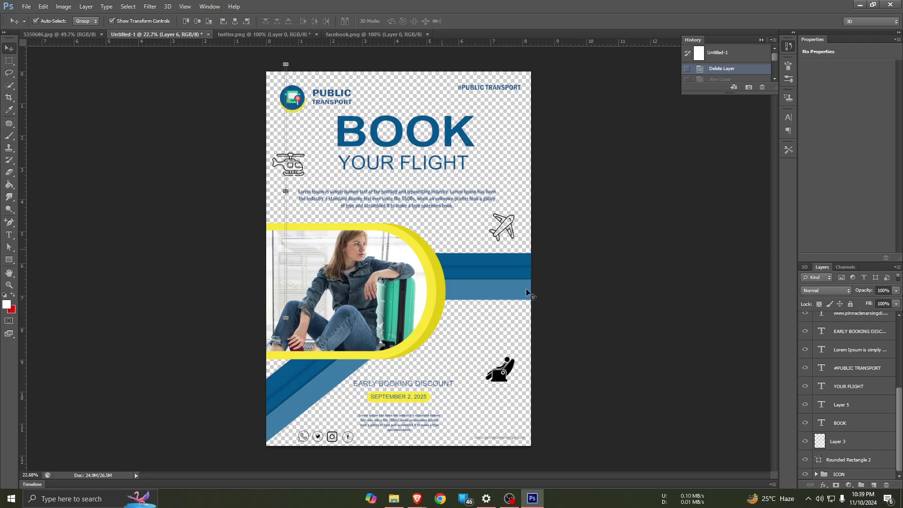
click(562, 133)
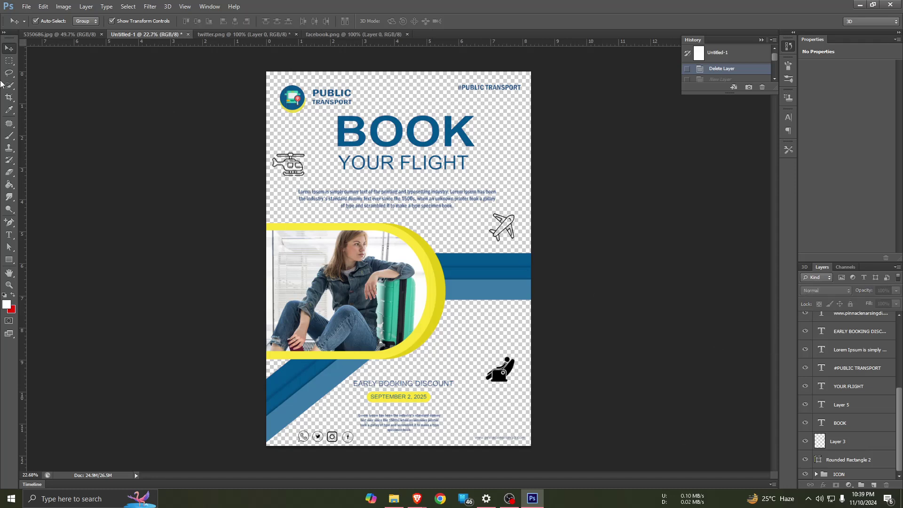
click(9, 260)
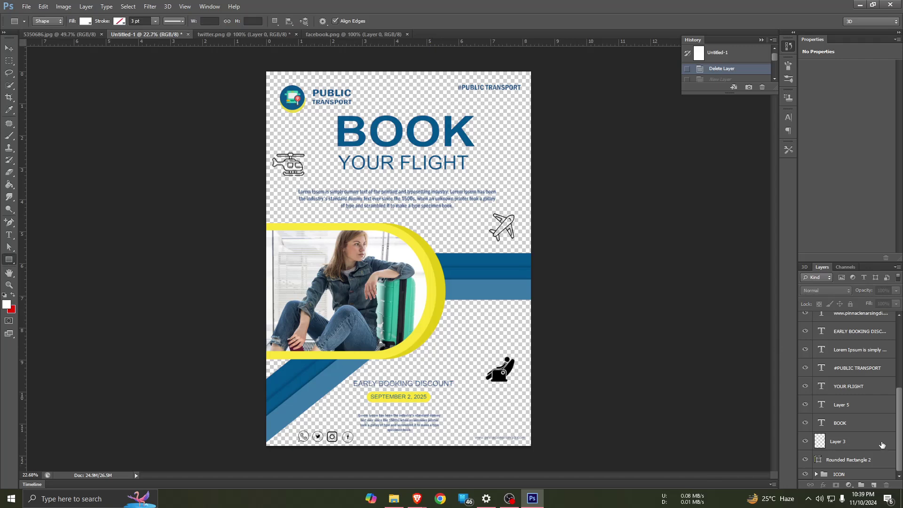
click(861, 475)
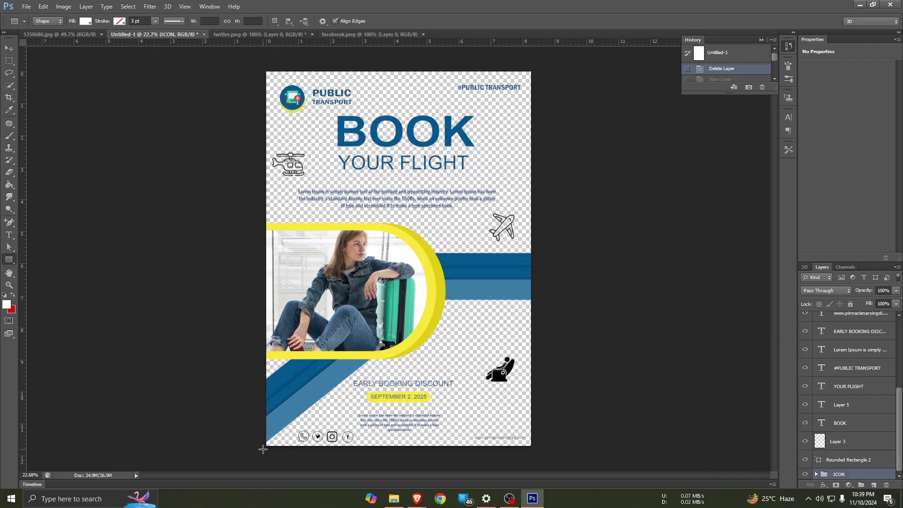
drag(263, 449, 537, 61)
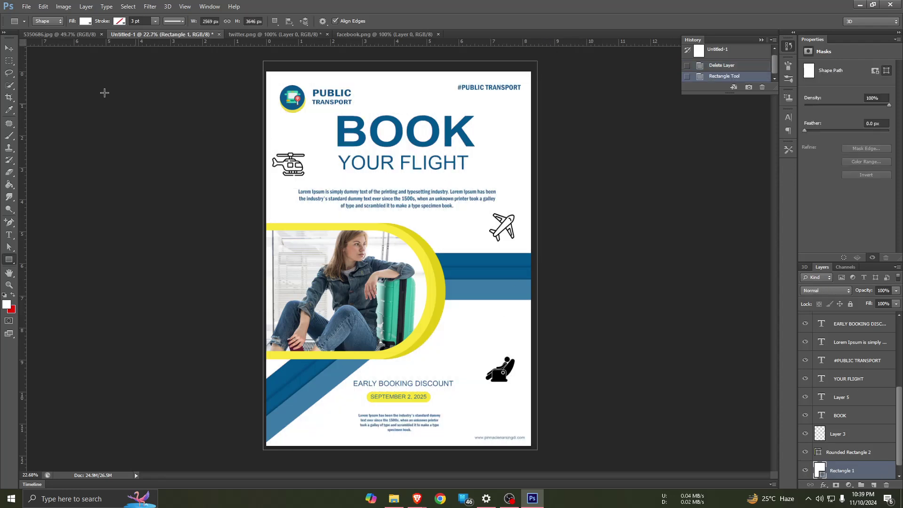
click(9, 48)
click(281, 164)
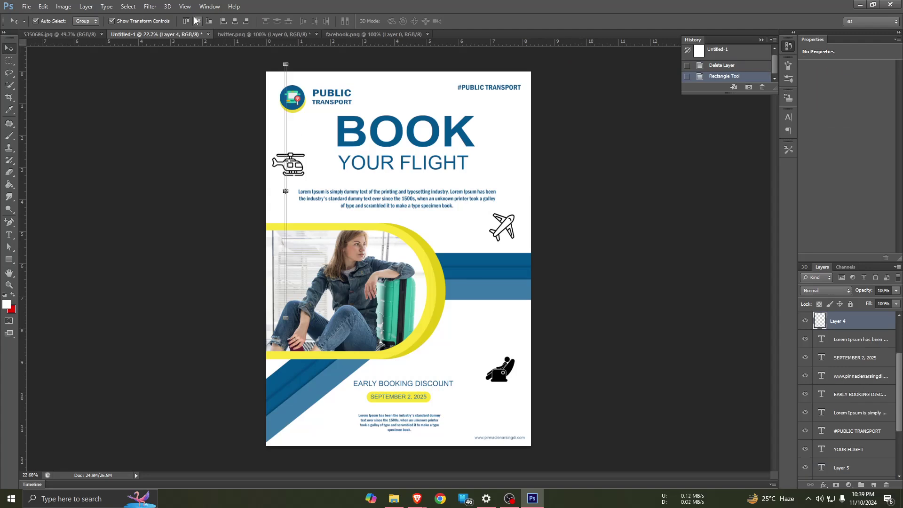
click(128, 6)
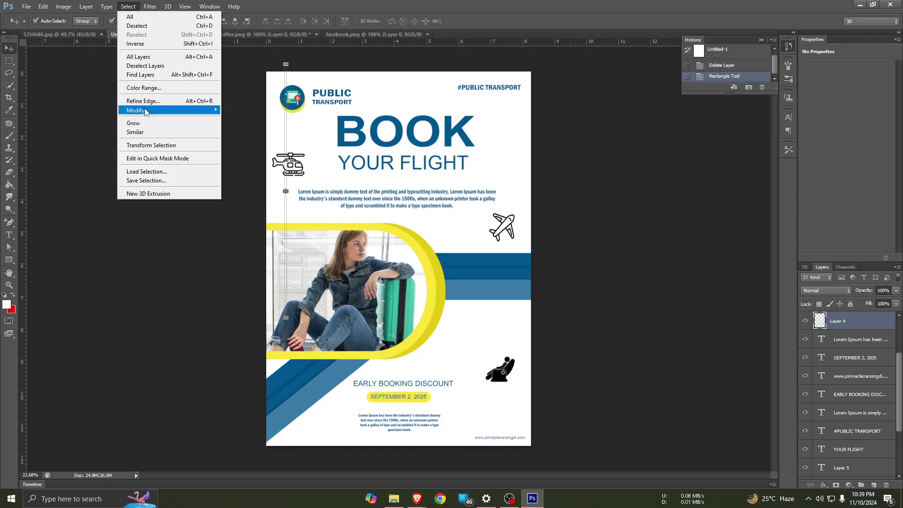
click(146, 88)
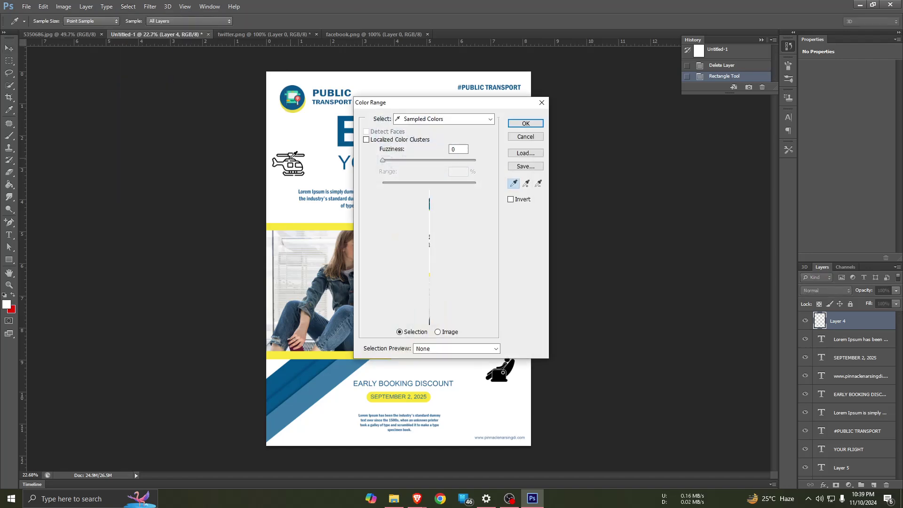
alt+scroll(303, 162, up, 3)
alt+scroll(296, 160, up, 3)
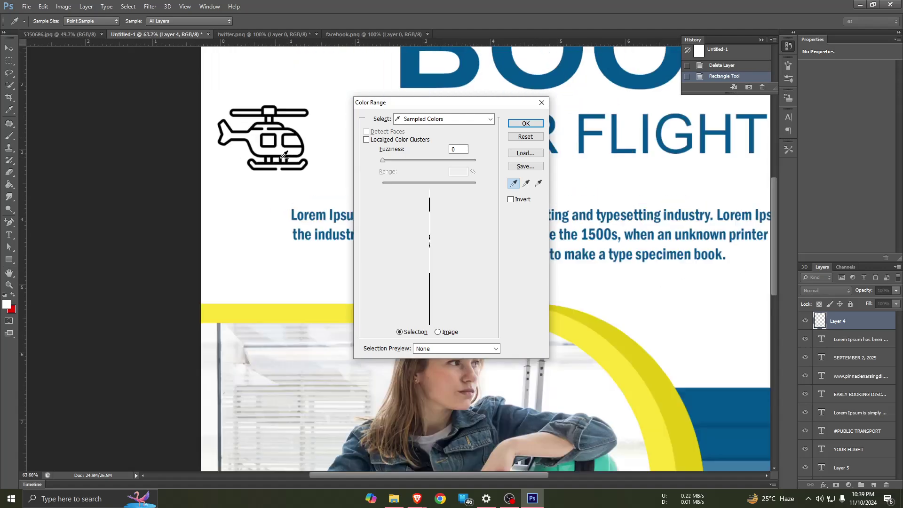
alt+scroll(289, 158, up, 3)
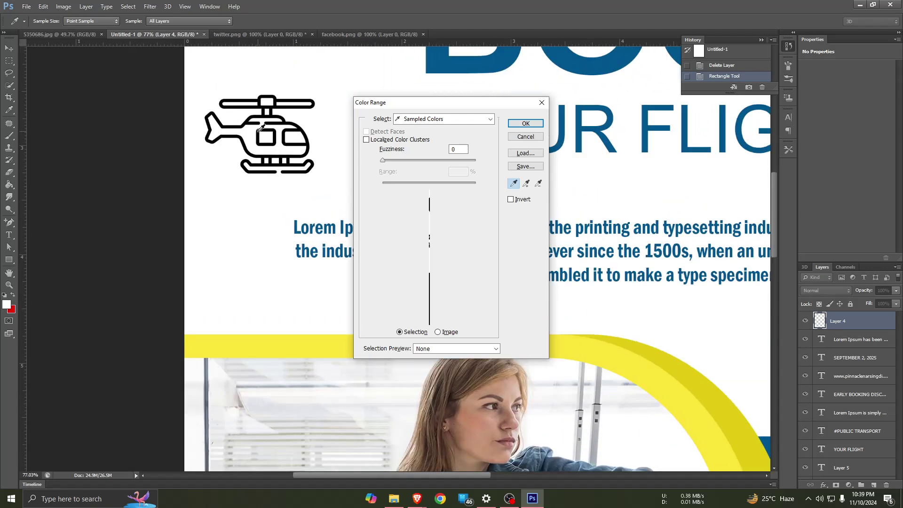
click(260, 129)
click(438, 333)
click(401, 333)
click(525, 136)
scroll(515, 257, down, 1)
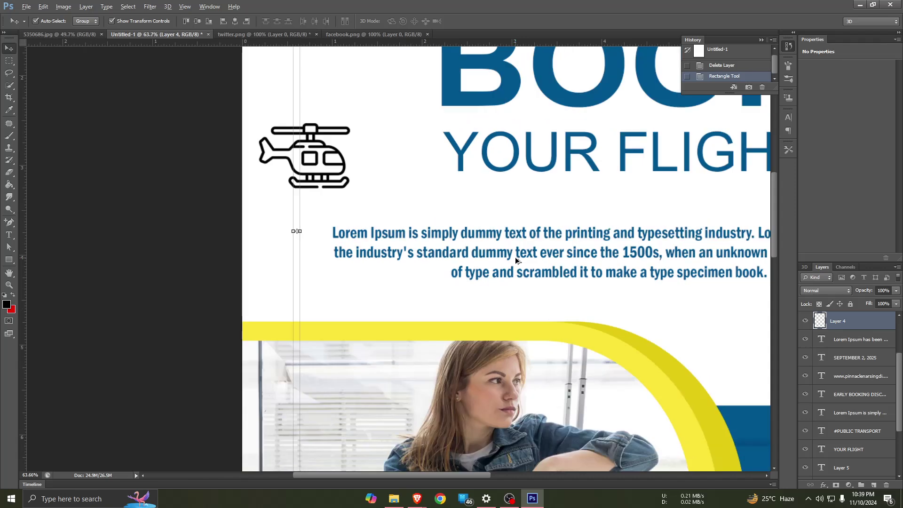
scroll(515, 257, down, 1)
key(alt)
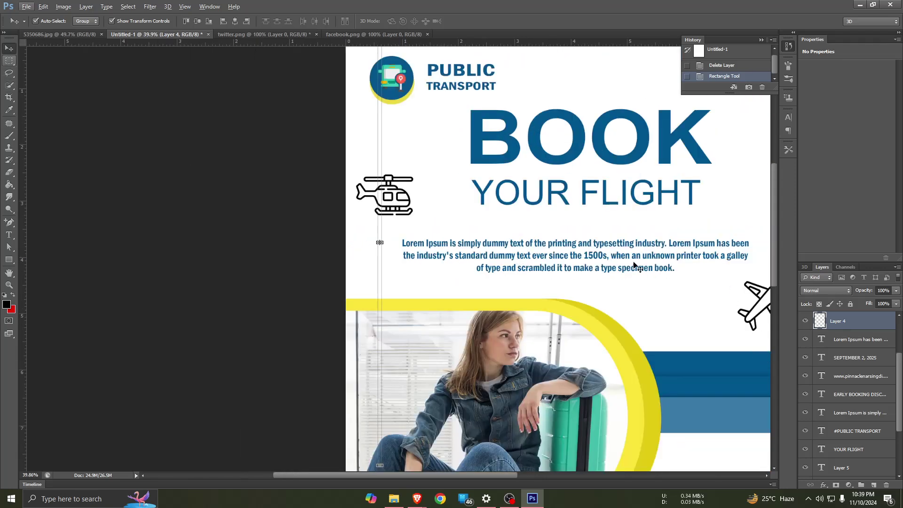
click(739, 319)
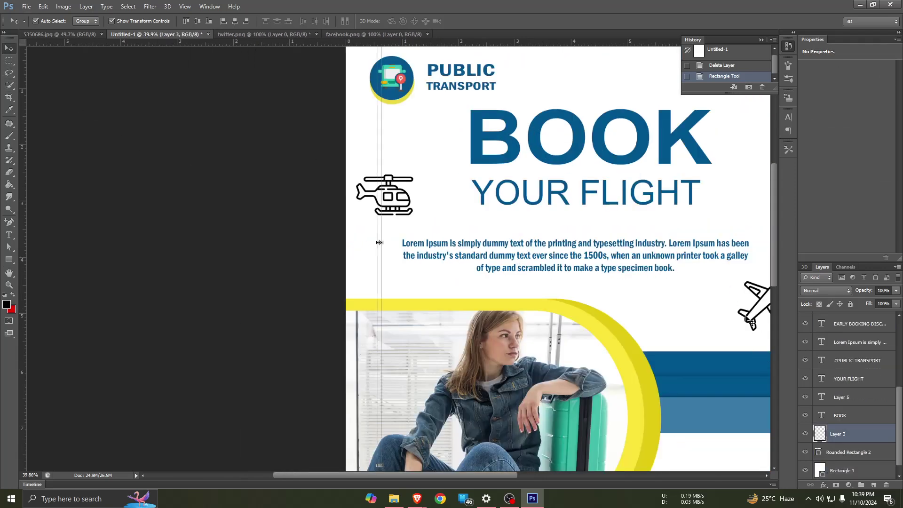
drag(453, 476, 516, 464)
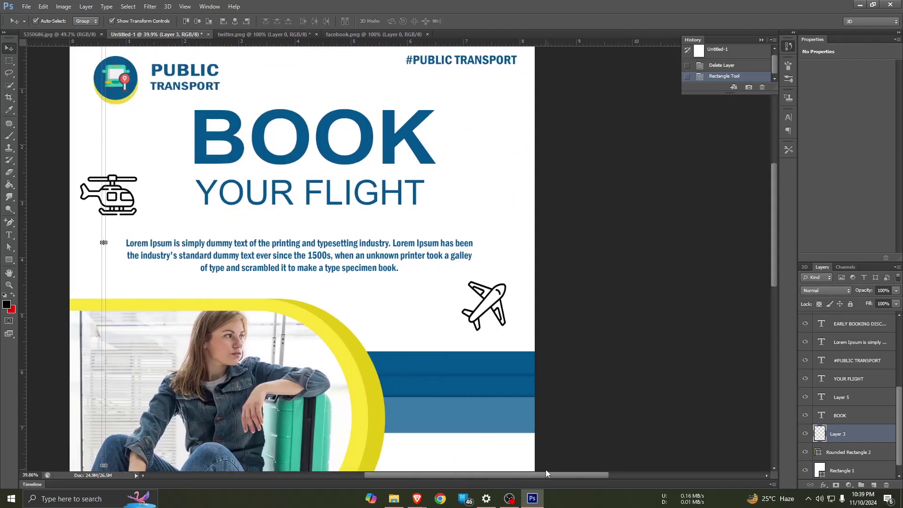
scroll(301, 324, down, 3)
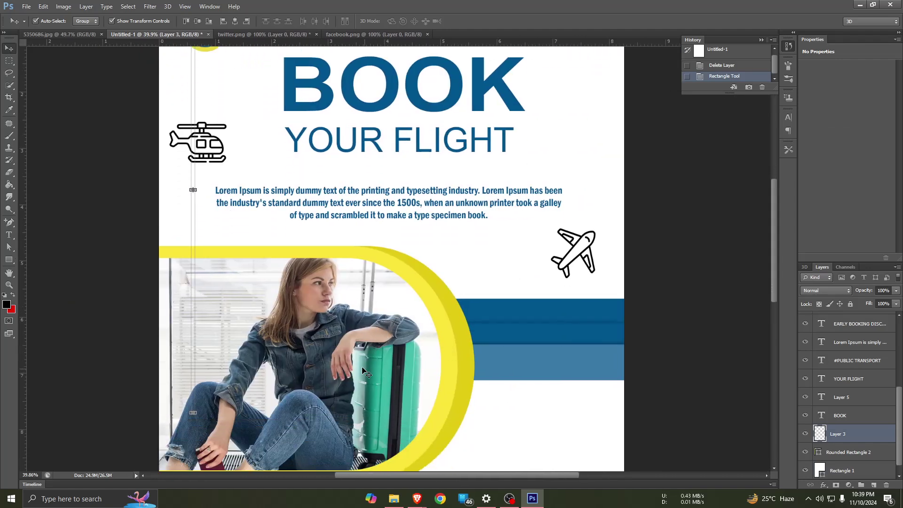
scroll(301, 323, down, 2)
scroll(293, 266, up, 1)
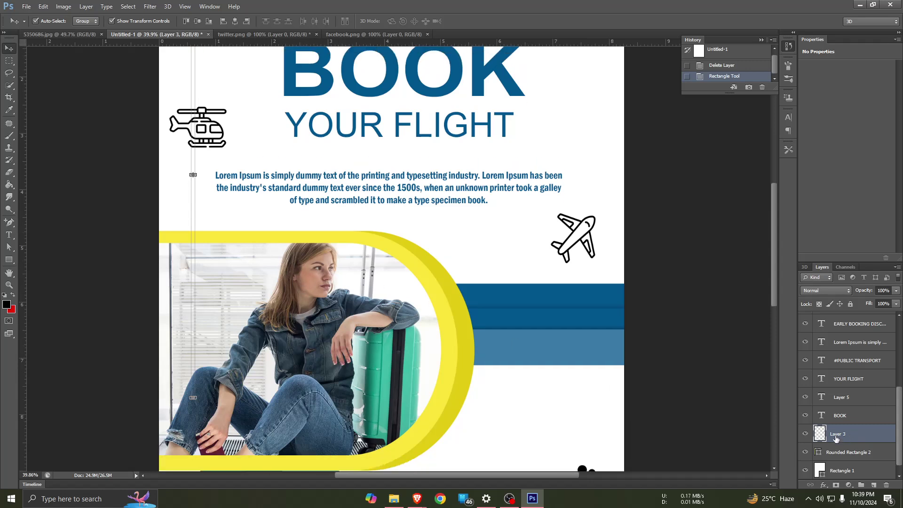
key(ctrl+t)
click(456, 188)
click(887, 485)
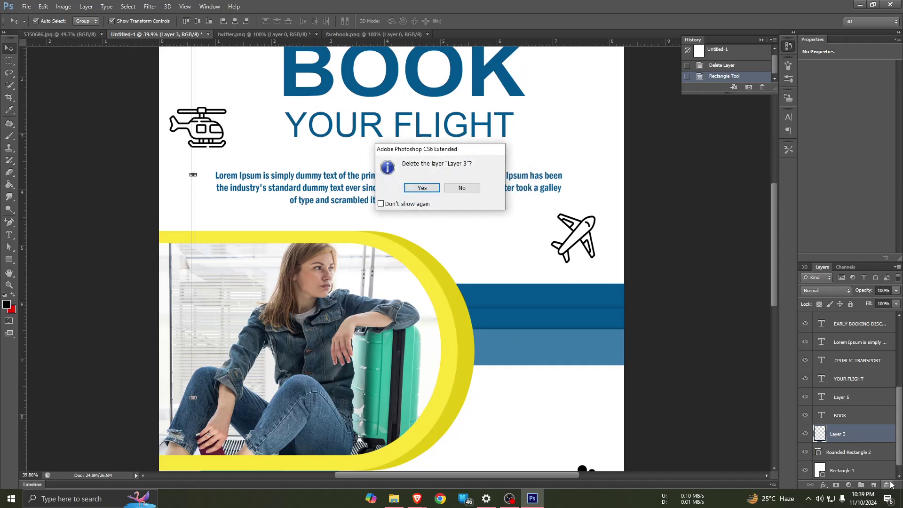
click(421, 189)
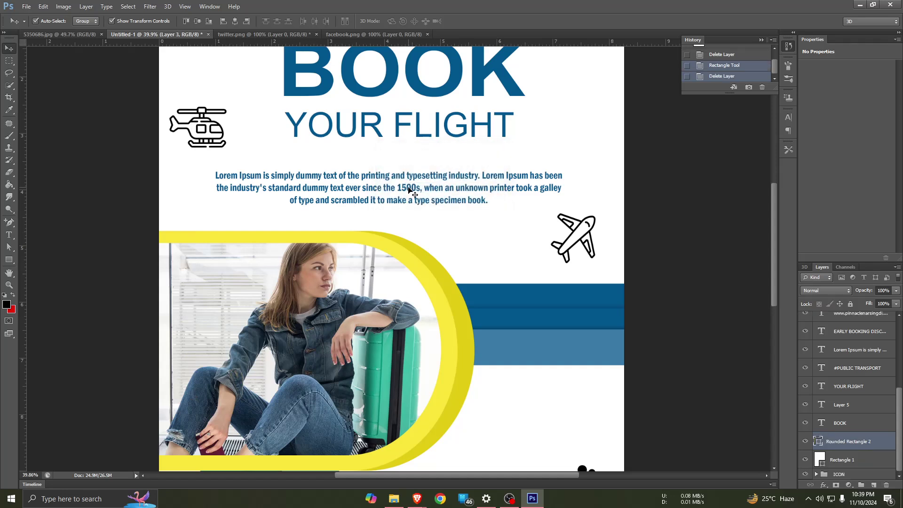
key(ctrl+z)
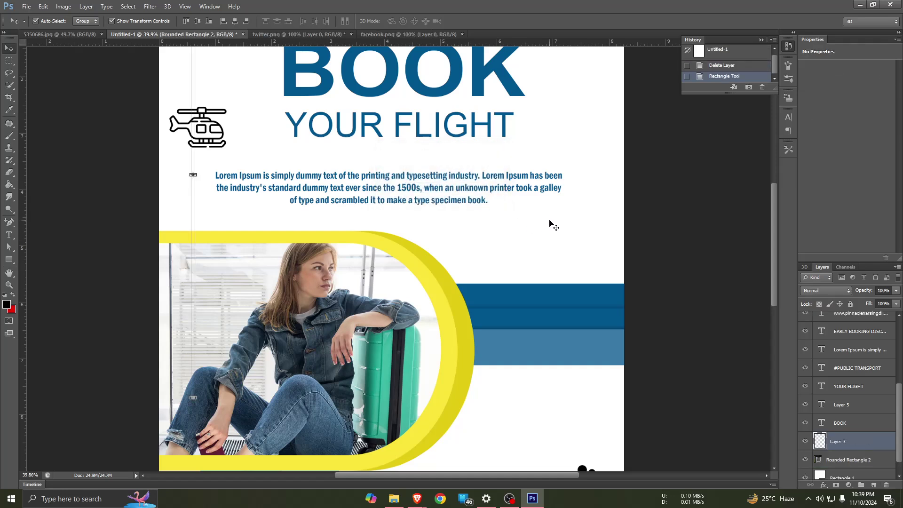
click(194, 177)
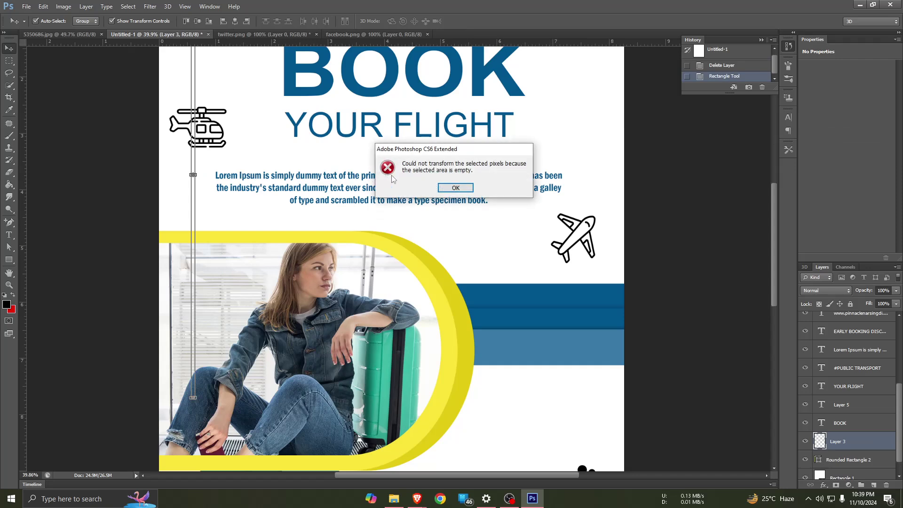
key(Return)
click(195, 174)
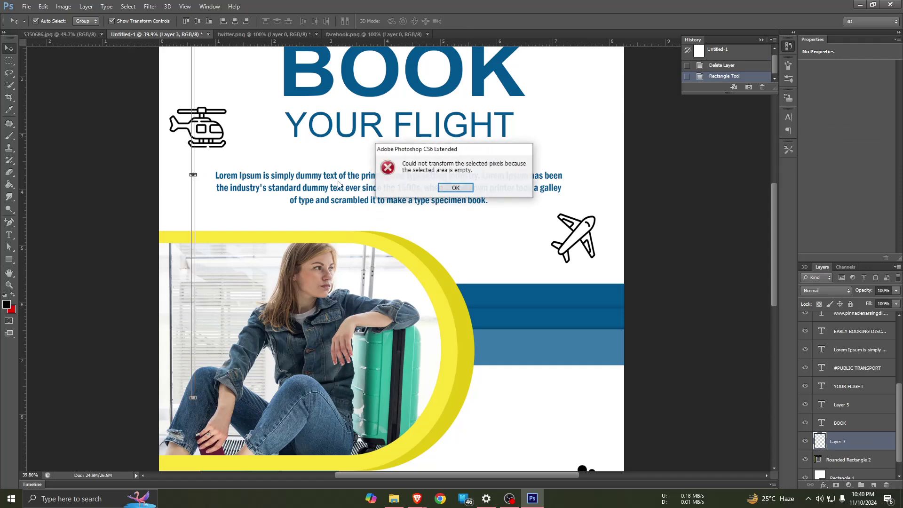
click(456, 188)
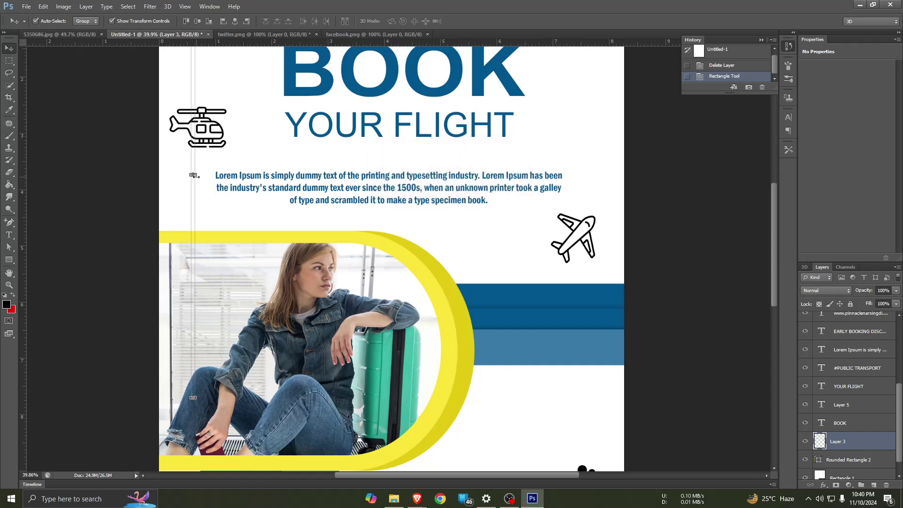
click(194, 176)
key(Return)
right_click(193, 172)
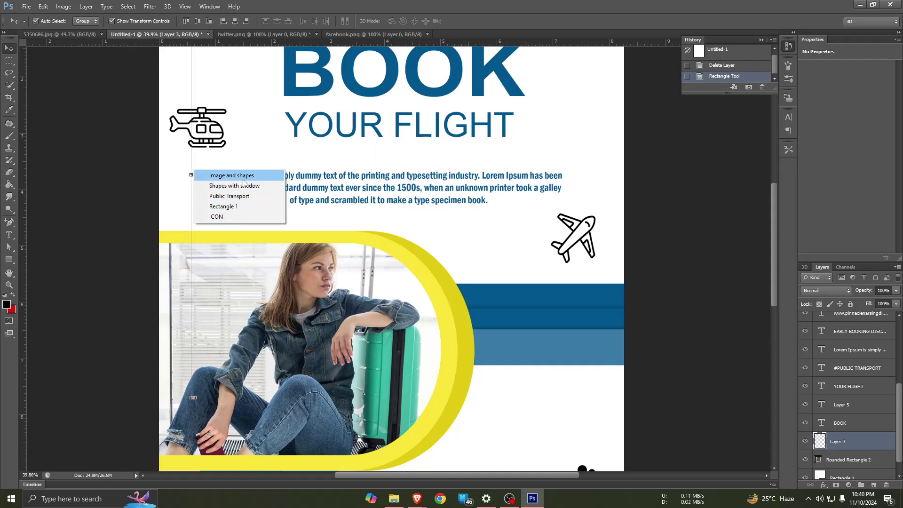
click(233, 176)
click(603, 272)
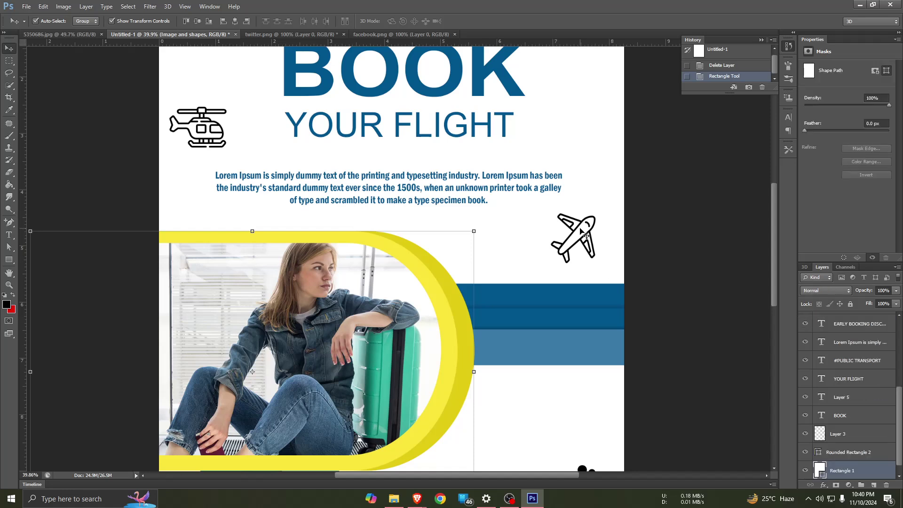
key(ctrl+t)
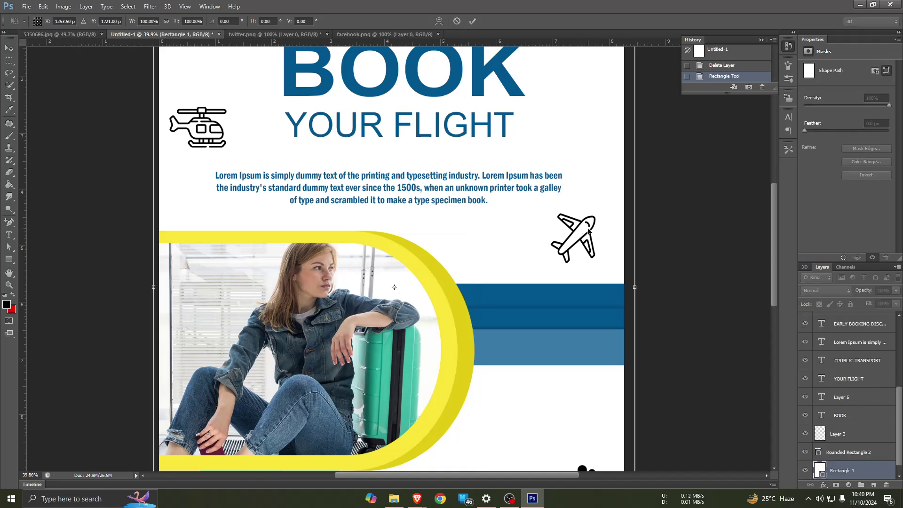
key(Return)
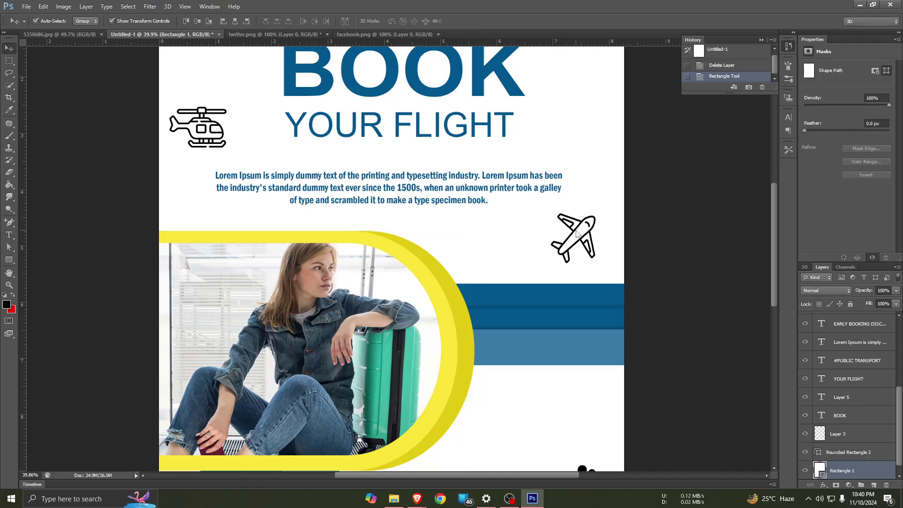
click(576, 232)
key(ctrl+t)
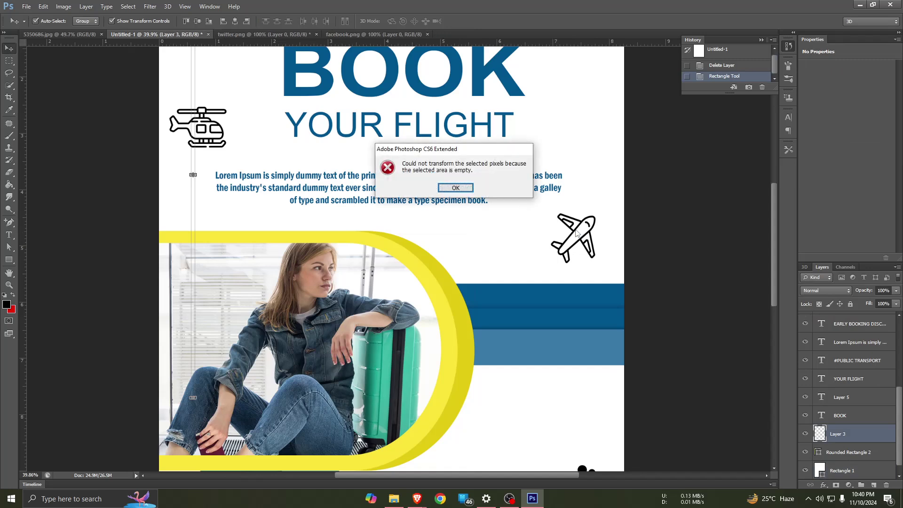
click(459, 189)
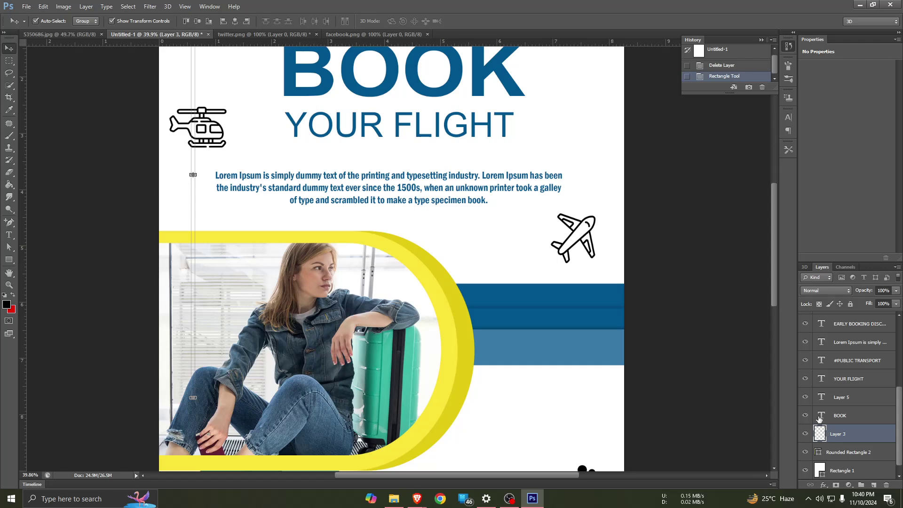
drag(819, 418, 819, 415)
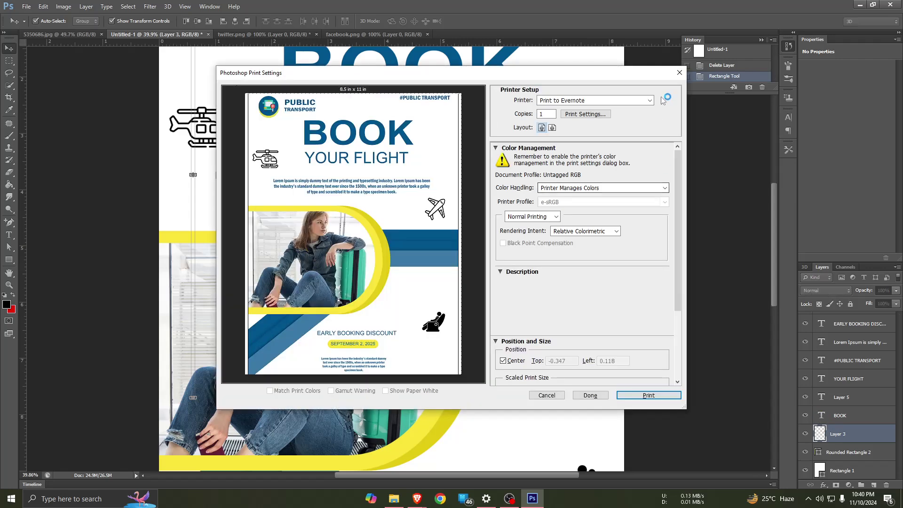
click(679, 74)
click(238, 35)
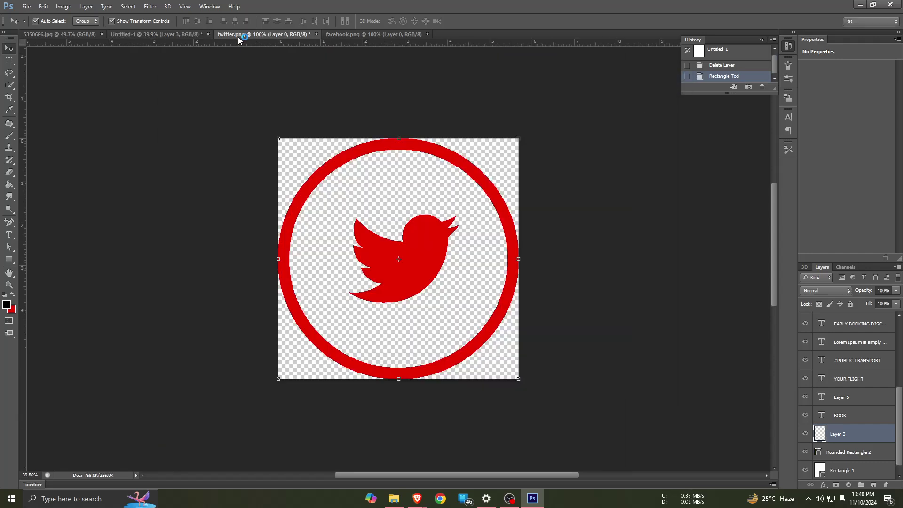
click(394, 35)
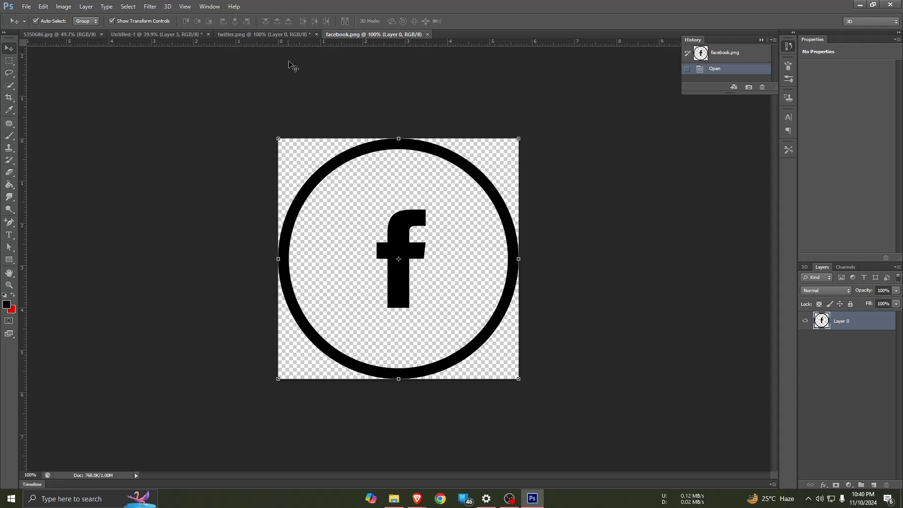
click(230, 34)
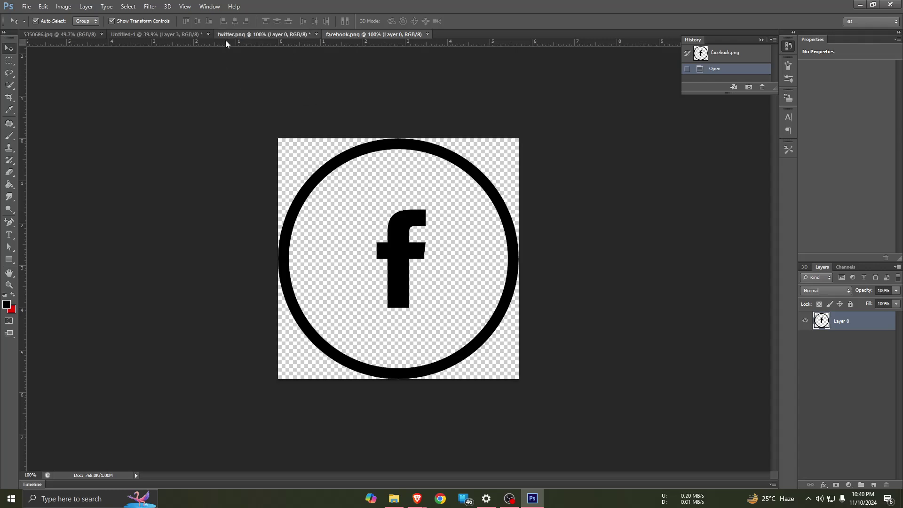
click(149, 35)
scroll(221, 179, down, 5)
scroll(433, 377, down, 3)
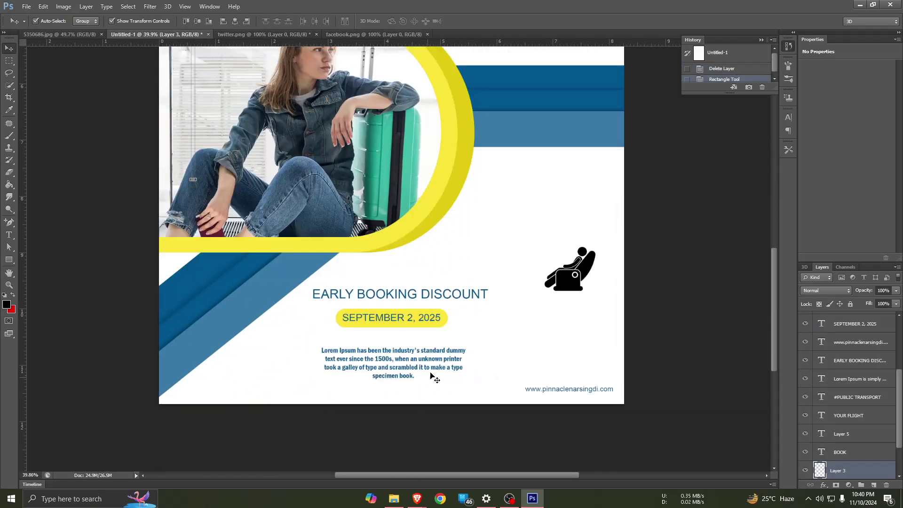
- Move Rectangle 1 below the ICON group and expand the group's layers
scroll(847, 423, down, 2)
click(842, 460)
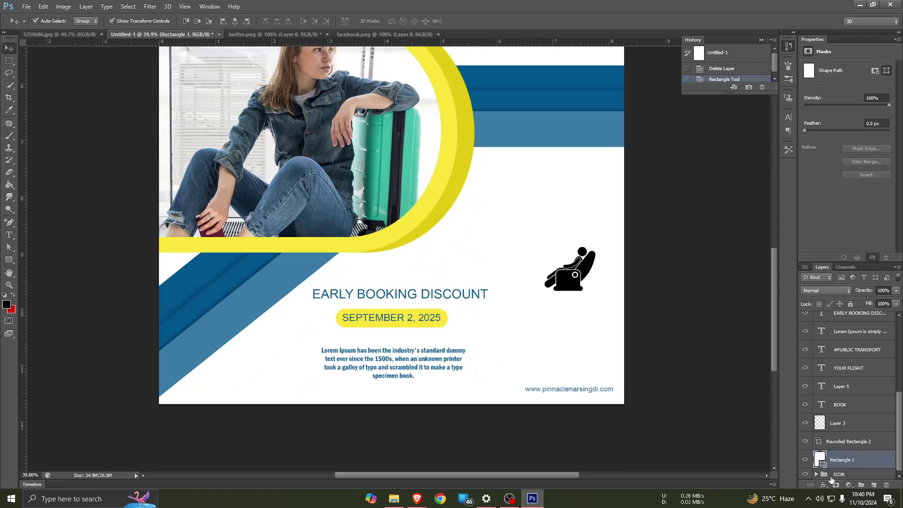
click(828, 474)
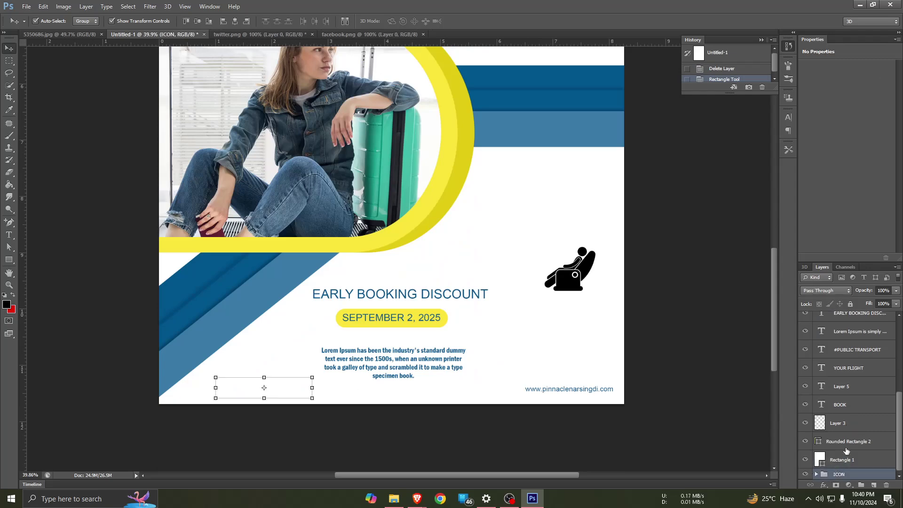
drag(847, 451, 842, 478)
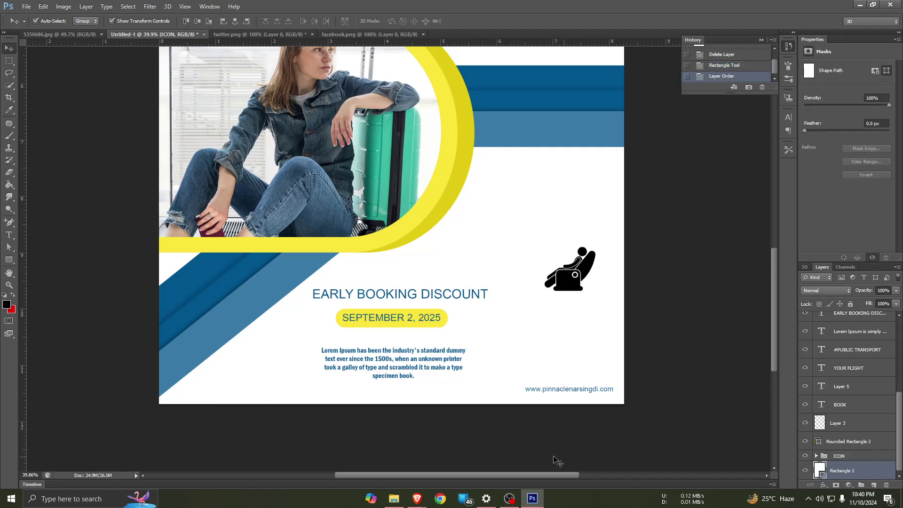
scroll(288, 393, down, 2)
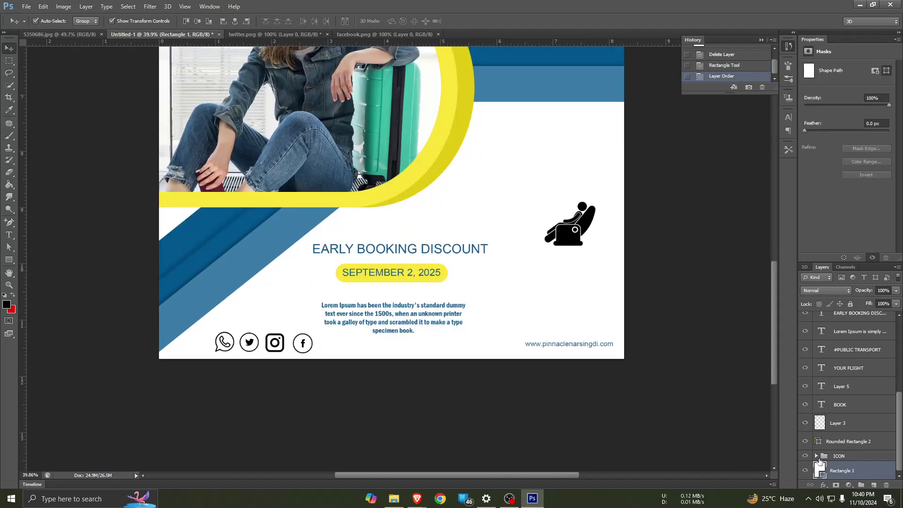
click(817, 456)
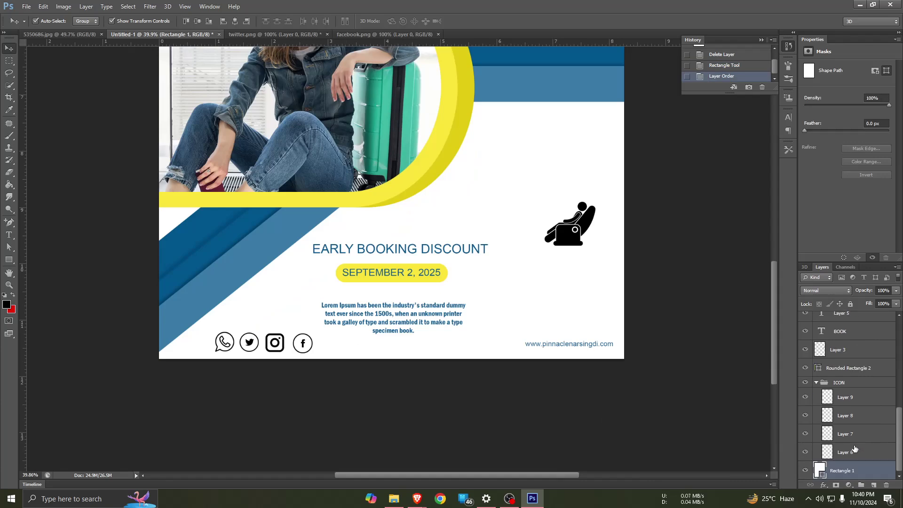
- Try to free-transform Layer 6 twice, dismissing the empty-selection error each time
click(855, 450)
key(ctrl+t)
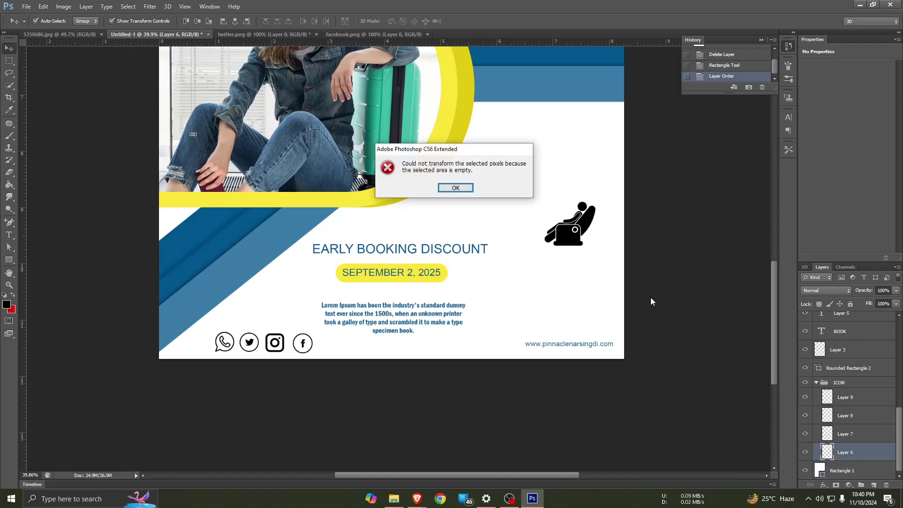
click(455, 188)
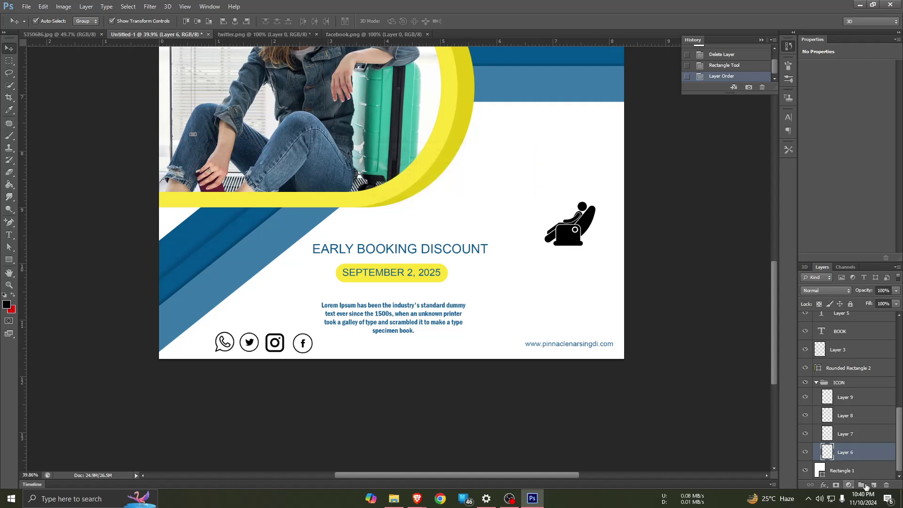
key(ctrl+t)
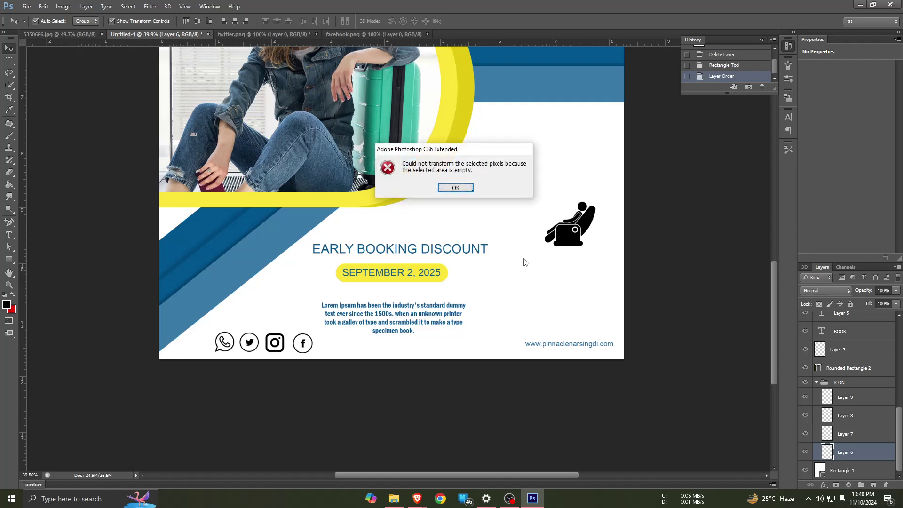
click(453, 188)
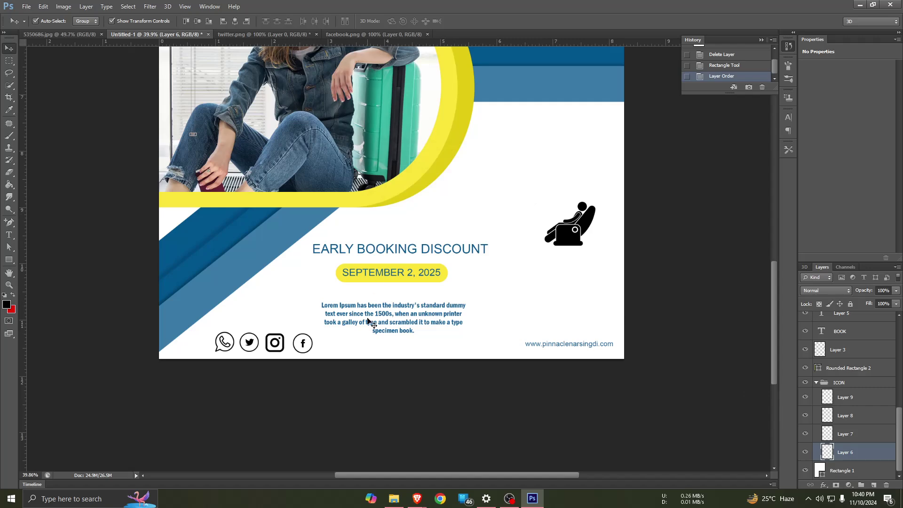
scroll(370, 322, up, 3)
scroll(444, 287, up, 3)
scroll(451, 286, down, 3)
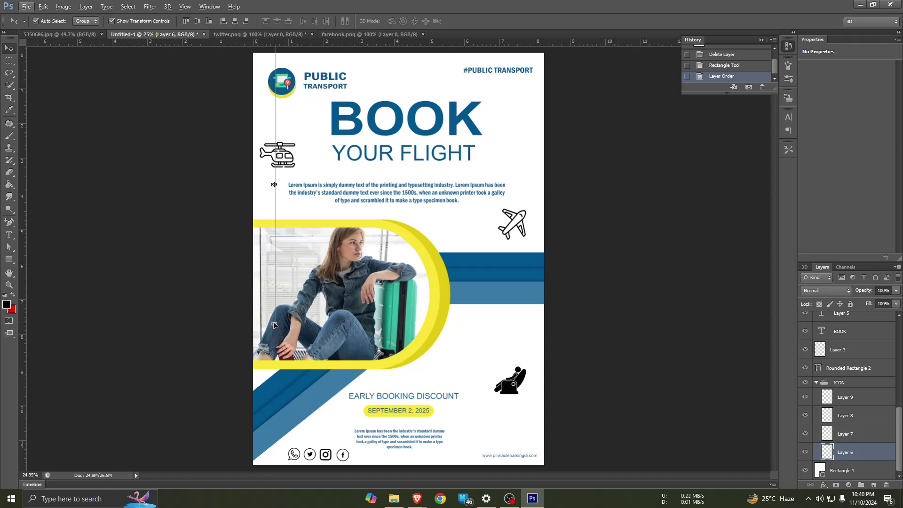
key(ctrl+t)
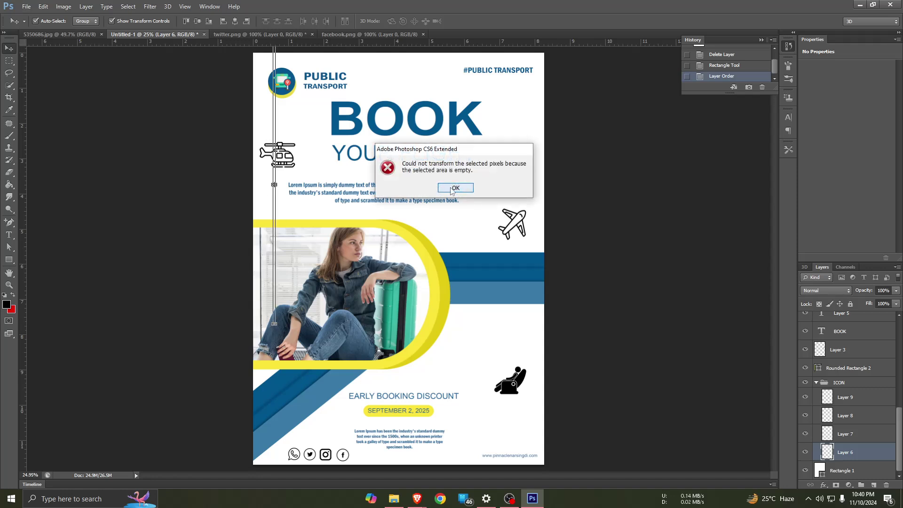
click(453, 188)
click(335, 184)
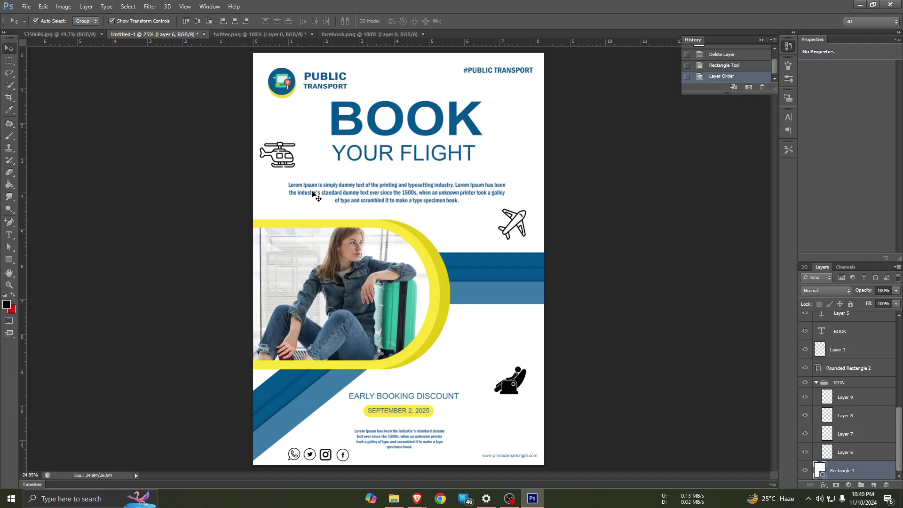
click(864, 457)
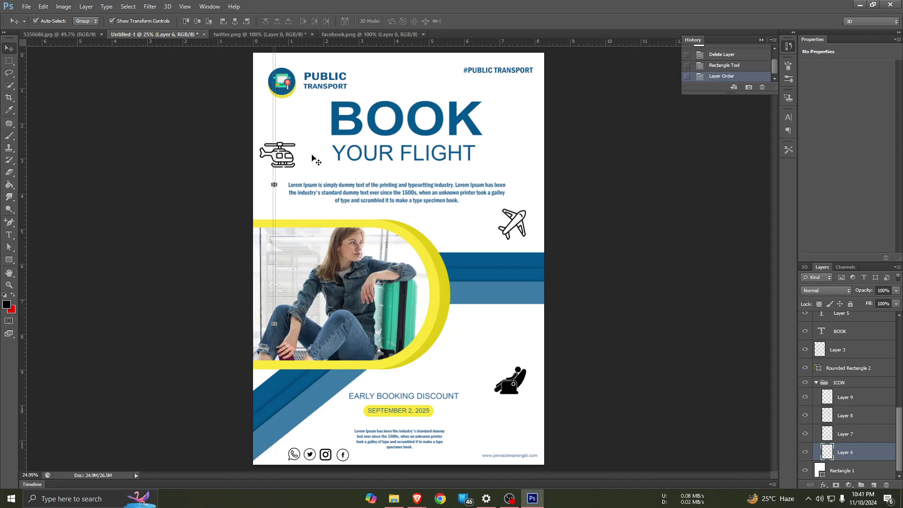
click(826, 369)
click(848, 351)
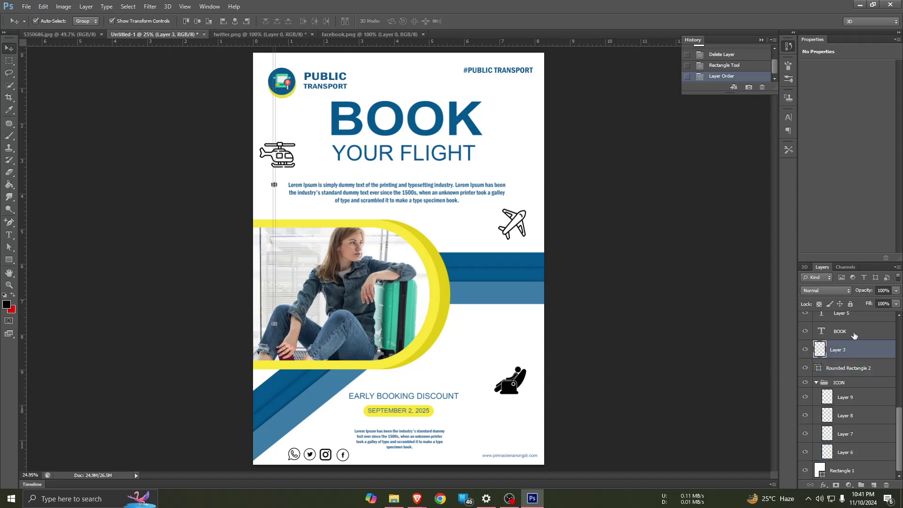
click(854, 333)
scroll(855, 359, up, 3)
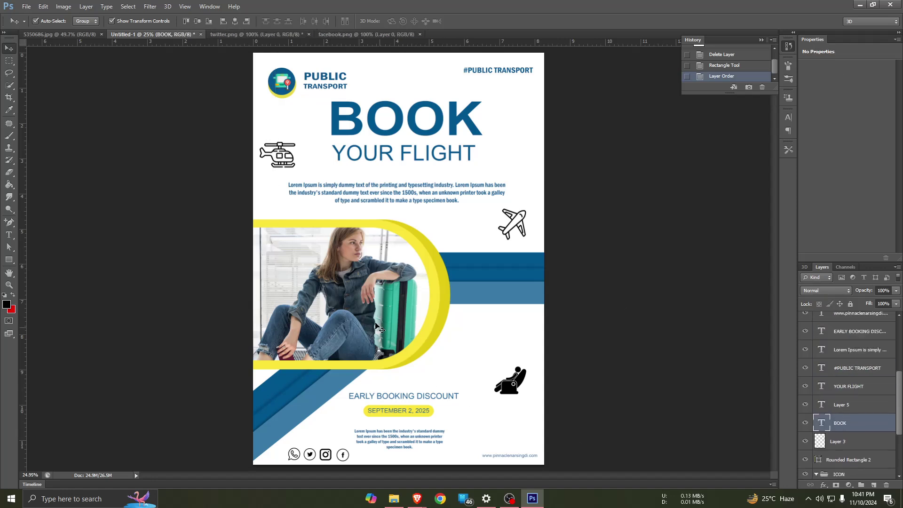
click(484, 341)
click(523, 390)
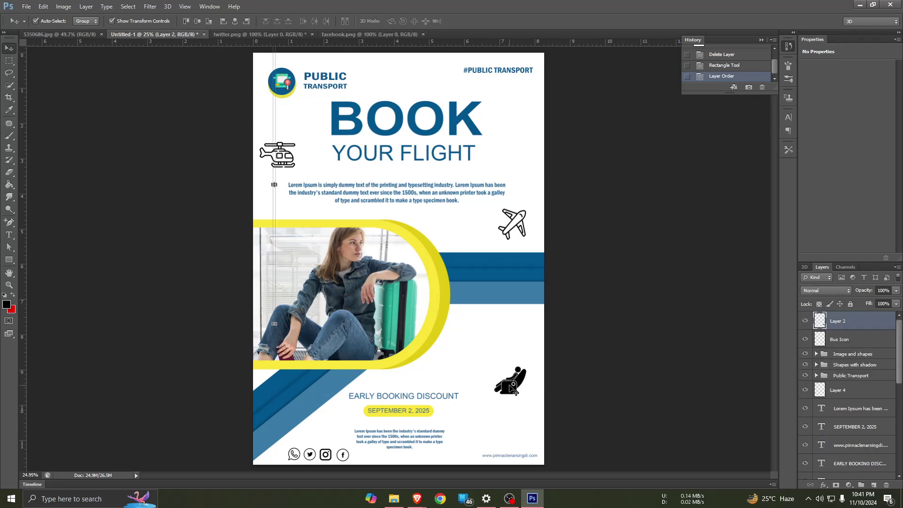
key(ctrl+t)
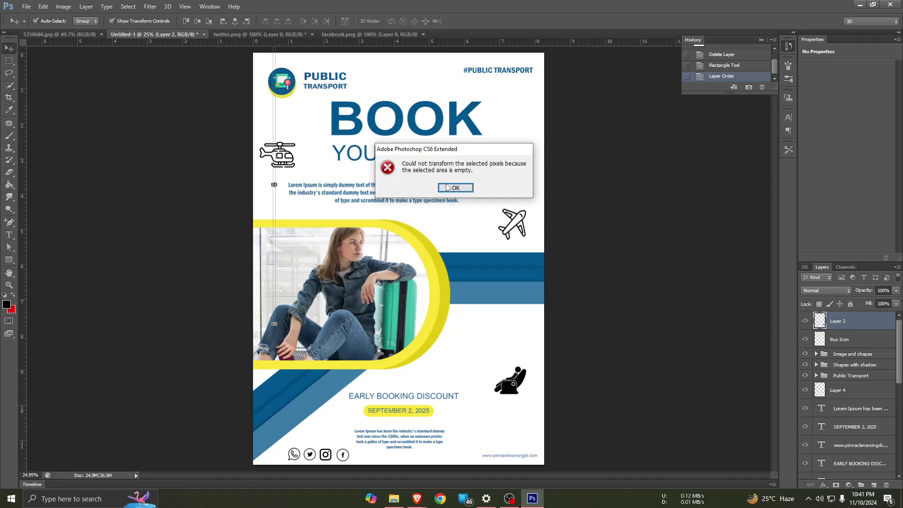
click(453, 189)
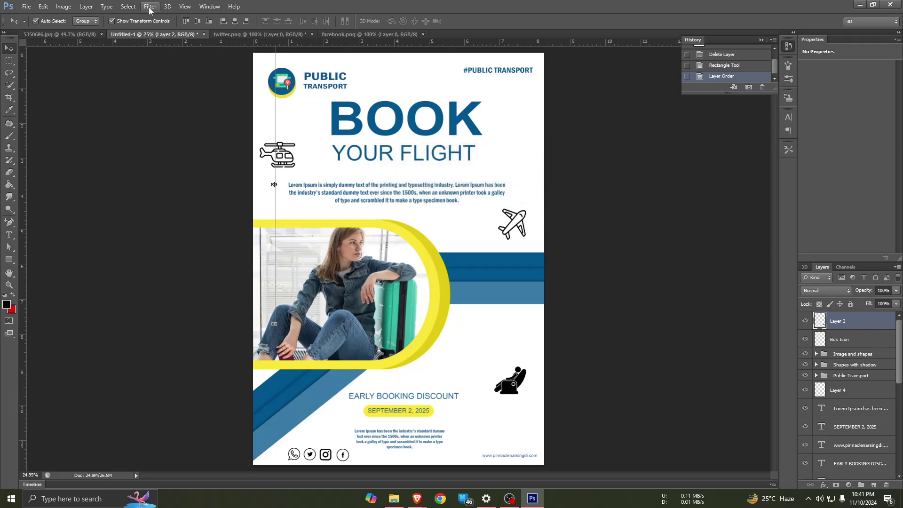
click(128, 6)
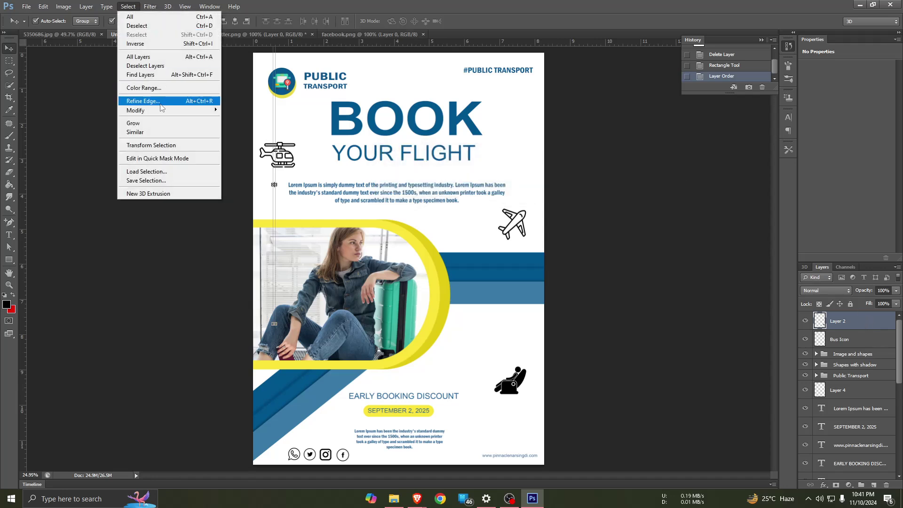
click(143, 66)
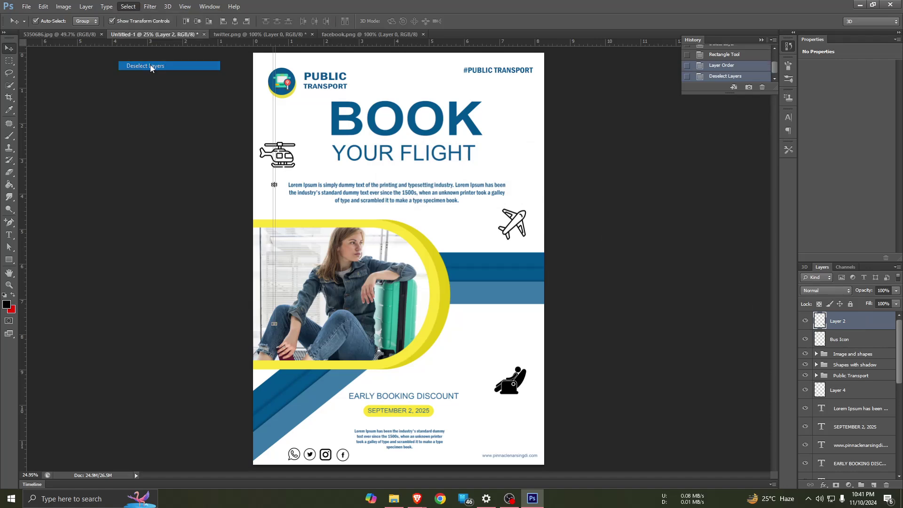
click(842, 339)
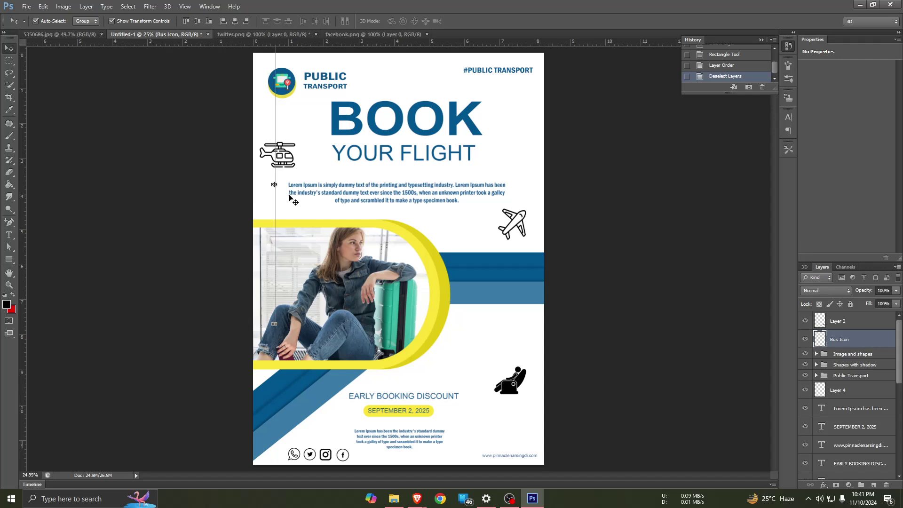
drag(274, 184, 284, 183)
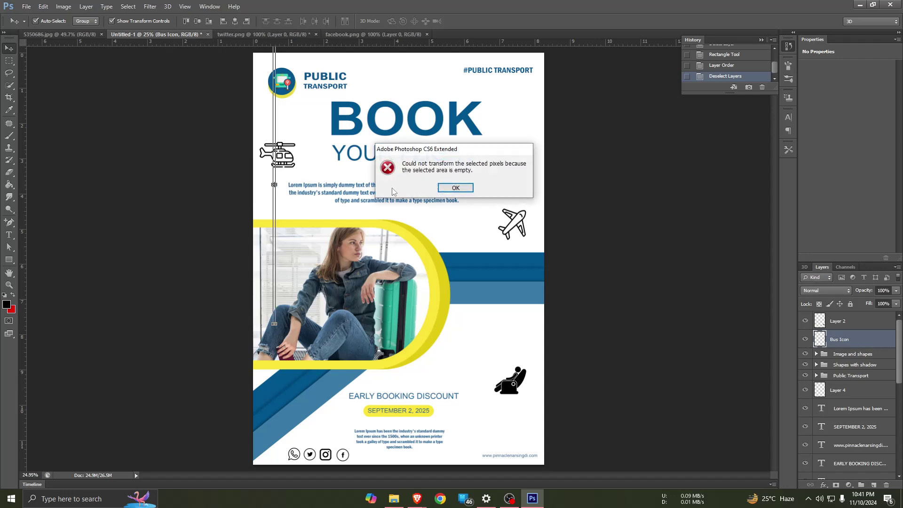
click(489, 192)
right_click(852, 339)
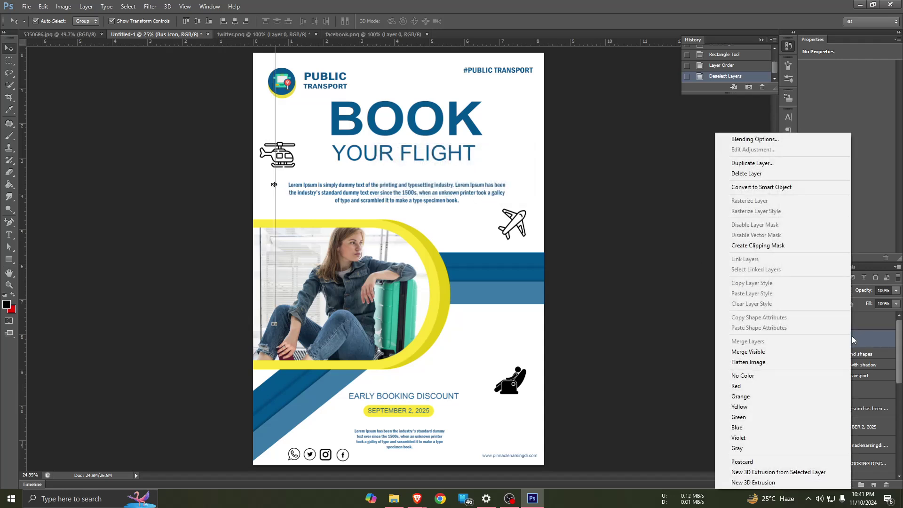
click(873, 382)
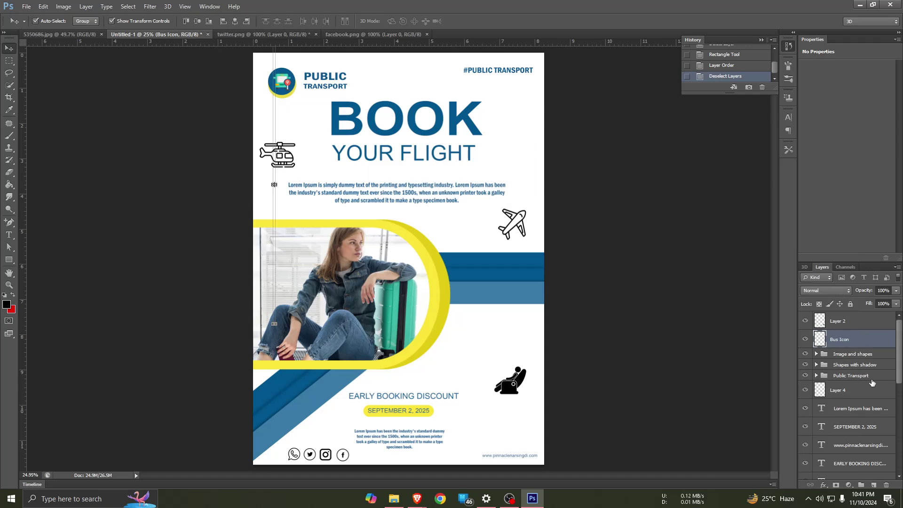
click(238, 34)
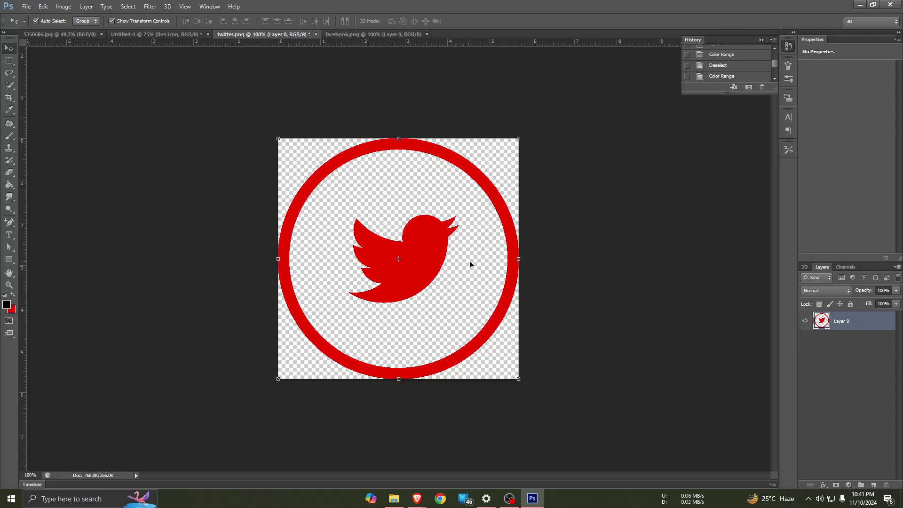
click(139, 35)
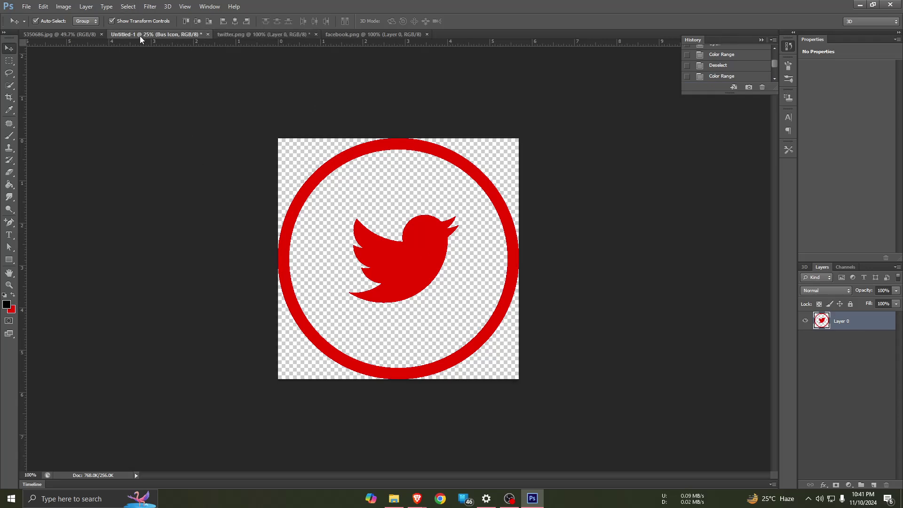
click(583, 359)
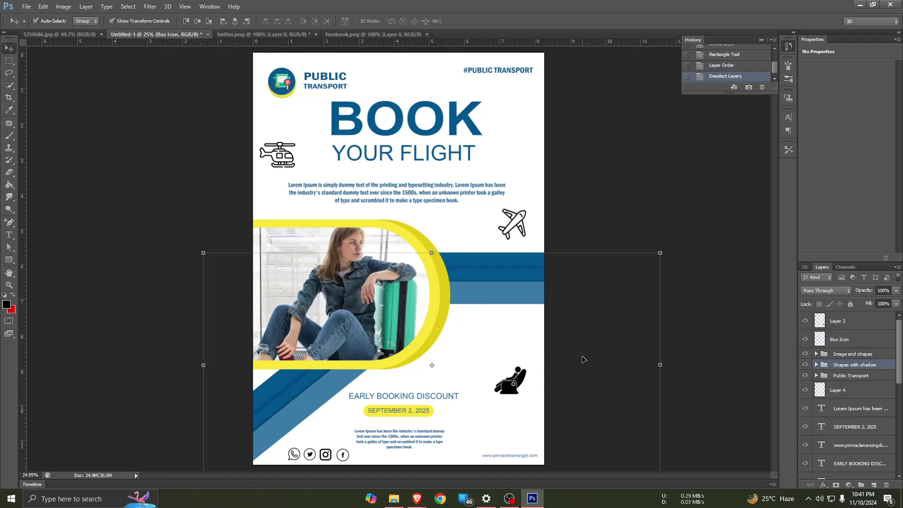
click(586, 235)
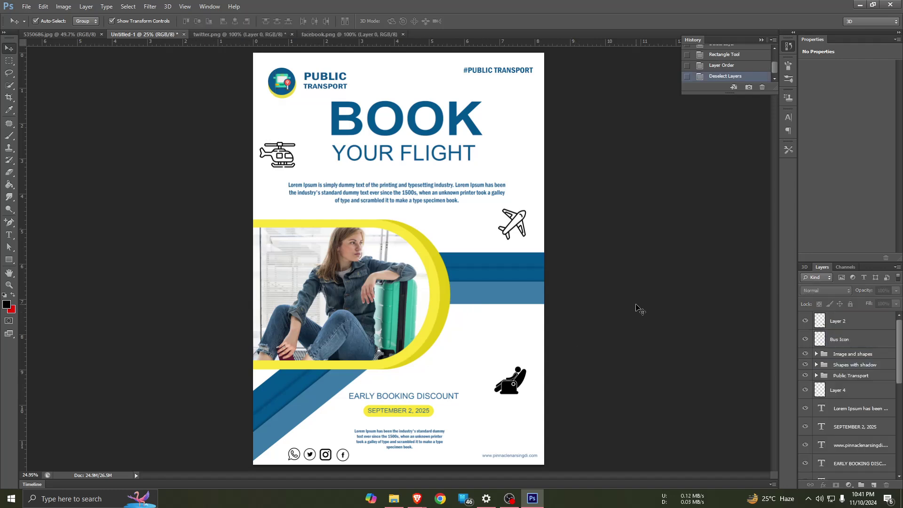